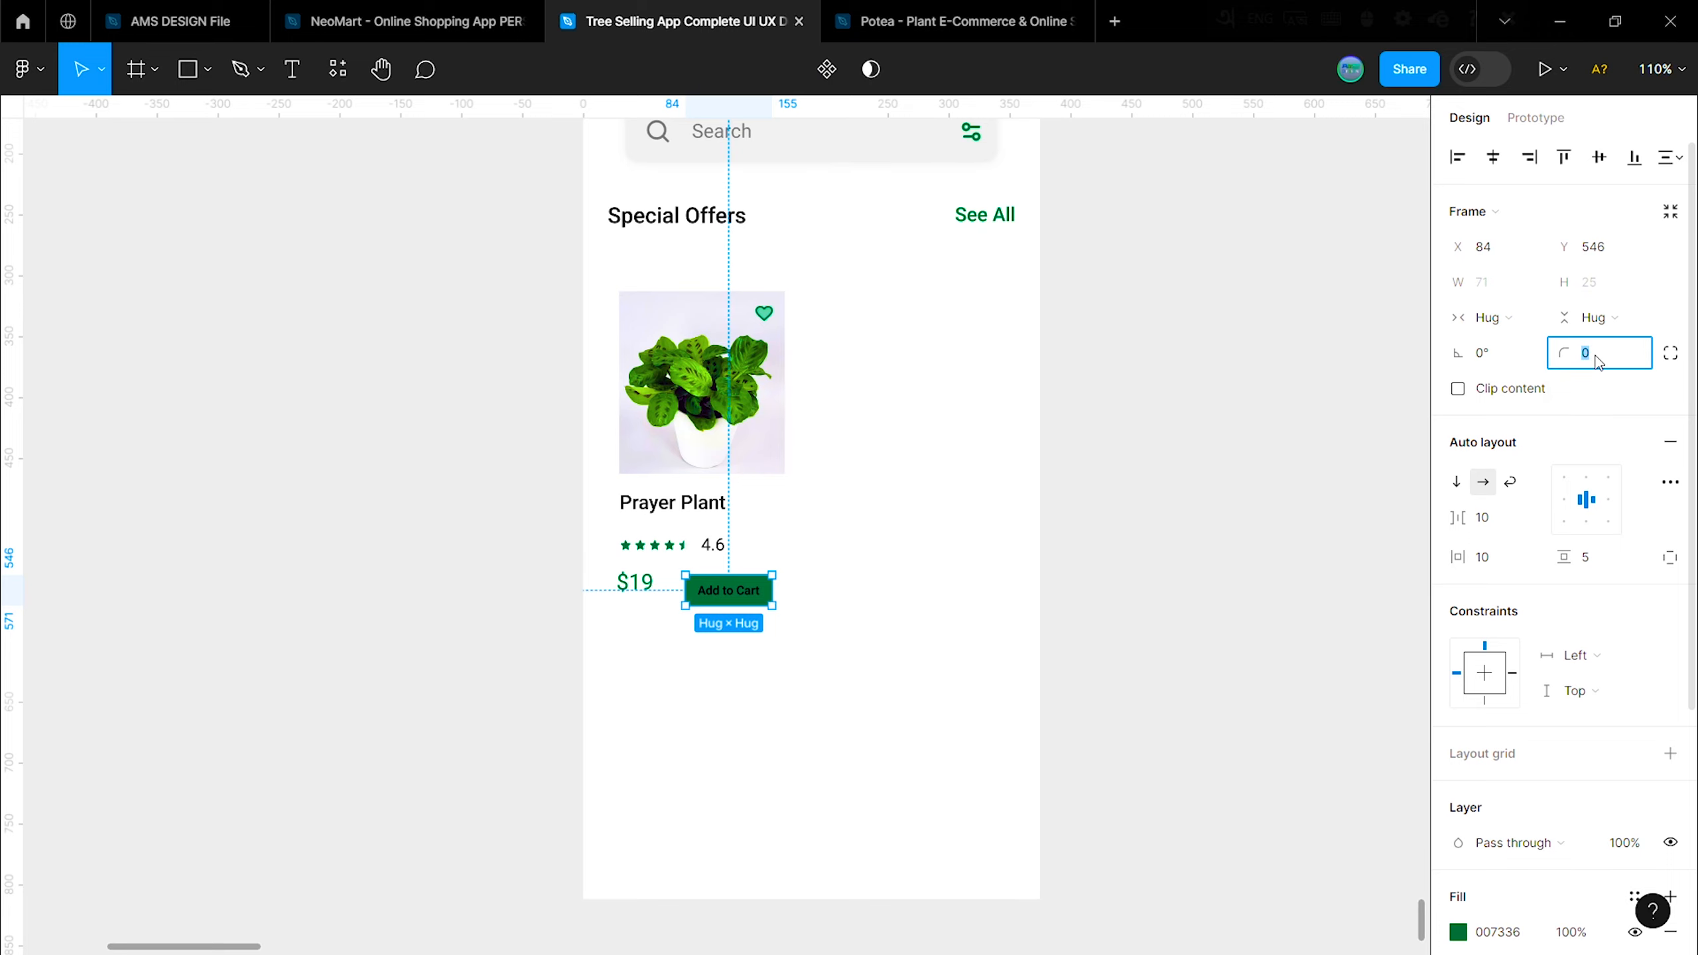
Step: Change the Add to Cart button's label color to white
double_click(735, 590)
left_click(1458, 728)
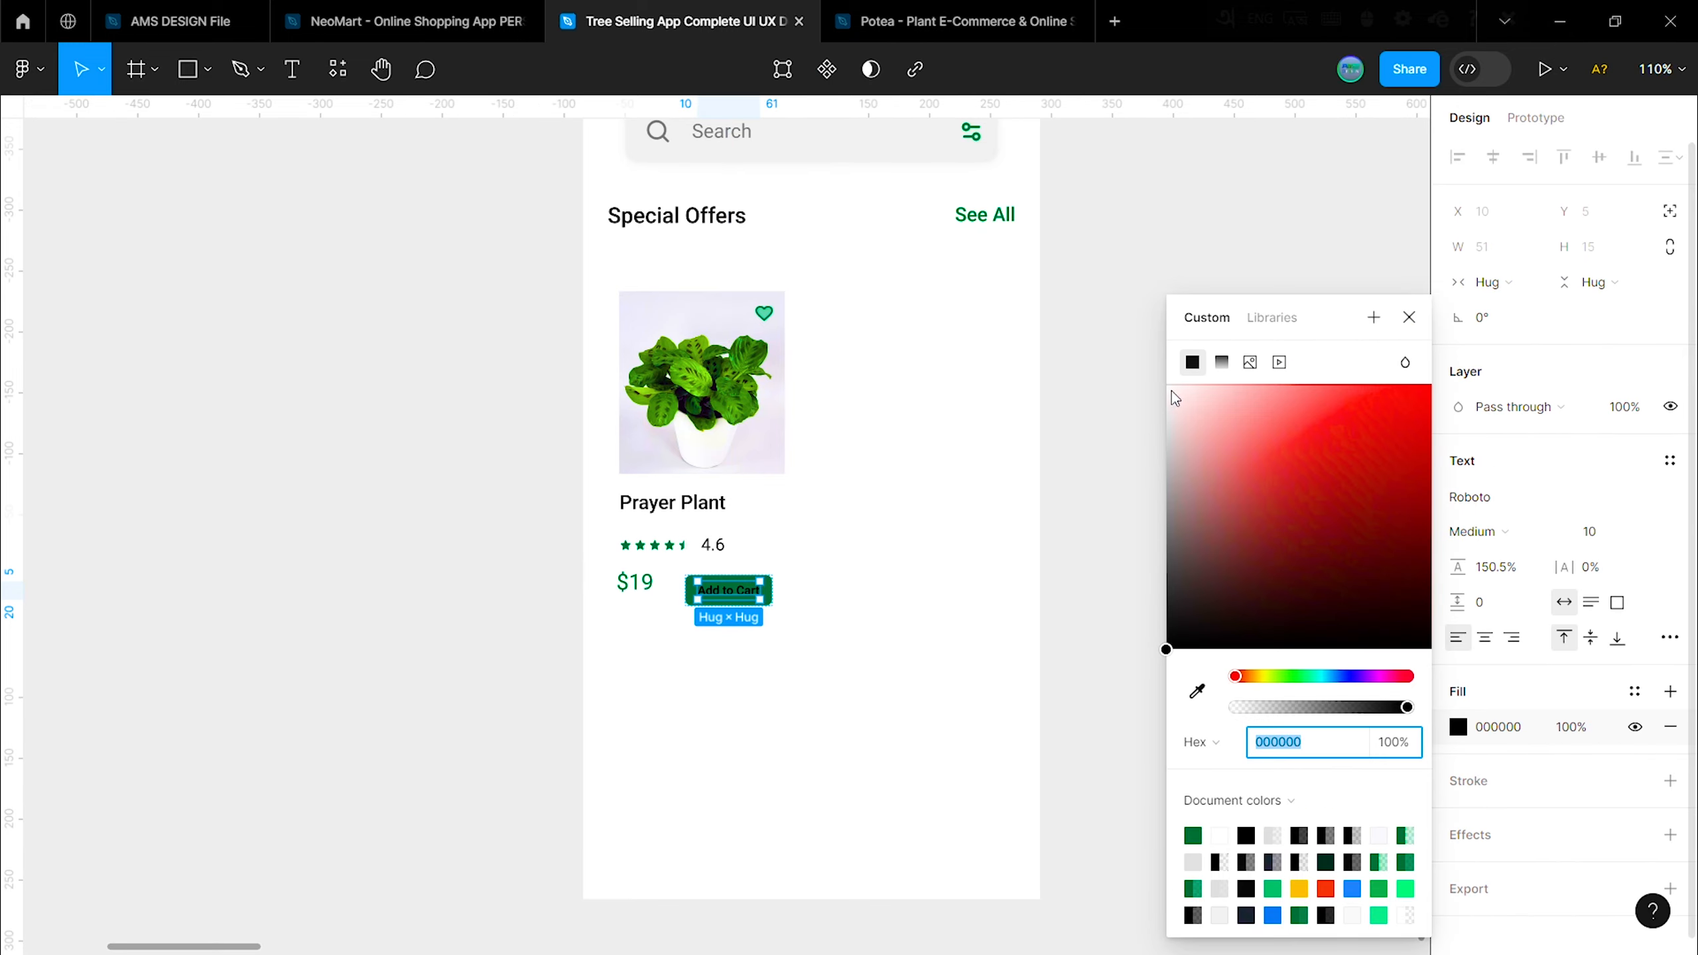
left_click(1171, 389)
left_click(896, 409)
Step: Wrap the $19 price and the Add to Cart button in an auto layout with Auto spacing
left_click(748, 587)
left_click(636, 580, "shift")
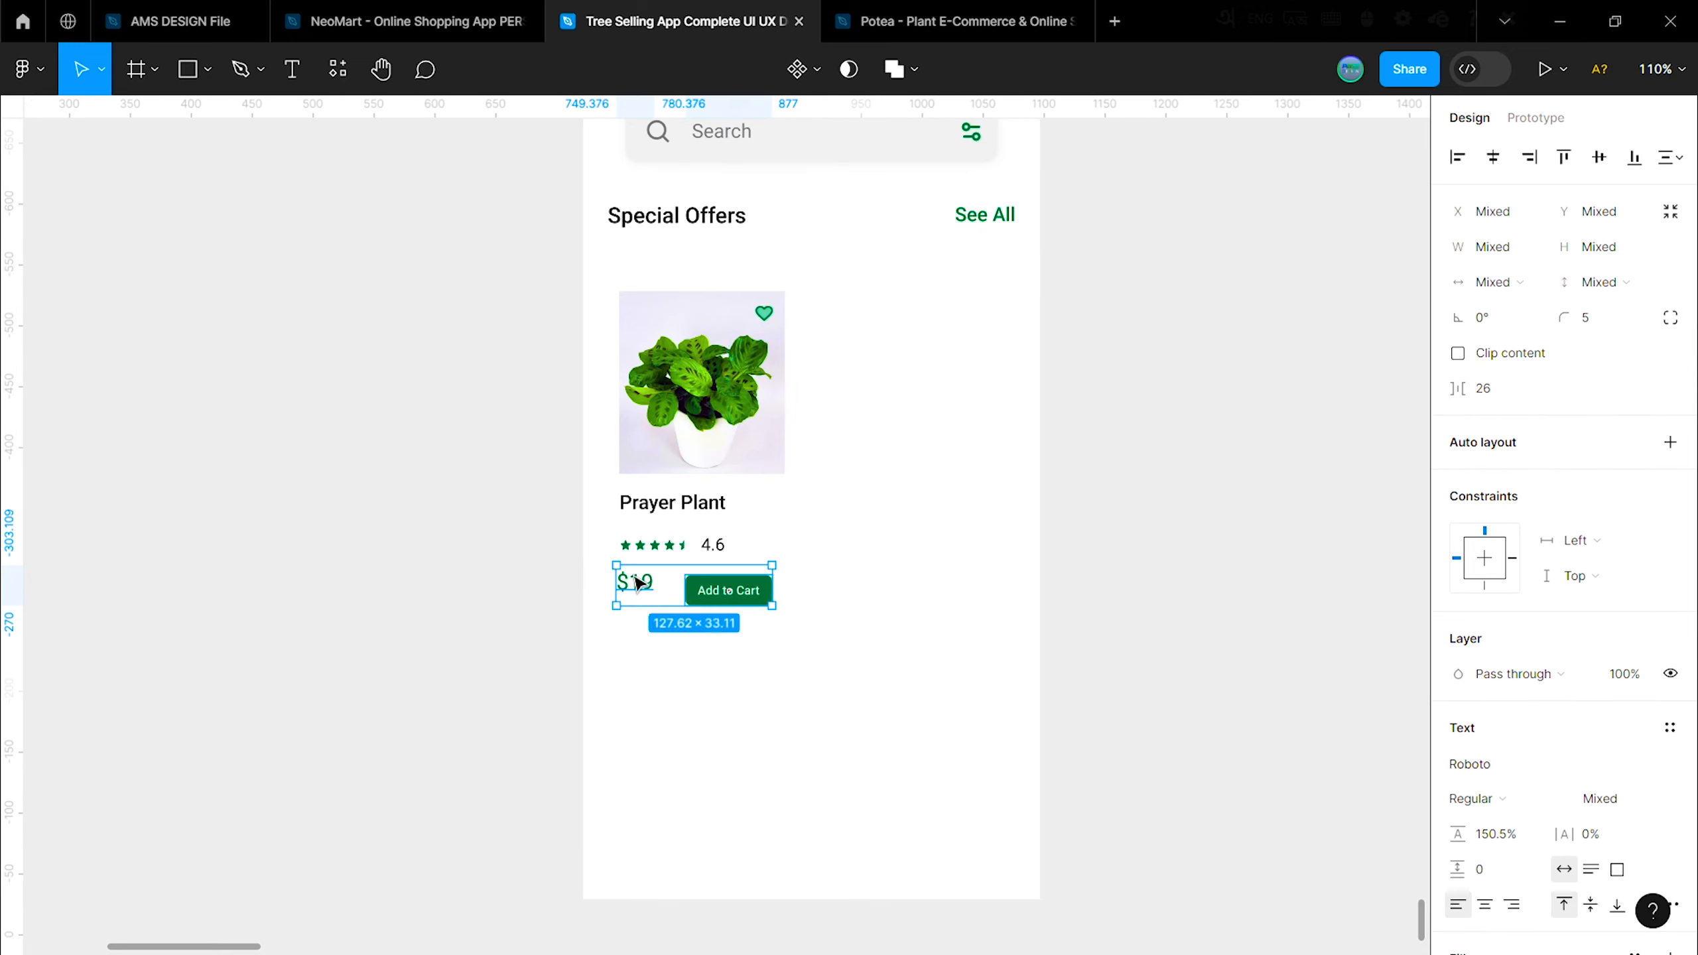
right_click(637, 580)
left_click(688, 698)
left_click(1587, 500)
left_click(1521, 518)
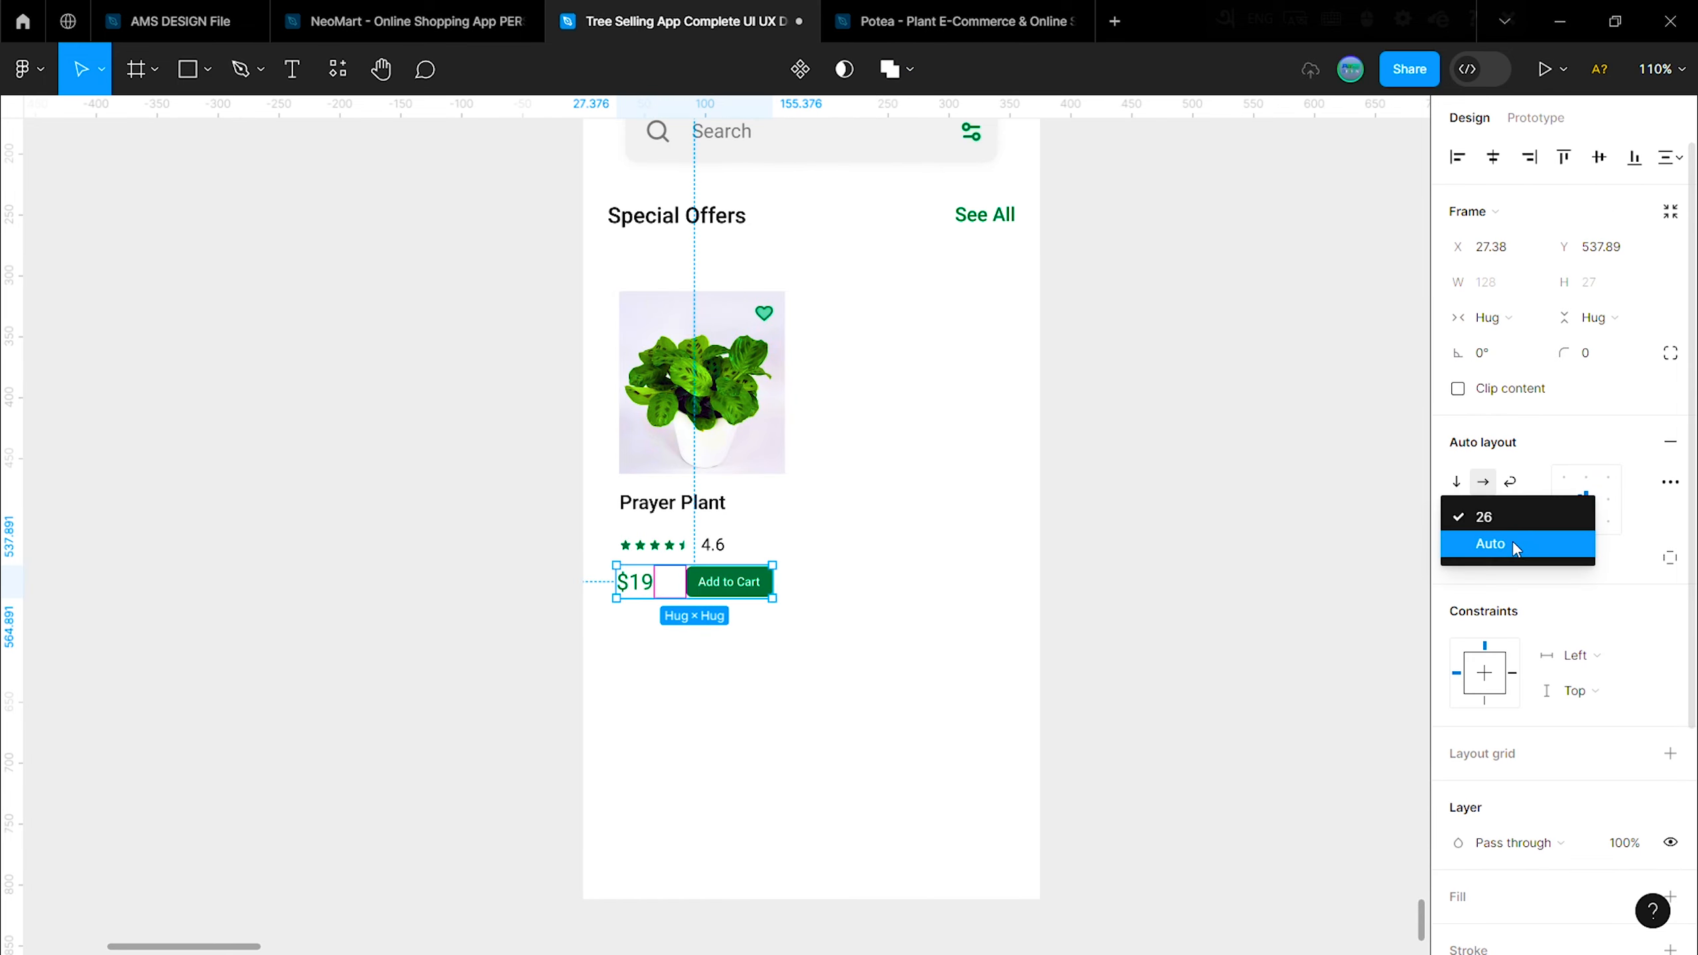
left_click(1515, 543)
left_click(901, 564)
Step: Combine the plant name, the star rating and the price row into one vertical auto layout
left_click(669, 545)
left_click(672, 583, "shift")
left_click(661, 506, "shift")
right_click(659, 507)
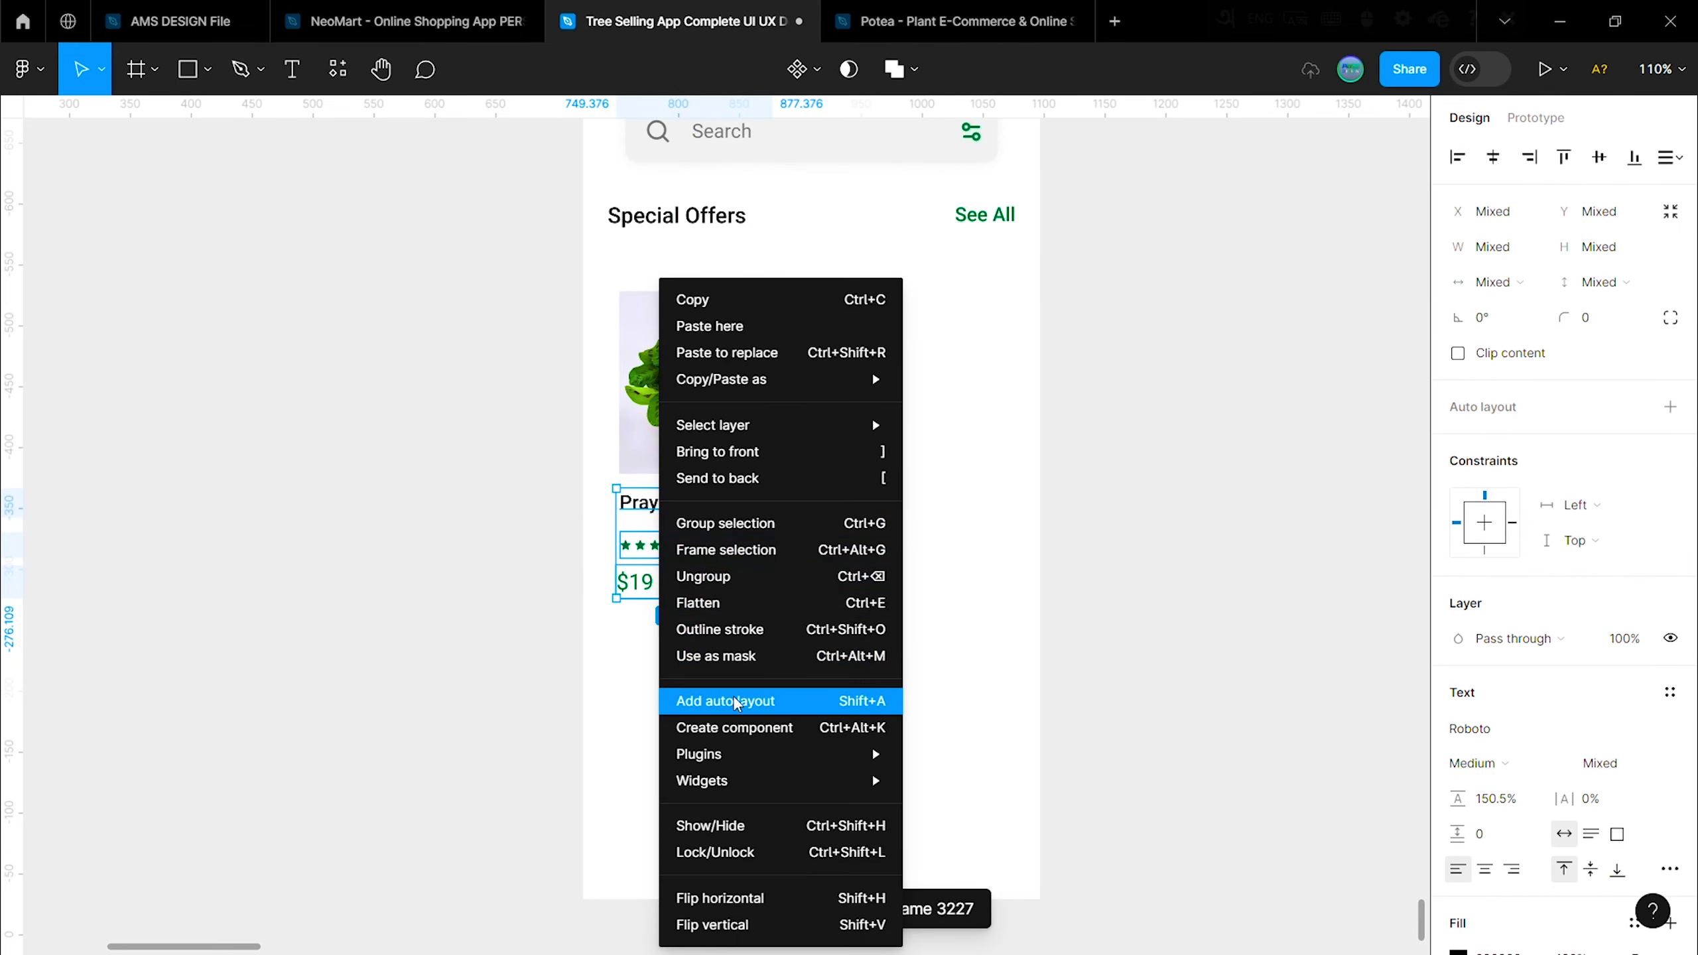
left_click(692, 700)
Step: Widen the plant details frame to 139 and stretch its price row across the full width
left_click(899, 580)
left_click(756, 511)
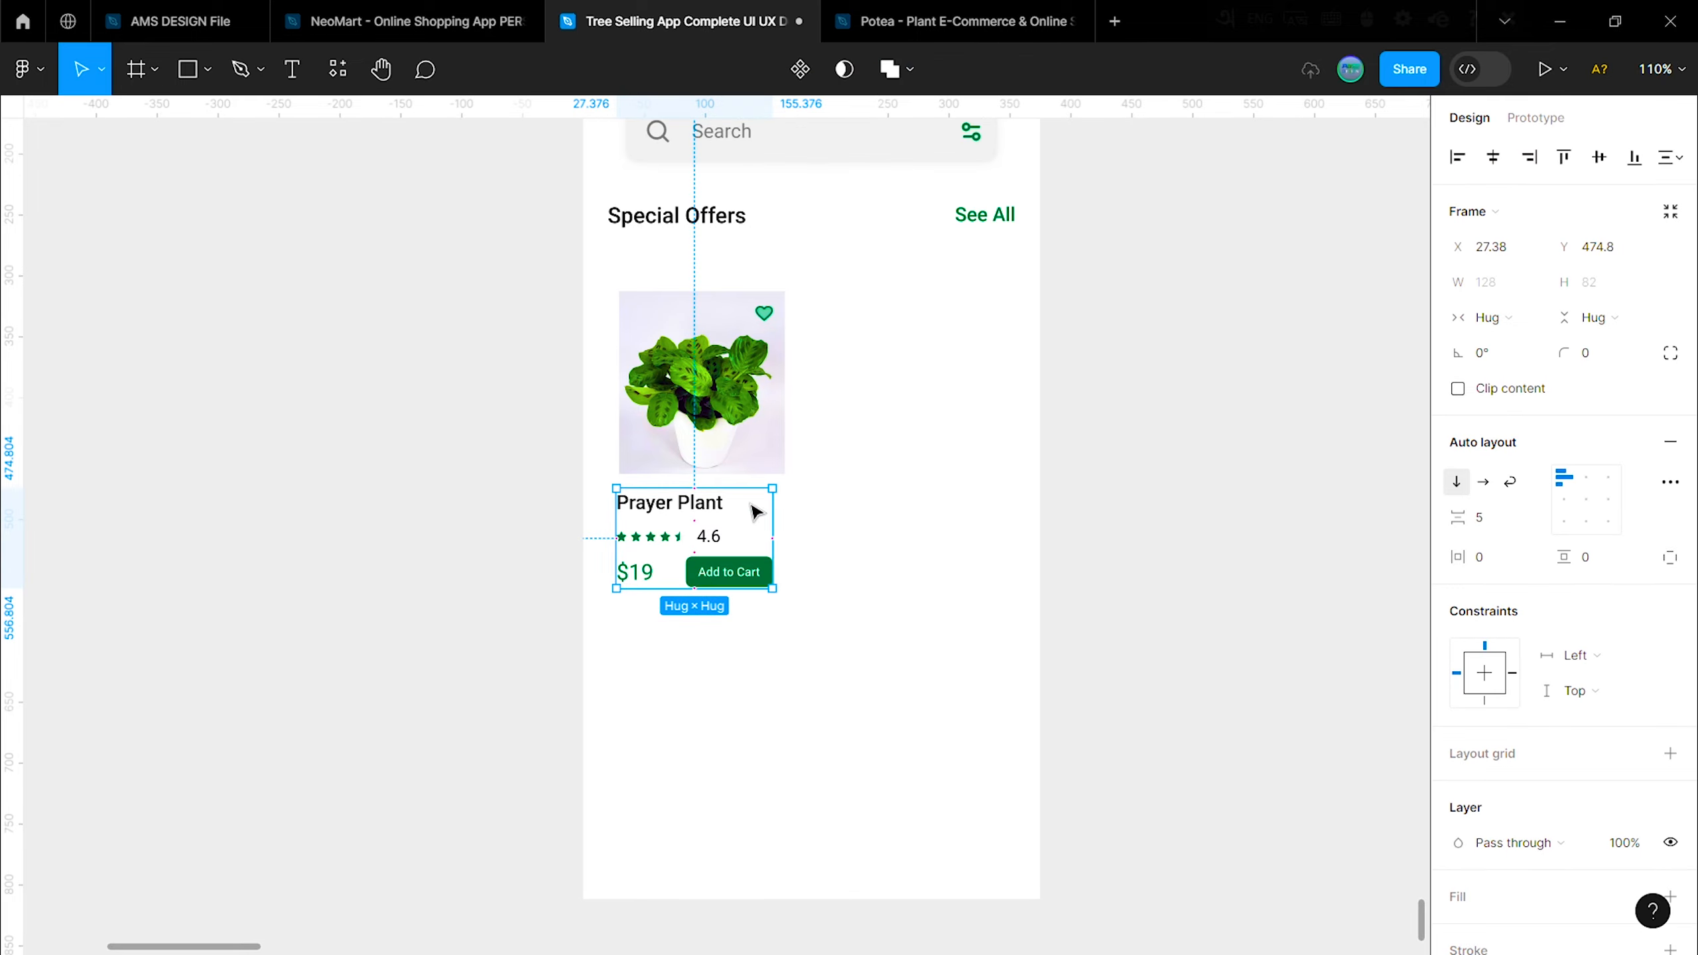
left_click_drag(773, 545, 783, 543)
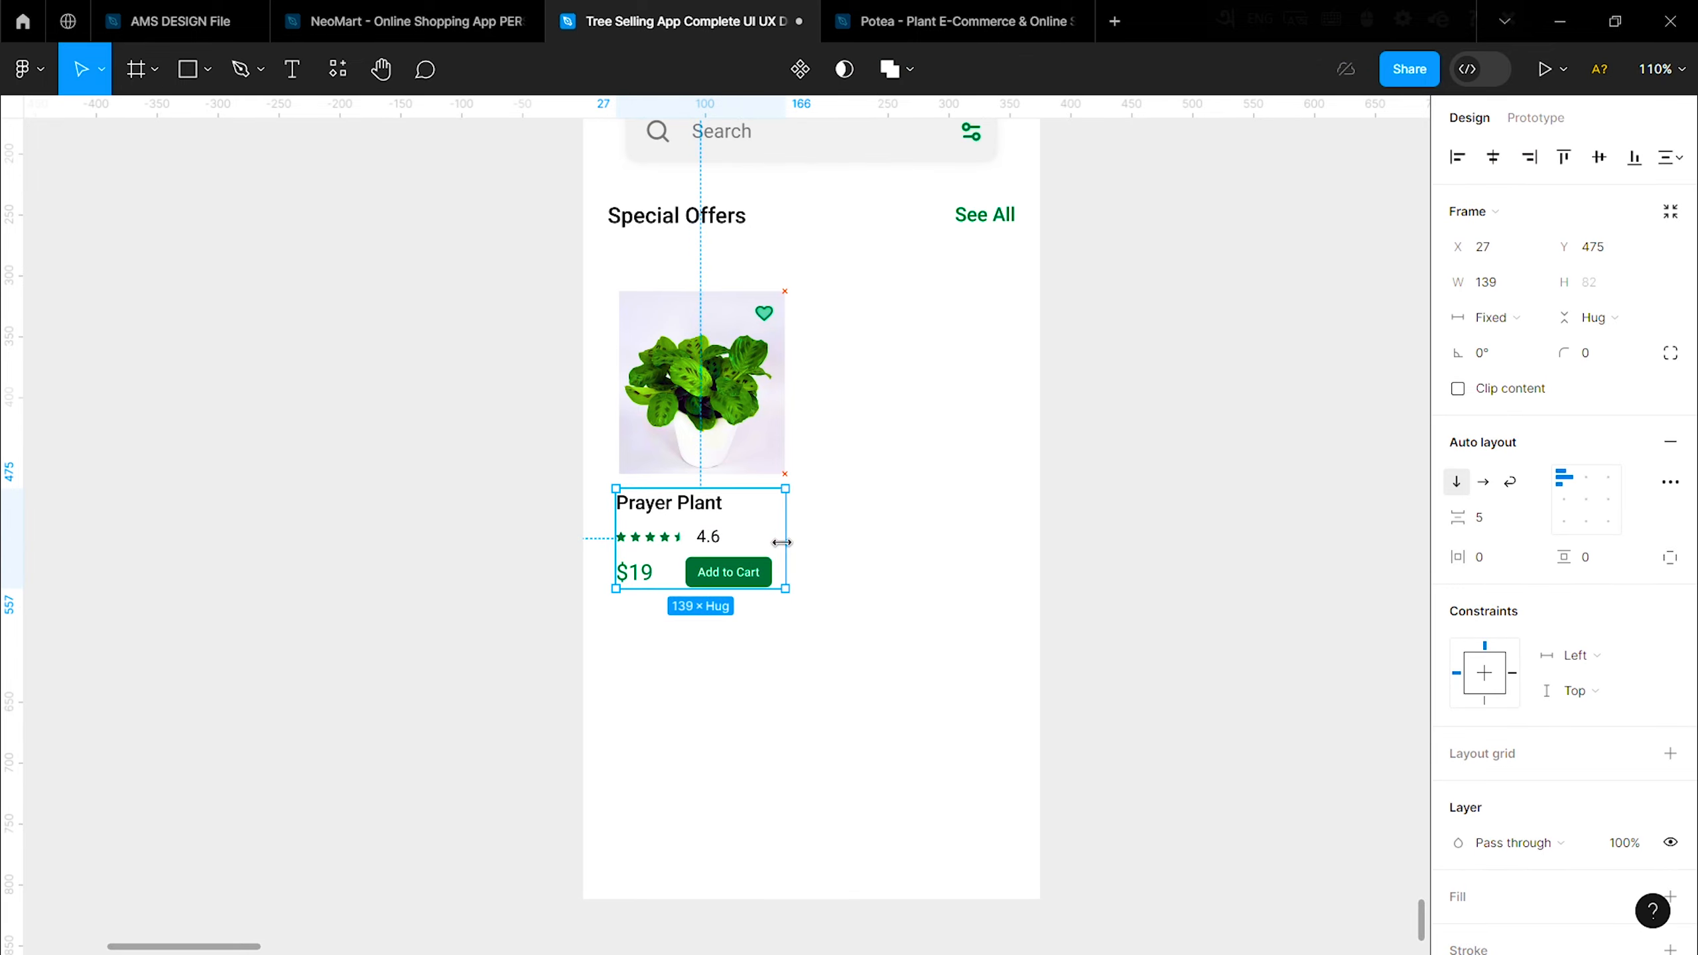
left_click(668, 572)
left_click(720, 618)
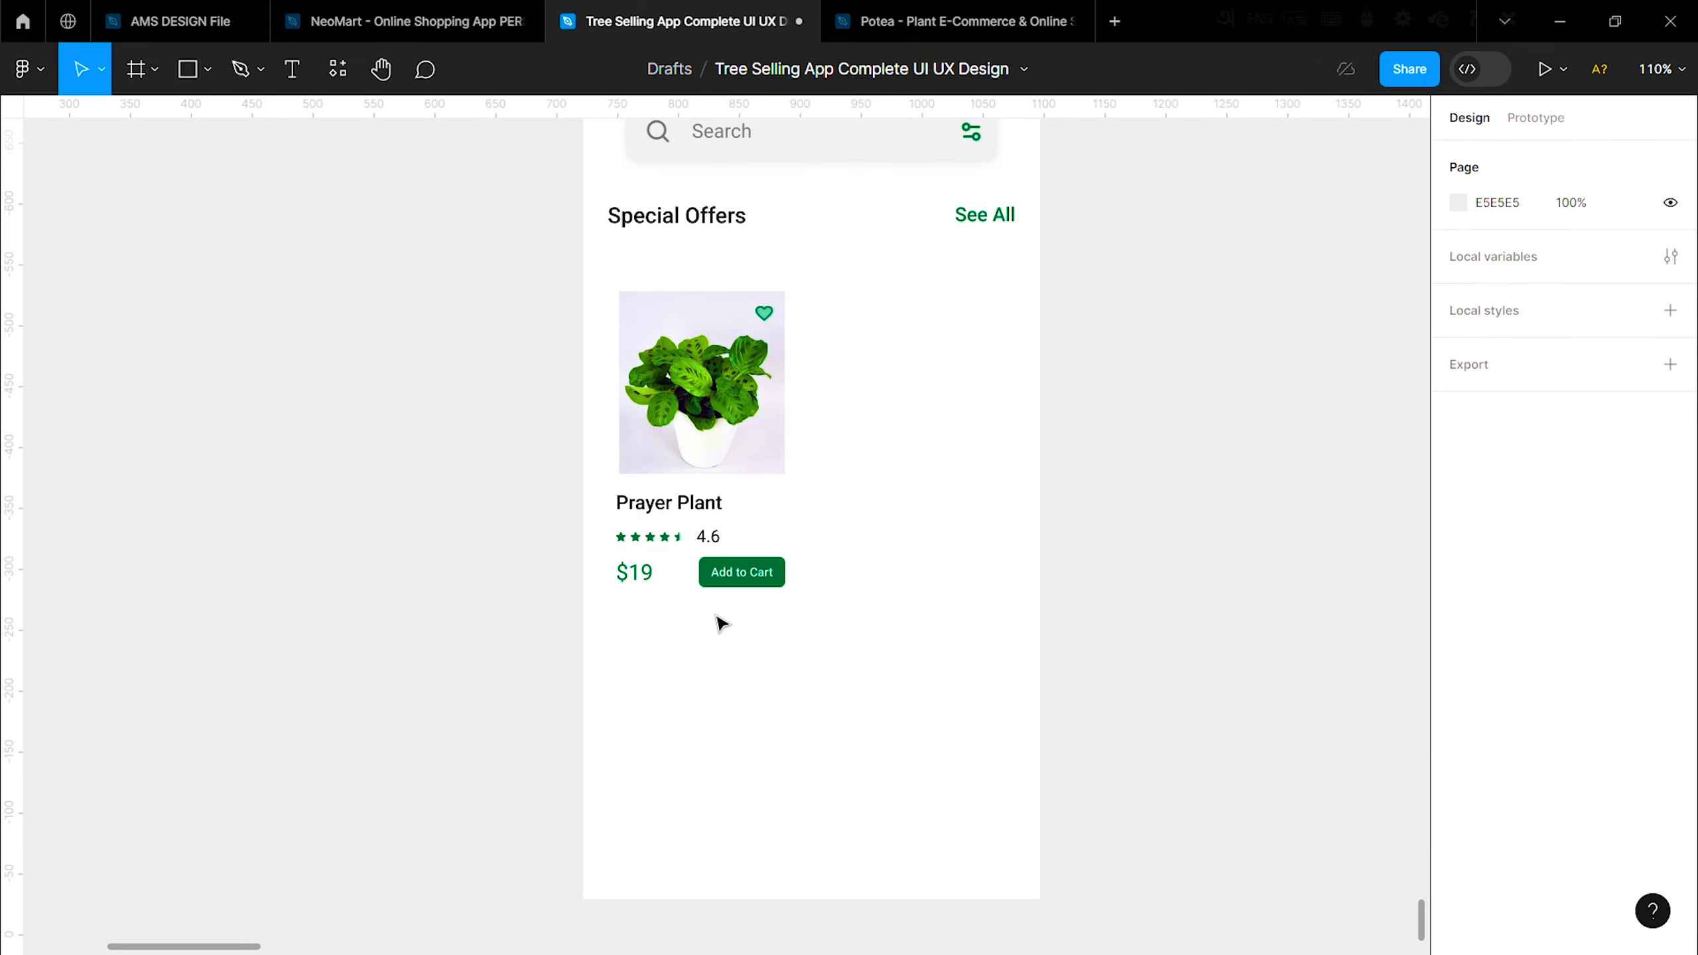
Step: Align the plant photo with the left edge of the details and place the heart icon in front of its upper-right corner
scroll(736, 502, "up", 2)
left_click_drag(763, 369, 852, 399)
mouse_move(697, 459)
left_mouse_down()
mouse_move(750, 433)
mouse_move(711, 434)
left_mouse_up()
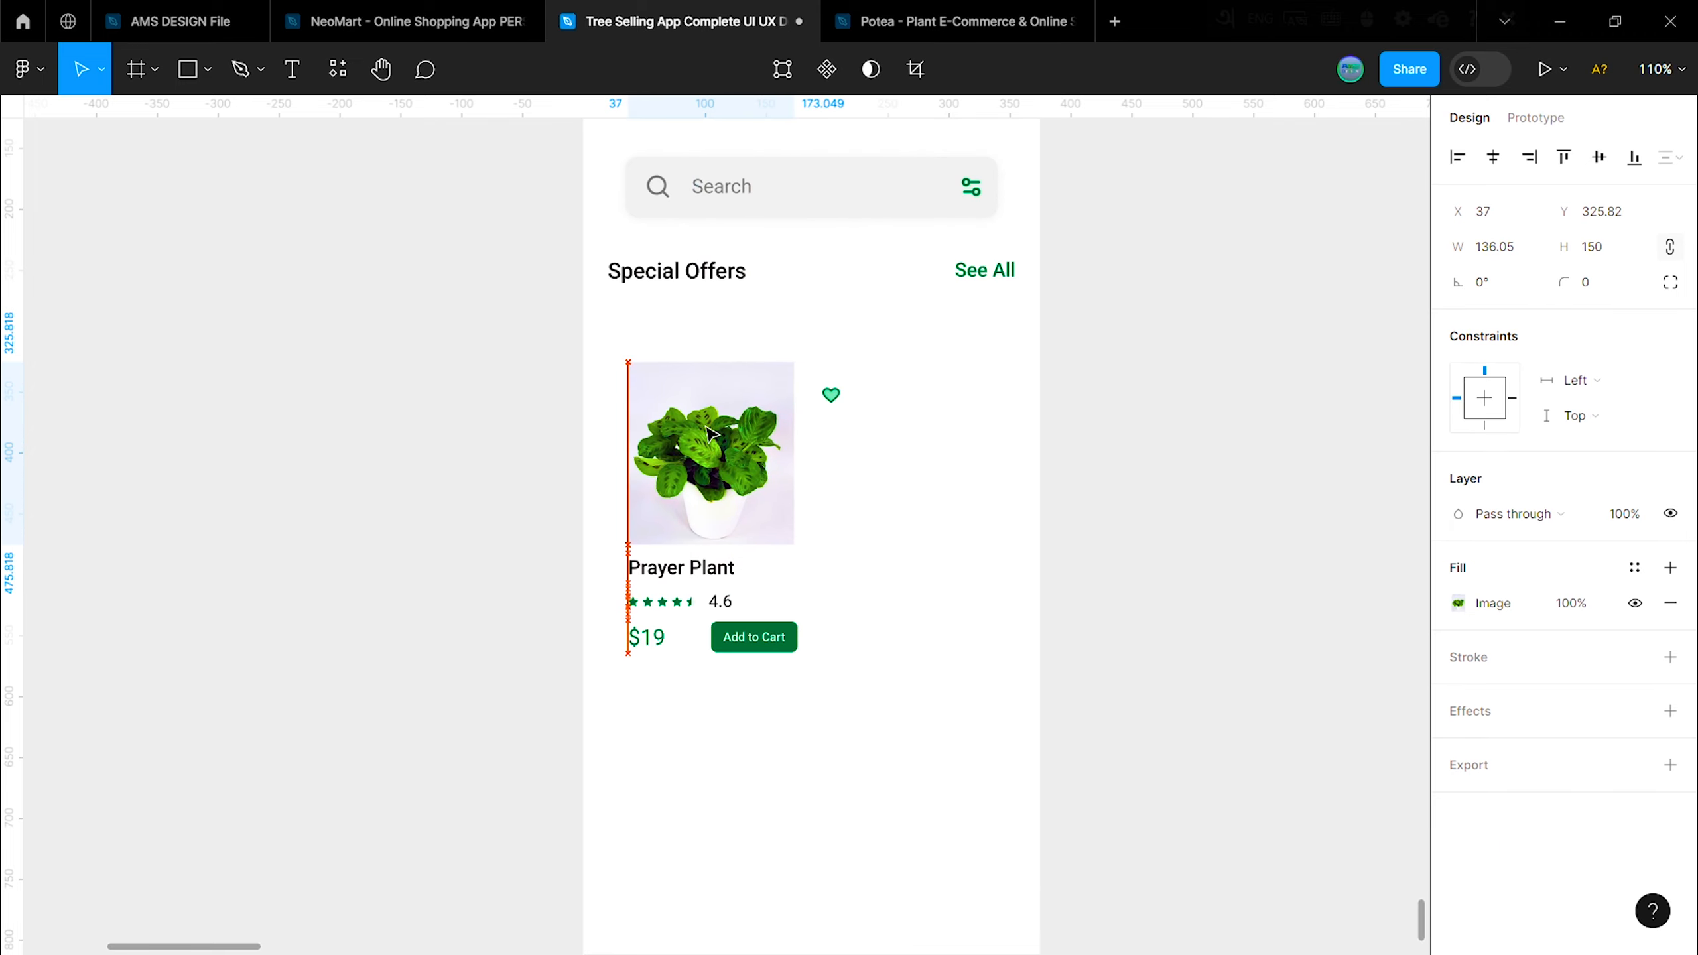
left_click(854, 421)
left_click_drag(833, 401, 777, 392)
right_click(778, 394)
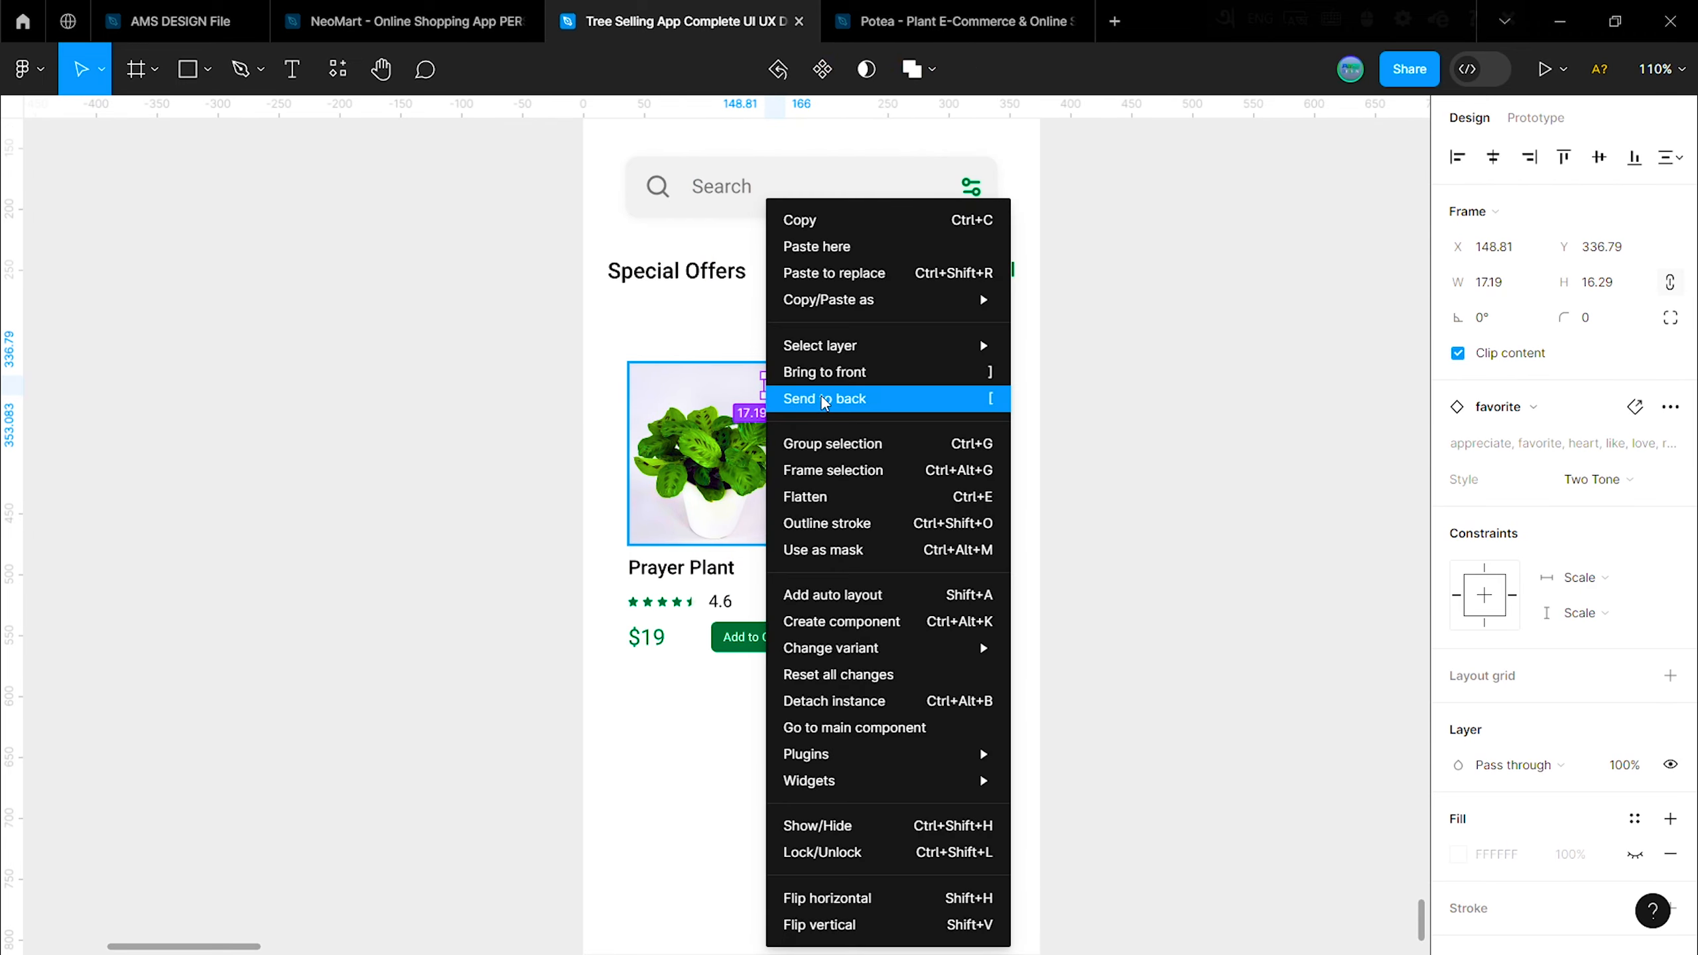
left_click(824, 374)
left_click(844, 418)
Step: Wrap the photo, heart icon and details in a vertical auto layout with centered alignment and a spacing of 10
left_click_drag(602, 342, 851, 708)
key("shift+a")
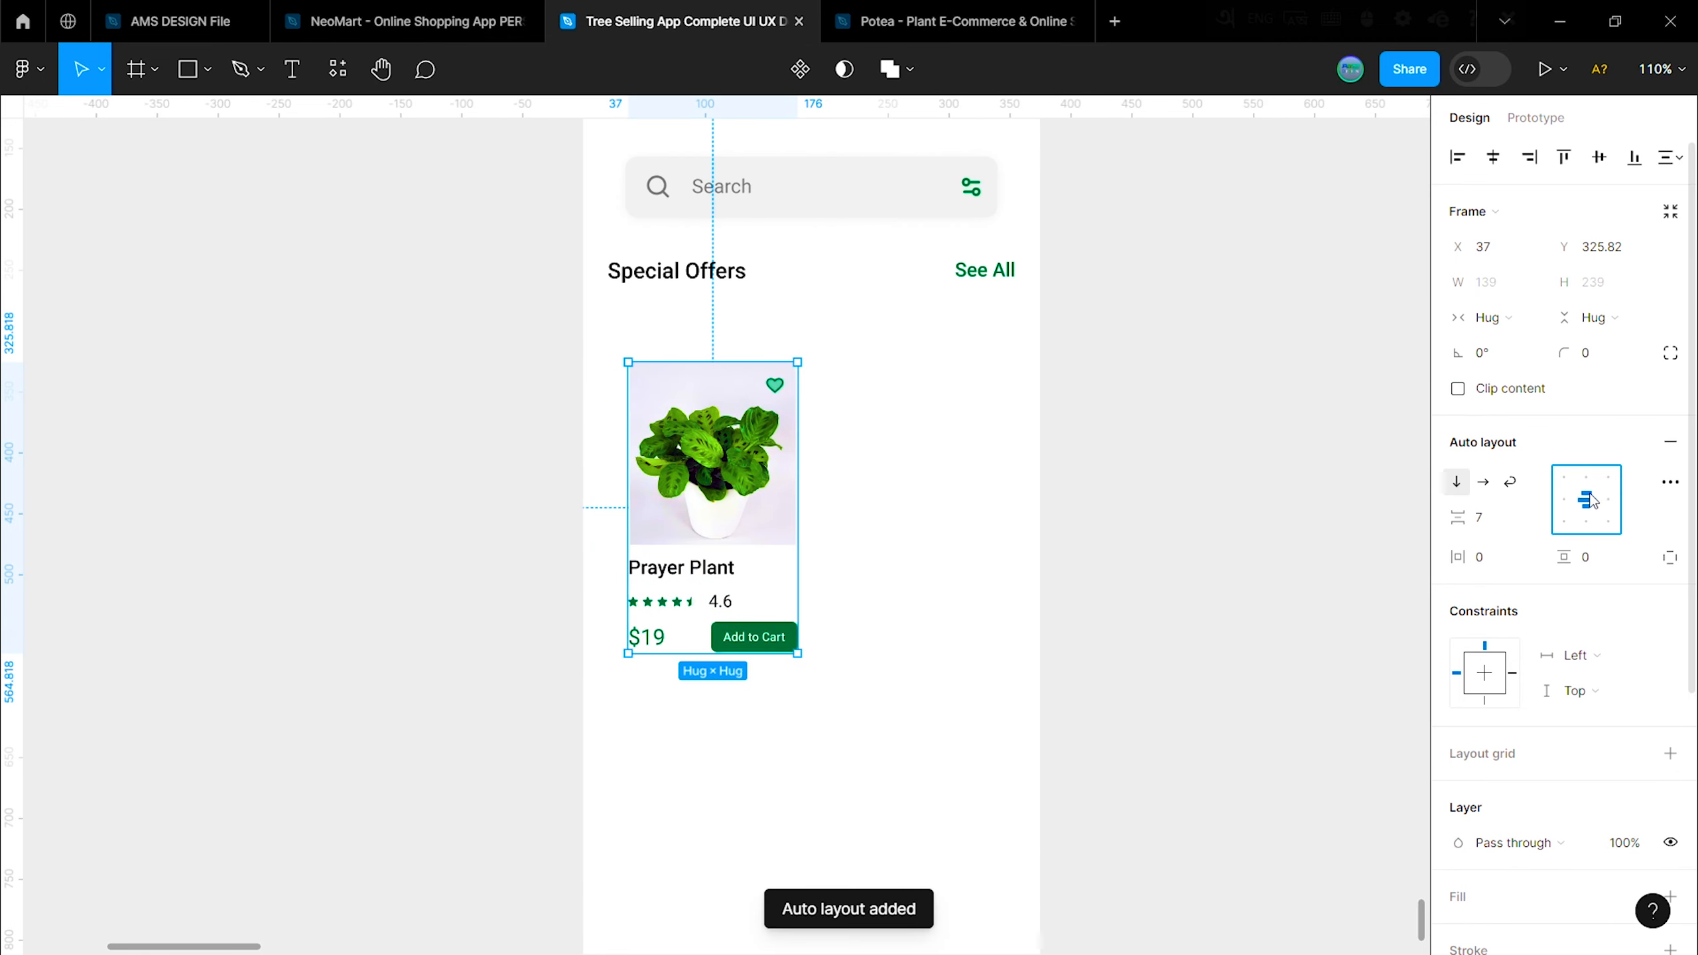
left_click_drag(1463, 526, 1469, 527)
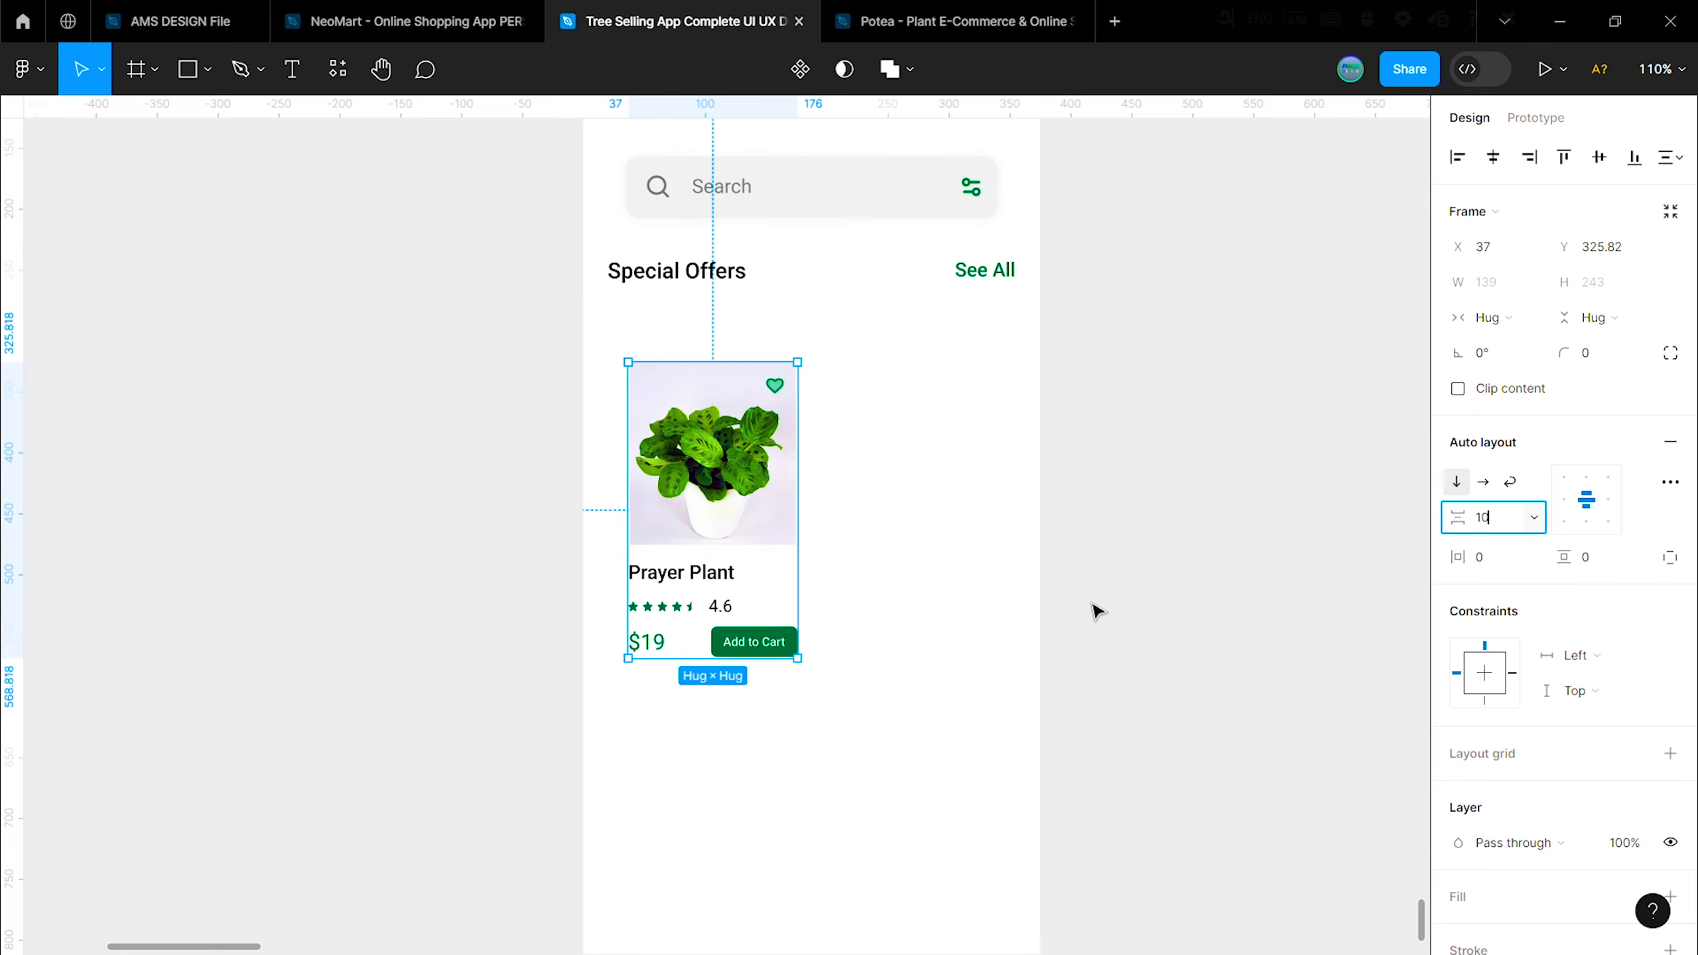
key("Return")
scroll(1581, 648, "down", 5)
scroll(1585, 475, "up", 5)
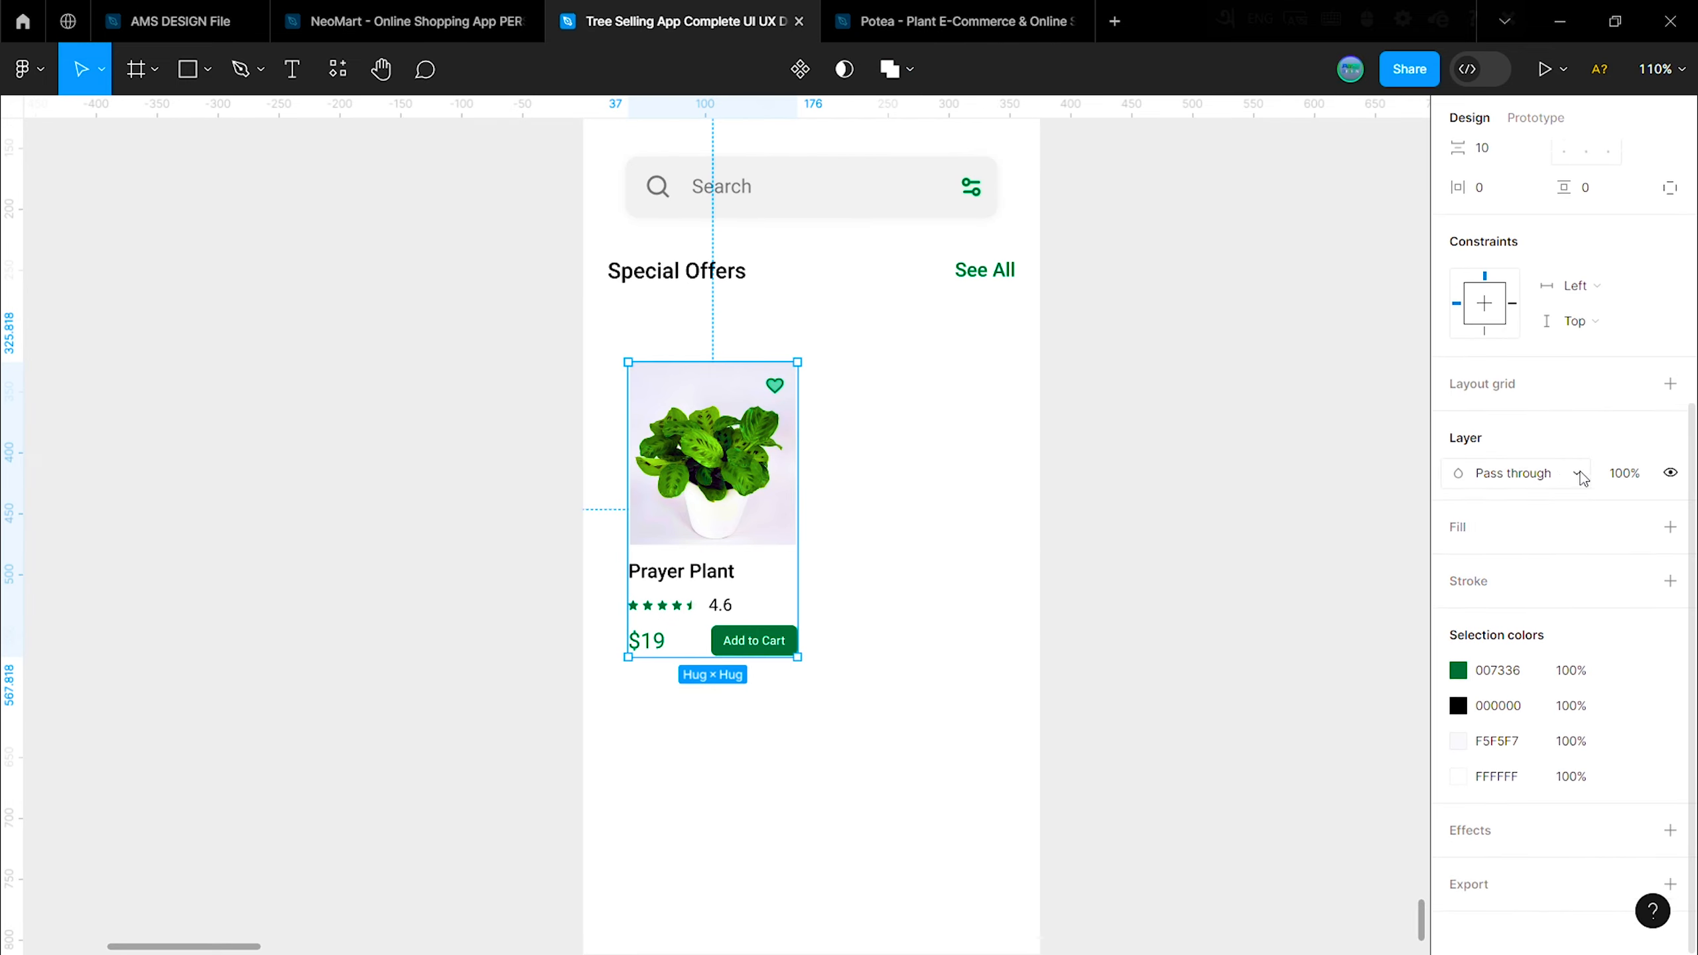
Step: Set the plant card's horizontal and vertical padding to 10
left_click(1502, 568)
type("10")
left_click(1607, 564)
type("10")
key("Escape")
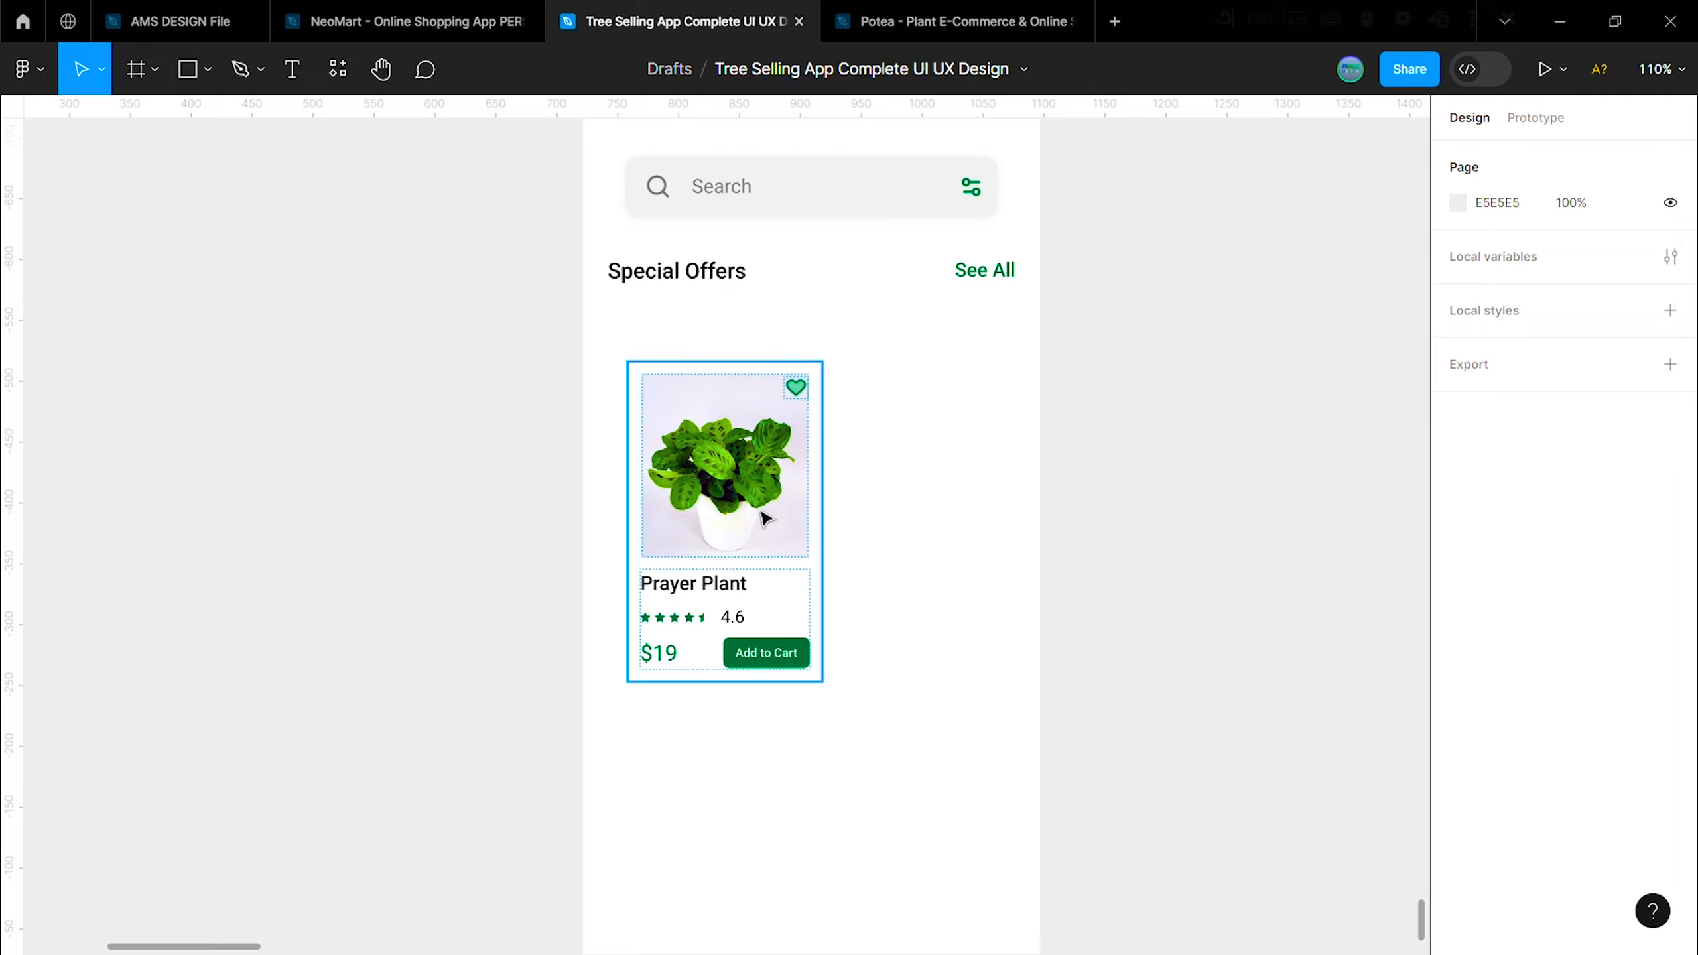
Step: Reposition the heart icon near the upper-right corner of the plant photo
left_click(763, 516)
scroll(798, 395, "up", 2)
scroll(797, 396, "up", 2)
left_click(797, 396)
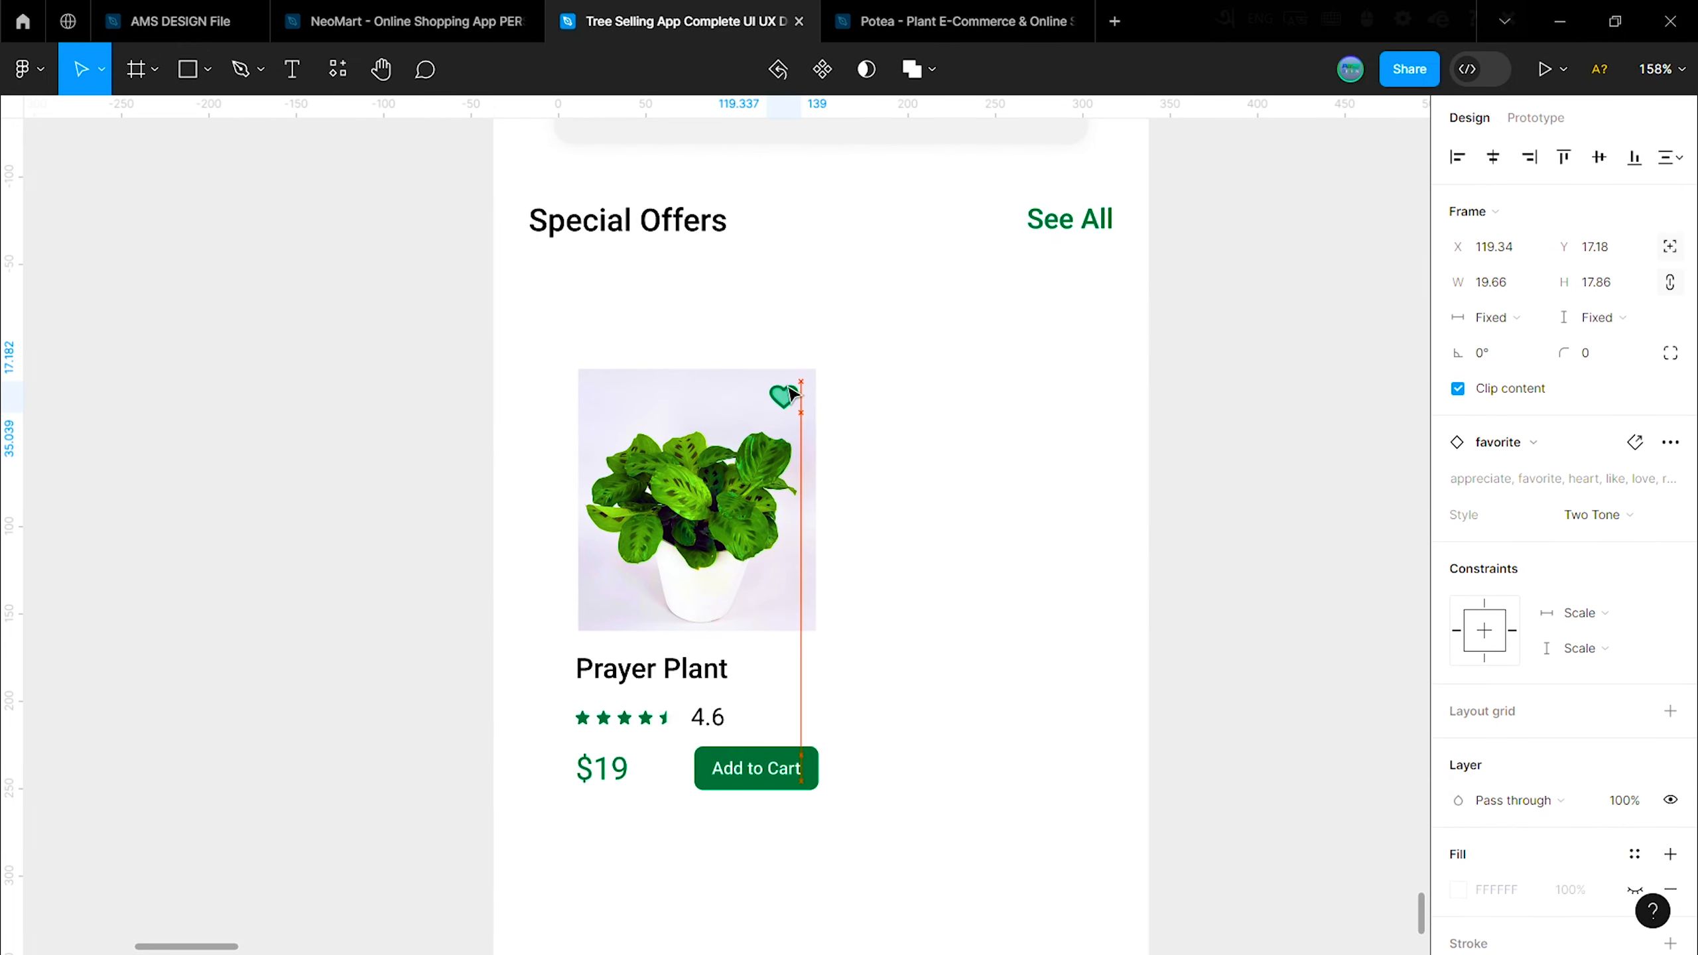
left_click(910, 425)
left_click(797, 404)
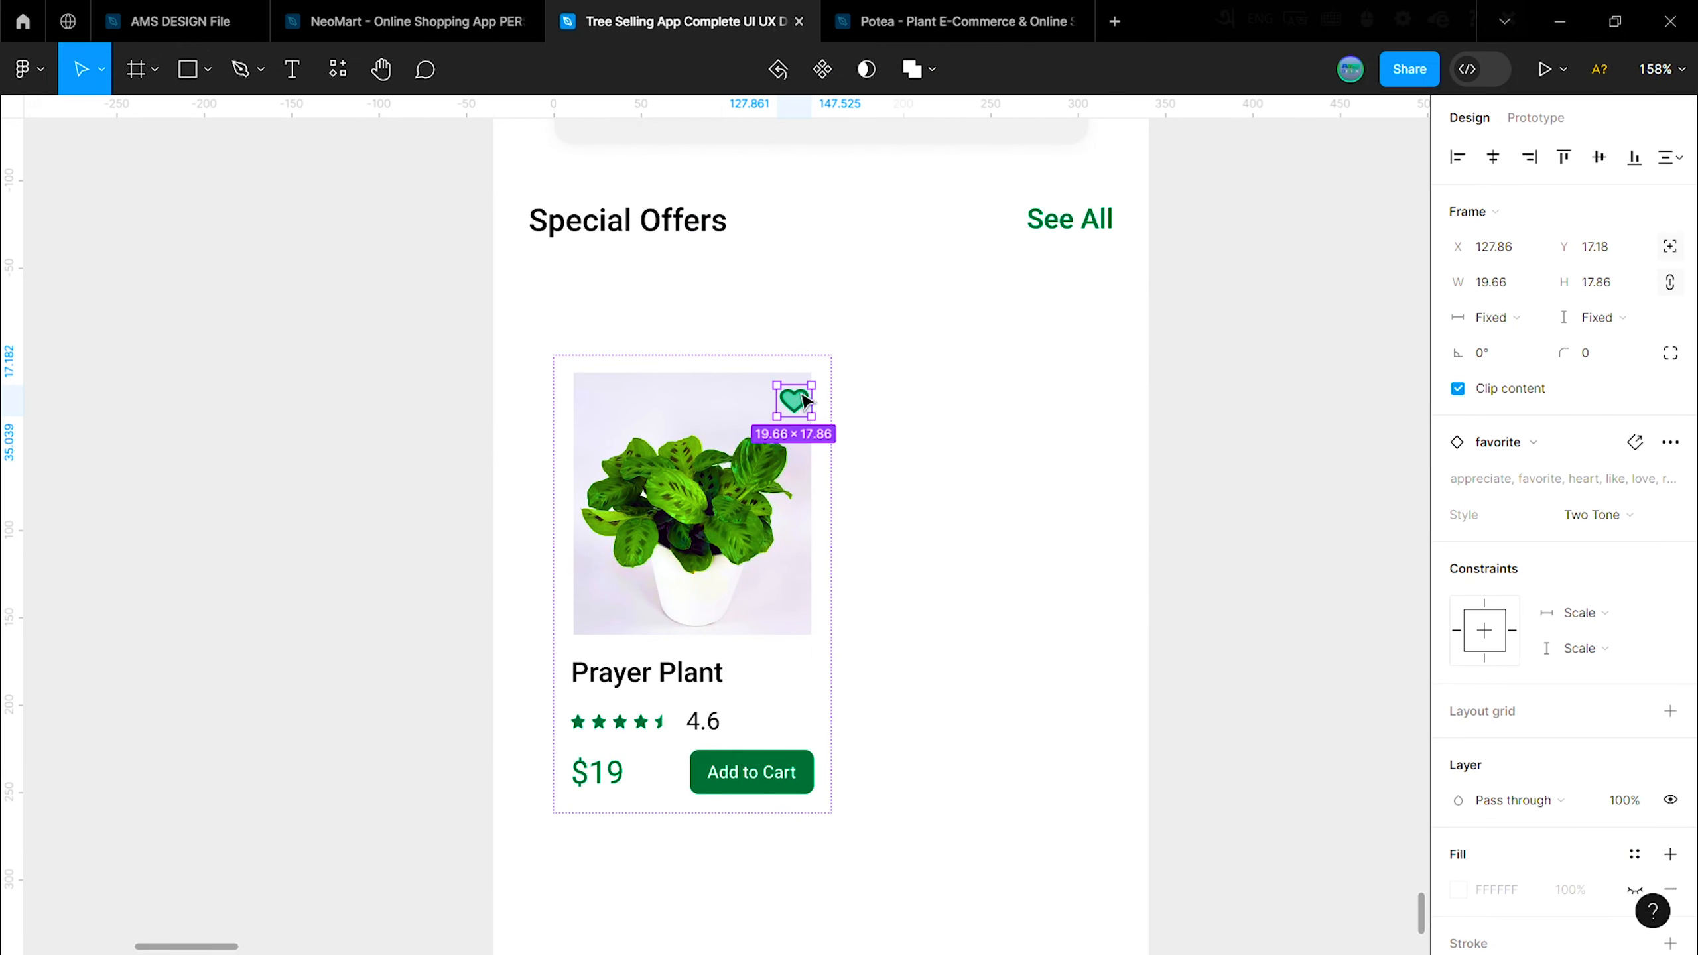
left_click(829, 410)
scroll(794, 437, "down", 4)
Step: Add a stroke to the plant card and set its corner radius to 10
left_click(798, 523)
scroll(1618, 689, "down", 5)
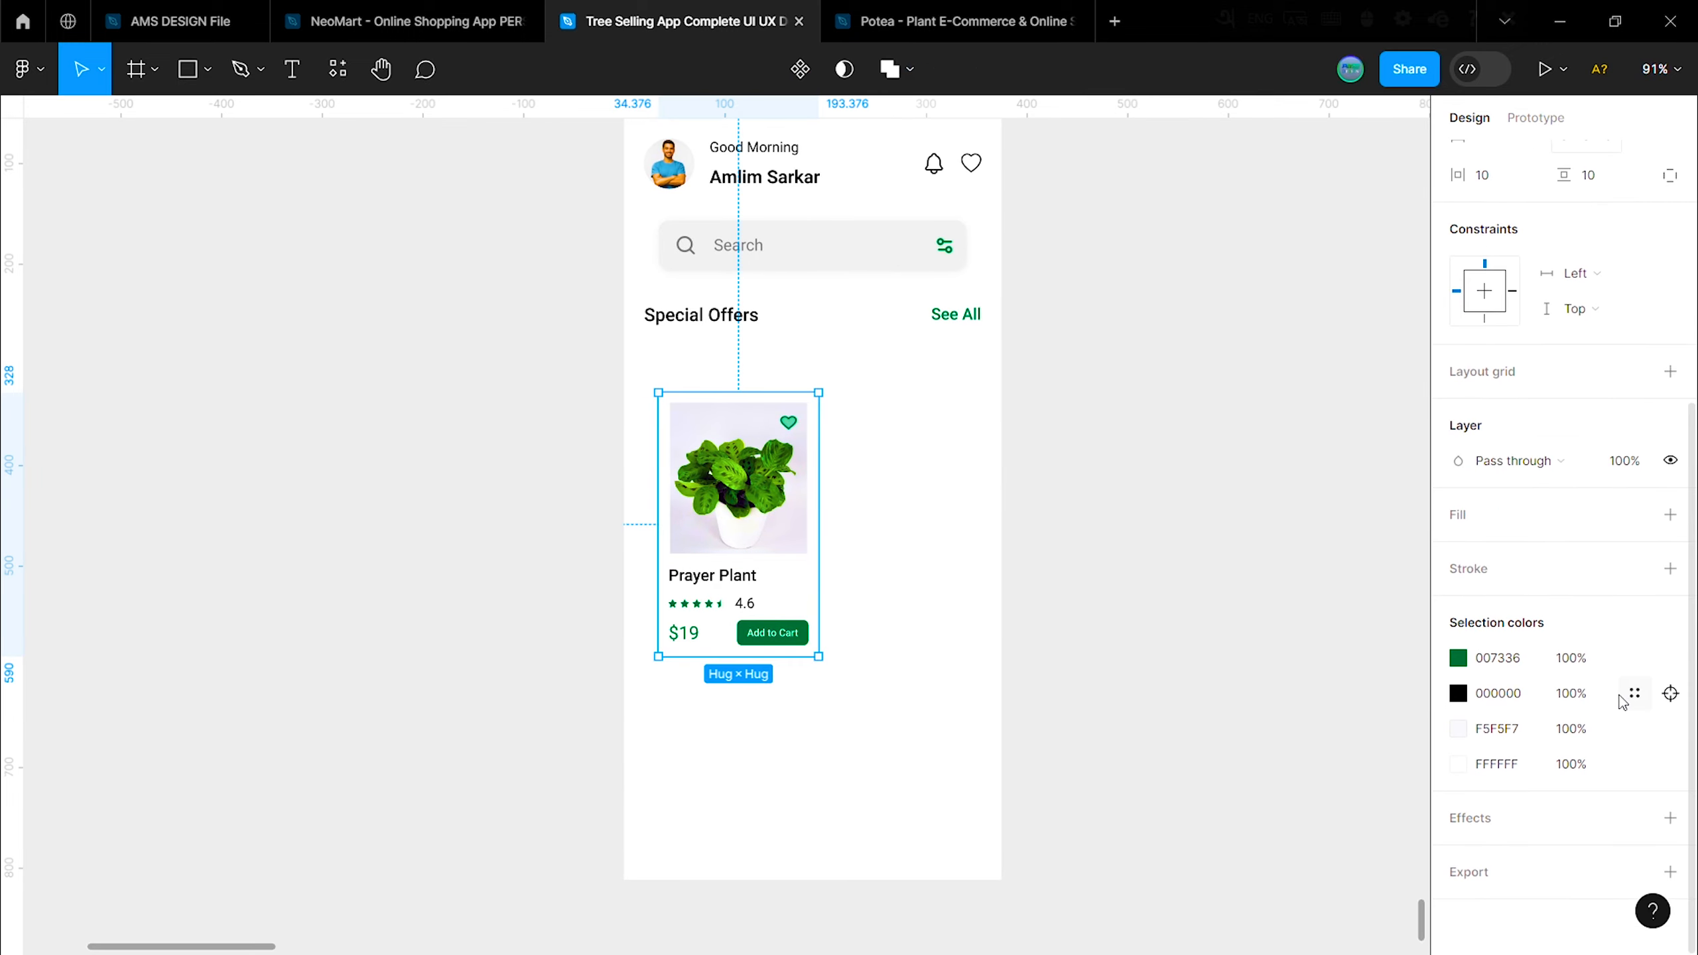
left_click(1671, 569)
scroll(1570, 427, "up", 5)
left_click(1607, 362)
type("10")
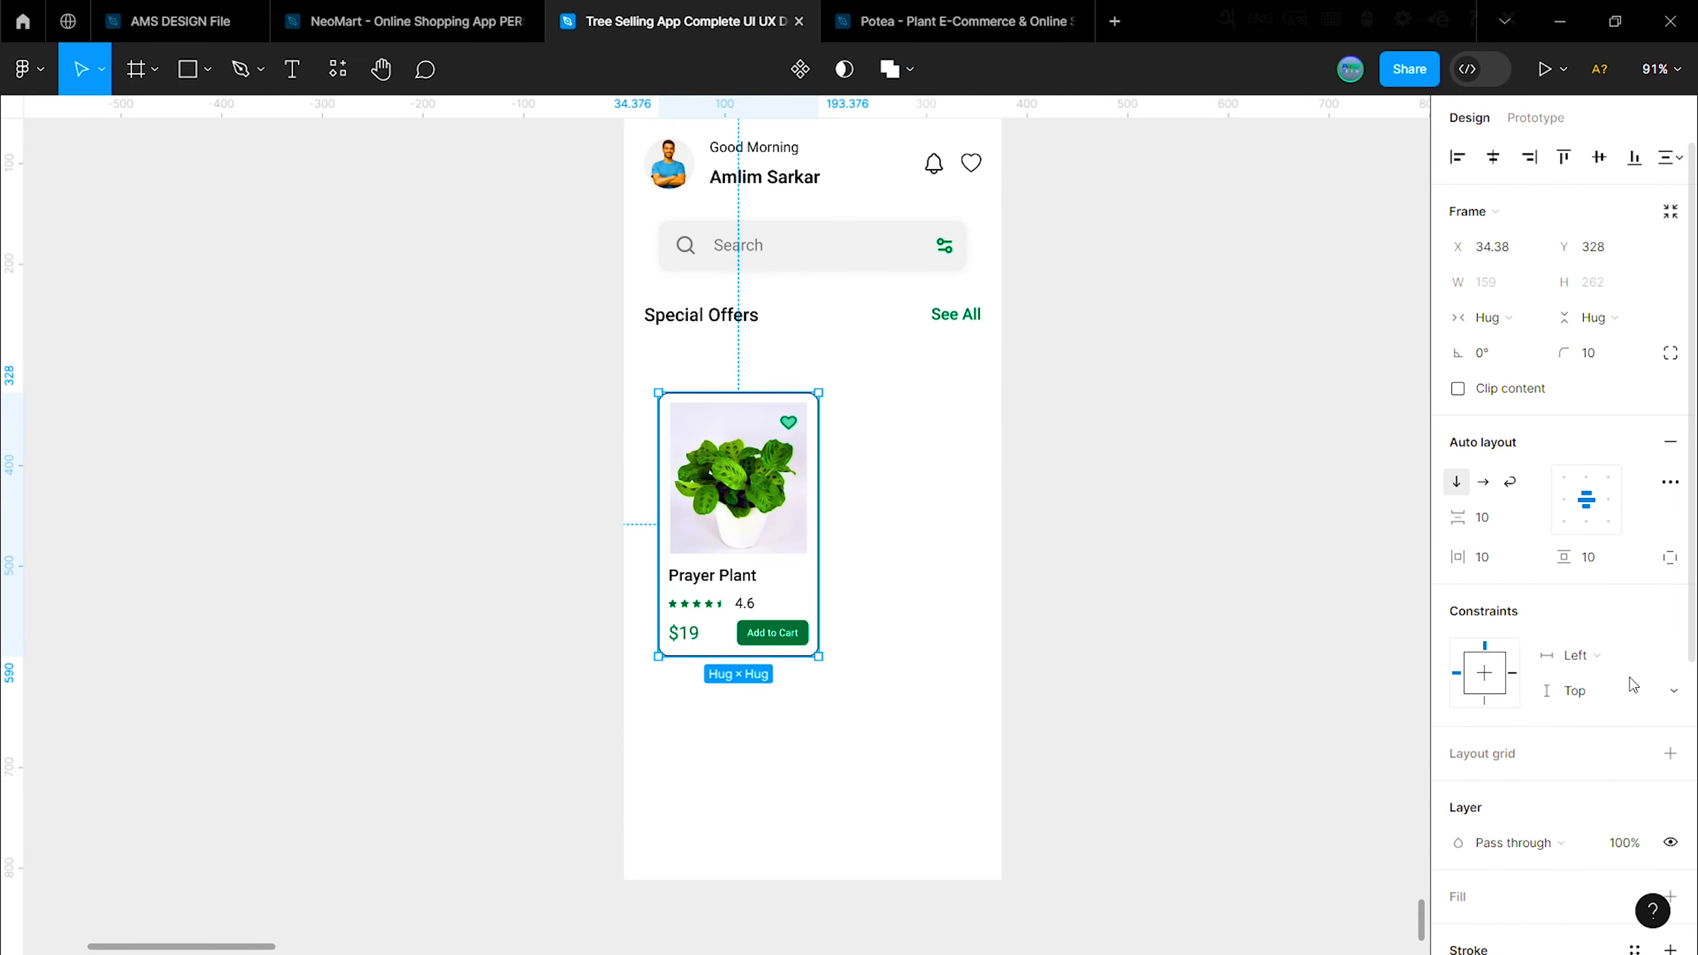
Step: Set the card's stroke color to D5D5D5 at 50% opacity
scroll(1530, 566, "down", 5)
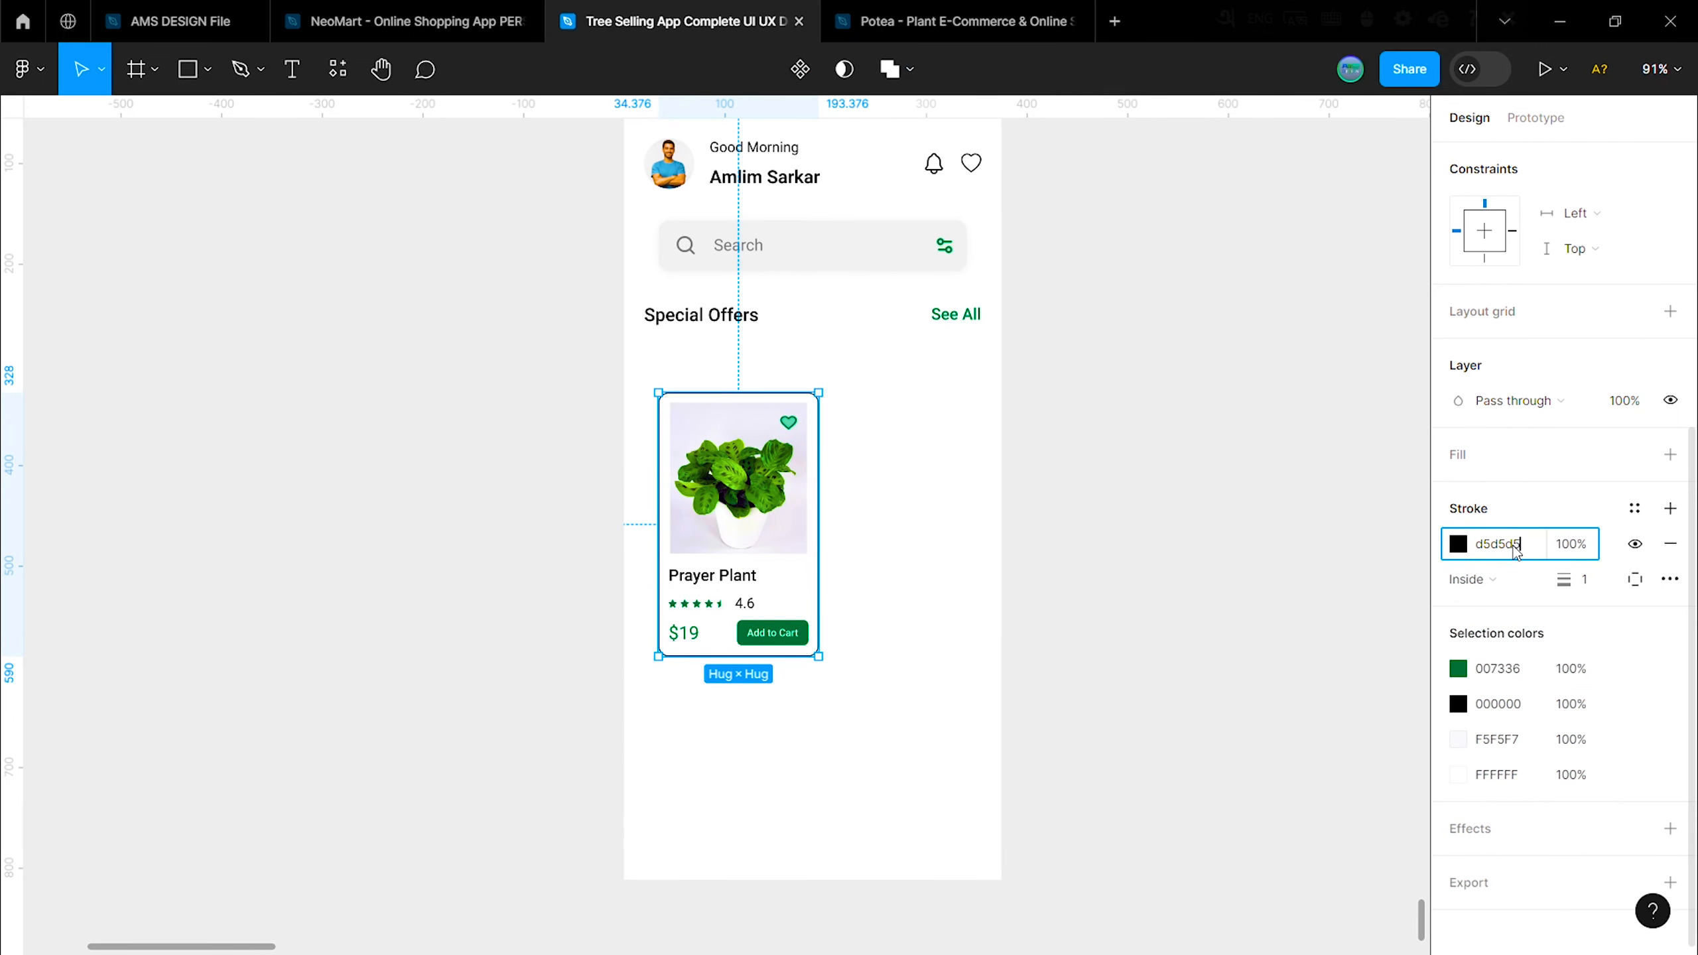
left_click(1594, 550)
left_click(1020, 575)
Step: Move the plant card up beneath the Special Offers heading, to X 20 and Y 288
scroll(798, 568, "up", 3)
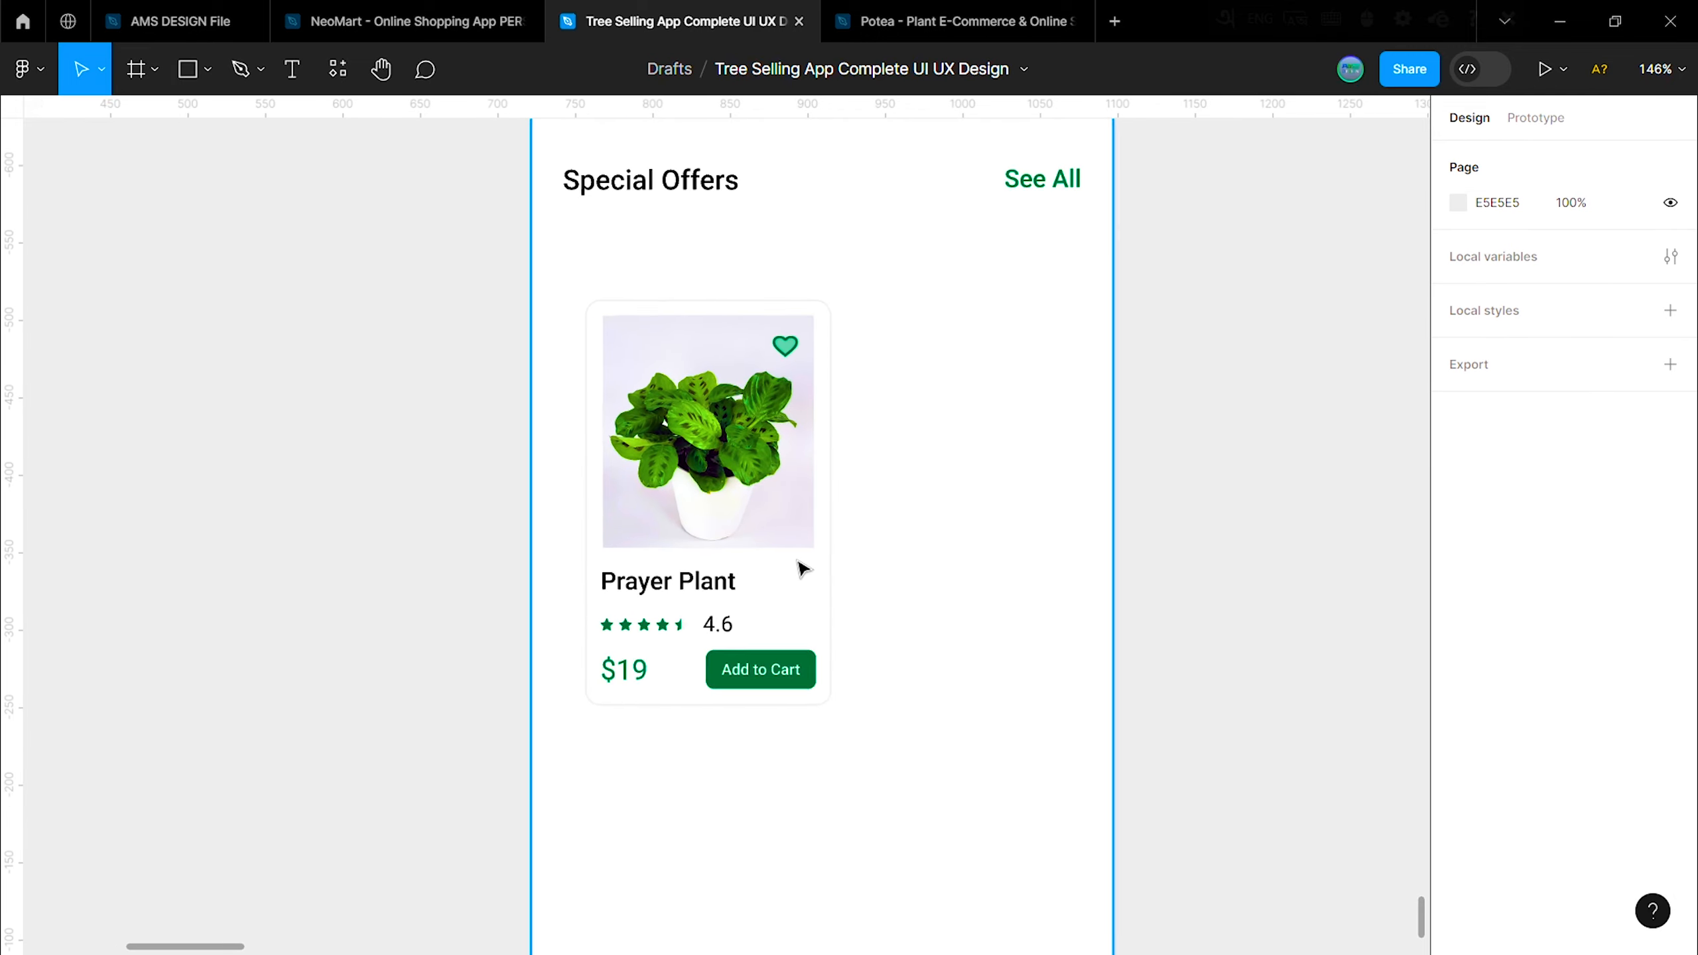
scroll(793, 566, "down", 1)
left_click_drag(748, 552, 732, 493)
left_click(732, 493)
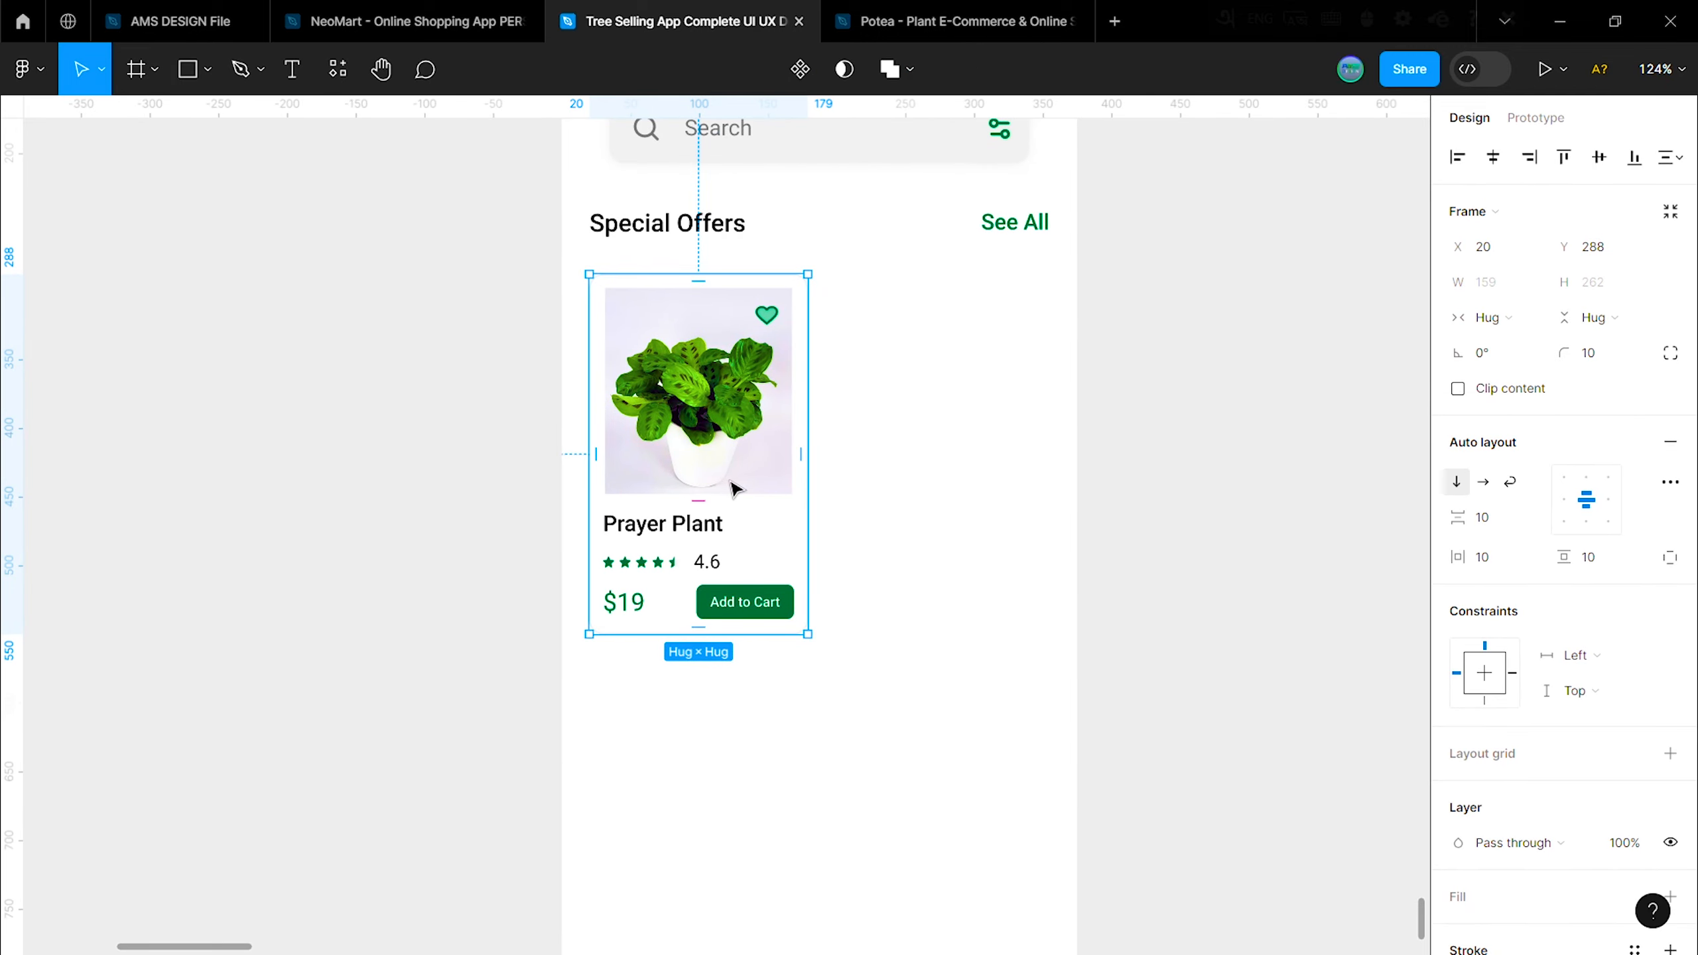
Step: Place a duplicate of the Prayer Plant card to the right of the original
mouse_move(948, 467)
left_mouse_down()
mouse_move(982, 483)
mouse_move(967, 485)
left_mouse_up()
left_click(942, 763)
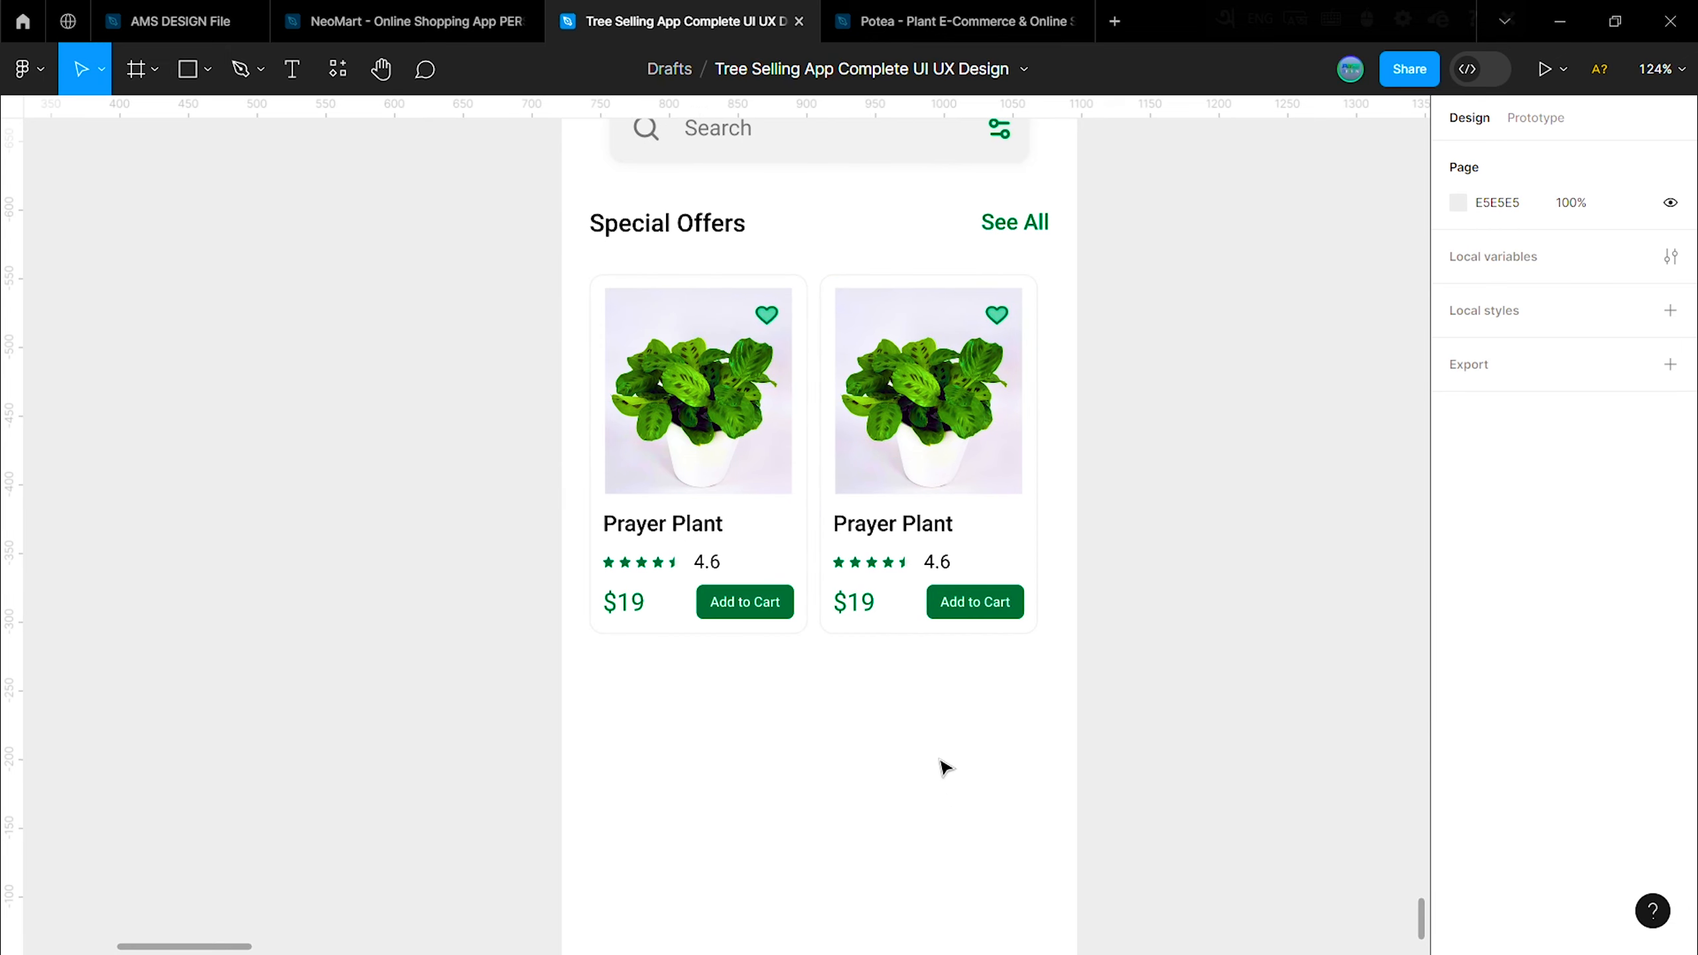
double_click(771, 317)
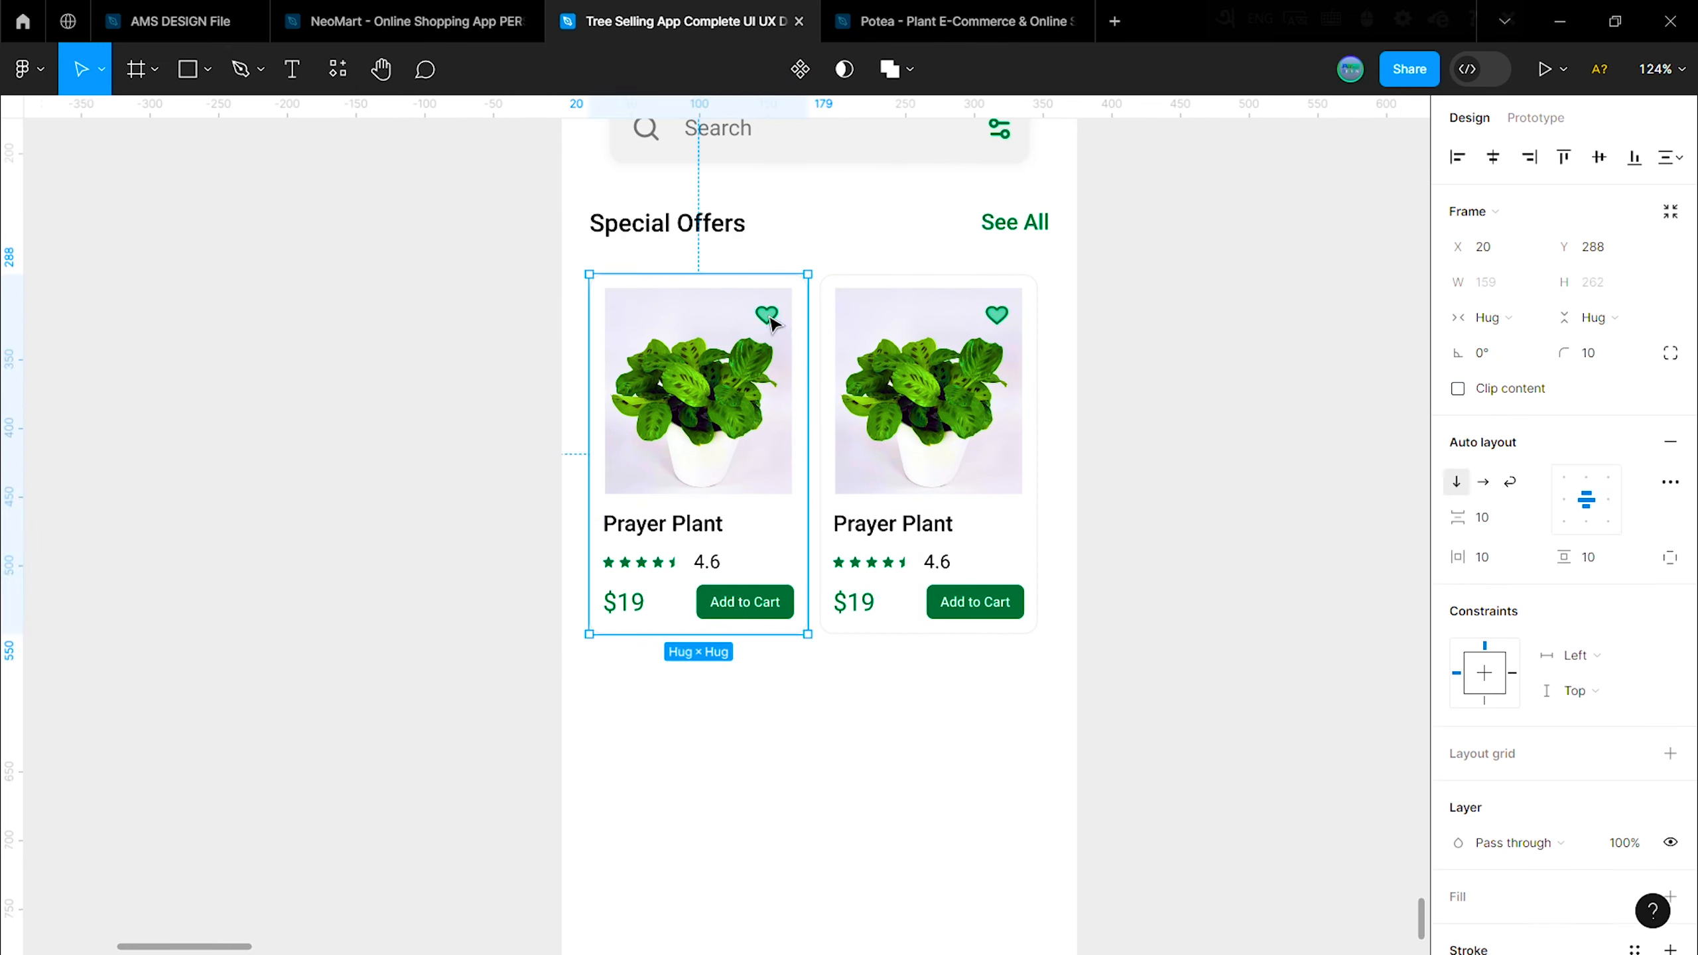
left_click(846, 232)
left_click(1069, 363)
double_click(769, 317)
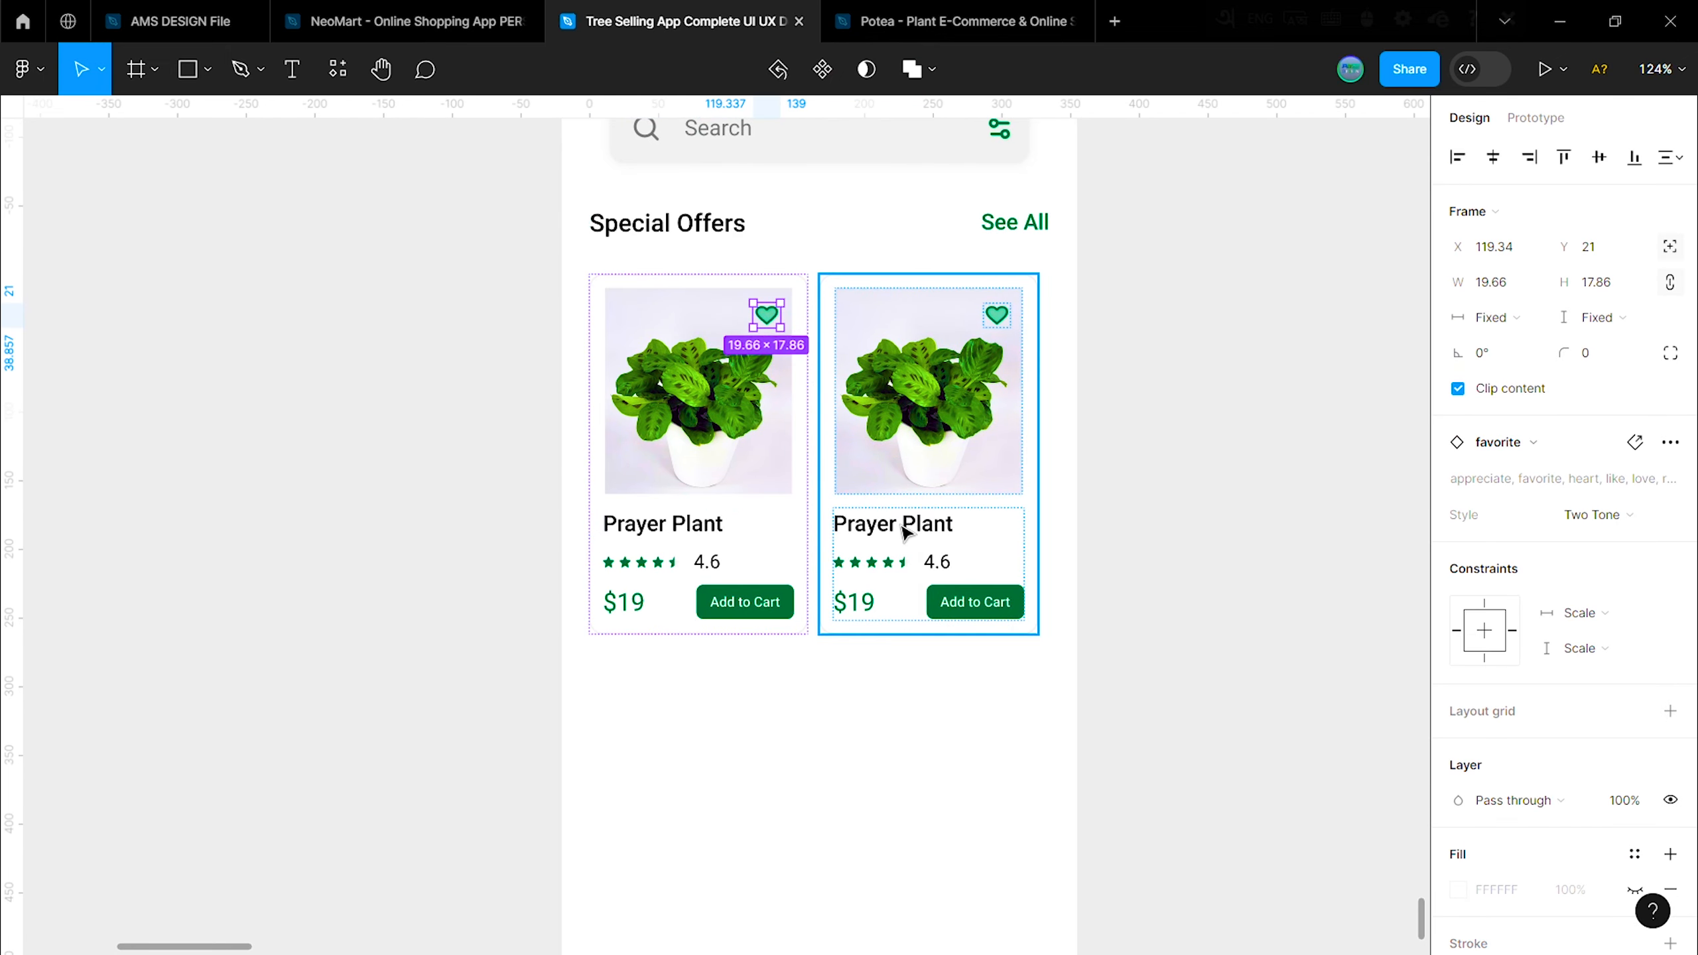
left_click(1170, 581)
scroll(726, 365, "down", 2)
scroll(728, 401, "up", 2)
Step: Set the first plant card's width to 157
left_click(730, 428)
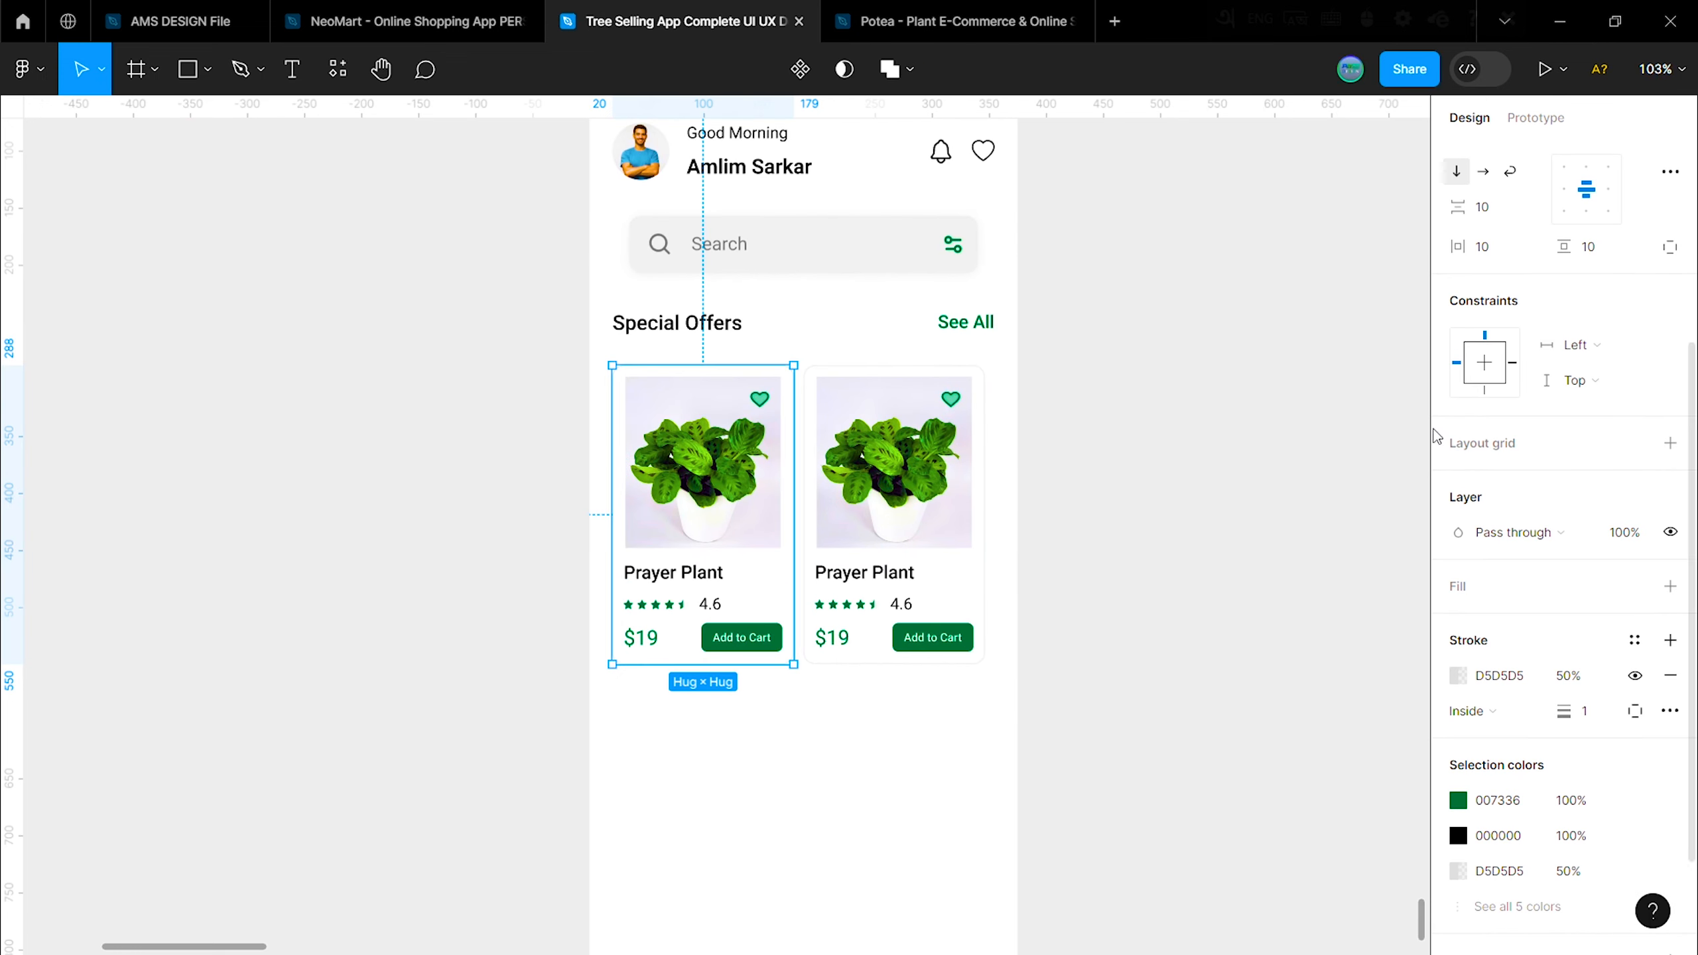
scroll(1471, 375, "up", 4)
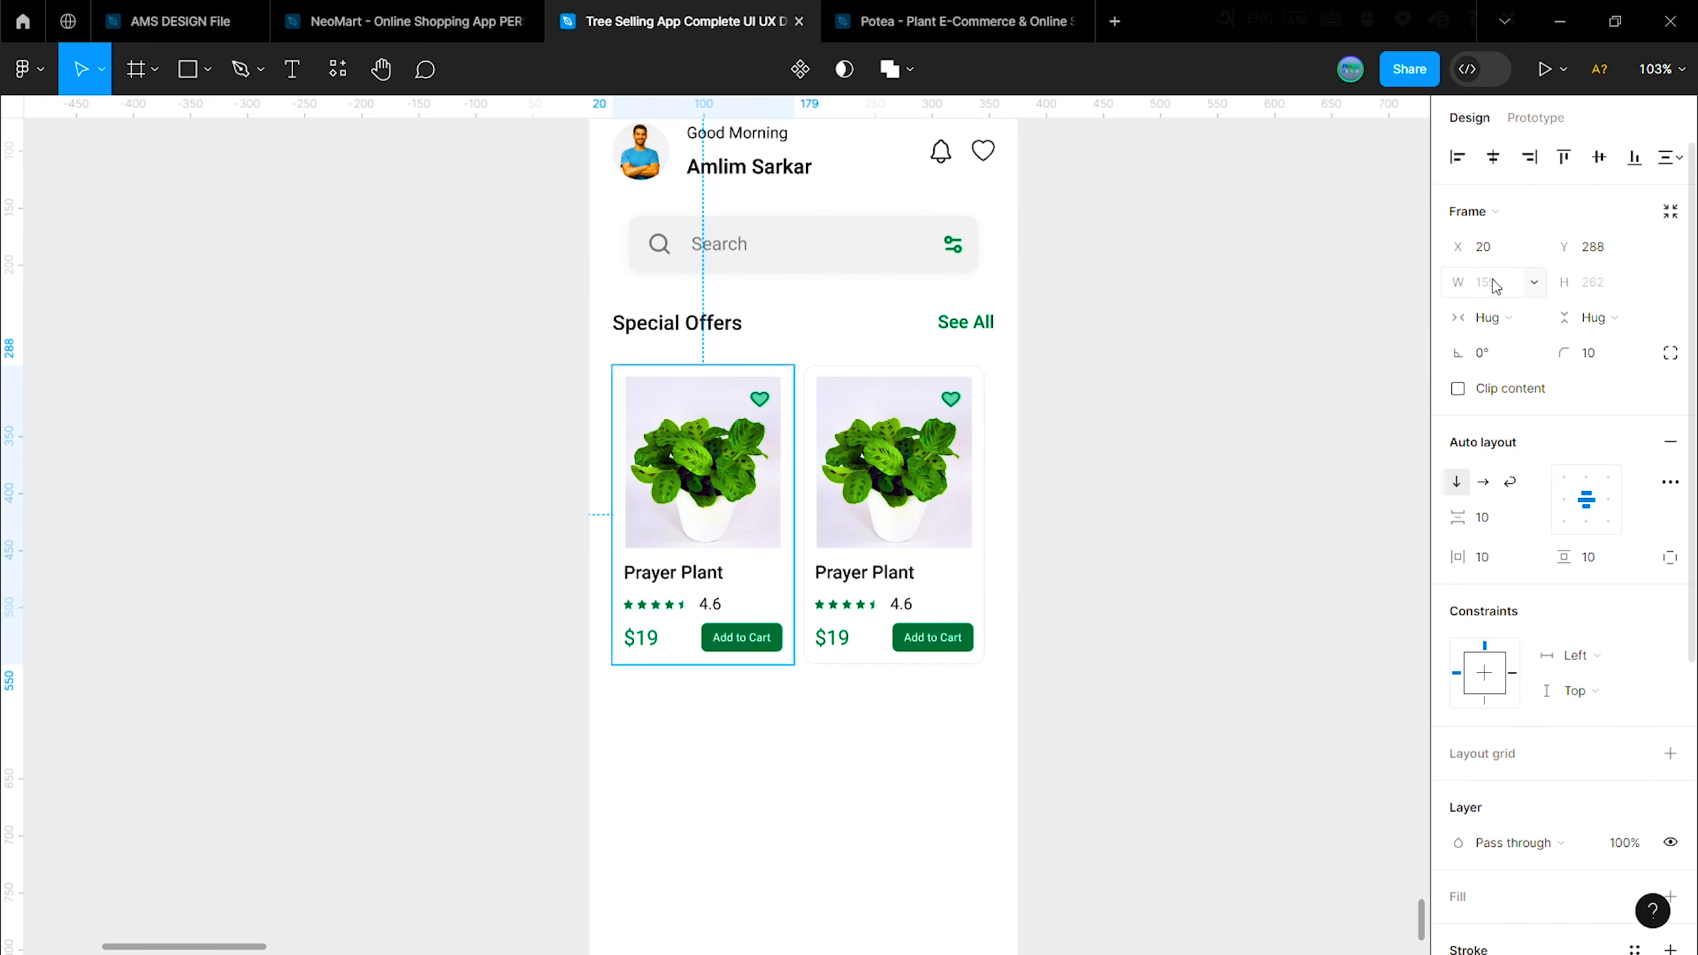
key("Return")
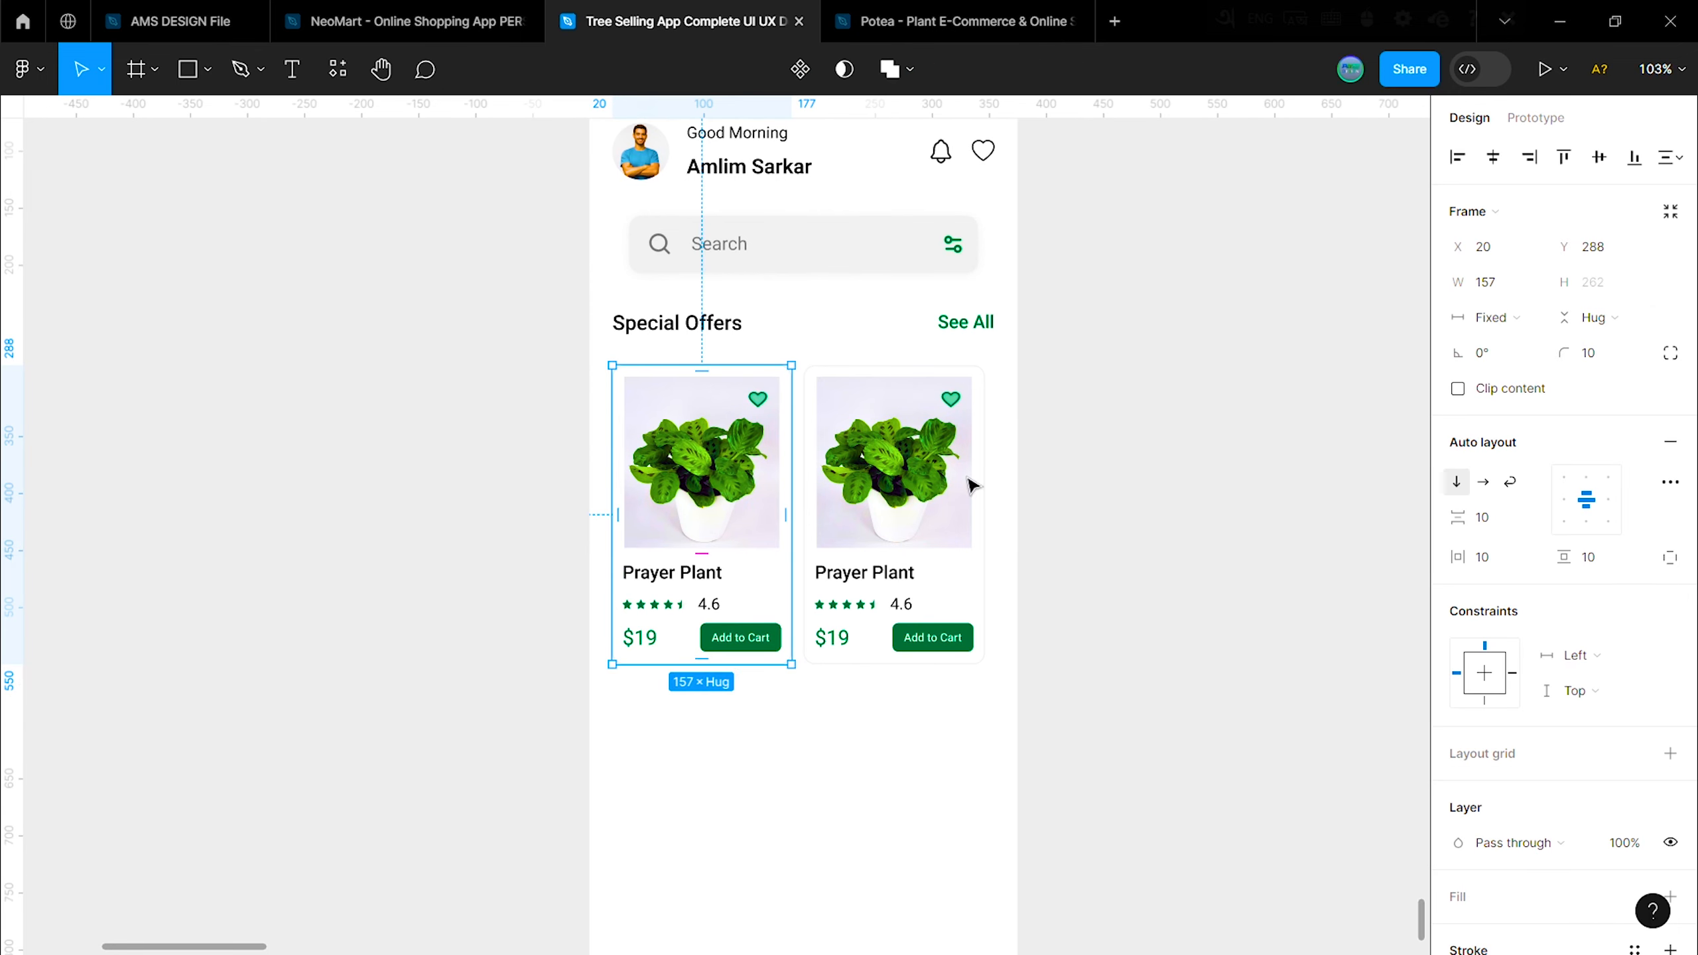
Step: Set the first plant card's height to 260
left_click(1644, 282)
key("Escape")
scroll(747, 561, "up", 1)
left_click(739, 582)
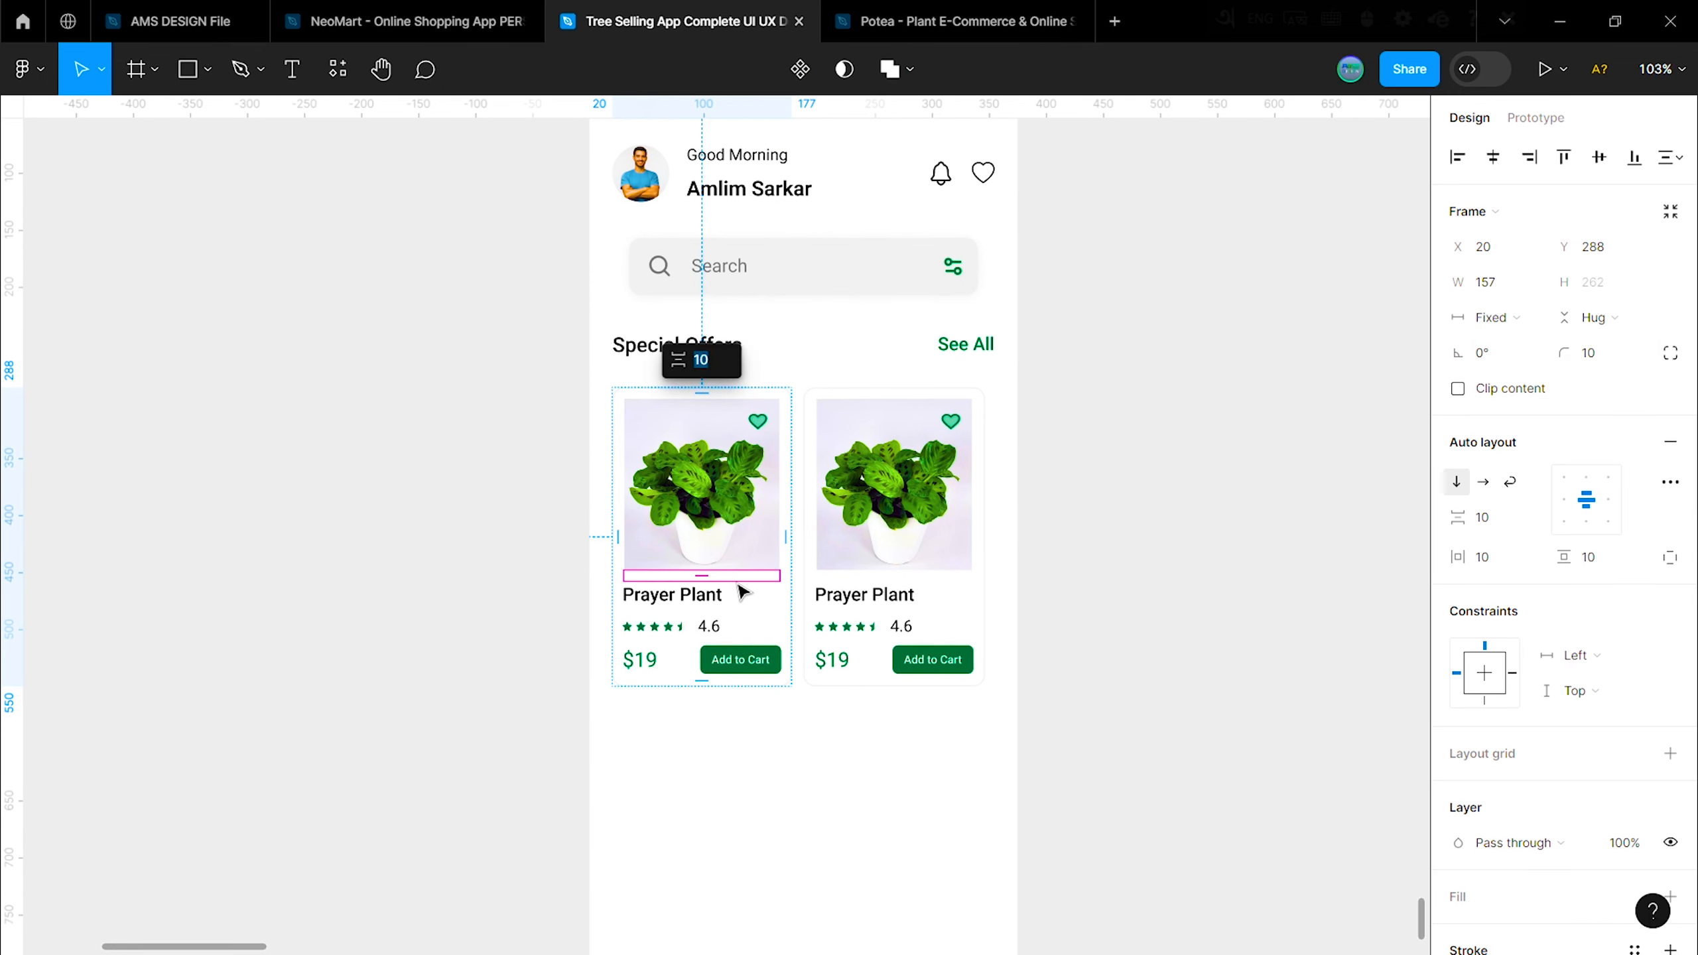
left_click(1233, 475)
left_click(702, 508)
left_click(1612, 284)
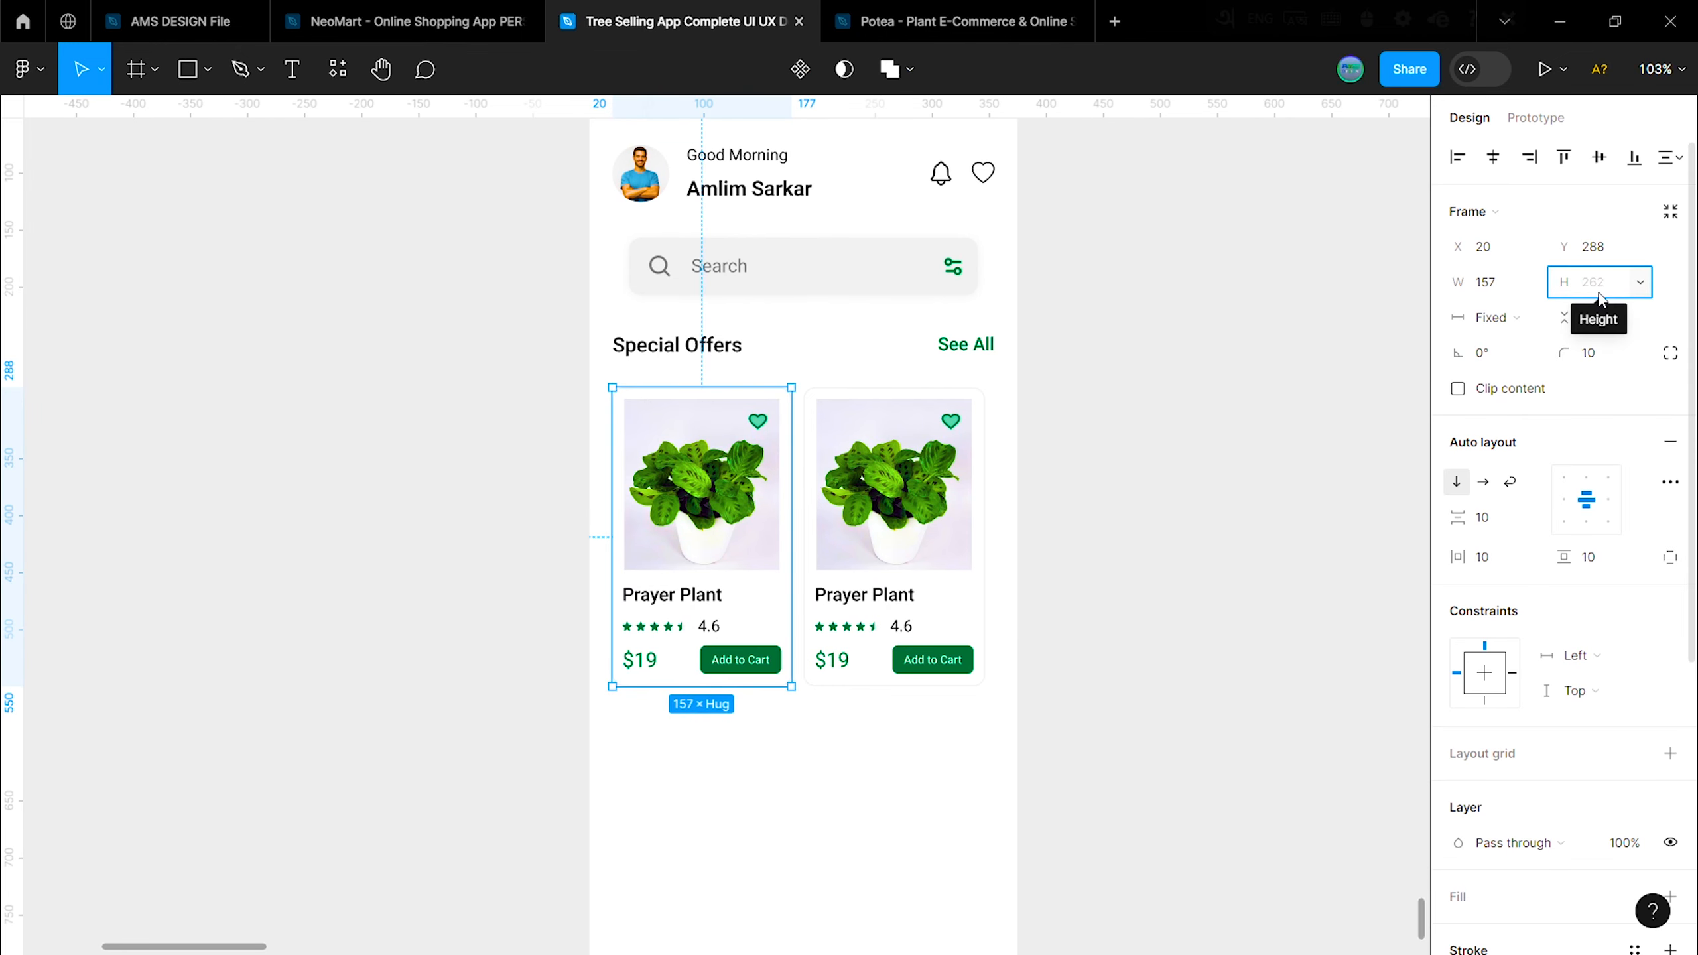
Step: Delete the duplicated card beside the resized one
left_click(1203, 469)
left_click(955, 543)
key("Delete")
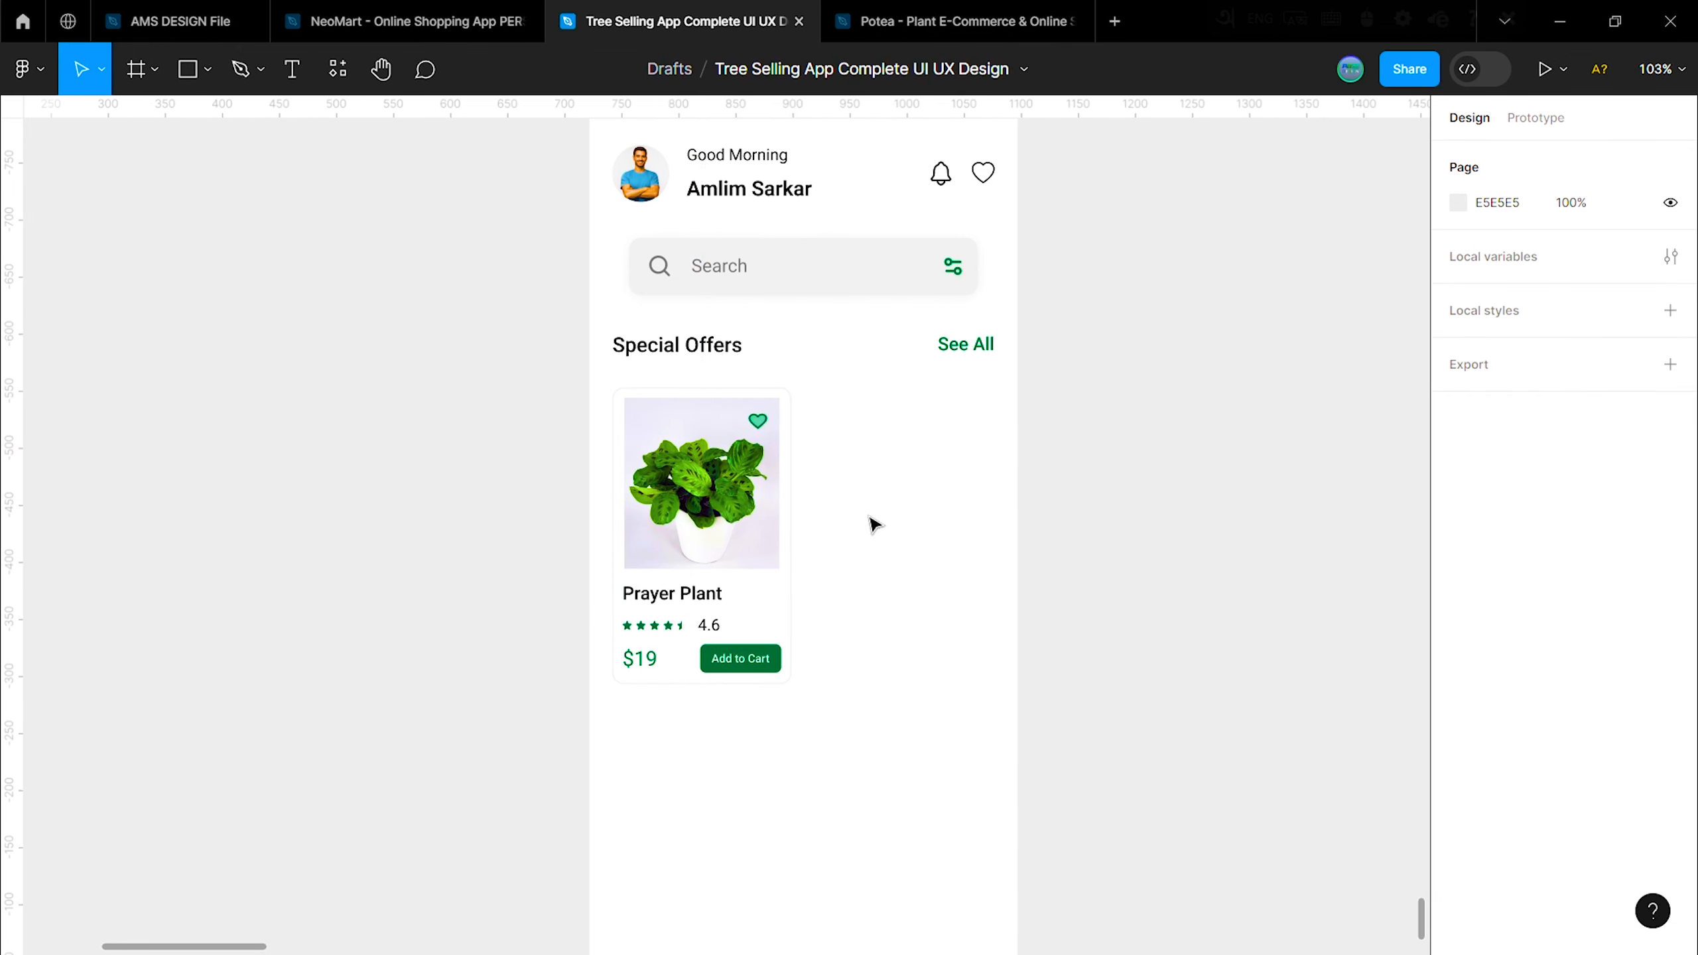
Step: Duplicate the resized card to its right and replace the copy's photo with the tall, upright-leaved potted plant
left_click(719, 515)
left_click_drag(708, 501, 905, 501)
scroll(986, 493, "down", 2)
left_click(873, 409)
left_click(1122, 524)
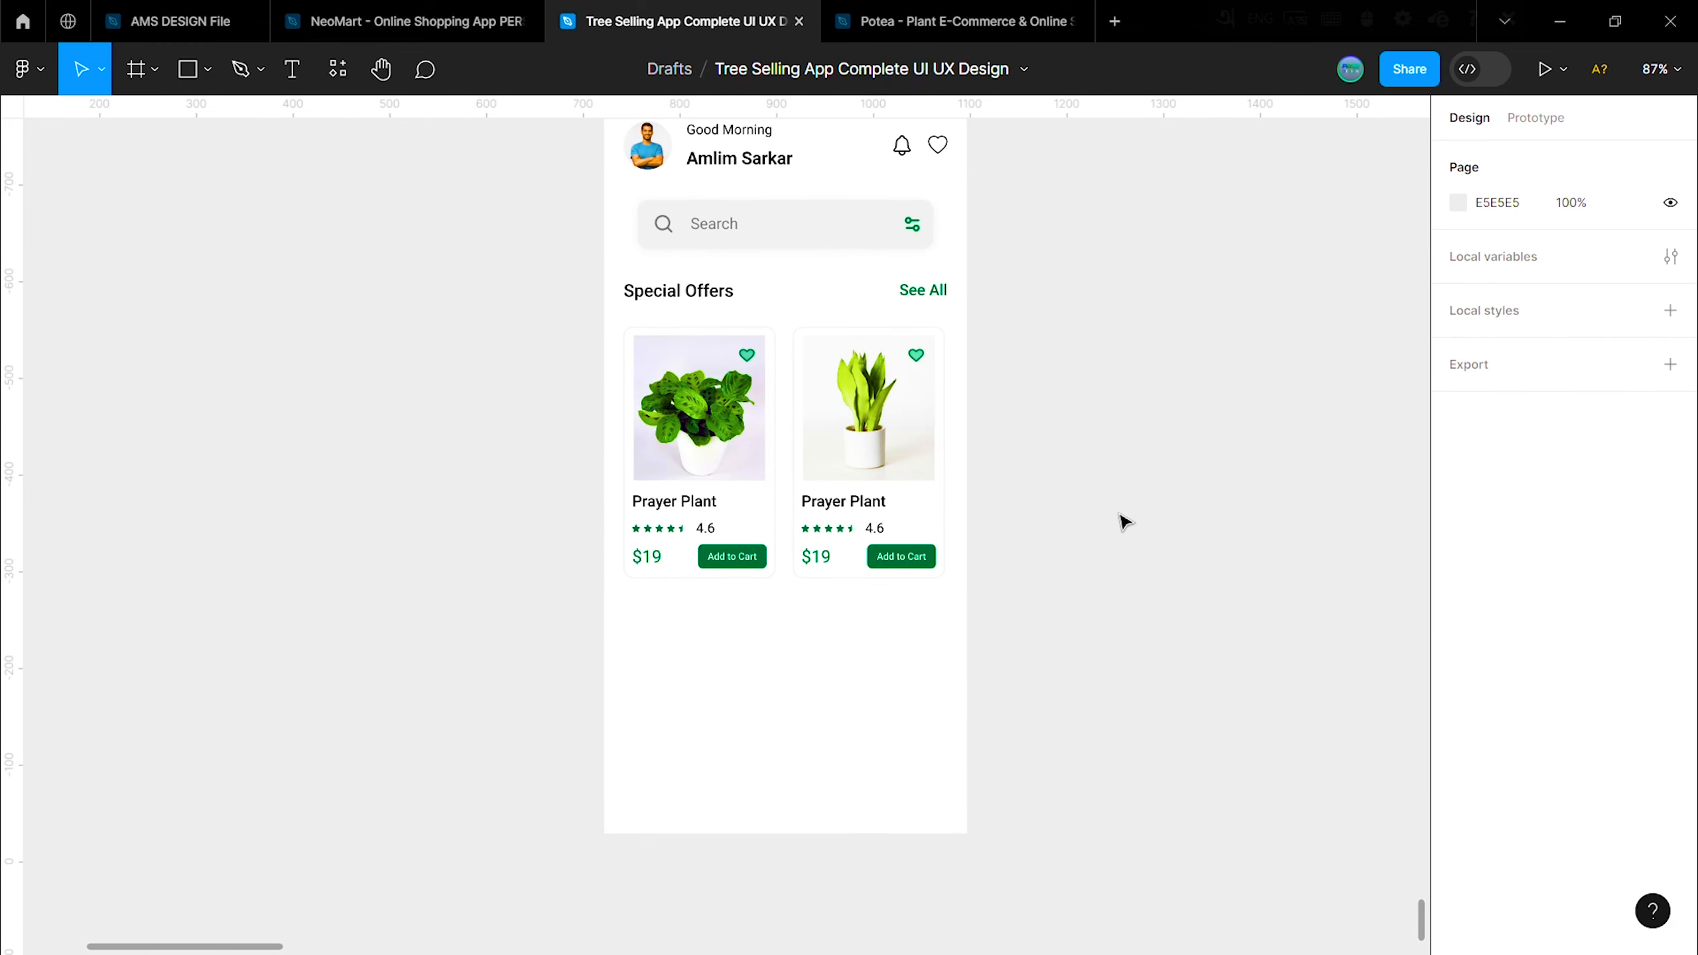
scroll(1122, 523, "up", 2)
scroll(856, 576, "down", 1)
Step: Rename the second card's plant as "Sansevievri Trifa..." and set its price to $49
double_click(856, 556)
double_click(857, 554)
double_click(855, 551)
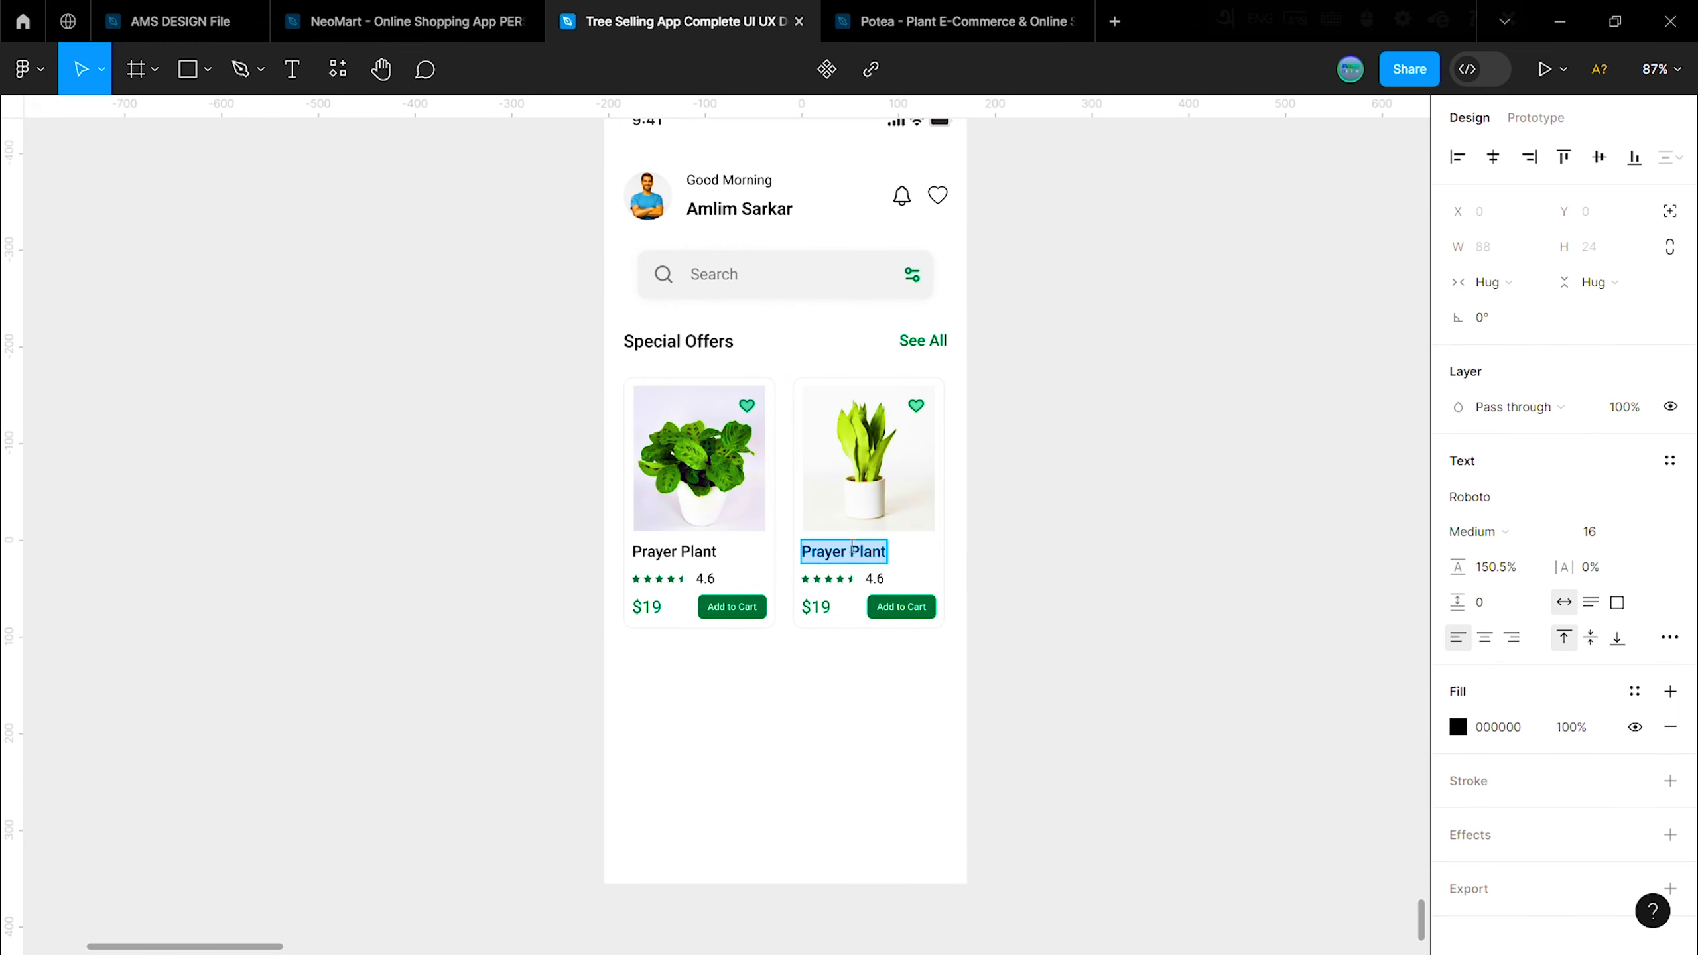
left_click(819, 605)
double_click(822, 606)
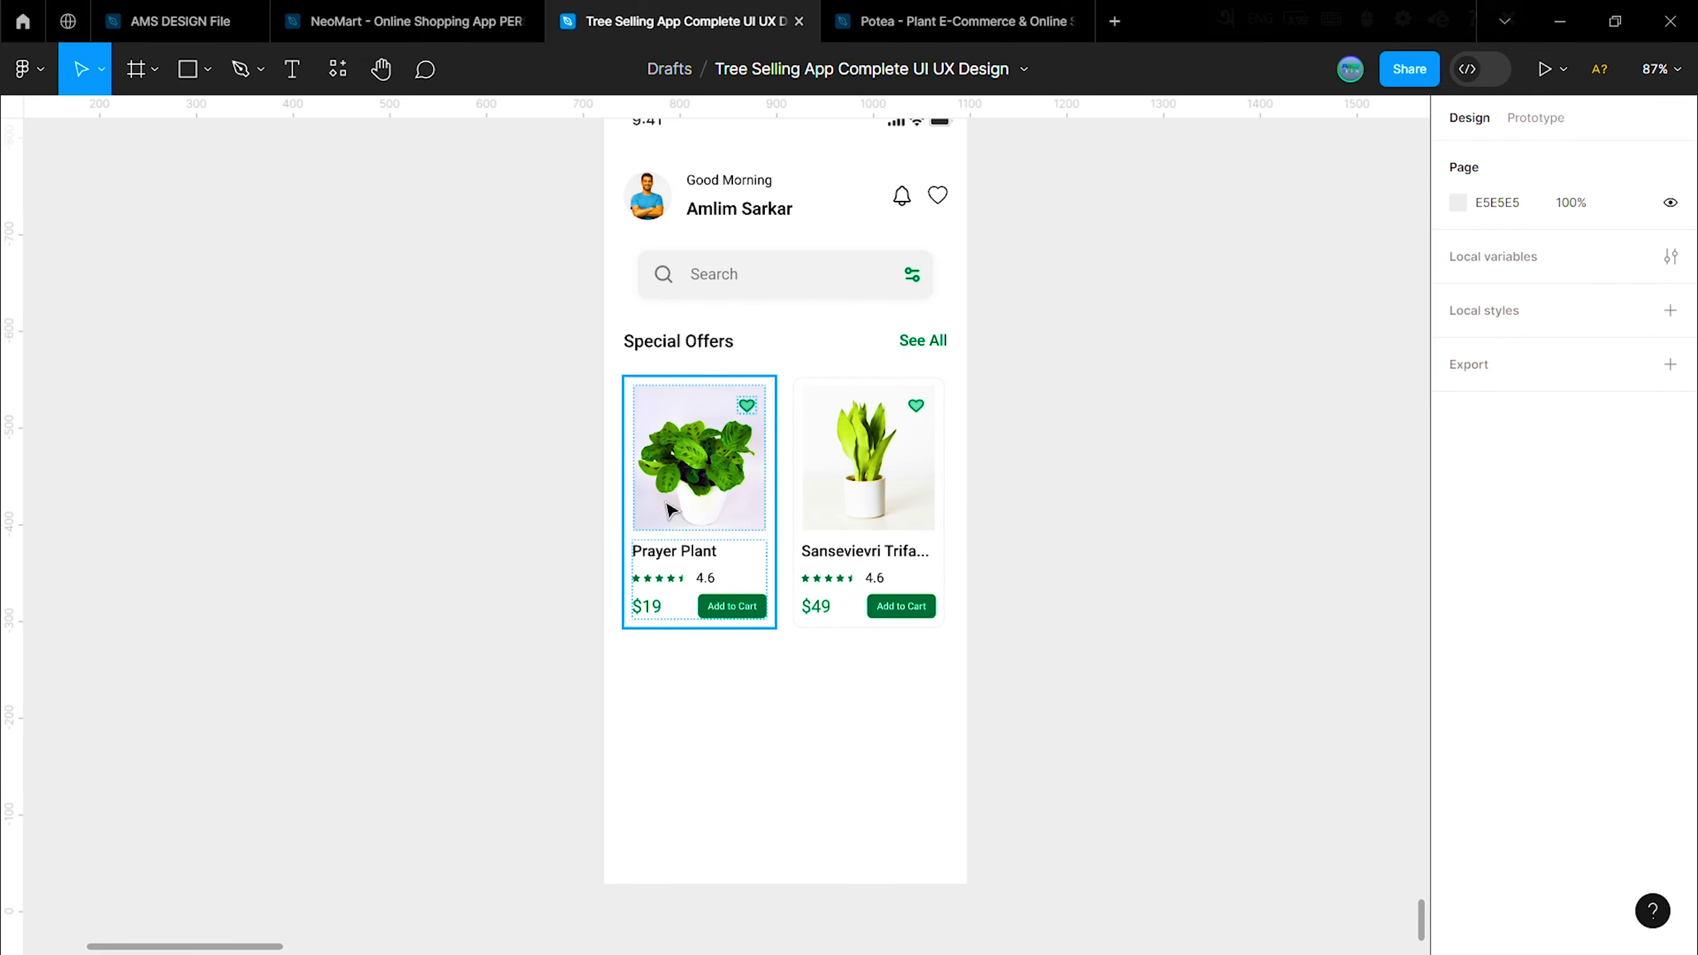
Step: Wrap both plant cards in a horizontal auto layout with Auto spacing
right_click(732, 607)
left_click(802, 698)
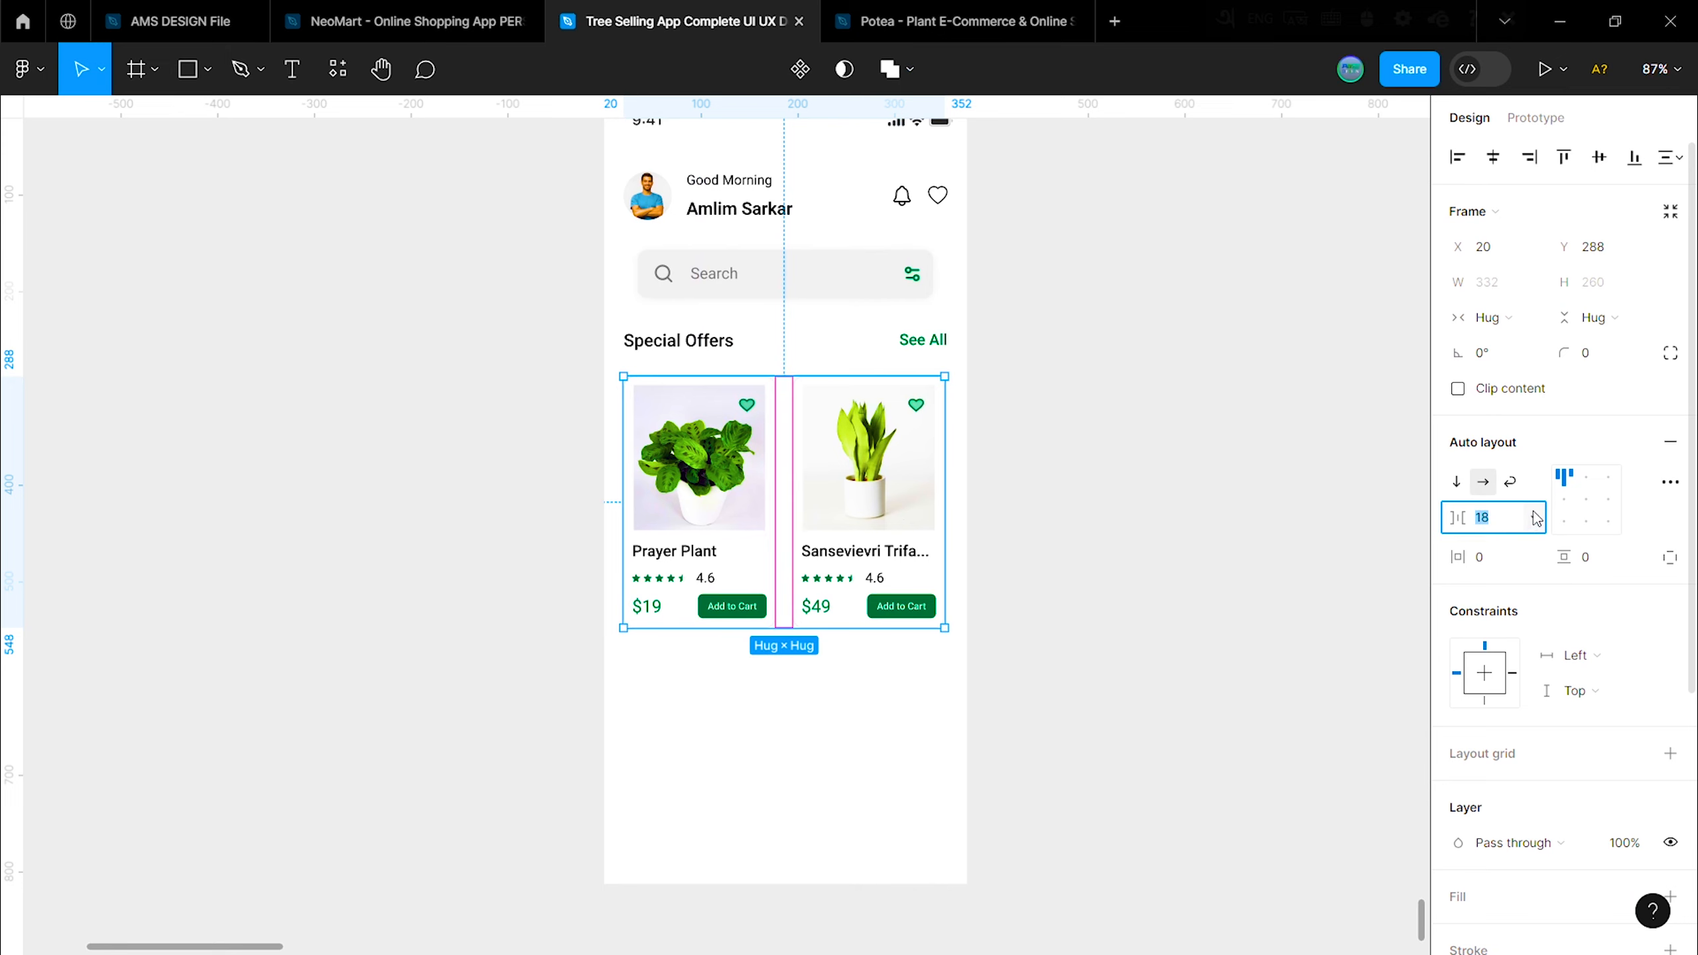
left_click(1535, 517)
left_click(1606, 523)
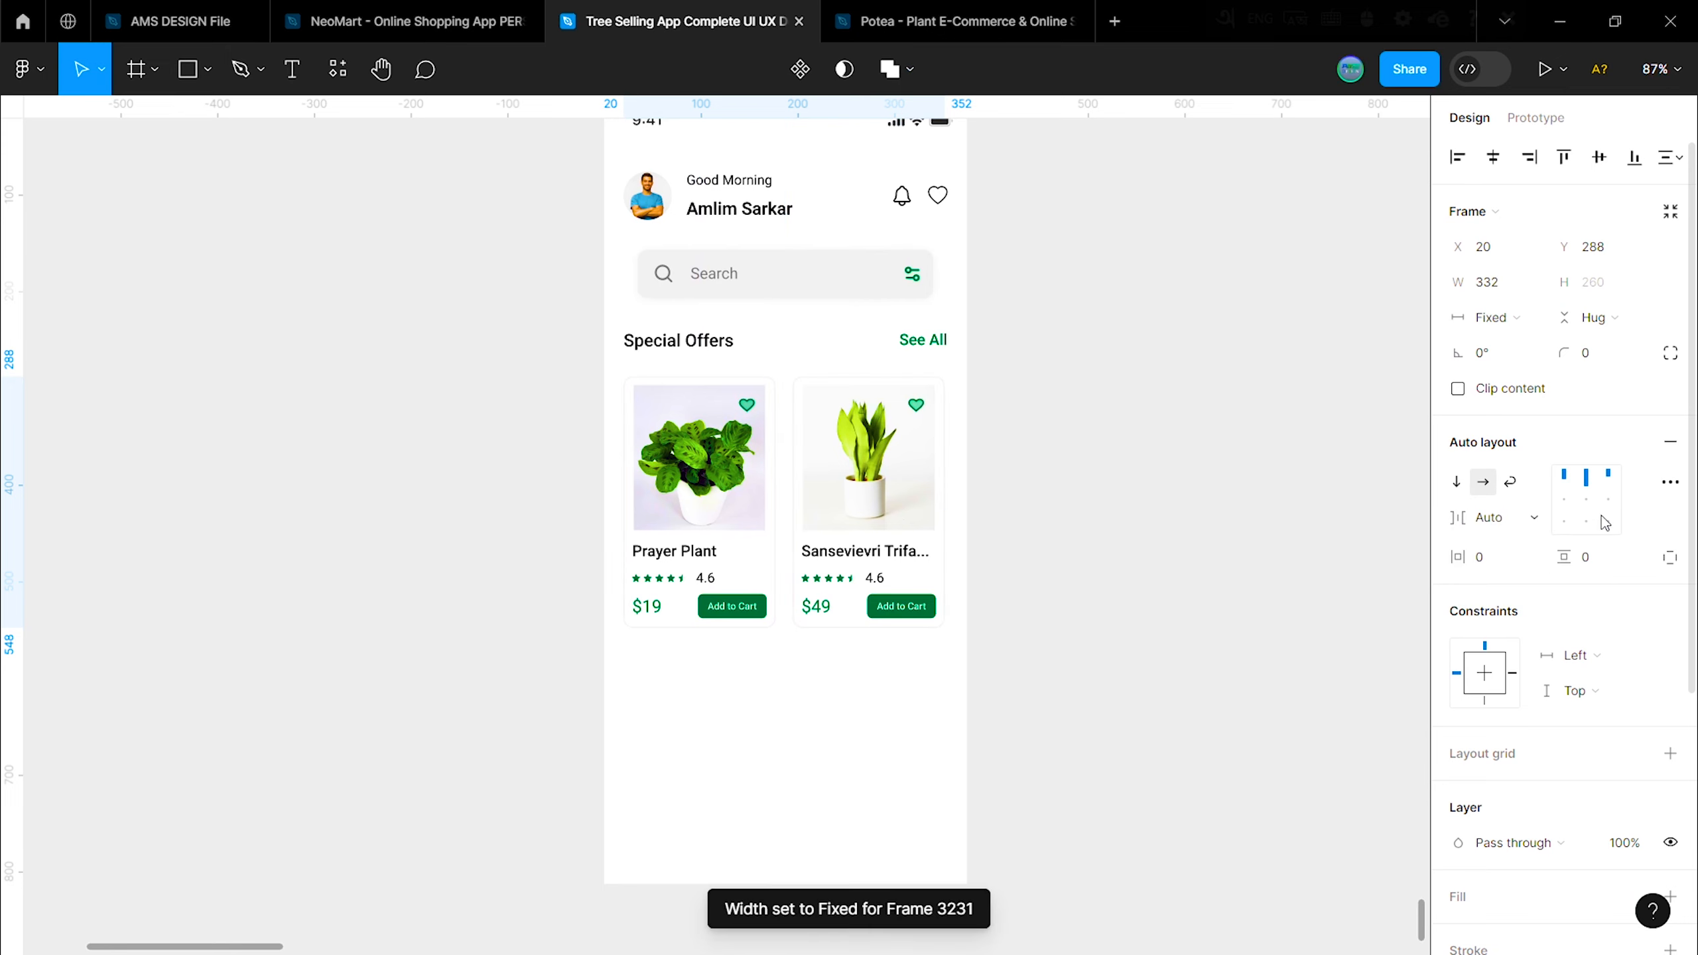
Step: Set the card row's width to 335 and center it horizontally on the HOME screen
left_click(1506, 295)
type("335")
left_click(1145, 402)
left_click(784, 497)
scroll(1234, 420, "up", 1)
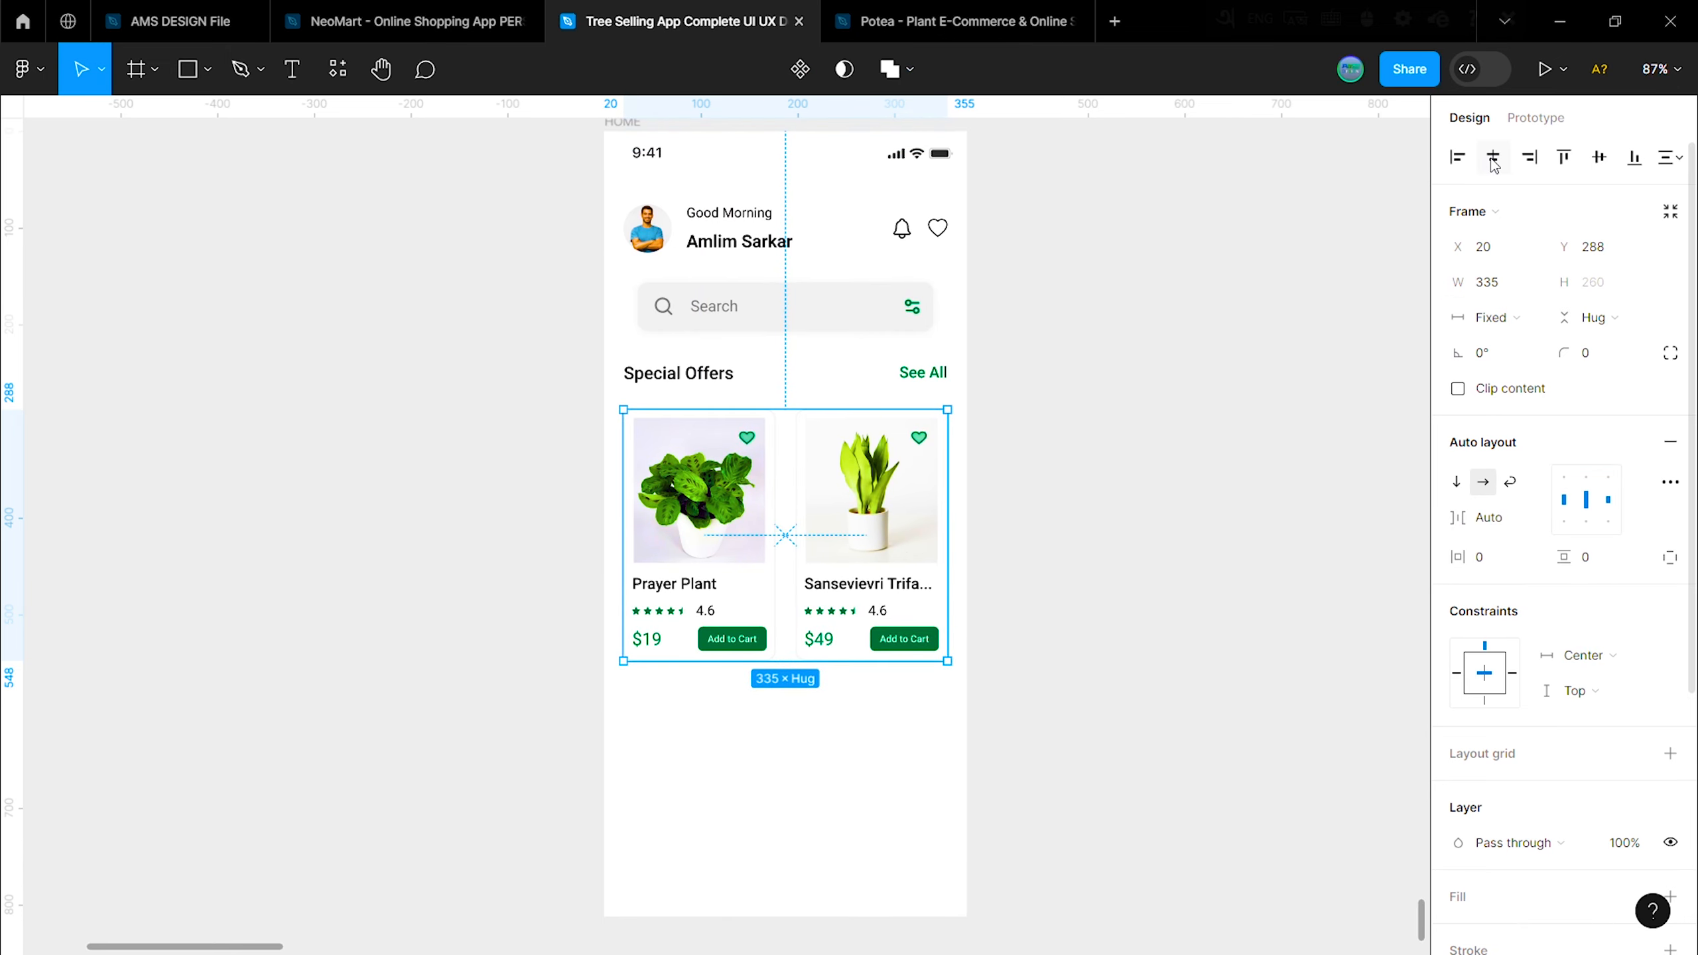
Step: Duplicate the two-card plant row directly below the original row in the Special Offers section
left_click(970, 568)
left_click(830, 543)
key("Escape")
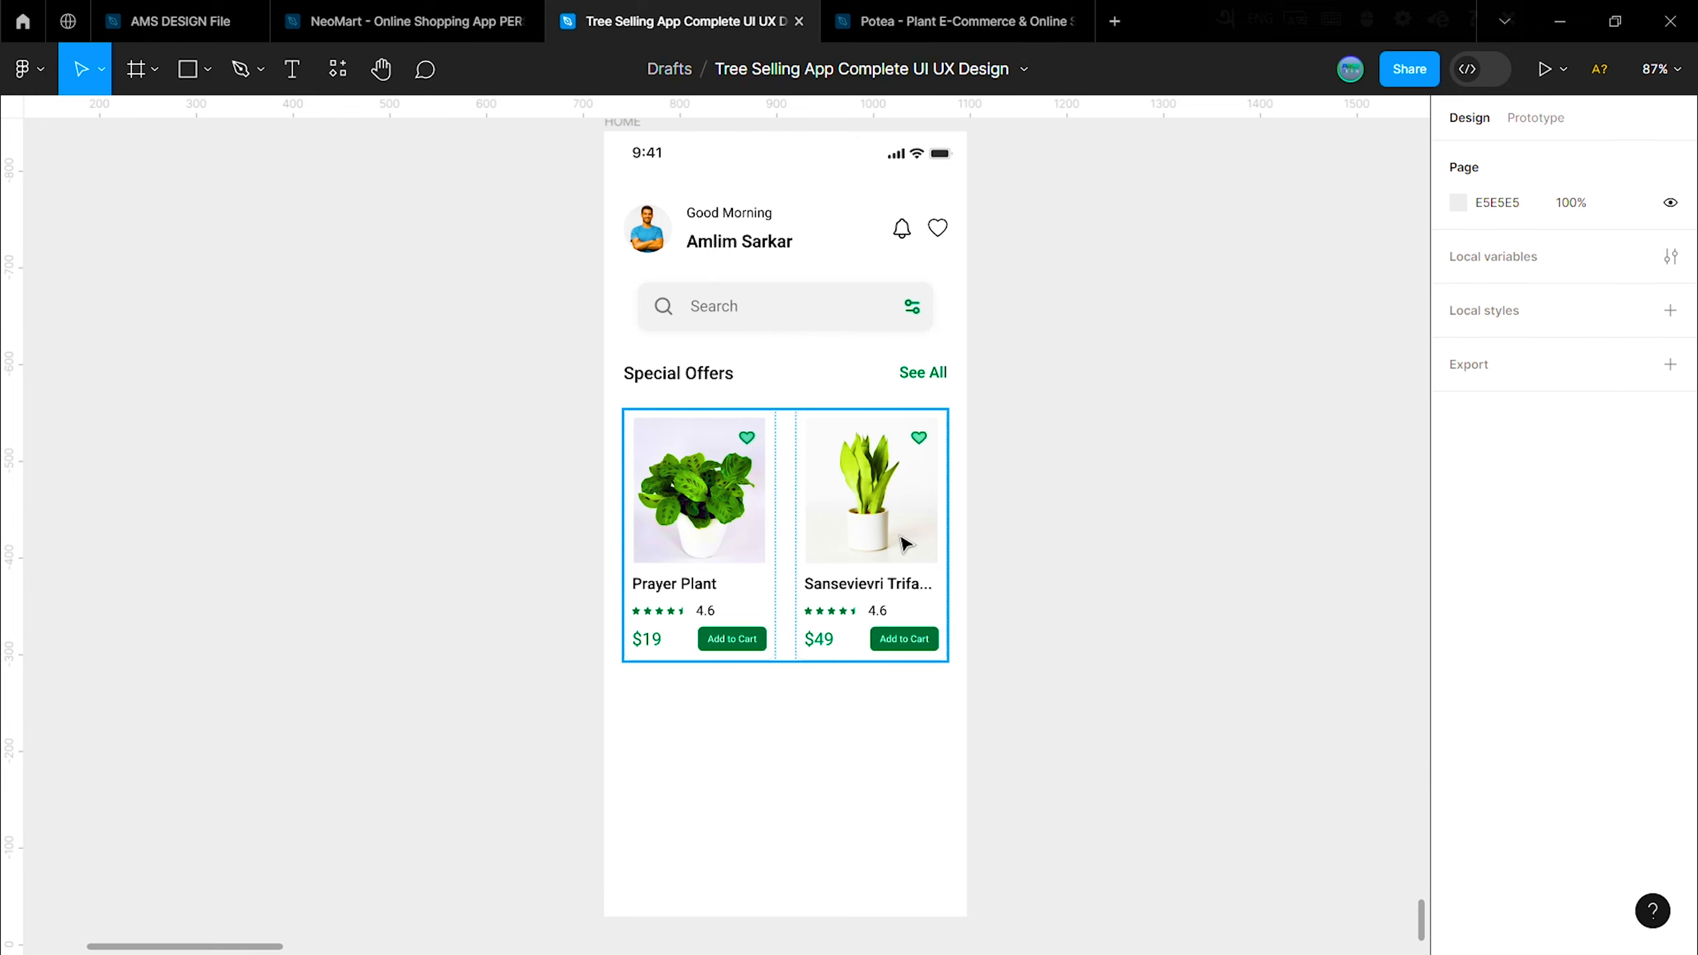
scroll(923, 502, "down", 5)
left_click(798, 346)
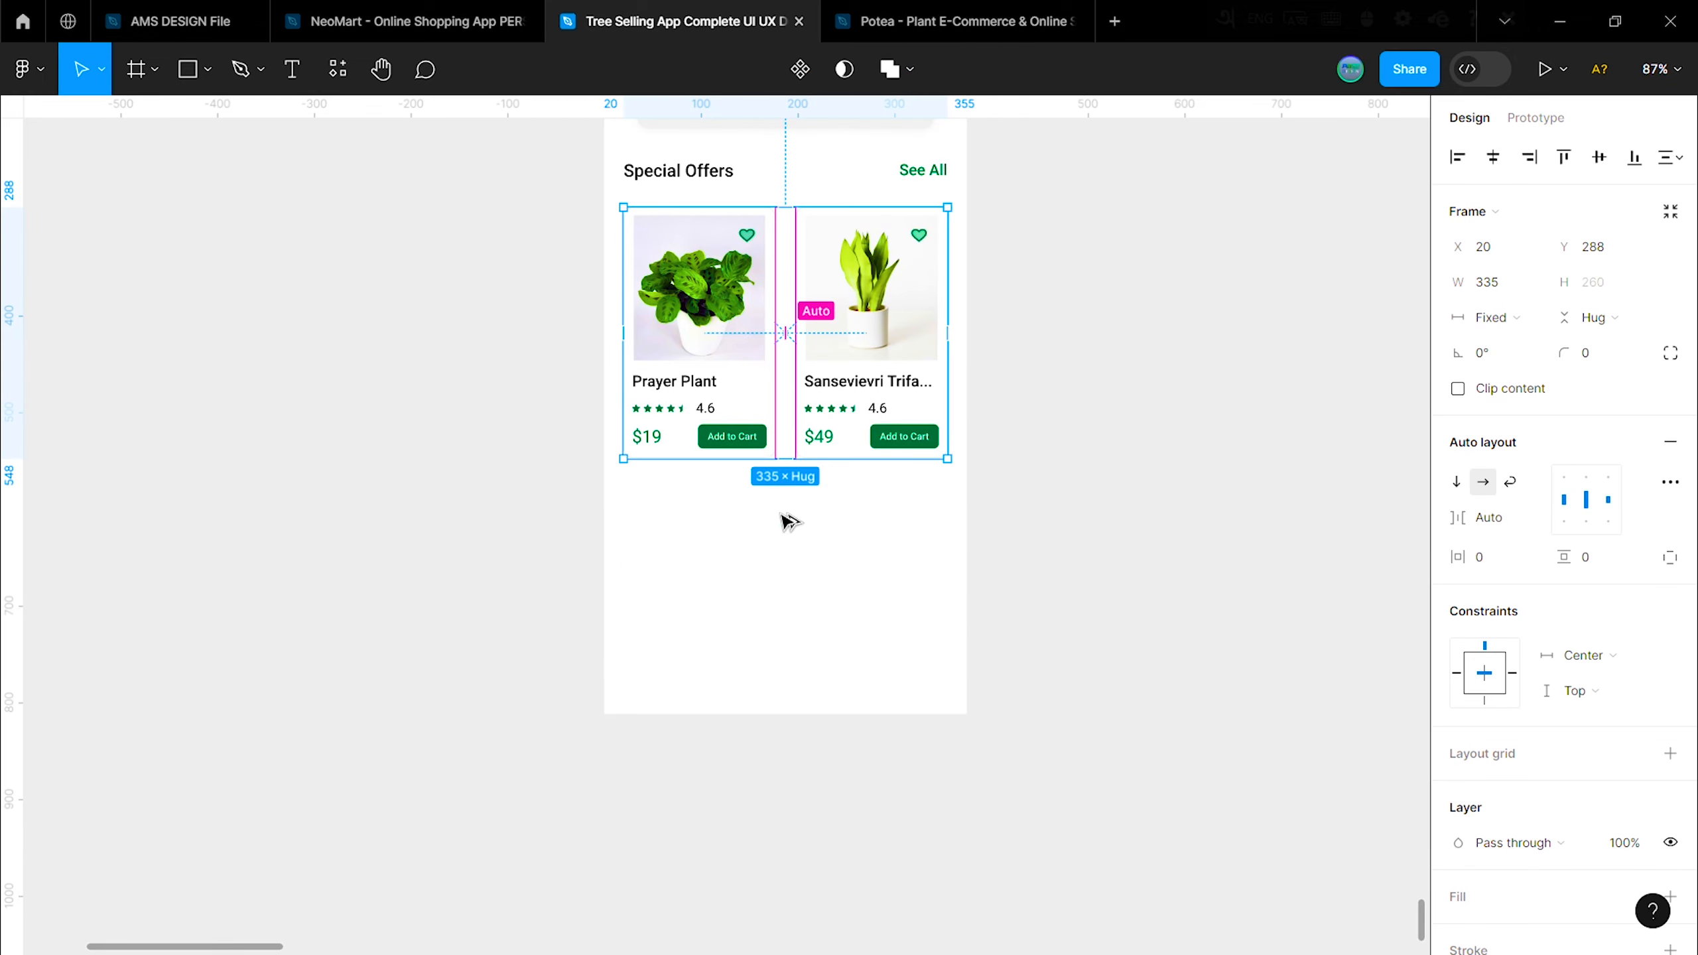
left_click_drag(797, 339, 789, 614)
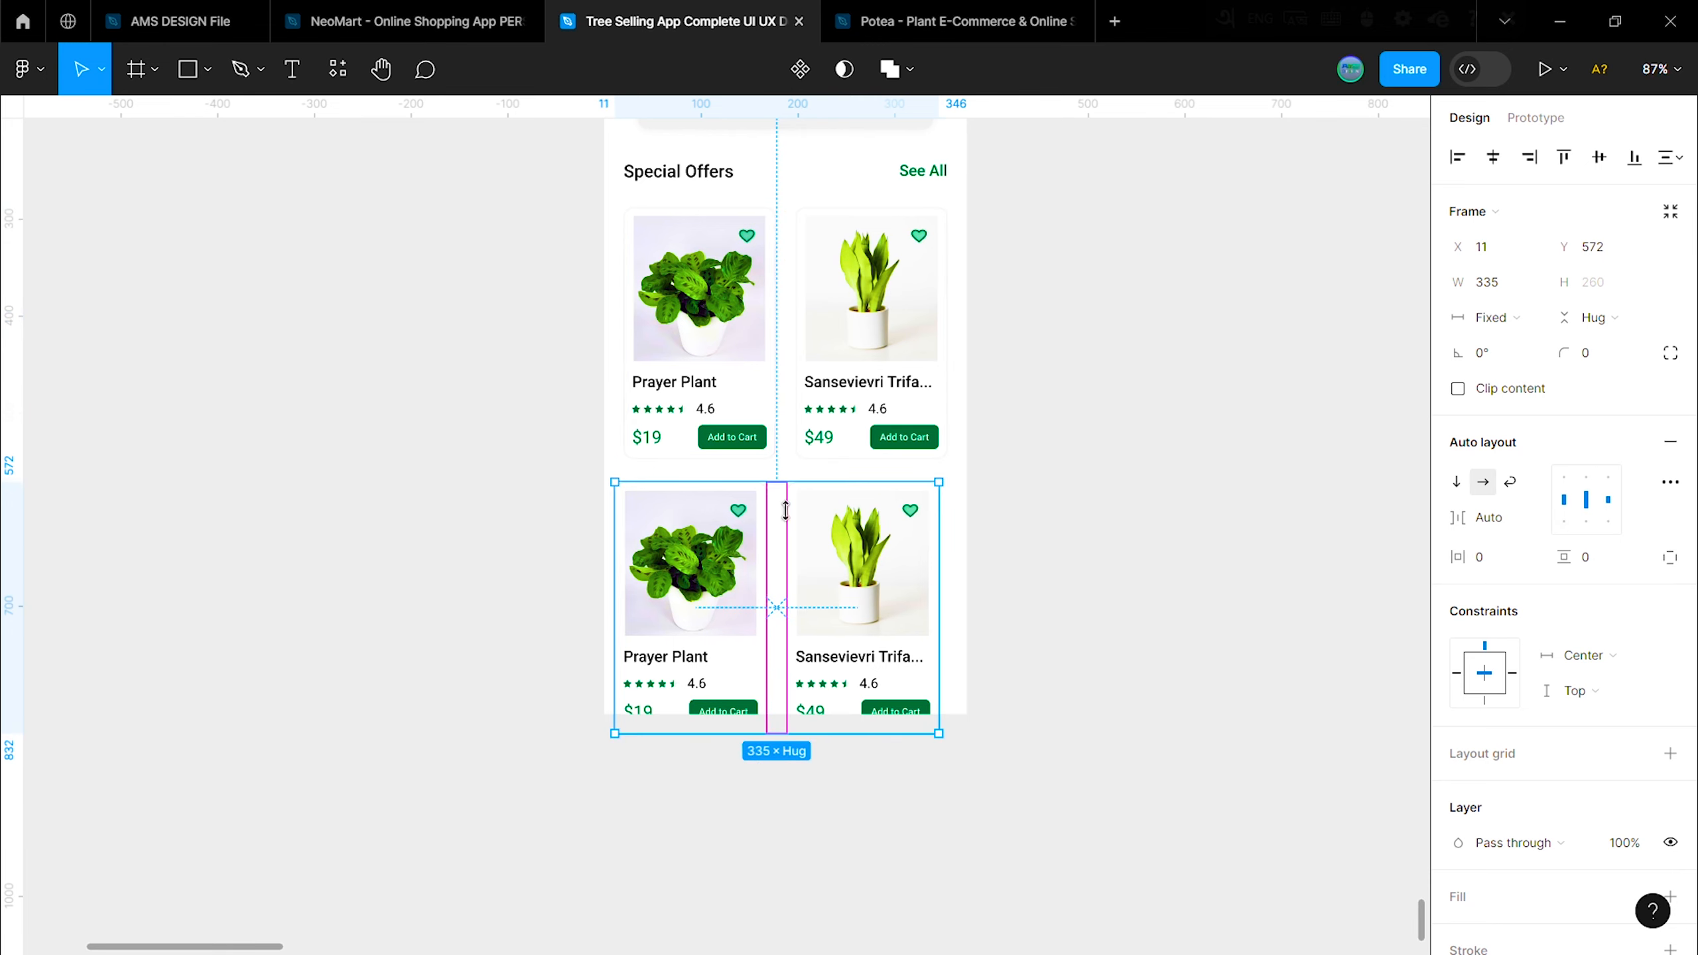
left_click(775, 606)
left_click(1118, 493)
Step: Set the vertical spacing between the two card rows to 20 and center the lower row horizontally on the HOME screen
scroll(990, 388, "down", 1)
left_click(796, 531)
left_click(790, 401, "shift")
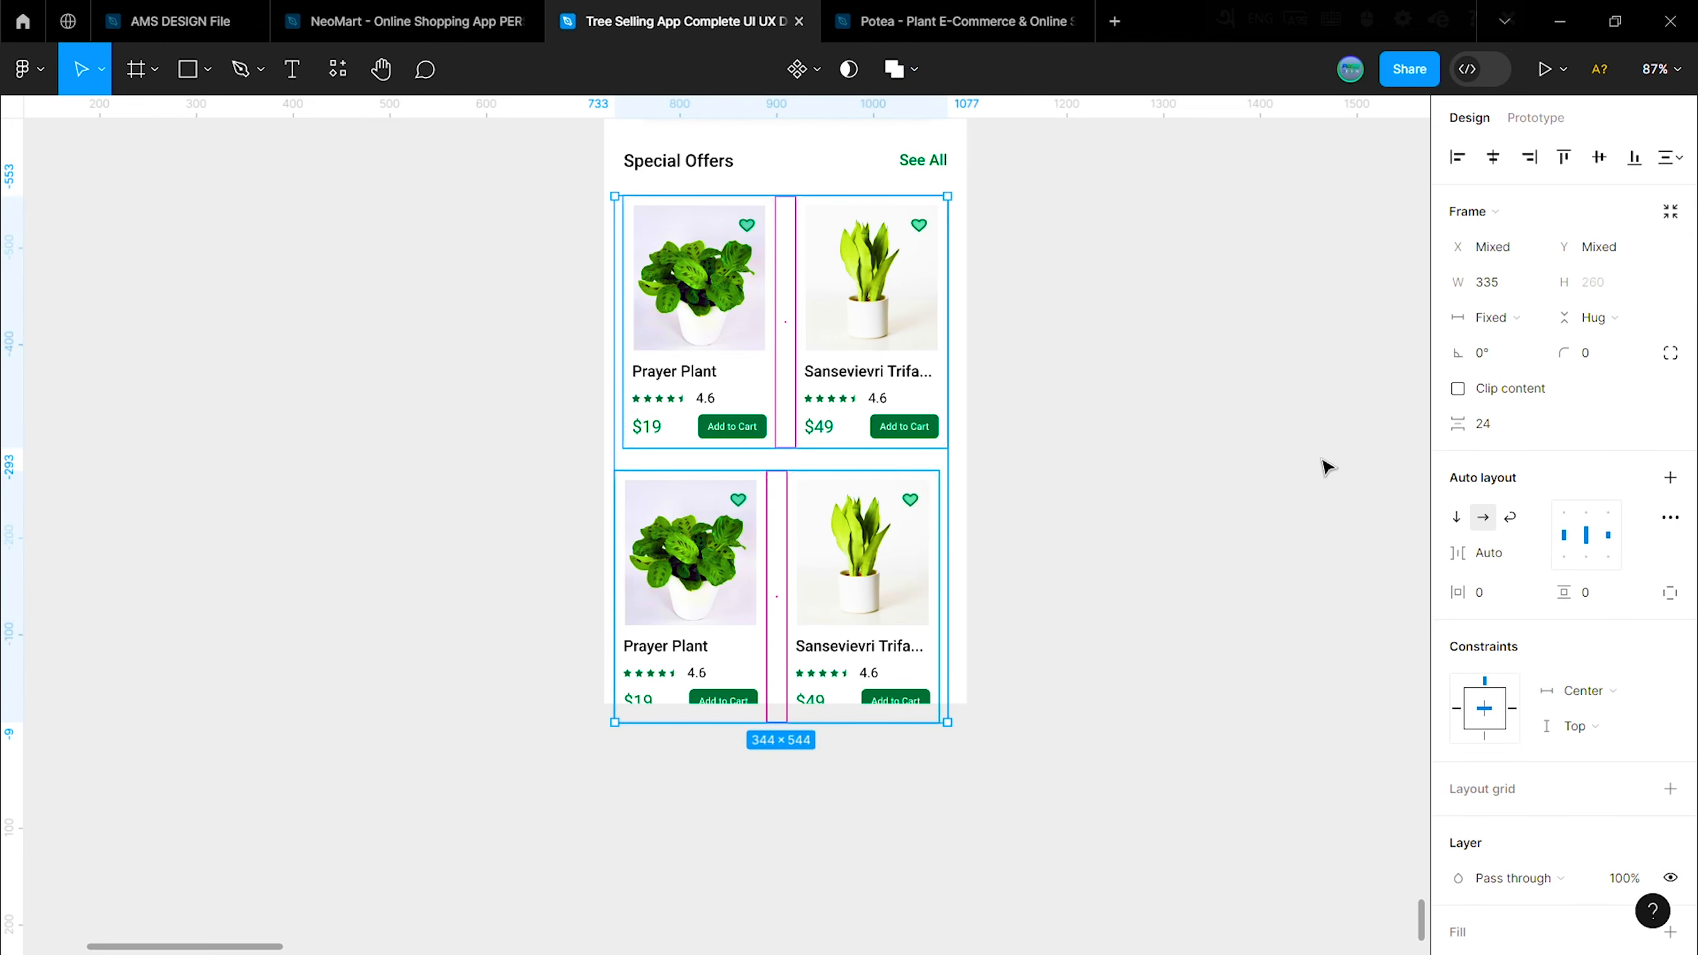
type("20")
left_click(1005, 586)
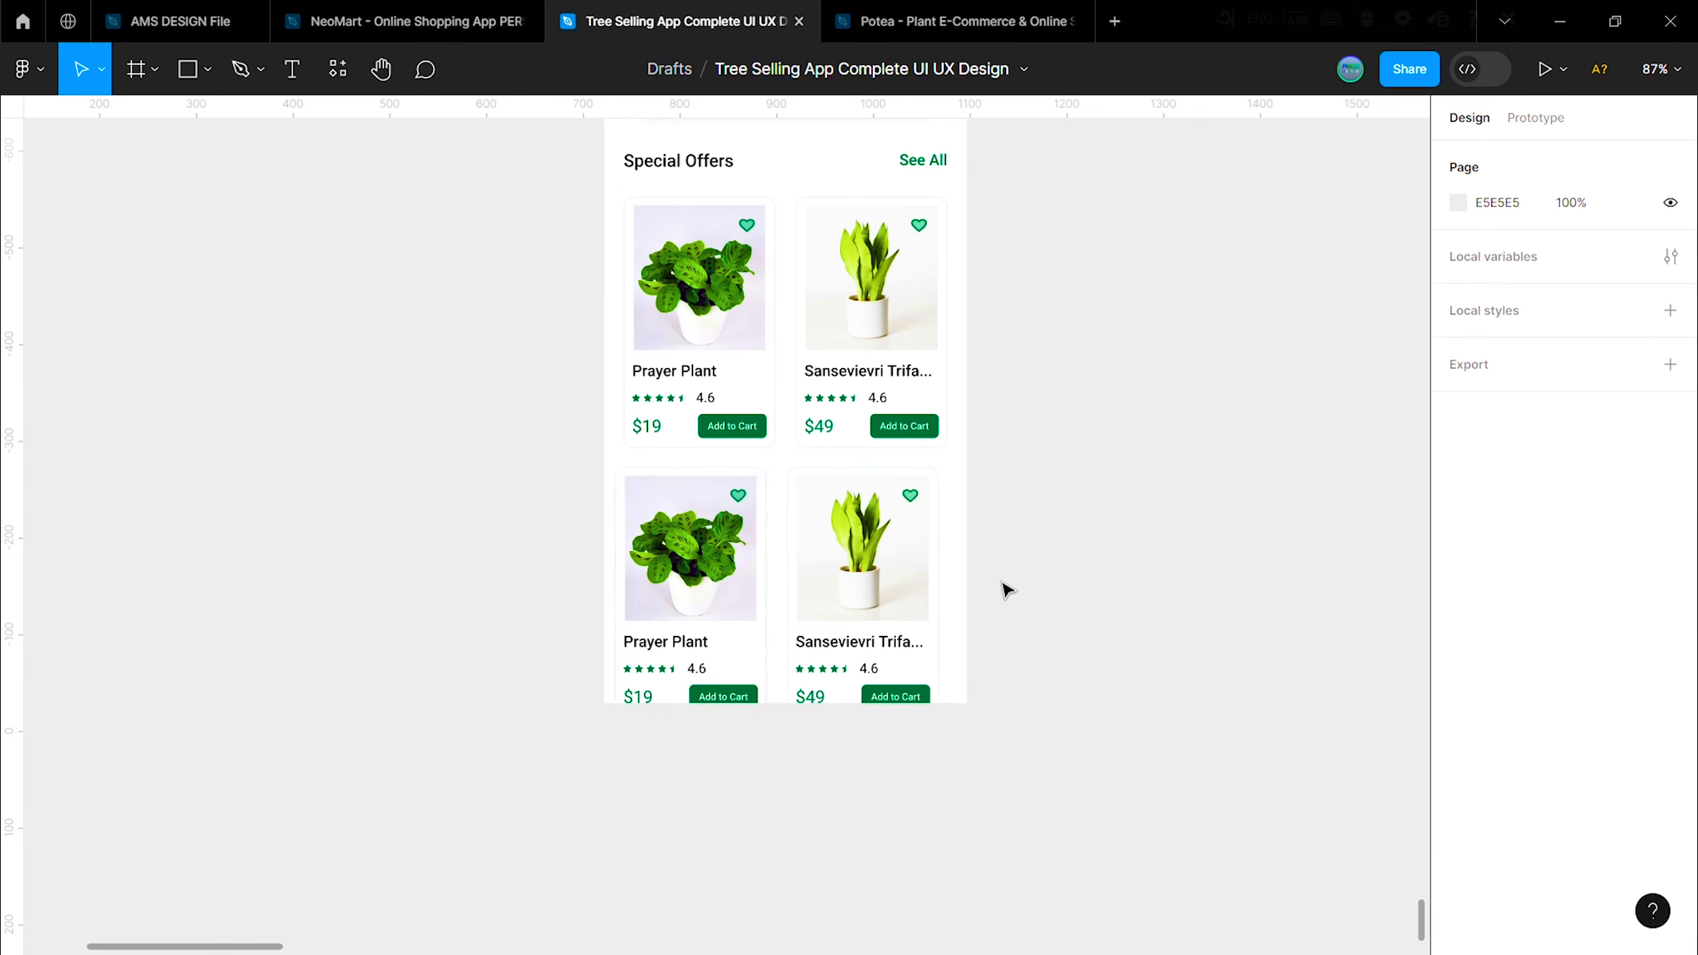
left_click(806, 560)
left_click(1494, 158)
left_click(1243, 345)
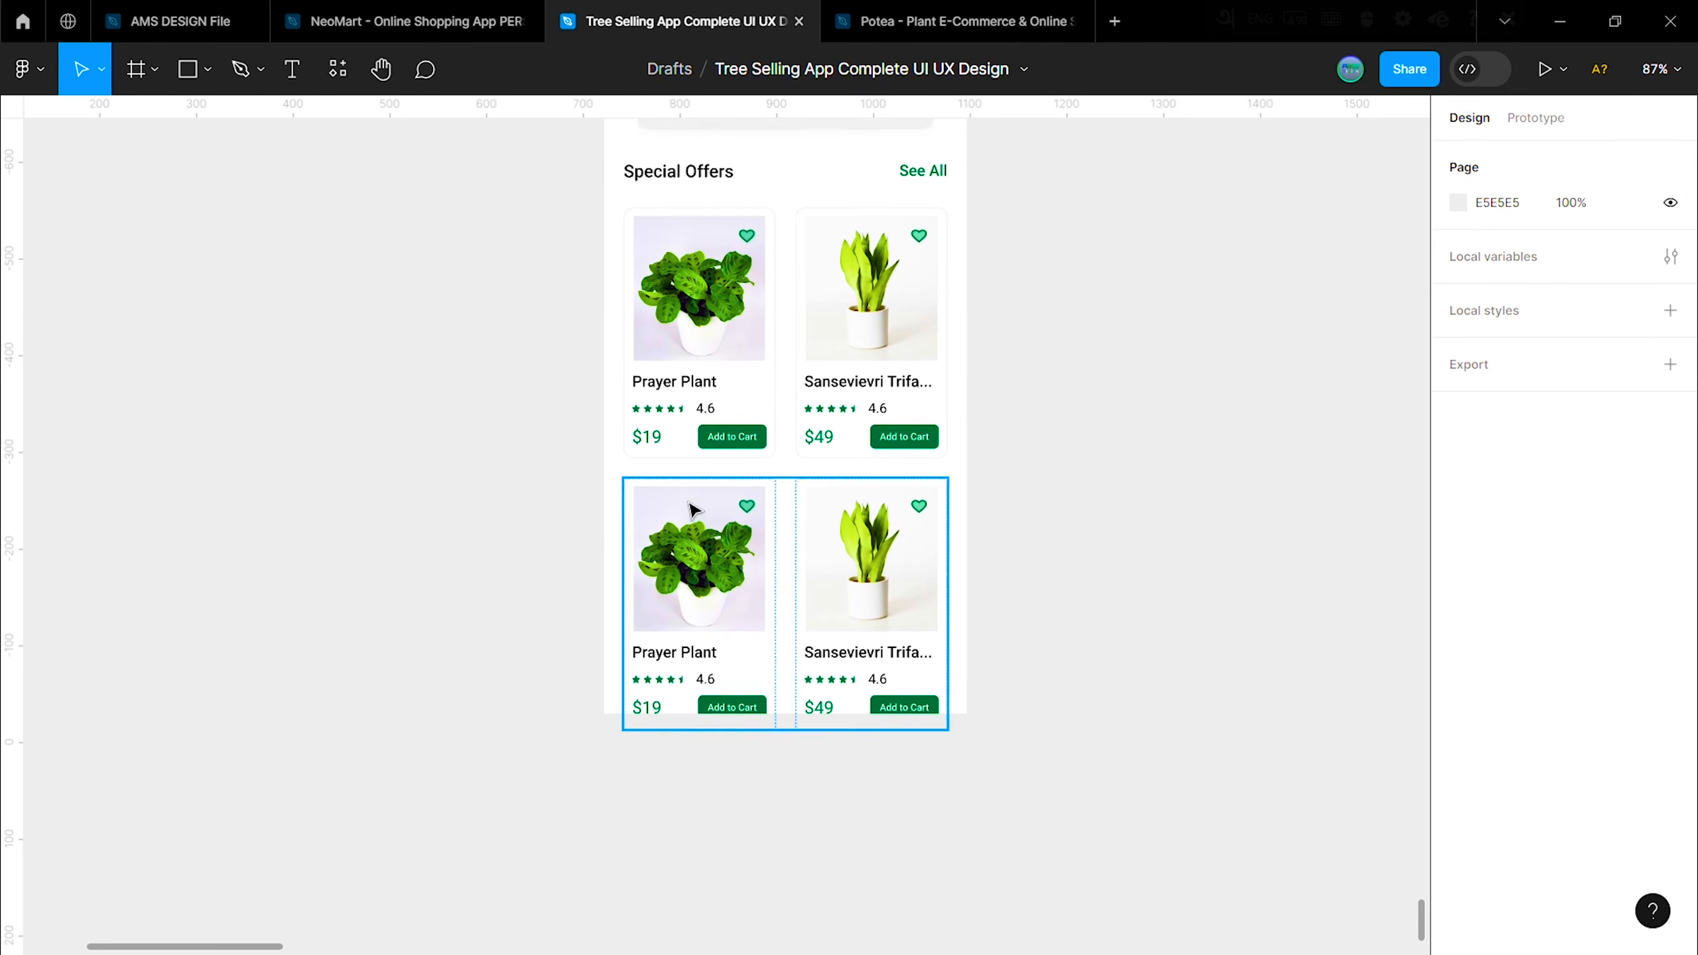
Step: Replace the lower row's first photo with the round-leaved plant in a black pot and rename that card "Chinese Money P..."
scroll(694, 504, "up", 3)
scroll(694, 504, "down", 4)
double_click(731, 482)
key("ctrl+shift+r")
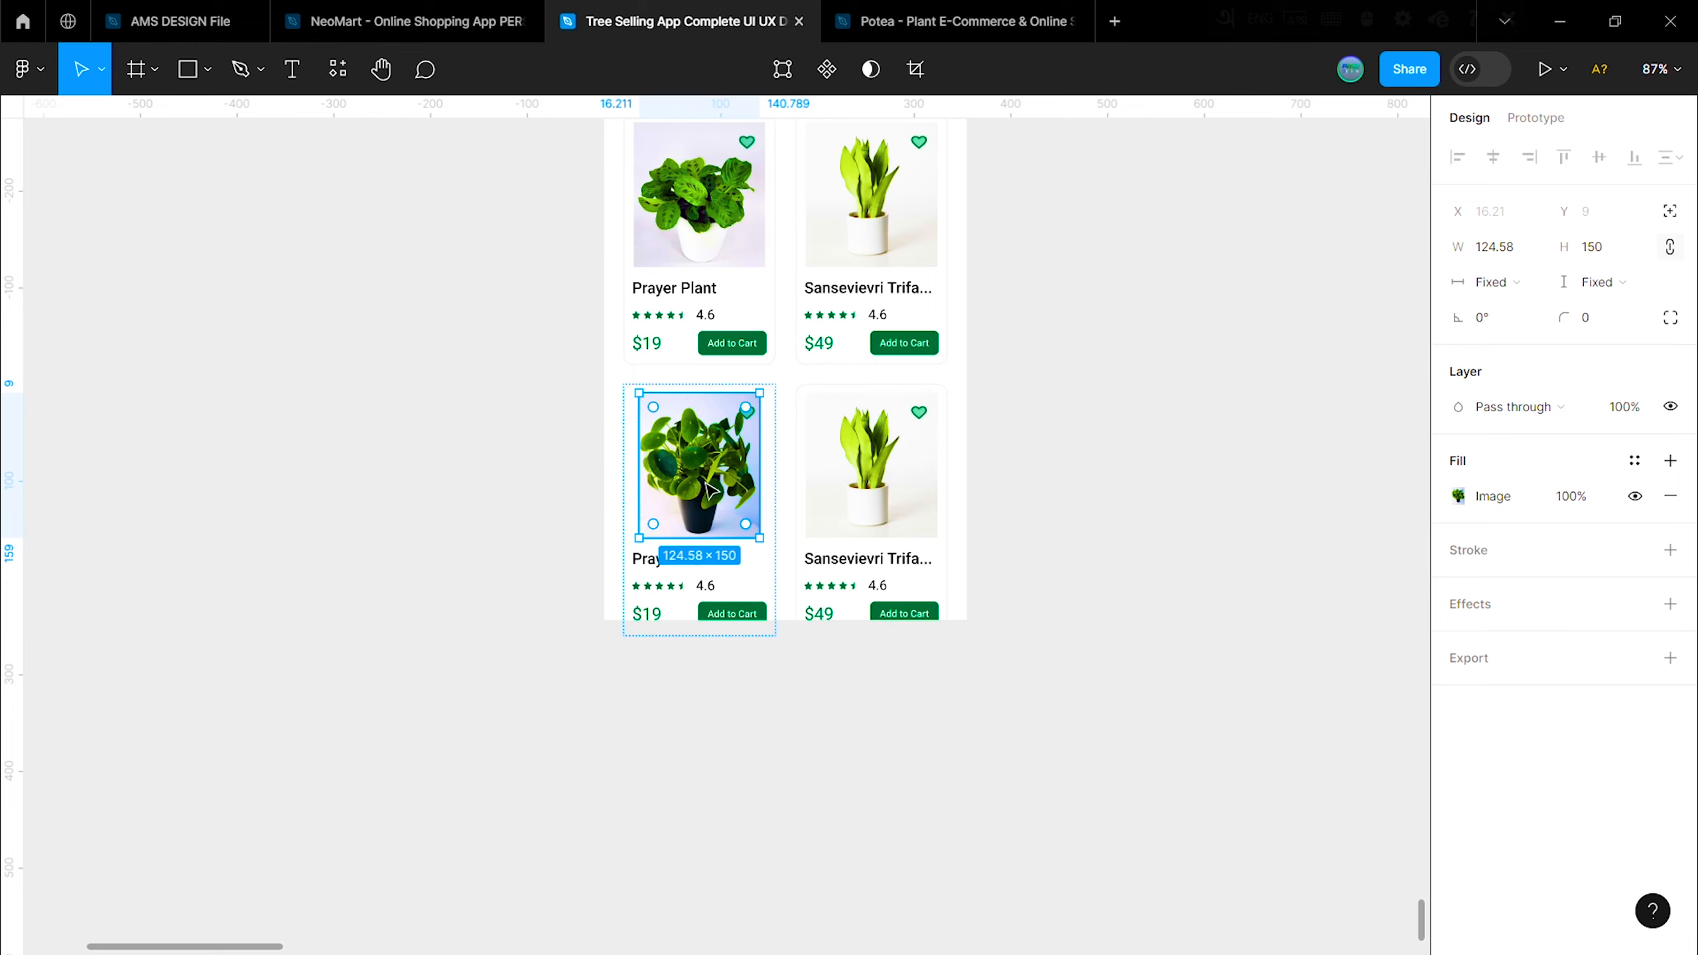
left_click(722, 640)
scroll(720, 609, "up", 1)
double_click(690, 605)
double_click(686, 603)
double_click(687, 603)
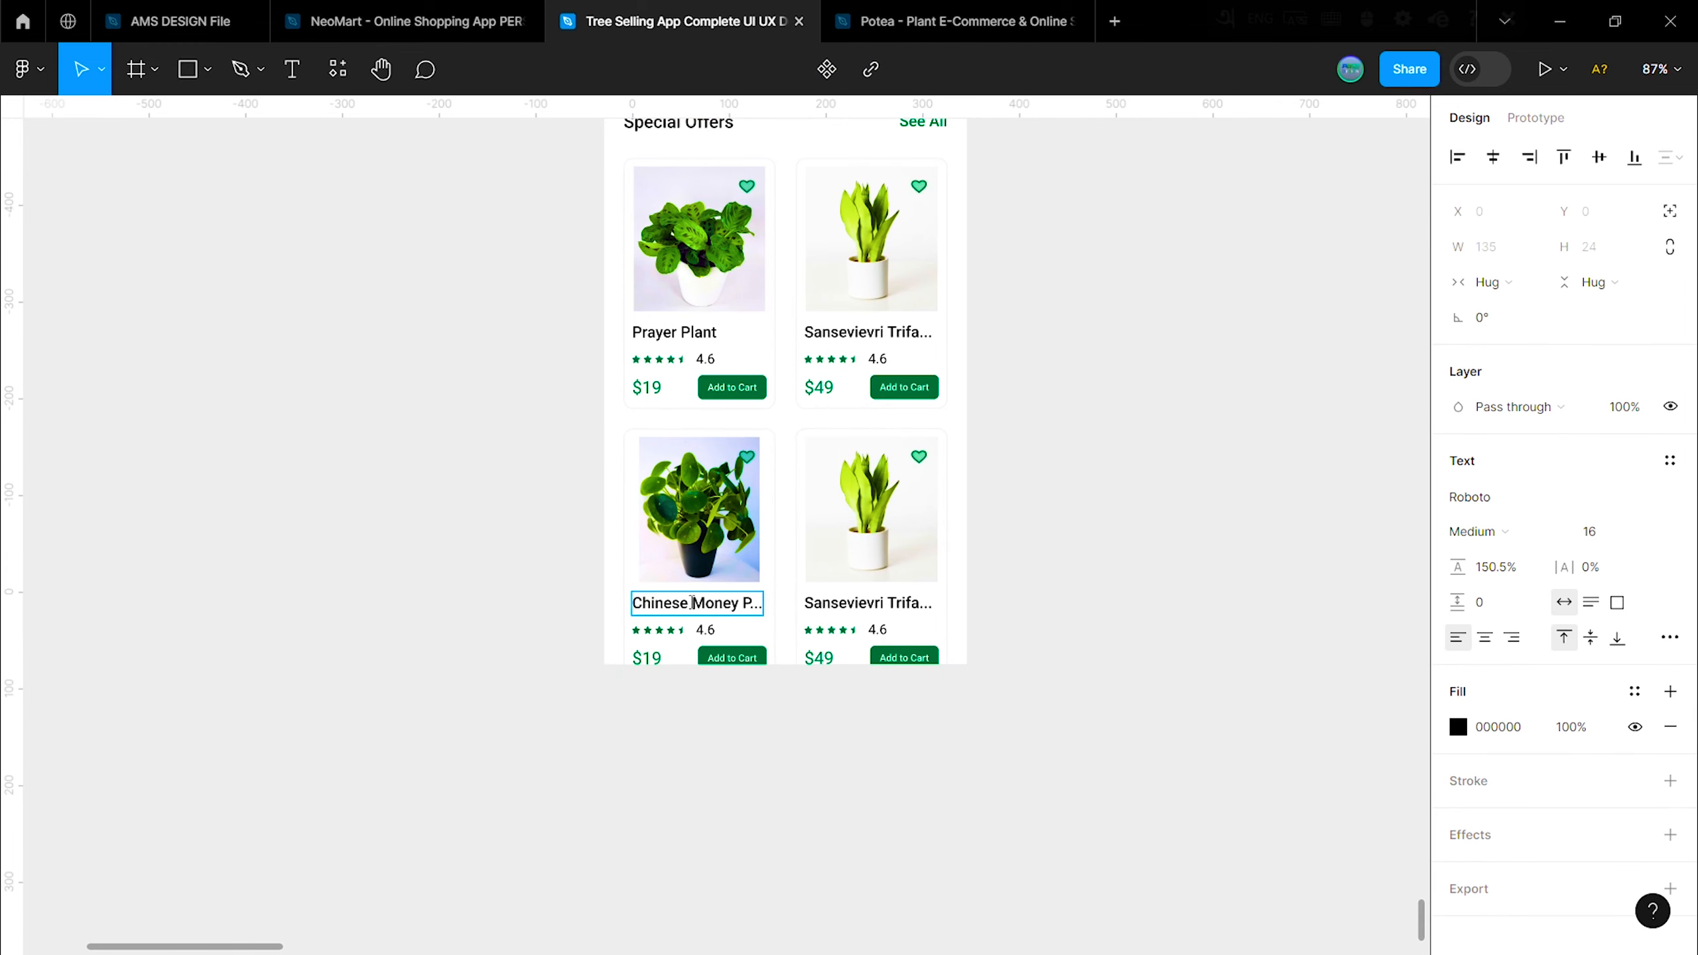
left_click(758, 731)
Step: Replace the photo in the lower row's second card with the broad-leaved plant in a beige pot
scroll(759, 732, "up", 2)
double_click(839, 604)
key("ctrl+shift+r")
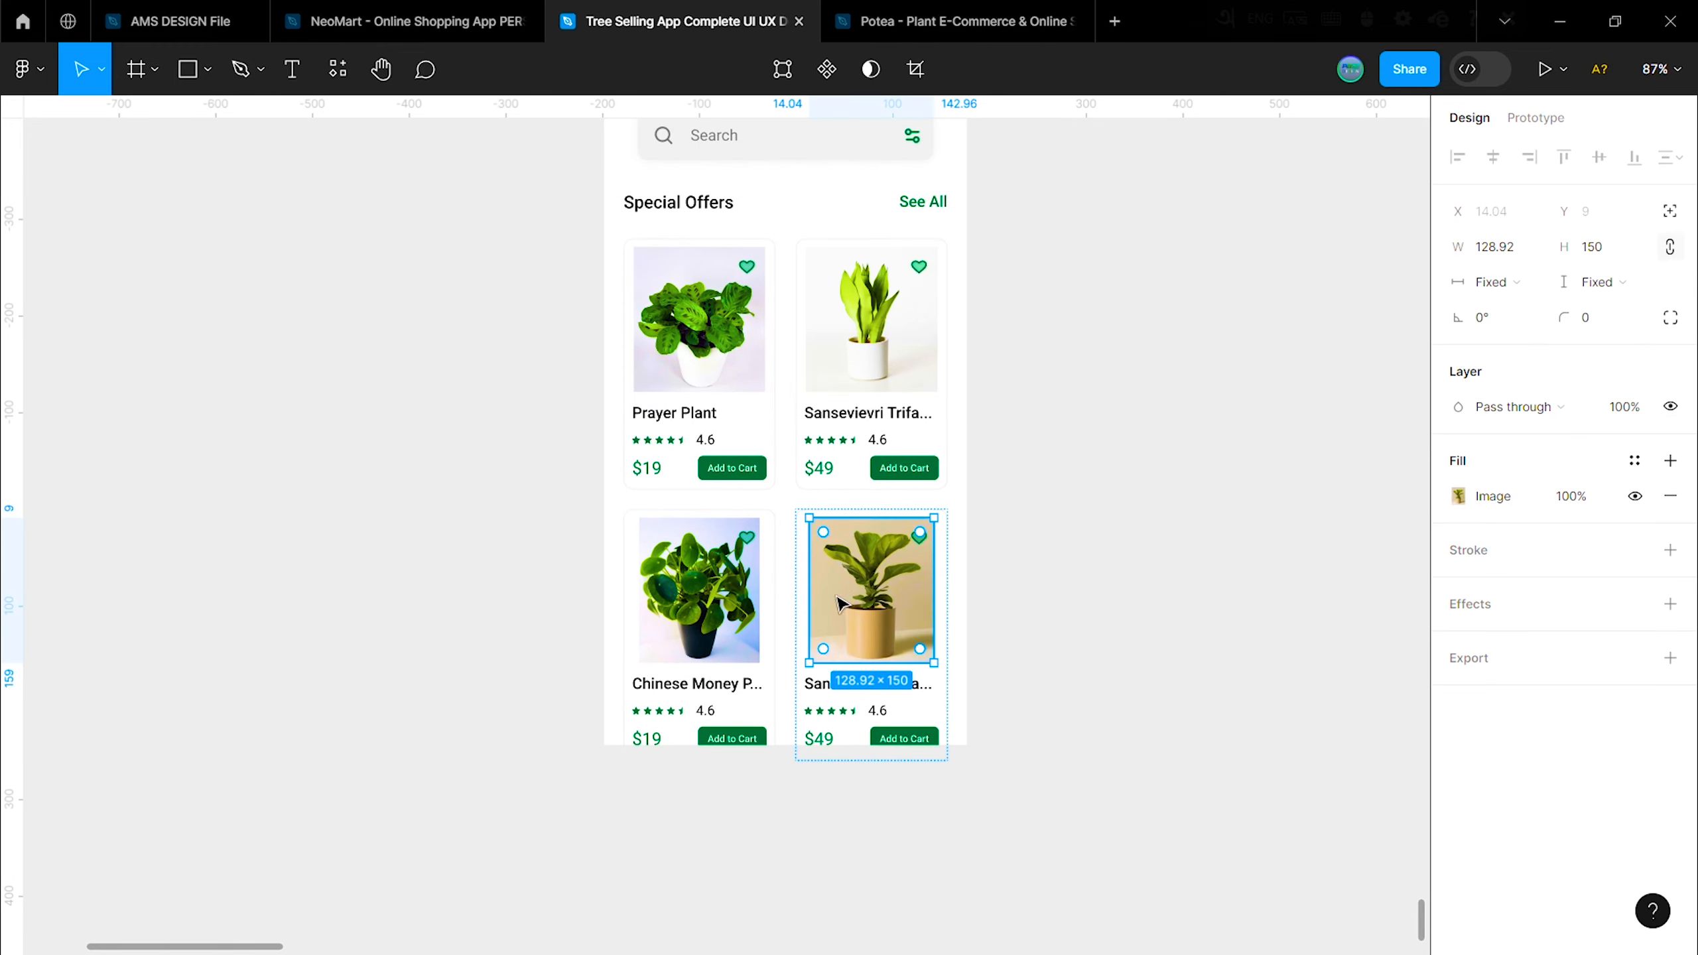
Step: Extend the HOME frame downward so the lower card row fits with free space beneath it
scroll(839, 603, "up", 6)
left_click(618, 482)
scroll(618, 481, "down", 9)
left_click_drag(795, 475, 796, 602)
left_click(959, 555)
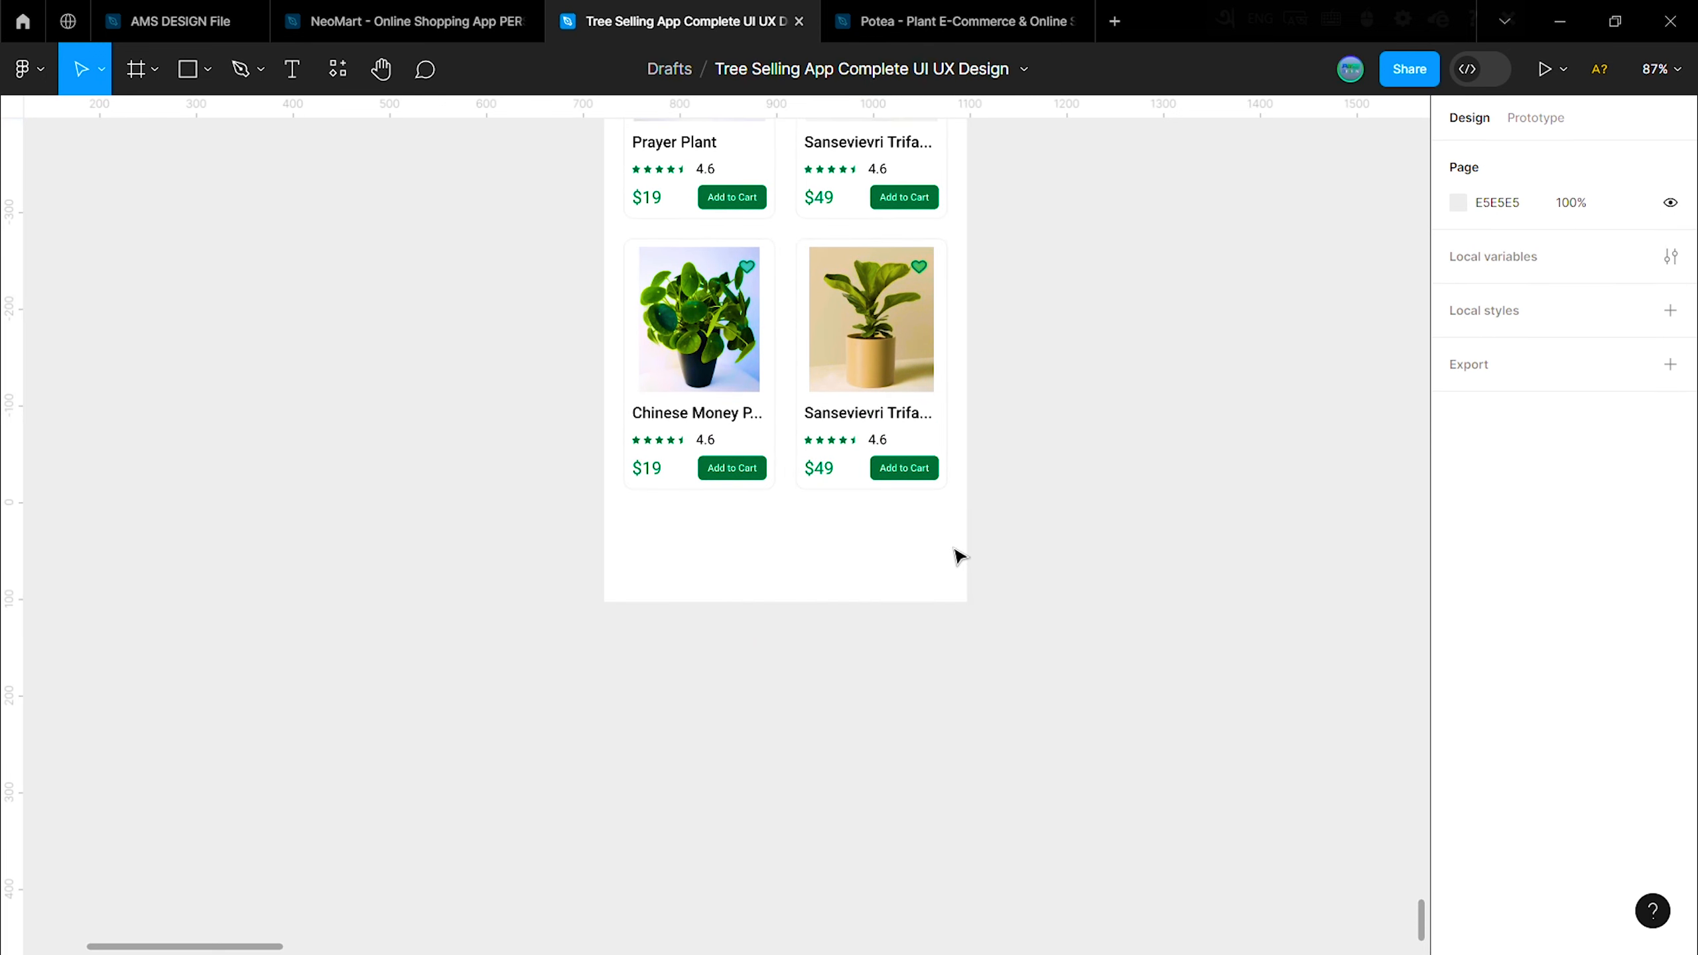
Step: Set the price on the "Chinese Money P..." card to $39
double_click(659, 469)
double_click(654, 469)
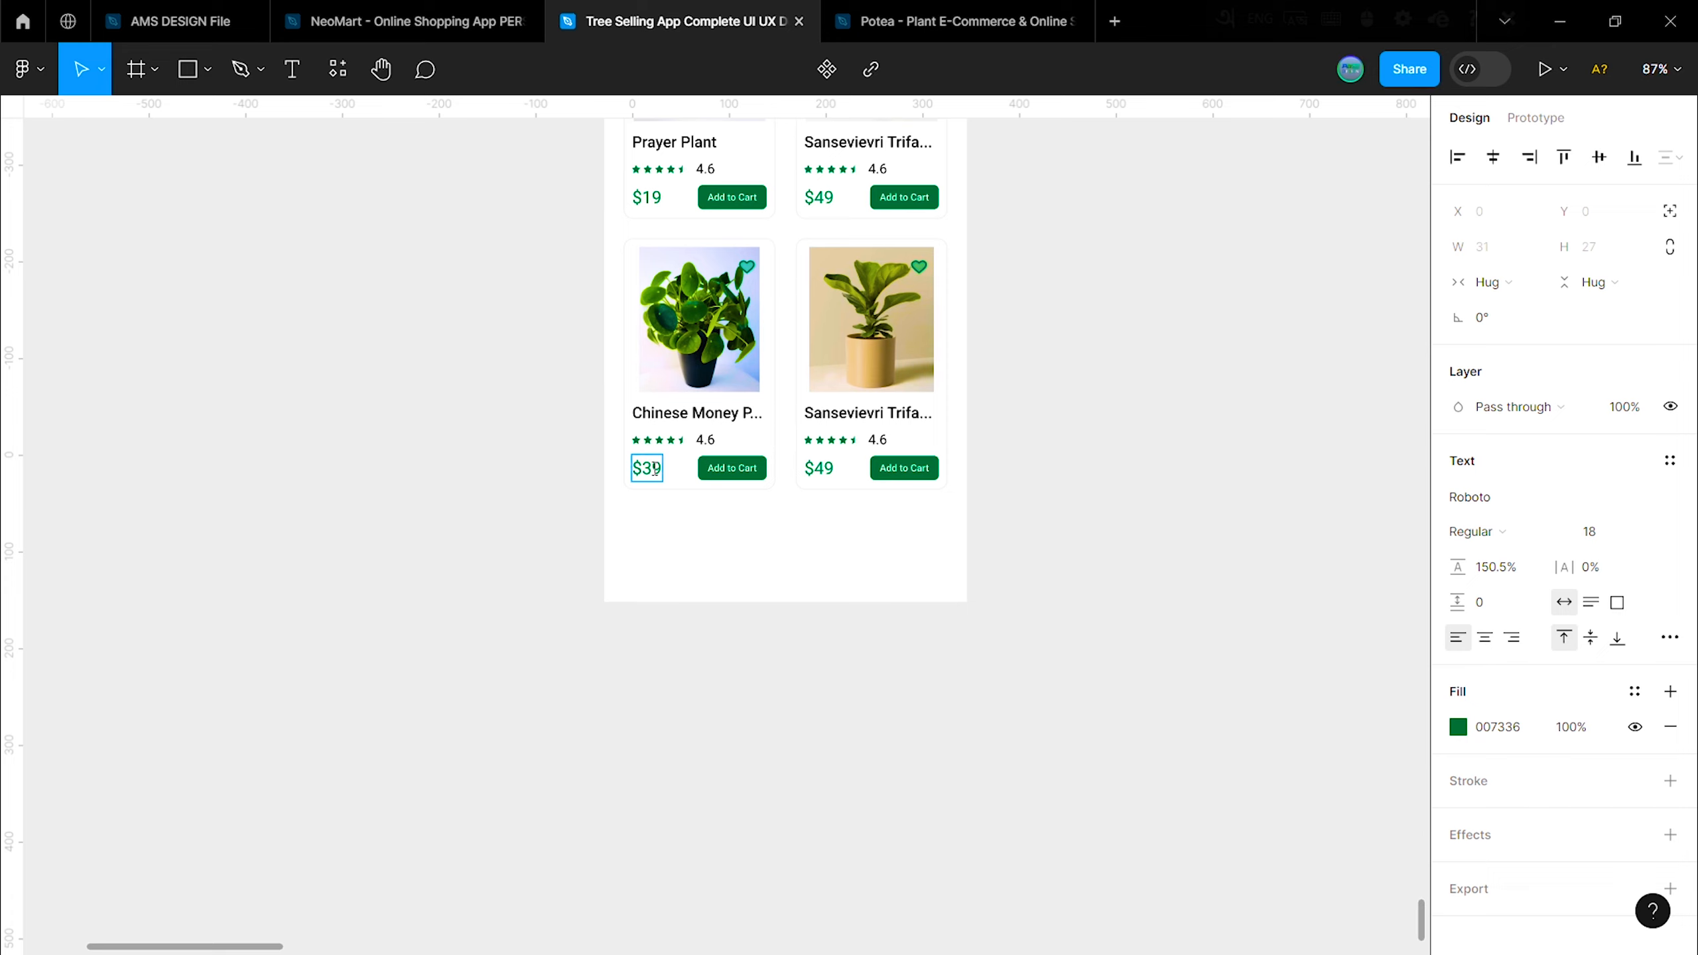
left_click(867, 480)
Step: Rename the lower row's second plant as "Fiddle leaf fig Plant" and set its price to $9
scroll(867, 485, "up", 1)
double_click(870, 483)
double_click(870, 478)
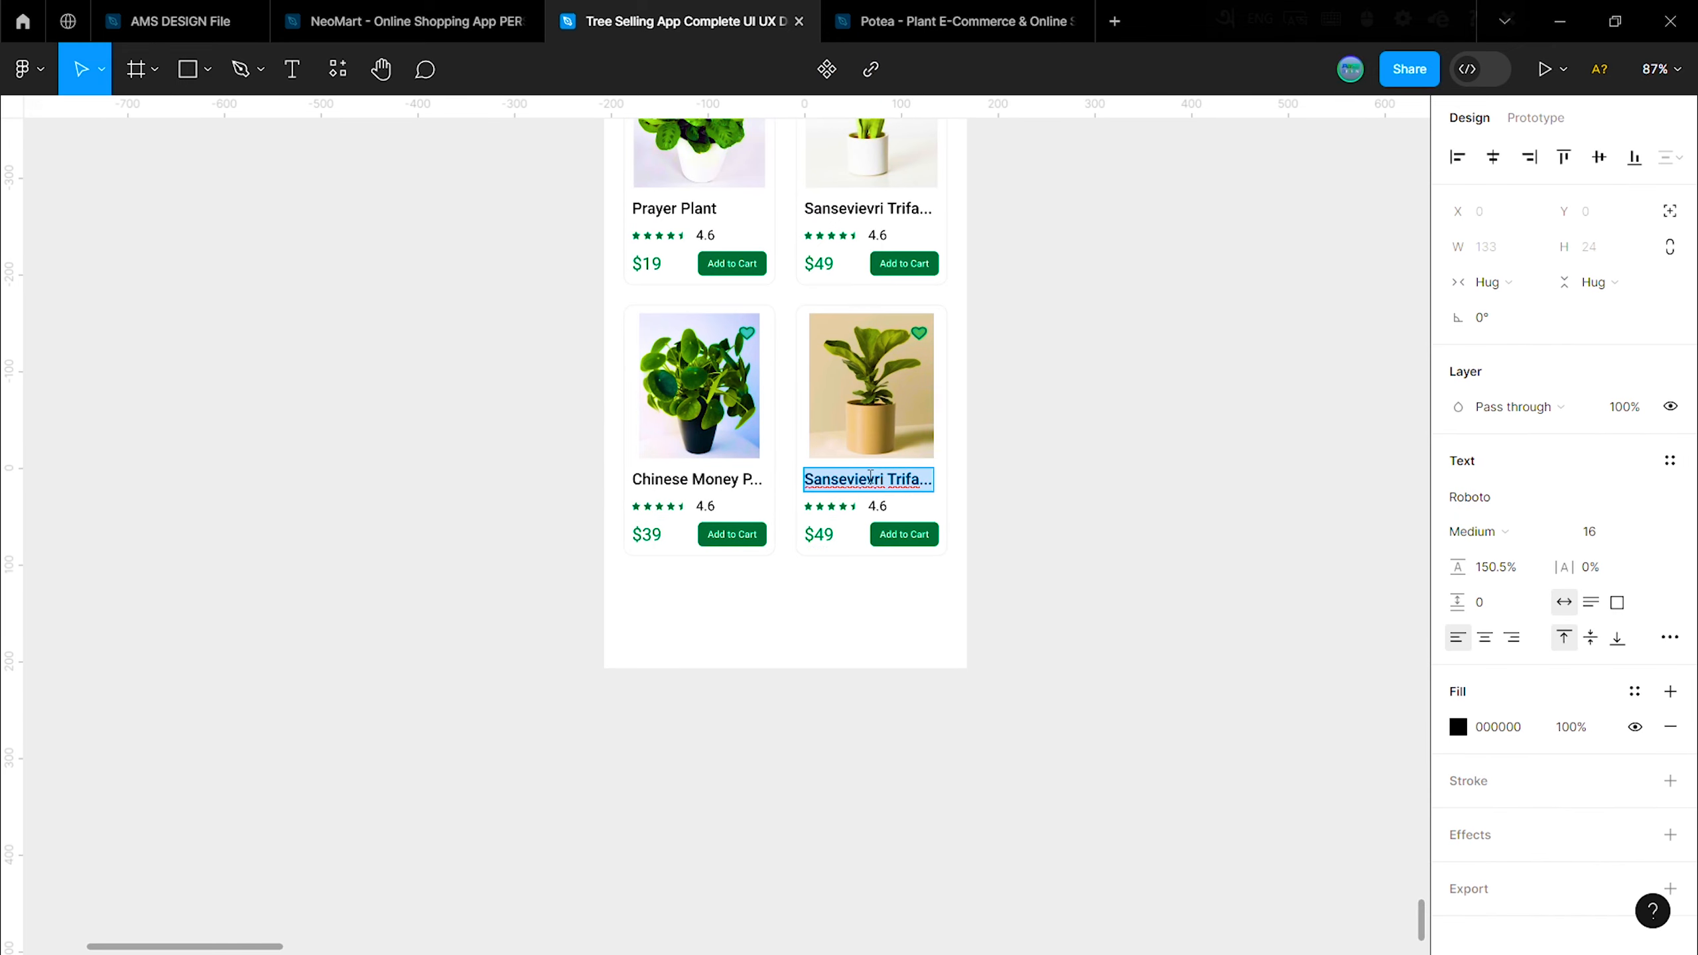
left_click(820, 534)
double_click(823, 533)
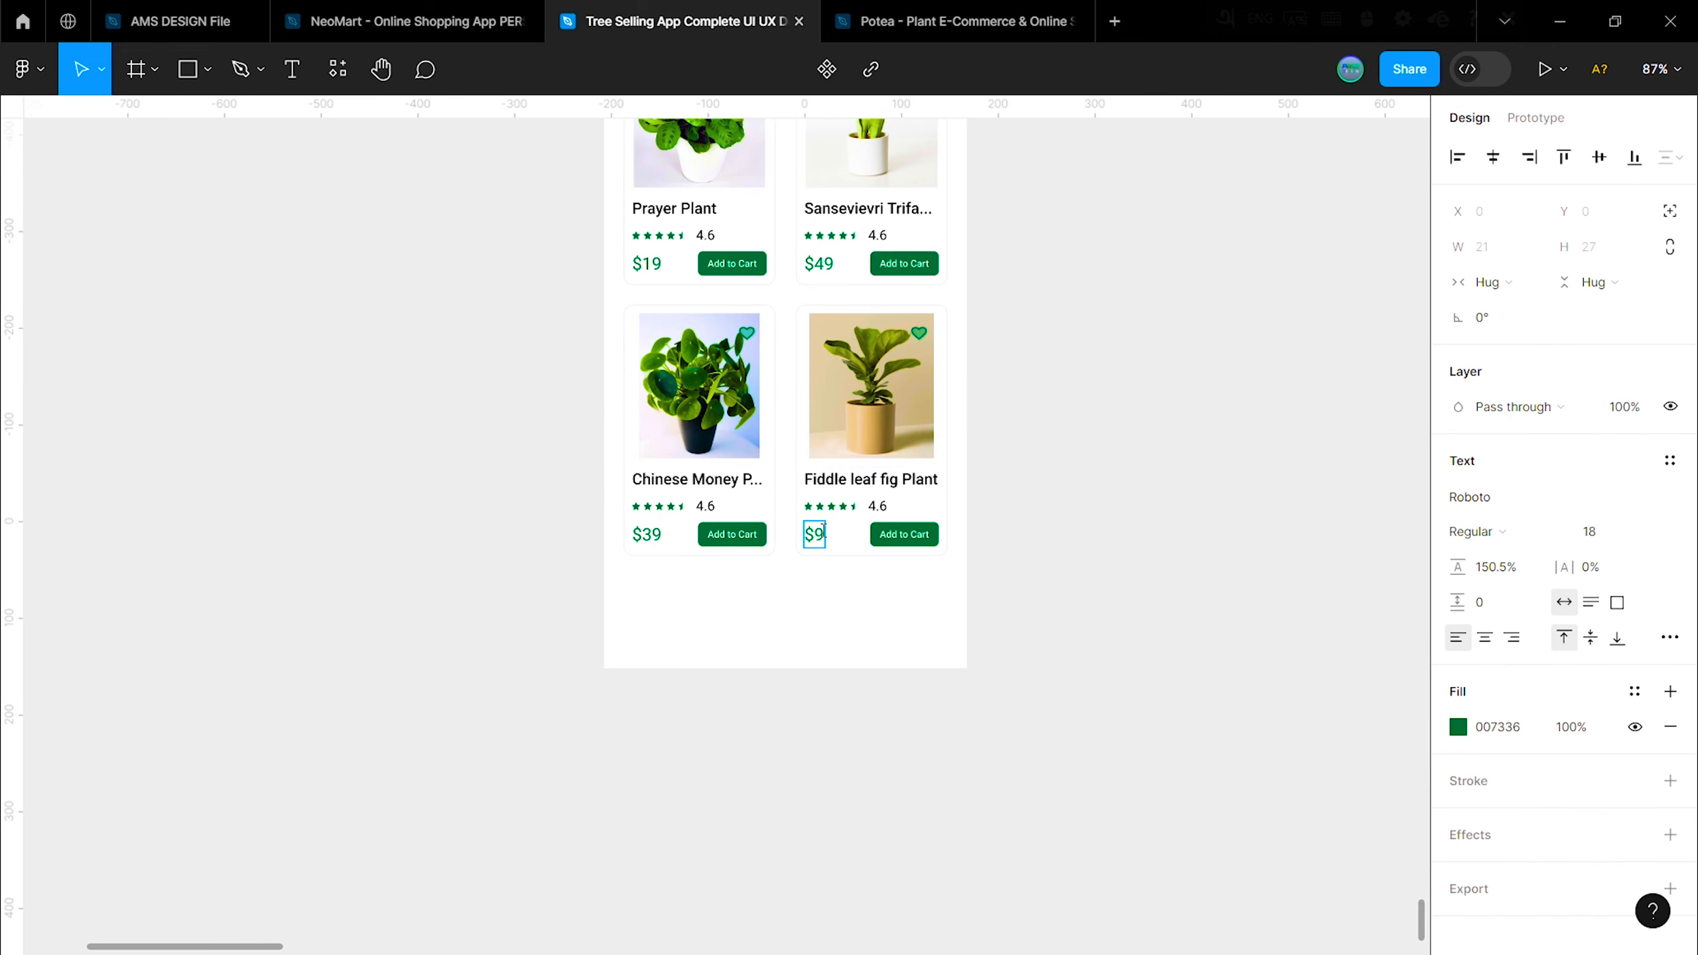
left_click(678, 576)
Step: Add a "Home" text label in Poppins Medium 12 beneath the home icon below the HOME screen
scroll(439, 516, "down", 1)
scroll(599, 539, "up", 2)
scroll(689, 457, "down", 5)
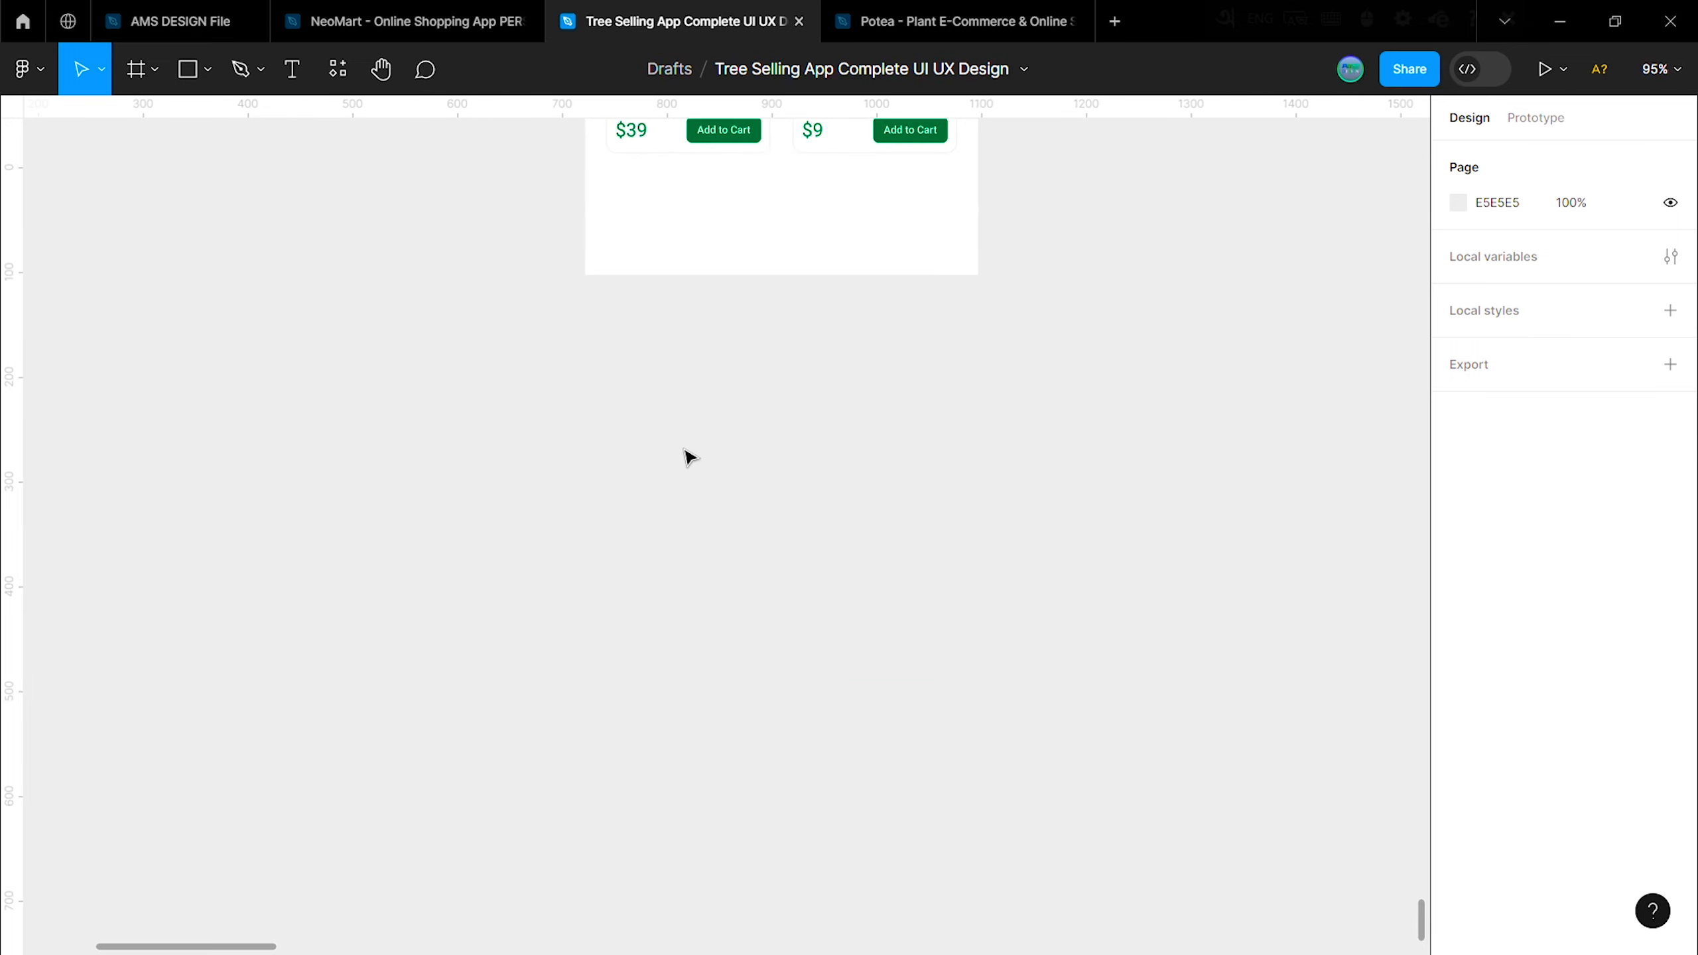
scroll(558, 562, "down", 3)
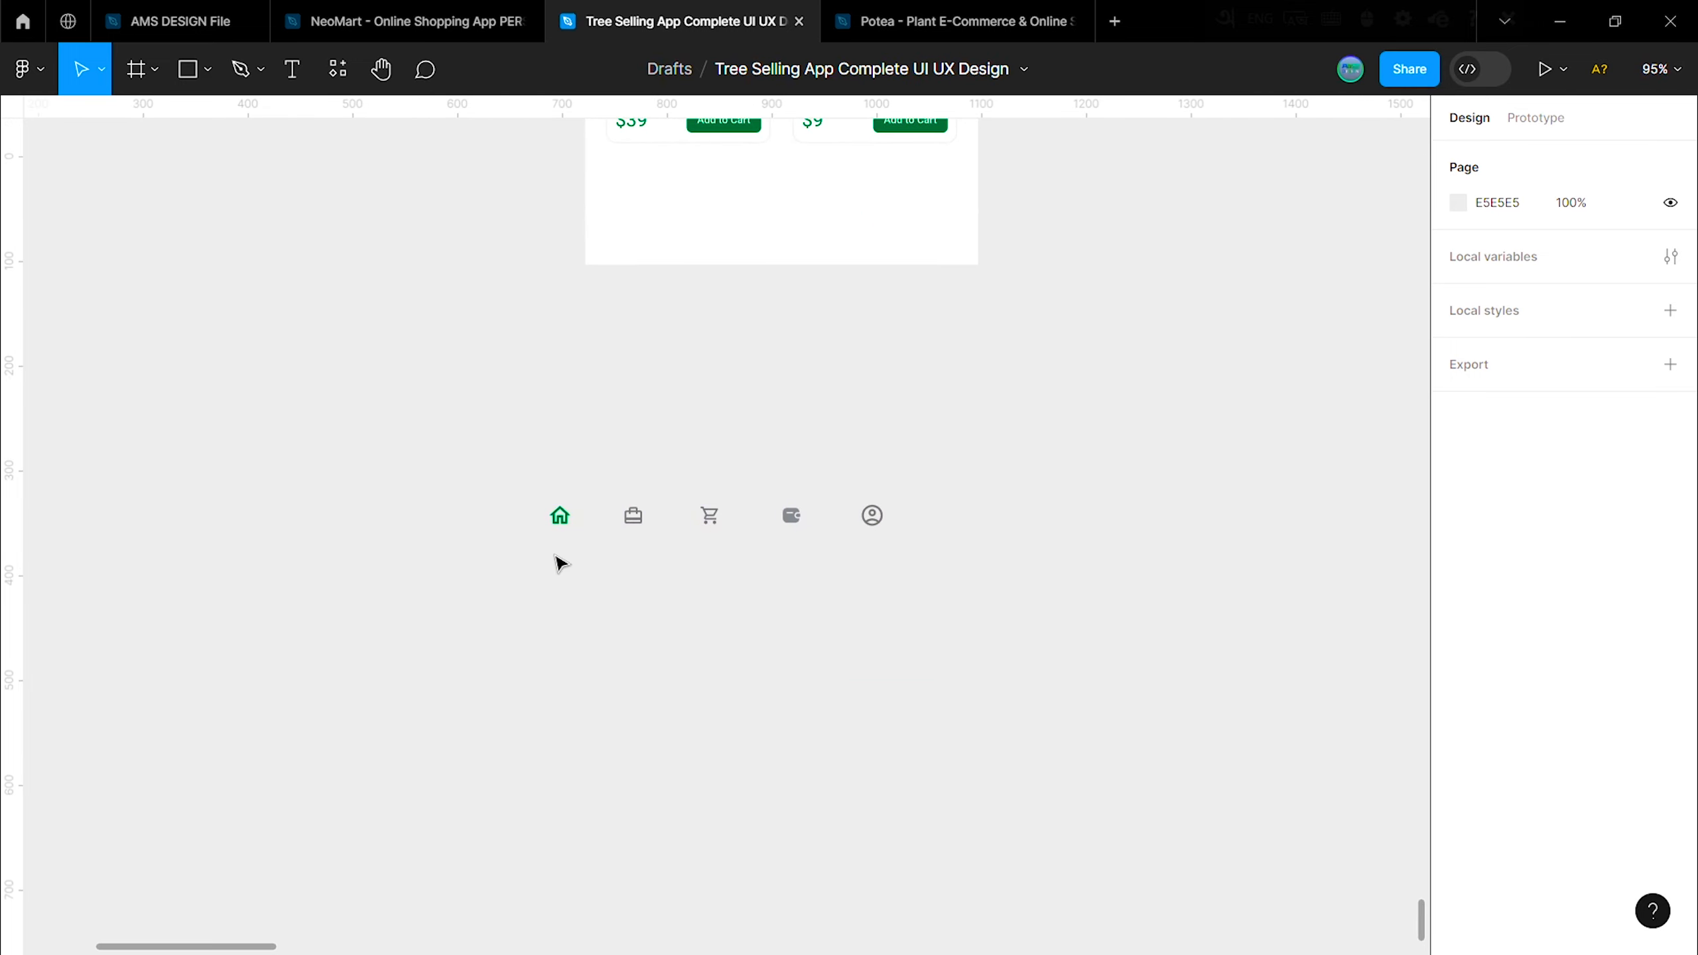
key("t")
left_click(554, 448)
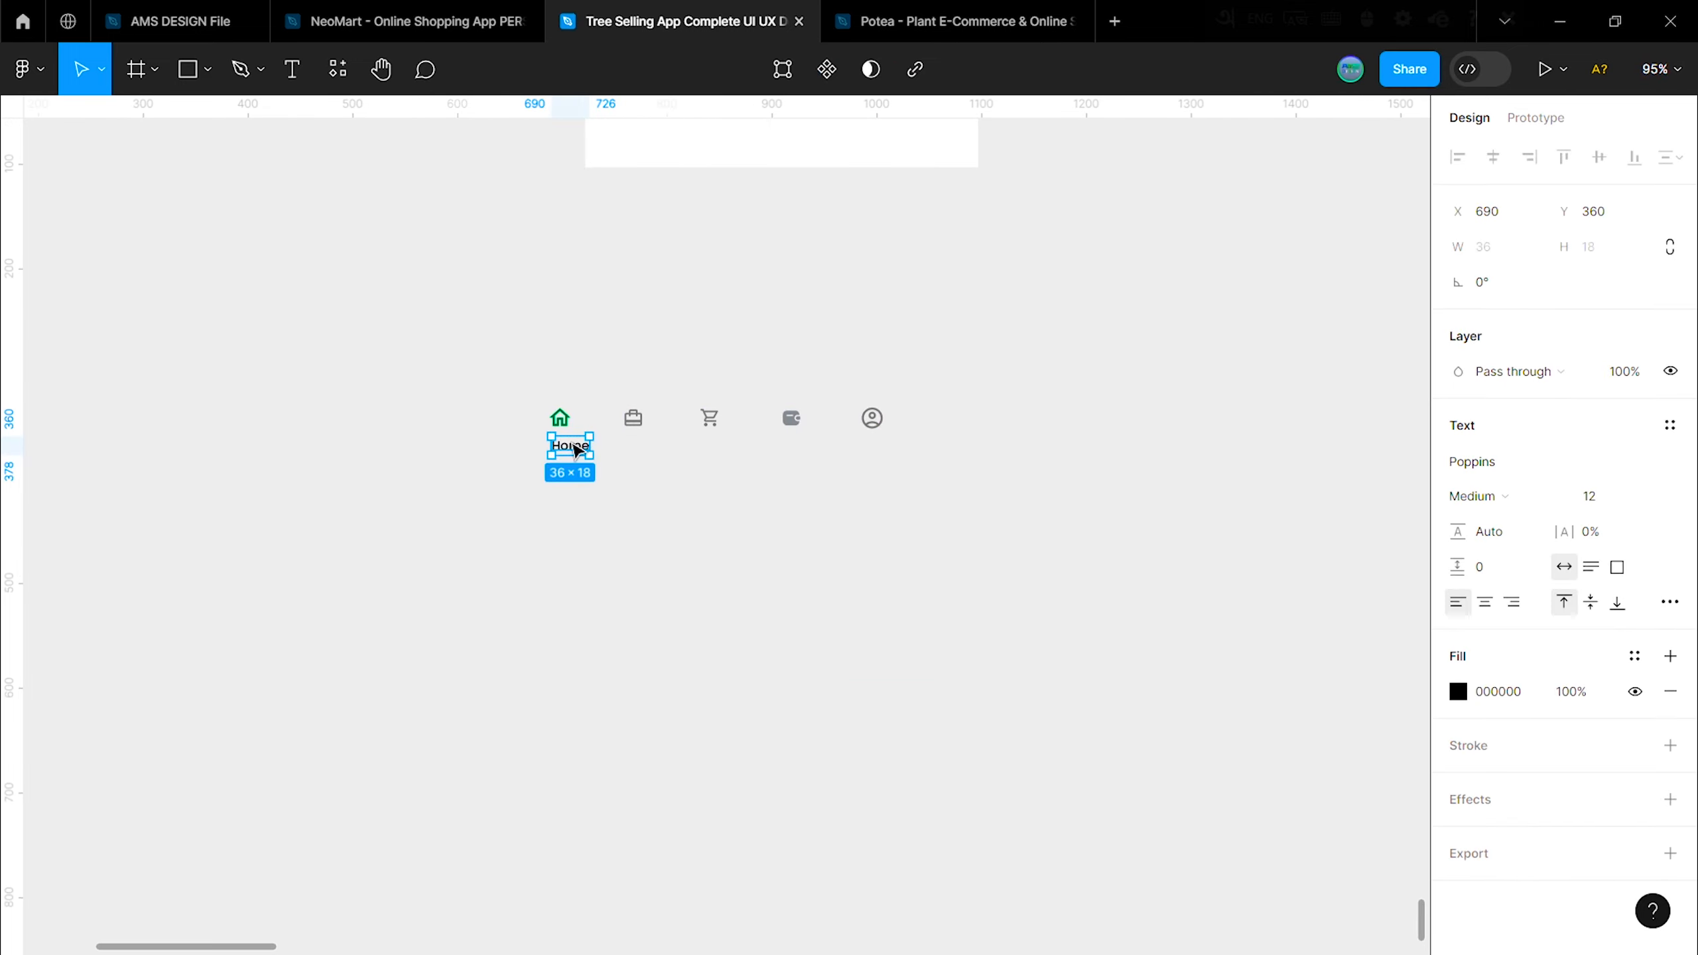
Step: Wrap the home icon and its label in a centered vertical auto layout with spacing 5
left_click(561, 418, "shift")
right_click(559, 435)
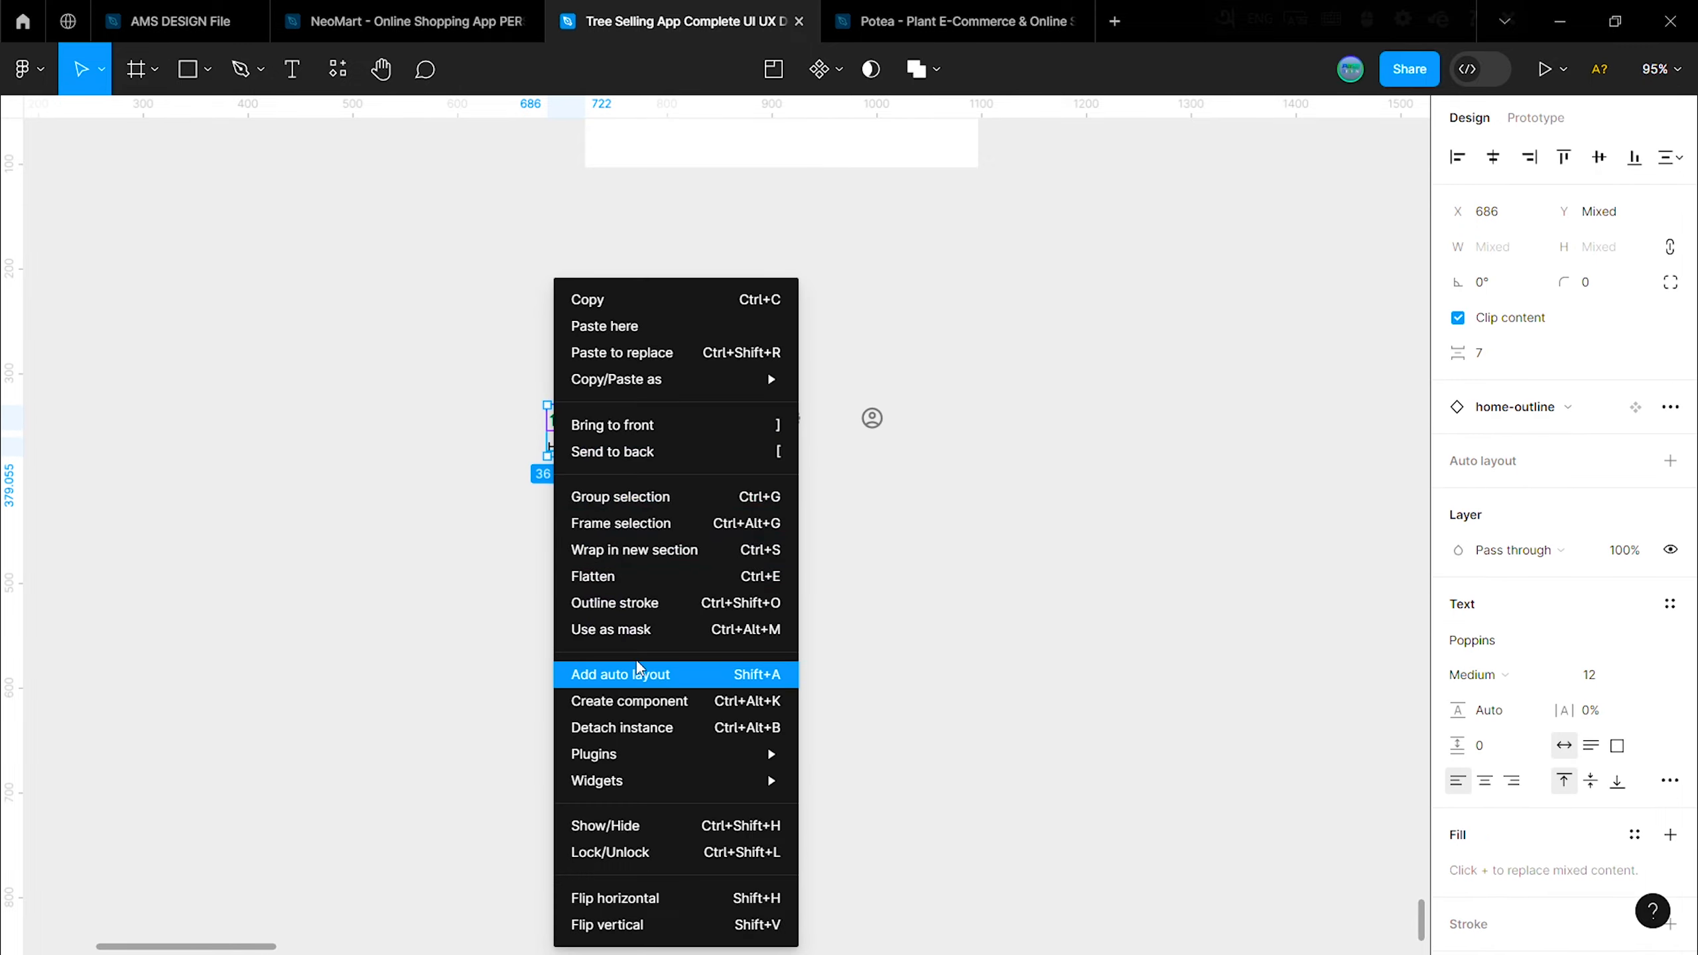
left_click(641, 671)
left_click(1586, 499)
left_click(1480, 517)
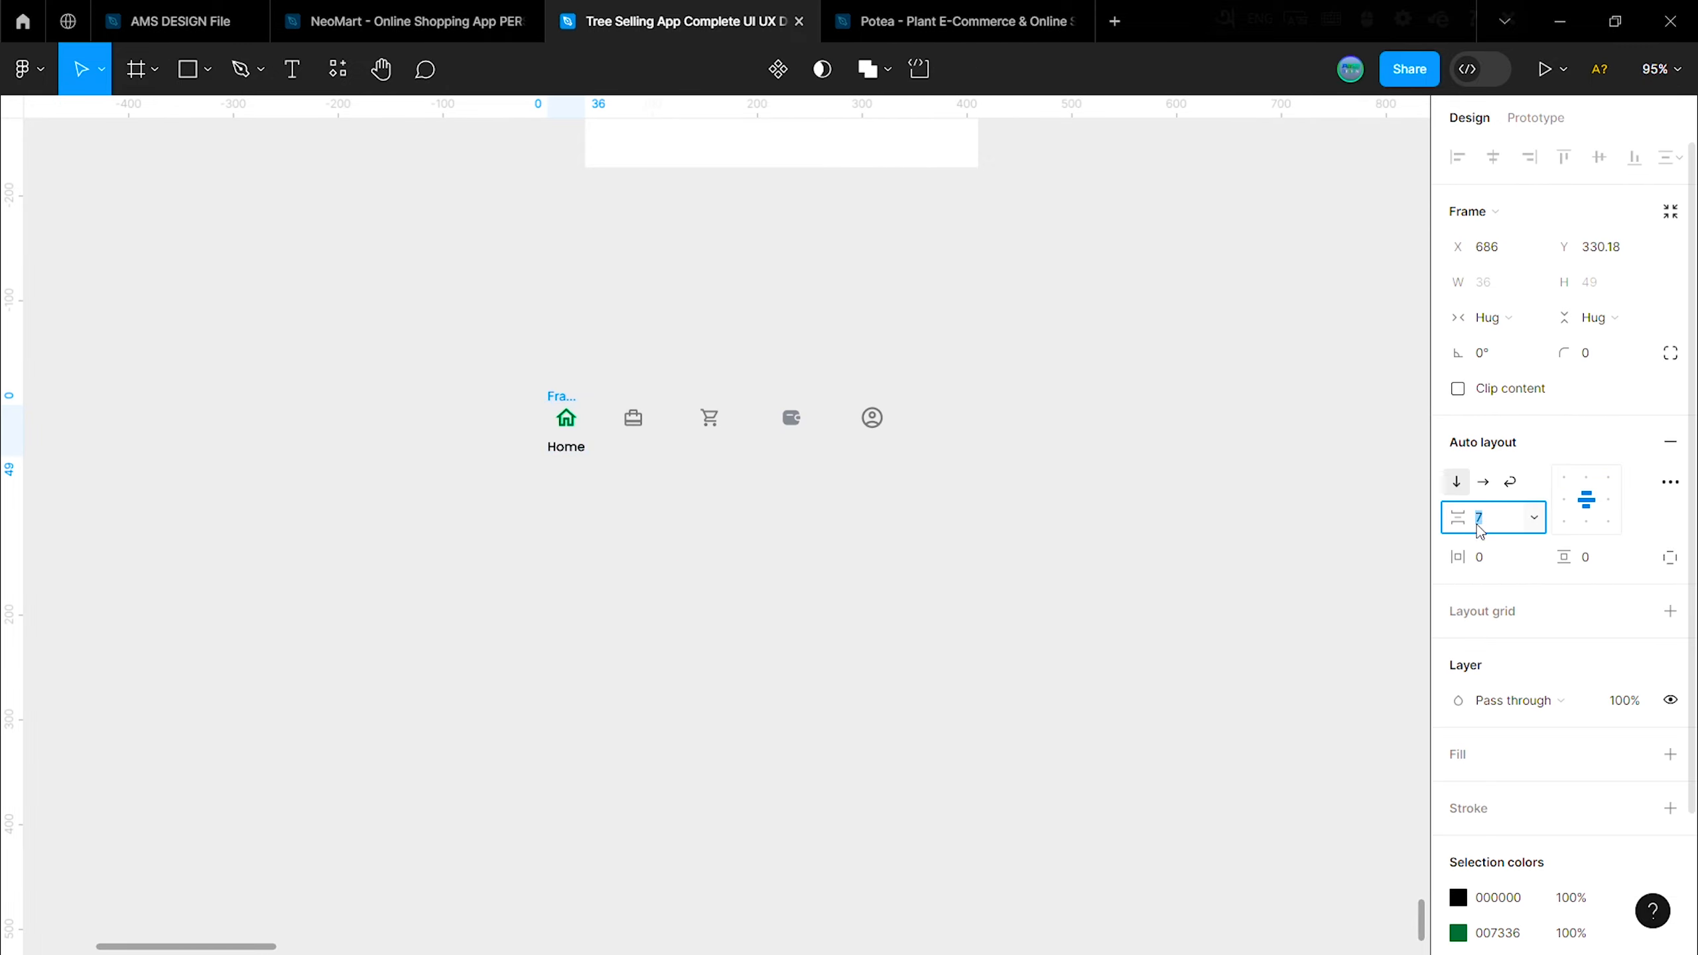
type("5")
key("Return")
Step: Recolor the "Home" label to the same green as its icon
left_click(1460, 897)
left_click(1193, 832)
left_click(923, 642)
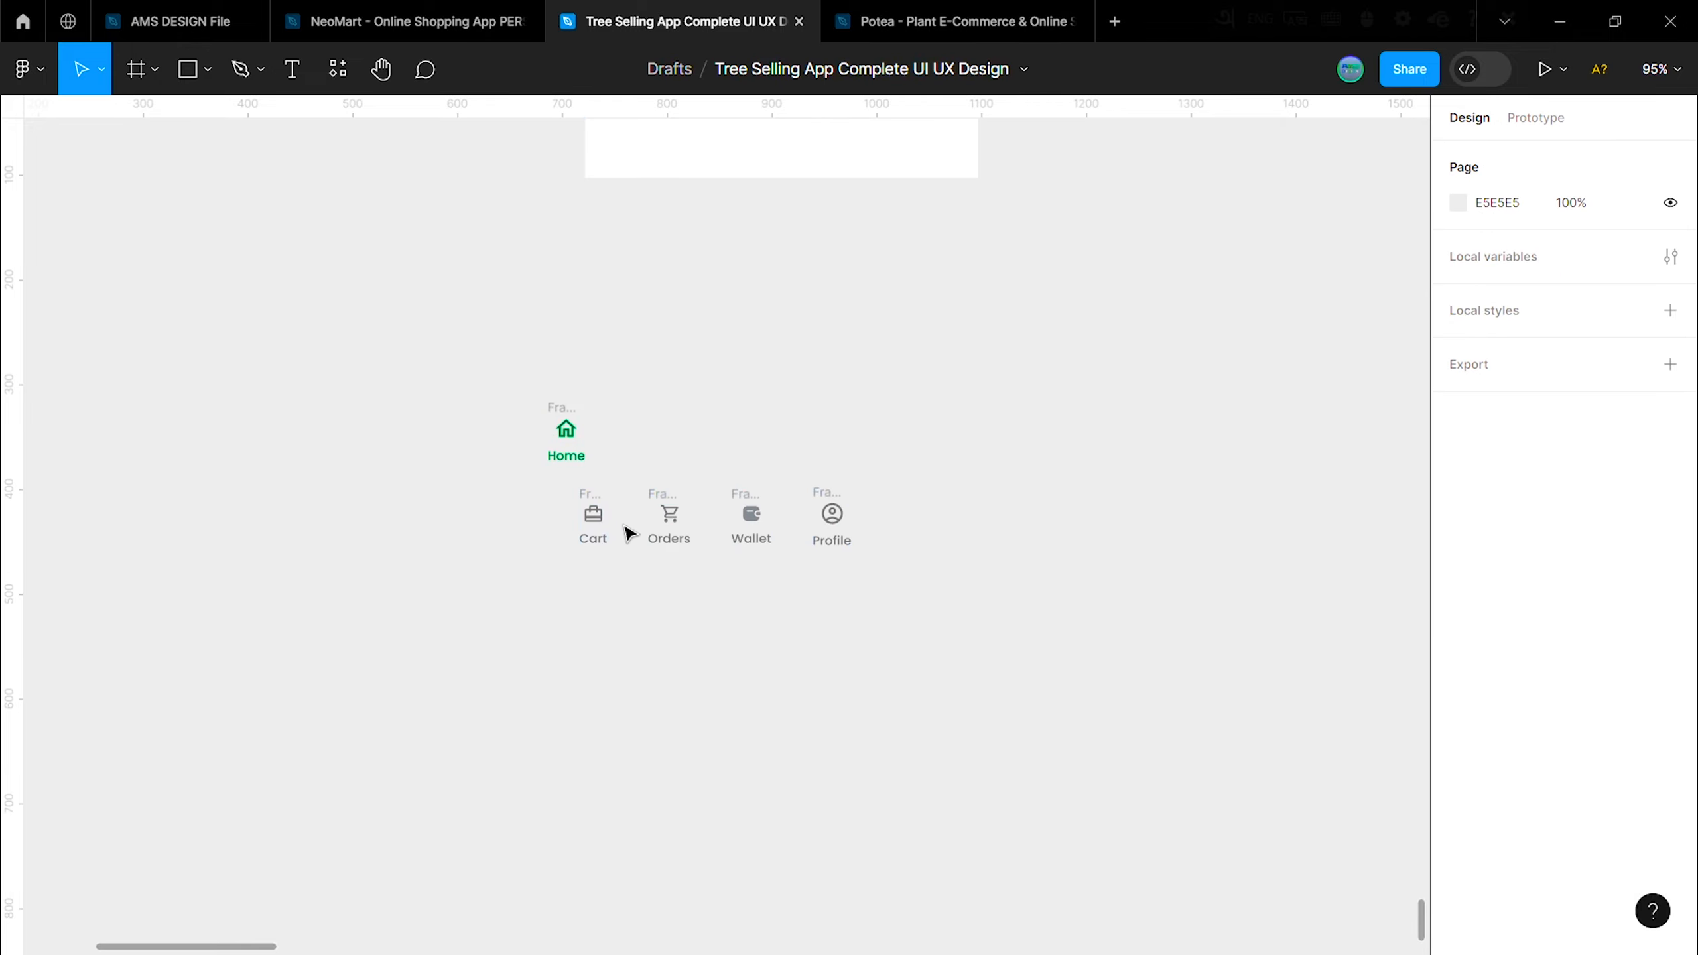
Step: Line up the Cart, Orders, Wallet and Profile items beside Home and wrap all five in a horizontal auto layout
left_click_drag(536, 481, 916, 576)
left_click_drag(592, 493, 616, 418)
left_click_drag(532, 497, 882, 421)
right_click(698, 428)
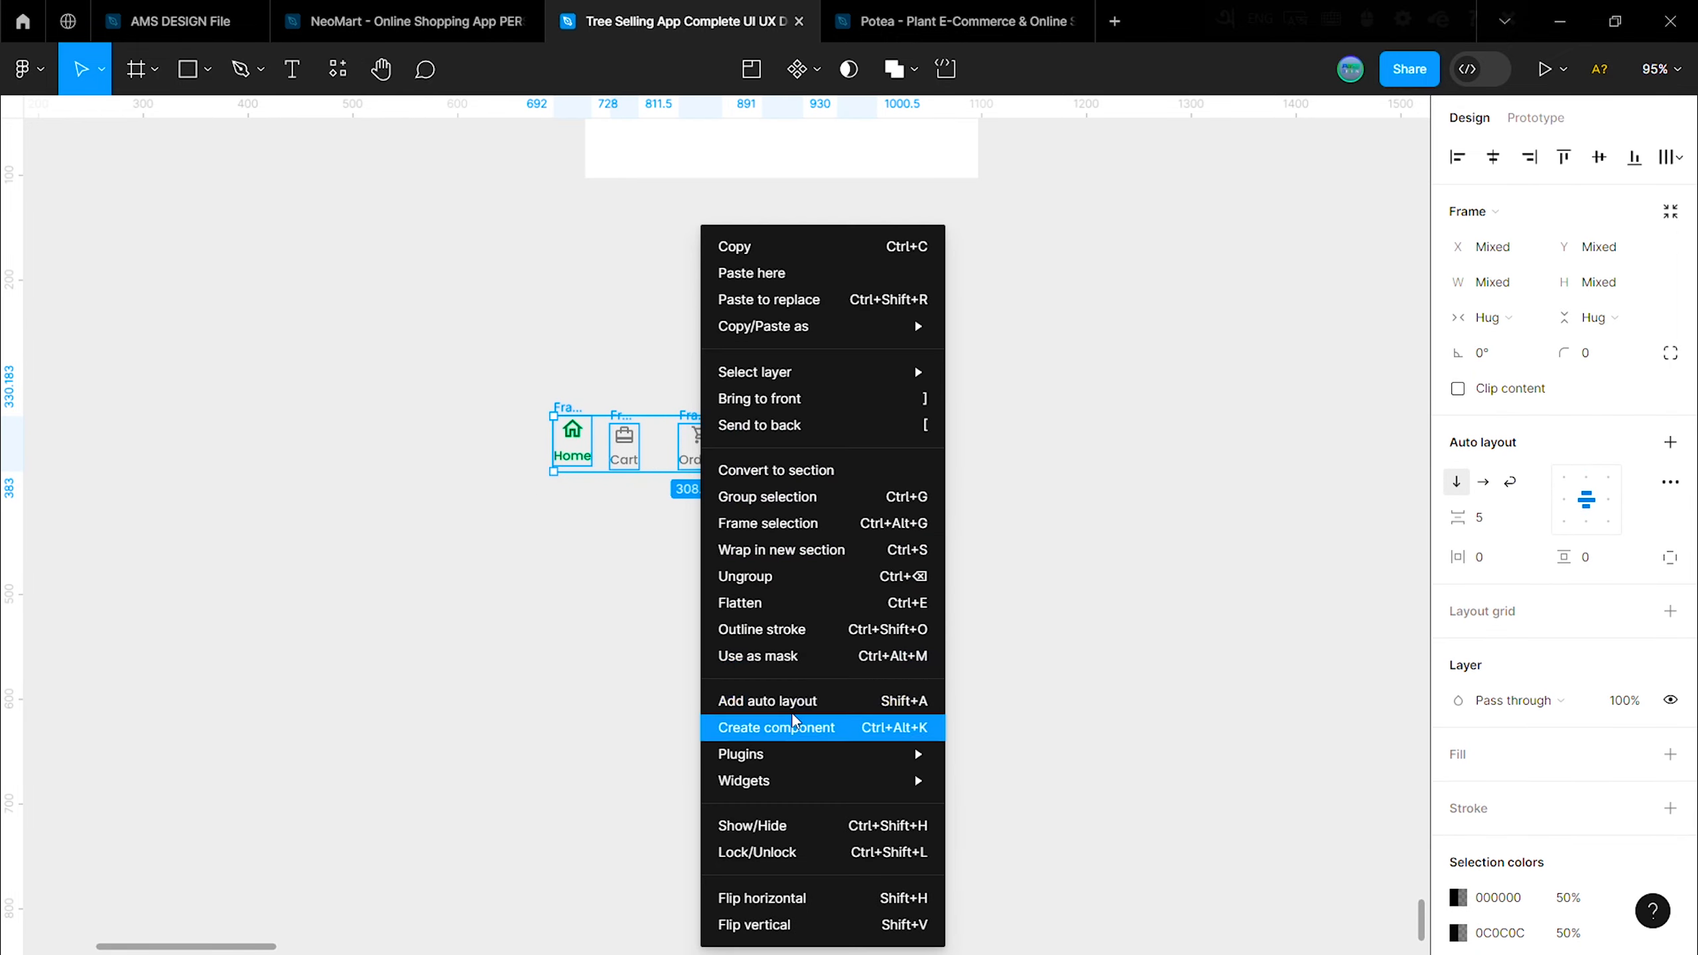
left_click(836, 728)
Step: Set the navigation row's width to 375 with Auto spacing and a horizontal padding of 20
left_click(1493, 282)
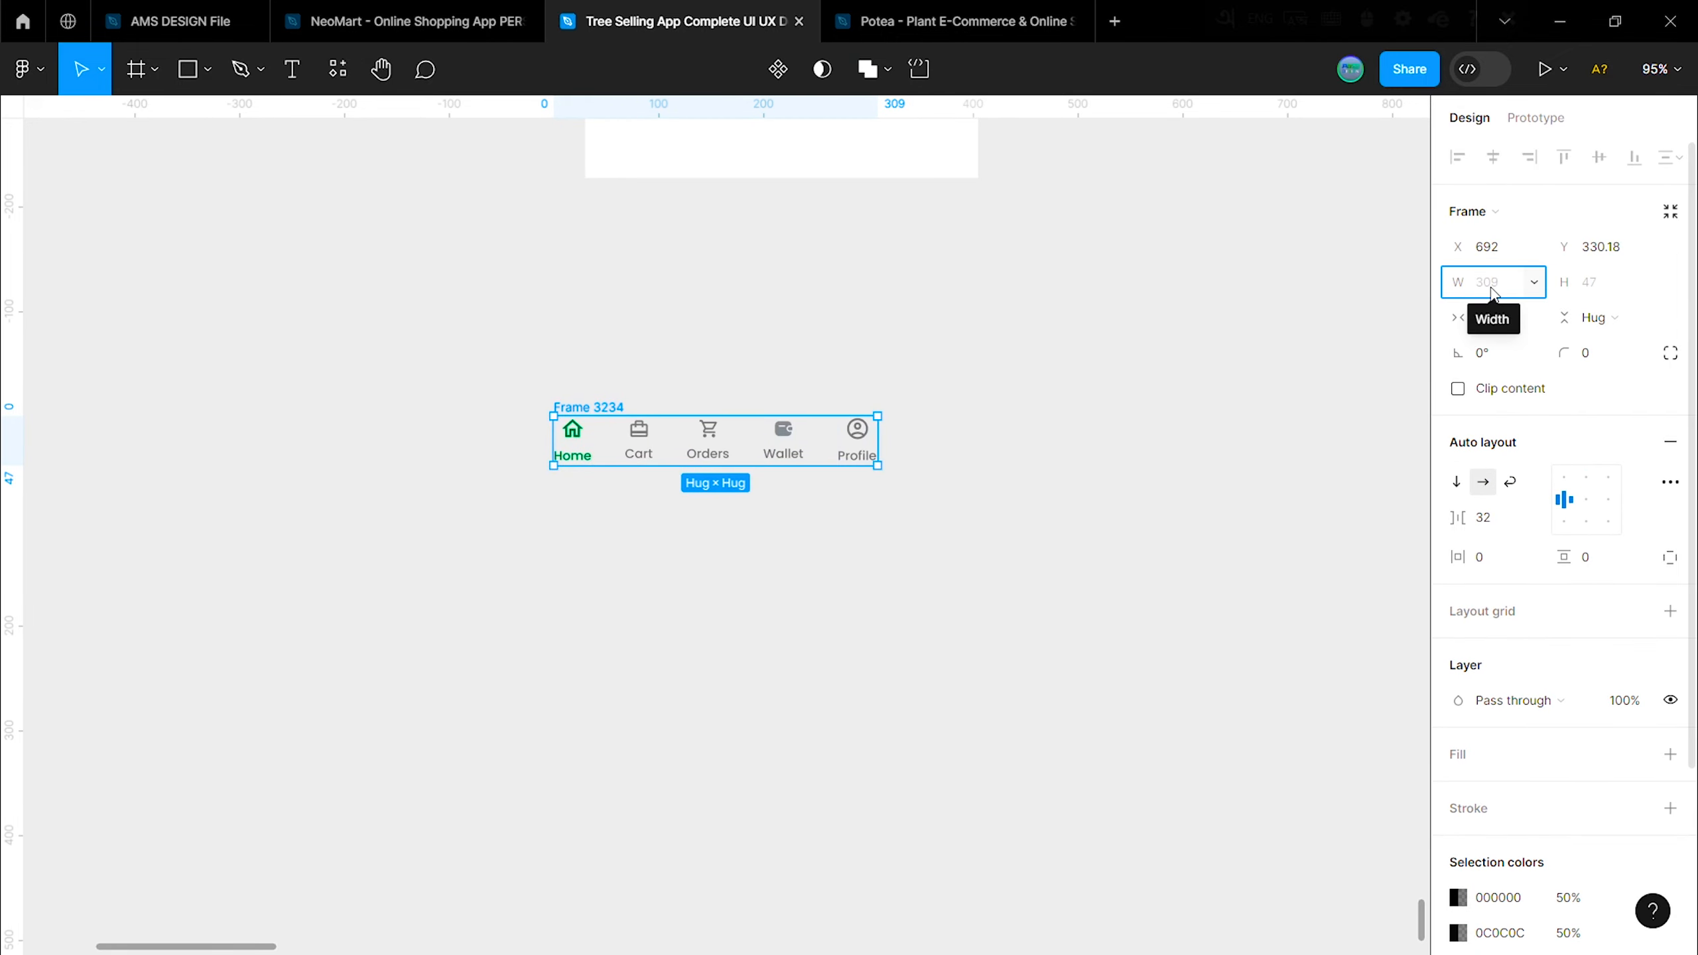
left_click(1107, 444)
left_click(599, 409)
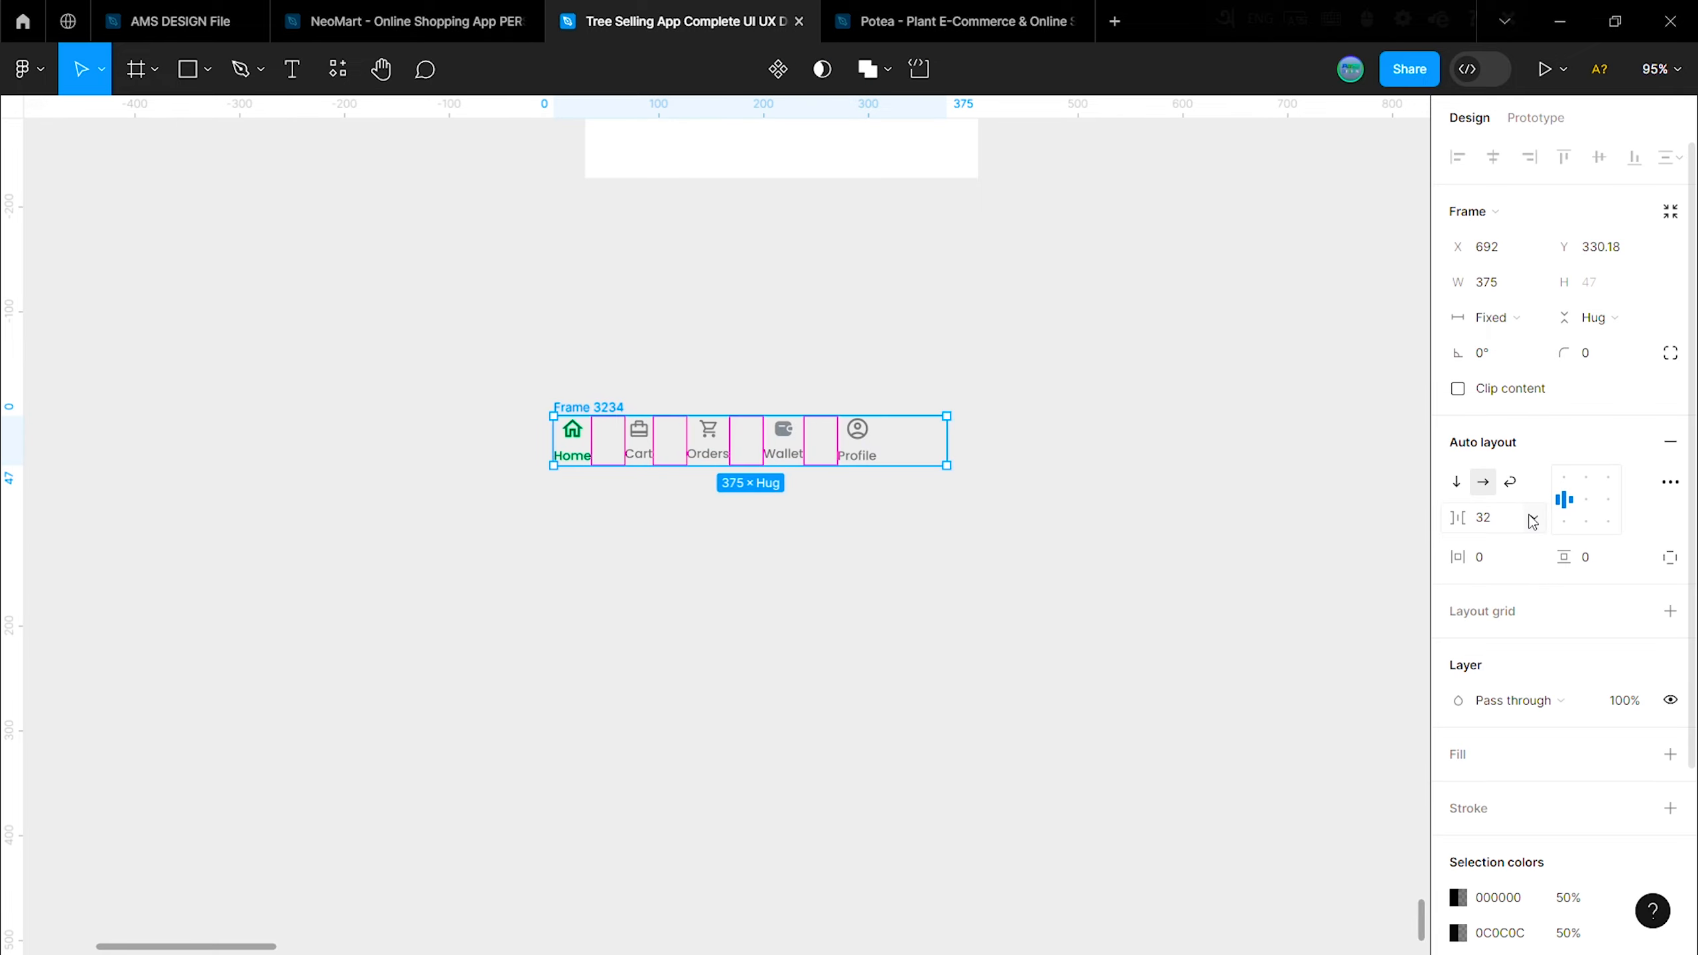
left_click(1532, 517)
left_click(1524, 564)
type("20")
left_click(1260, 555)
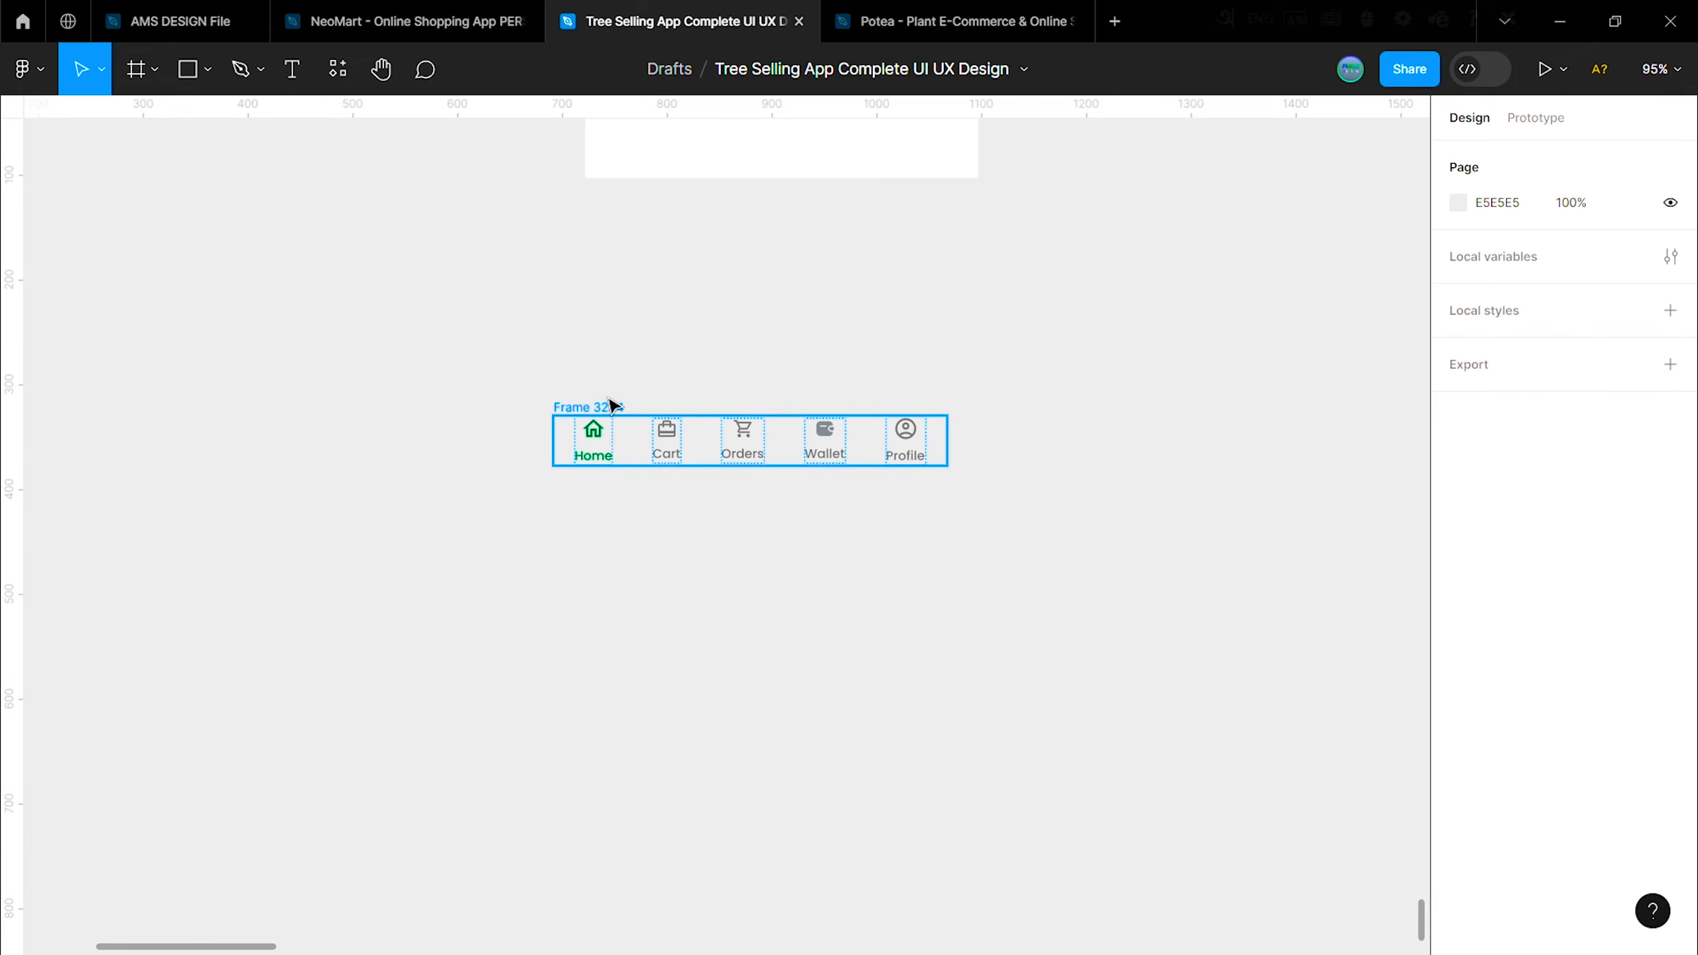
Step: Set the navigation bar's height to 80
left_click(613, 406)
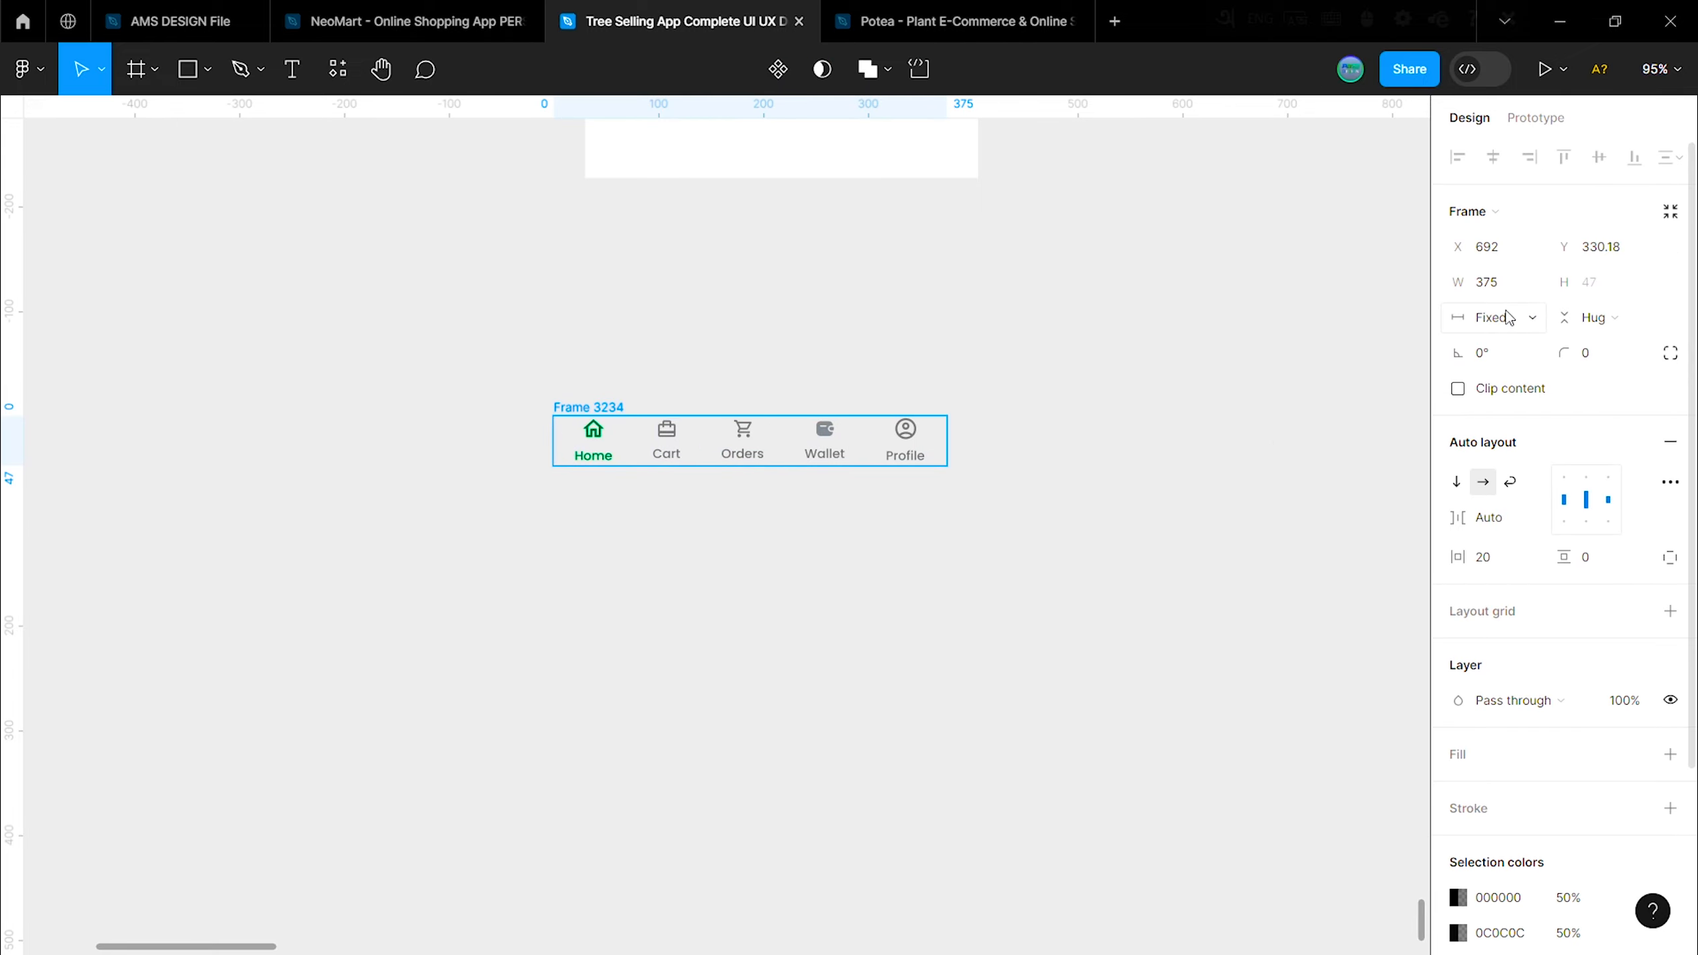
type("80")
left_click(955, 429)
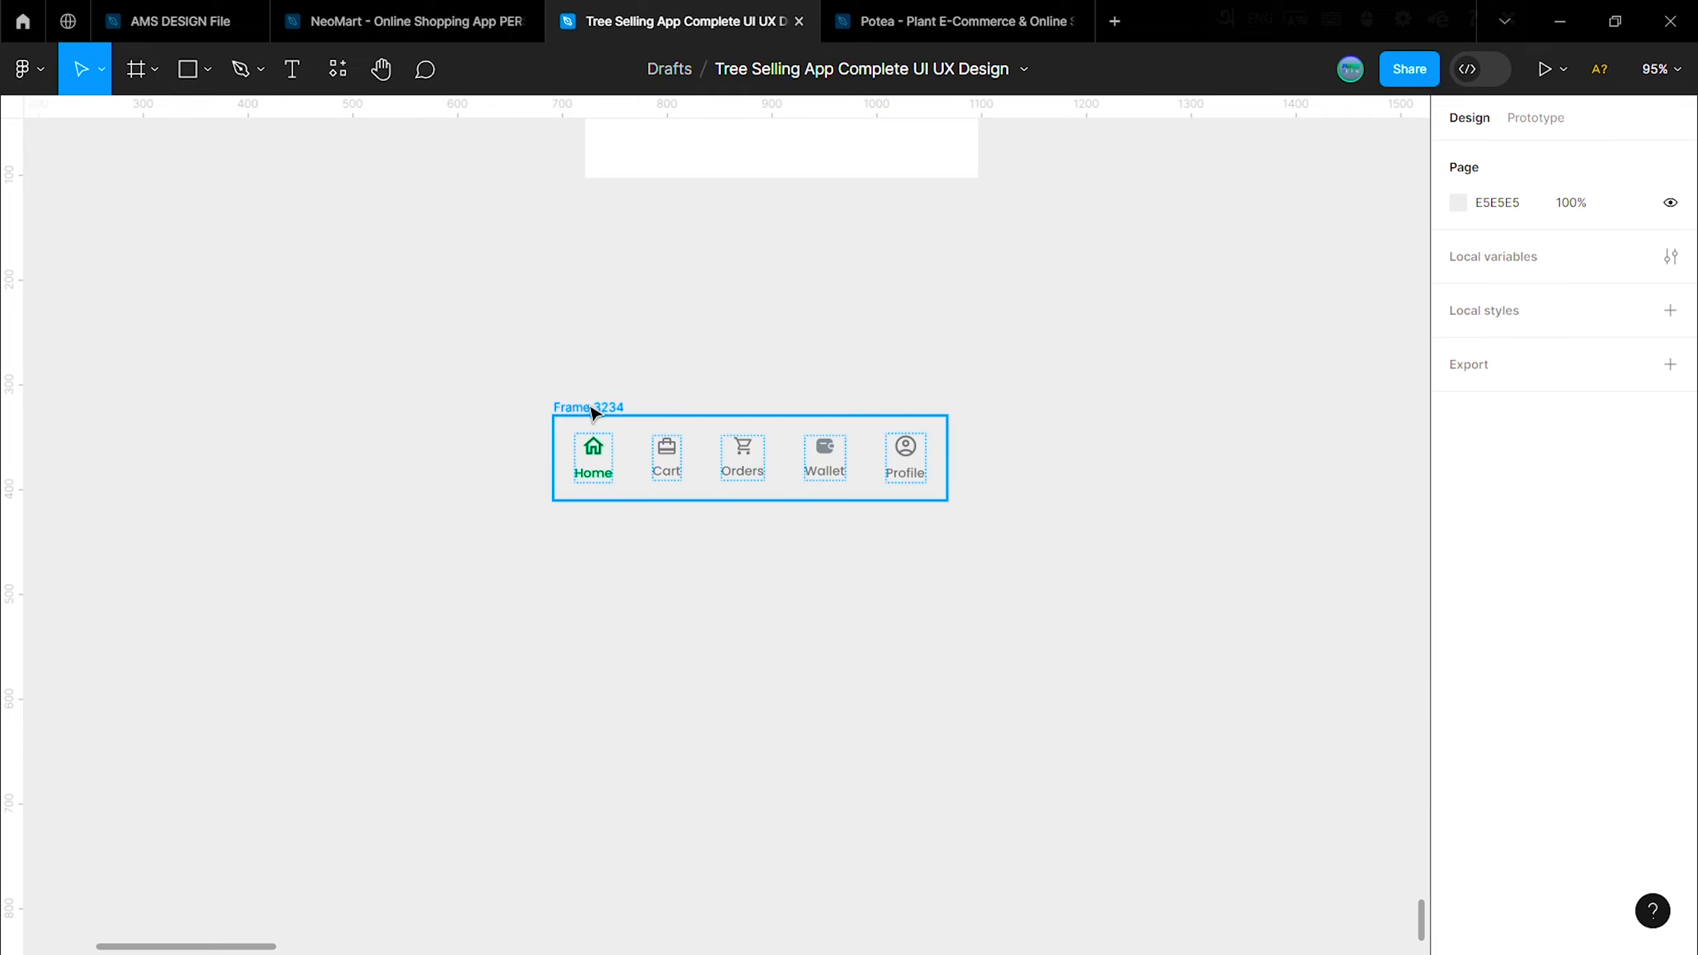
Step: Add a 1-thick inside stroke to only the navigation bar's top edge, colored D5D5D5 at 50% opacity
left_click(595, 409)
scroll(1646, 663, "down", 3)
left_click(1670, 586)
left_click(1634, 658)
left_click(1619, 728)
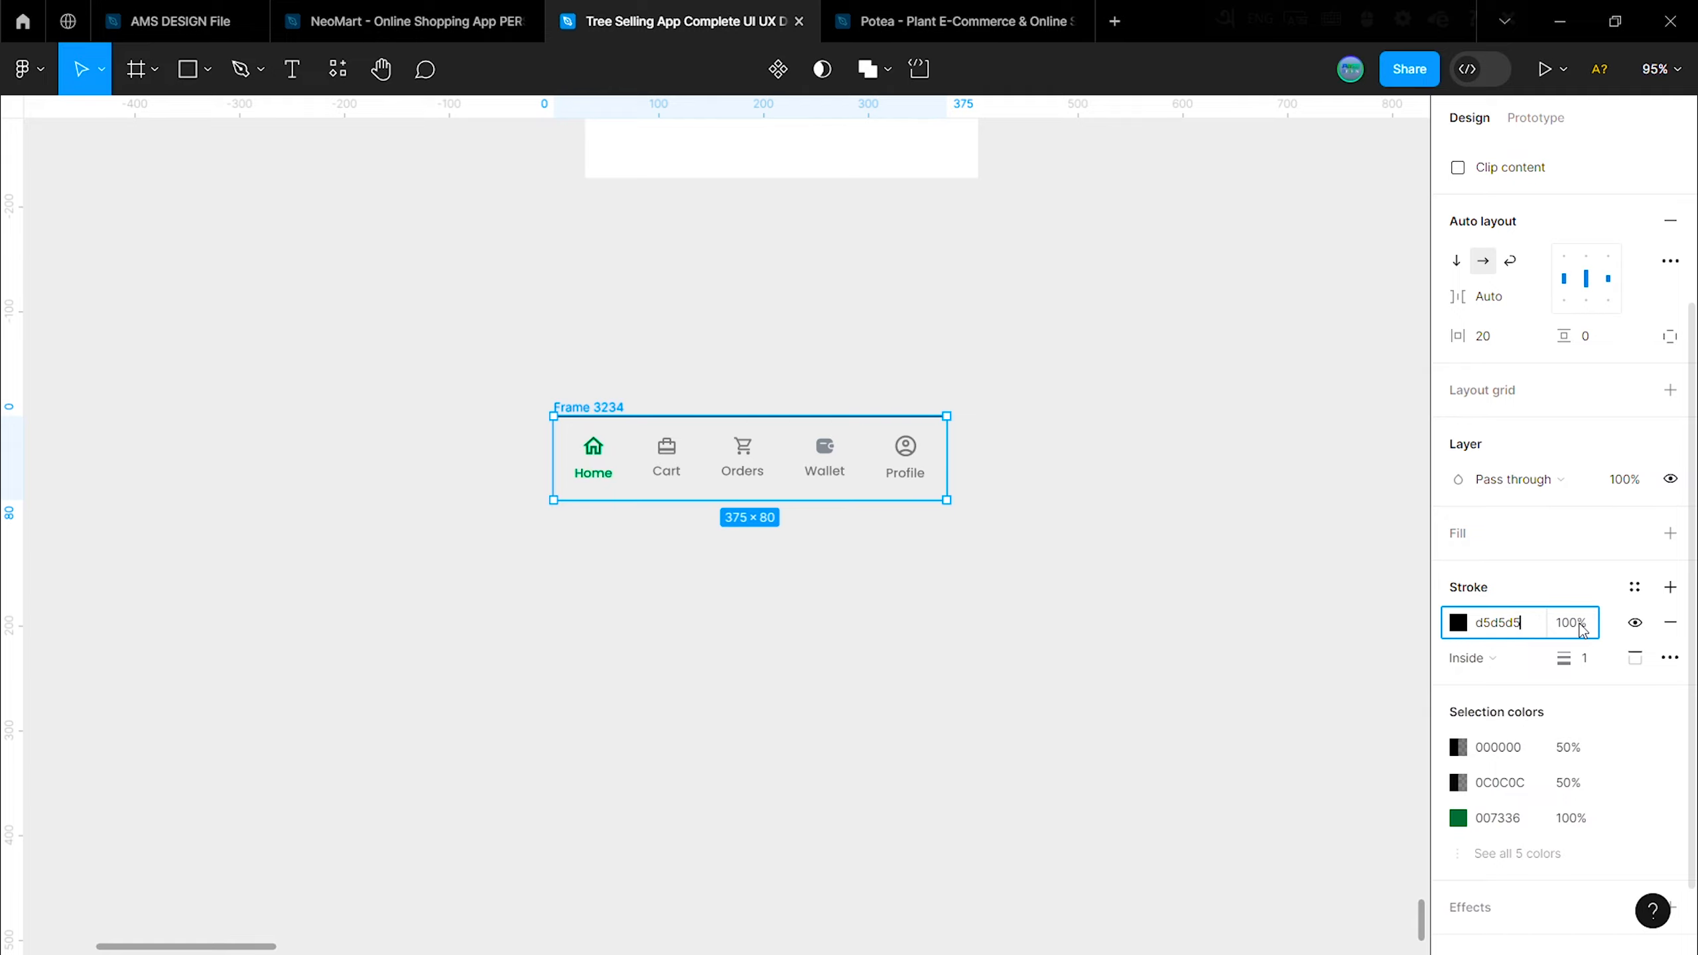
left_click(1149, 576)
Step: Give the navigation bar a white FFFFFF fill
left_click(601, 406)
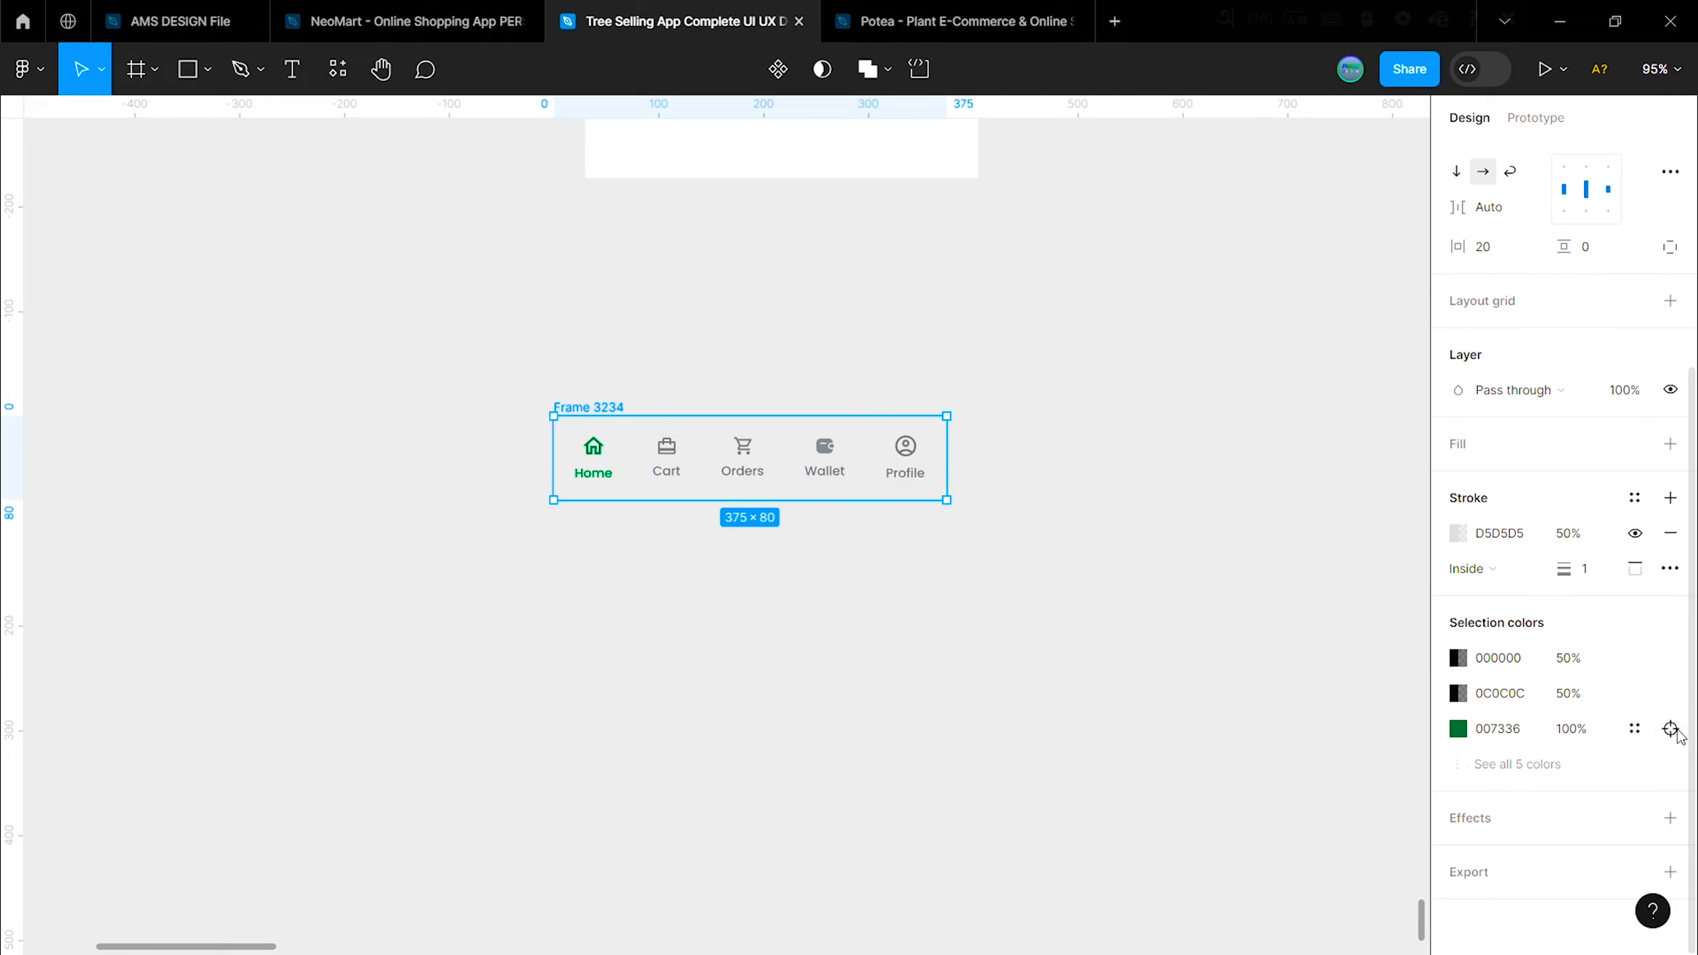
left_click(1670, 444)
left_click(1143, 565)
Step: Move the navigation bar into the HOME frame below the lower card row and center it horizontally
left_click_drag(579, 404, 613, 148)
scroll(702, 580, "up", 7)
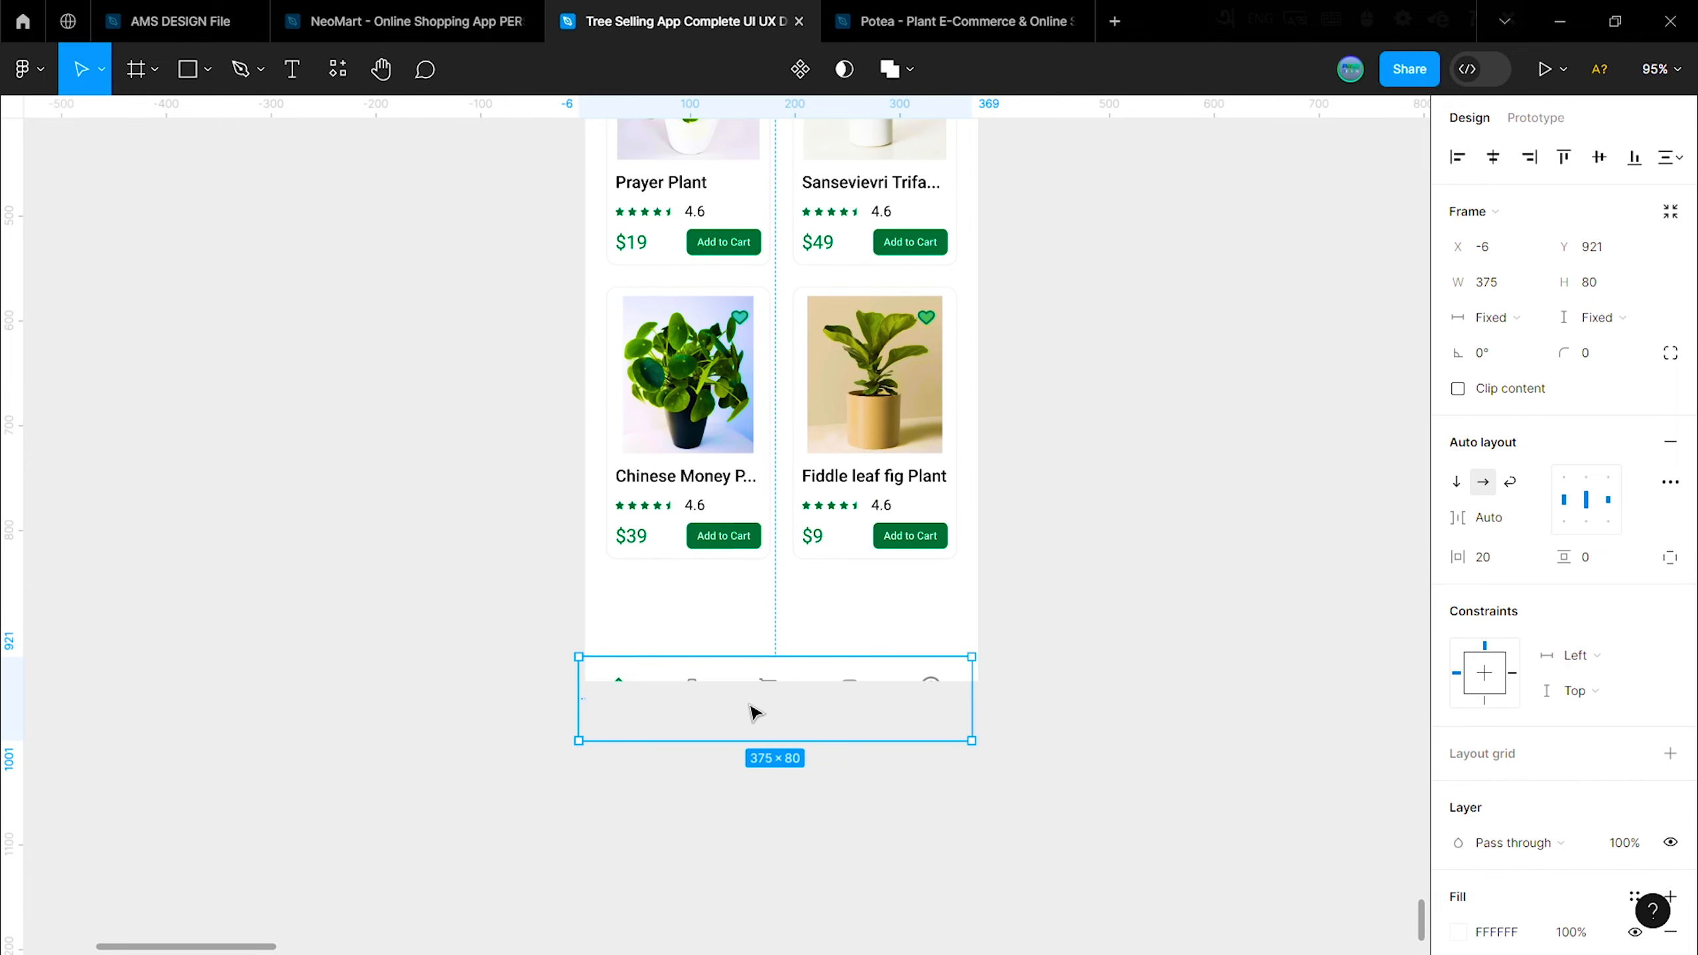
key("shift+Up")
key("shift+Up")
key("shift+Up")
key("shift+Up")
key("Up")
key("Up")
key("Up")
key("Up")
key("Up")
scroll(743, 669, "up", 2)
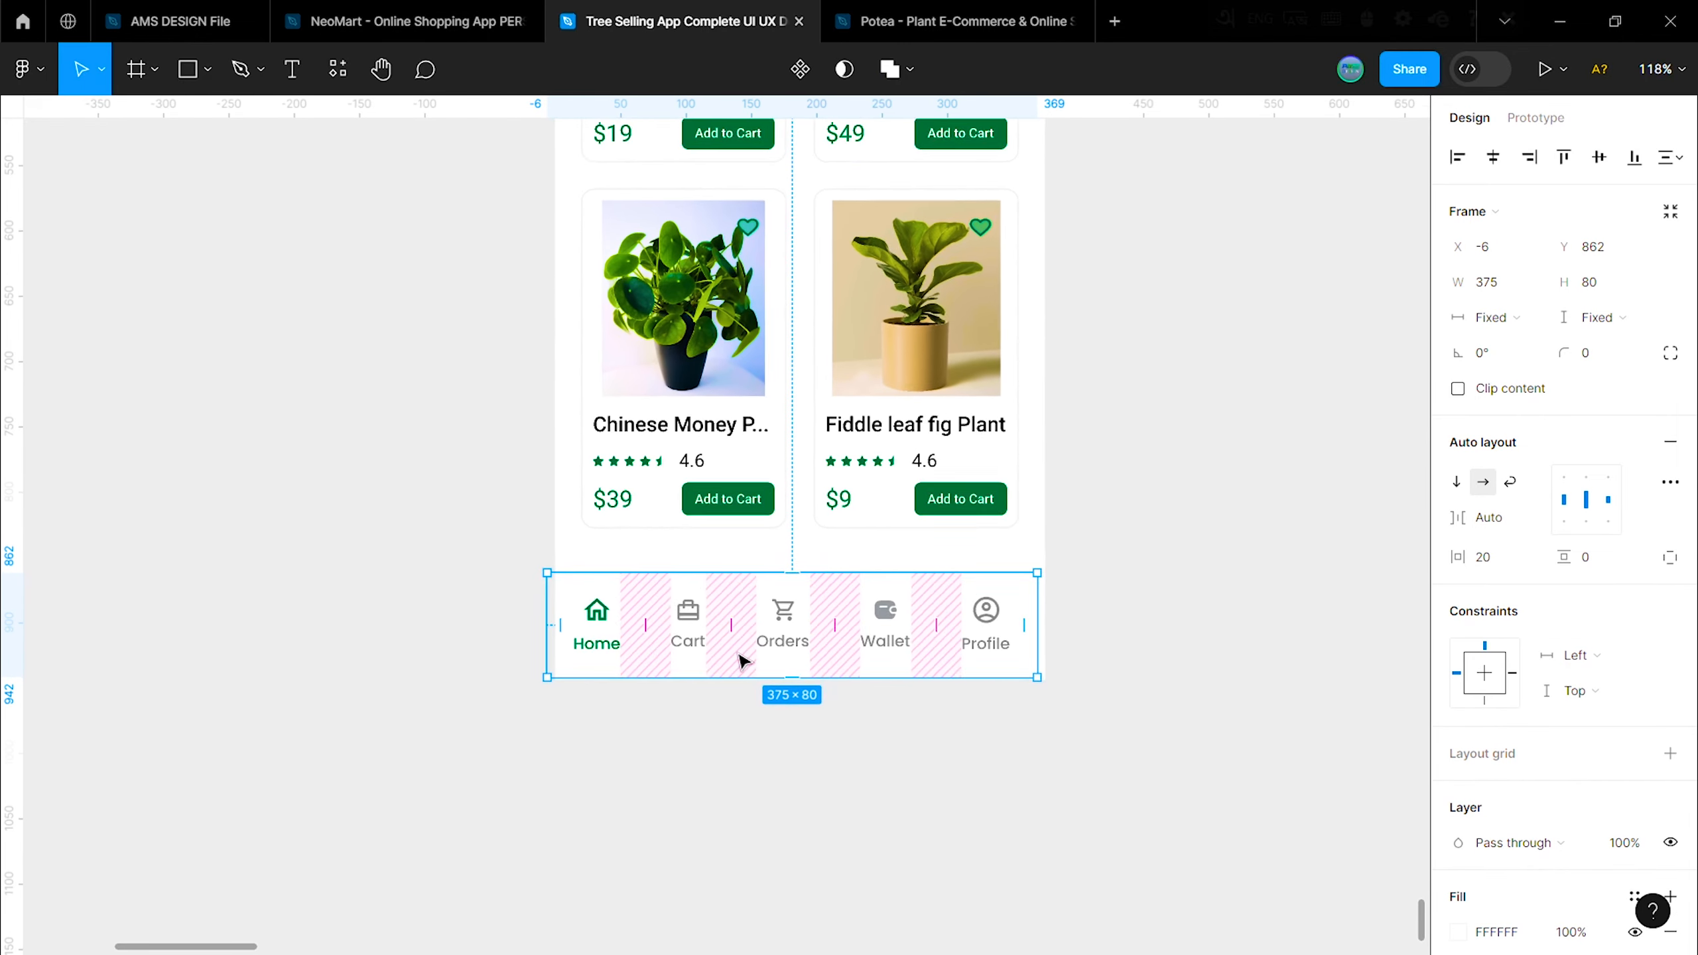
left_click(1494, 158)
left_click(897, 711)
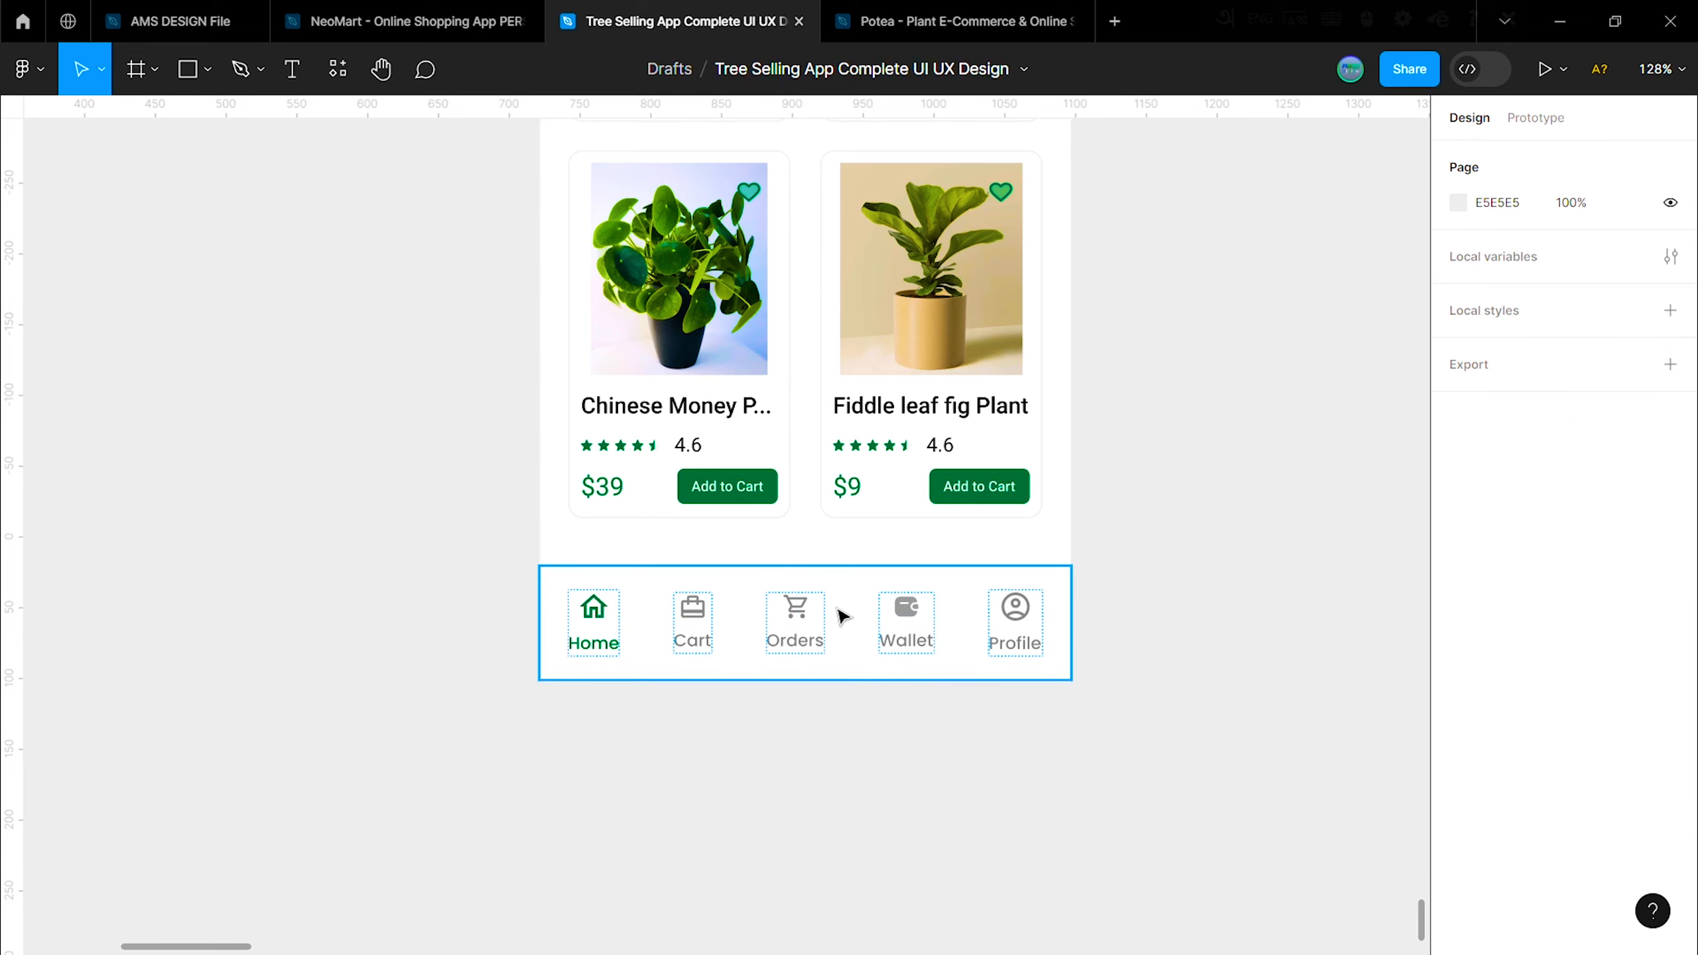
Step: Tighten the gap between the lower card row and the navigation bar so the bar sits at Y 858
left_click(839, 609)
left_click(819, 505, "shift")
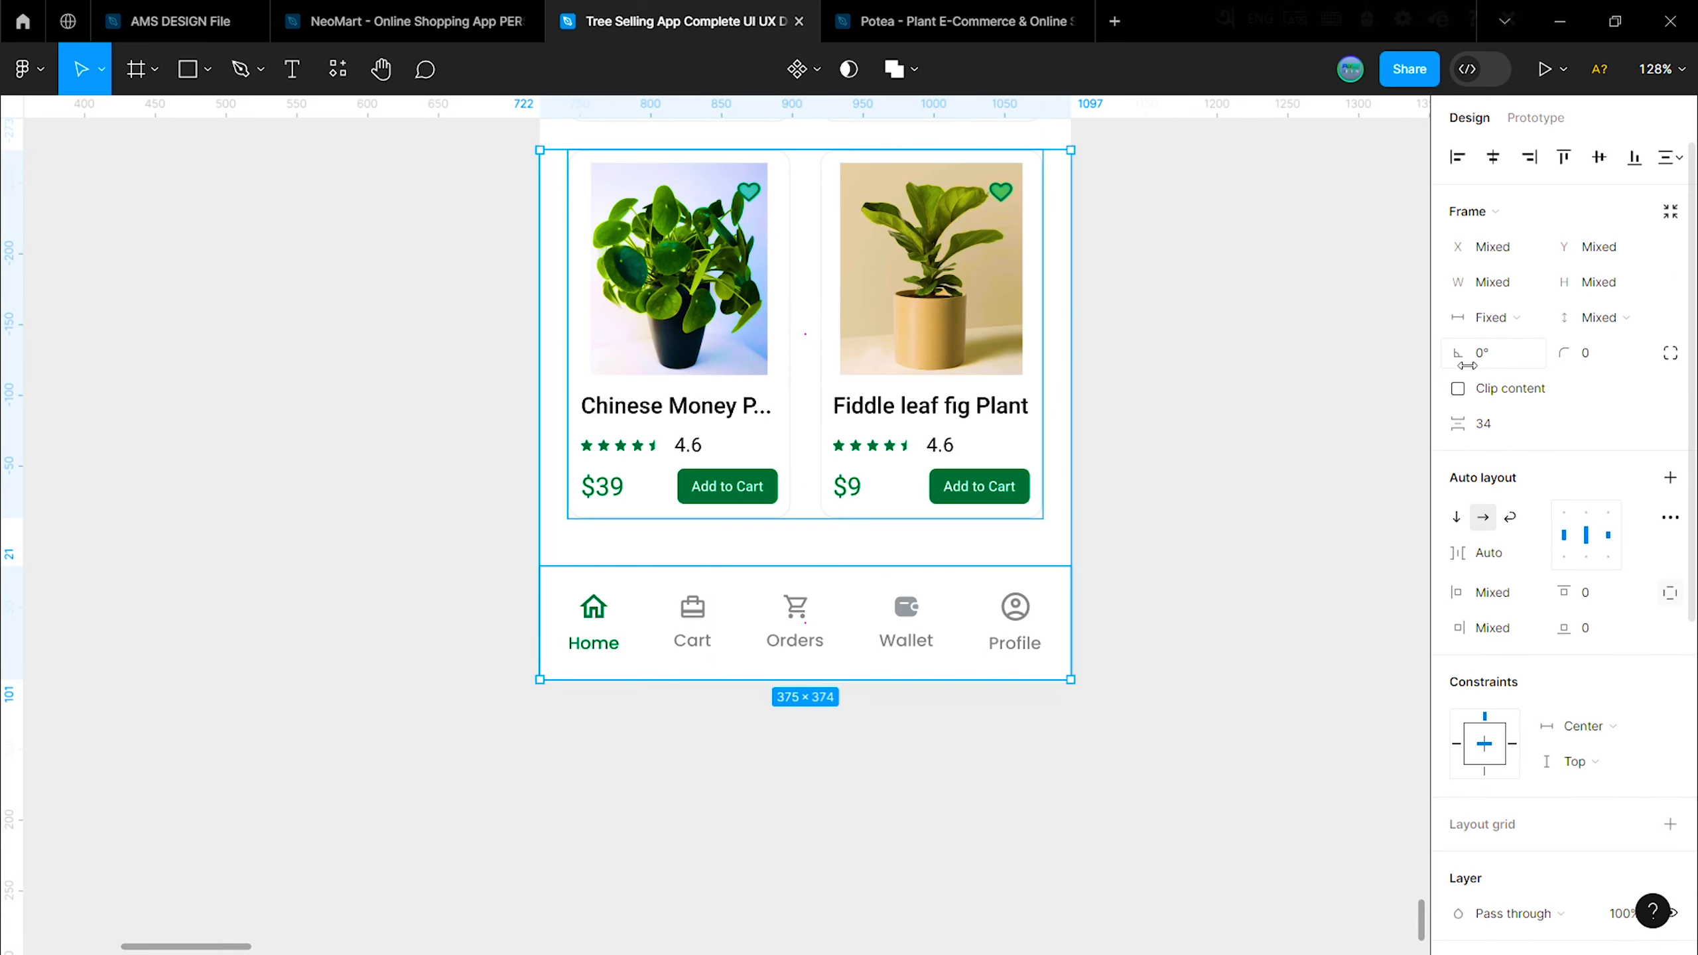
left_click(1203, 502)
Step: Resize the HOME frame to a height of 938 so it ends at the navigation bar's lower edge
scroll(883, 686, "up", 10)
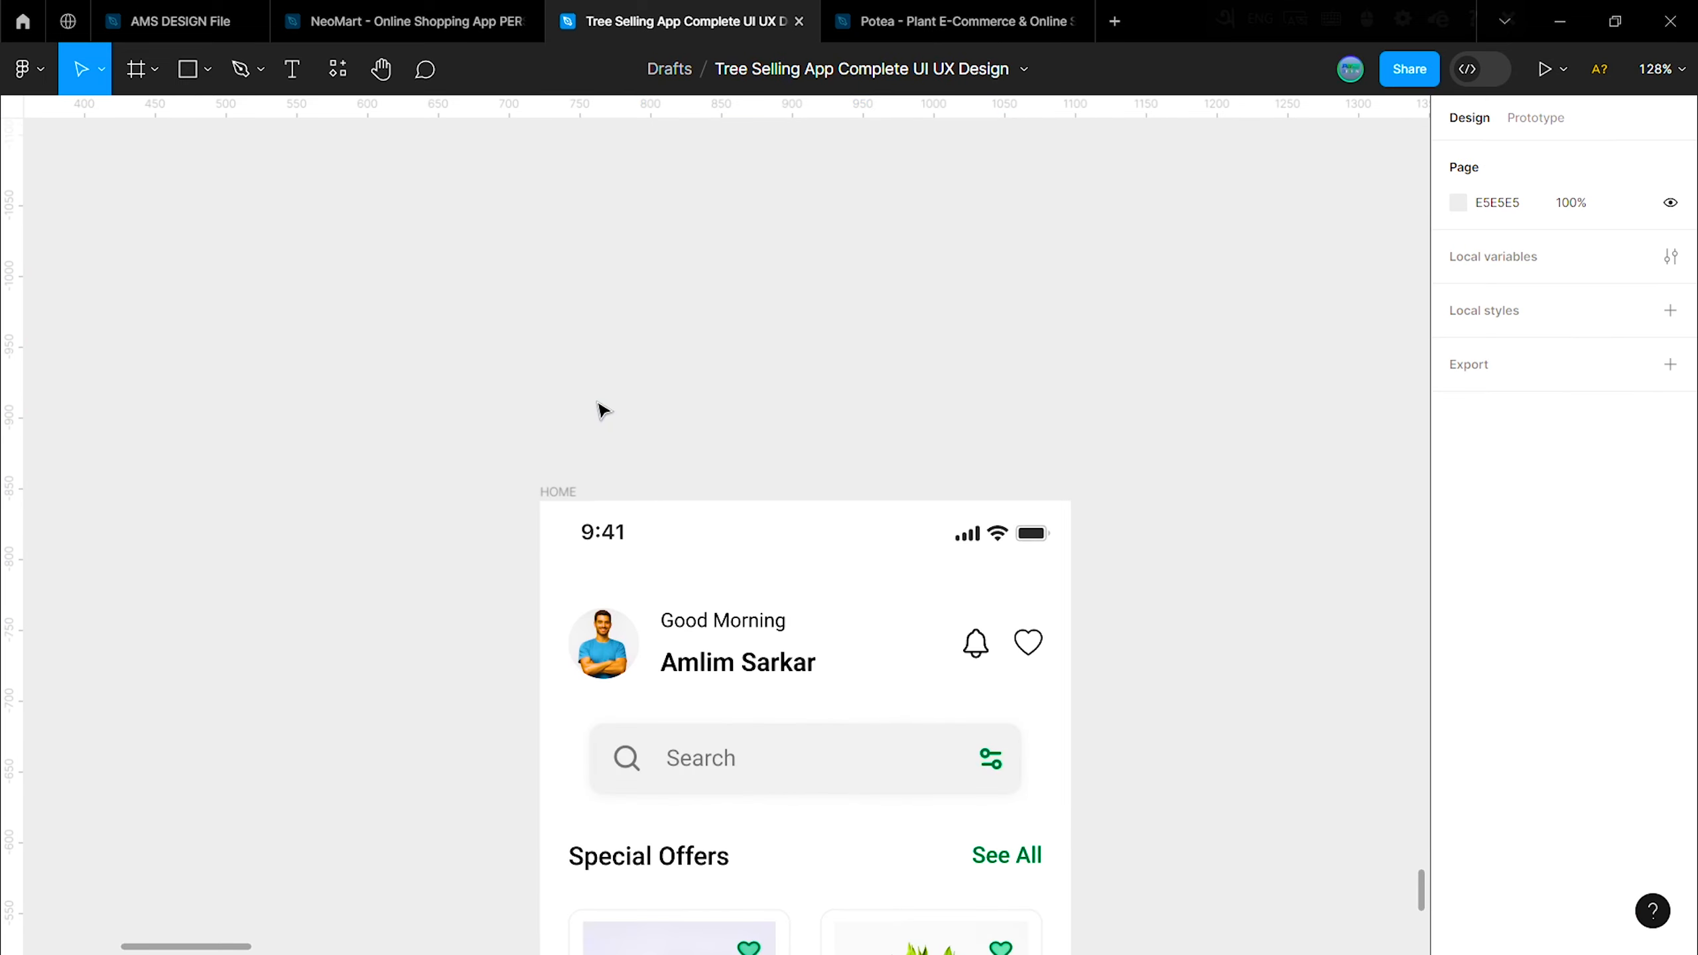
left_click(557, 490)
scroll(900, 453, "down", 5)
scroll(897, 463, "down", 2)
scroll(900, 469, "down", 5)
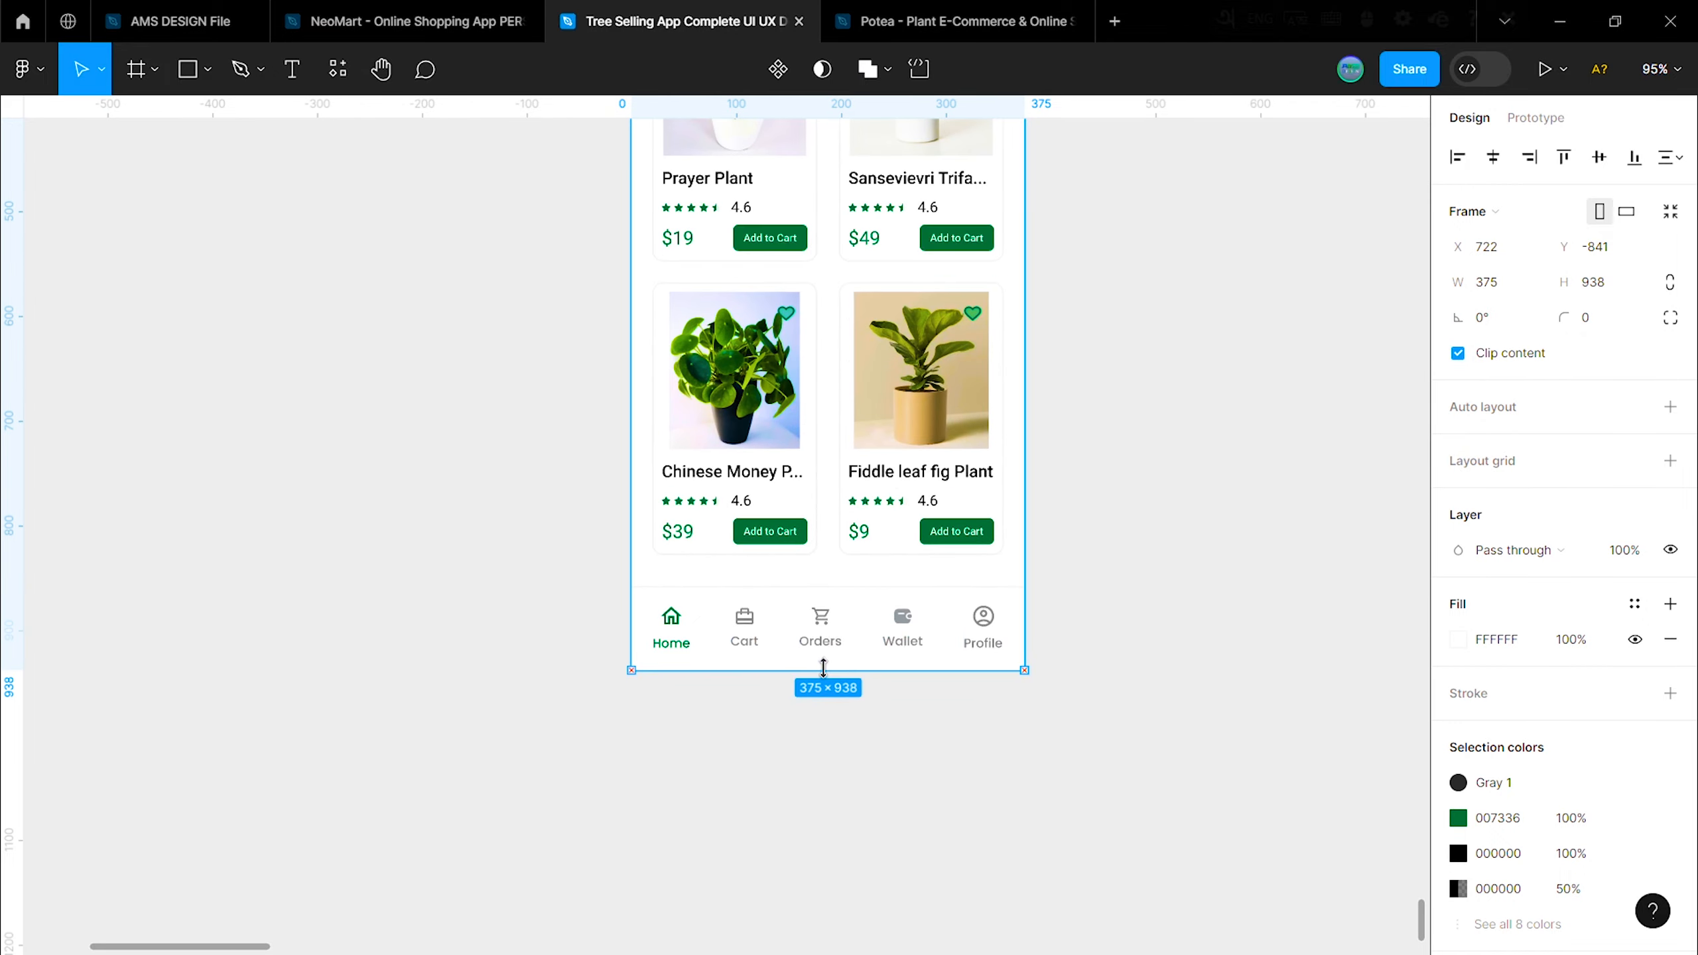
left_click(864, 702)
Step: Extend the HOME frame downward and move the navigation bar 75 px down to the frame's lower edge
scroll(865, 702, "down", 3)
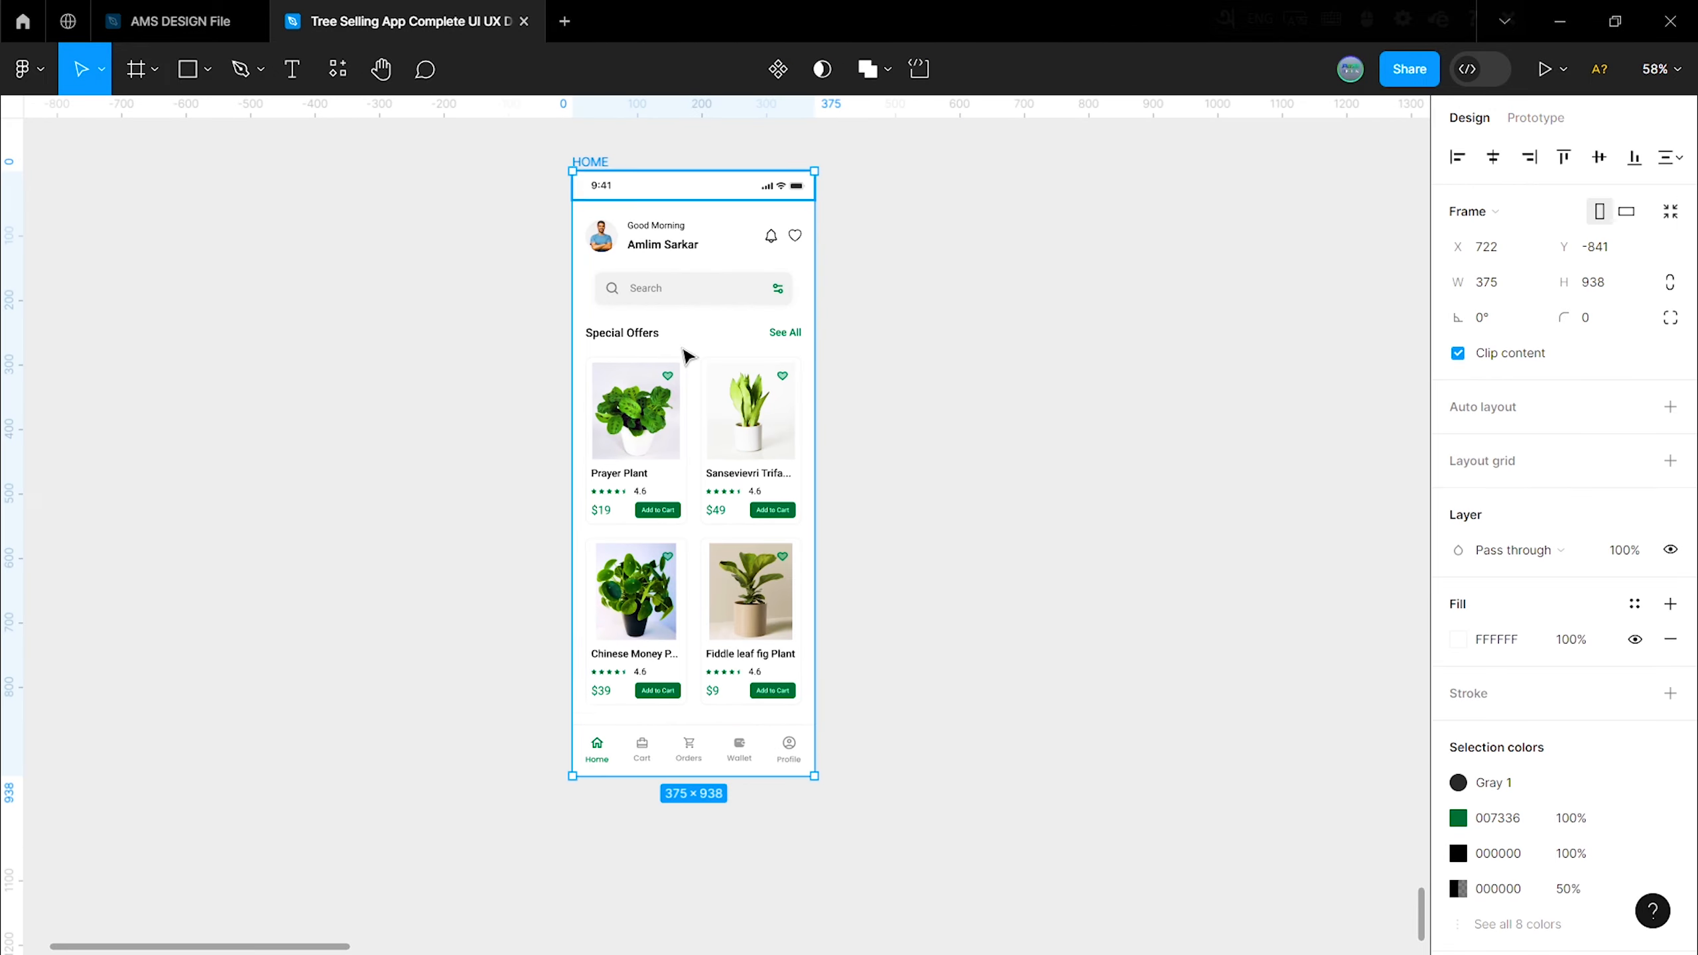
scroll(720, 783, "up", 5)
left_click(775, 706)
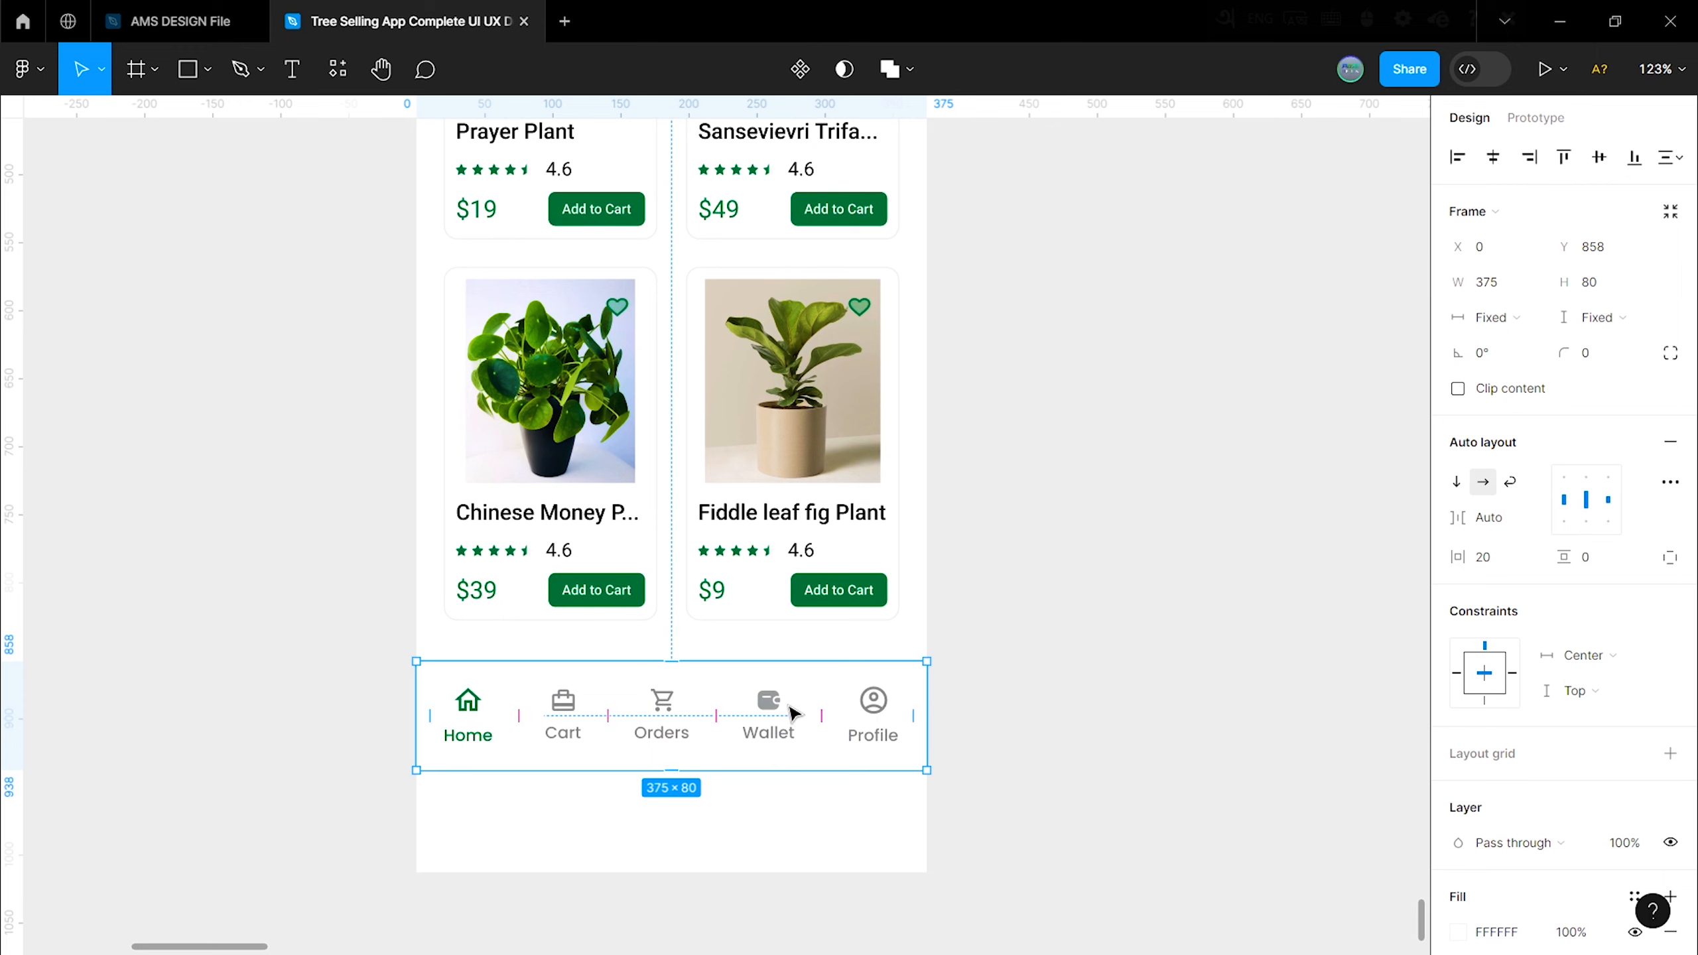
key("shift+Down")
key("shift+Down")
key("shift+Down")
key("shift+Down")
key("shift+Down")
key("shift+Down")
key("shift+Down")
key("Down")
key("Down")
key("Down")
key("Down")
key("Down")
Step: Move the lower card row with Chinese Money Plant and Fiddle leaf fig Plant down 75 px
scroll(802, 636, "up", 1)
left_click(565, 506)
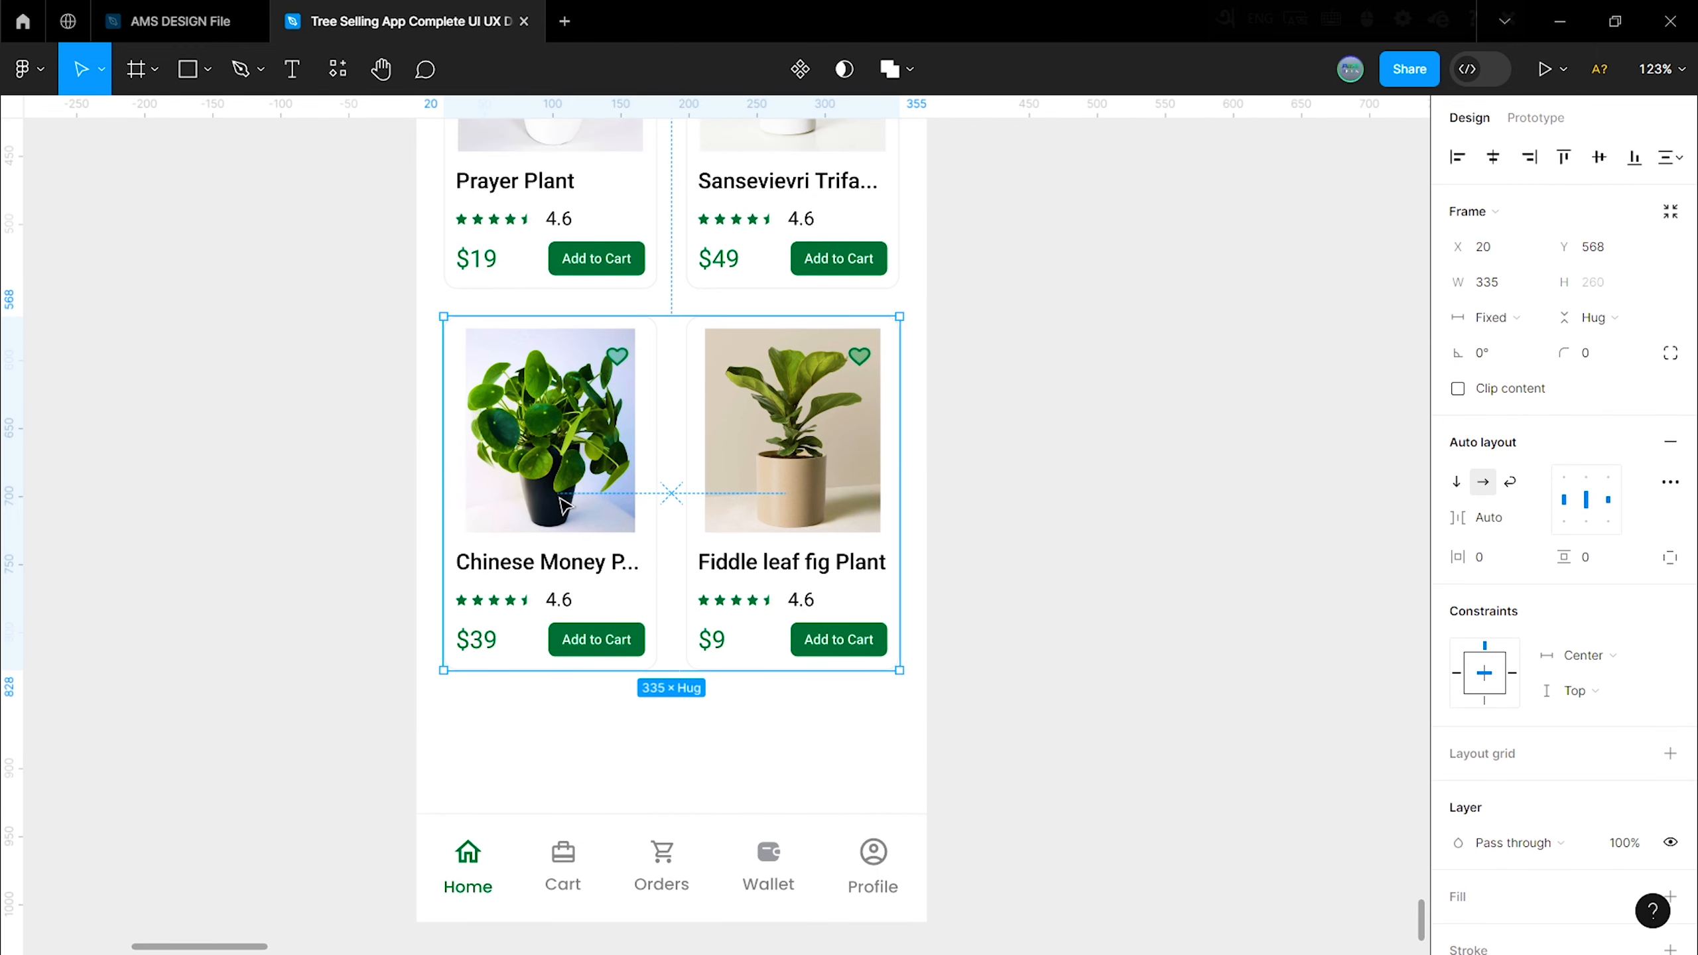
left_click(642, 842)
left_click(743, 595)
key("shift+Down")
key("shift+Down")
key("shift+Down")
key("shift+Down")
key("shift+Down")
key("shift+Down")
key("shift+Down")
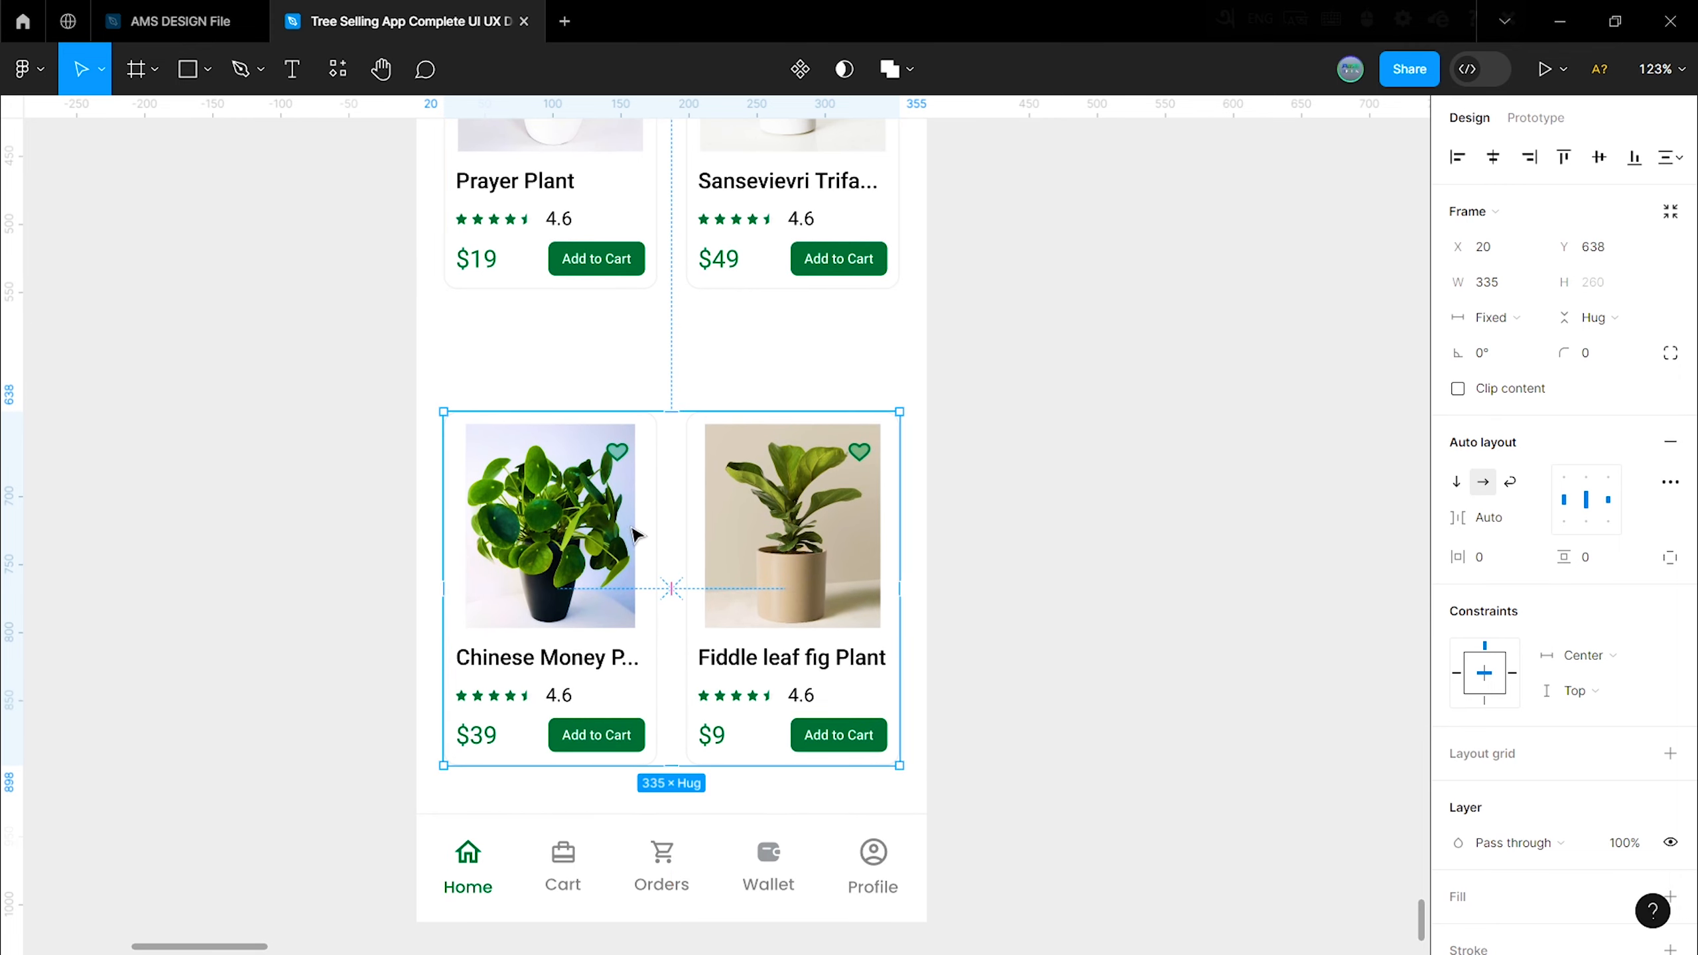
left_click(734, 865, "shift")
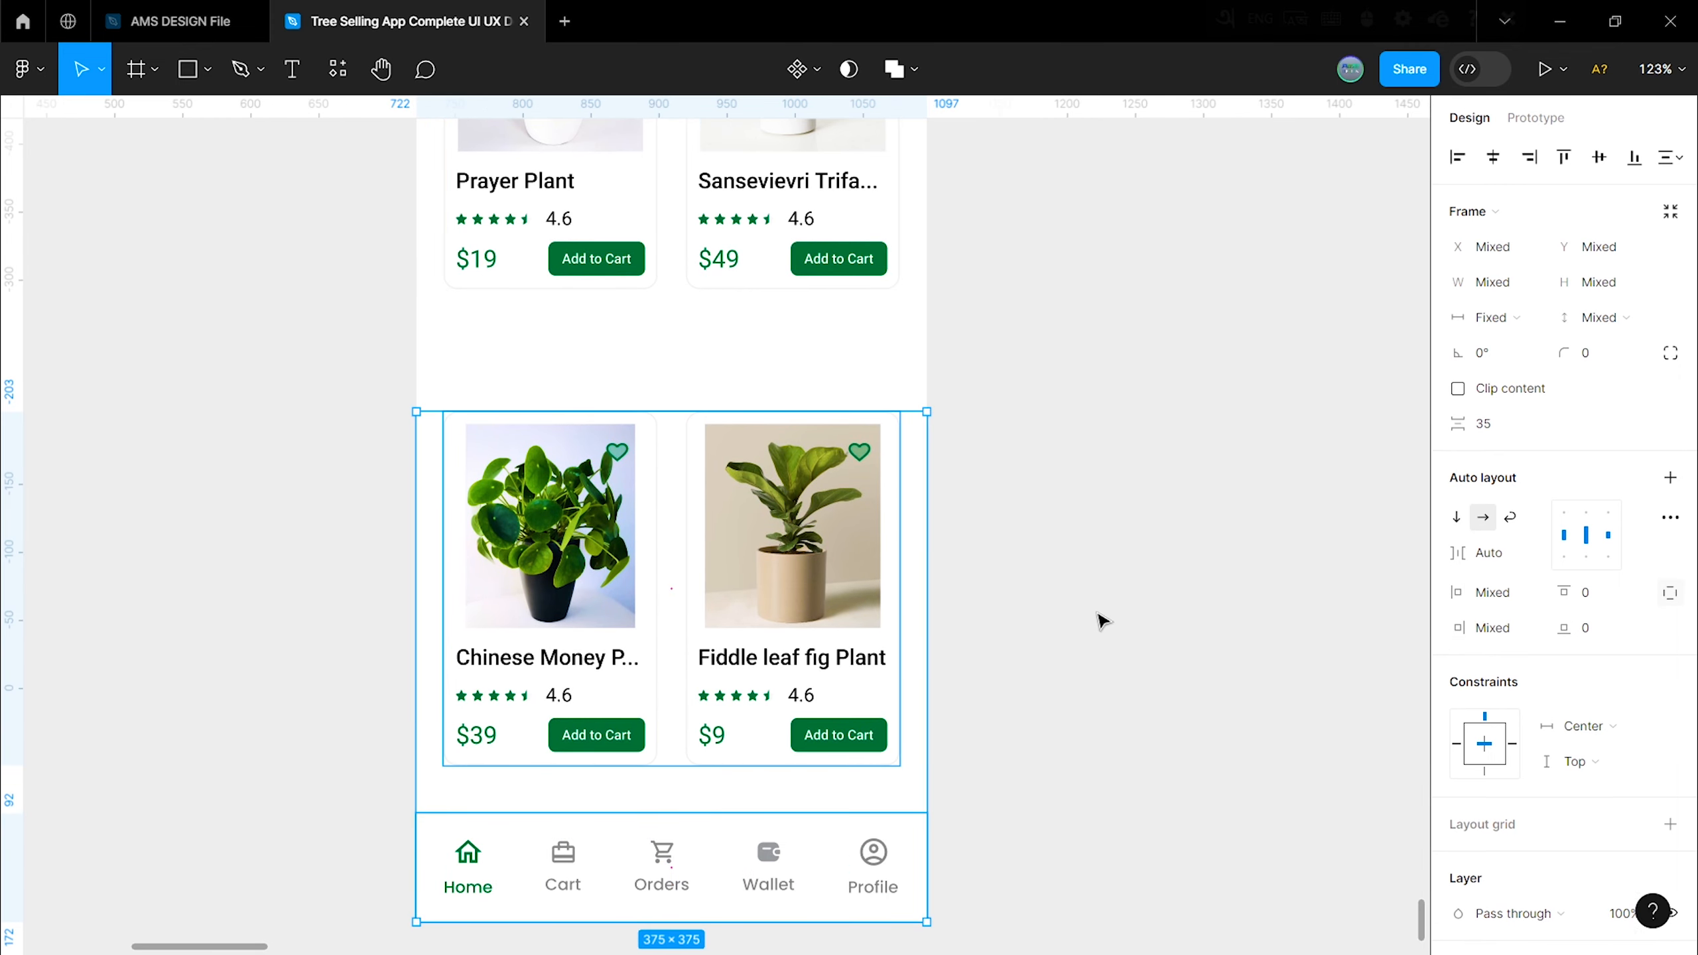
left_click(707, 634)
key("Down")
key("Down")
key("Down")
key("Down")
key("Down")
left_click(1100, 329)
scroll(1100, 435, "down", 3)
scroll(673, 434, "up", 1)
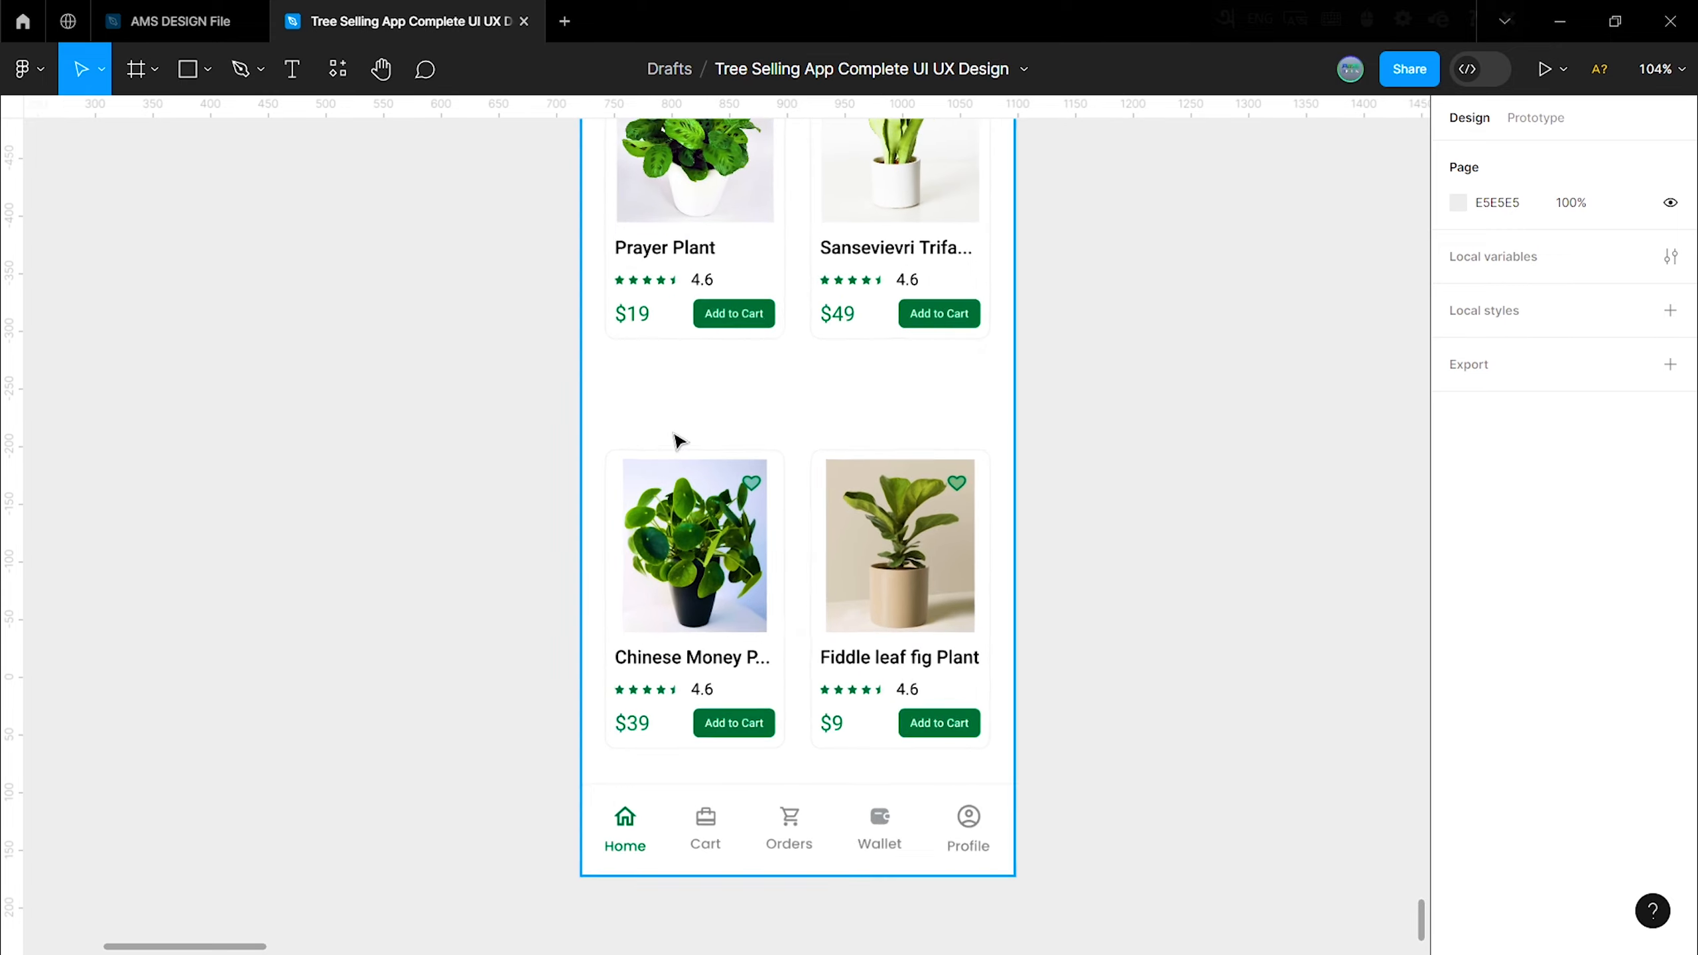
Step: Duplicate the Special Offers header between the two card rows and change the copy's title to Most Popular
scroll(675, 439, "up", 4)
left_click(747, 269)
left_click_drag(747, 268, 749, 694)
left_click(1006, 599)
scroll(1002, 595, "down", 1)
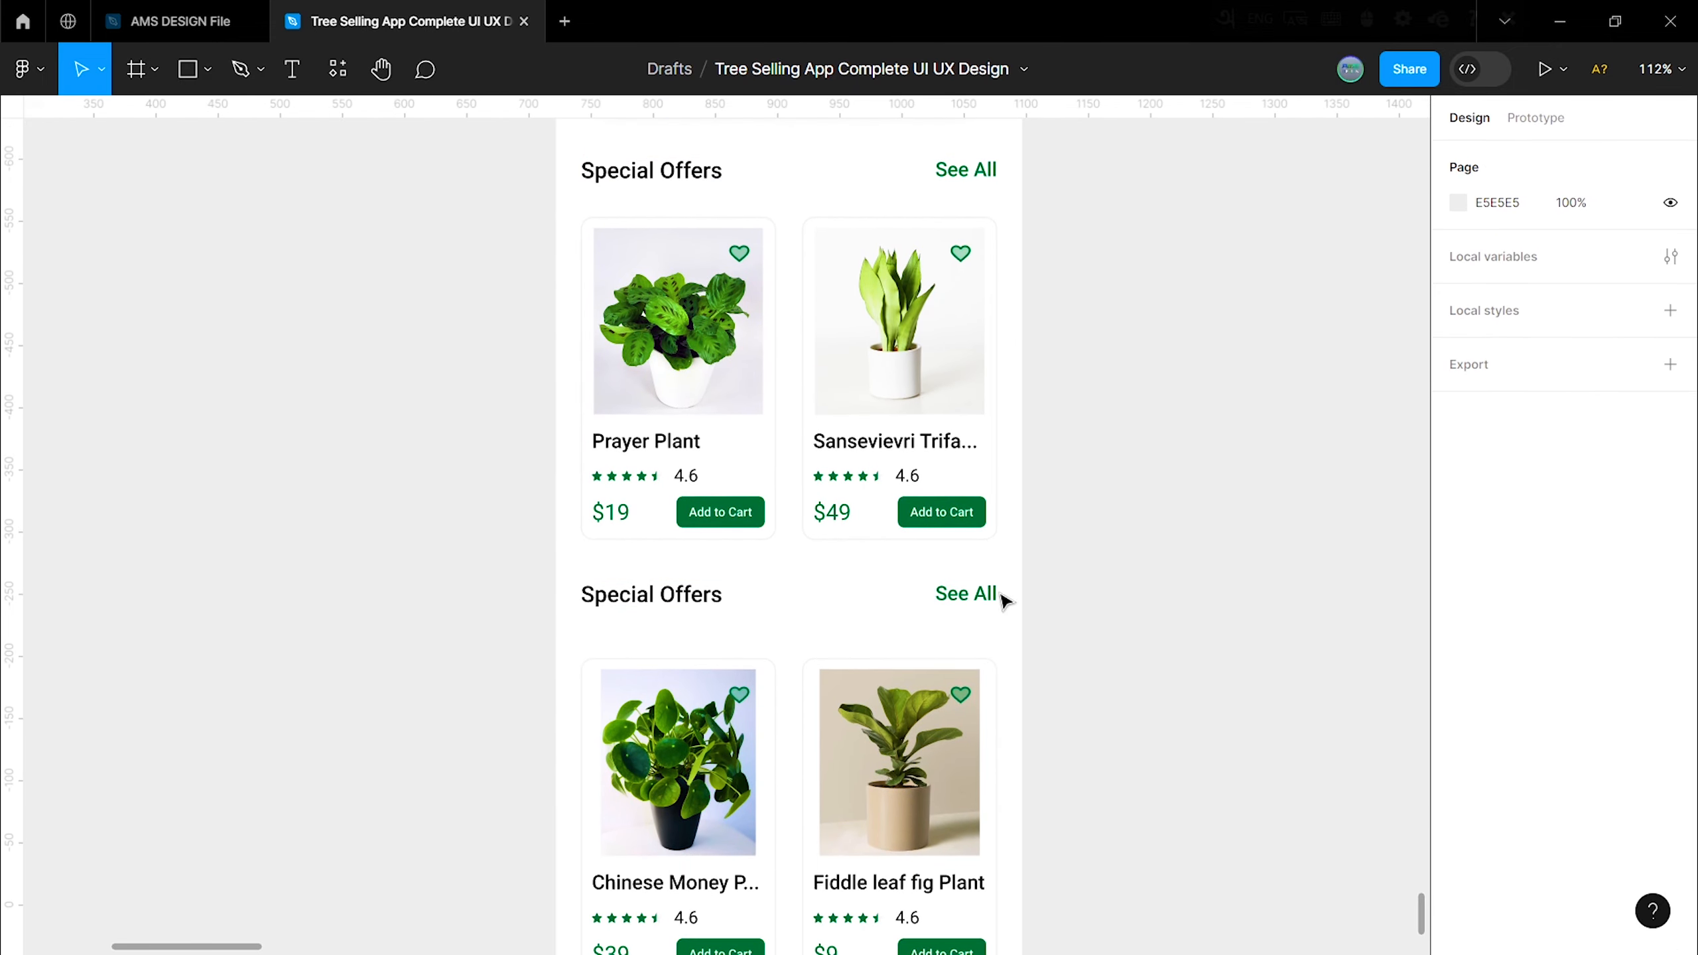
left_click_drag(758, 600, 758, 603)
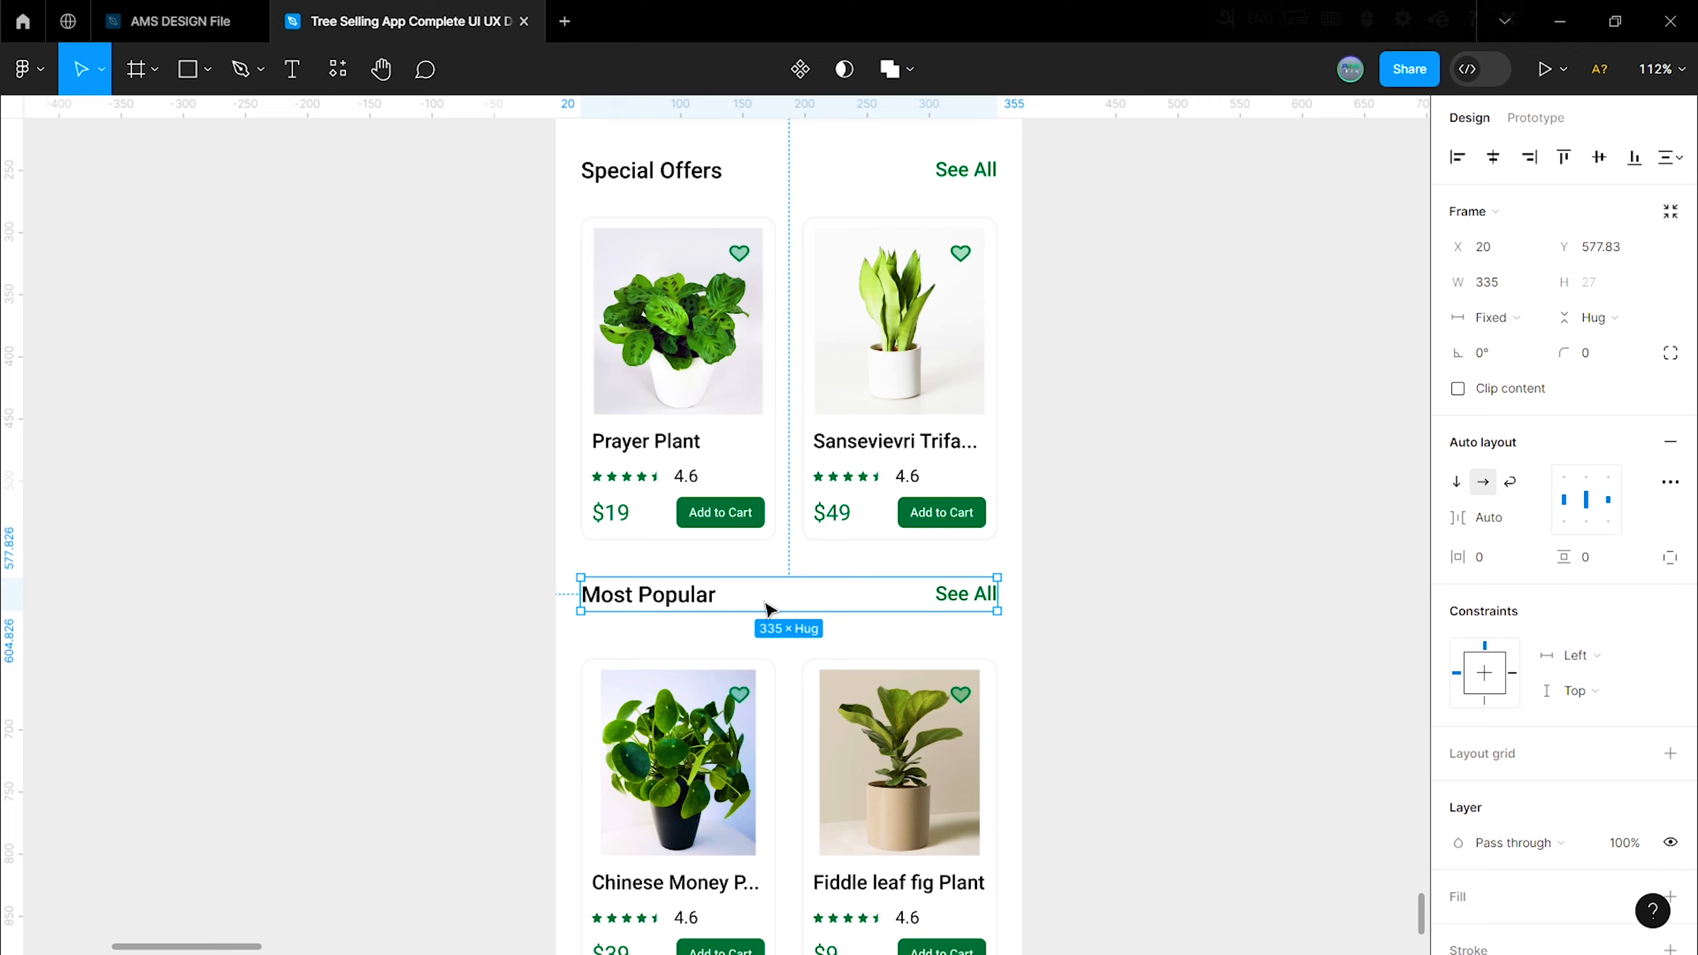
left_click(849, 636)
Step: Set the vertical spacing between the search bar and the Special Offers header to 20
scroll(857, 652, "up", 7)
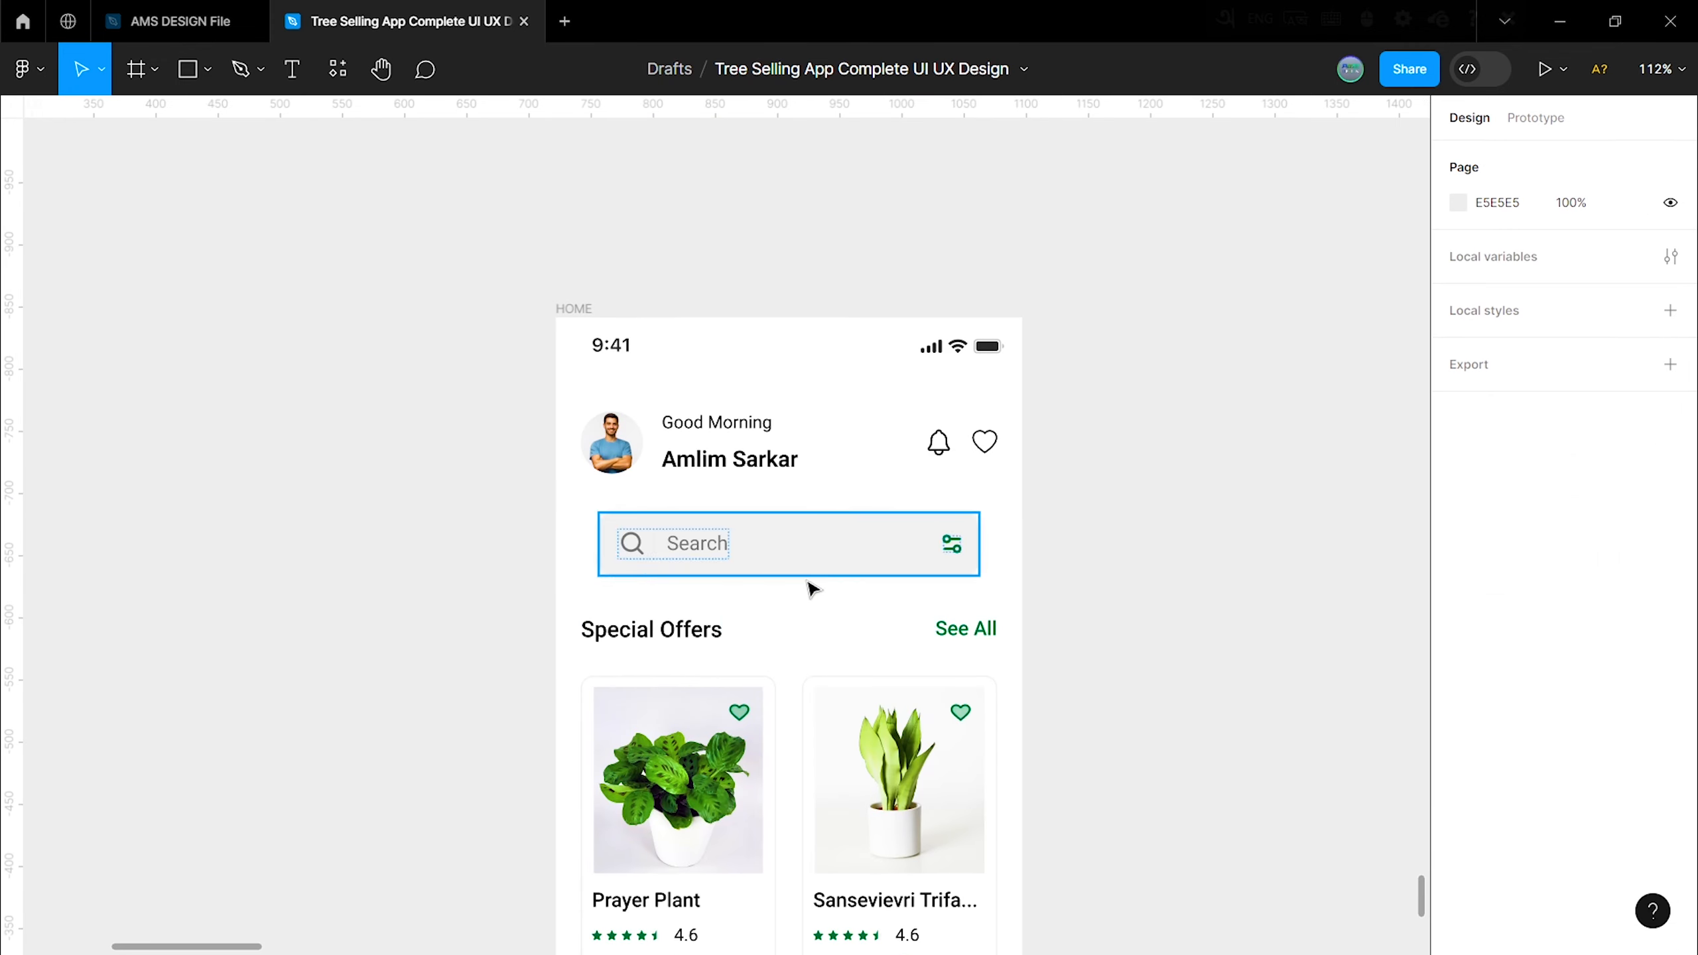
left_click(803, 555)
left_click(802, 629, "shift")
type("20")
key("Return")
left_click(1293, 519)
scroll(1136, 508, "down", 4)
Step: Set the vertical spacing between the Special Offers header and the upper card row to 20
left_click(833, 468)
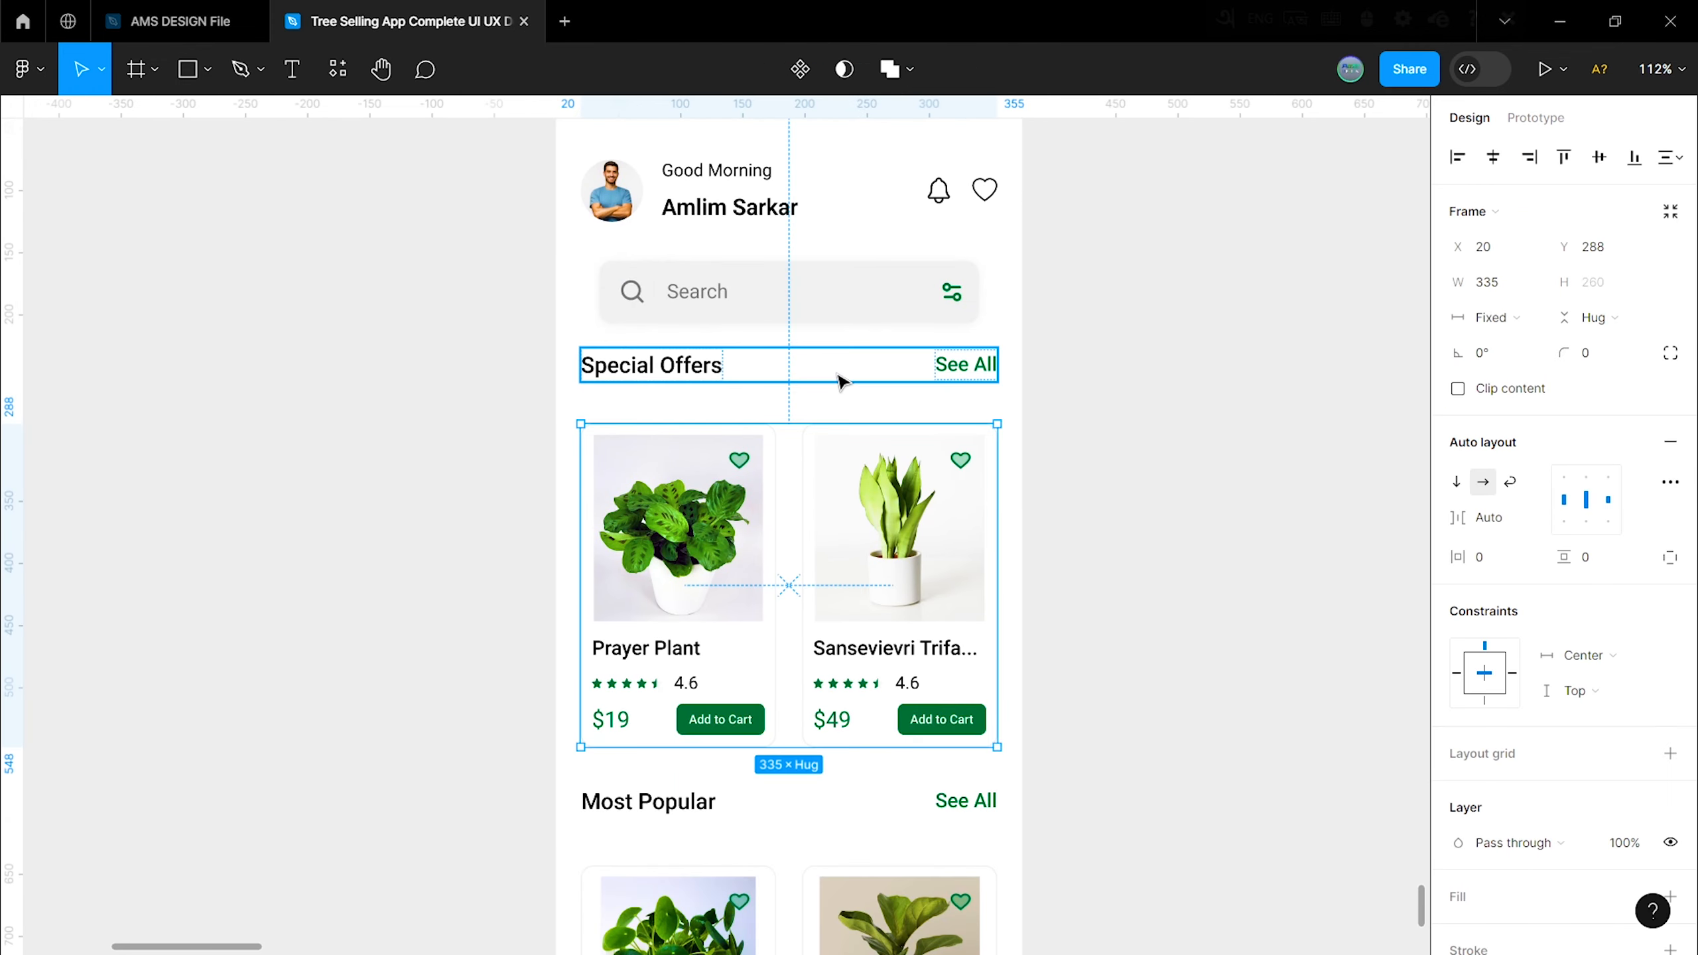
left_click(839, 374, "shift")
left_click(1518, 436)
type("20")
left_click(1171, 495)
Step: Tighten the vertical spacing between the upper card row and the Most Popular header
scroll(1171, 495, "down", 4)
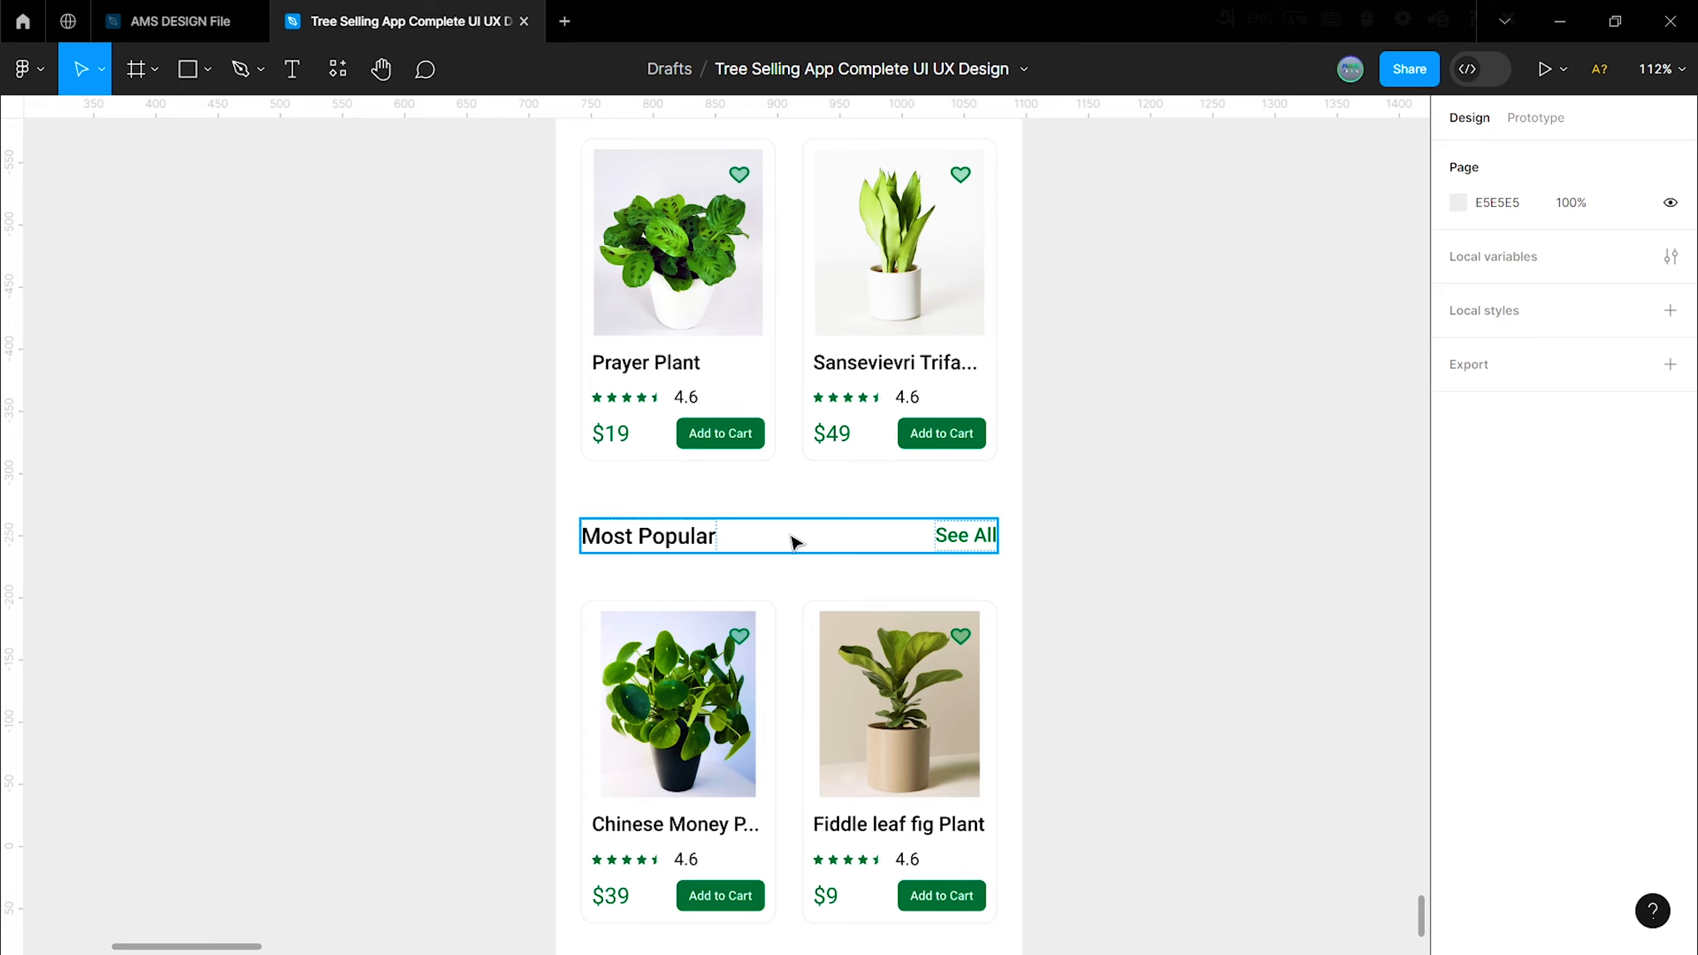
left_click(792, 539)
left_click(790, 428, "shift")
left_click(1492, 426)
left_click(1350, 514)
scroll(1203, 495, "down", 2)
scroll(713, 372, "down", 3)
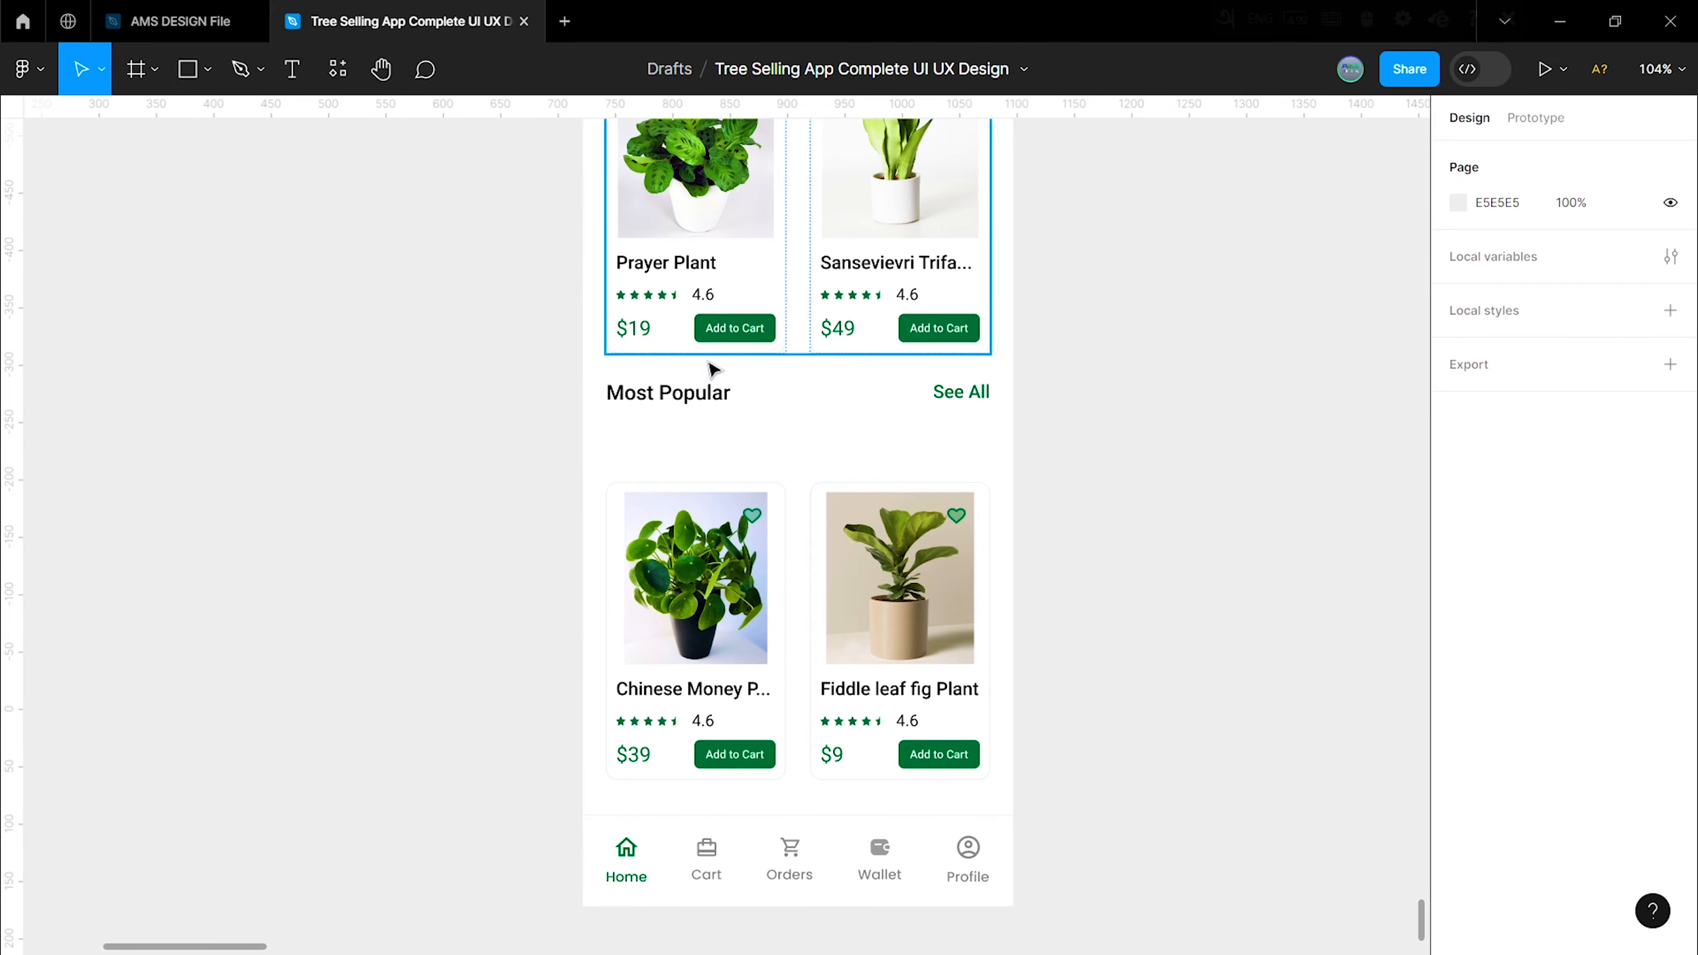
Step: Add an "All" label below Most Popular in an auto layout frame 30 high, with horizontal padding 15 and vertical padding 8
scroll(676, 462, "up", 5)
key("t")
left_click(588, 413)
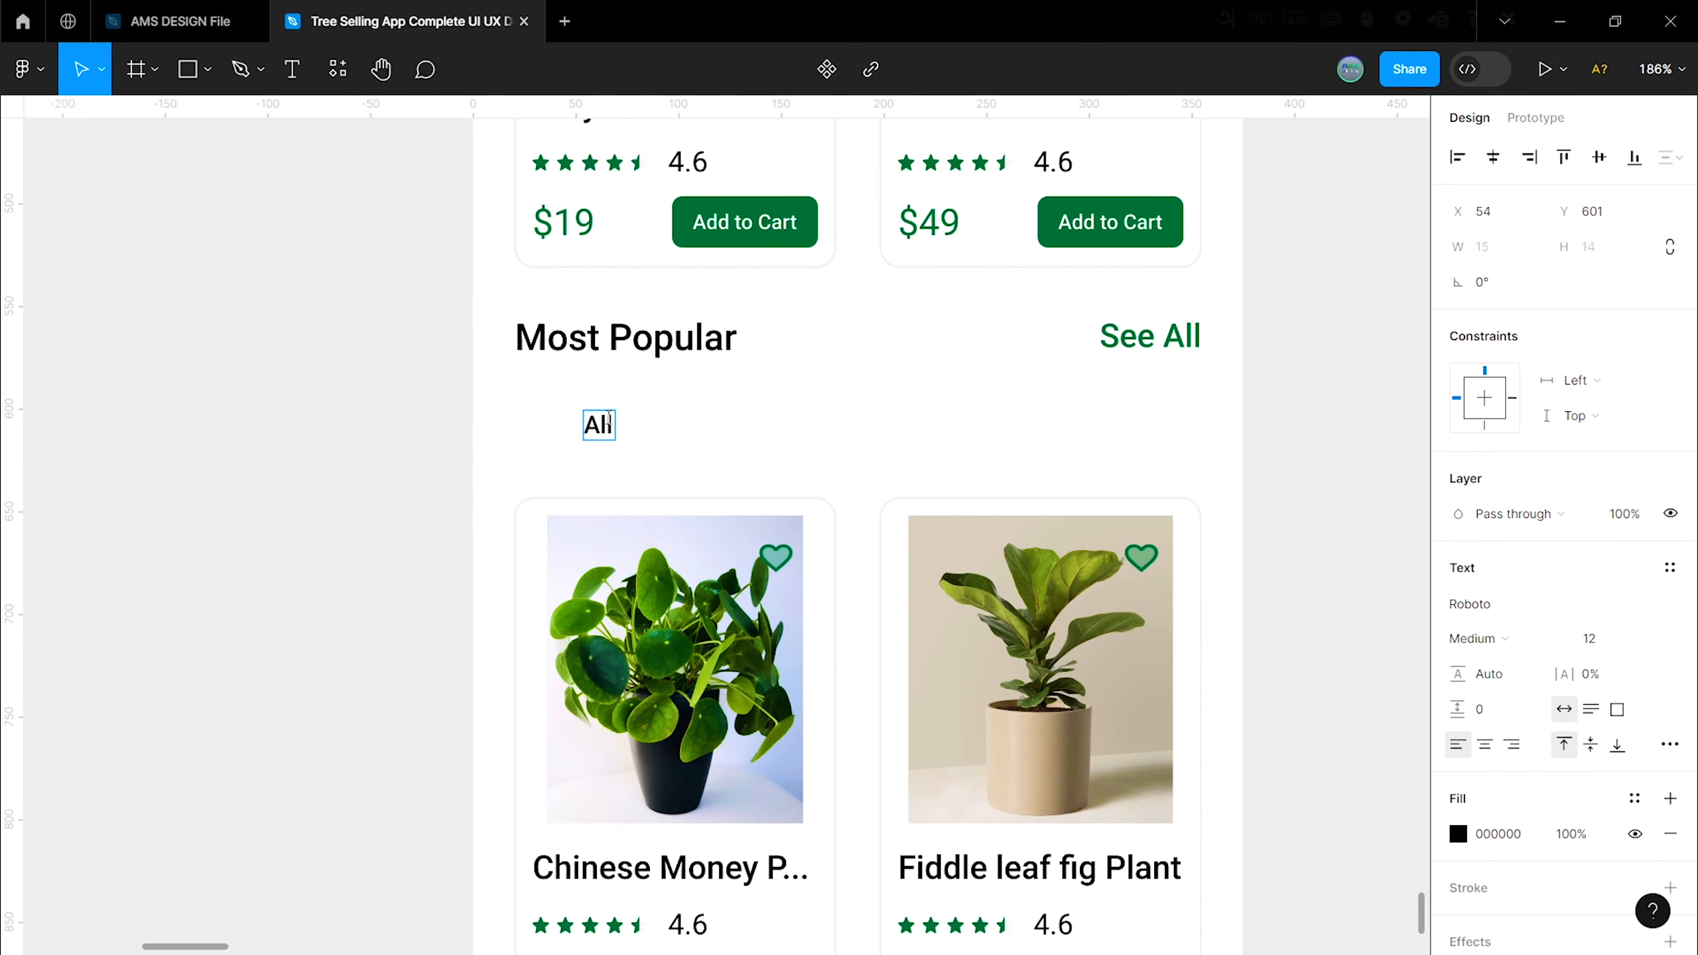
key("shift+a")
left_click(1605, 283)
type("30")
left_click(1600, 568)
type("8")
left_click(1301, 630)
Step: Round the All chip's corners to 20 and give it a green 007336 fill
left_click(615, 420)
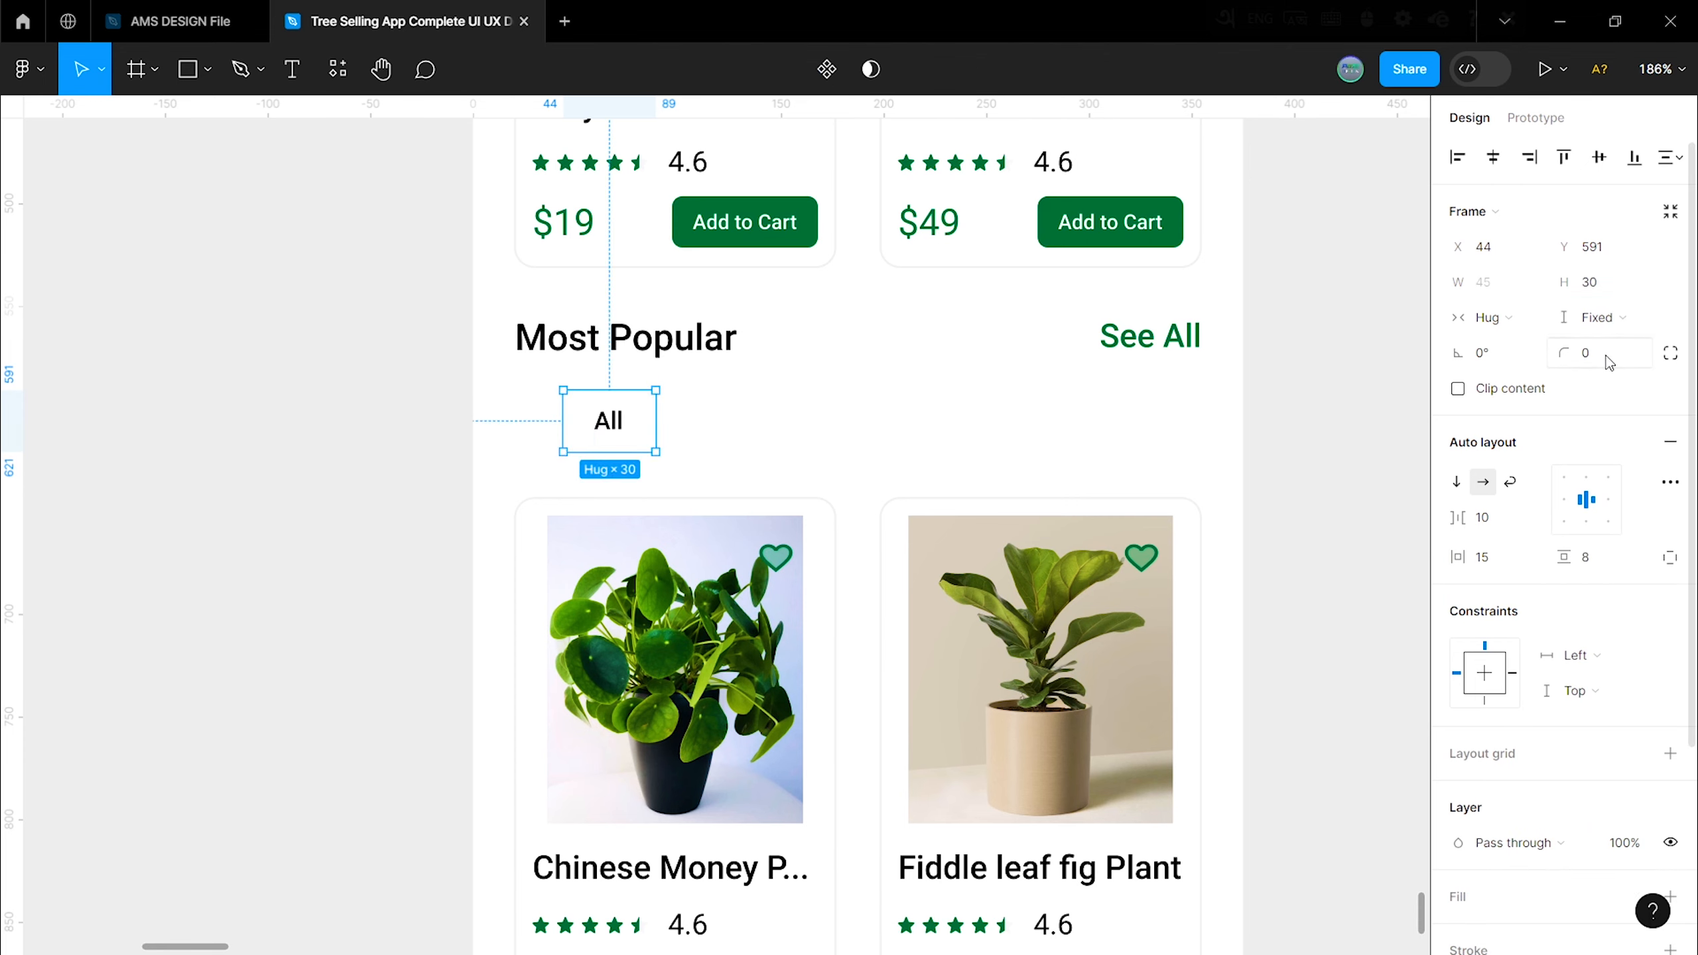
left_click(1322, 432)
left_click(621, 418)
scroll(1631, 677, "down", 4)
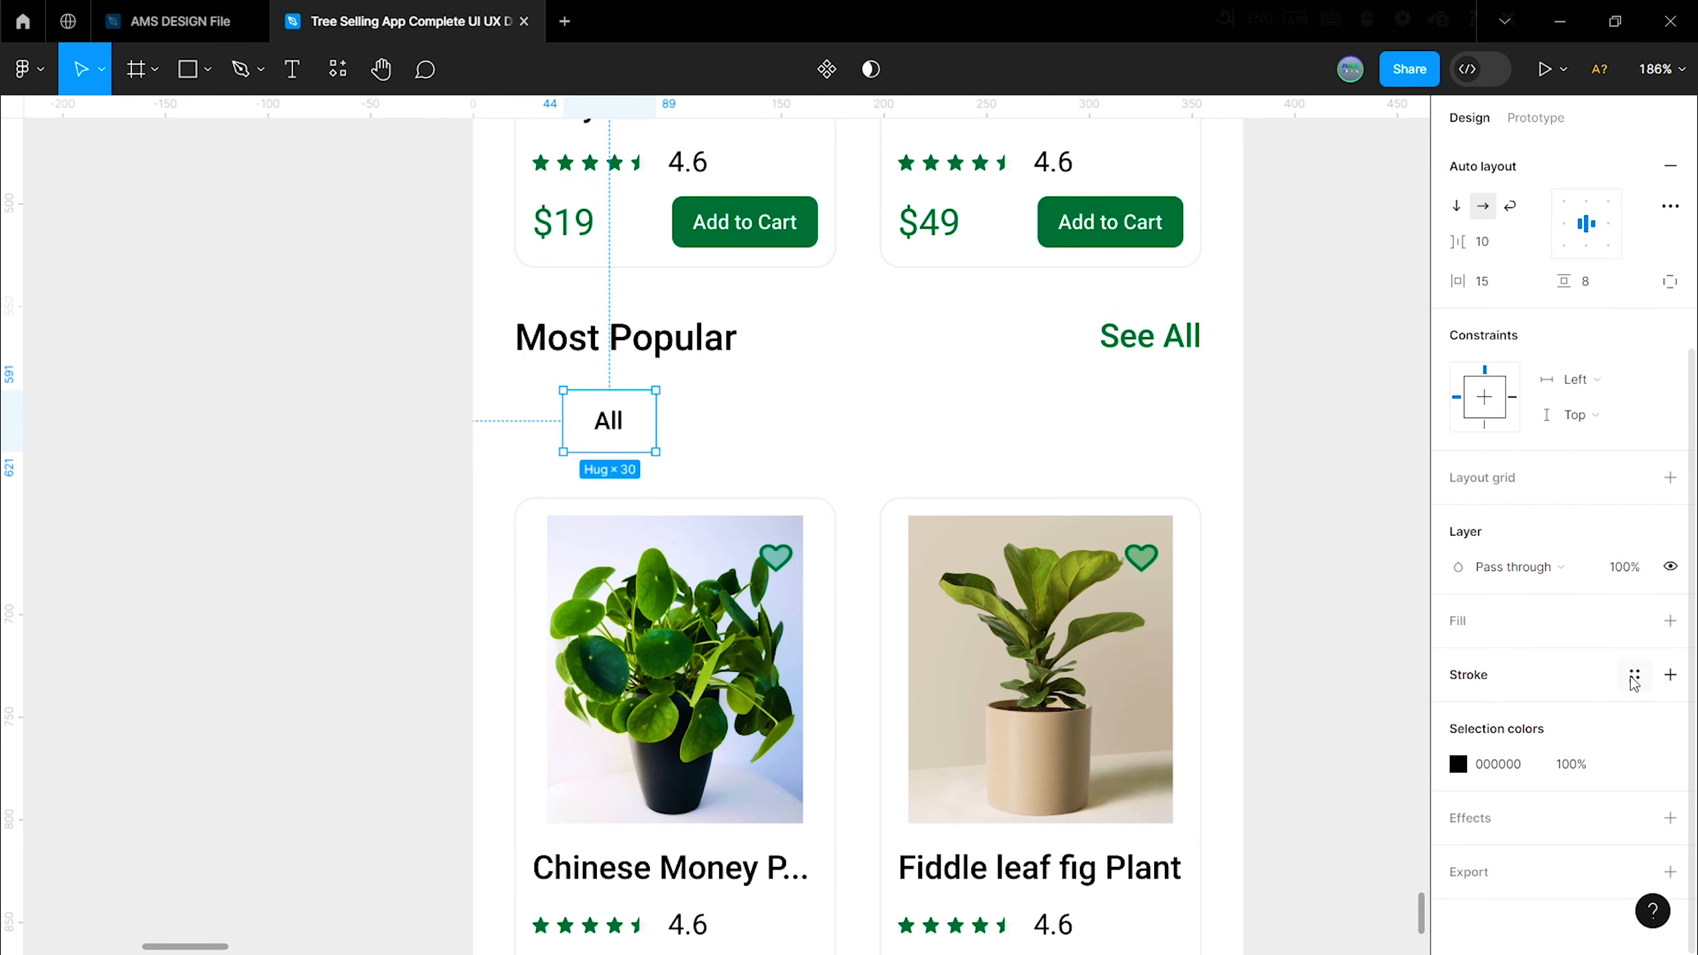
left_click(1670, 621)
left_click(1459, 656)
left_click(1200, 838)
left_click(747, 409)
Step: Change the All chip's label color to white FFFFFF
double_click(608, 420)
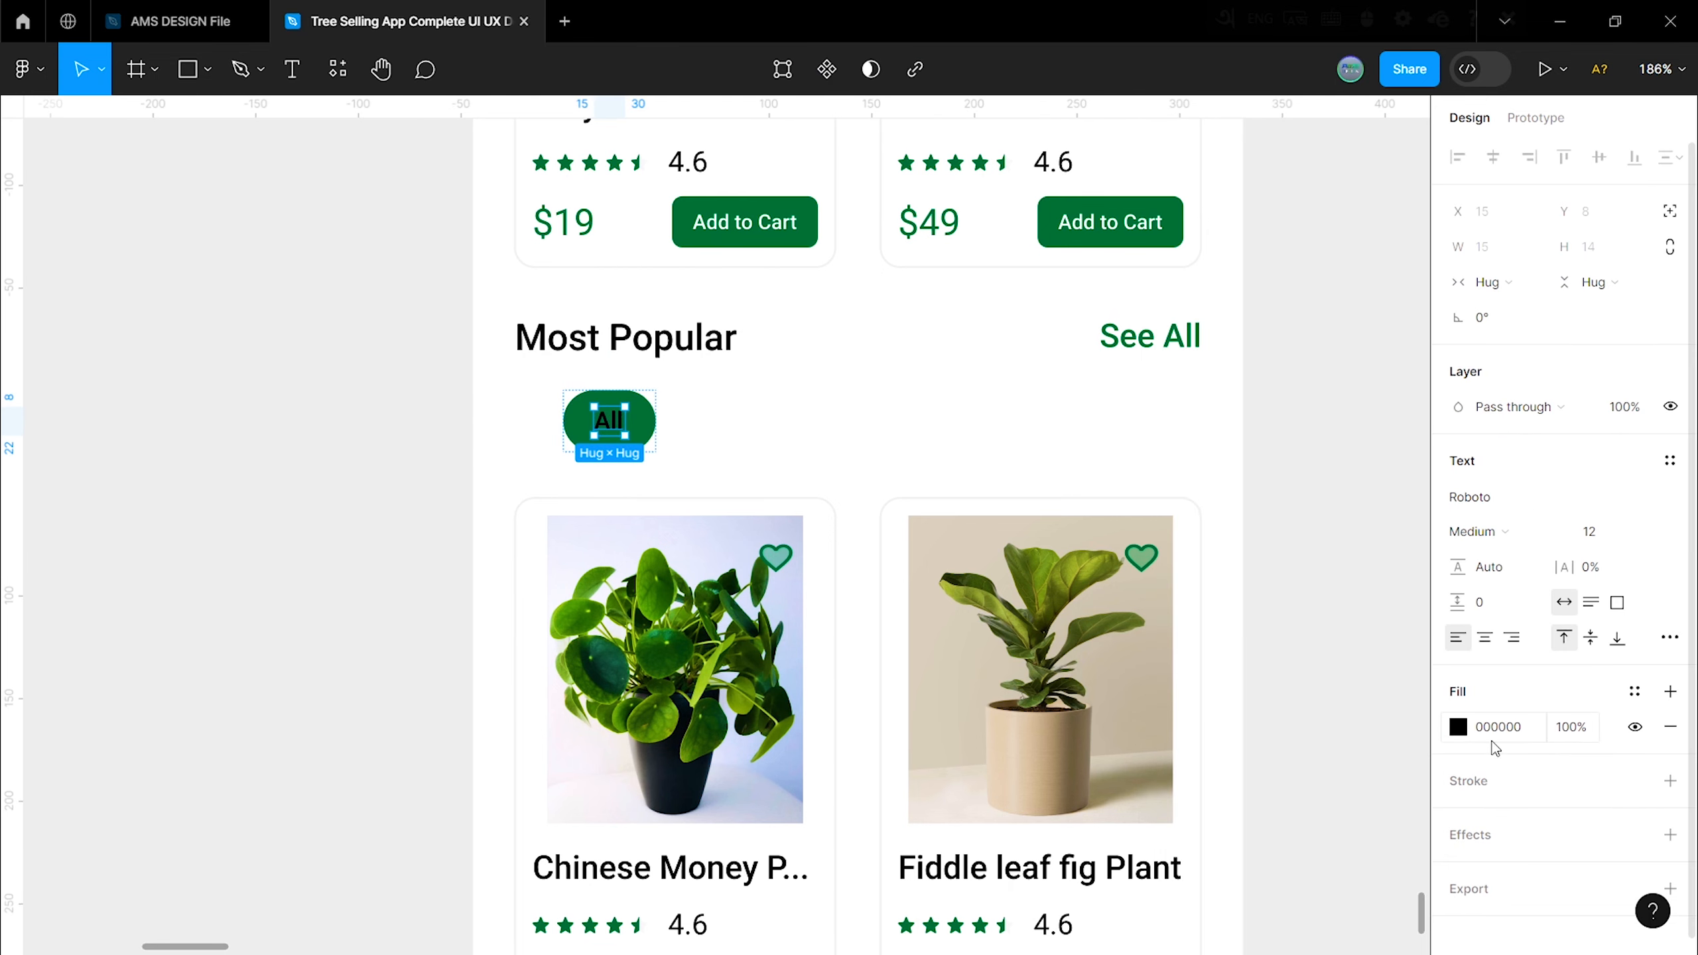
left_click(1459, 727)
left_click(1219, 838)
left_click(808, 285)
Step: Duplicate the All chip beside the original and change the copy's label to Monstera
scroll(808, 282, "up", 3)
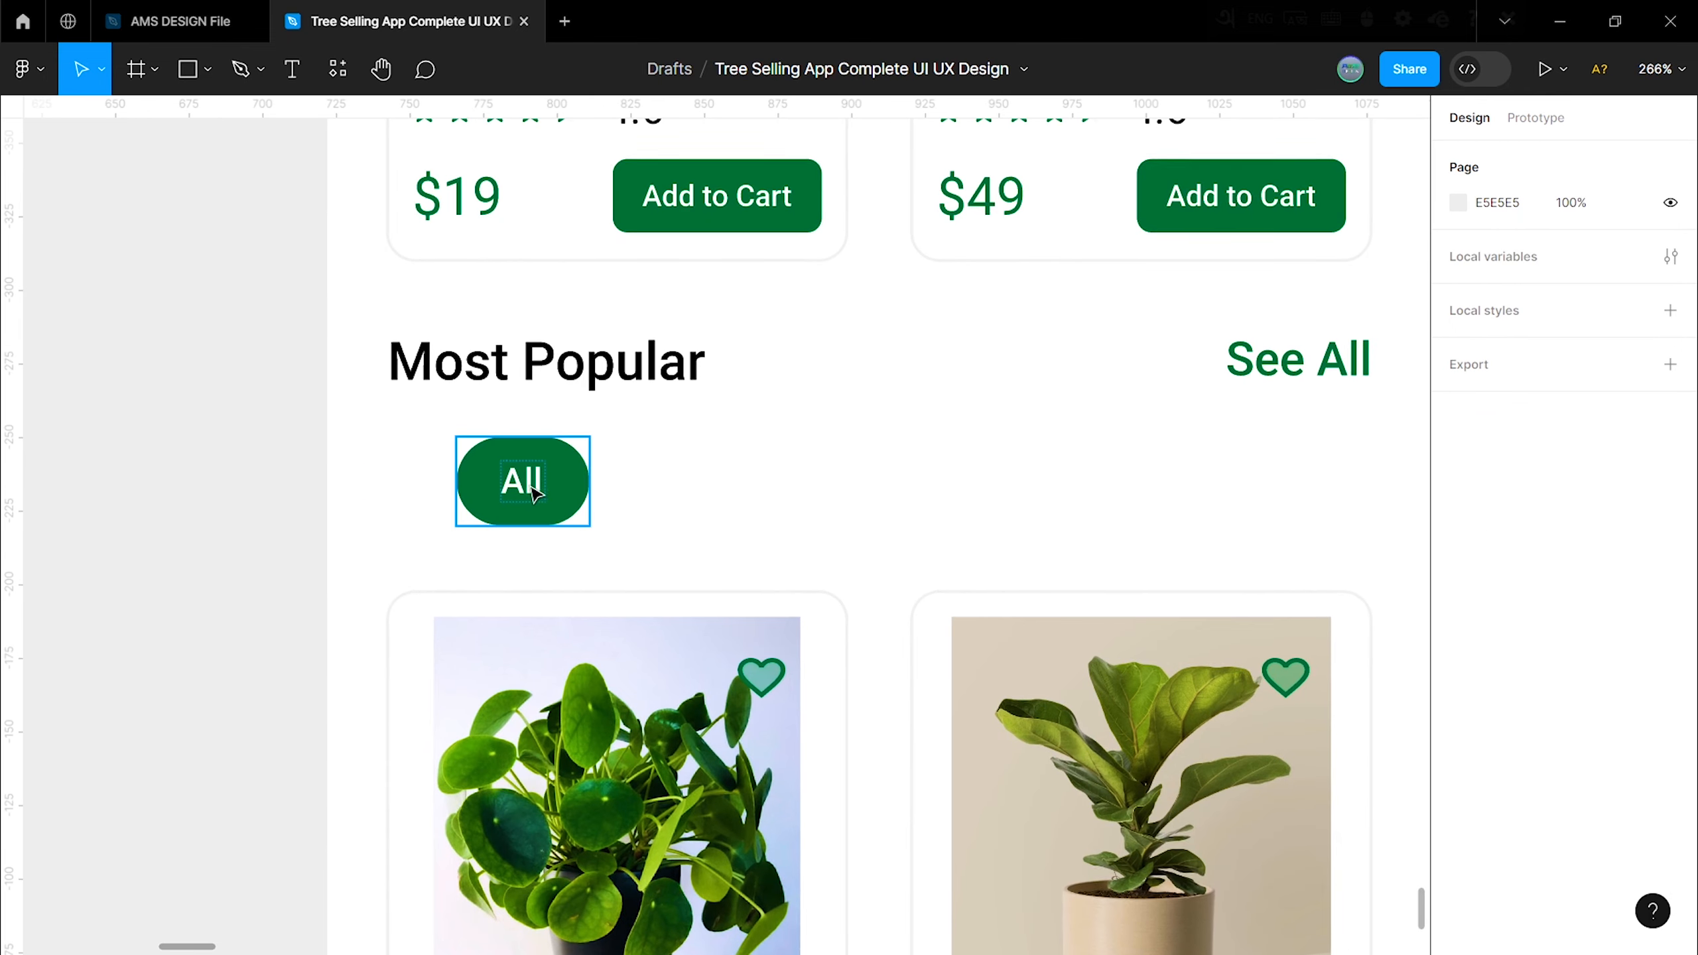
left_click_drag(533, 482, 693, 476)
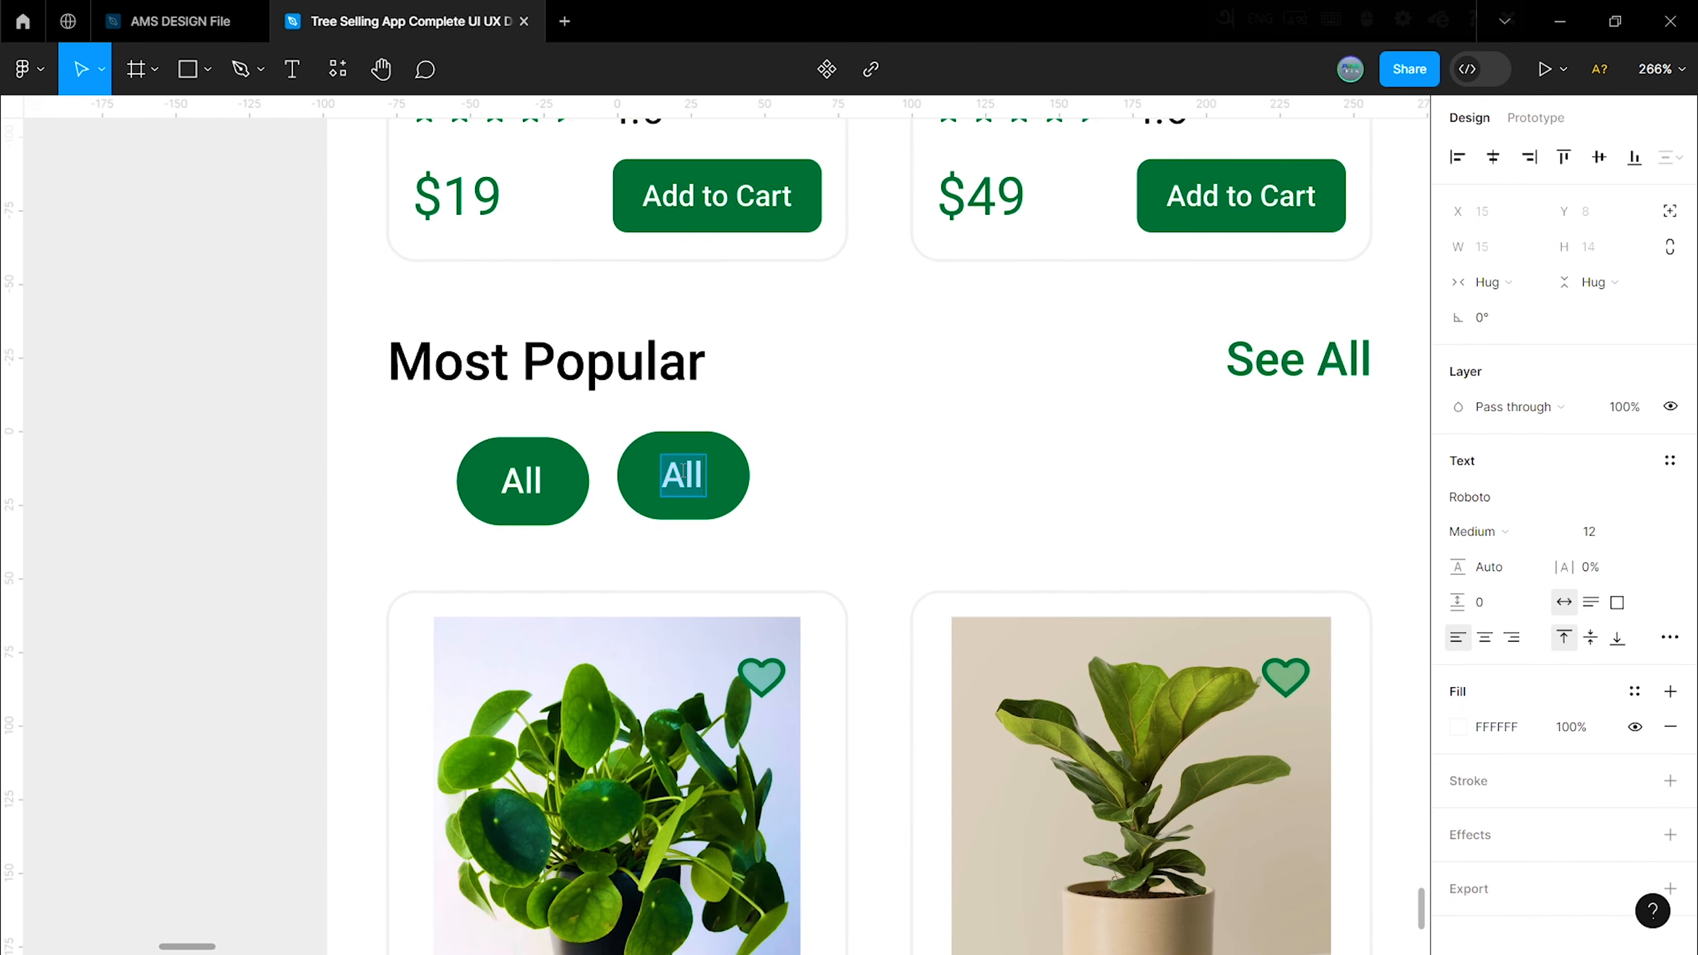
type("Monstera")
key("Escape")
key("Escape")
Step: Add an inside stroke of 1.5 in green 007336 to the Monstera chip
scroll(1565, 469, "down", 3)
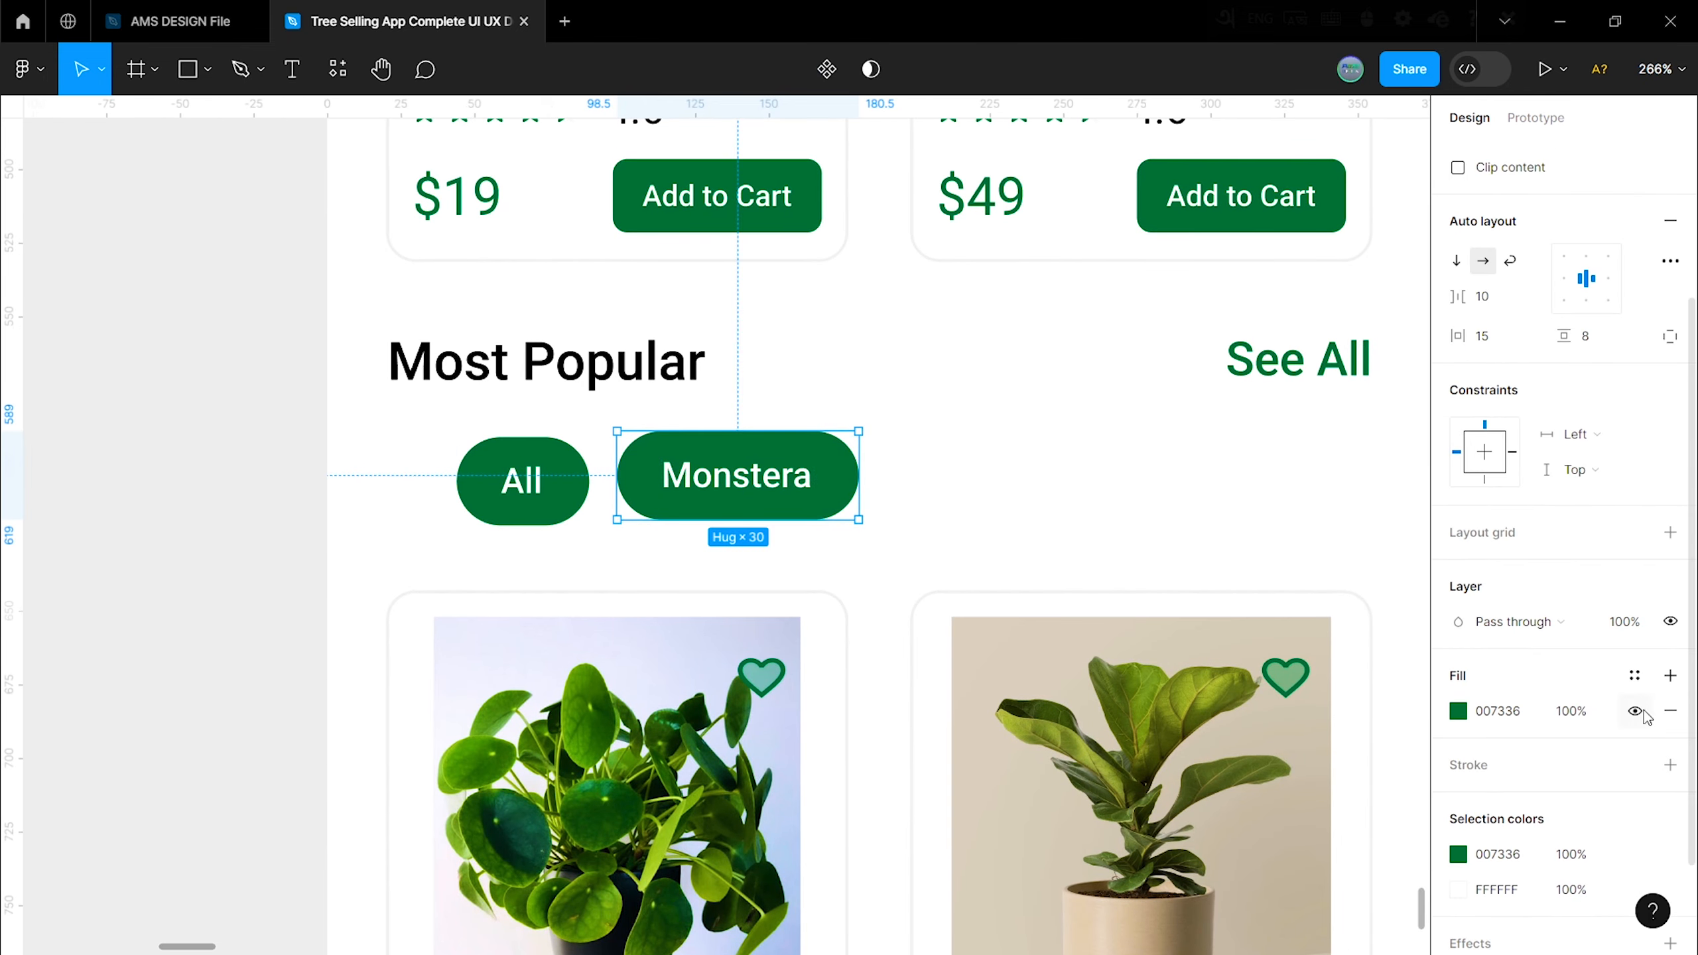
left_click(1670, 764)
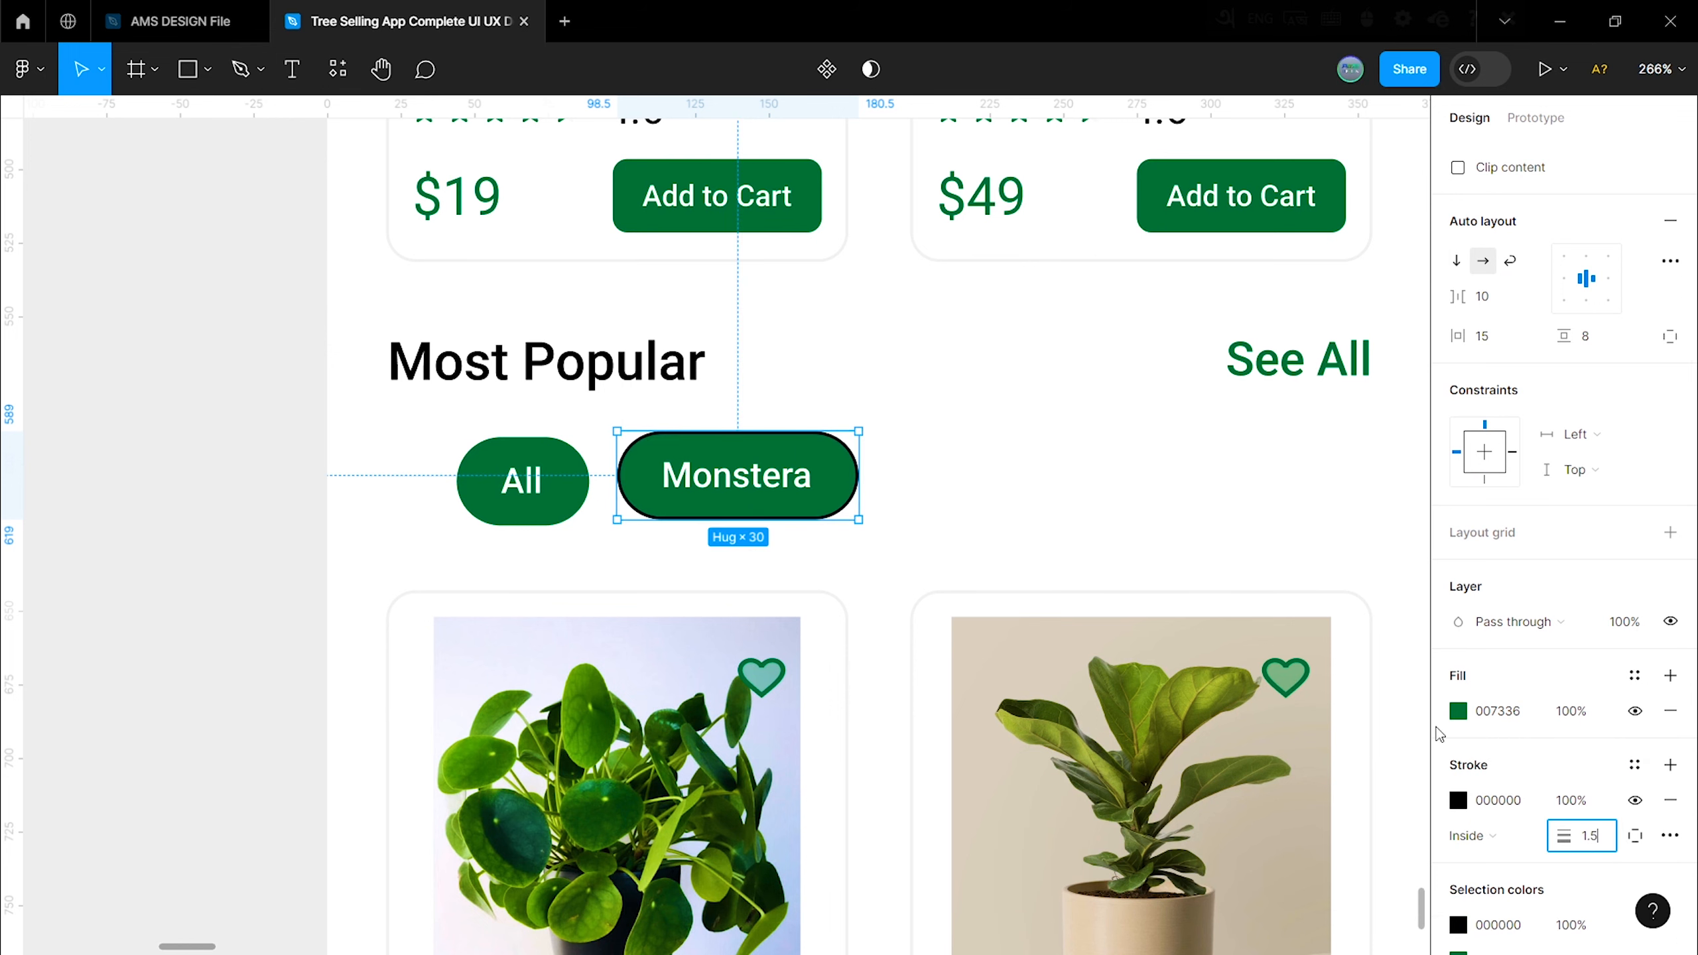
left_click(1458, 711)
Step: Change the Monstera label color to green 007336 and remove the chip's fill
double_click(739, 475)
left_click(1458, 712)
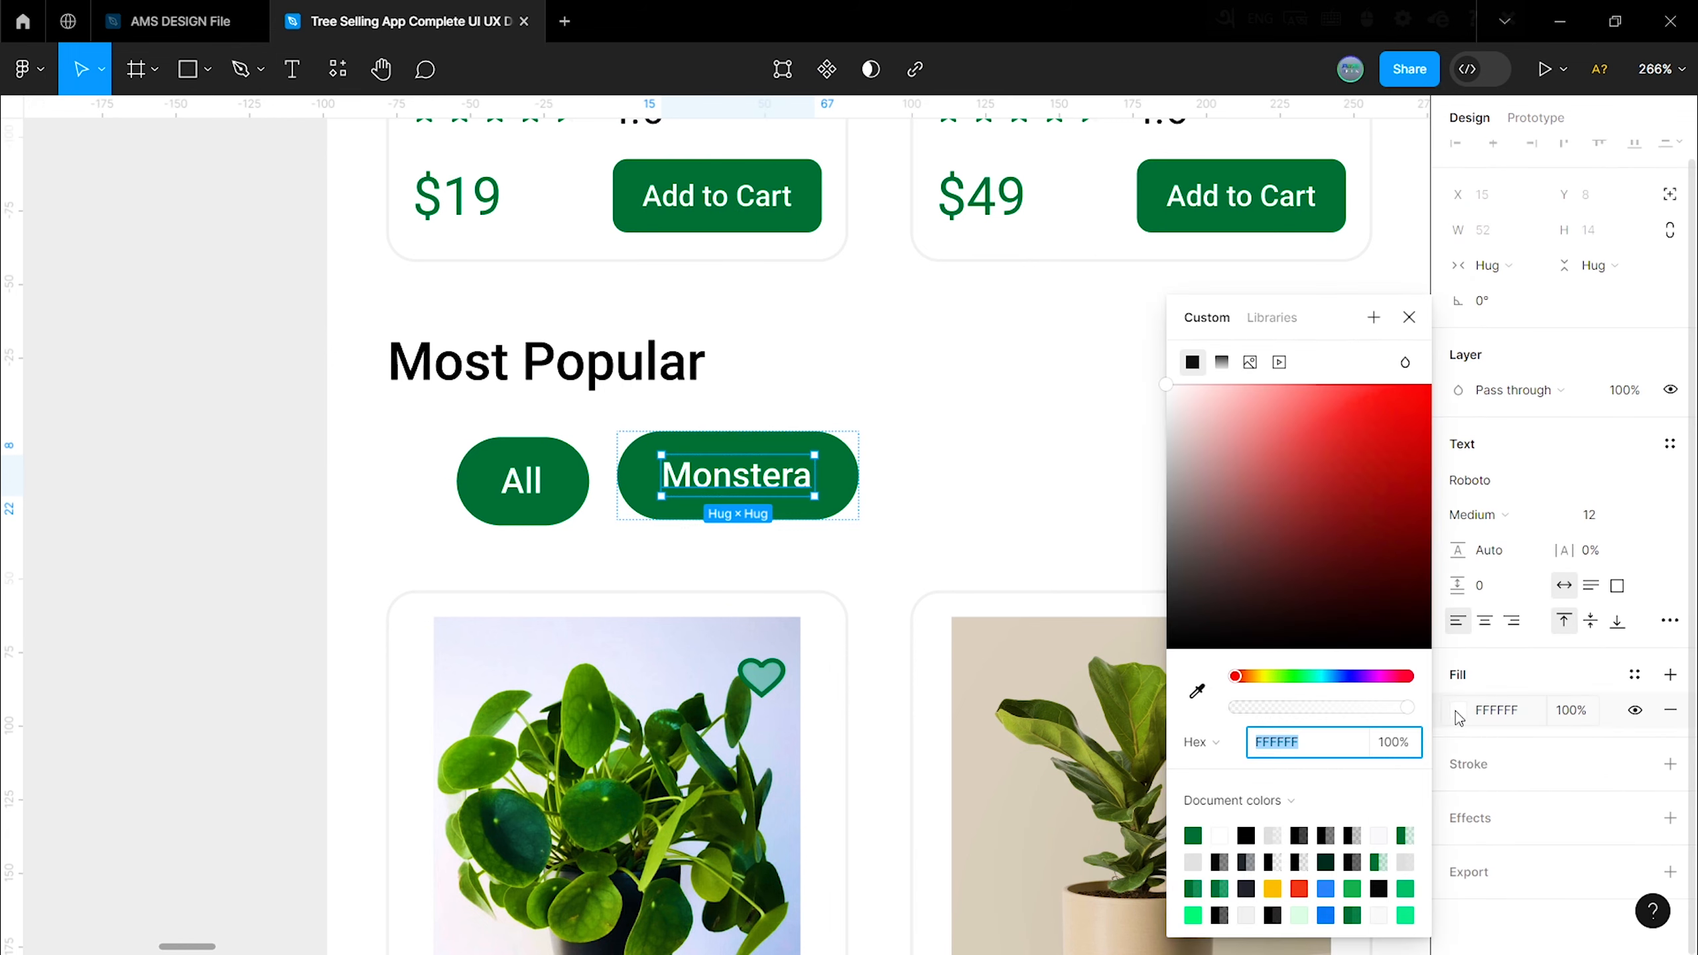
left_click(1194, 833)
left_click(1037, 552)
left_click(839, 485)
scroll(1538, 683, "down", 5)
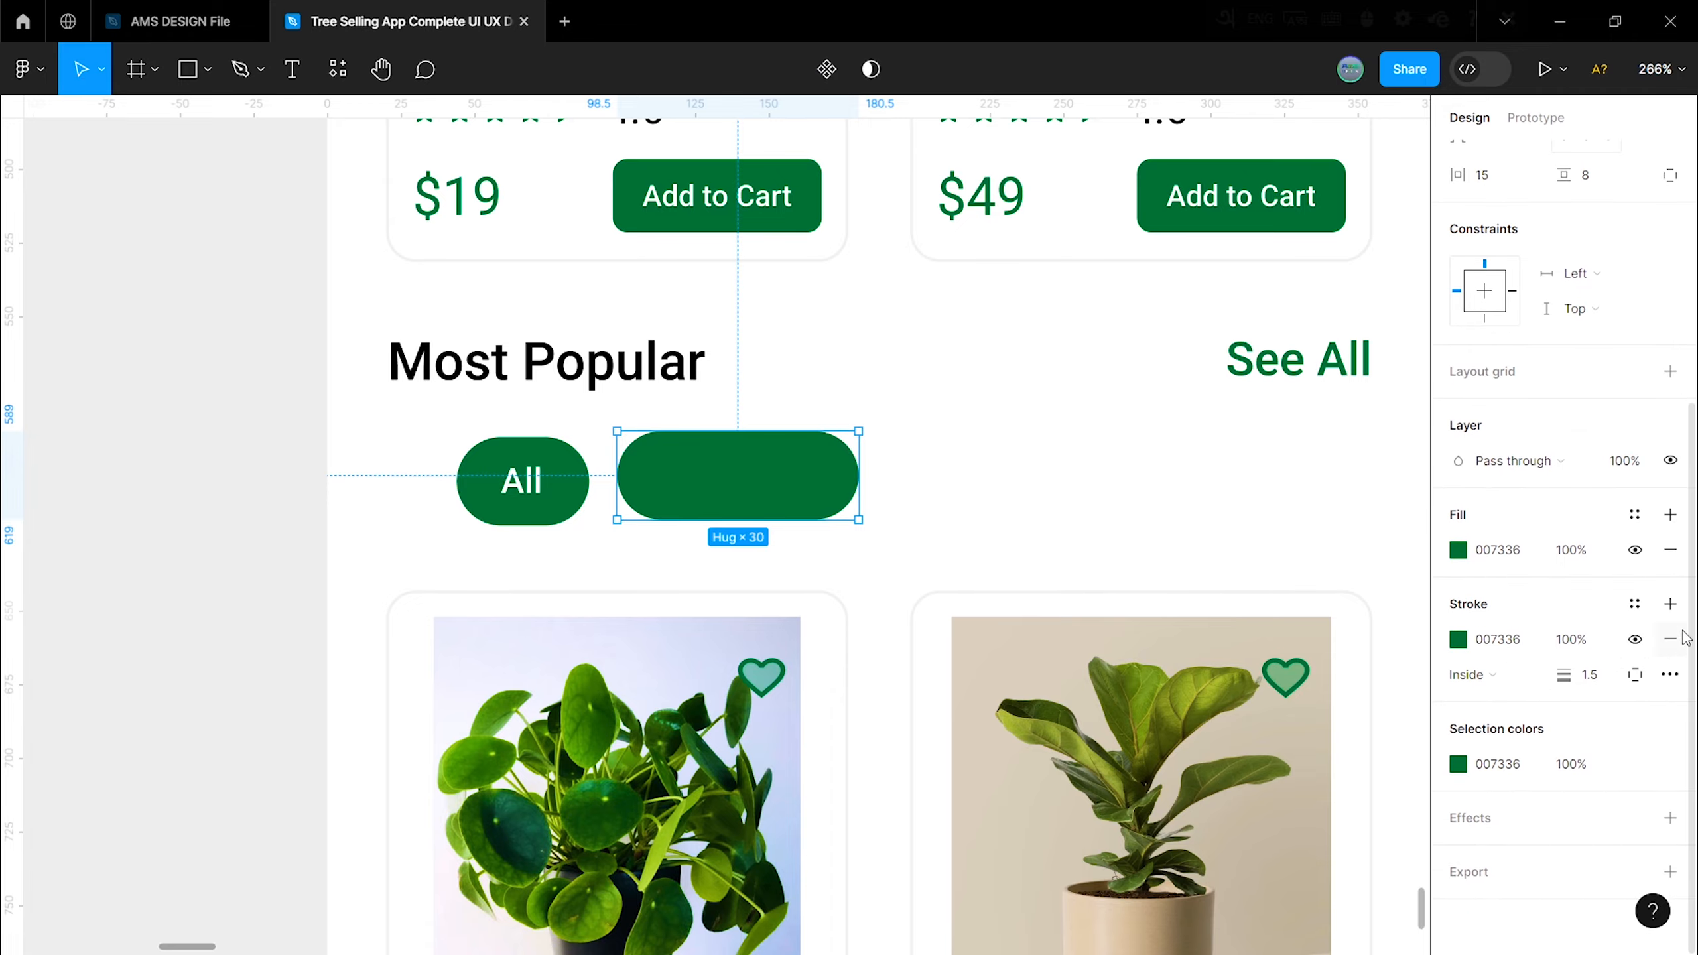
left_click(1670, 550)
key("Escape")
Step: Duplicate the Monstera chip to its right and change the copy's label to Aloe
scroll(1042, 557, "down", 5)
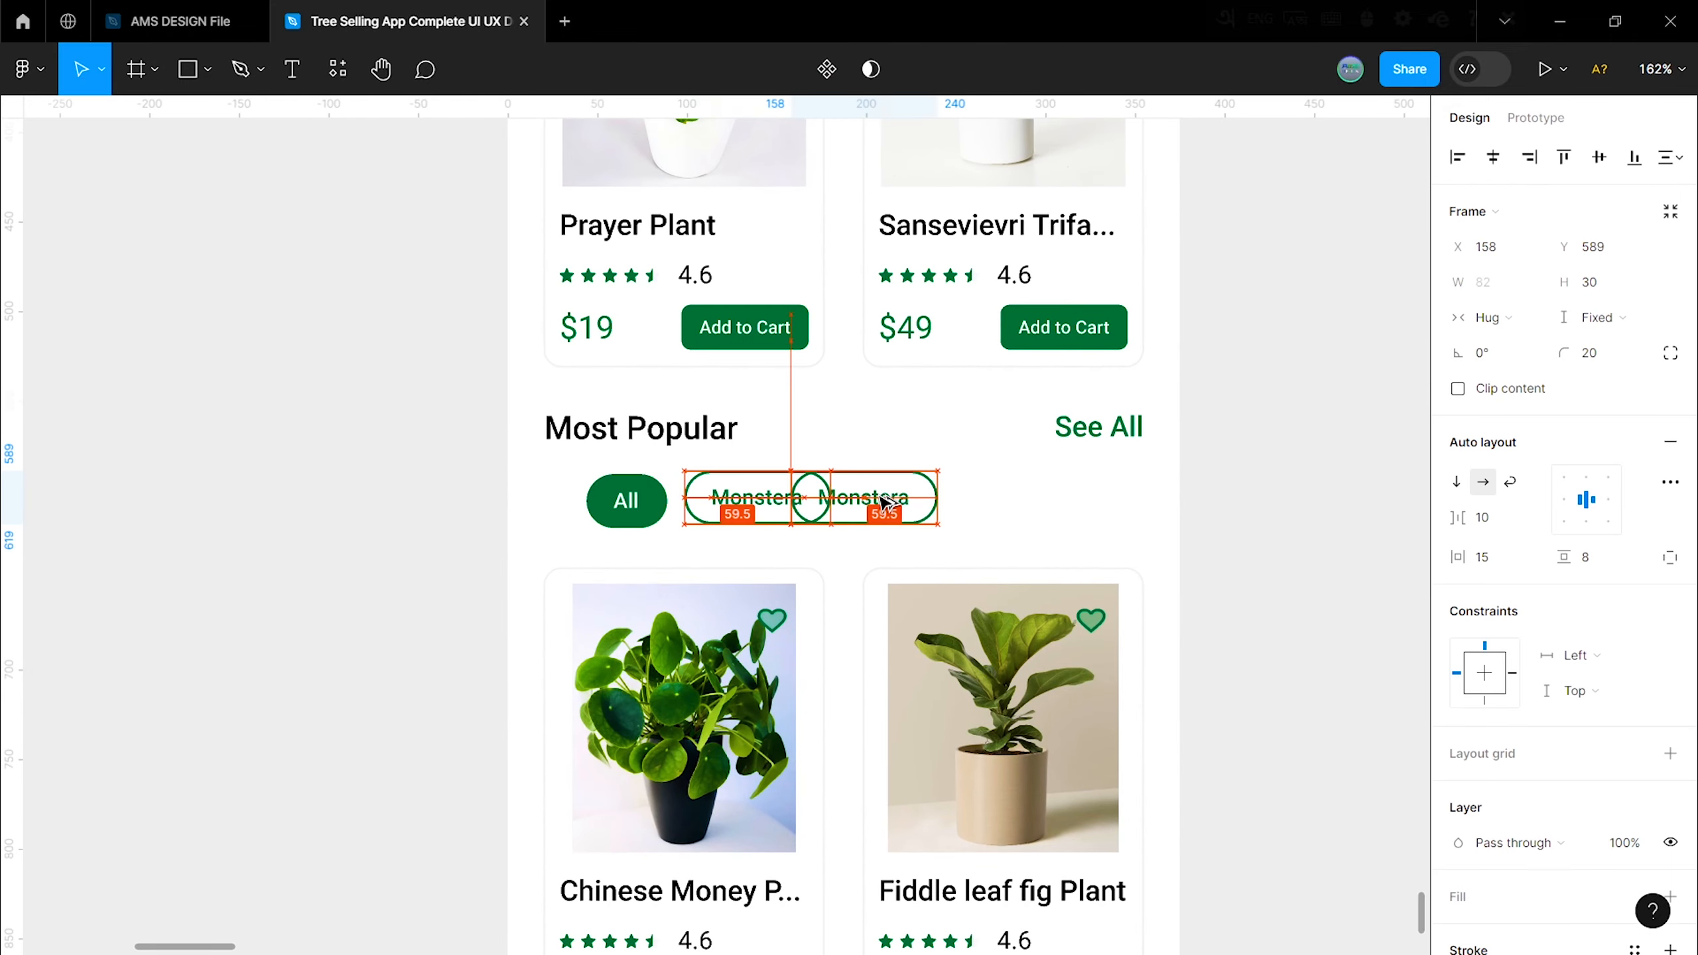
left_click_drag(849, 501, 933, 503)
left_click(379, 520)
key("ctrl+minus")
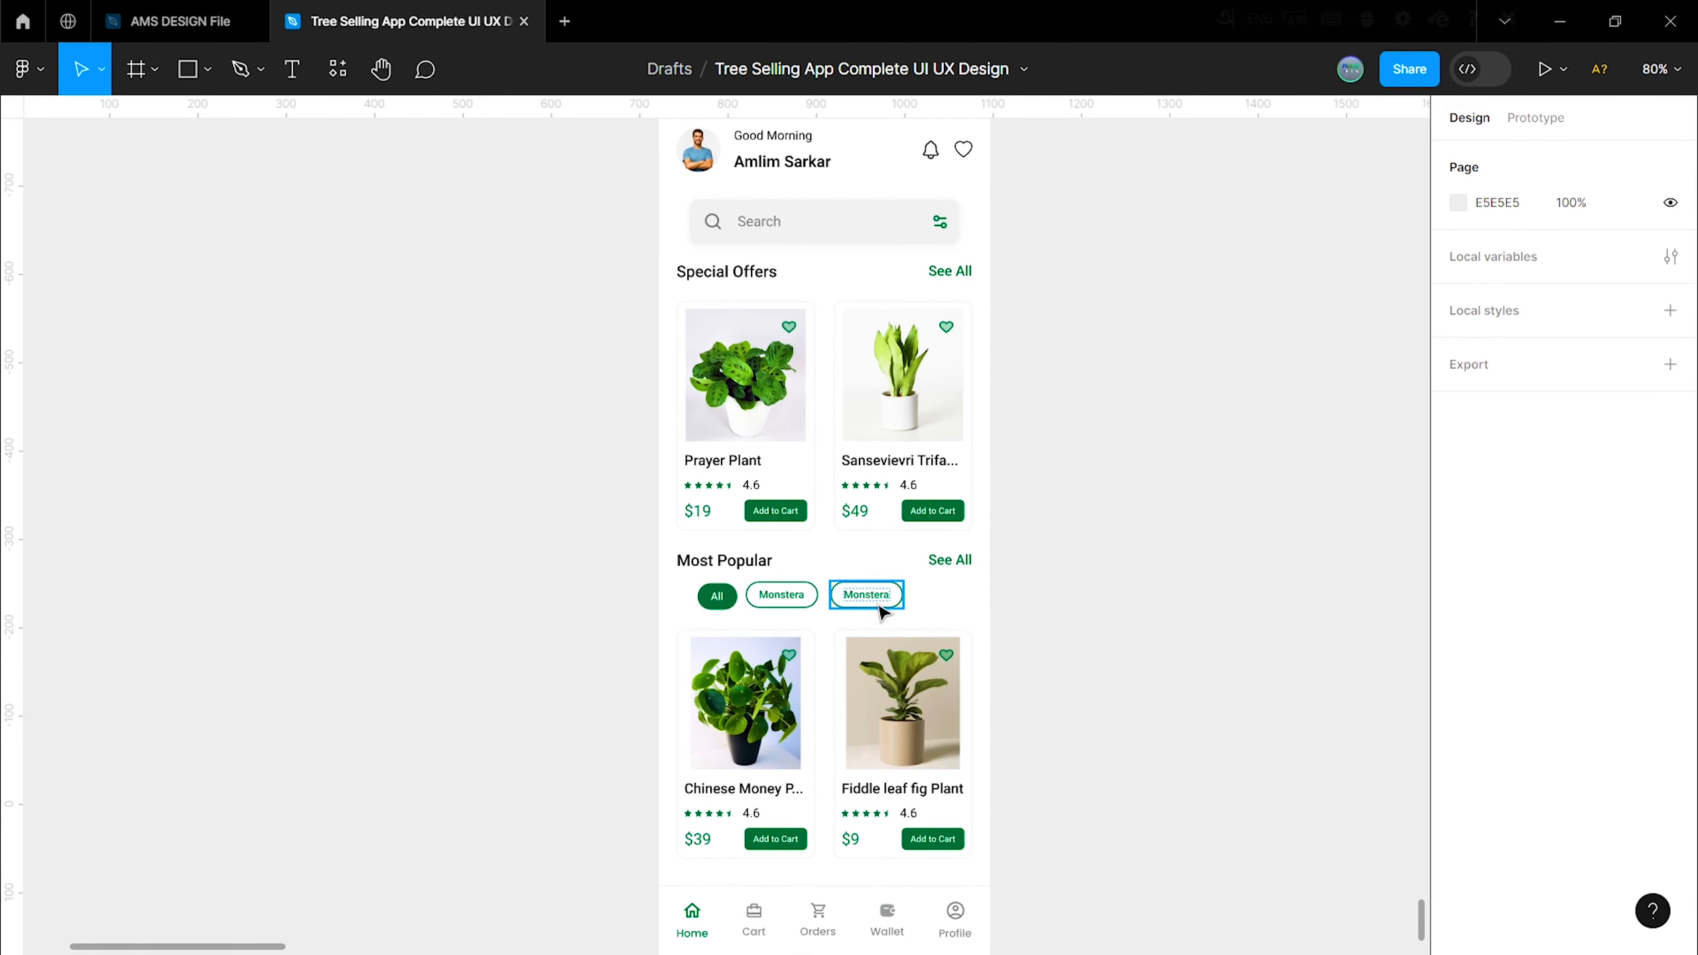
double_click(875, 597)
left_click(921, 616)
Step: Duplicate the Aloe chip to its right and change the copy's label to Palm
scroll(921, 614, "up", 3)
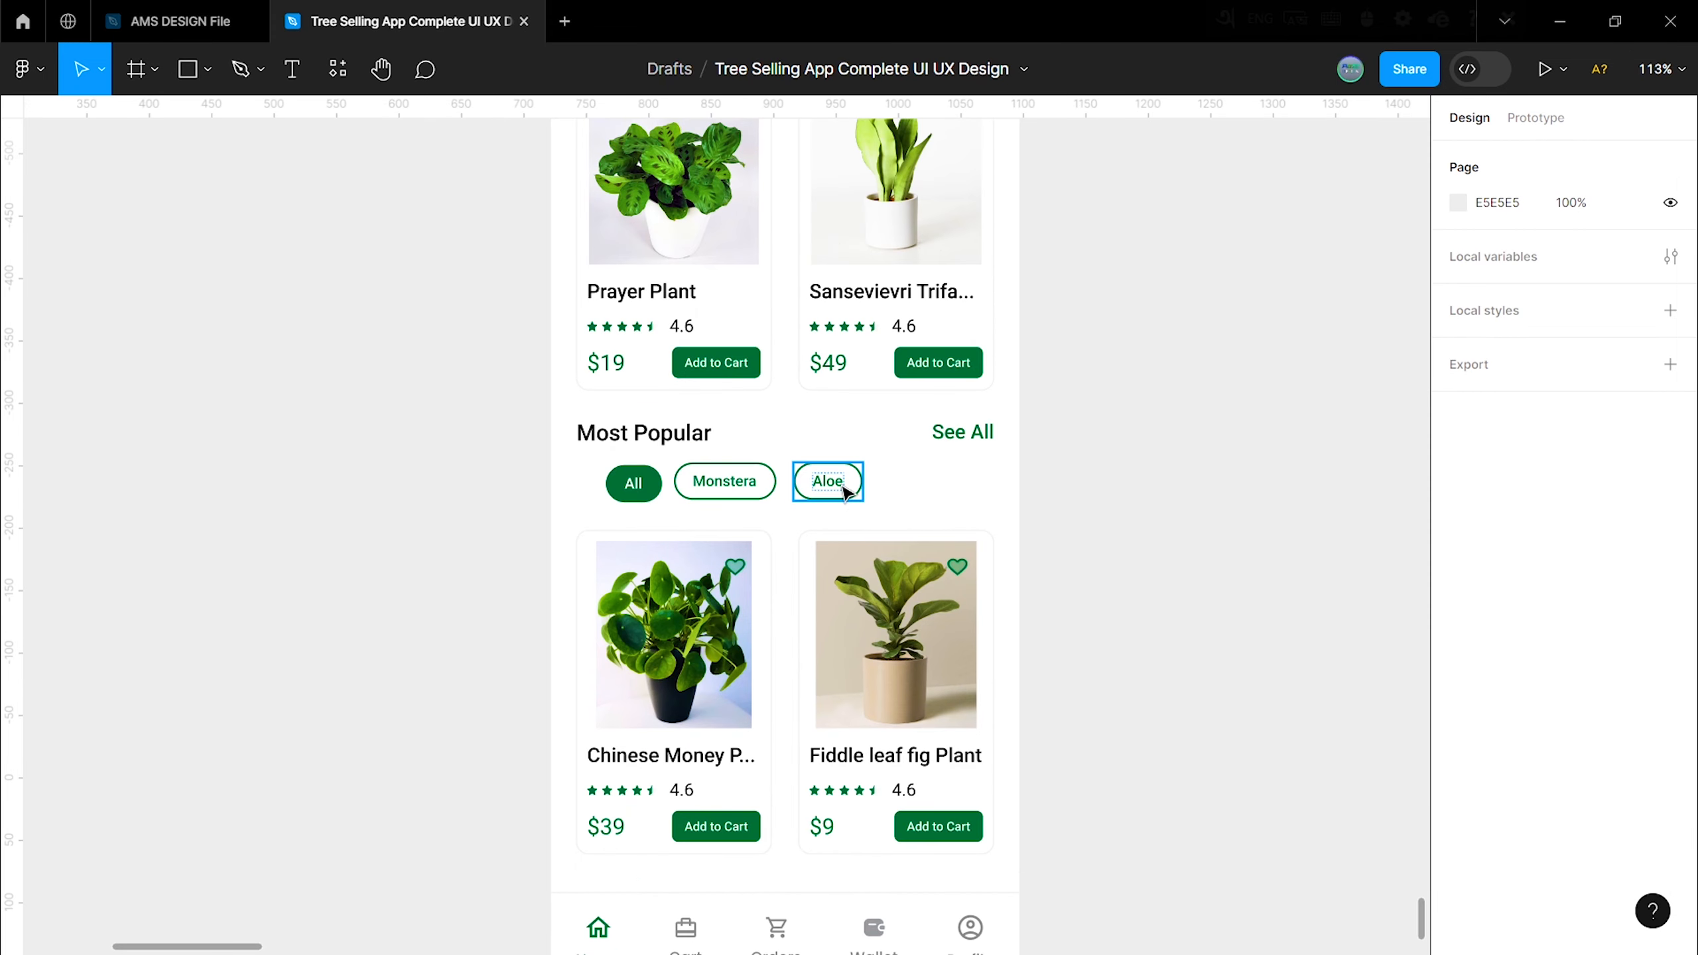
left_click_drag(842, 481, 934, 486)
double_click(929, 481)
right_click(912, 476)
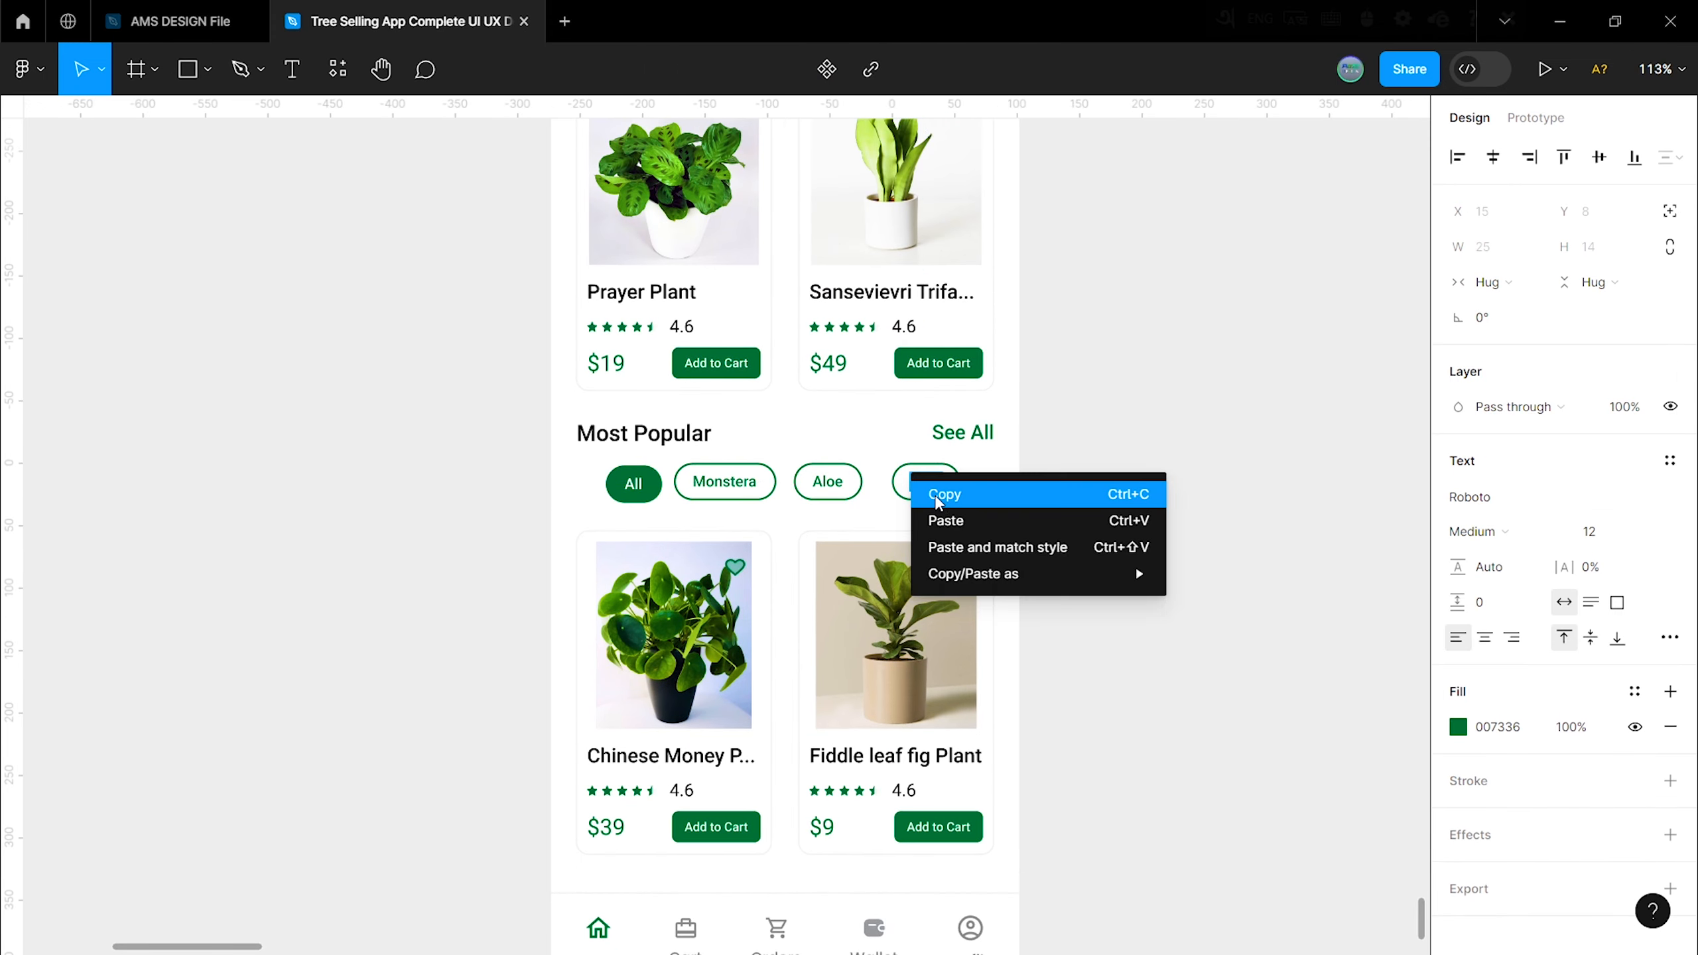
left_click(897, 480)
type("Palm")
left_click(1020, 504)
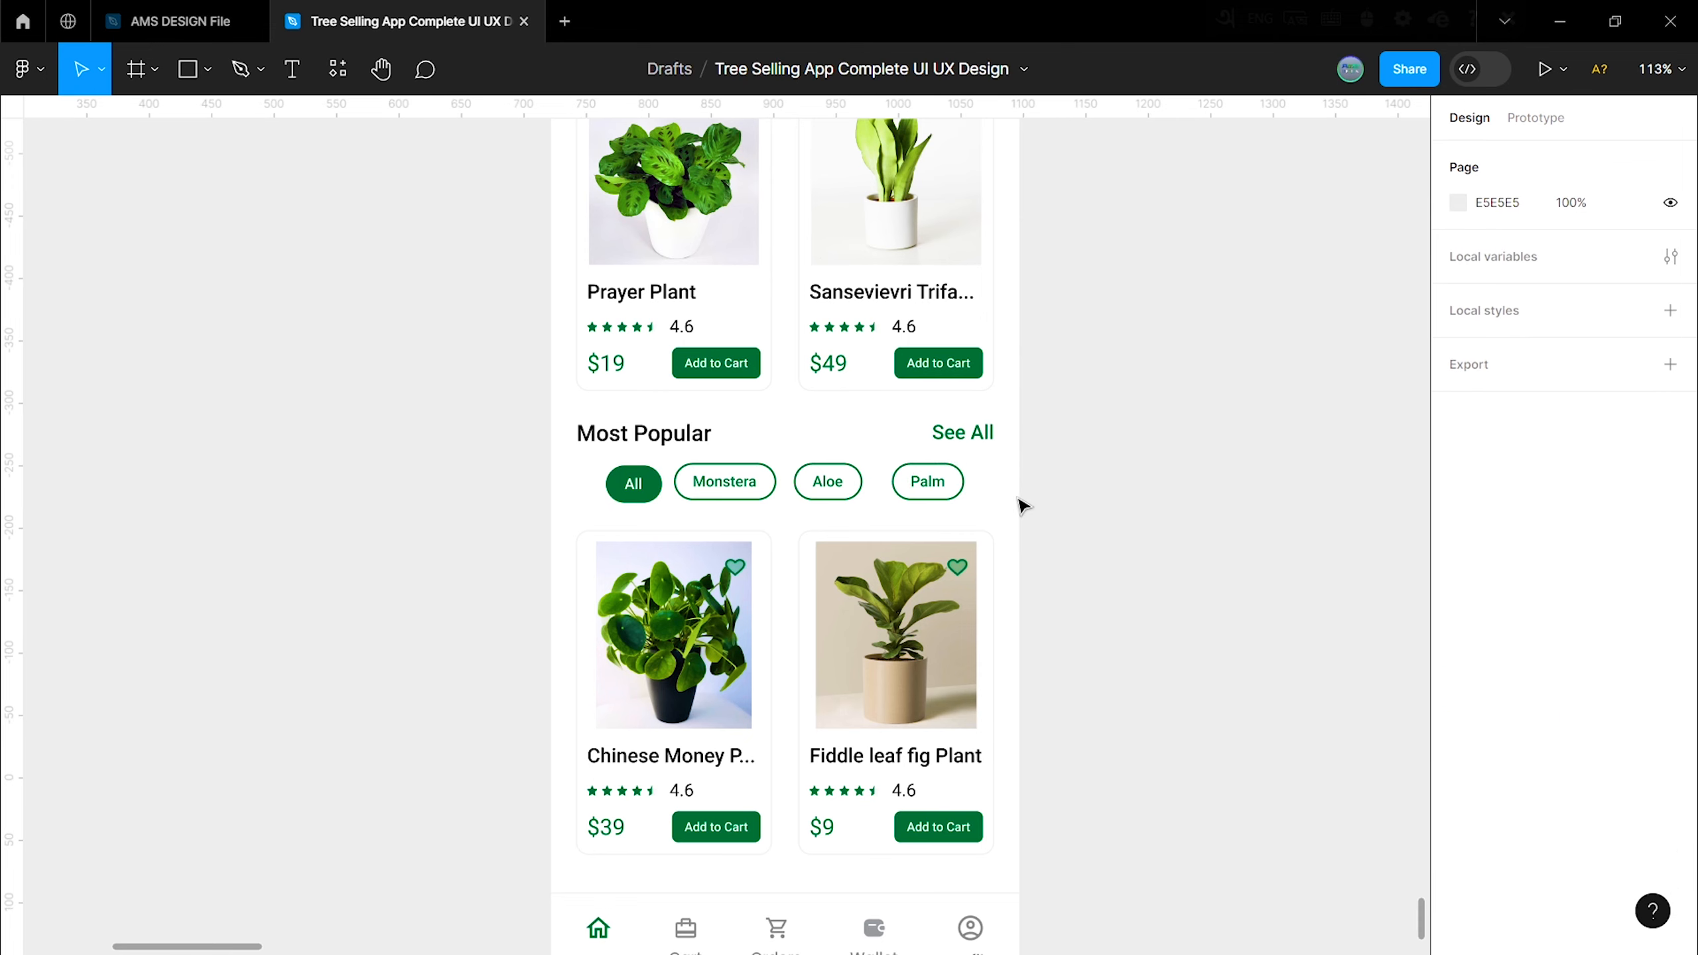
Step: Shift the Palm chip closer to Aloe and duplicate it to the right with the label Prayer
left_click(928, 481)
left_click_drag(928, 481, 1010, 492)
scroll(986, 504, "up", 1)
double_click(981, 507)
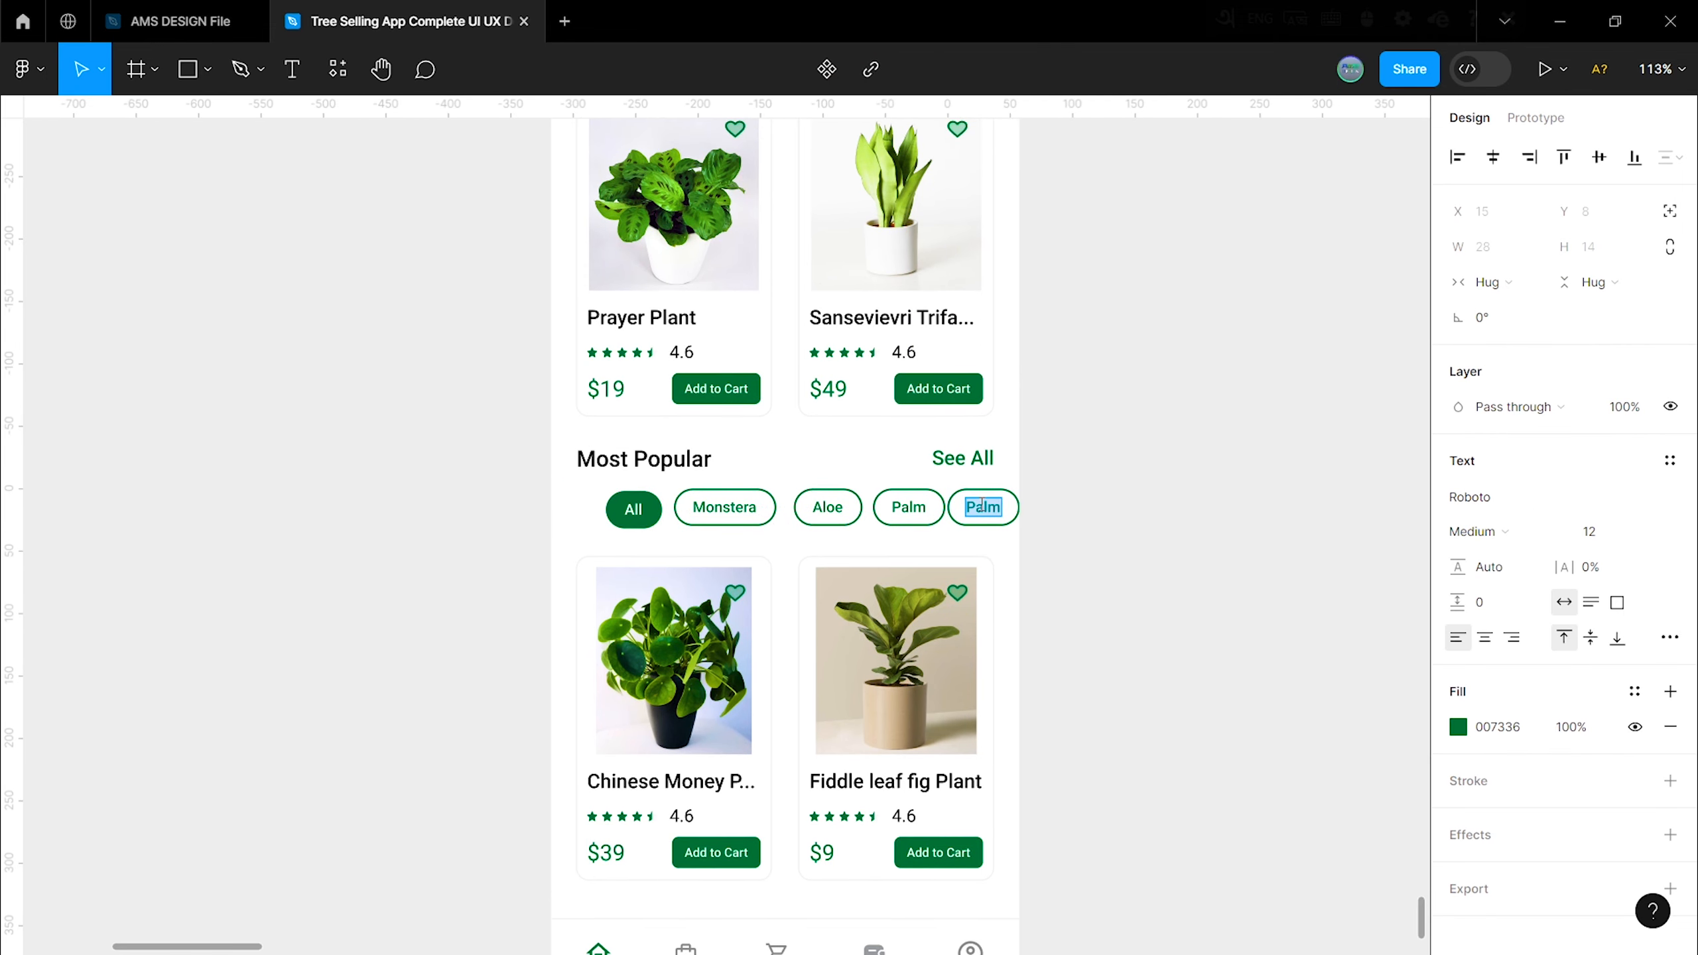
left_click(1384, 565)
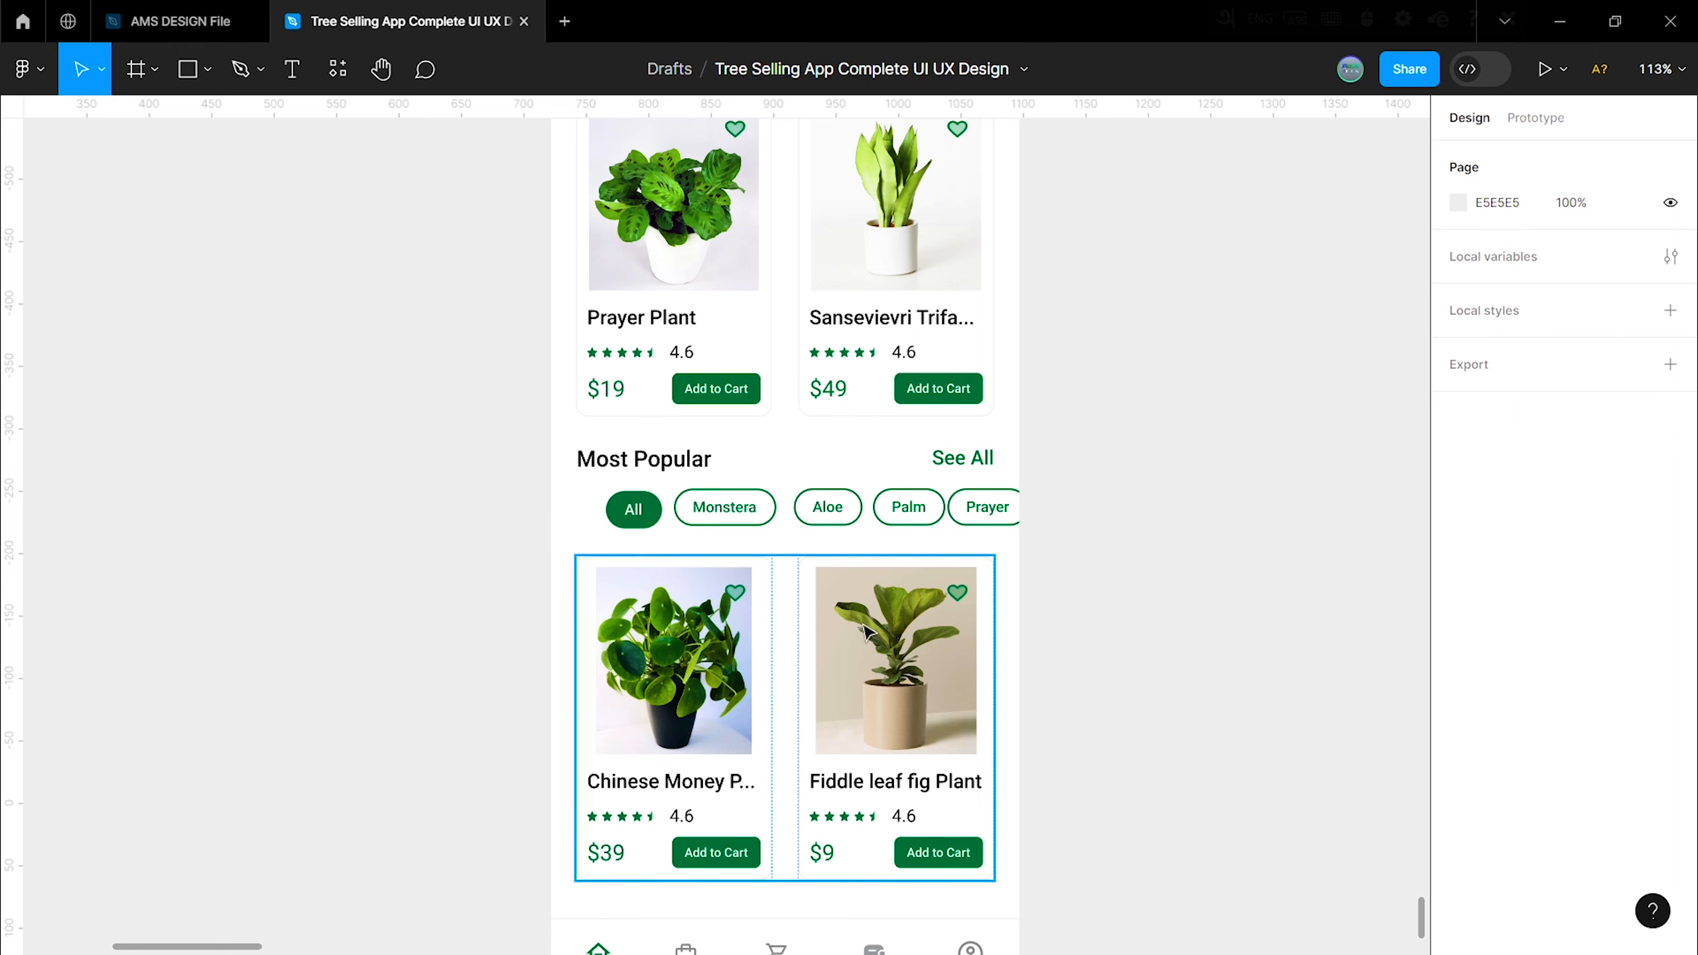
Step: Combine the five category chips into one horizontal auto layout with 20 spacing between items
left_click(631, 509)
left_click(730, 510, "shift")
left_click(839, 509, "shift")
left_click(909, 509, "shift")
left_click(985, 510, "shift")
right_click(848, 511)
left_click(923, 733)
left_click(1115, 647)
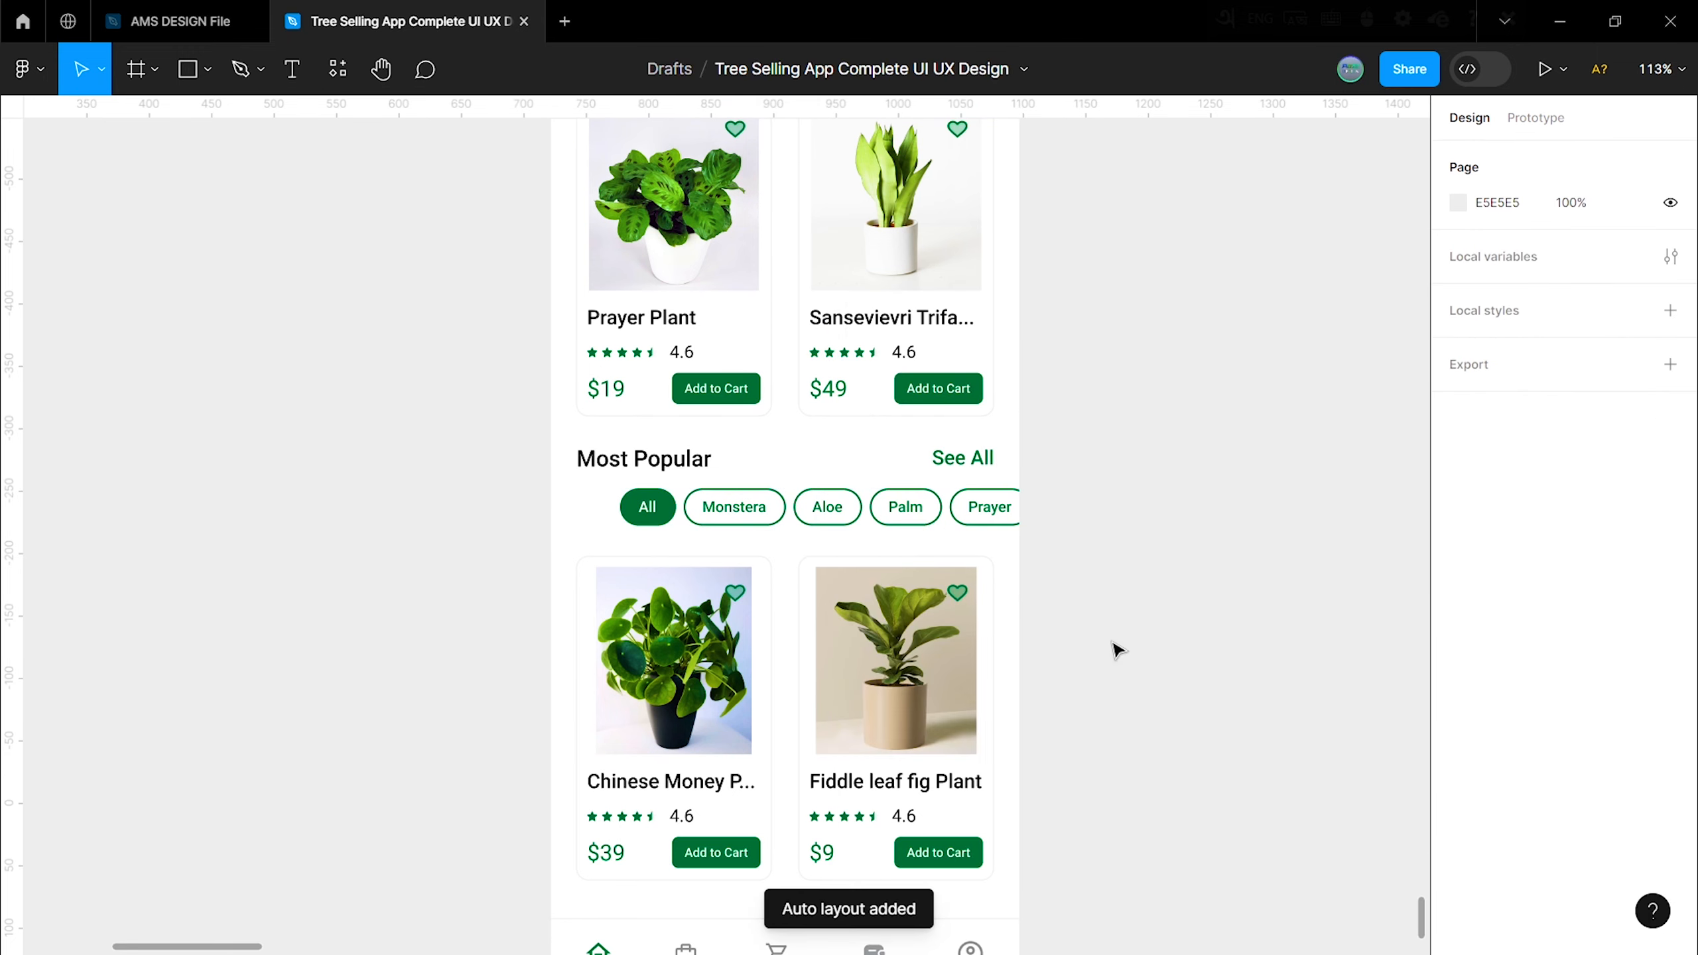
type("20")
left_click(928, 532)
Step: Align the chip row with the Most Popular header at X 20 and set the vertical spacing between them to 20
left_click(705, 508)
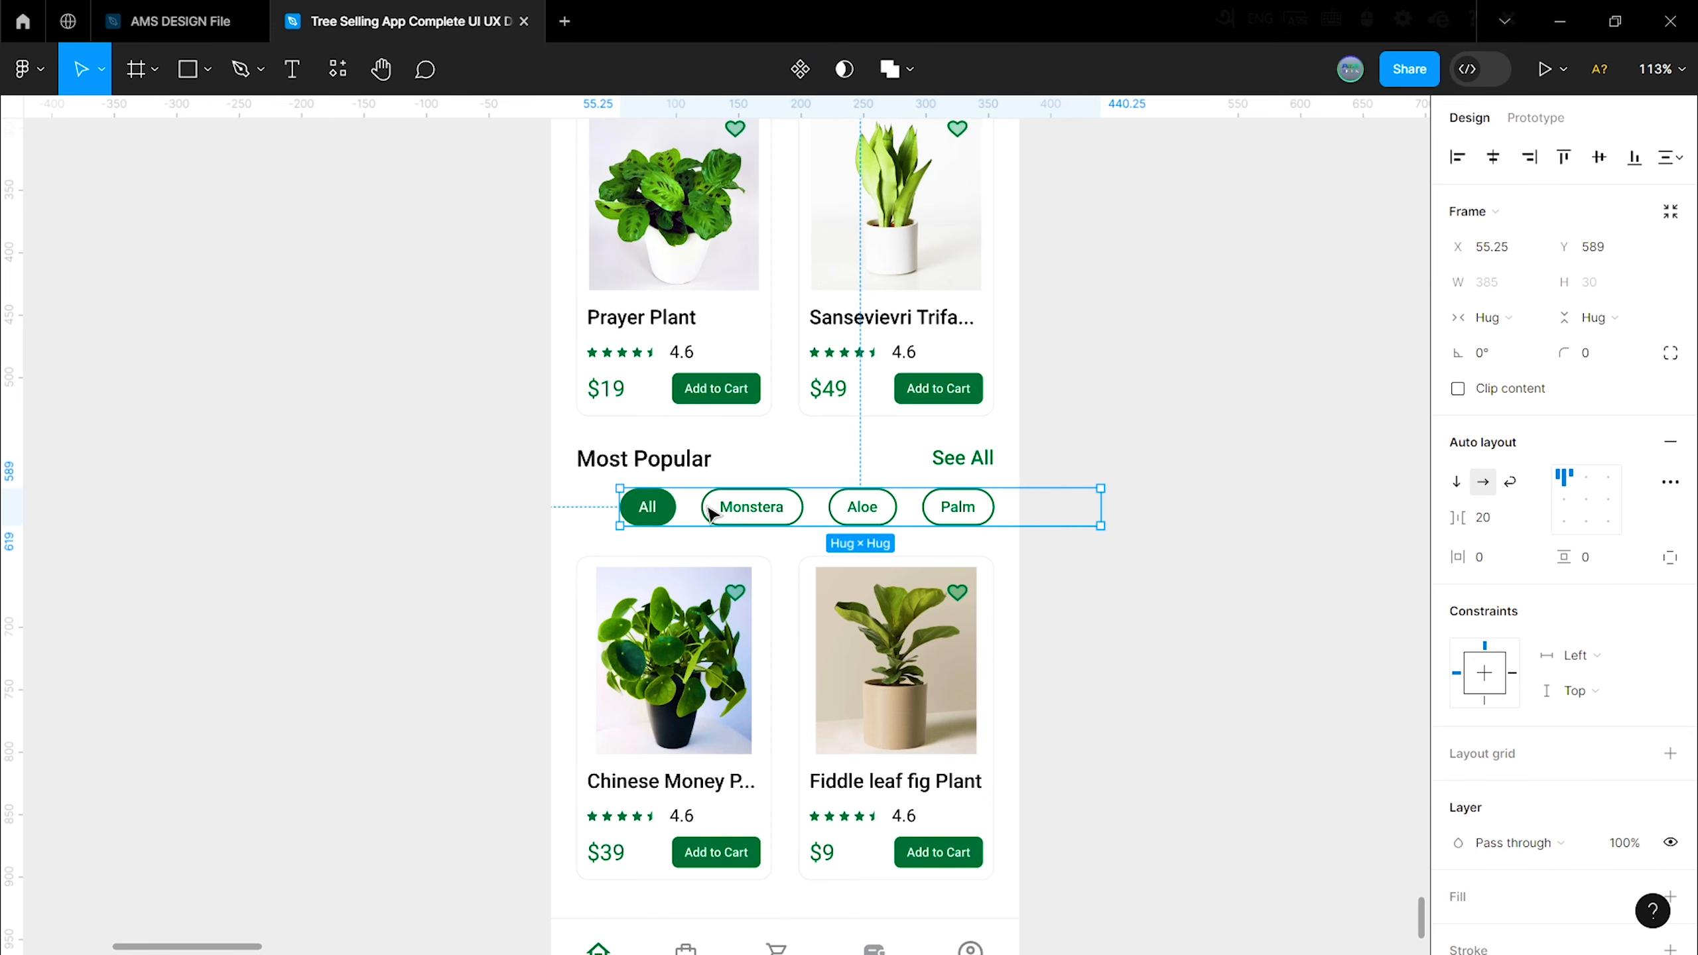
left_click(836, 458, "shift")
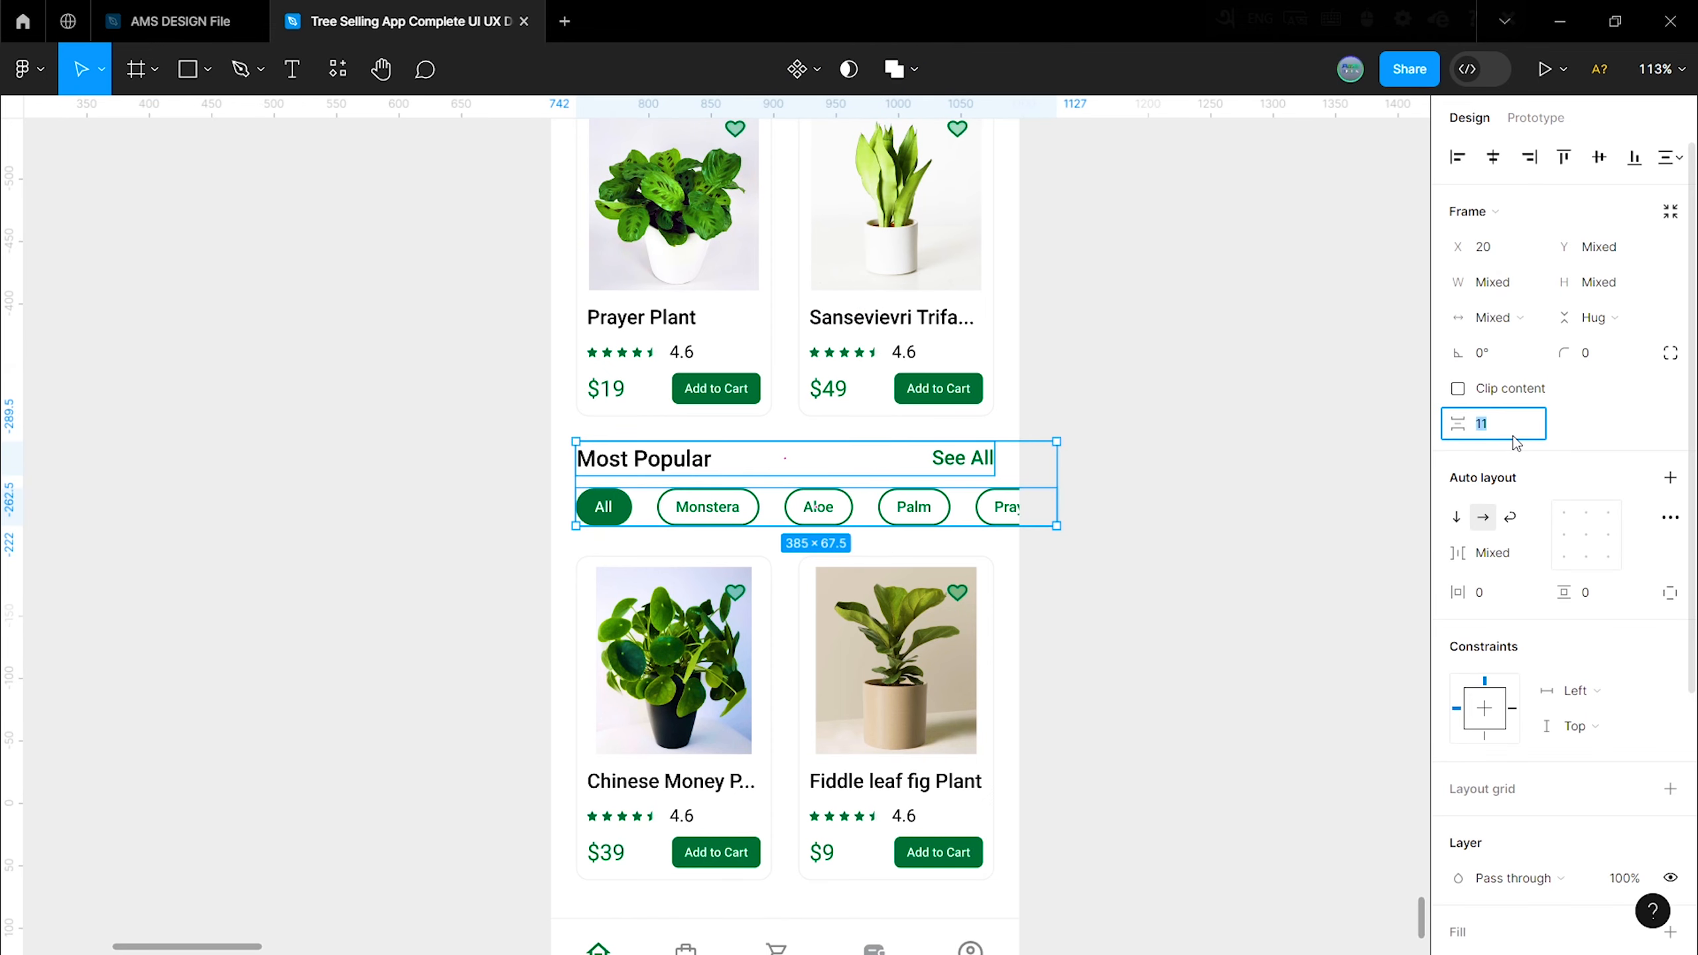
type("20")
left_click(1224, 559)
Step: Move the lower card row down 5 px to Y 648 to widen its gap below the chip row
left_click(829, 589)
left_click(763, 511, "shift")
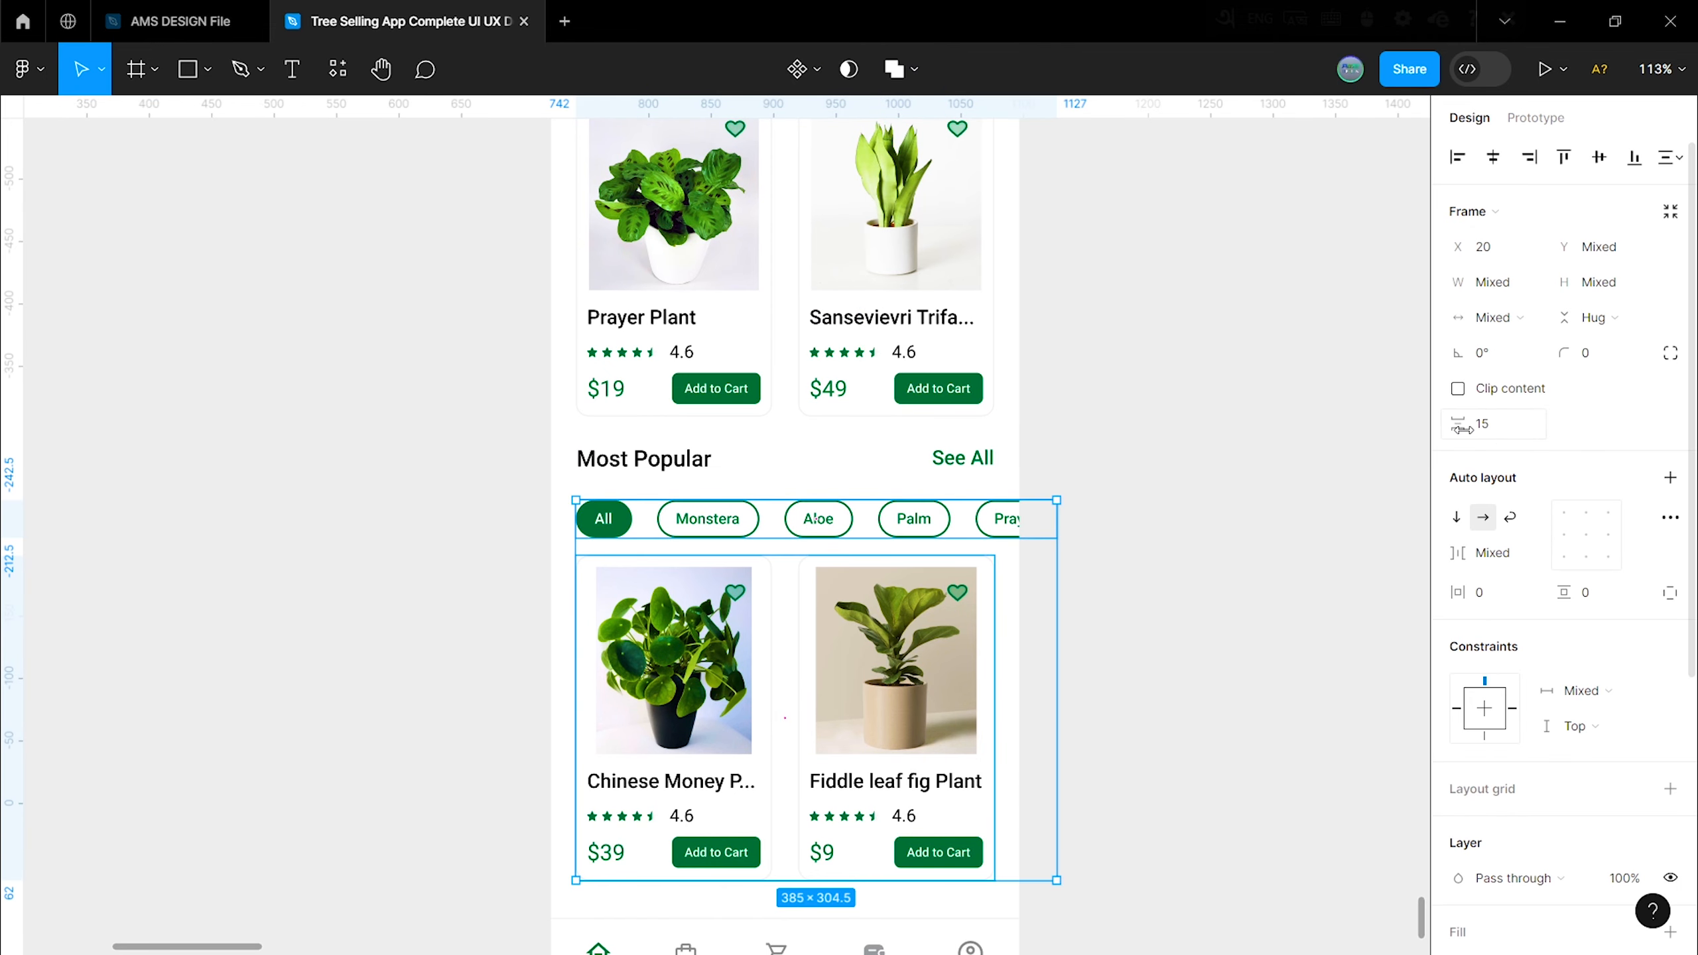
left_click(1165, 588)
scroll(817, 693, "down", 3)
left_click(809, 580)
key("Down")
key("Down")
key("Down")
key("Down")
key("Down")
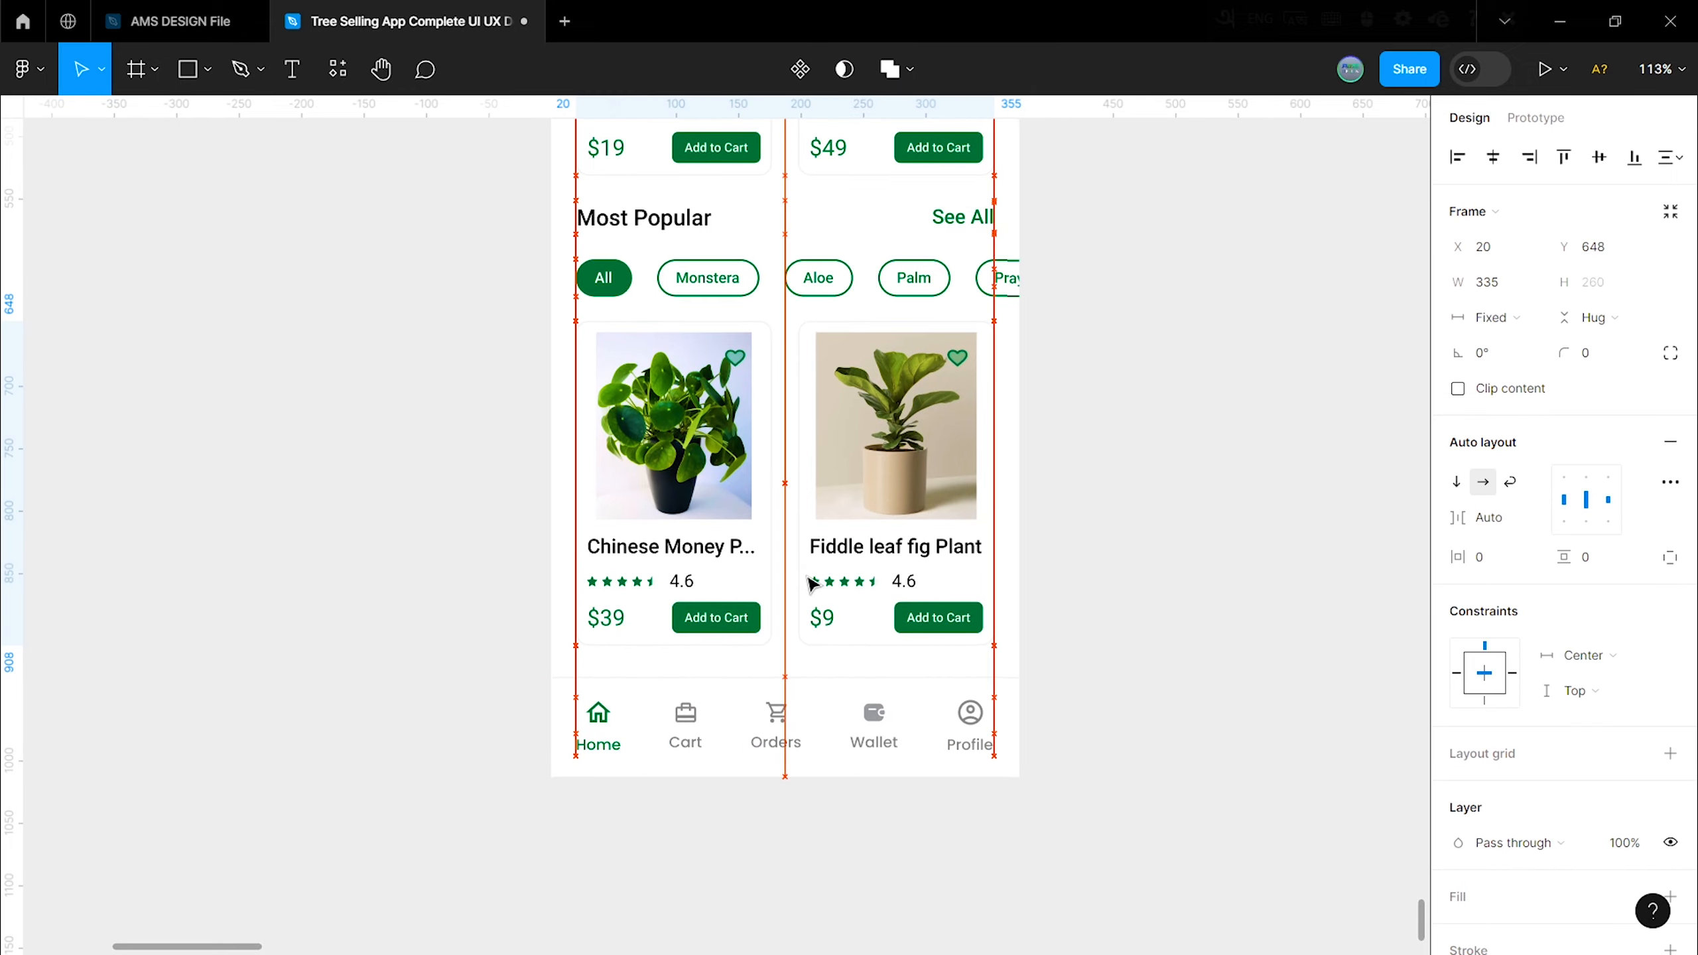
scroll(796, 536, "up", 1)
left_click(784, 361)
left_click(1221, 406)
scroll(793, 604, "down", 3)
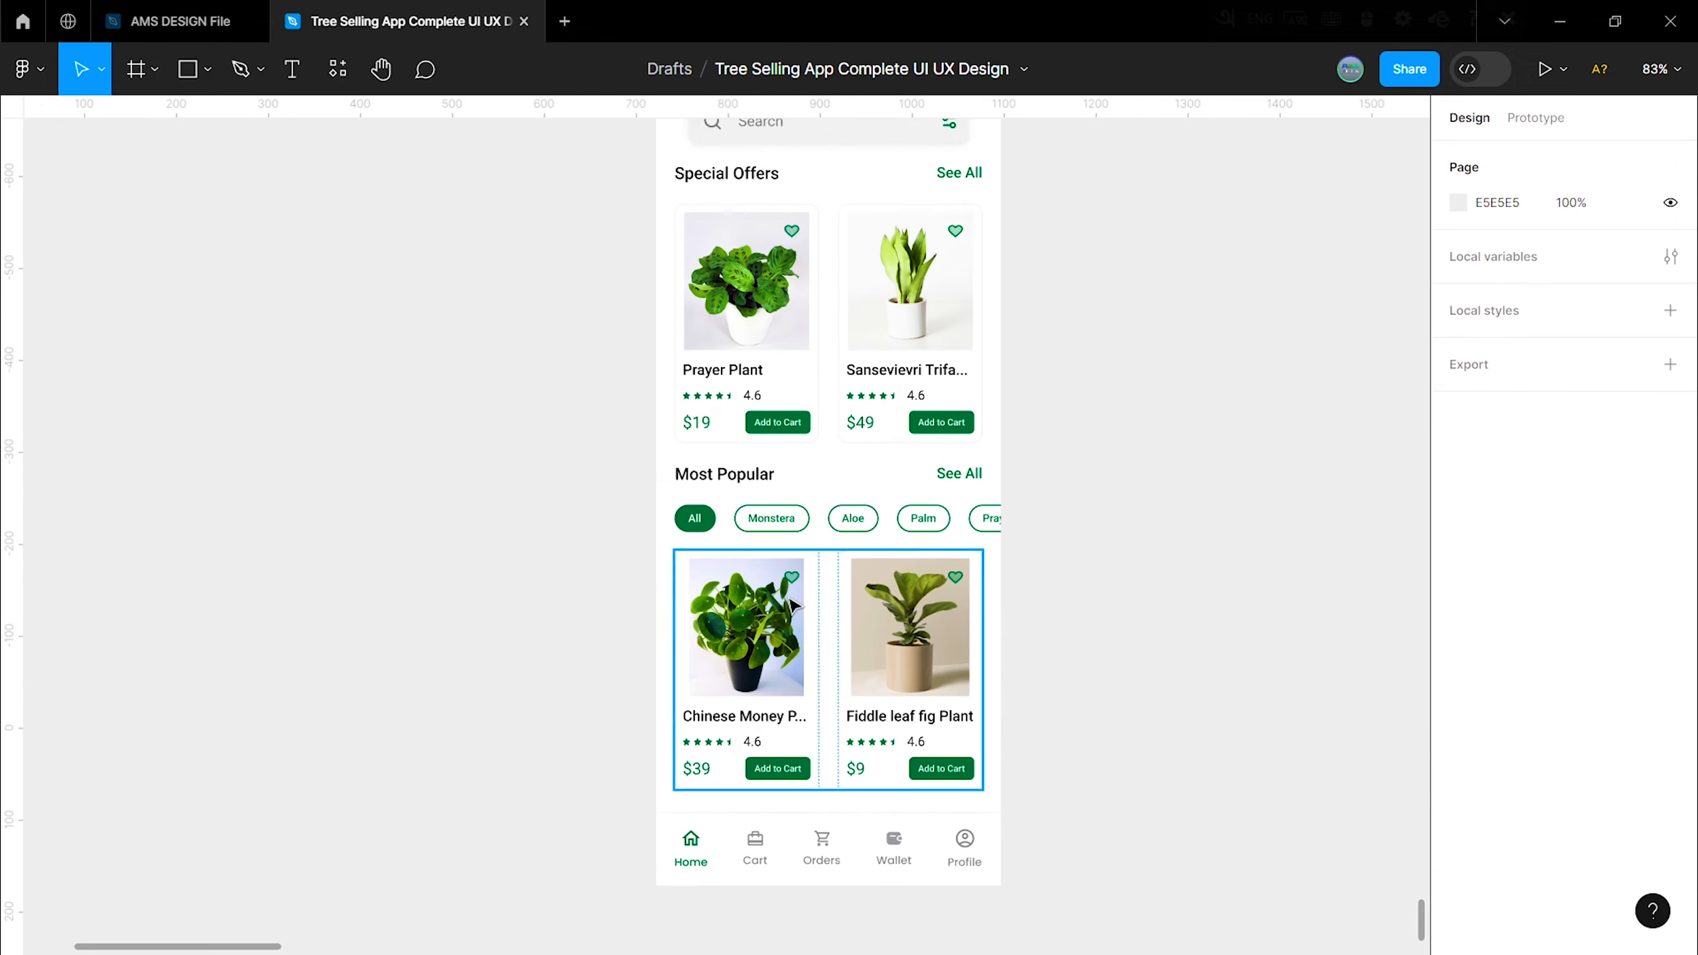
Step: Duplicate the finished Home screen frame and place the copy beside the original
scroll(792, 605, "down", 3)
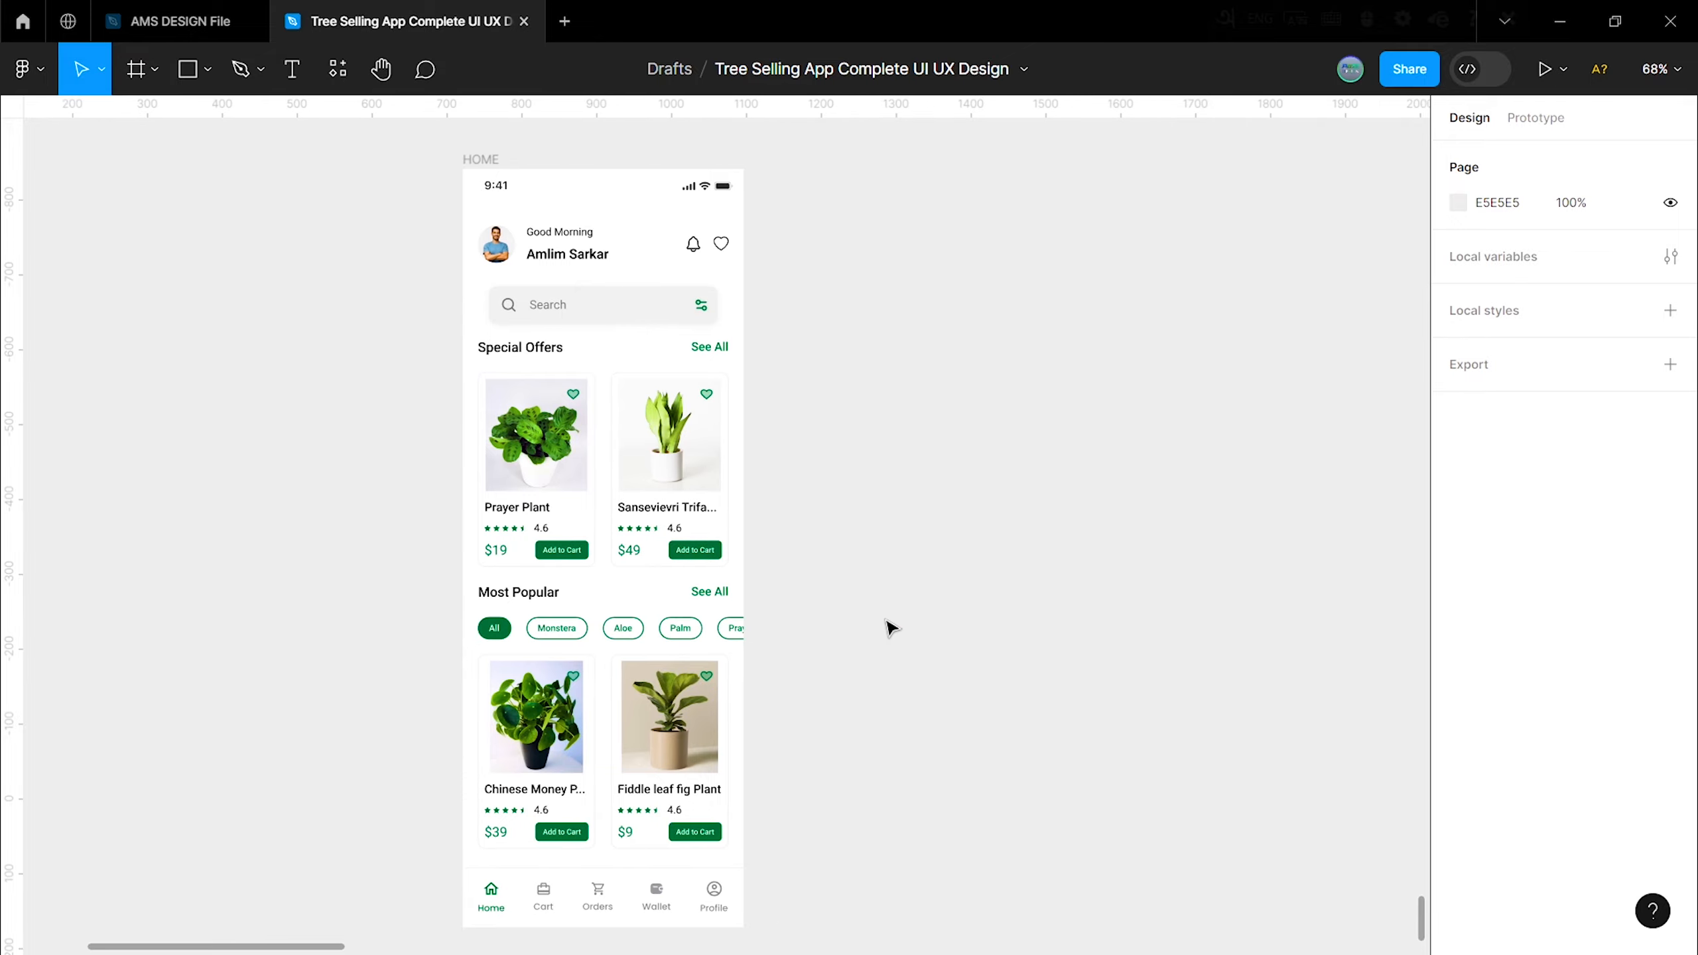
scroll(886, 621, "right", 1)
left_click(431, 160)
left_click_drag(477, 417, 731, 381)
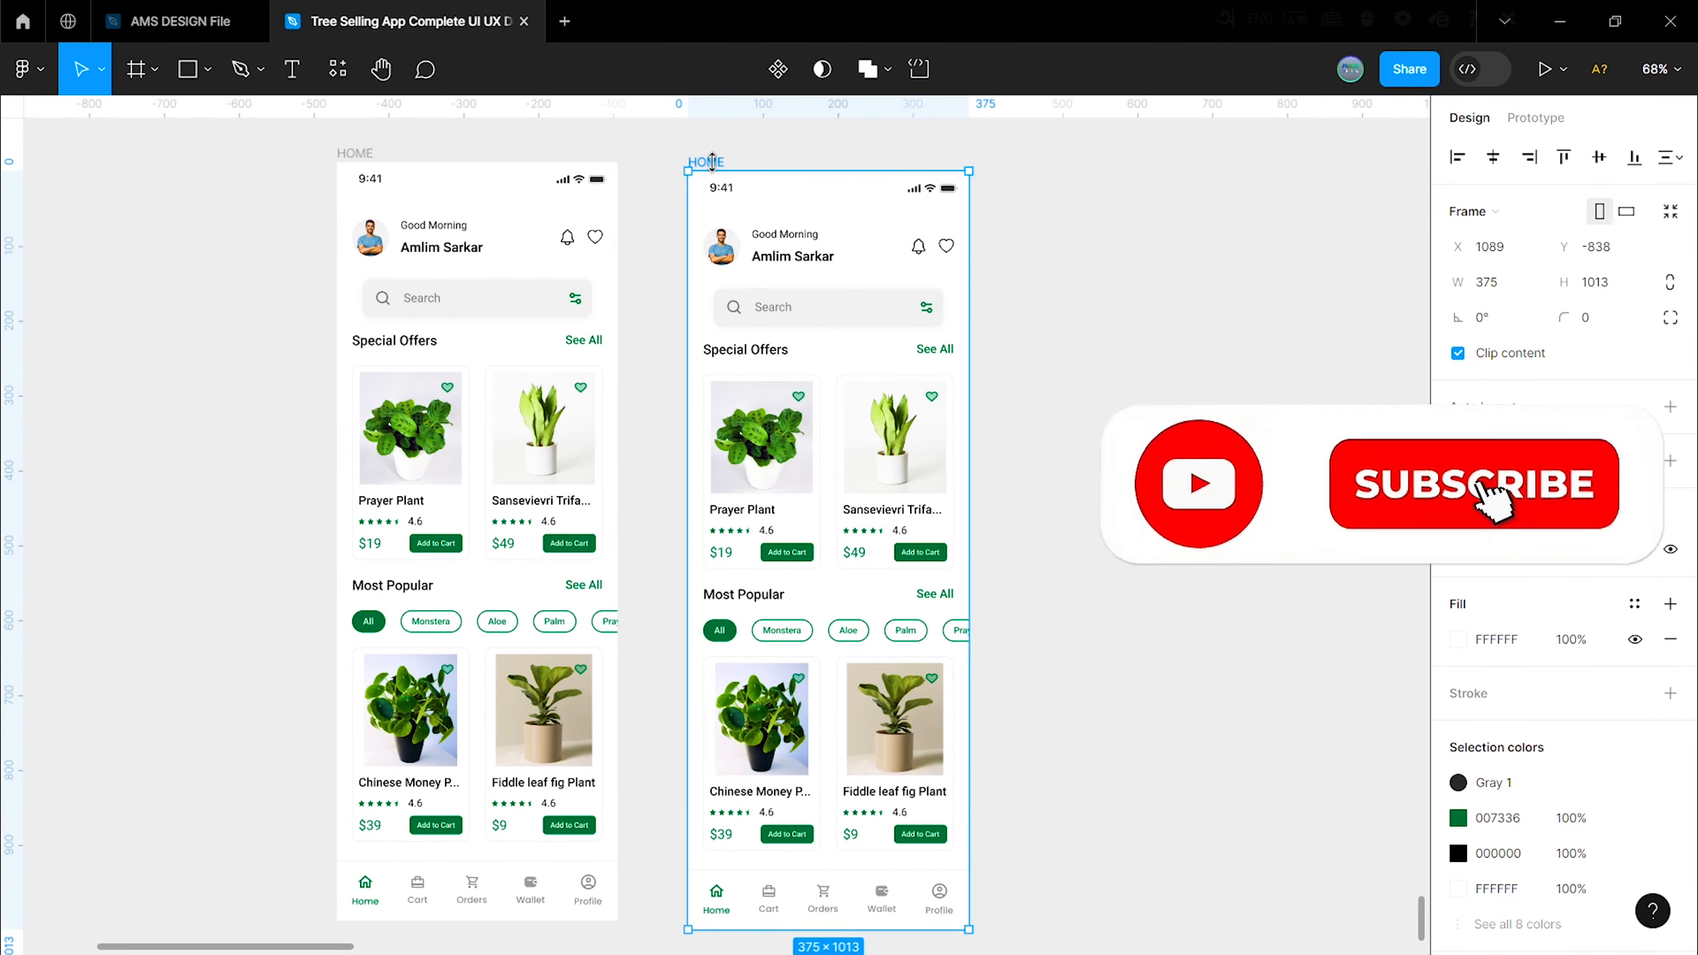
left_click_drag(713, 162, 671, 161)
left_click(996, 375)
Step: Delete the bottom navigation bar, the profile greeting header and the search bar from the copied screen
scroll(853, 546, "down", 5)
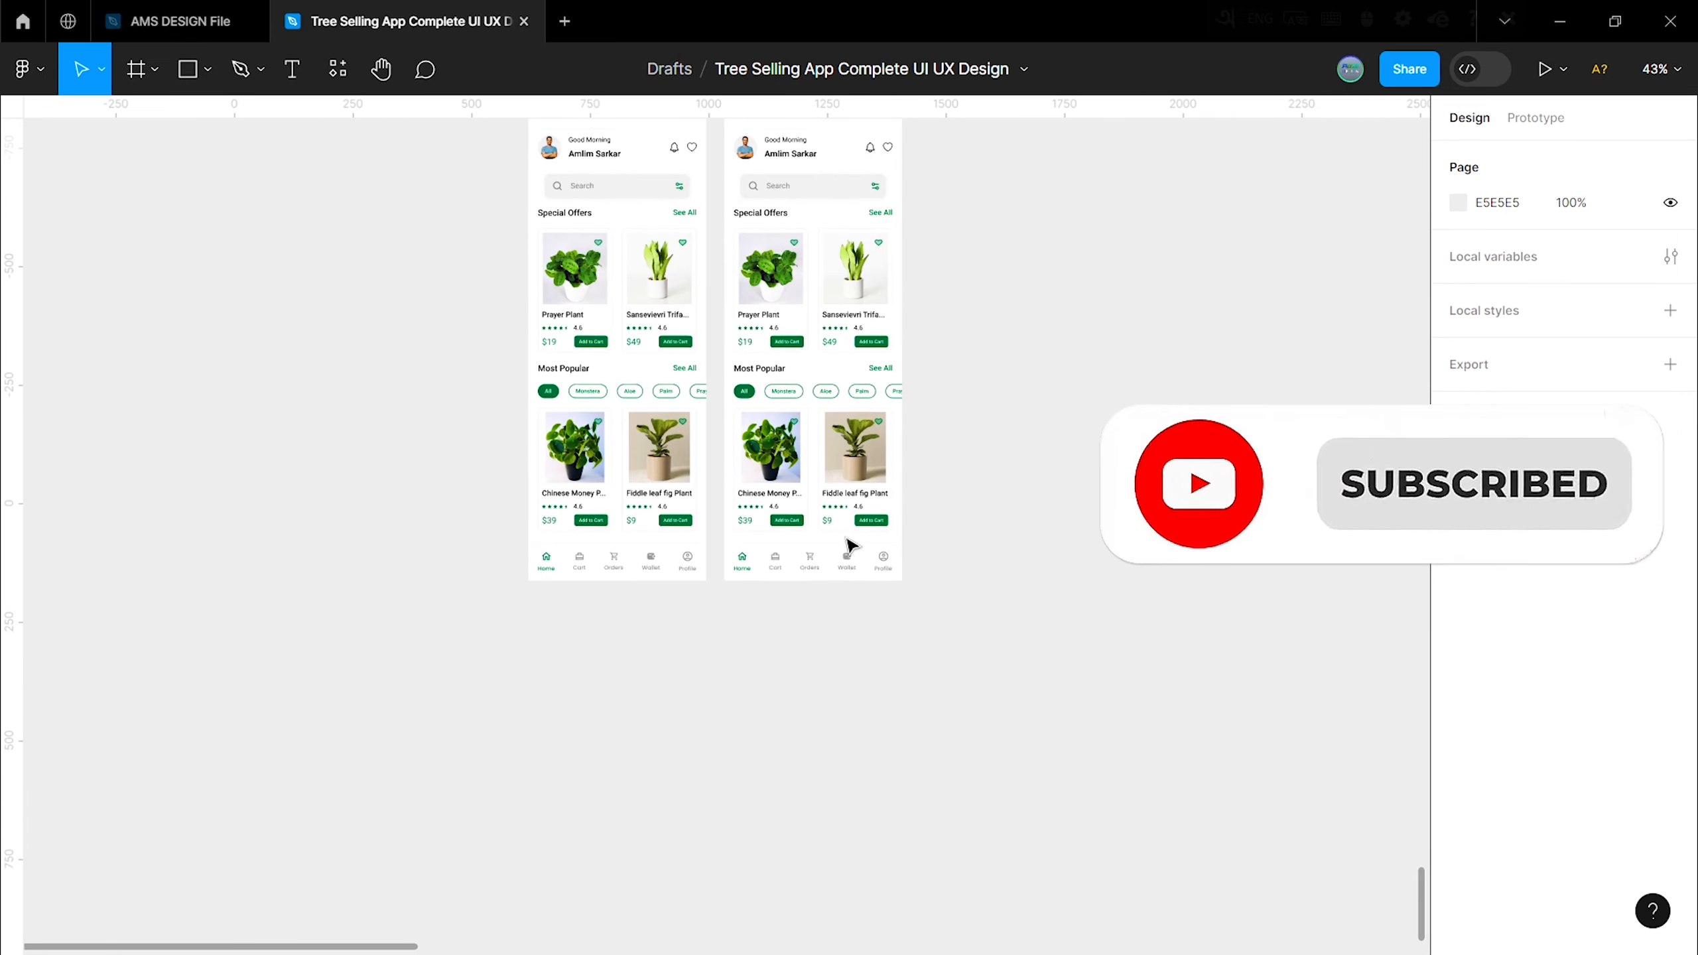
left_click(847, 545)
key("Delete")
scroll(1030, 670, "up", 3)
left_click(788, 326)
key("Delete")
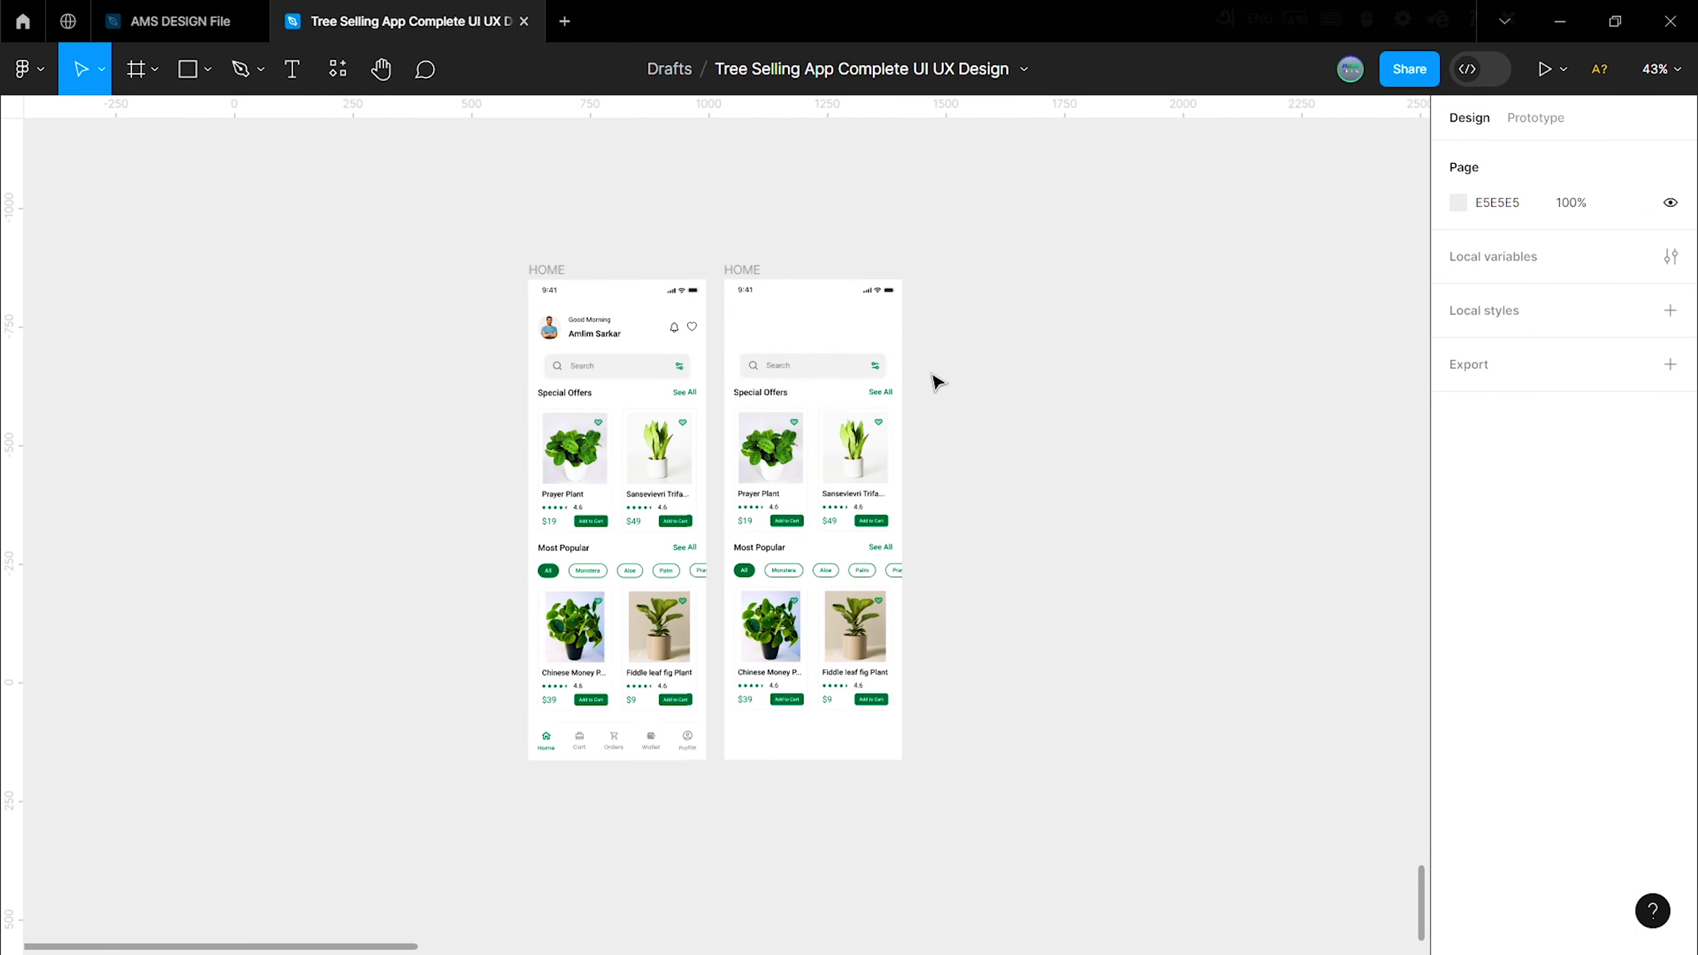
scroll(781, 337, "up", 5)
left_click(850, 426)
key("Delete")
scroll(854, 430, "down", 2)
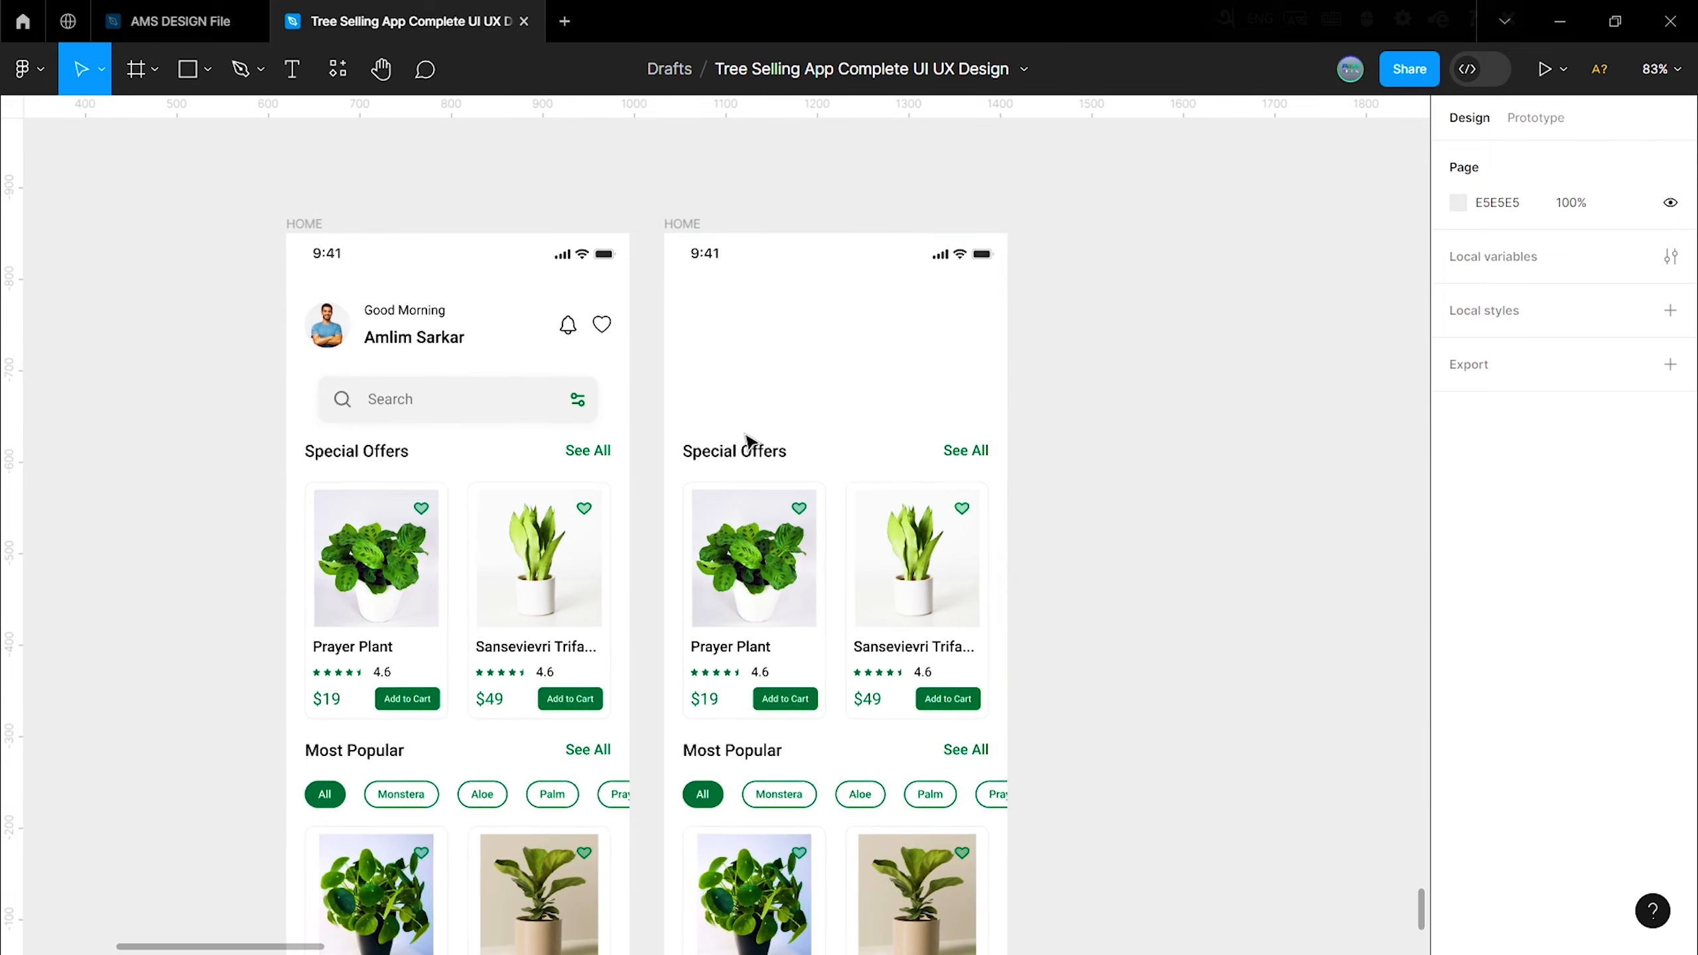
Step: Paste the back arrow and search icons at the top of the copied screen and add the title "My Wishlist" beside the arrow
key("ctrl+v")
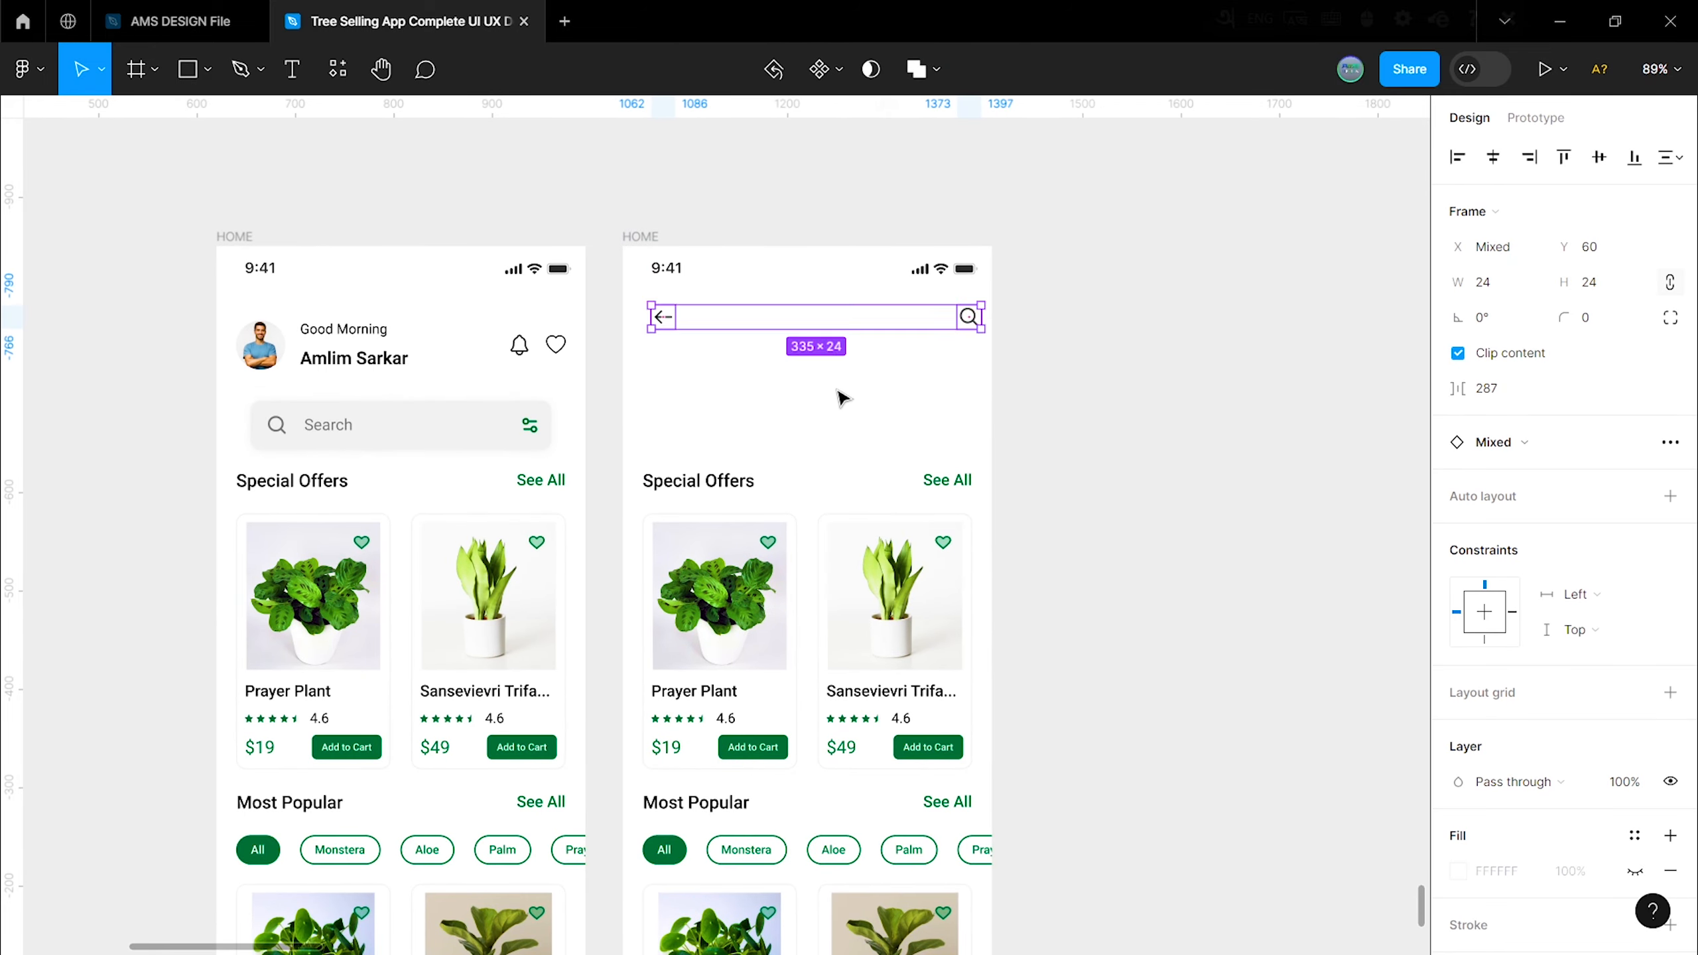
key("Return")
left_click(704, 349)
scroll(705, 349, "up", 2)
key("t")
left_click(698, 409)
type("My Wishlist")
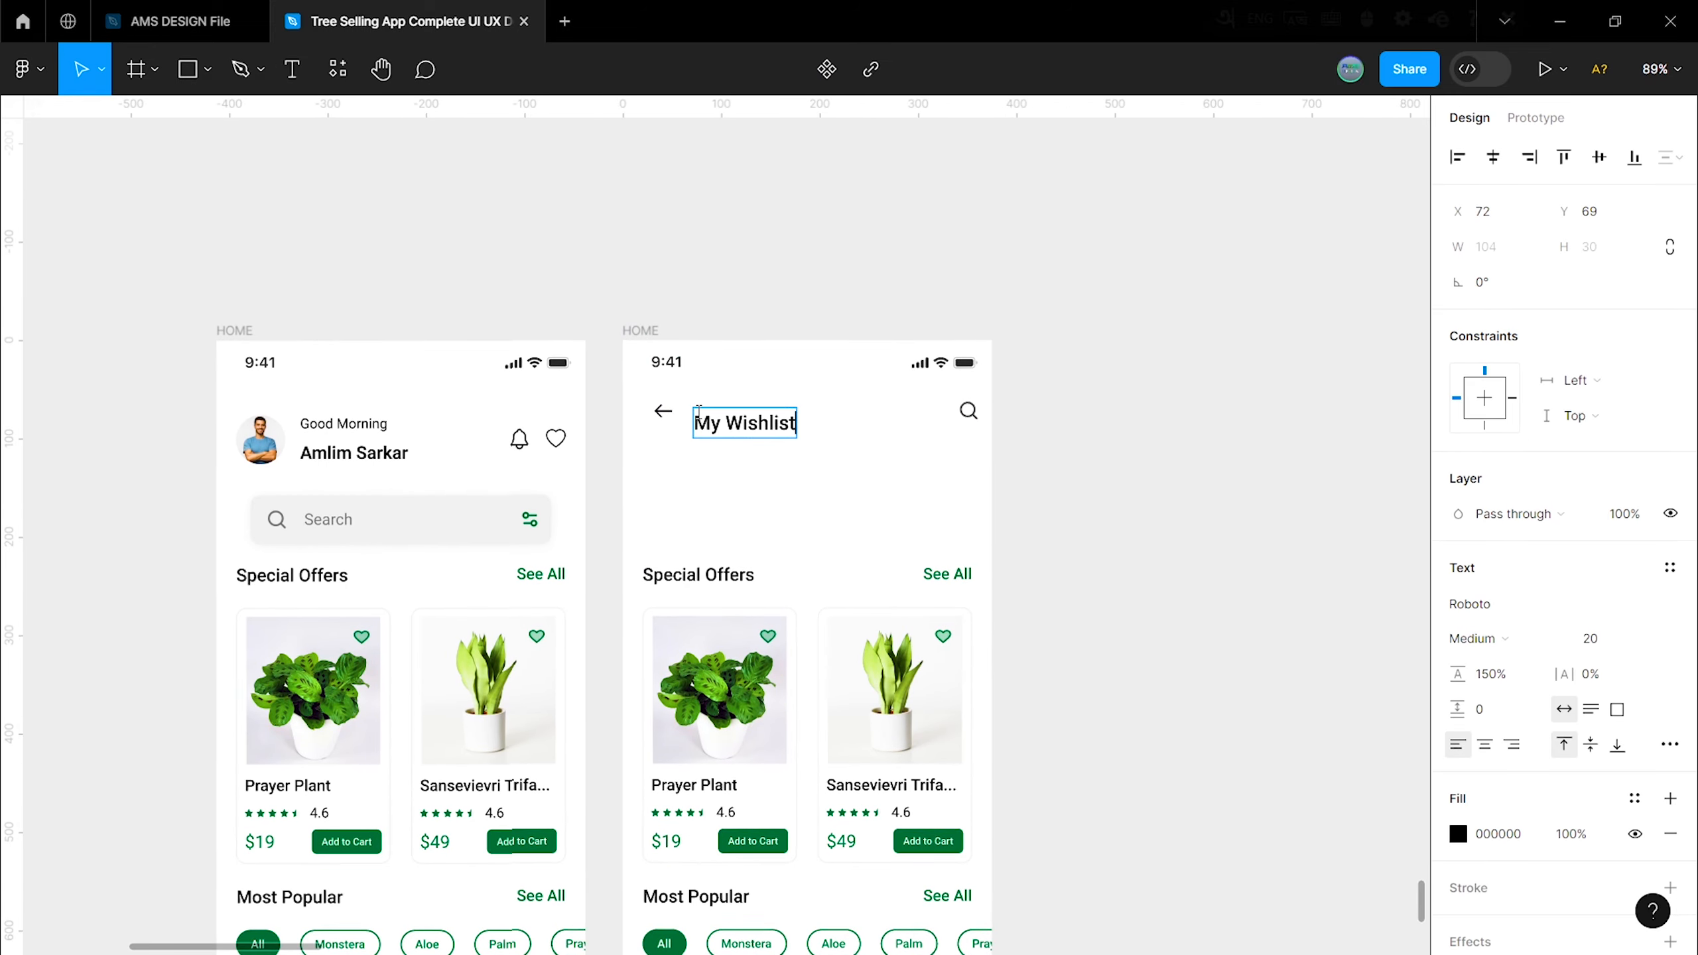
Step: Combine the back arrow and My Wishlist title into a center-aligned horizontal auto layout with 15 spacing
left_click(680, 405, "shift")
key("shift+a")
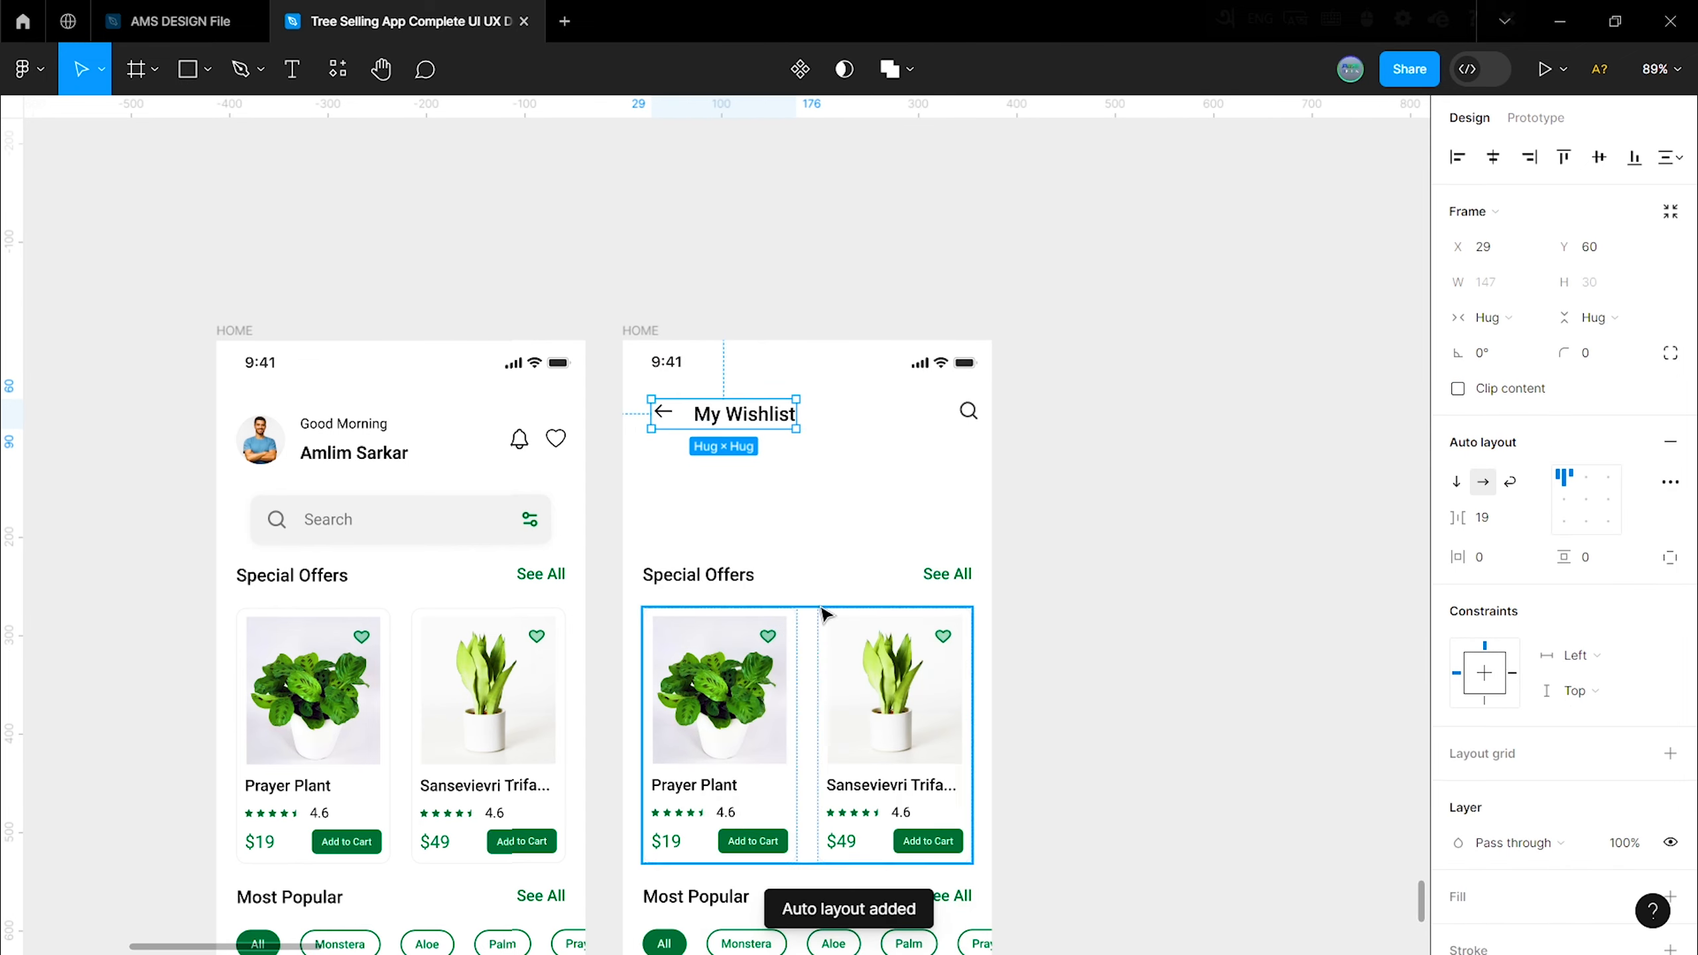
left_click(1498, 529)
type("15")
key("Return")
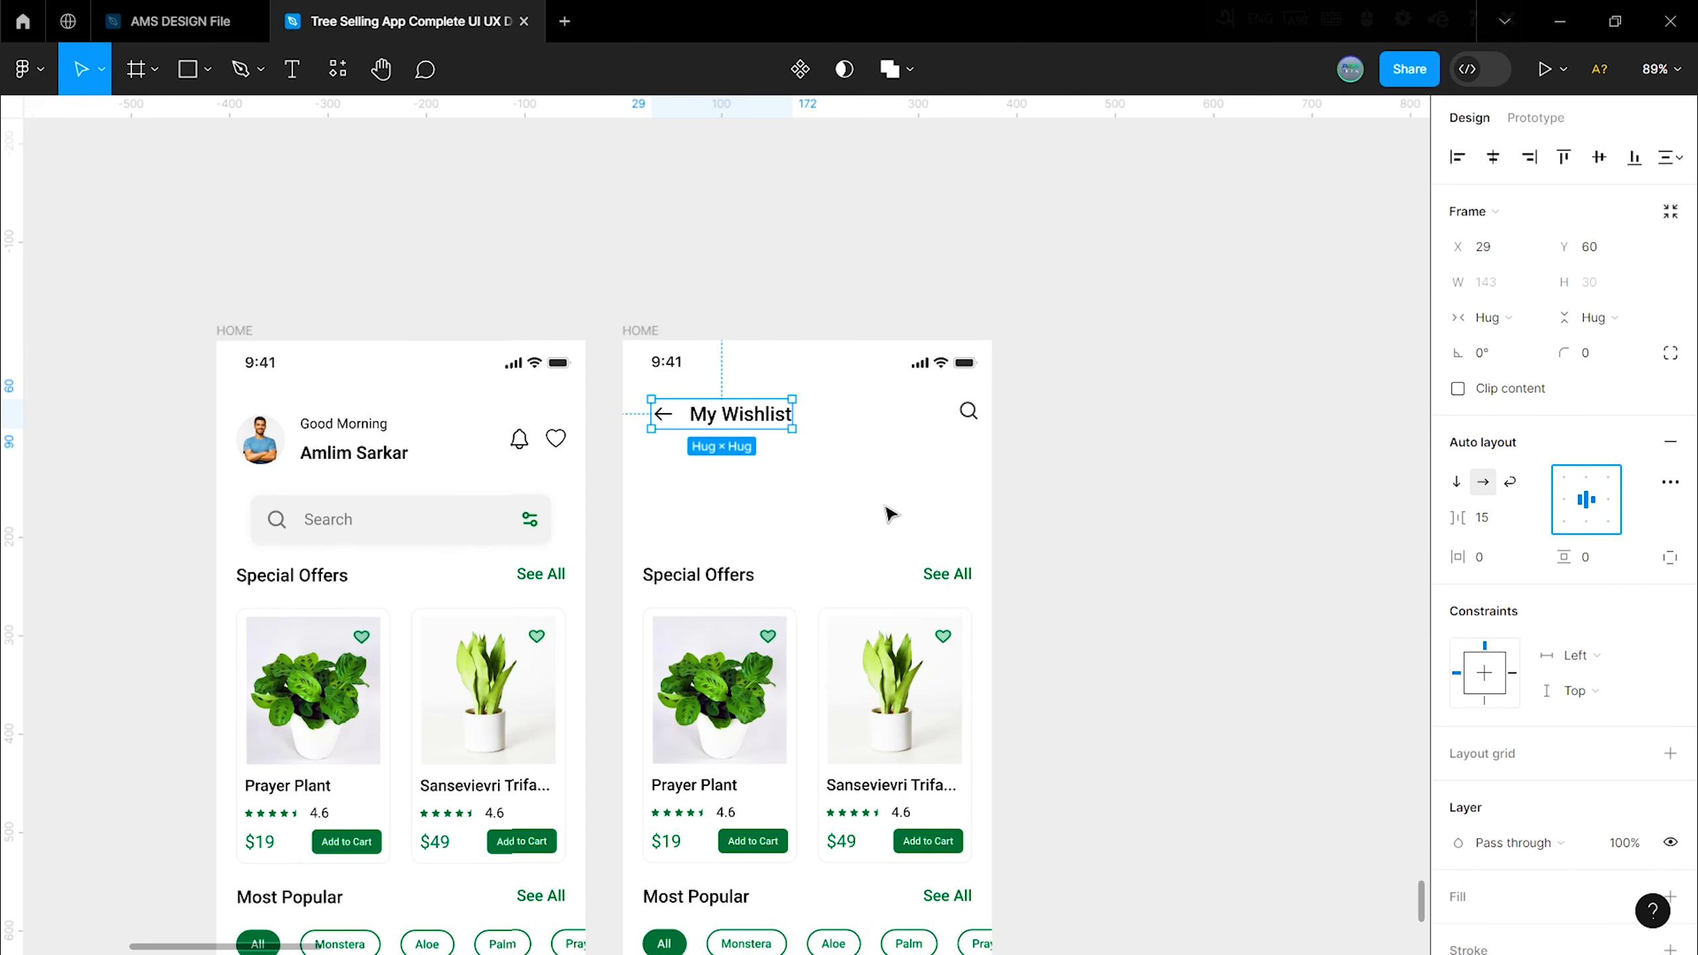
Step: Wrap the arrow-and-title group and the search icon in one auto layout with Auto spacing between them
left_click(968, 411, "shift")
right_click(863, 420)
left_click(868, 511)
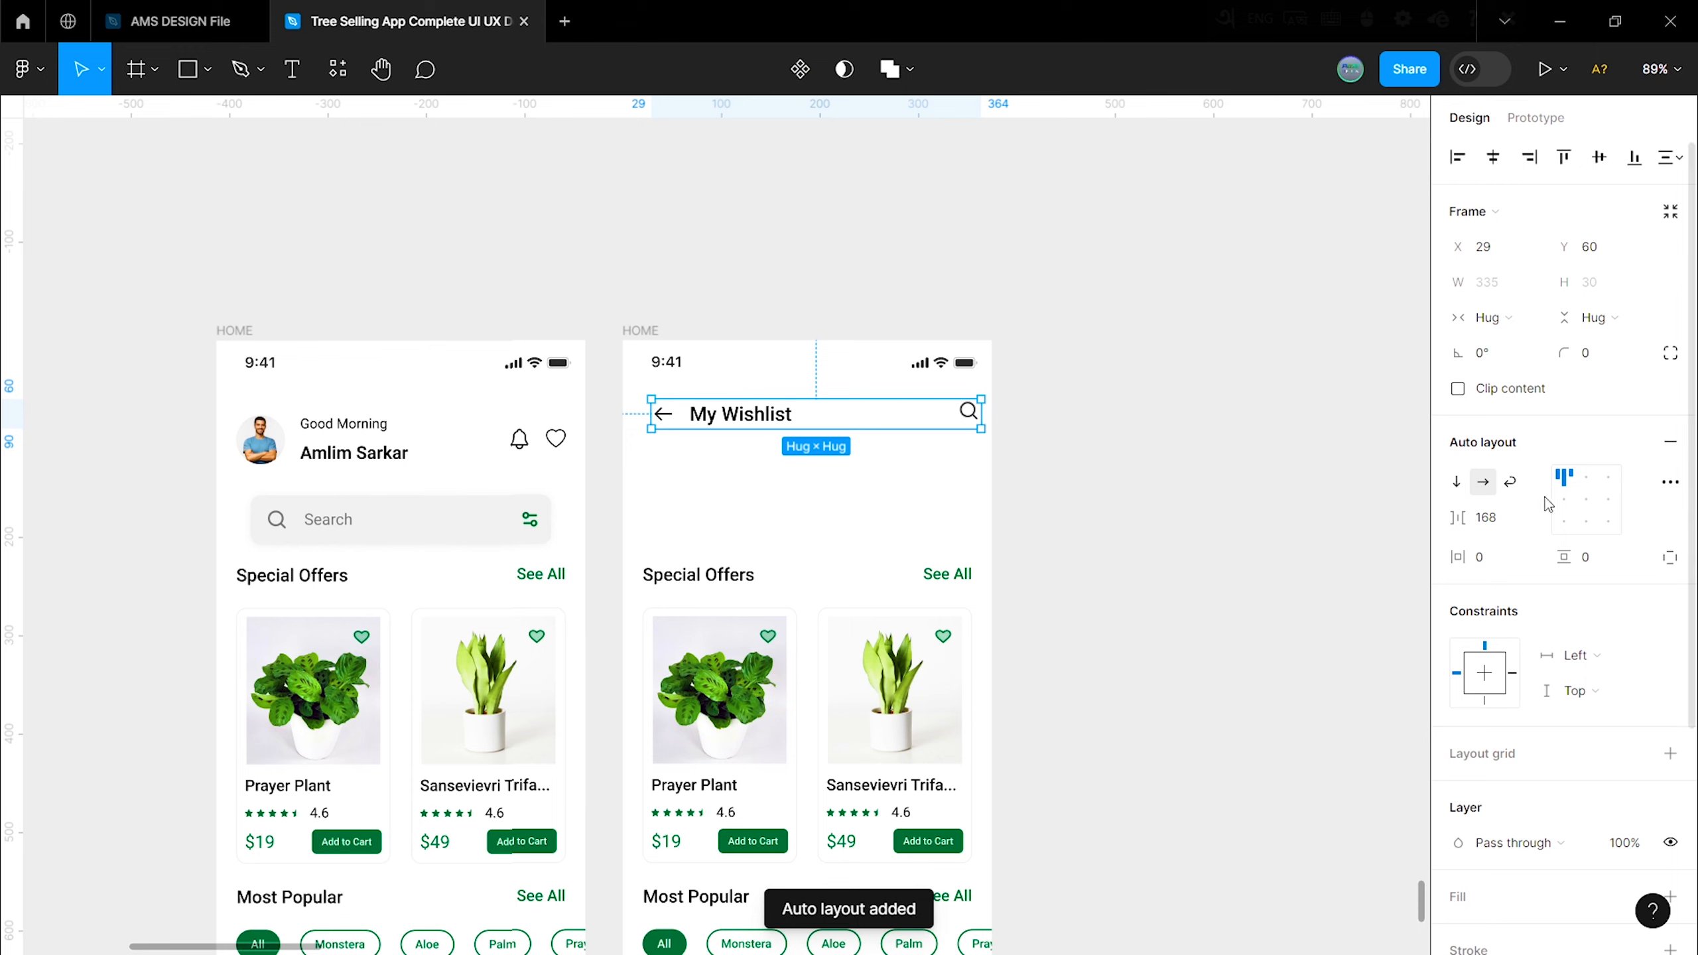
left_click(1535, 516)
left_click(1513, 551)
left_click(1084, 445)
Step: Position the My Wishlist header below the status bar at X 20 and Y 64
left_click(878, 417)
left_click(1003, 420)
left_click(862, 415)
left_click(755, 372, "shift")
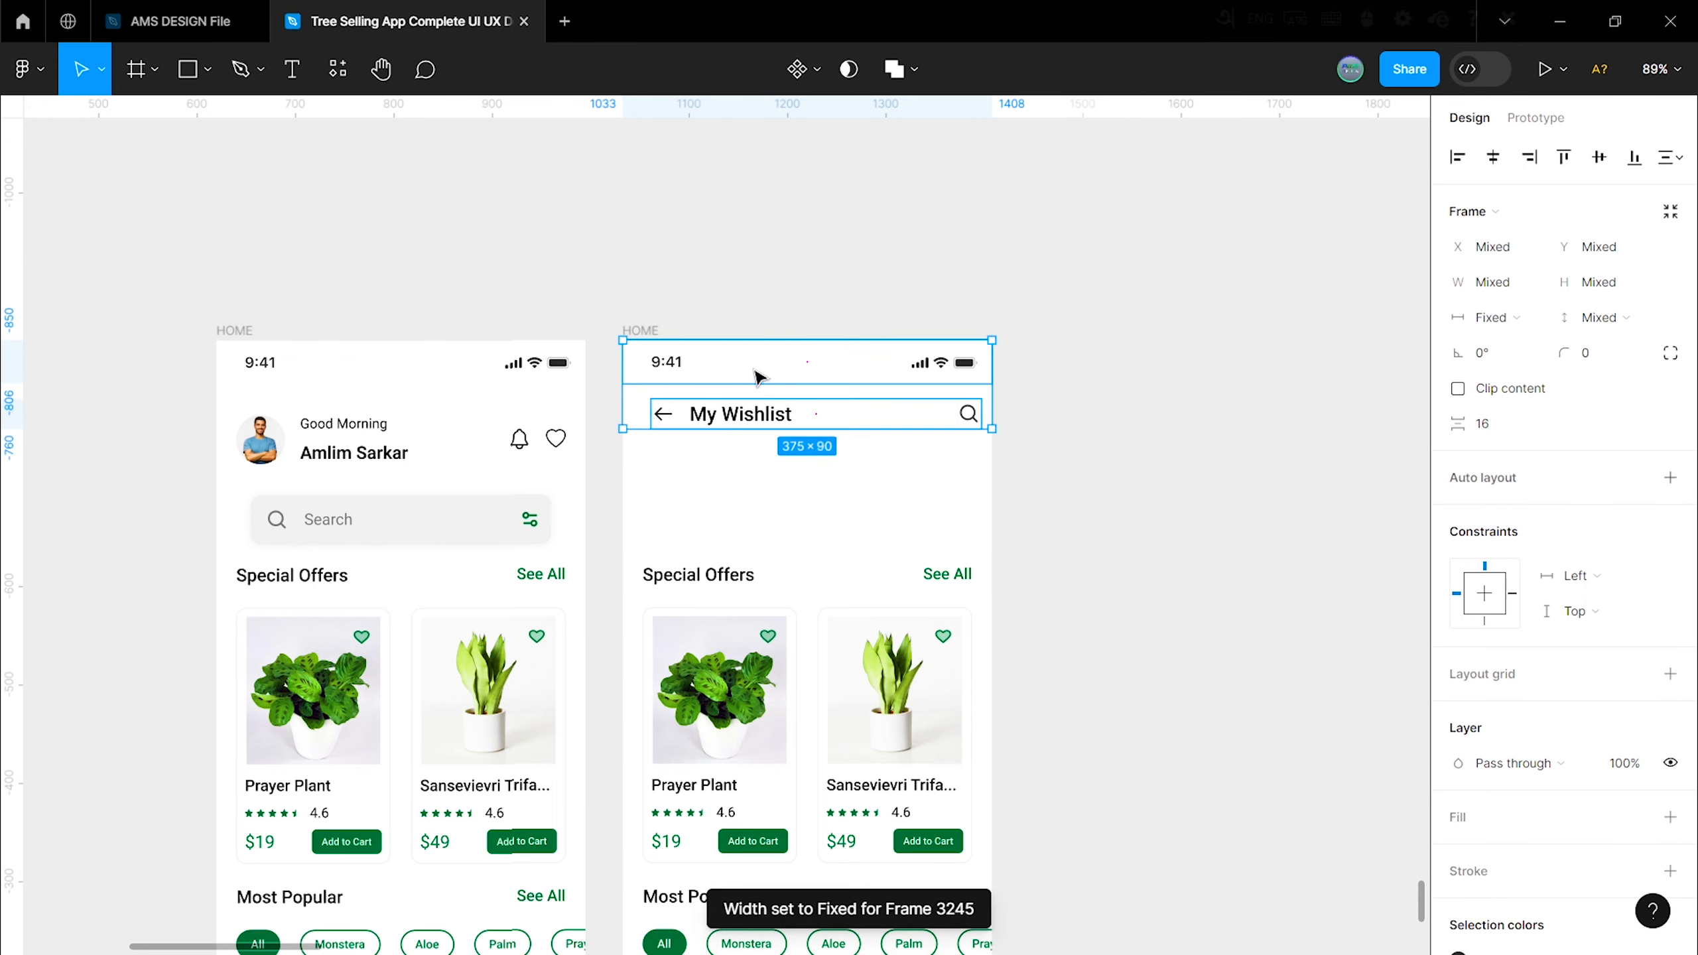
left_click(1004, 500)
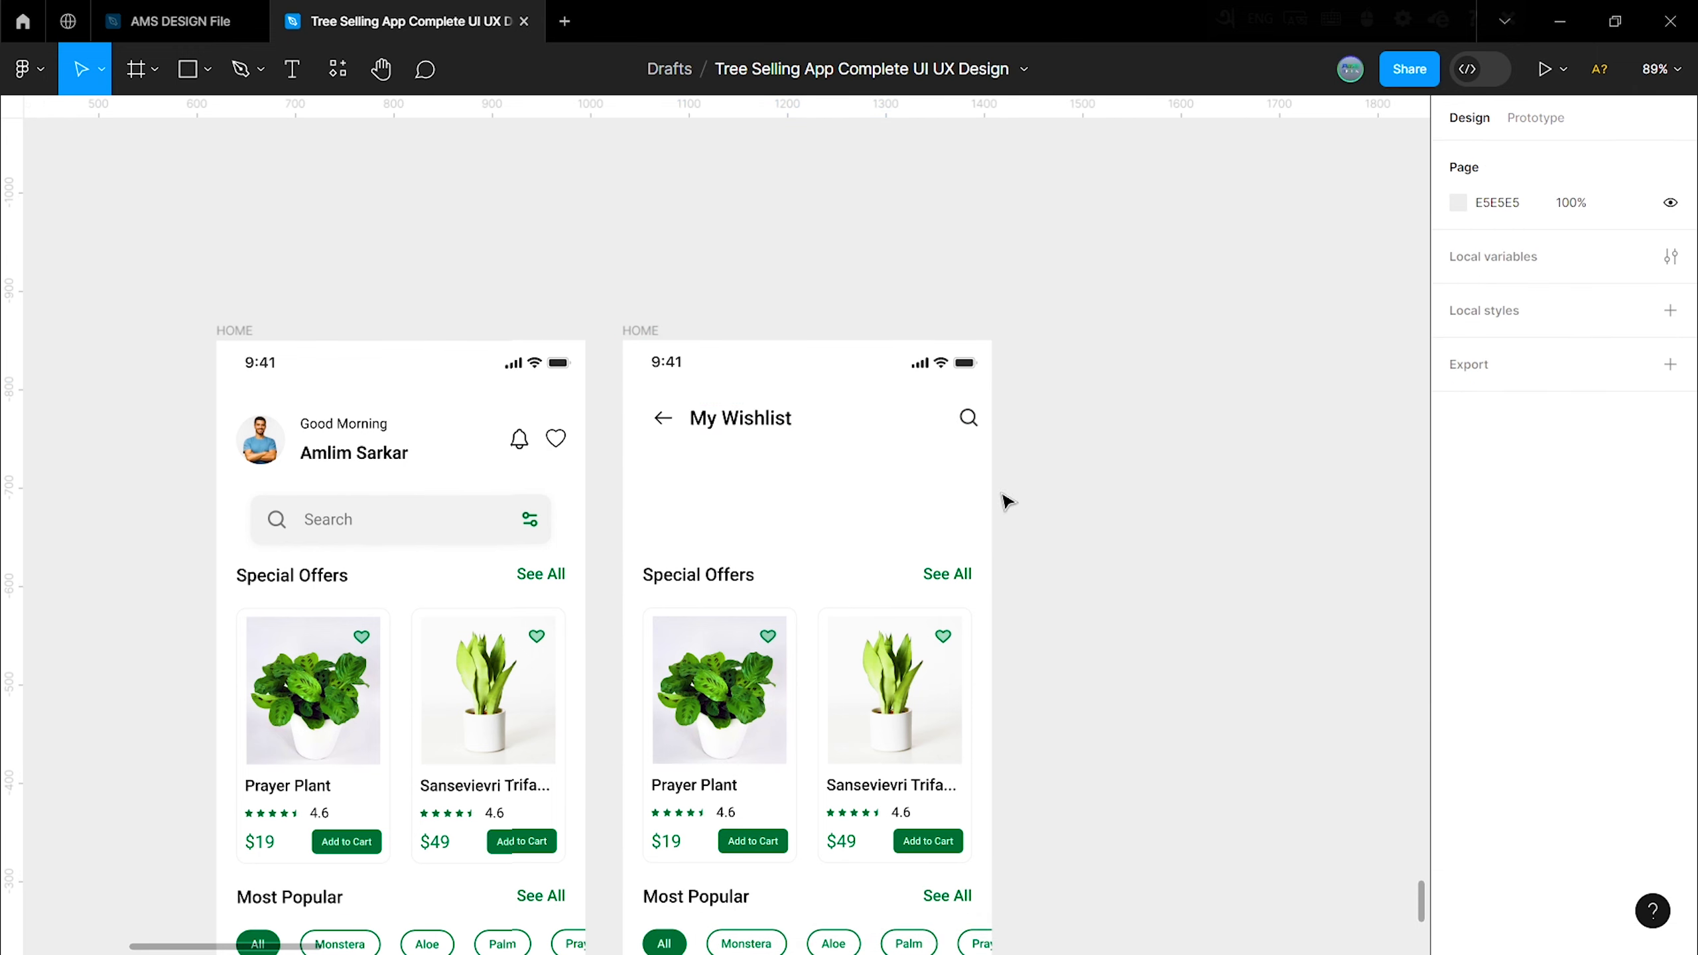
left_click(802, 403)
left_click(1144, 420)
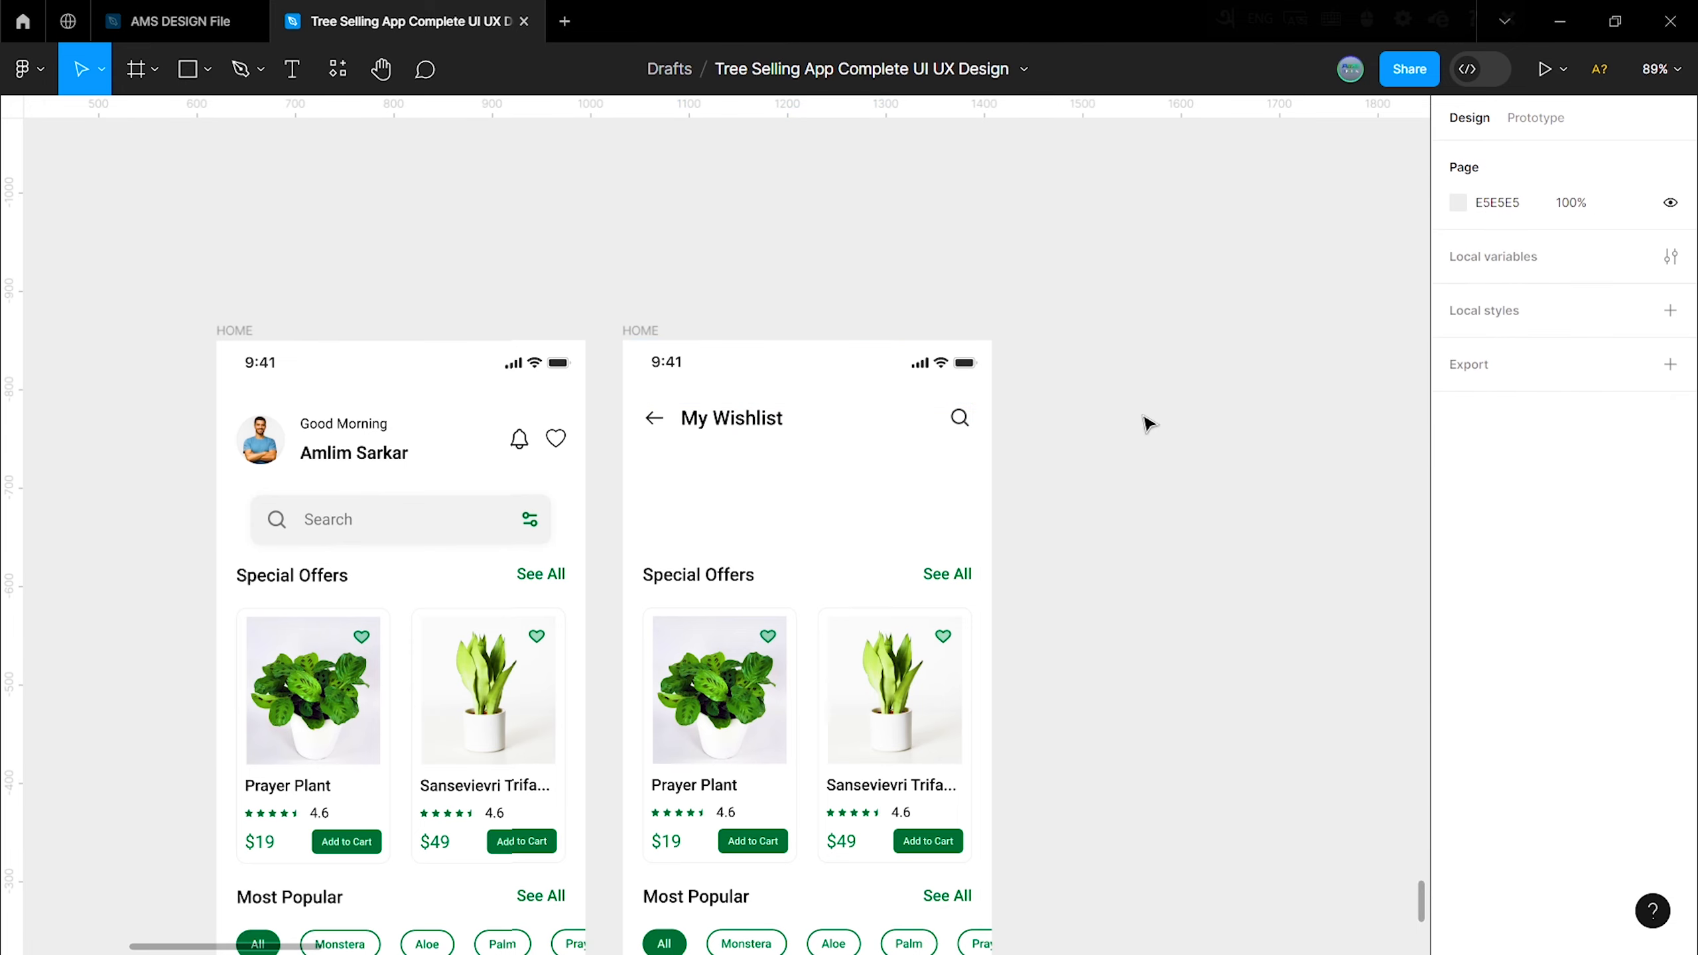
Step: Copy the category chip row up beneath the My Wishlist header and delete the Special Offers heading row
scroll(869, 536, "down", 5)
left_click(632, 642)
left_click_drag(630, 647, 625, 400)
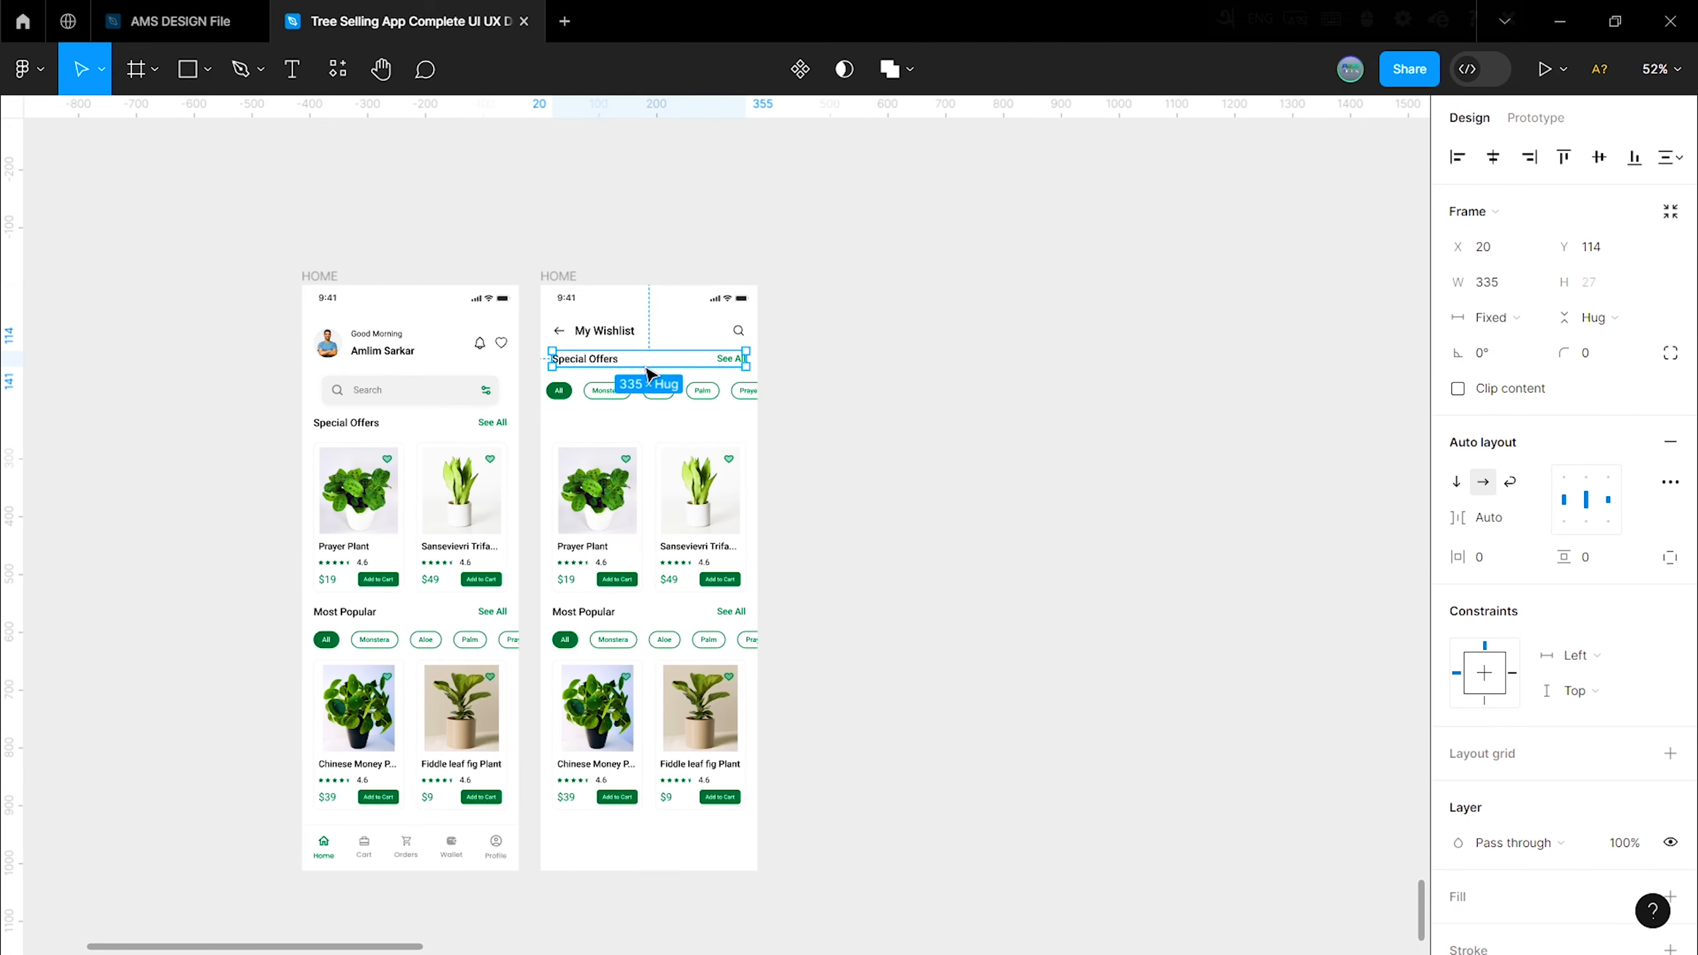
key("Delete")
Step: Set the vertical spacing between the My Wishlist header and the copied chip row to 20
left_click(620, 396)
left_click(646, 333, "shift")
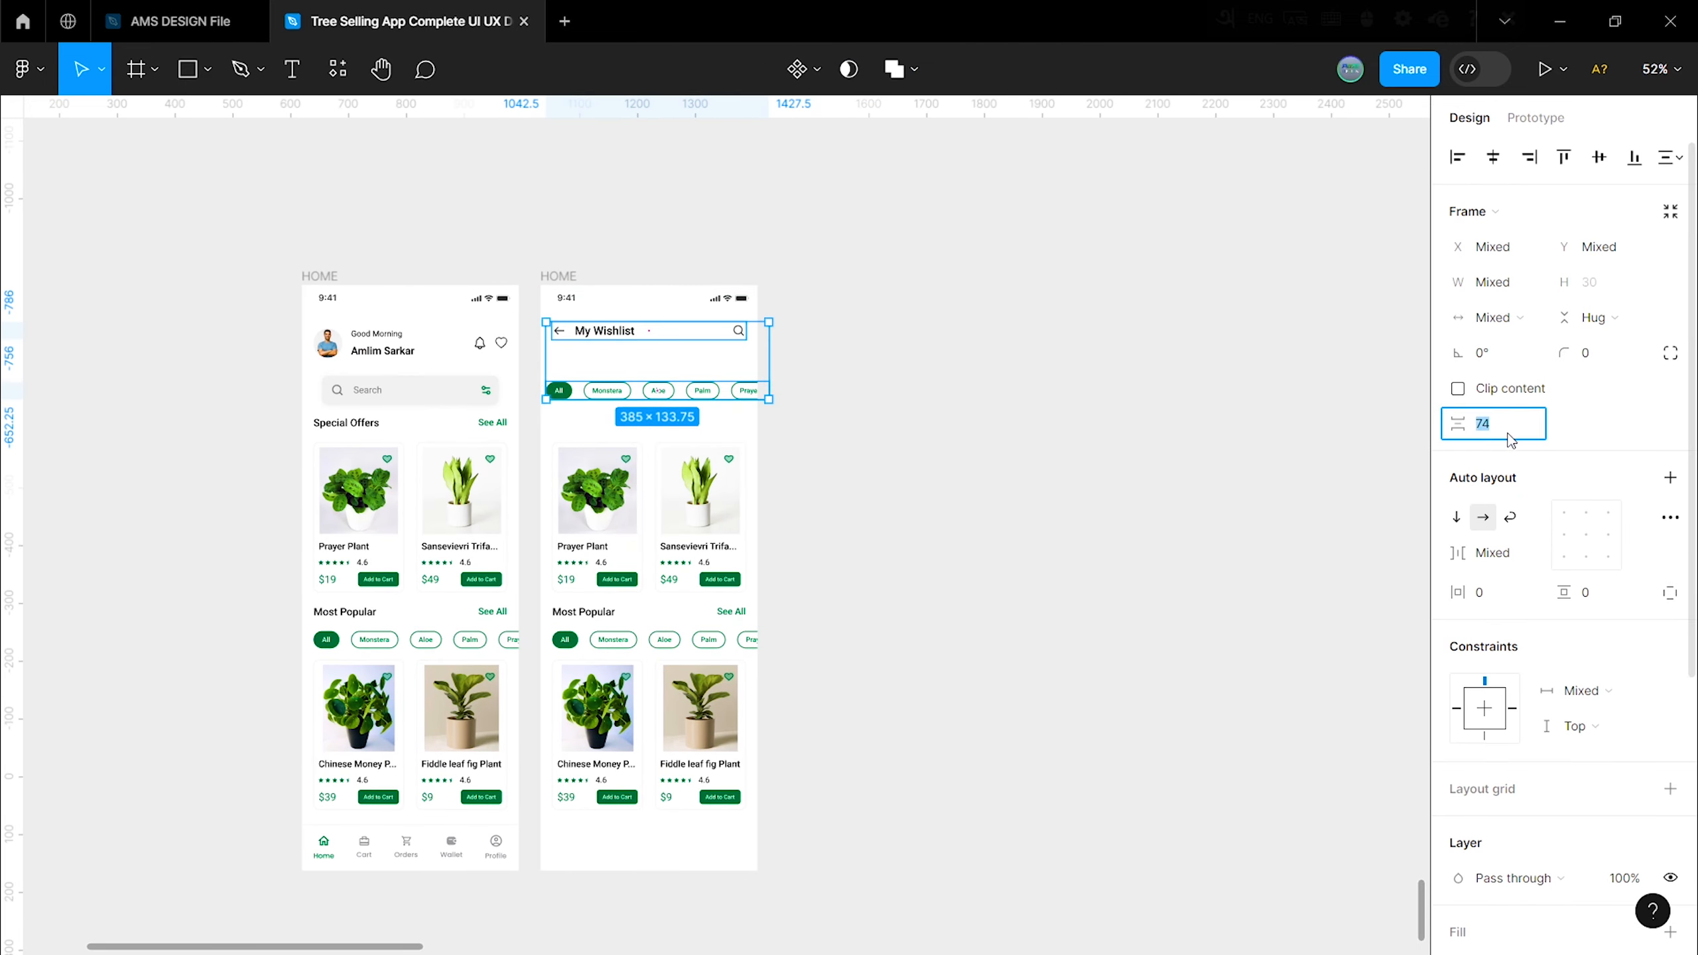
type("20")
left_click(1271, 463)
left_click(666, 363)
left_click(666, 325, "shift")
left_click(954, 374)
Step: Align the chip row's left edge with the My Wishlist header
scroll(616, 349, "up", 5)
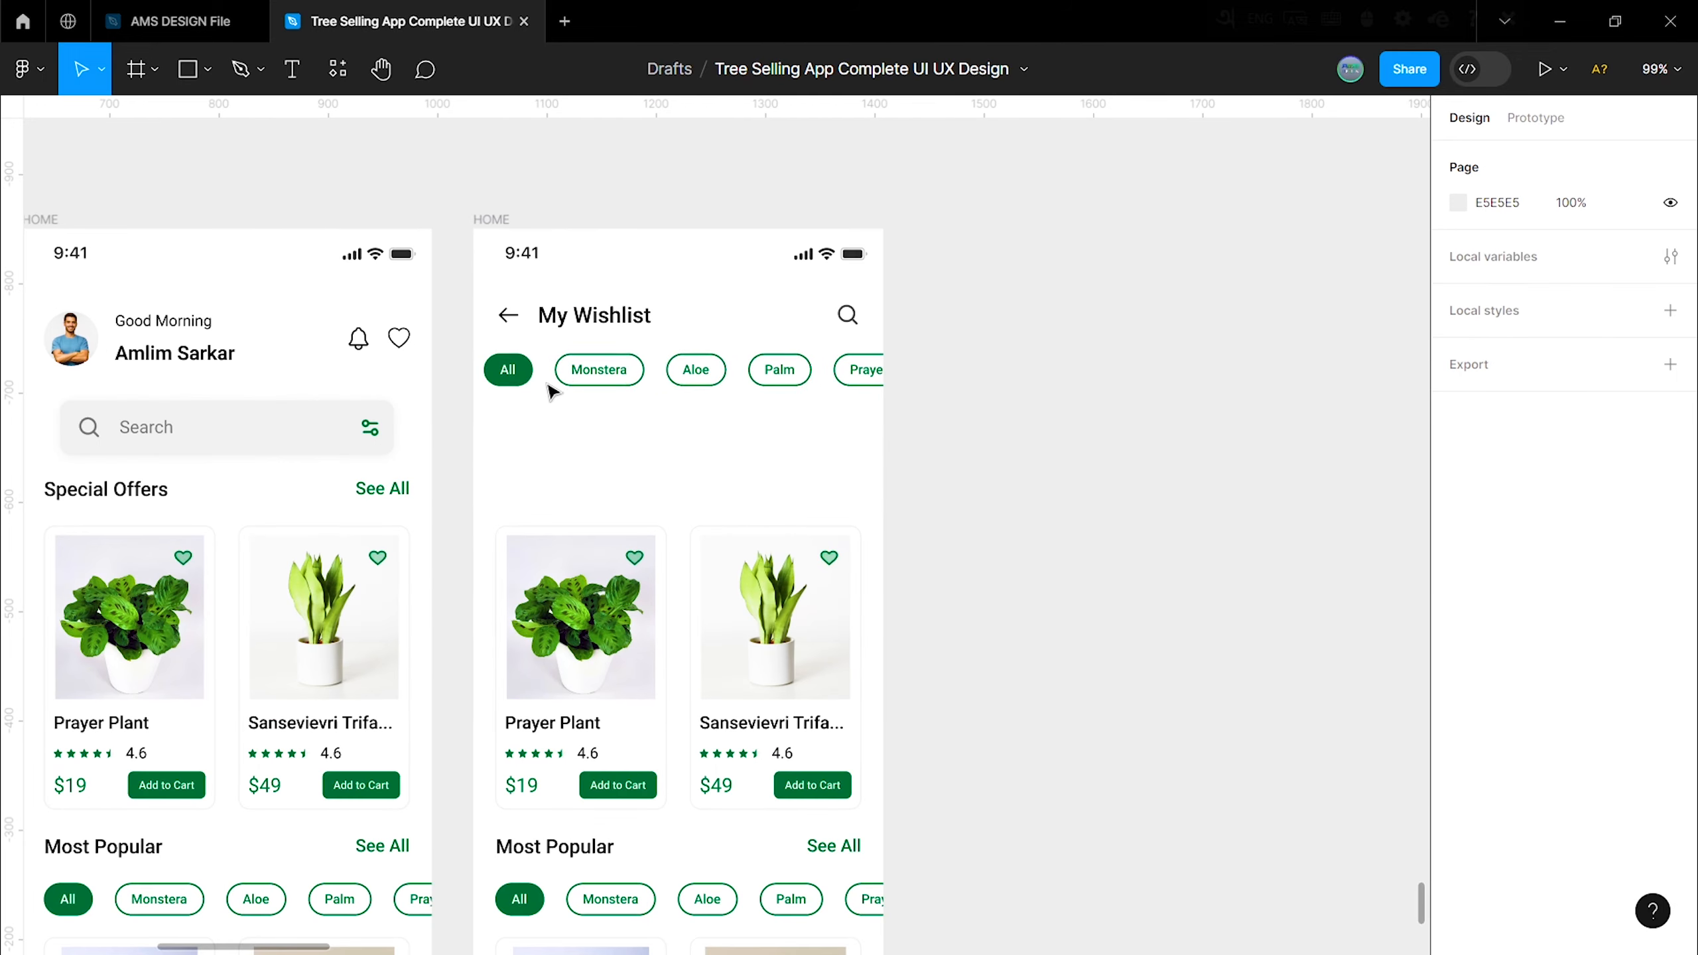
left_click_drag(553, 391, 592, 369)
left_click(568, 328, "shift")
left_click(1458, 157)
left_click(668, 479)
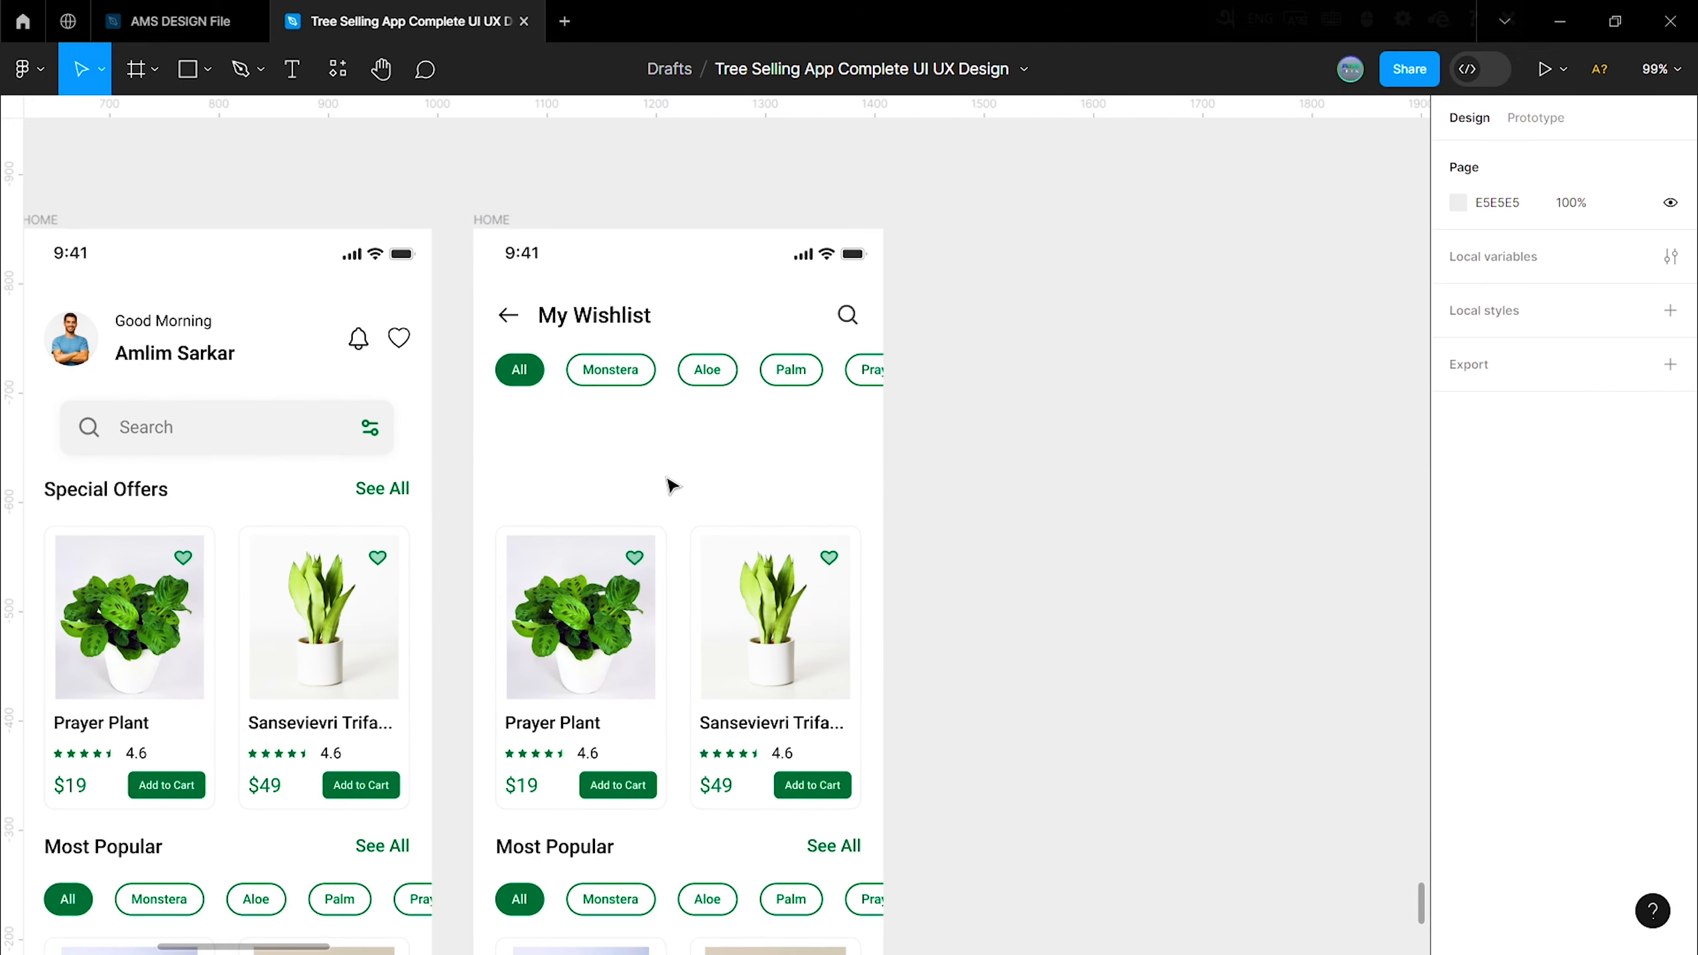
Step: Set the vertical spacing between the wishlist chip row and the first product card row to 20
scroll(695, 462, "down", 4)
left_click(716, 450)
scroll(695, 400, "left", 1)
scroll(696, 405, "up", 4)
left_click(736, 369, "shift")
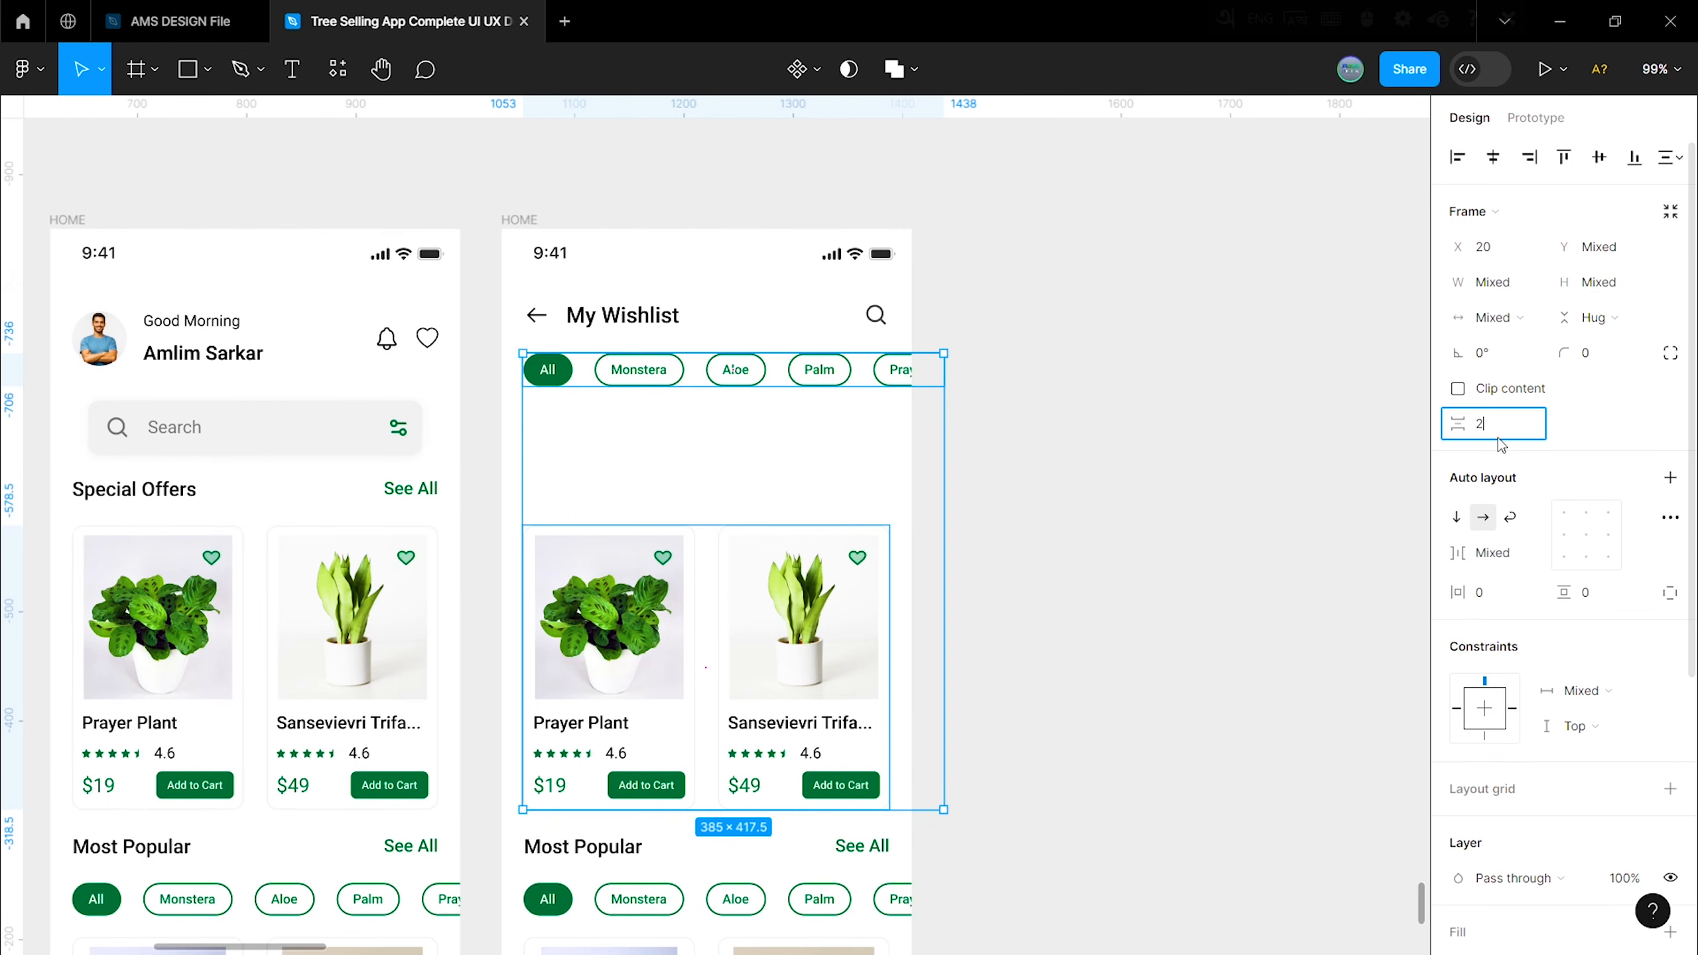
key("Return")
left_click(910, 561)
Step: Delete the lower category chip row and the Most Popular heading row from the wishlist screen
scroll(726, 702, "down", 4)
left_click(752, 639)
key("Delete")
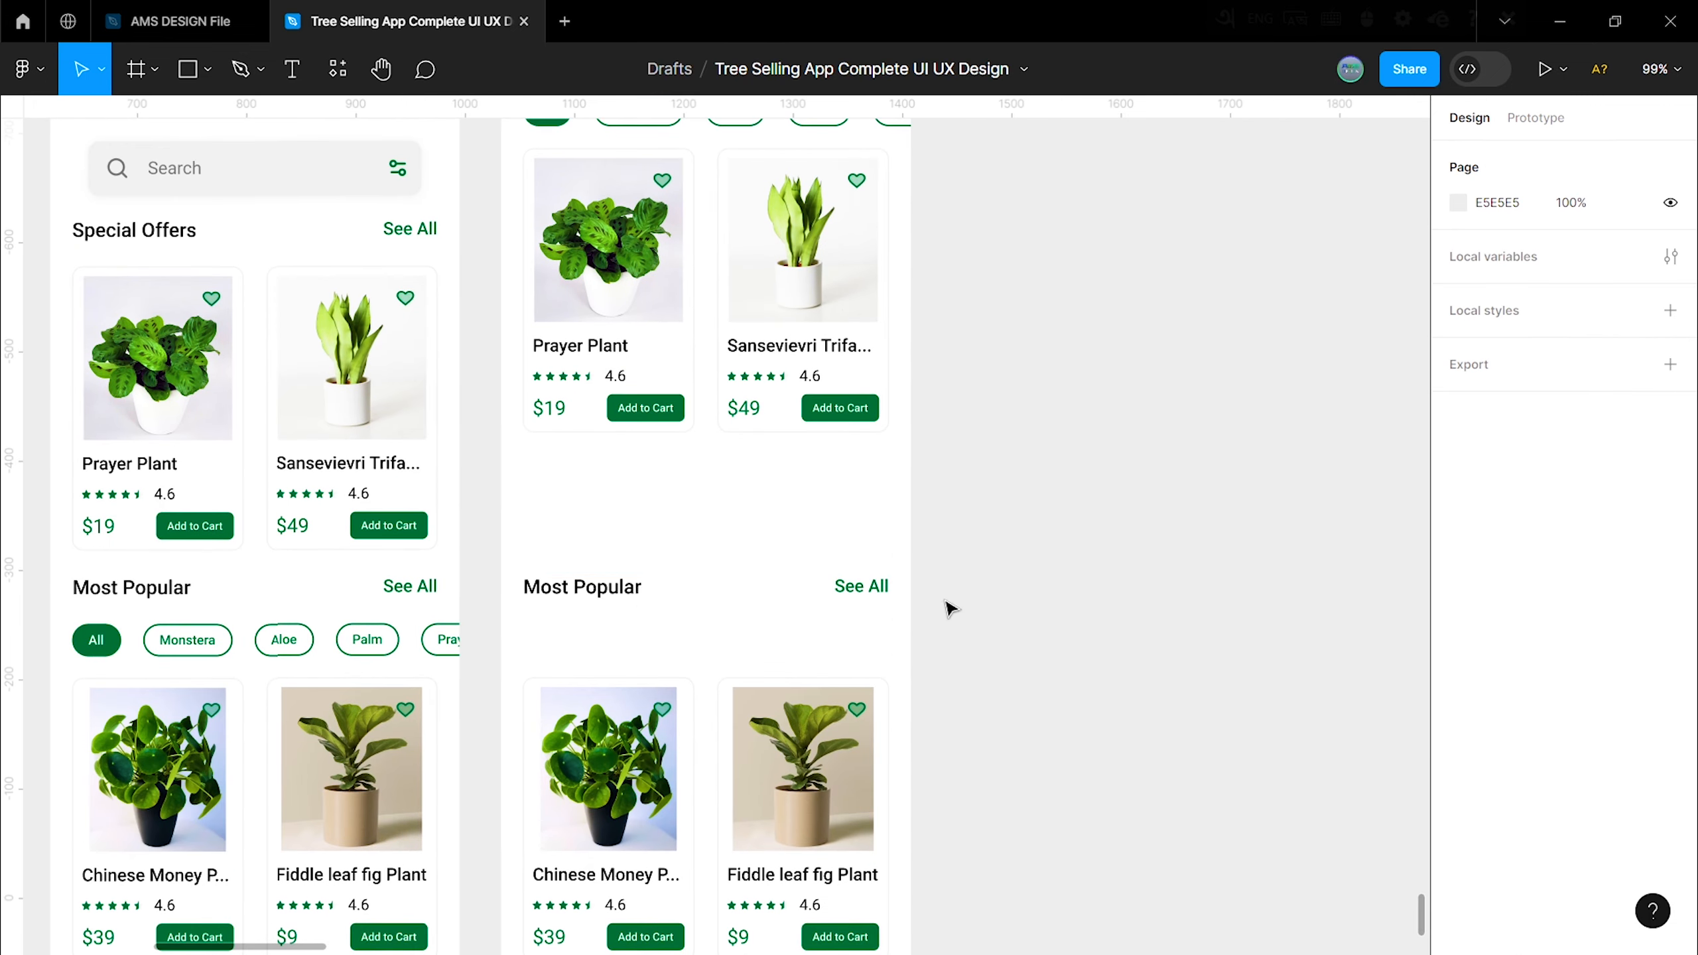
left_click(582, 587)
key("Delete")
Step: Move the Chinese Money and Fiddle leaf fig card row up to 20 below the first card row
scroll(693, 763, "down", 1)
left_click(693, 762)
left_click(720, 352, "shift")
left_click(1498, 428)
type("20")
key("Return")
left_click(1084, 597)
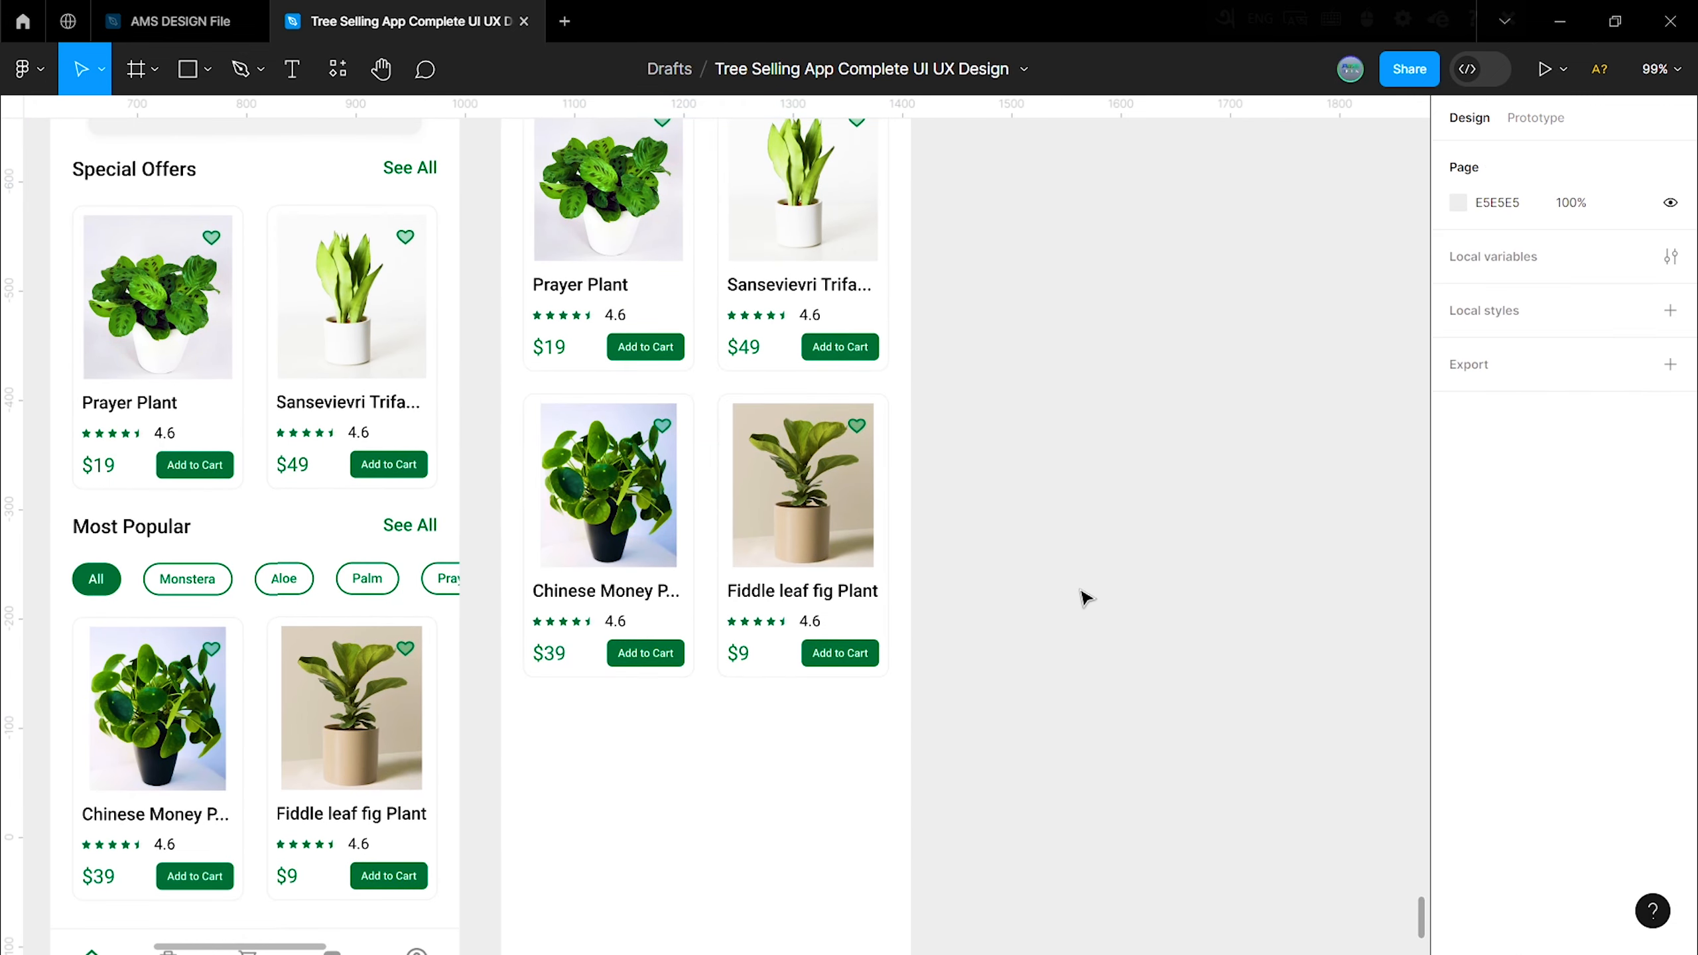
Step: Shorten the wishlist frame from its lower edge to a height of about 872
scroll(1070, 589, "up", 6)
left_click(523, 304)
scroll(788, 497, "down", 12)
left_click_drag(753, 633, 759, 482)
left_click(958, 535)
Step: Duplicate the Prayer Plant and Sansevieria card row below the second row and shift the copy down to Y 736
scroll(959, 535, "up", 3)
scroll(911, 572, "down", 2)
scroll(869, 508, "up", 3)
left_click_drag(779, 367, 755, 741)
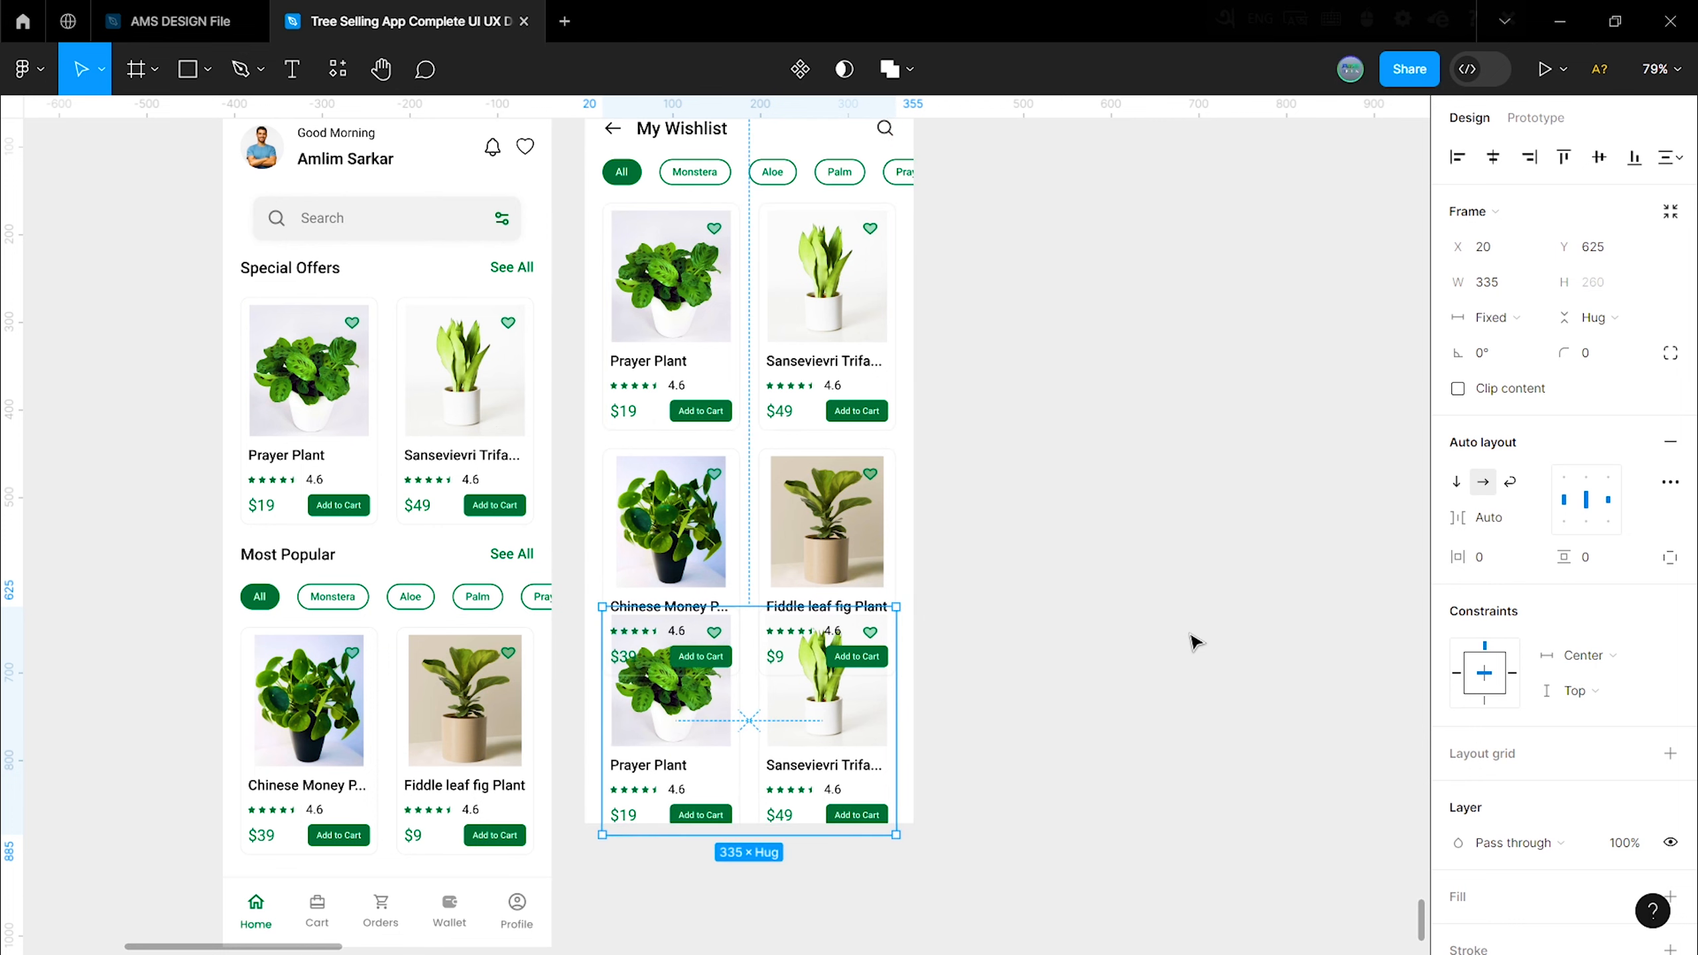
key("Down")
key("Down")
key("Down")
key("Down")
key("Down")
key("Down")
key("Down")
key("Down")
key("Down")
key("Down")
key("Down")
key("Down")
key("Down")
key("Down")
key("Down")
key("Down")
key("Down")
key("Down")
key("Down")
key("Down")
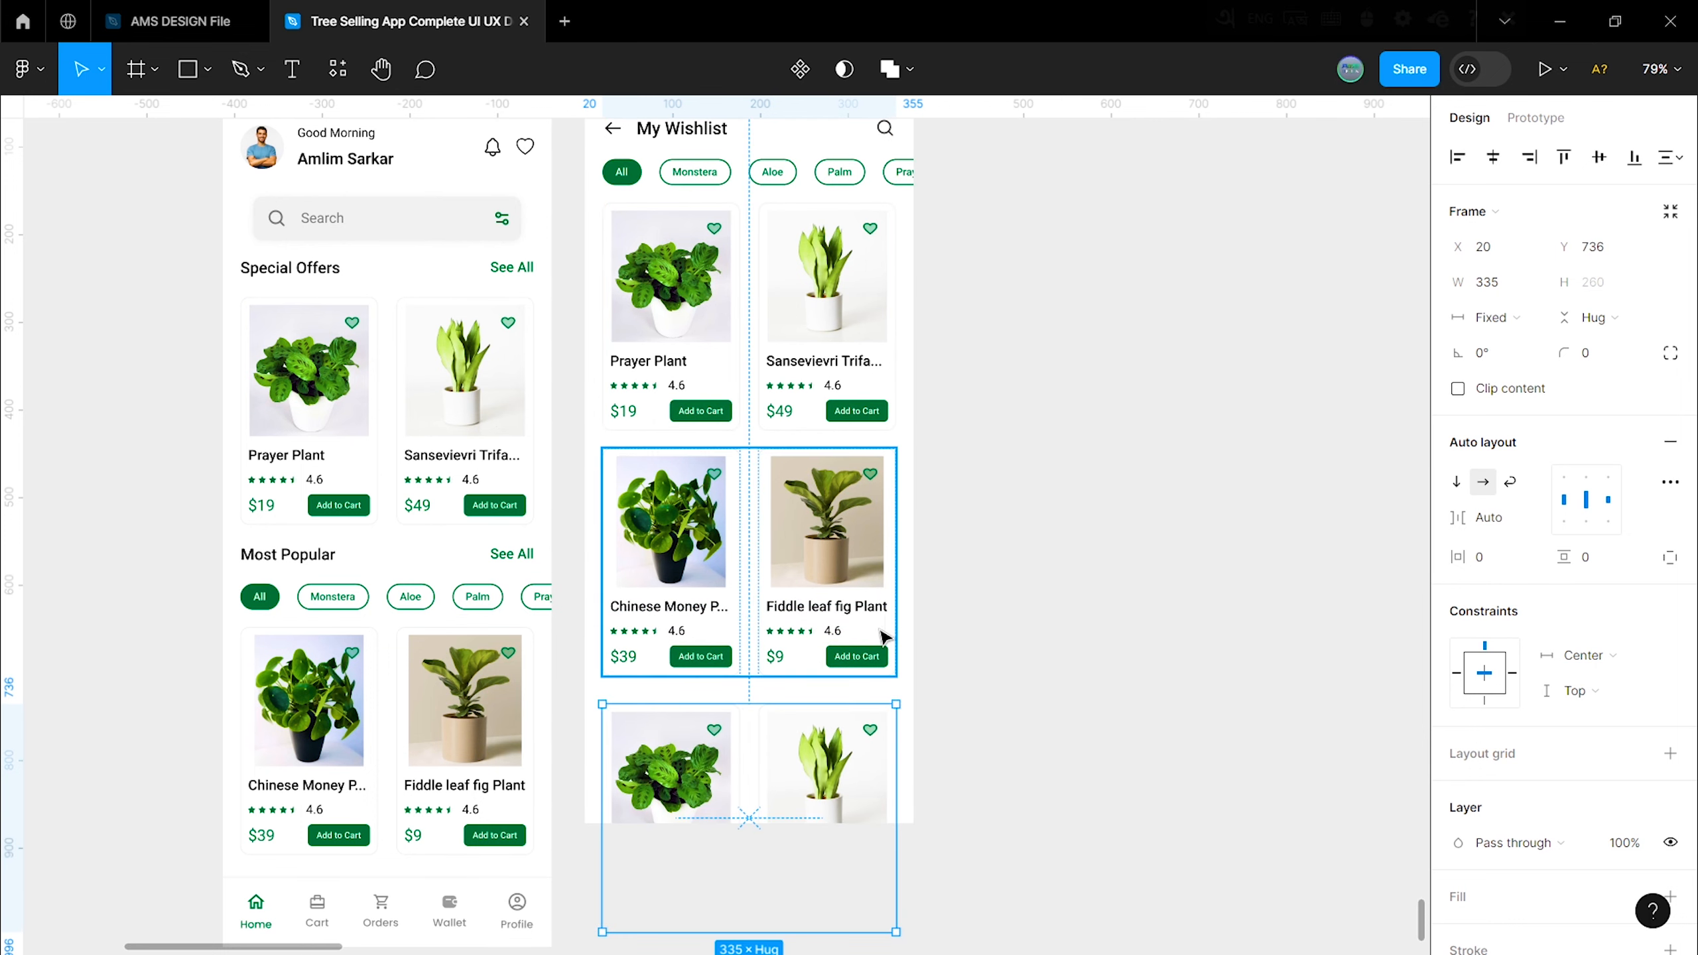
Step: Set the vertical spacing between the second and third wishlist card rows to 20
left_click(882, 633, "shift")
key("Return")
left_click(1016, 568)
scroll(937, 588, "down", 1)
left_click(726, 690)
left_click(829, 549, "shift")
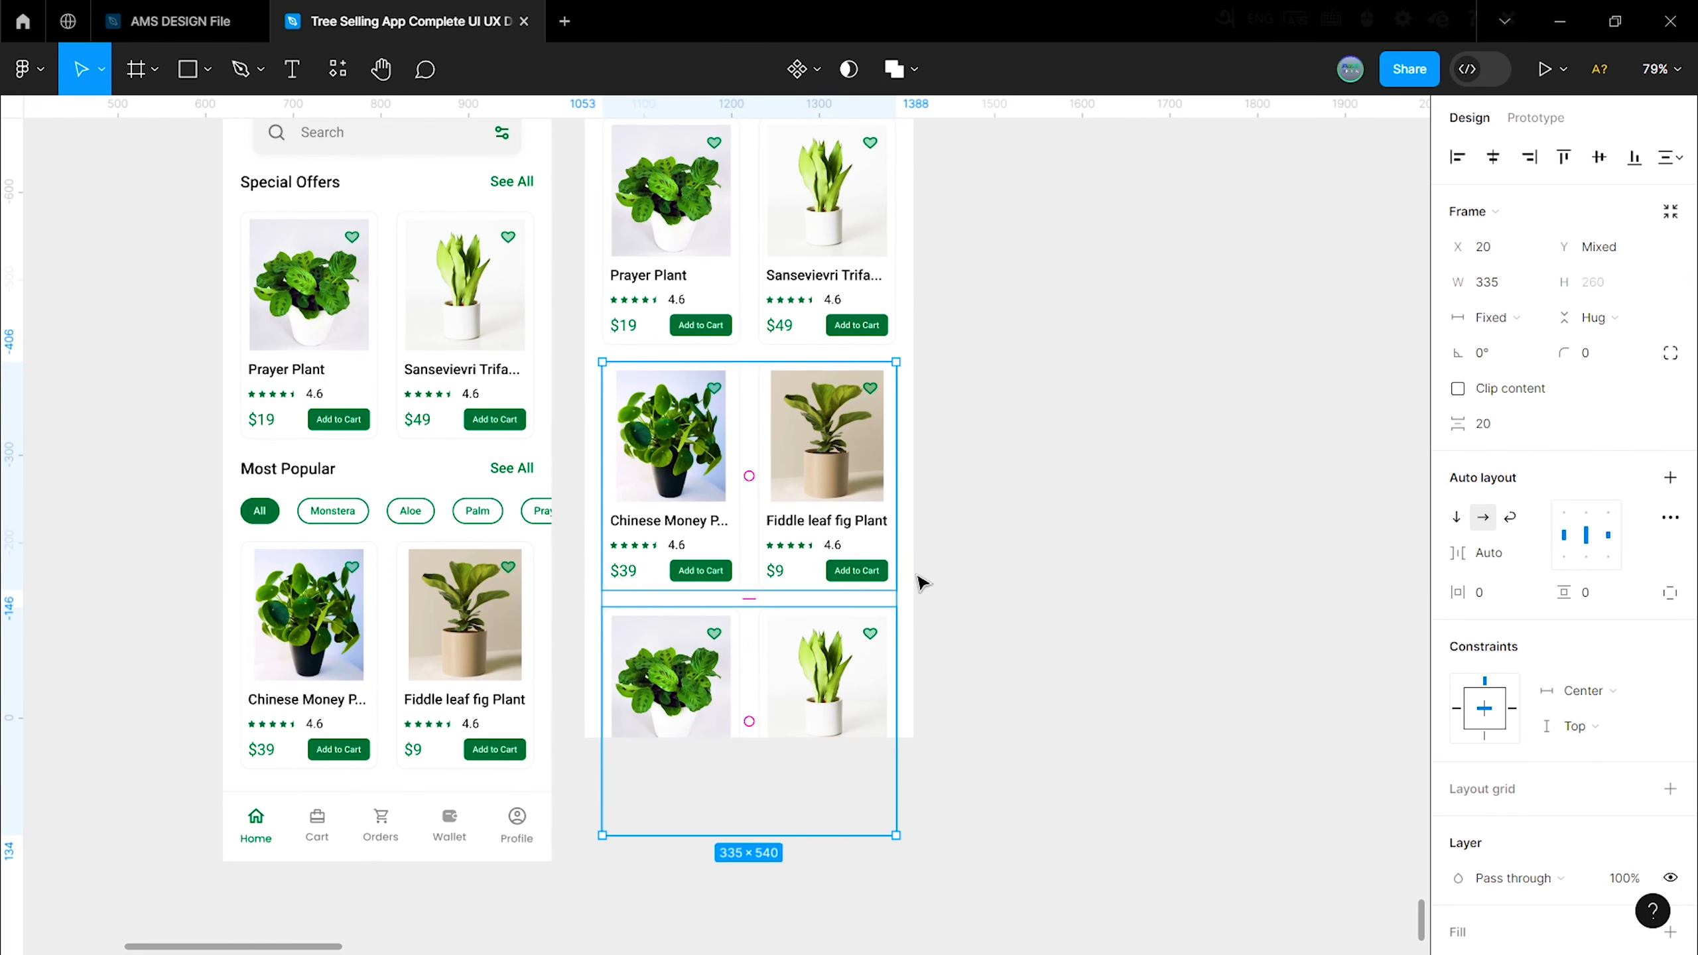
left_click(963, 602)
Step: Duplicate the My Wishlist screen frame and place the copy to its right
scroll(970, 648, "down", 1)
scroll(956, 663, "up", 1)
scroll(875, 576, "down", 1)
left_click(588, 166)
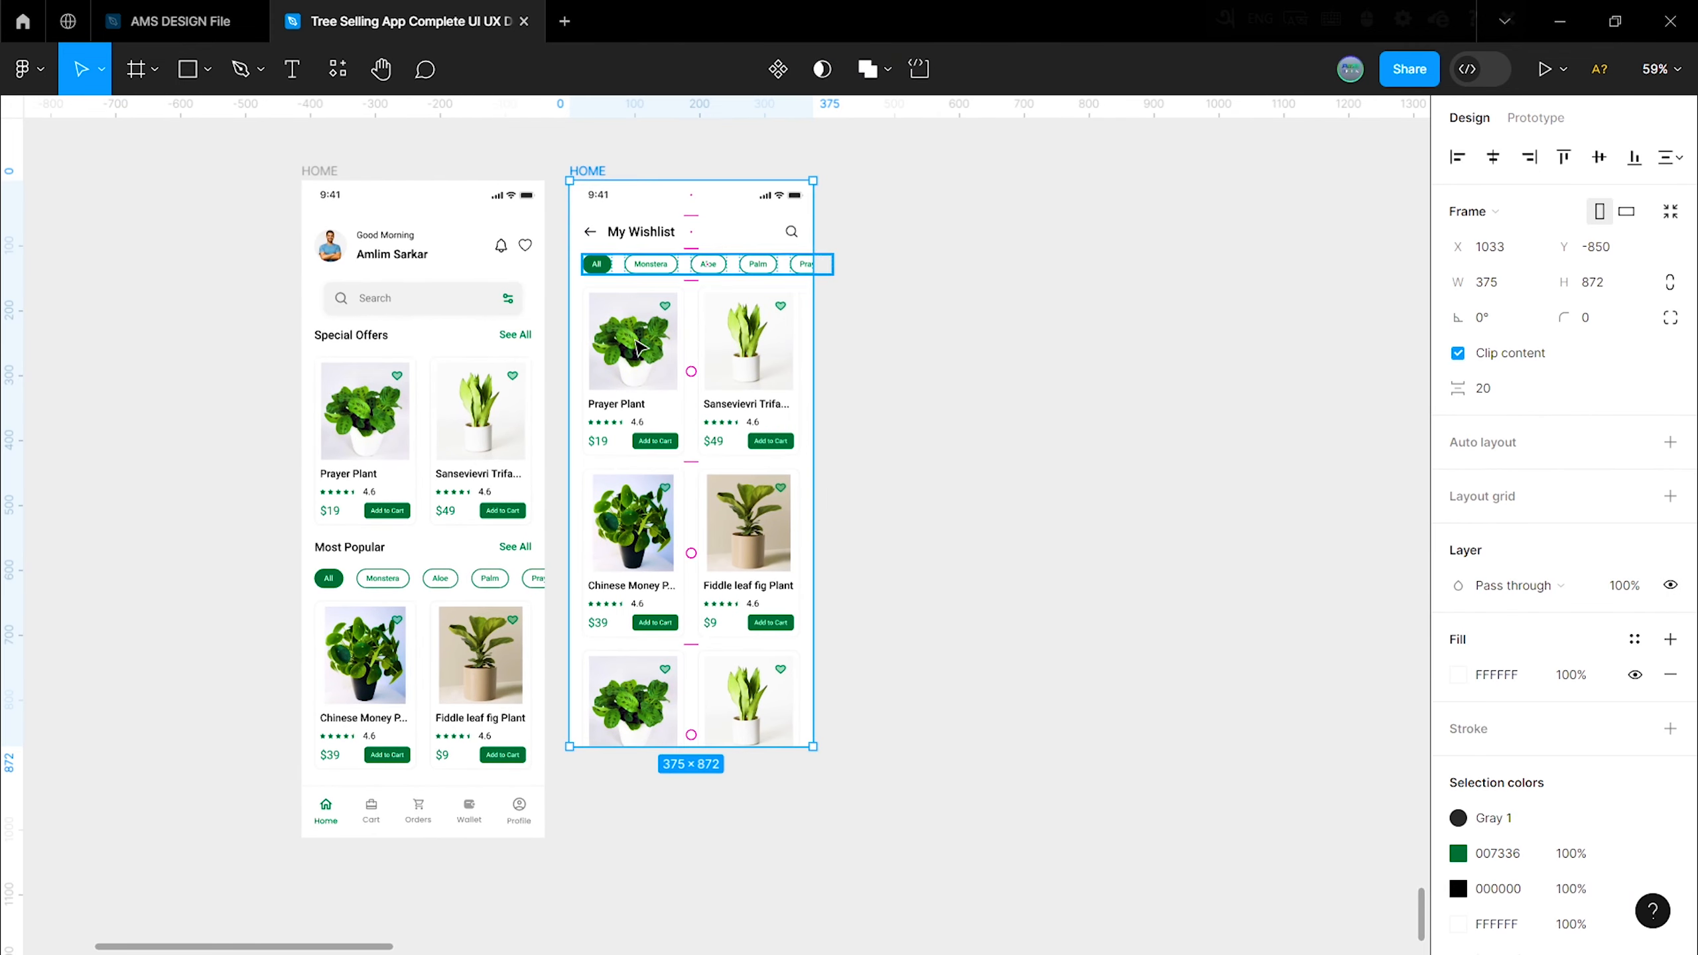
left_click_drag(652, 378, 921, 378)
key("Escape")
scroll(958, 448, "right", 4)
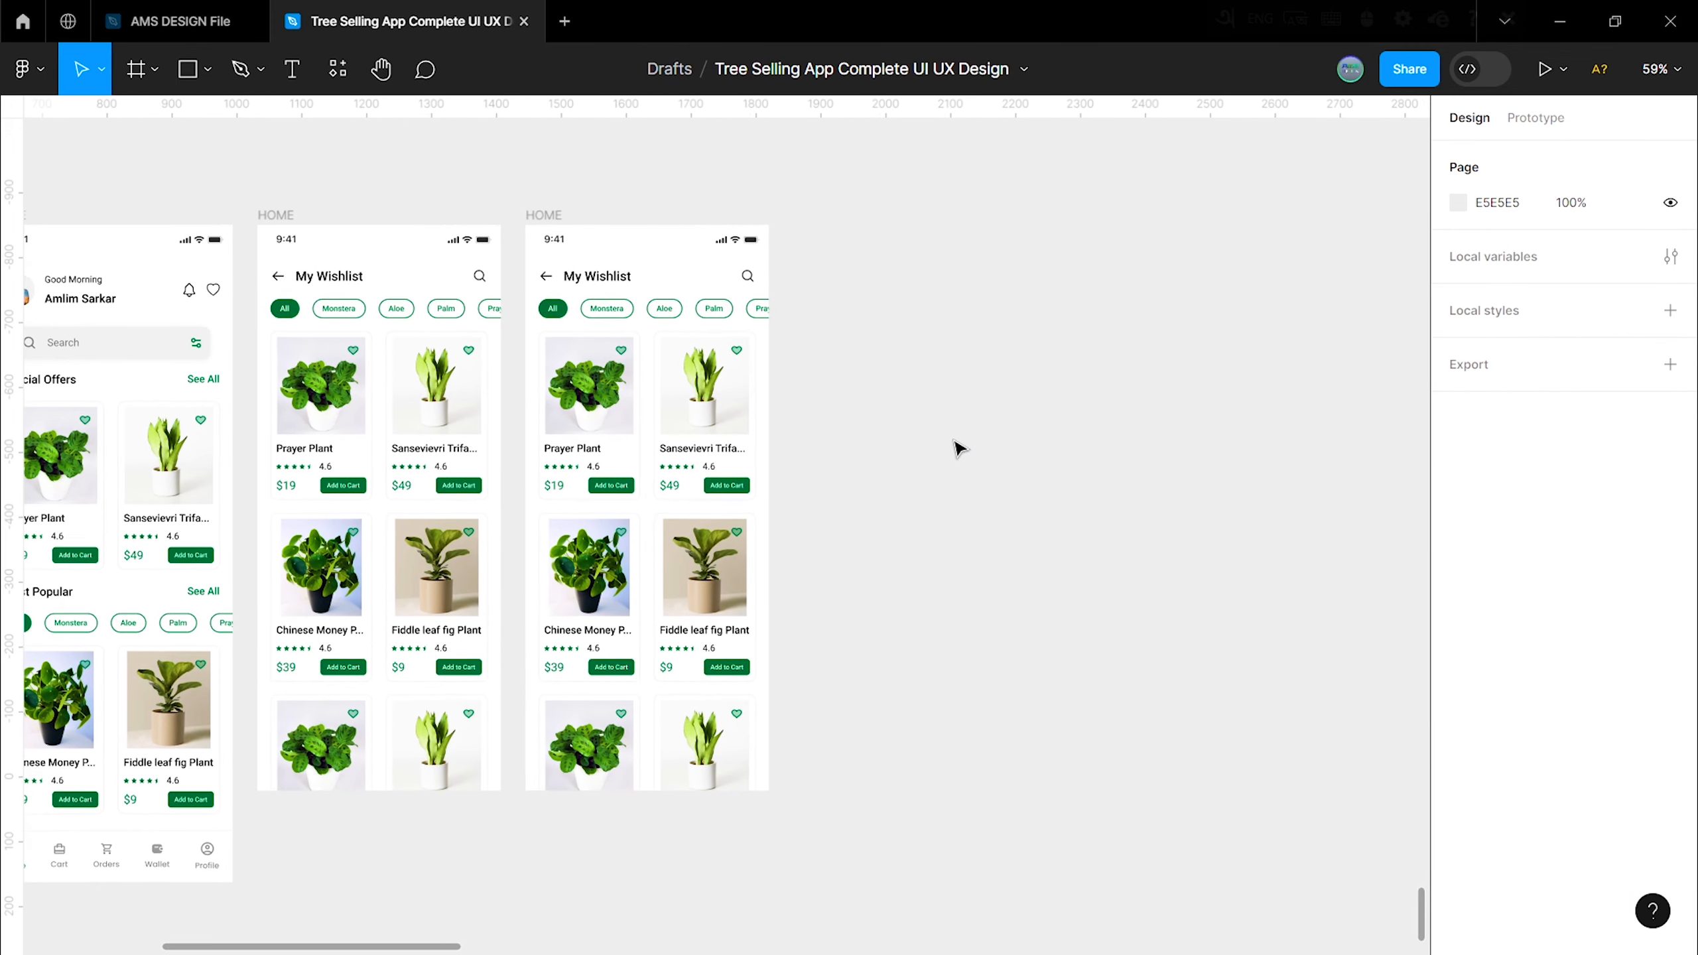
Step: Delete the category chips and all three product card rows from the new wishlist copy
left_click(752, 406)
key("Delete")
left_click(751, 283)
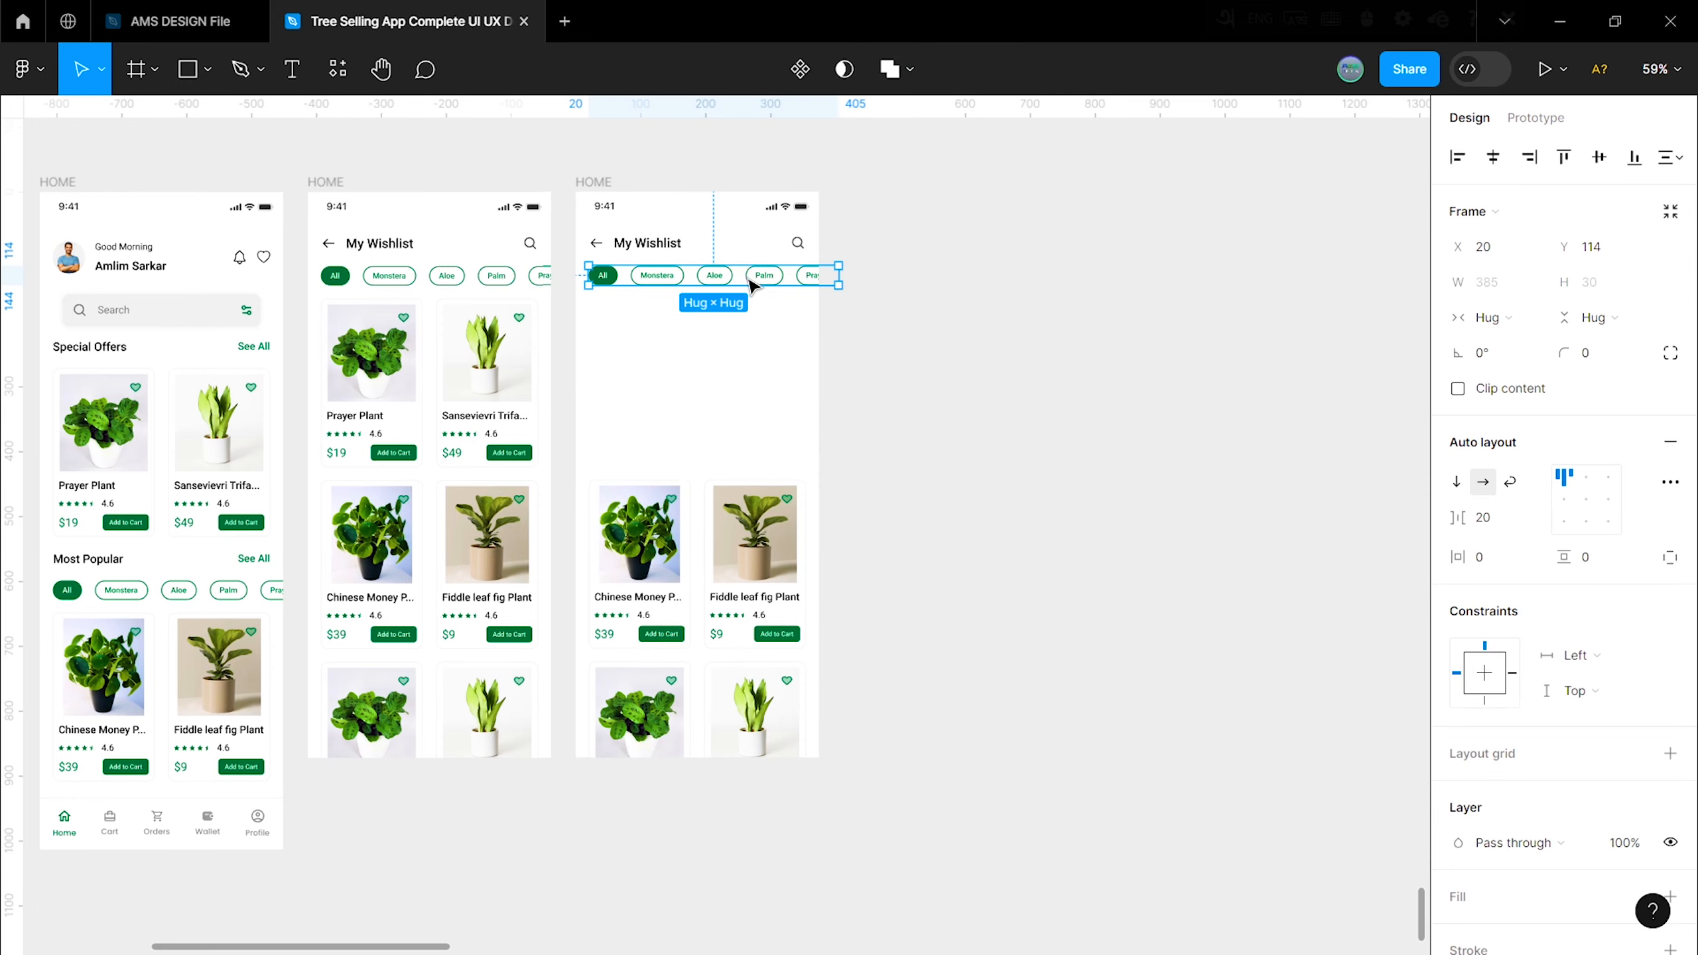
key("Delete")
left_click(754, 603)
key("Delete")
left_click(749, 699)
key("Delete")
Step: Paste the large potted plant image into the emptied screen and move it up beneath the header
scroll(662, 408, "up", 1)
left_click(666, 472)
left_click(966, 476)
key("ctrl+v")
left_click(963, 472)
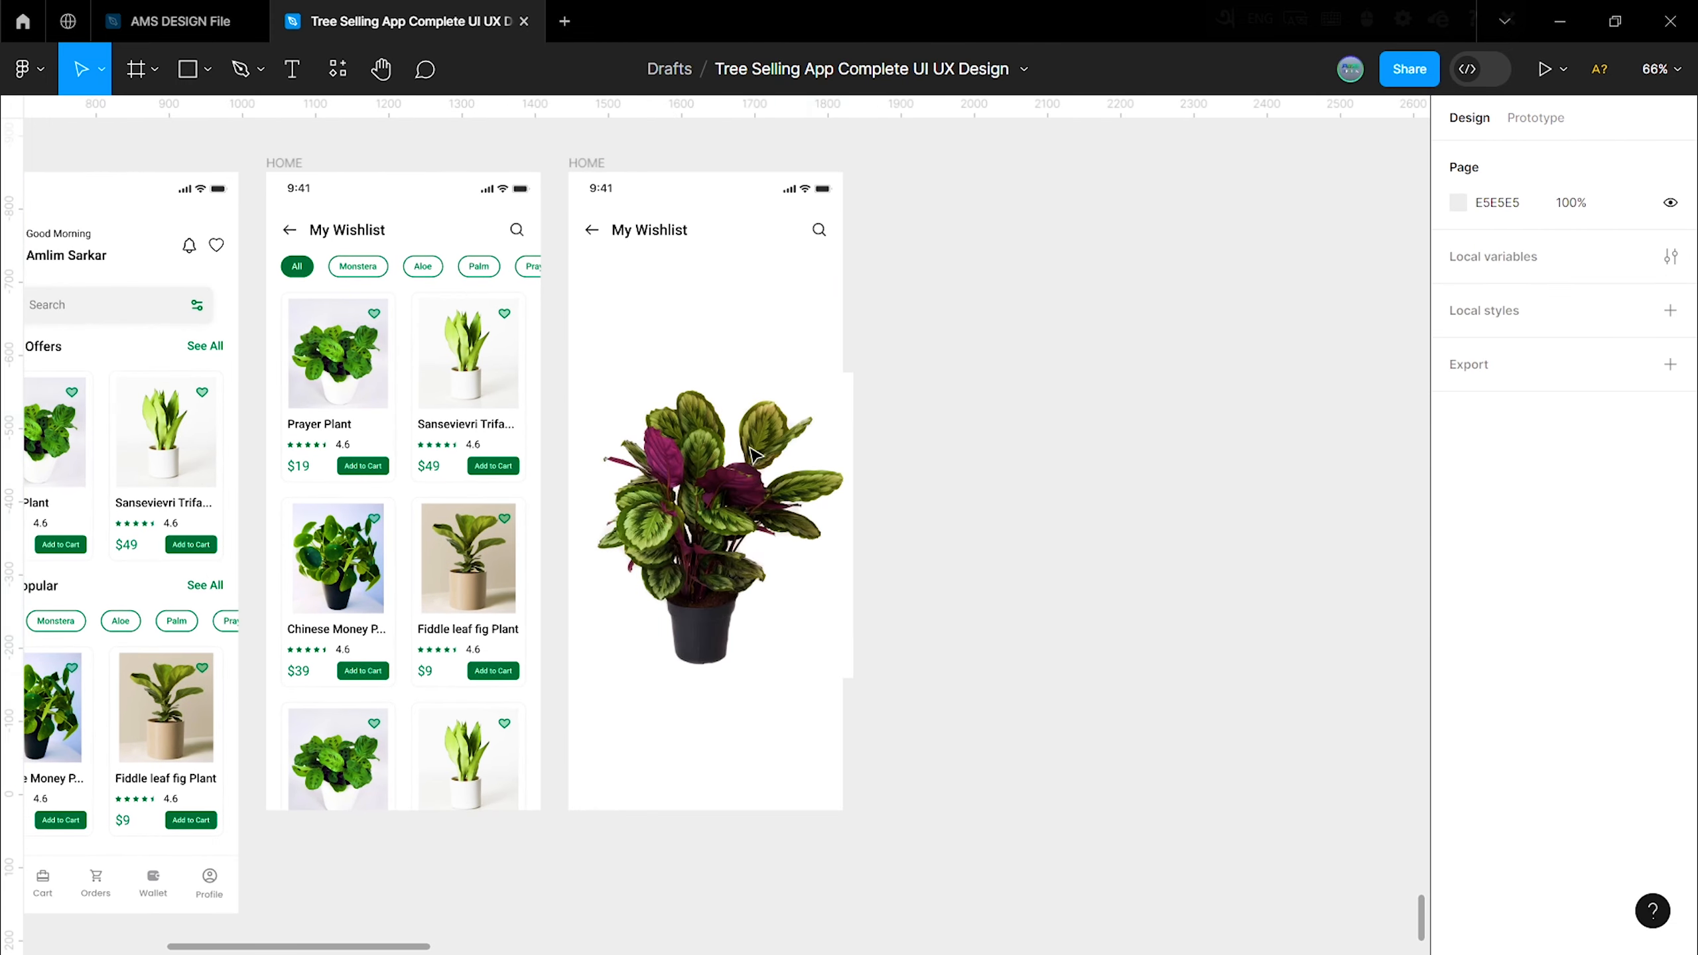
scroll(958, 467, "down", 2)
left_click(827, 483)
left_click_drag(827, 484, 817, 403)
left_click(678, 375)
Step: Copy the favorite heart icon from the Sansevieria card and paste it on the empty canvas beside the plant screen
scroll(652, 393, "up", 3)
scroll(654, 394, "up", 1)
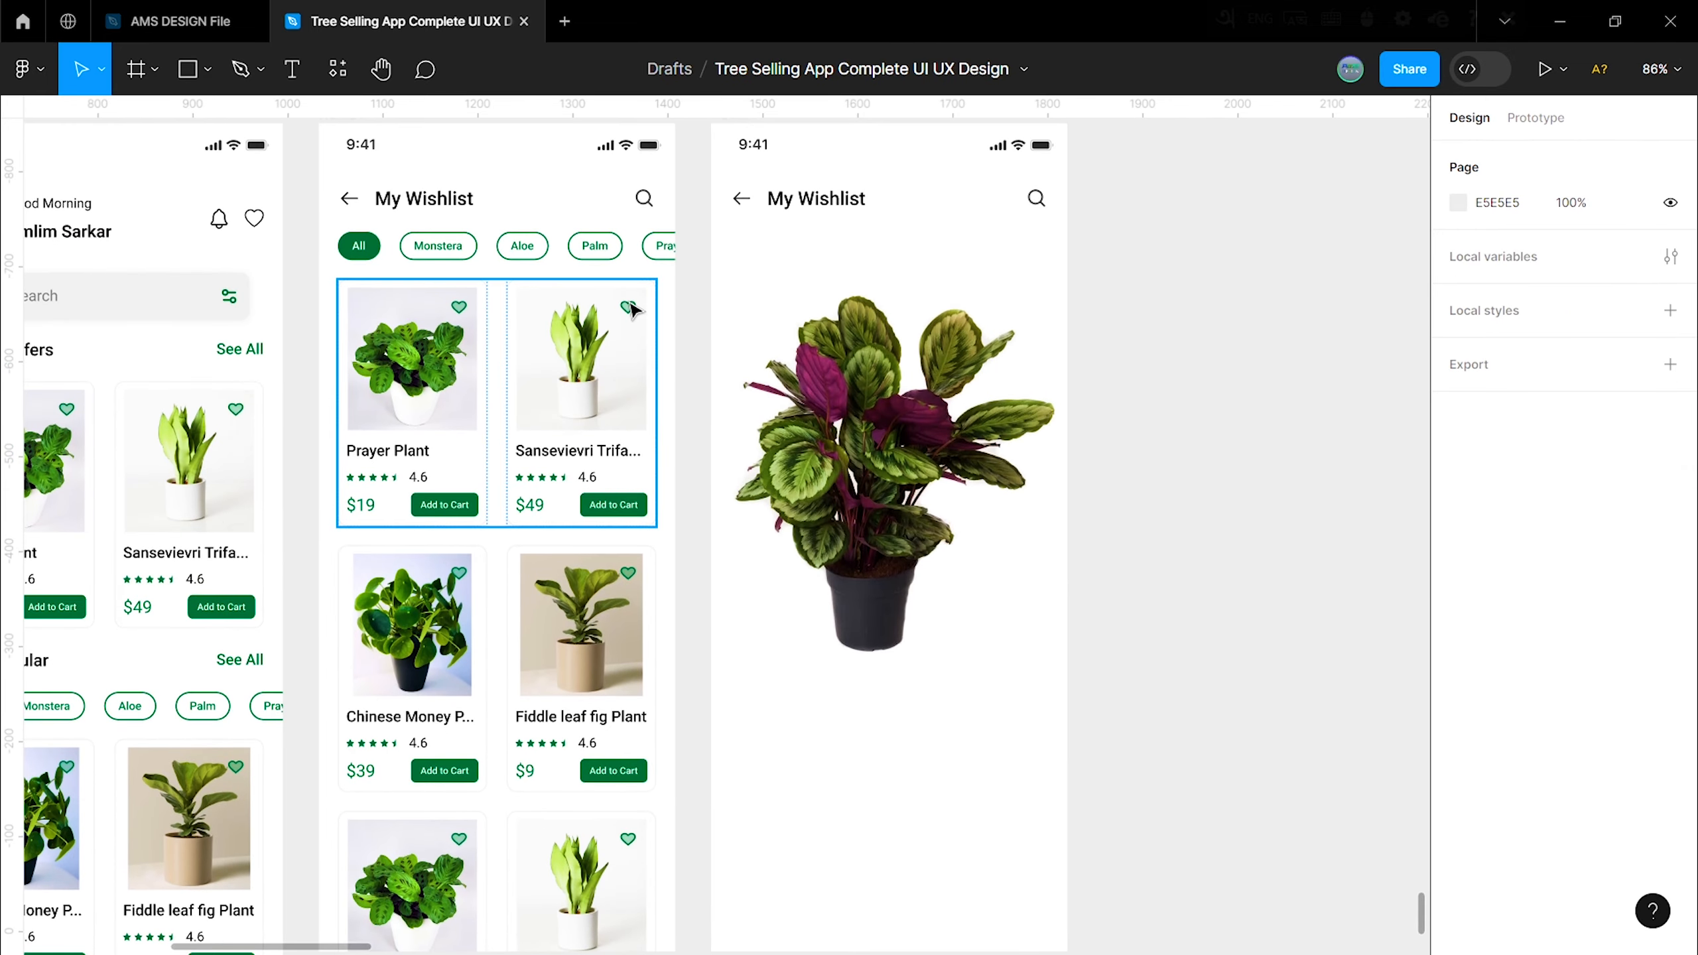
left_click(629, 308, "ctrl")
right_click(628, 308)
left_click(660, 221)
left_click(1149, 315)
right_click(1218, 356)
left_click(1230, 376)
left_click(1230, 374)
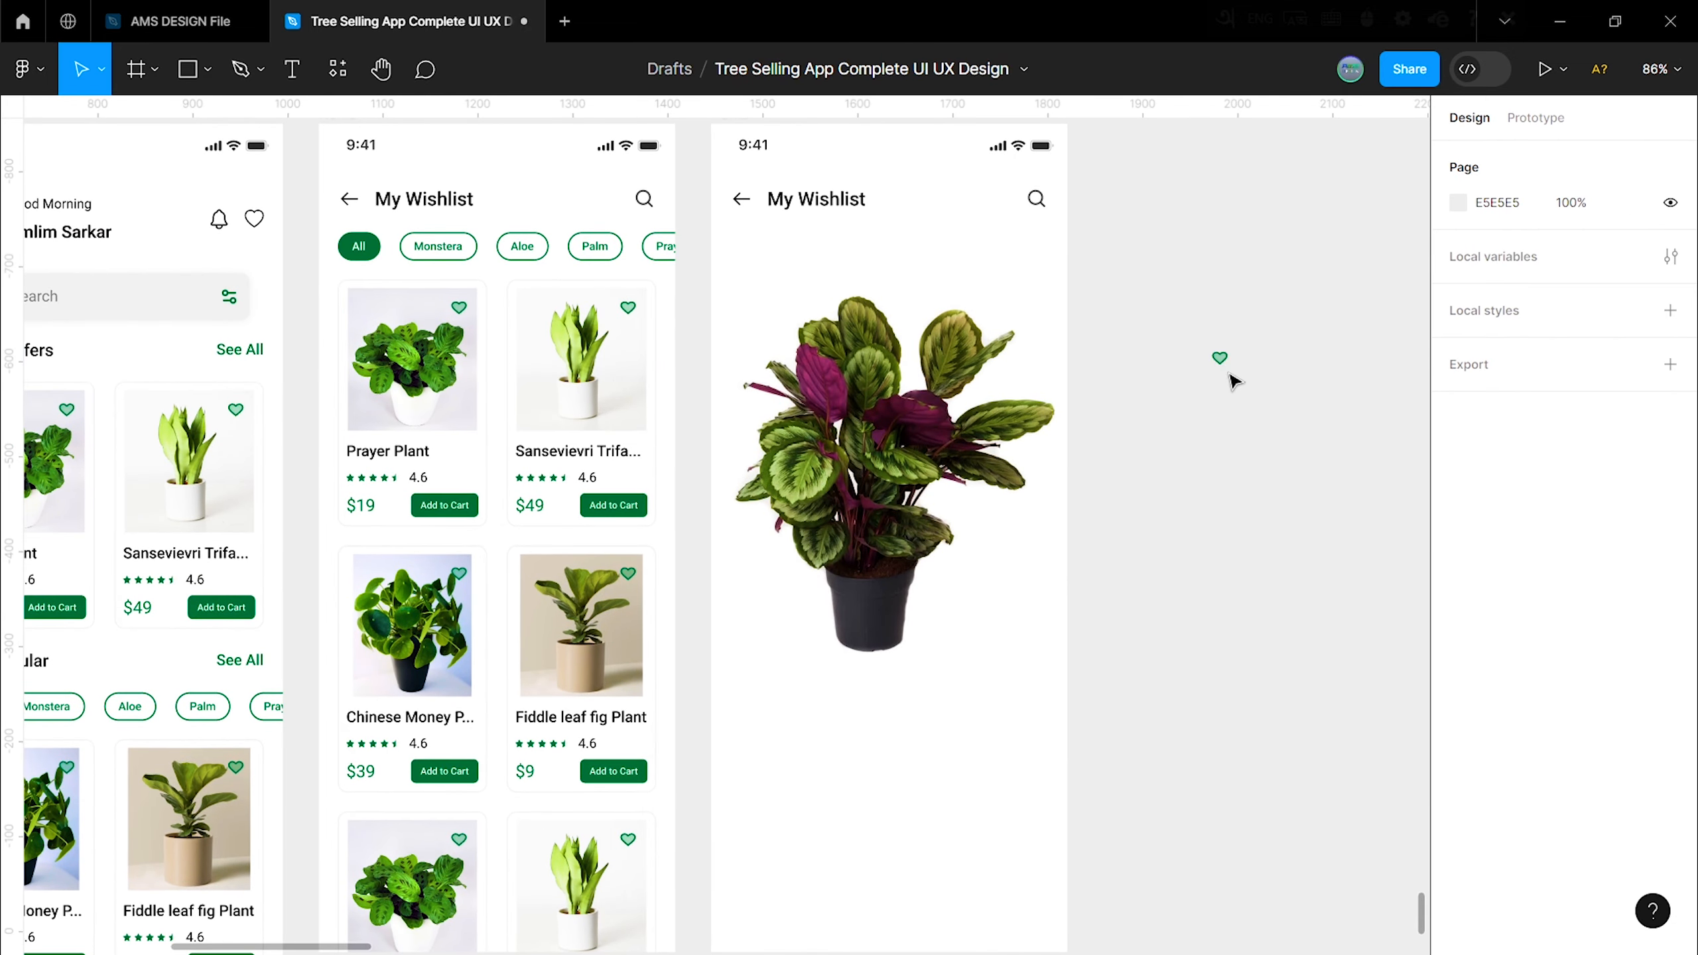
Step: Resize the pasted heart icon to a width of 24 and a height of 22
type("24")
key("Return")
left_click(1303, 448)
right_click(1218, 357)
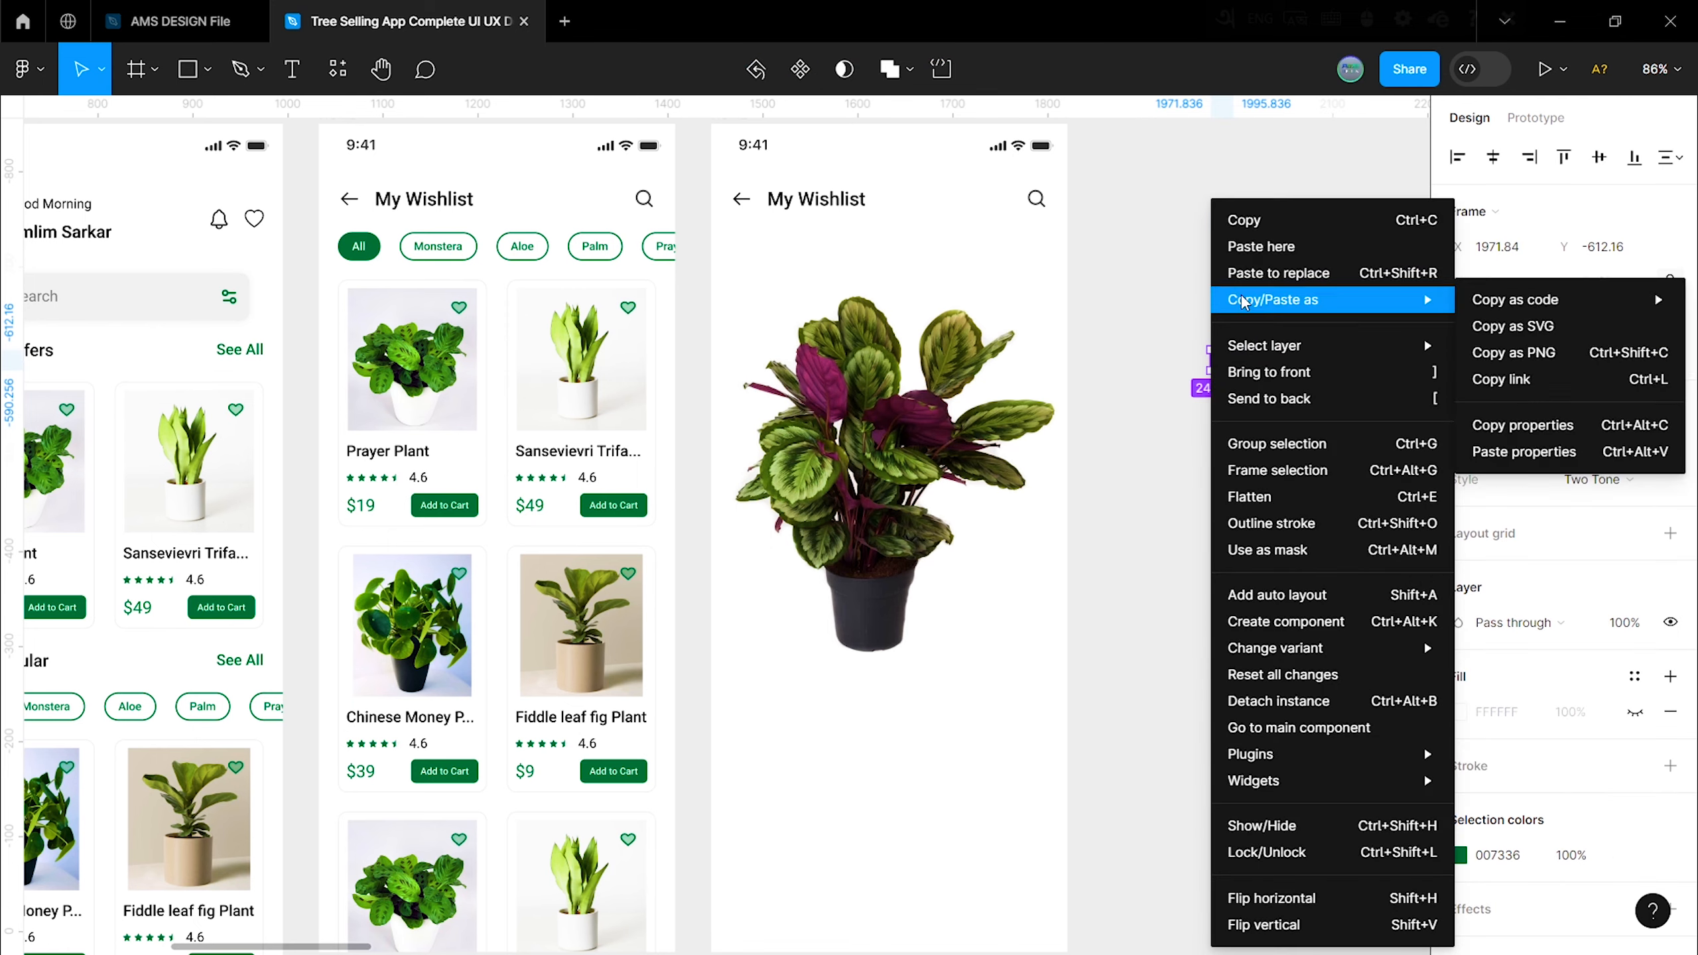
left_click(1129, 317)
left_click(1675, 283)
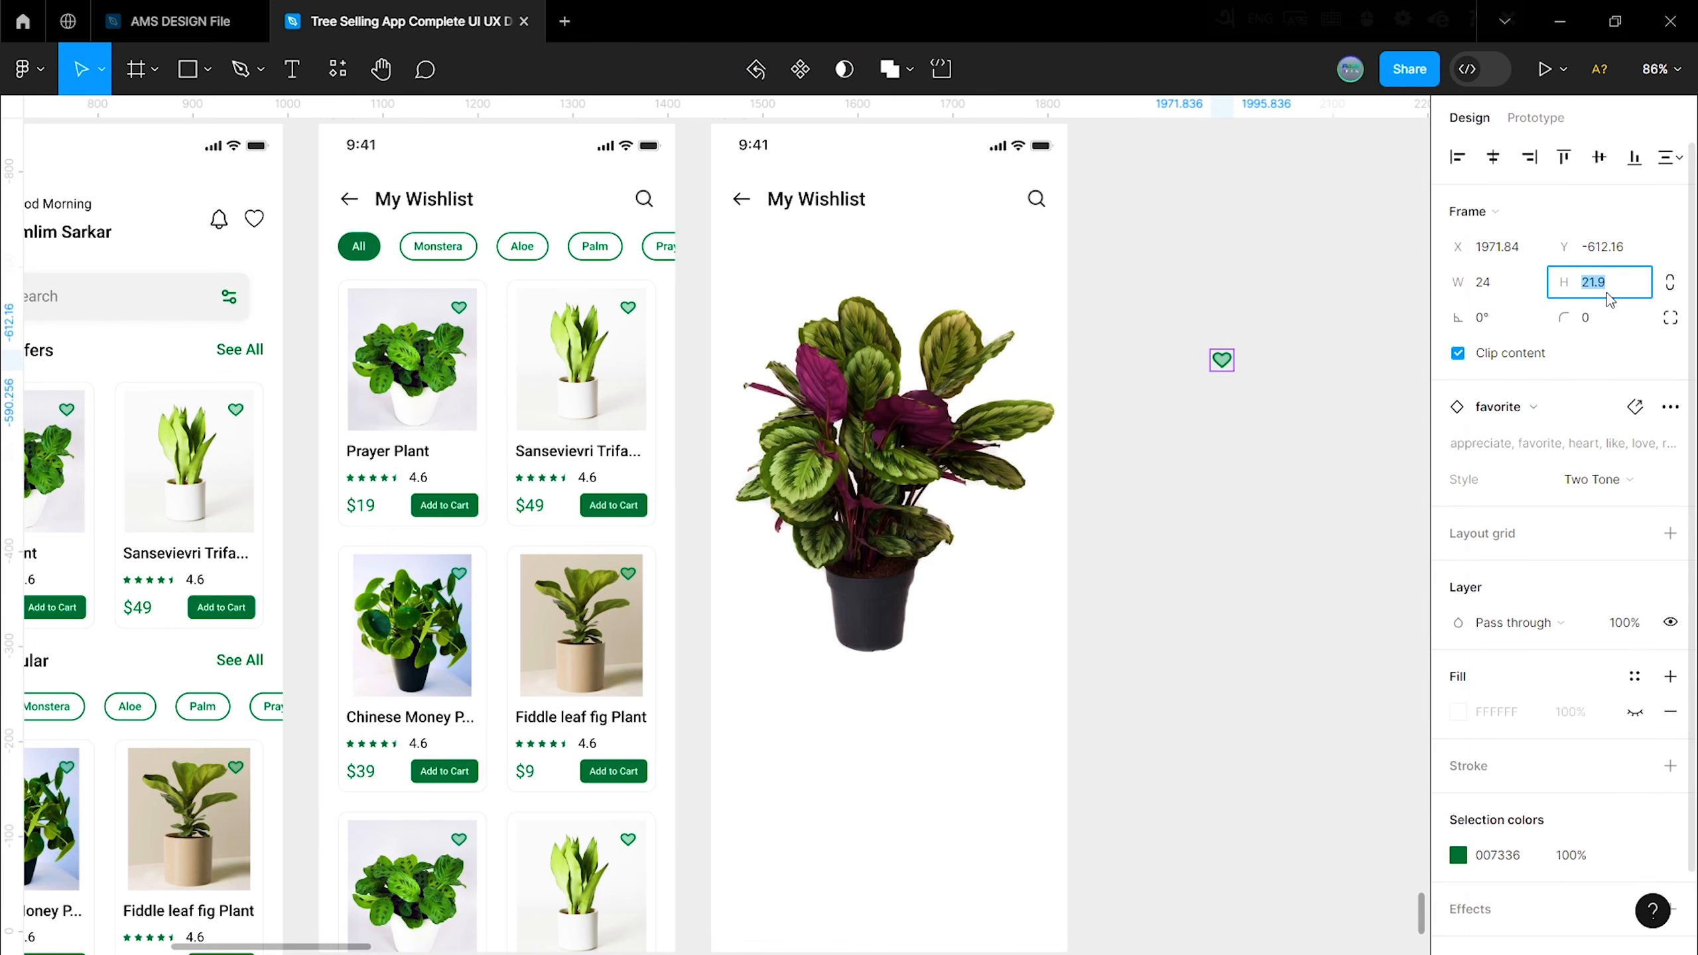
type("22")
key("Return")
left_click(1344, 326)
Step: Replace the search icon in the plant screen's header with the copied heart icon and select the header
scroll(1191, 295, "up", 1)
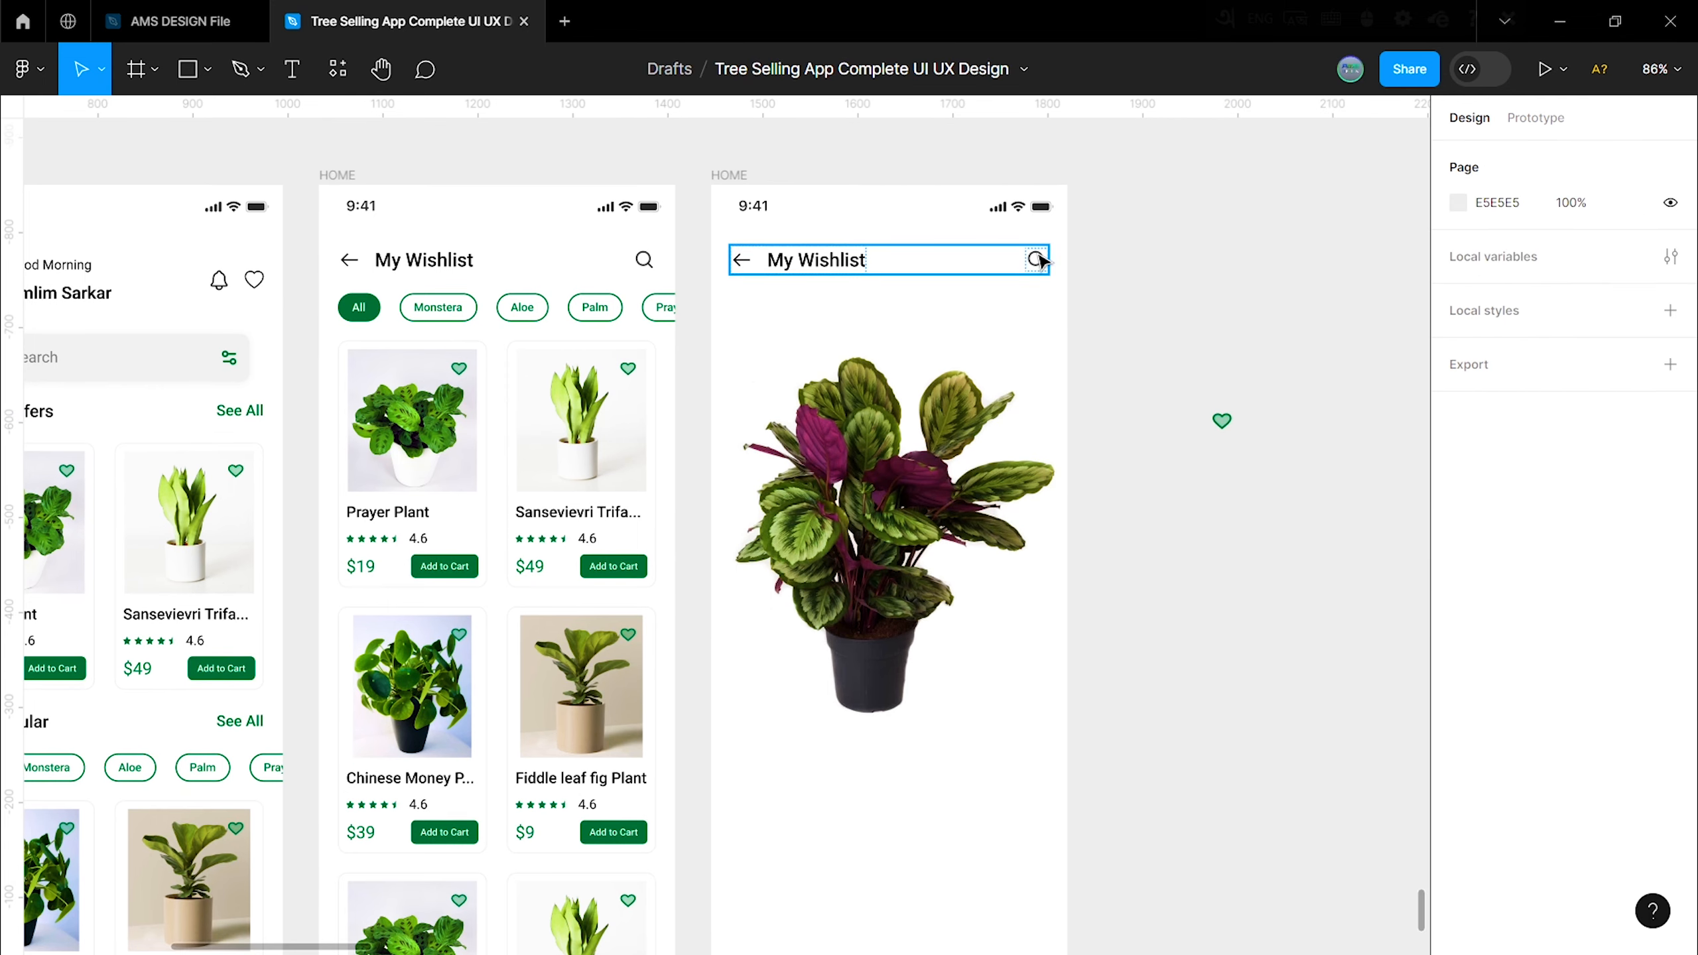
double_click(1039, 261)
key("ctrl+shift+r")
left_click(970, 257)
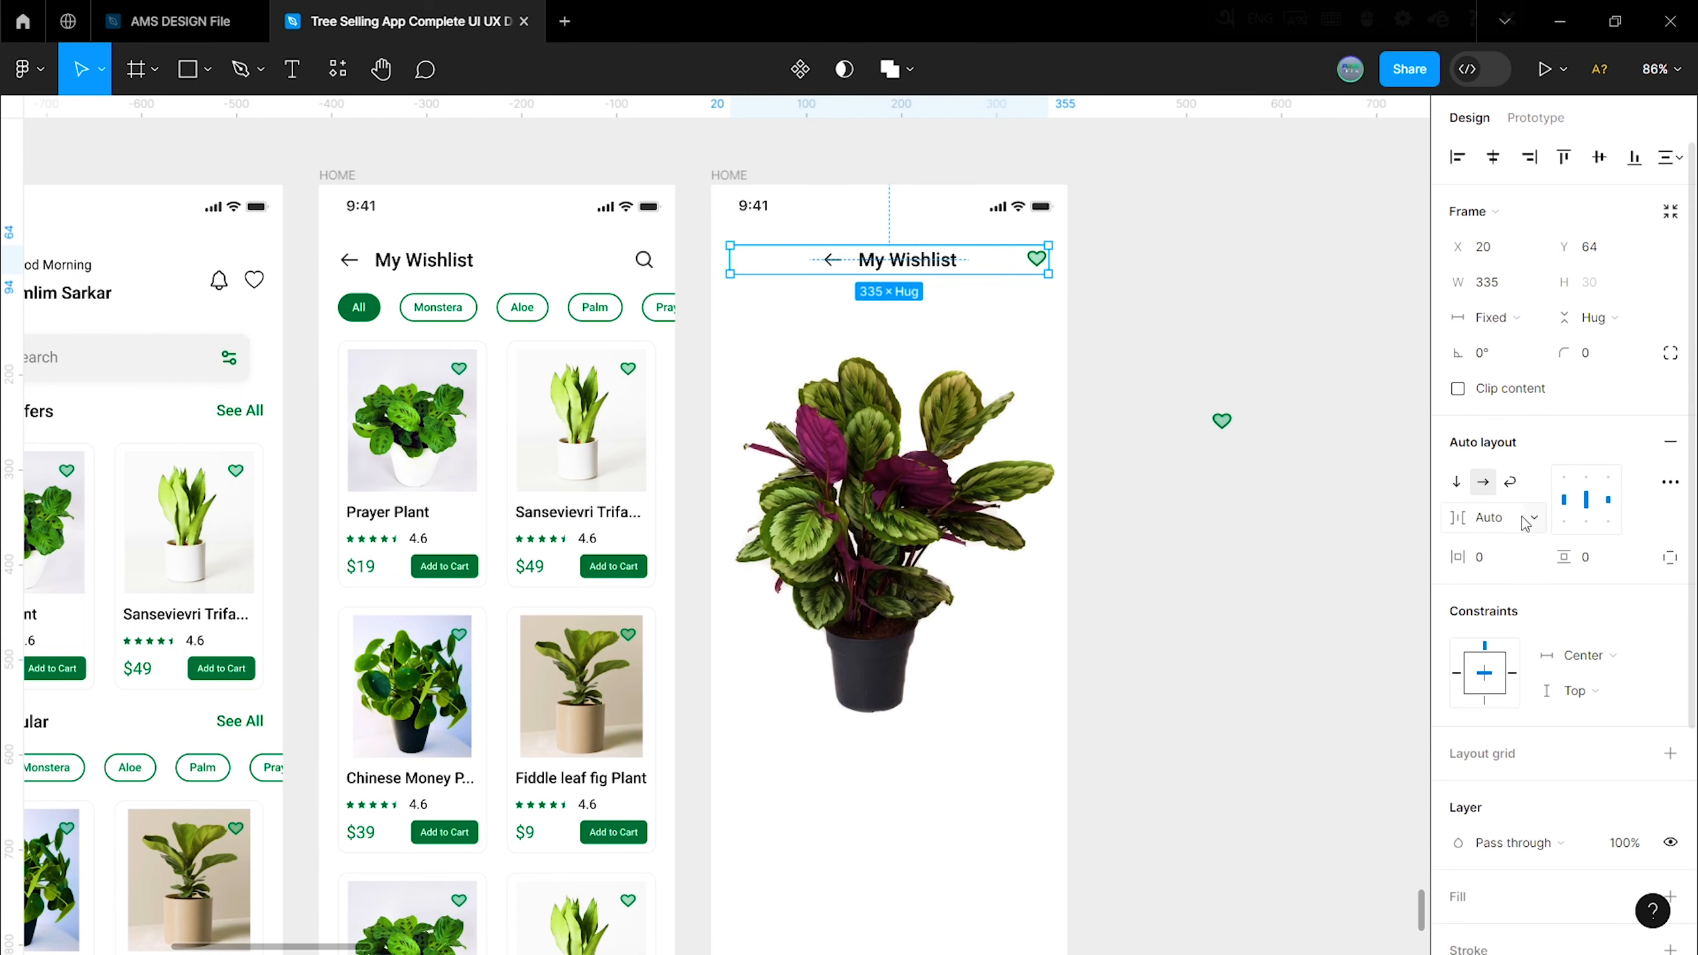
Step: Undo the header's last spacing change and delete the leftover heart icon beside the plant screen
left_click(1525, 525)
key("ctrl+z")
left_click(1255, 566)
left_click(781, 246)
left_click(1143, 287)
left_click(1221, 428)
key("Delete")
Step: Move the large potted plant image up close beneath the header, at X 0 and Y about 78
scroll(1224, 439, "down", 1)
left_click(889, 528)
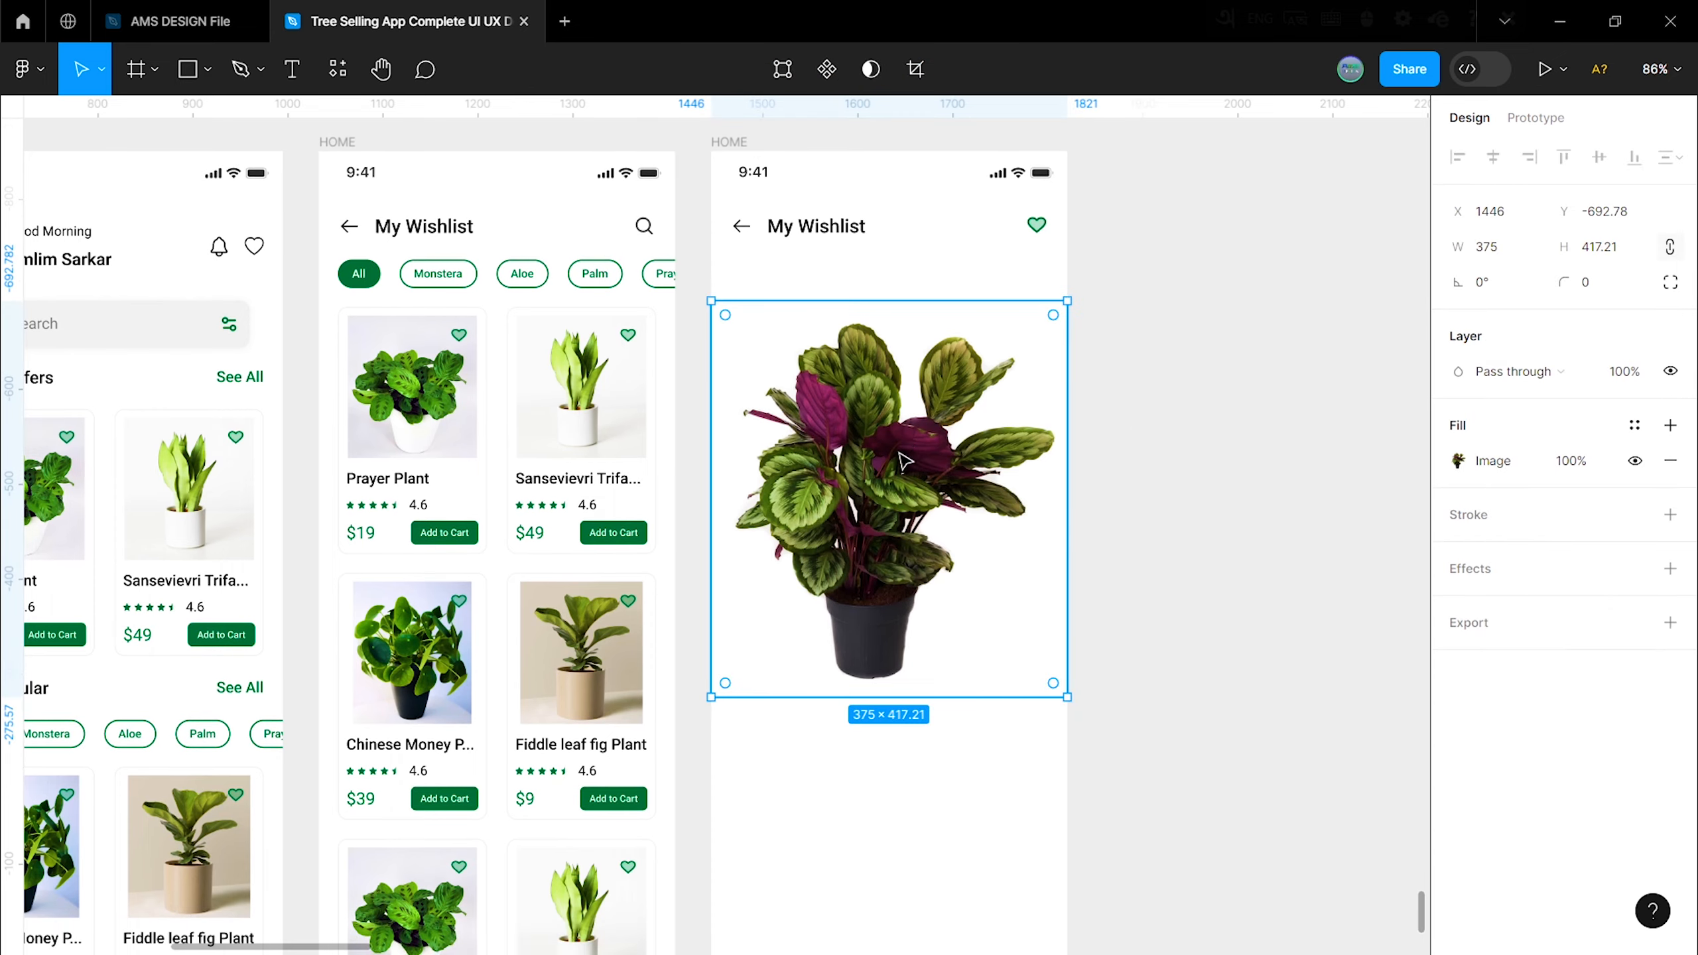
scroll(889, 529, "up", 2)
left_click_drag(881, 549, 875, 509)
right_click(832, 349)
left_click(899, 426)
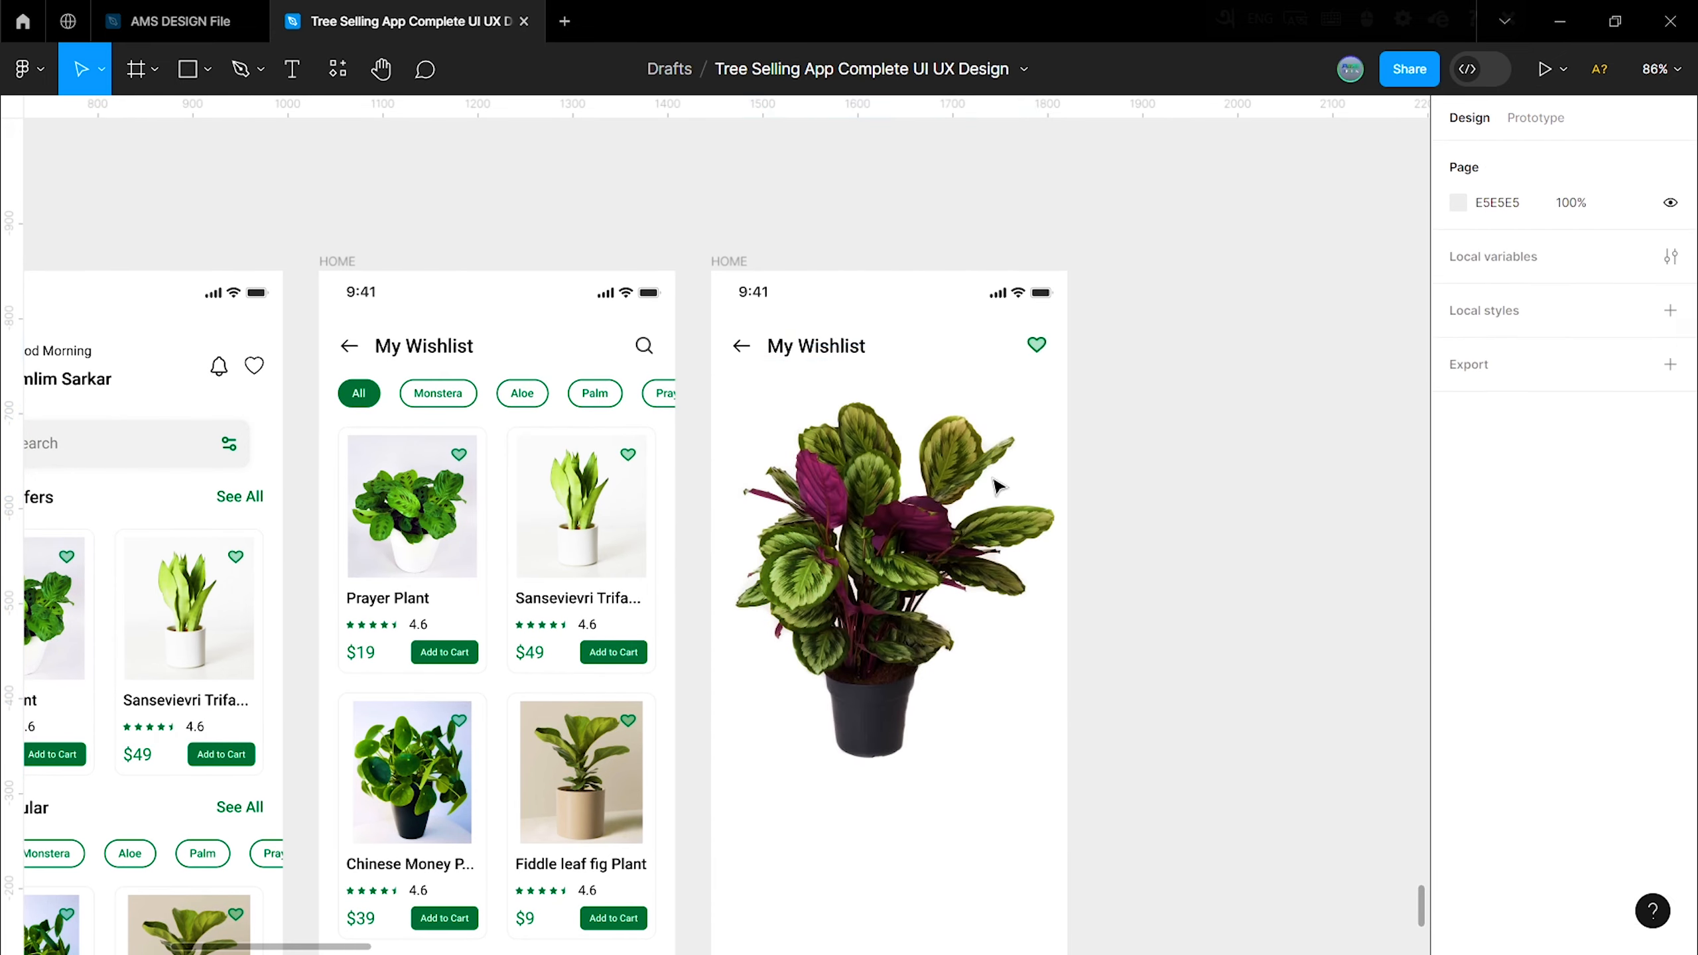
left_click(882, 488)
mouse_move(894, 485)
left_mouse_down()
mouse_move(895, 513)
mouse_move(881, 495)
left_mouse_up()
left_click(1195, 519)
scroll(978, 498, "up", 1)
scroll(882, 490, "down", 1)
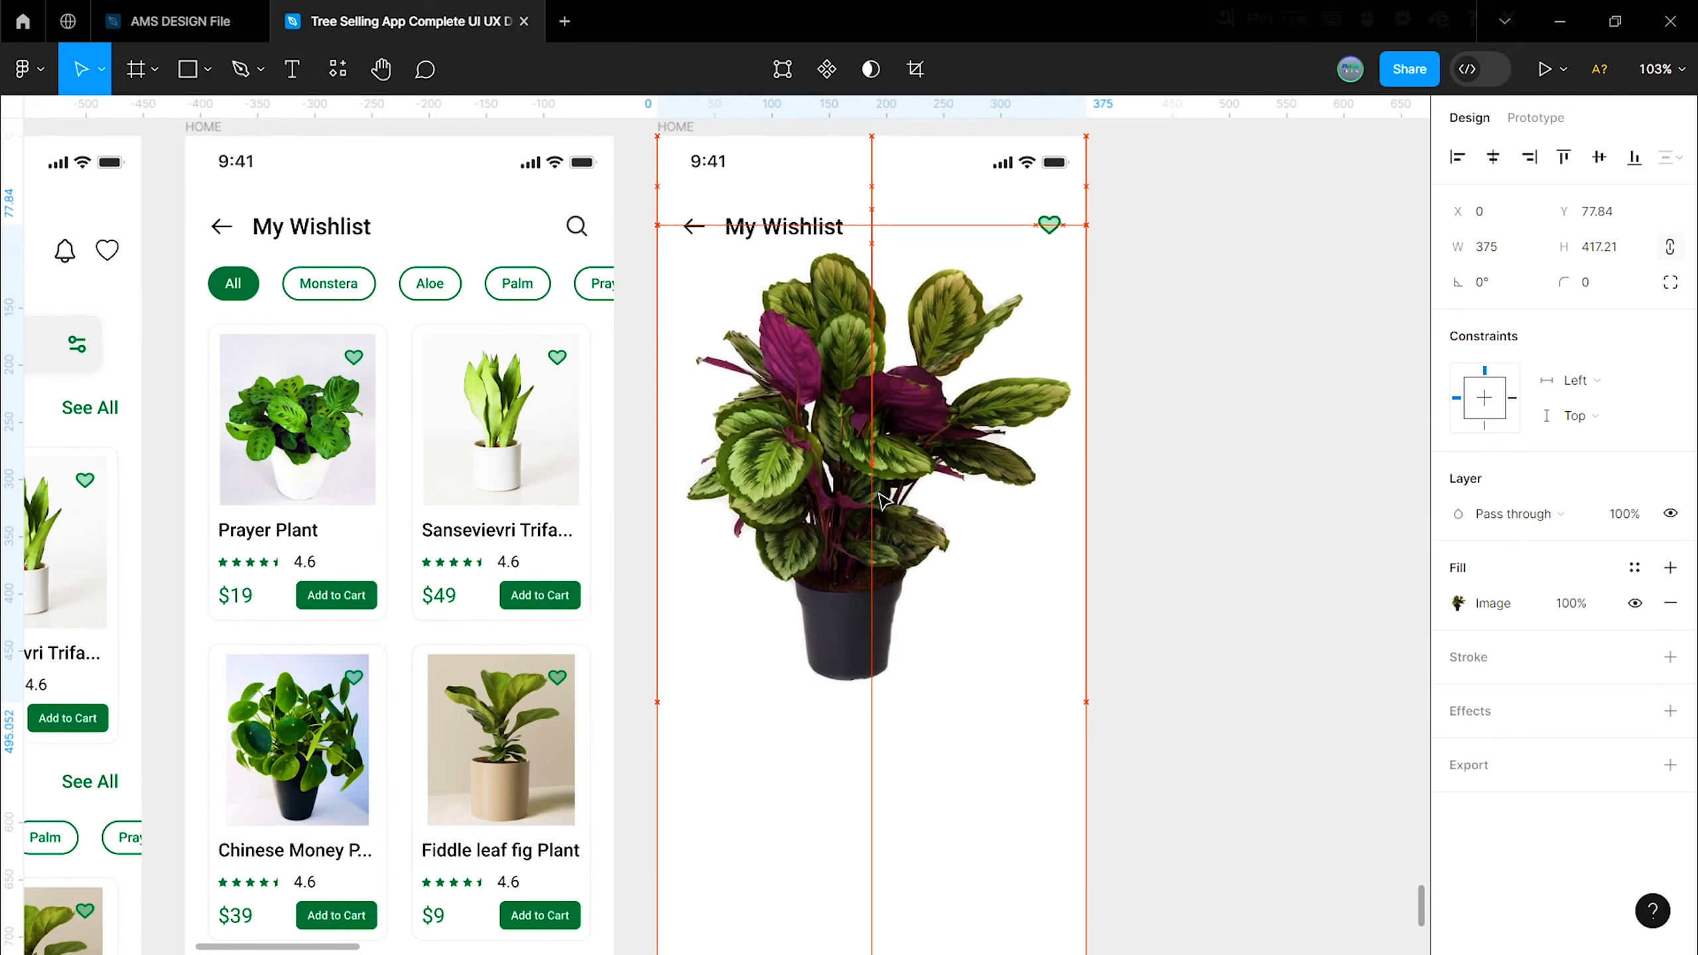
Step: Nudge the plant image slightly down to leave a small gap below the header
left_click(1137, 500)
scroll(1010, 497, "up", 2)
left_click(950, 465)
left_click(904, 413, "shift")
left_click(1176, 498)
scroll(1065, 524, "down", 2)
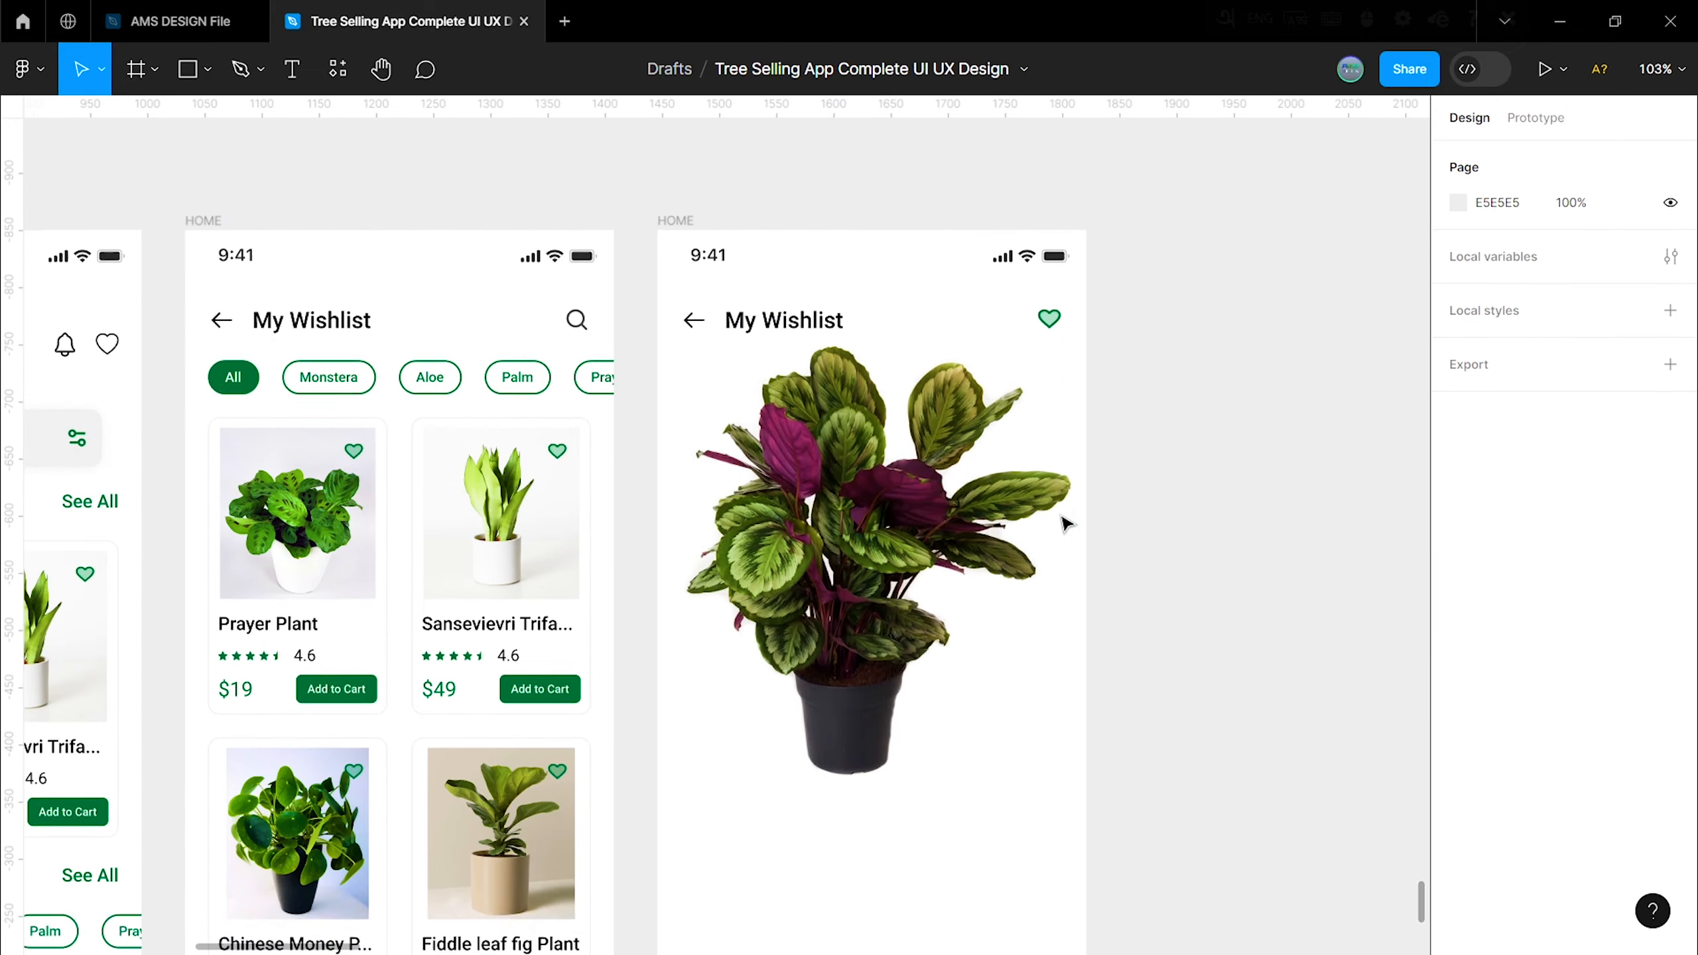
scroll(1066, 523, "down", 2)
left_click_drag(951, 588, 951, 596)
left_click(1137, 595)
Step: Add the two-line title "Calathea Misty Misty XL - Peacock plant, prayer plant..." below the plant image
scroll(1034, 594, "down", 3)
scroll(1038, 601, "up", 1)
scroll(849, 425, "down", 4)
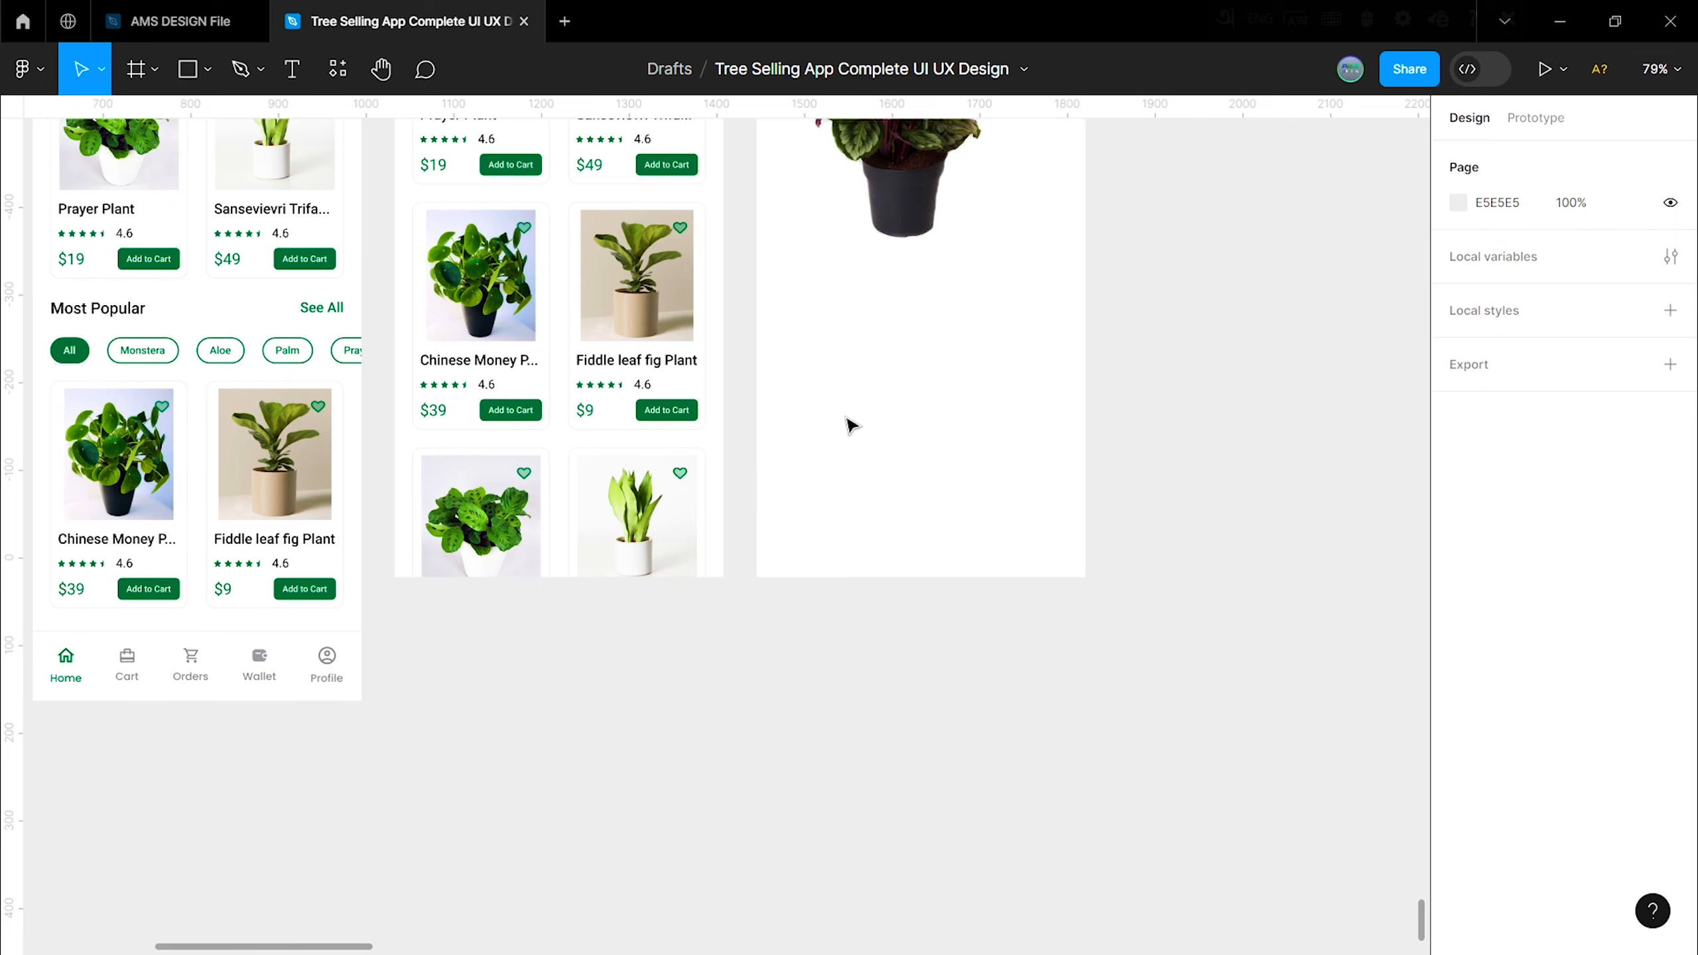
key("t")
left_click(816, 346)
left_click(1140, 496)
left_click_drag(944, 354, 923, 321)
left_click(942, 602)
scroll(943, 601, "up", 3)
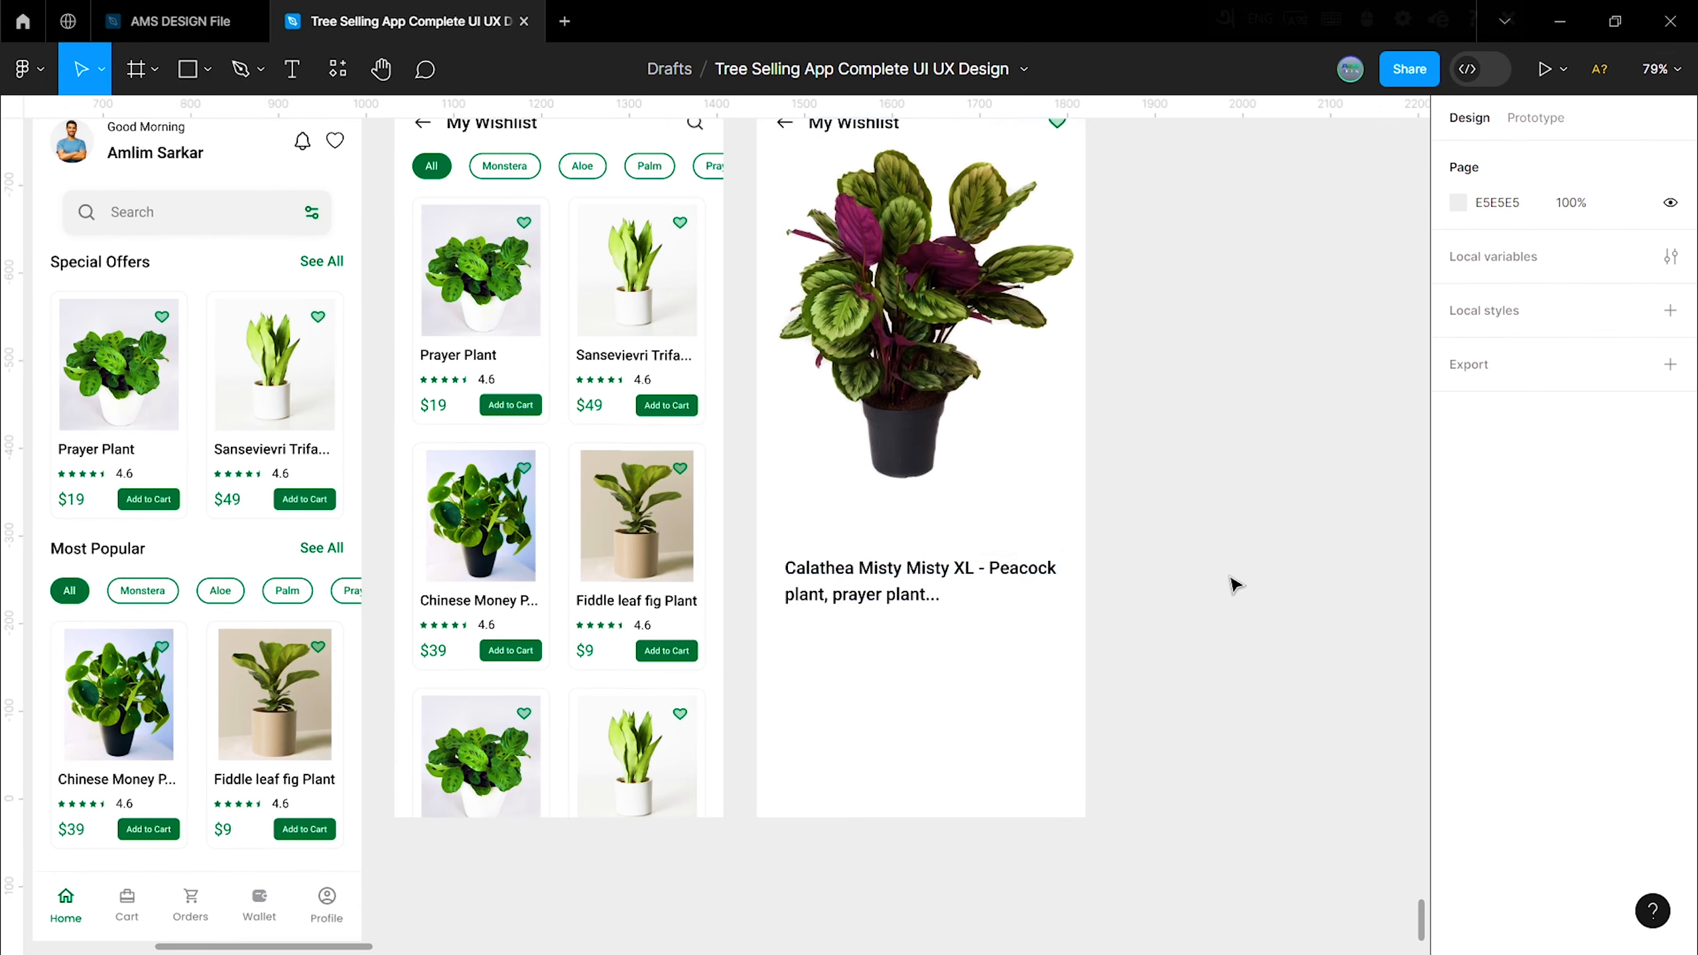
Step: Draw a 20 × 5 rectangle between the pot and the title, with corner radius 5 and green fill 007336
scroll(1232, 580, "up", 5)
key("r")
left_click_drag(714, 599, 747, 614)
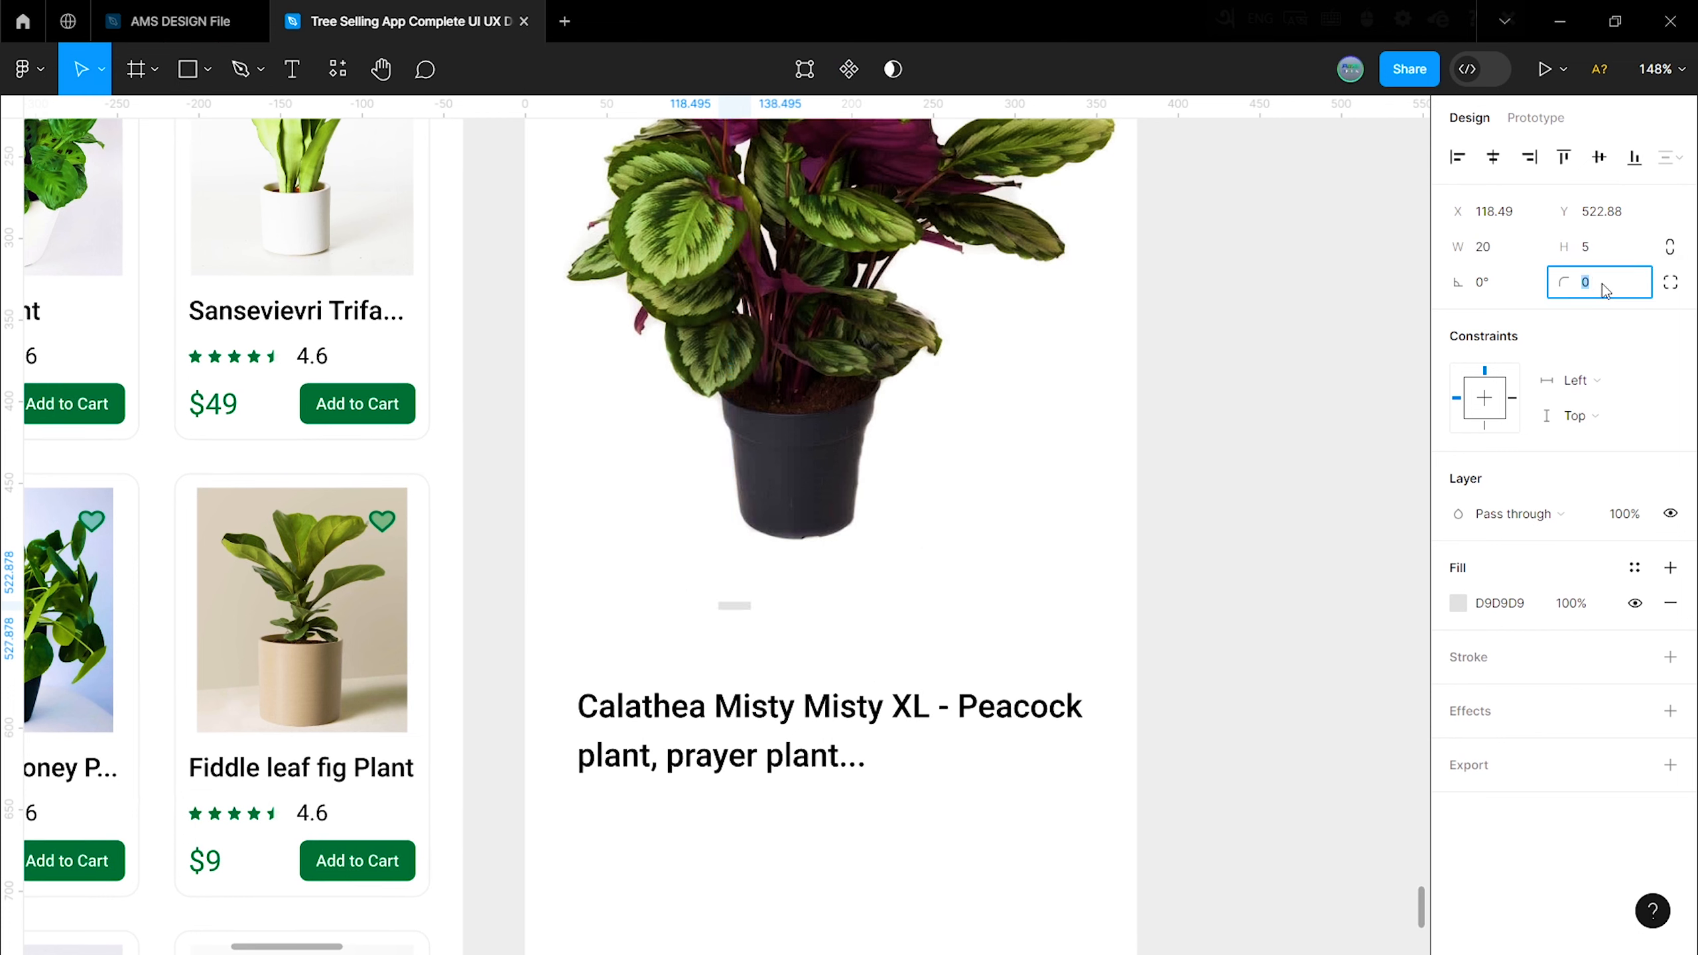
left_click(1458, 603)
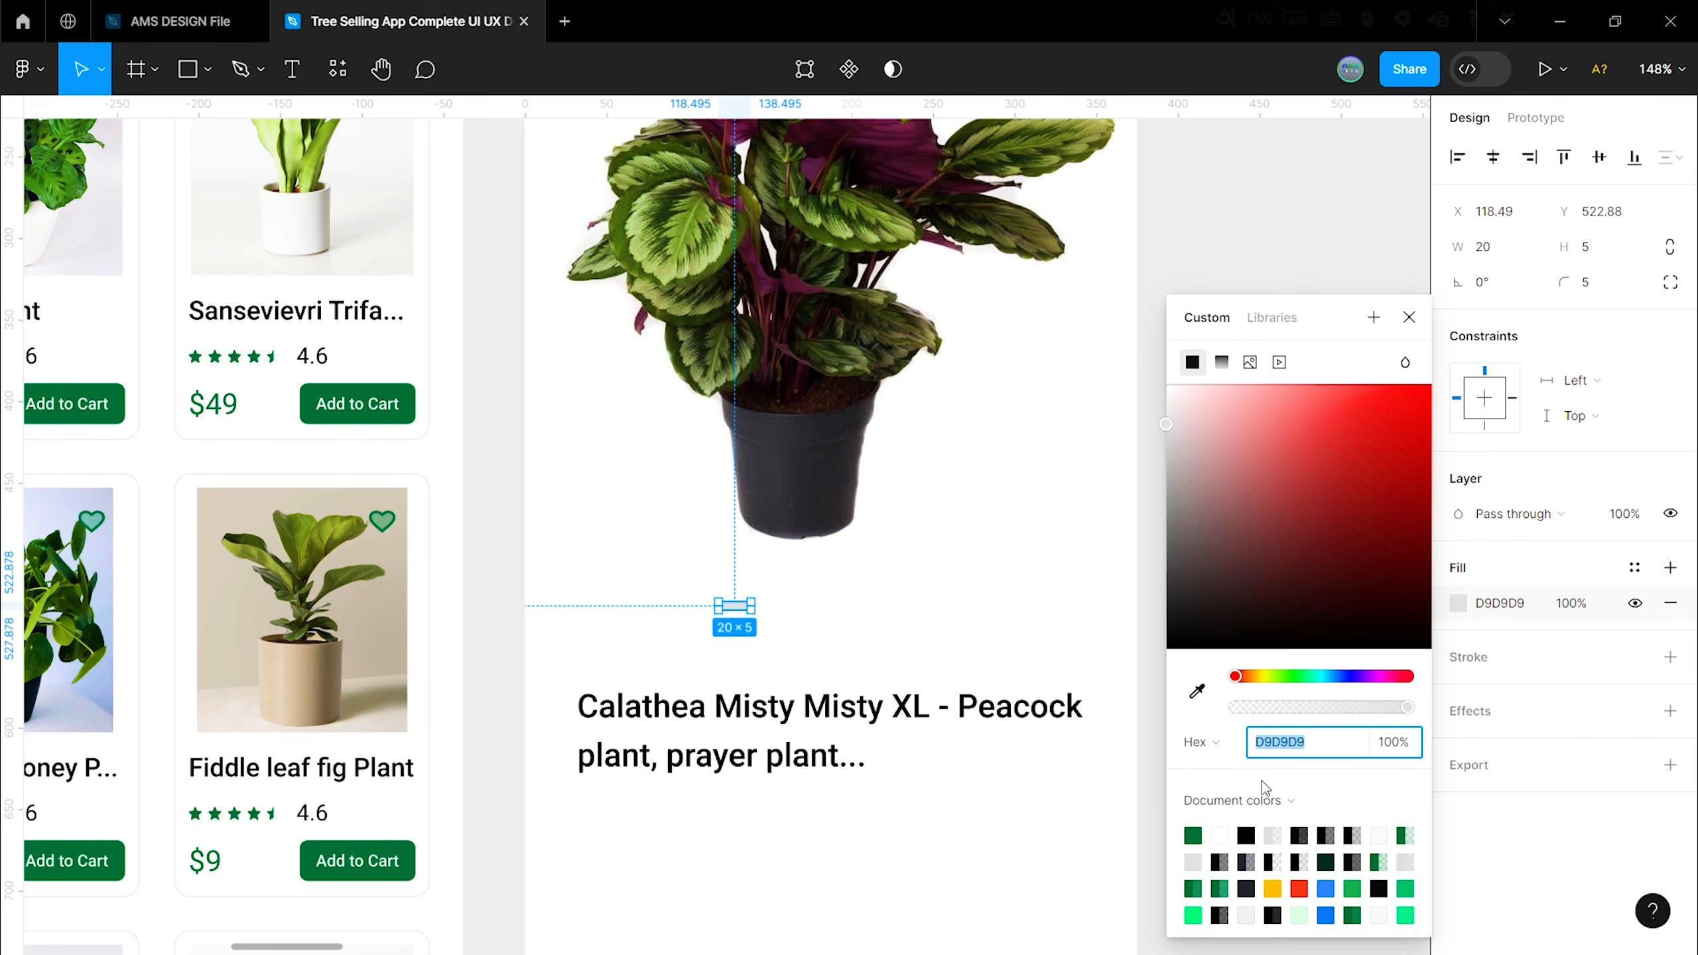
left_click(1201, 829)
left_click(1057, 626)
Step: Draw a 5 × 5 grey circle beside the green bar and duplicate it into a row of five dots
left_click_drag(813, 605, 831, 620)
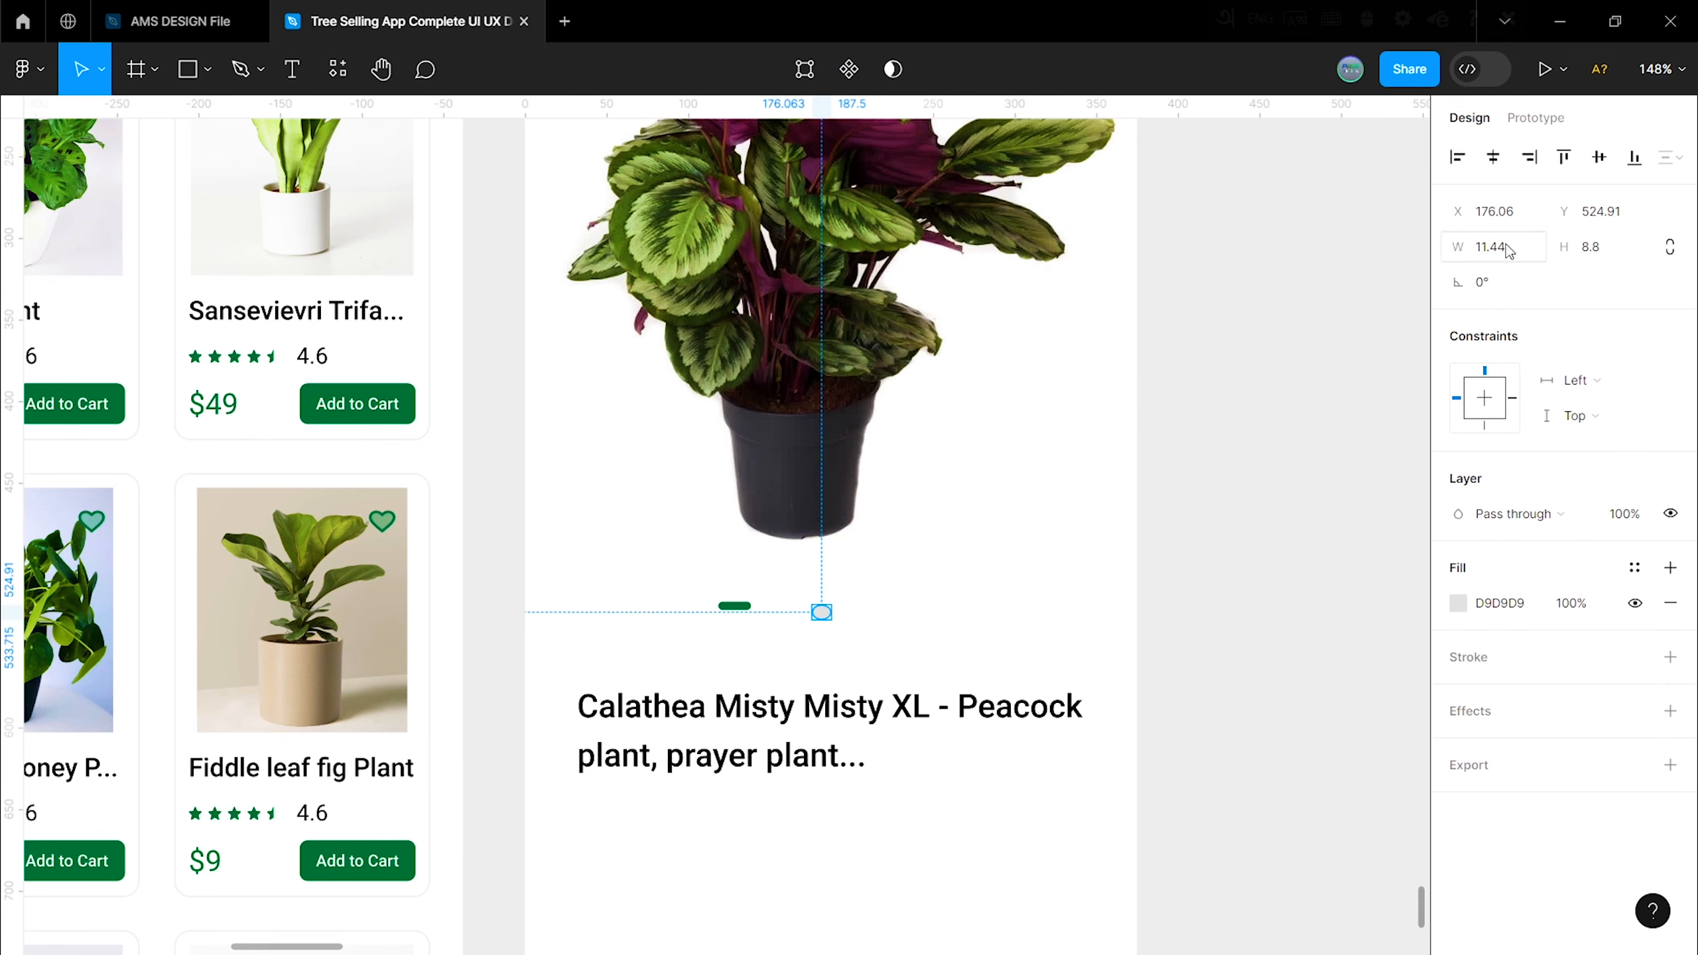
scroll(805, 613, "up", 3)
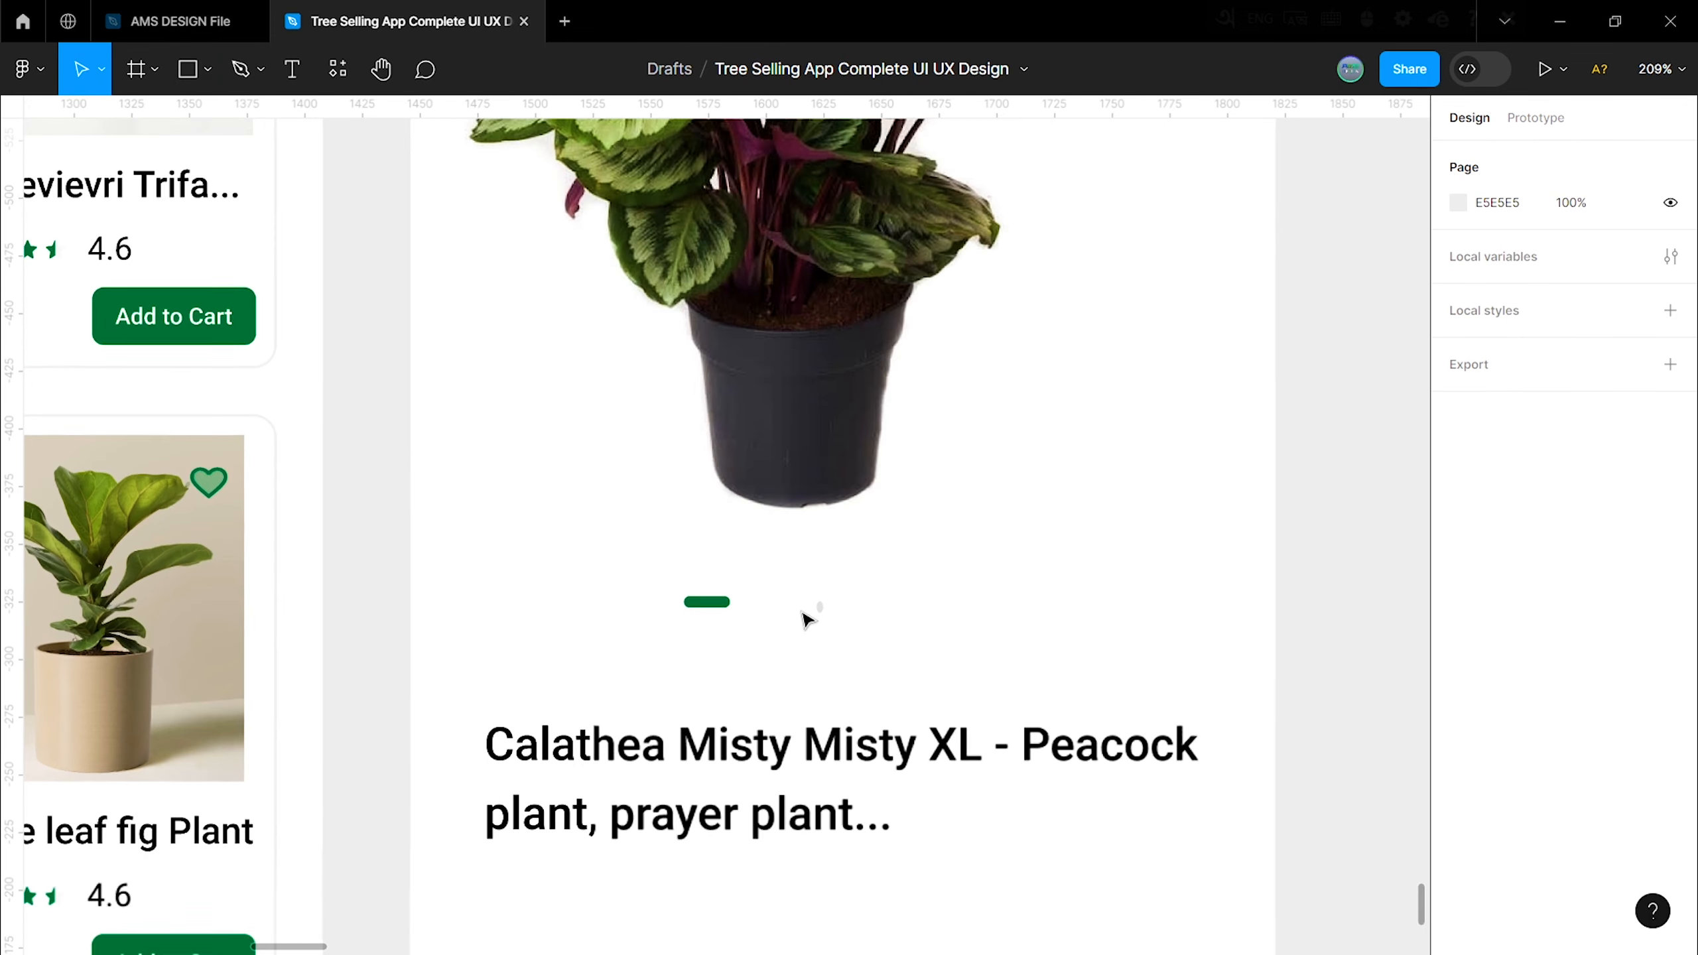
left_click(788, 652)
left_click(819, 607)
left_click(838, 618)
left_click(824, 610)
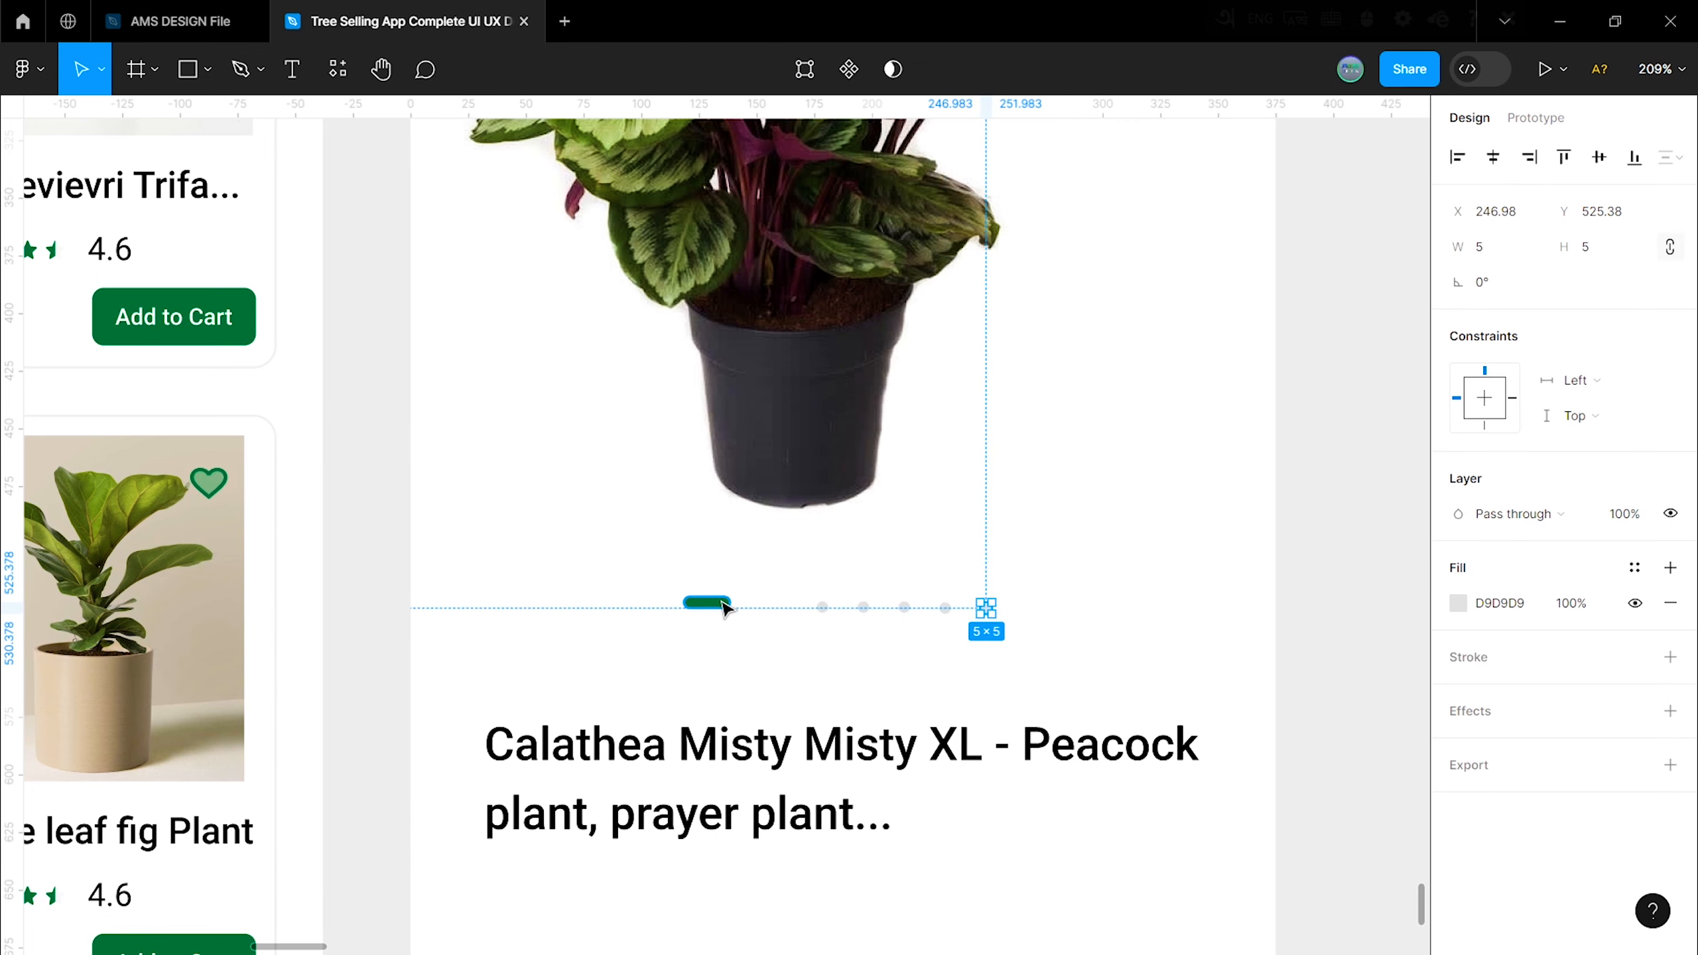
Step: Combine the green bar and the five grey dots into a horizontal auto layout
scroll(825, 606, "up", 1)
left_click(702, 575, "shift")
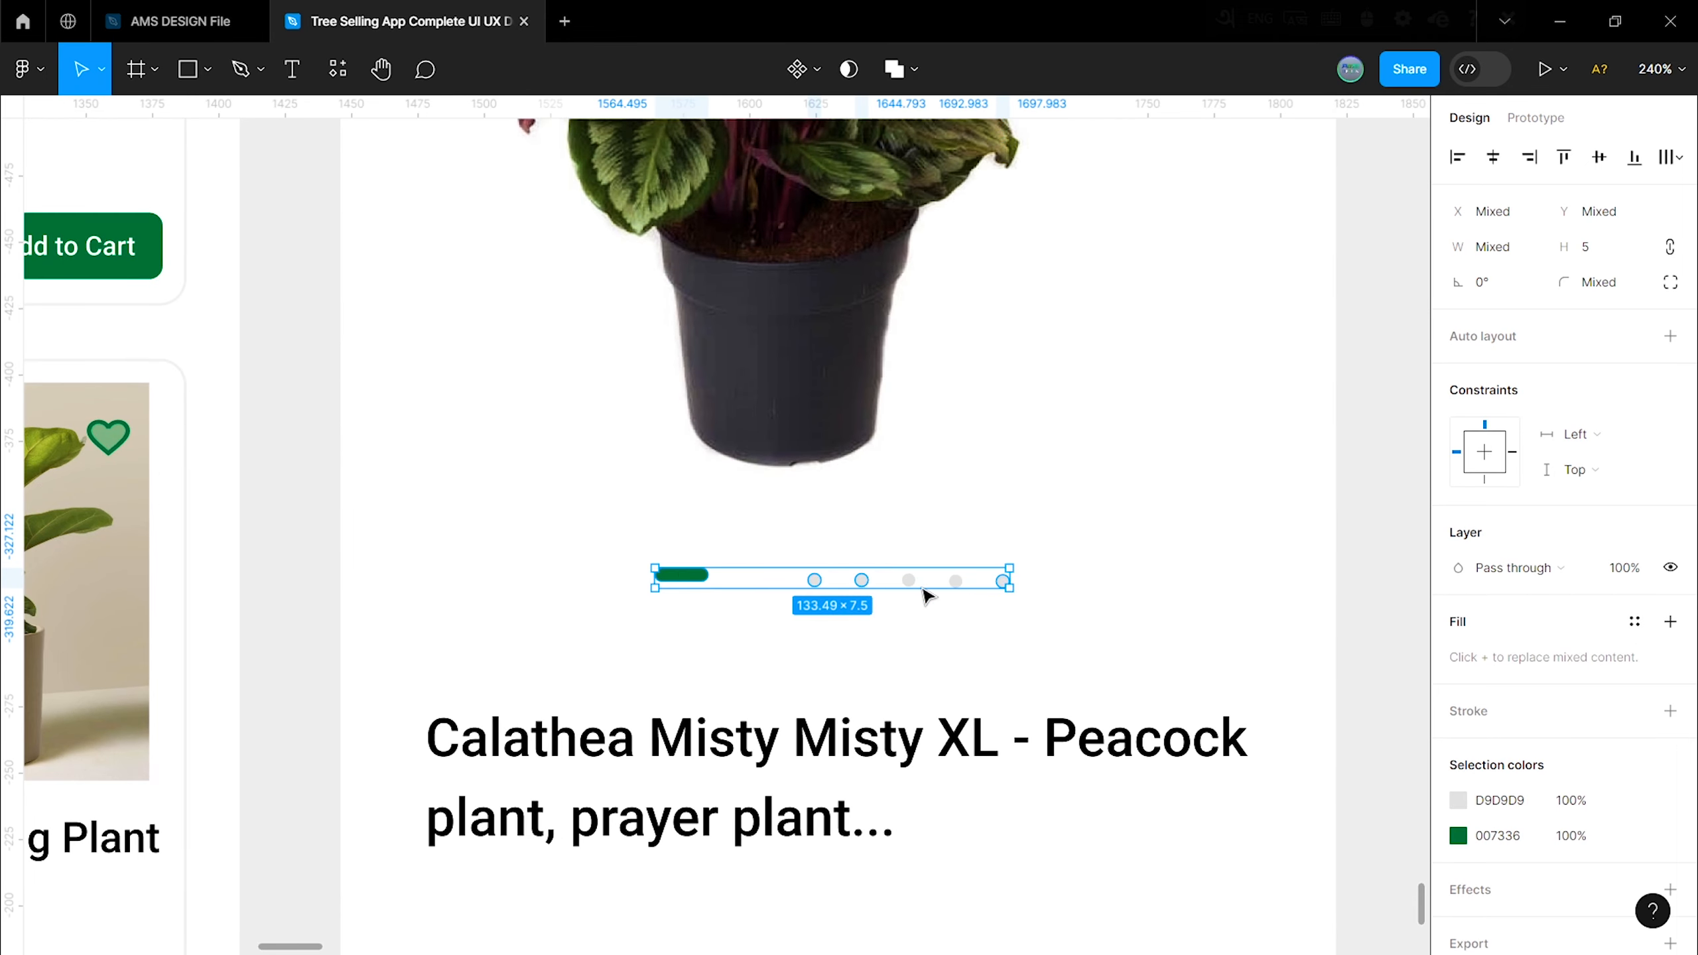
right_click(900, 583)
left_click(869, 596)
left_click(699, 576)
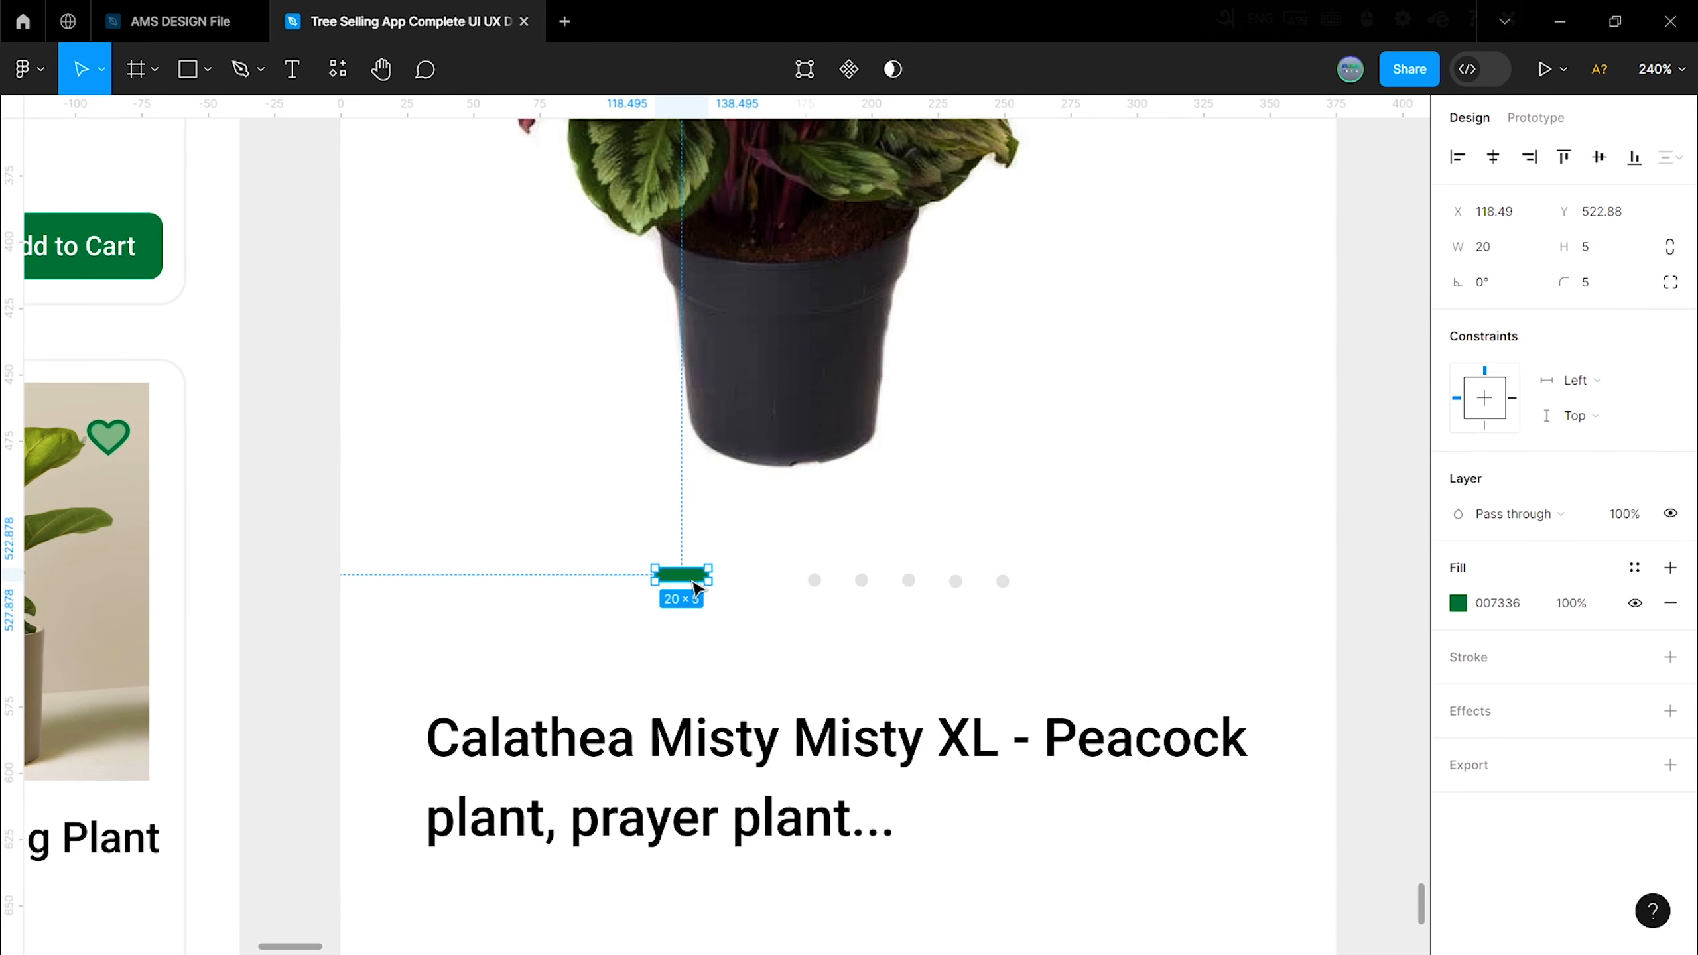
left_click(815, 580, "shift")
left_click(862, 580, "shift")
left_click(909, 580, "shift")
key("shift+a")
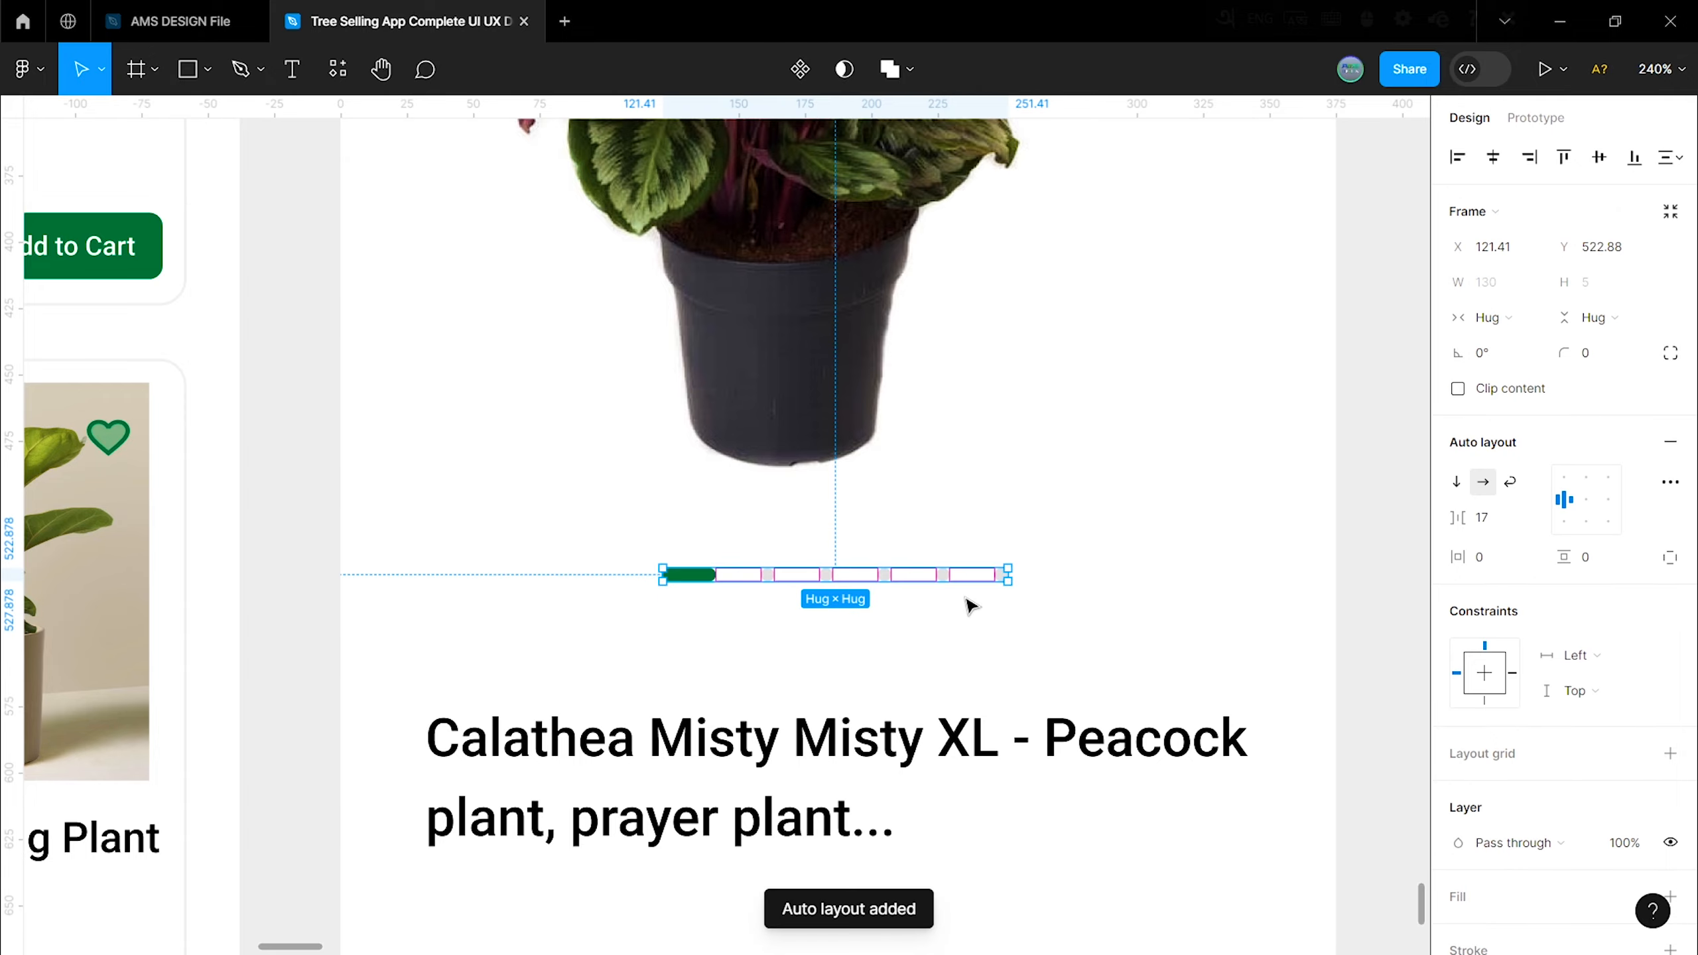
Step: Tighten the spacing between the page indicator's bar and dots and center the indicator horizontally on the screen
left_click(1586, 500)
left_click(850, 630)
left_click(816, 576)
left_click(819, 596)
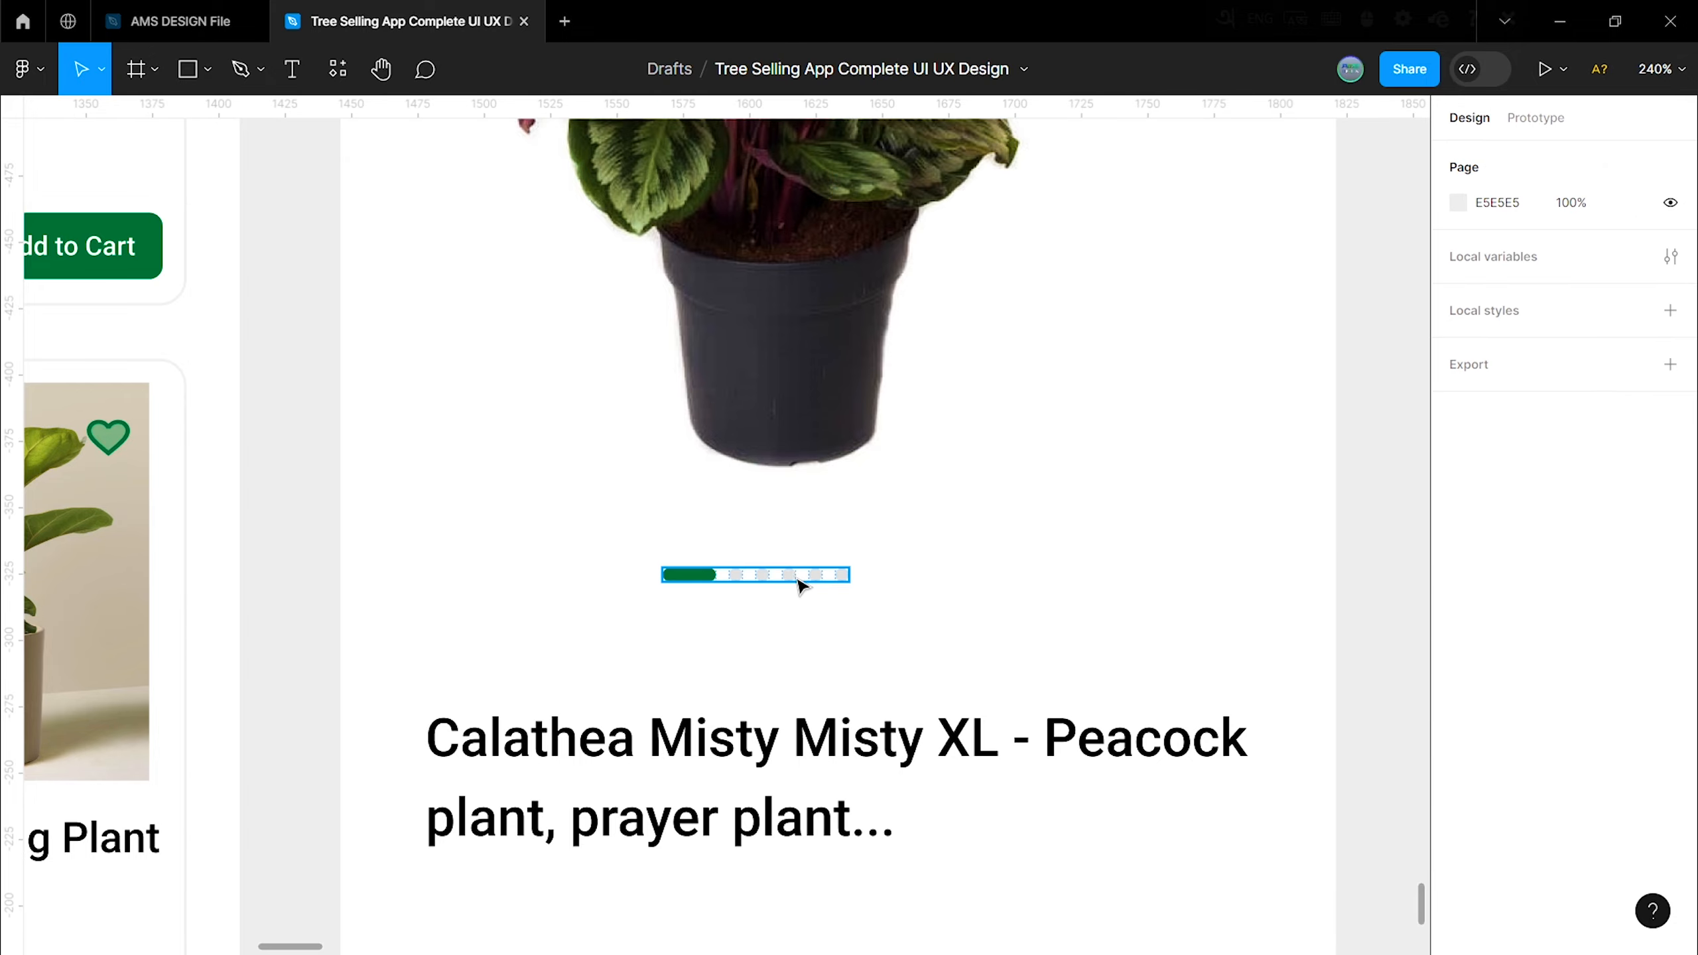
scroll(802, 615, "down", 5)
left_click(785, 586)
scroll(889, 586, "up", 3)
left_click(1494, 157)
left_click(1263, 444)
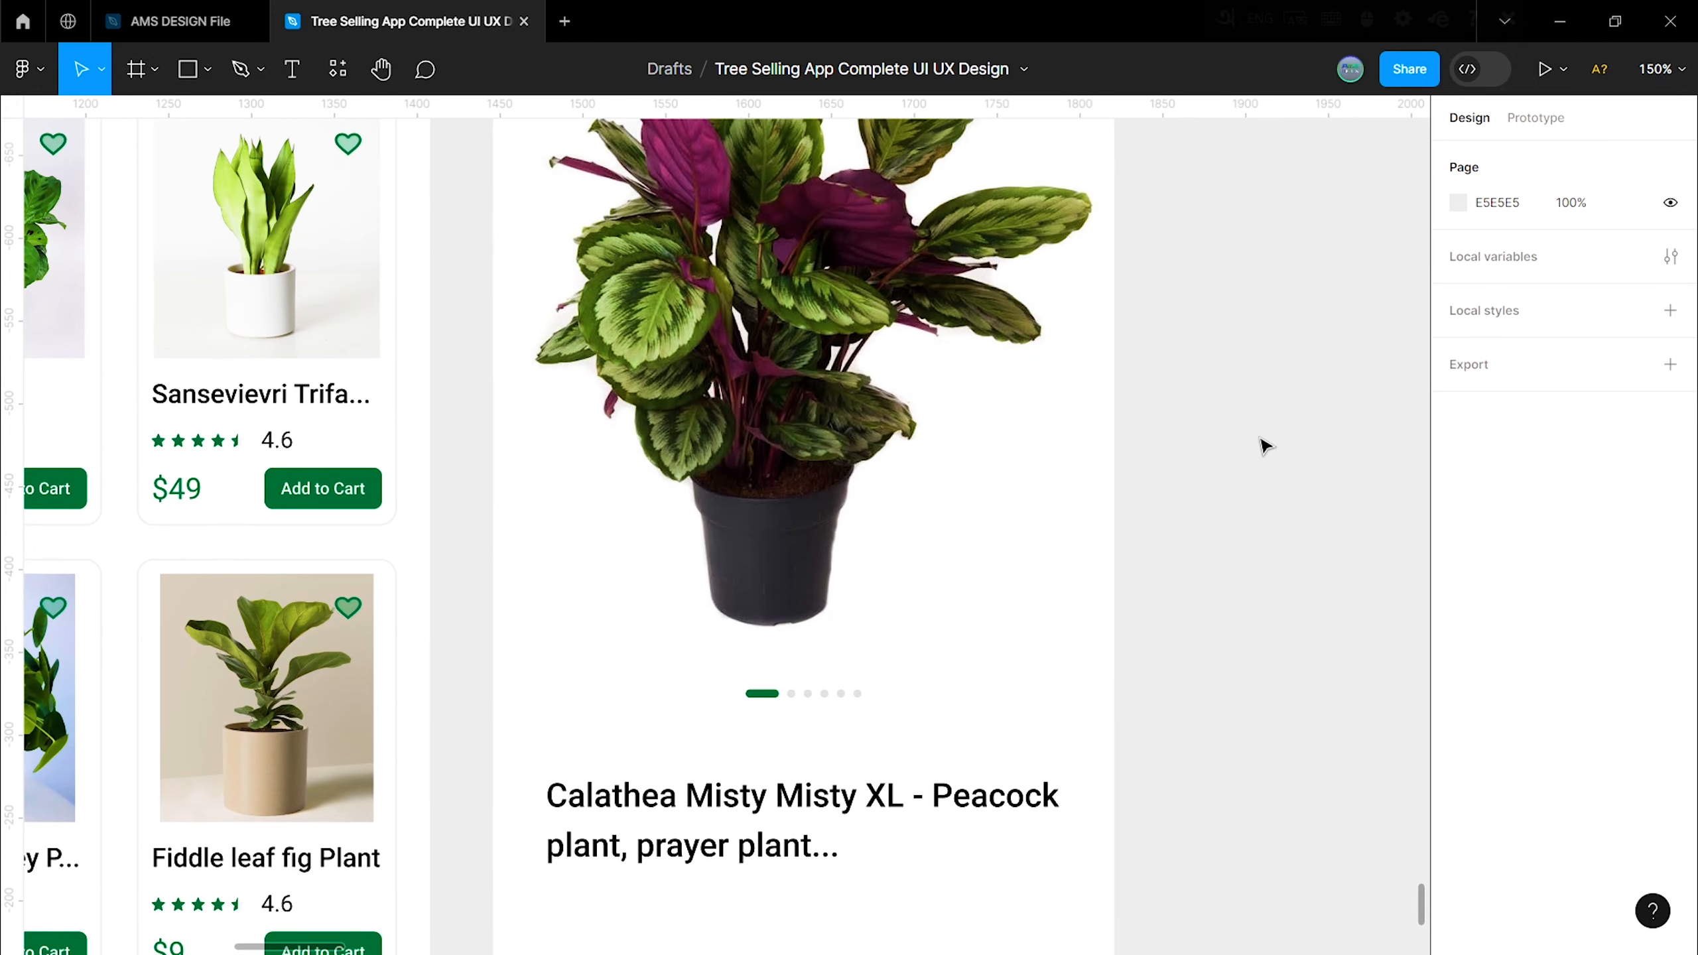
Step: Move the page indicator up slightly closer to the pot
scroll(1262, 443, "down", 3)
left_click(900, 647)
left_click(936, 592)
left_click(1339, 539)
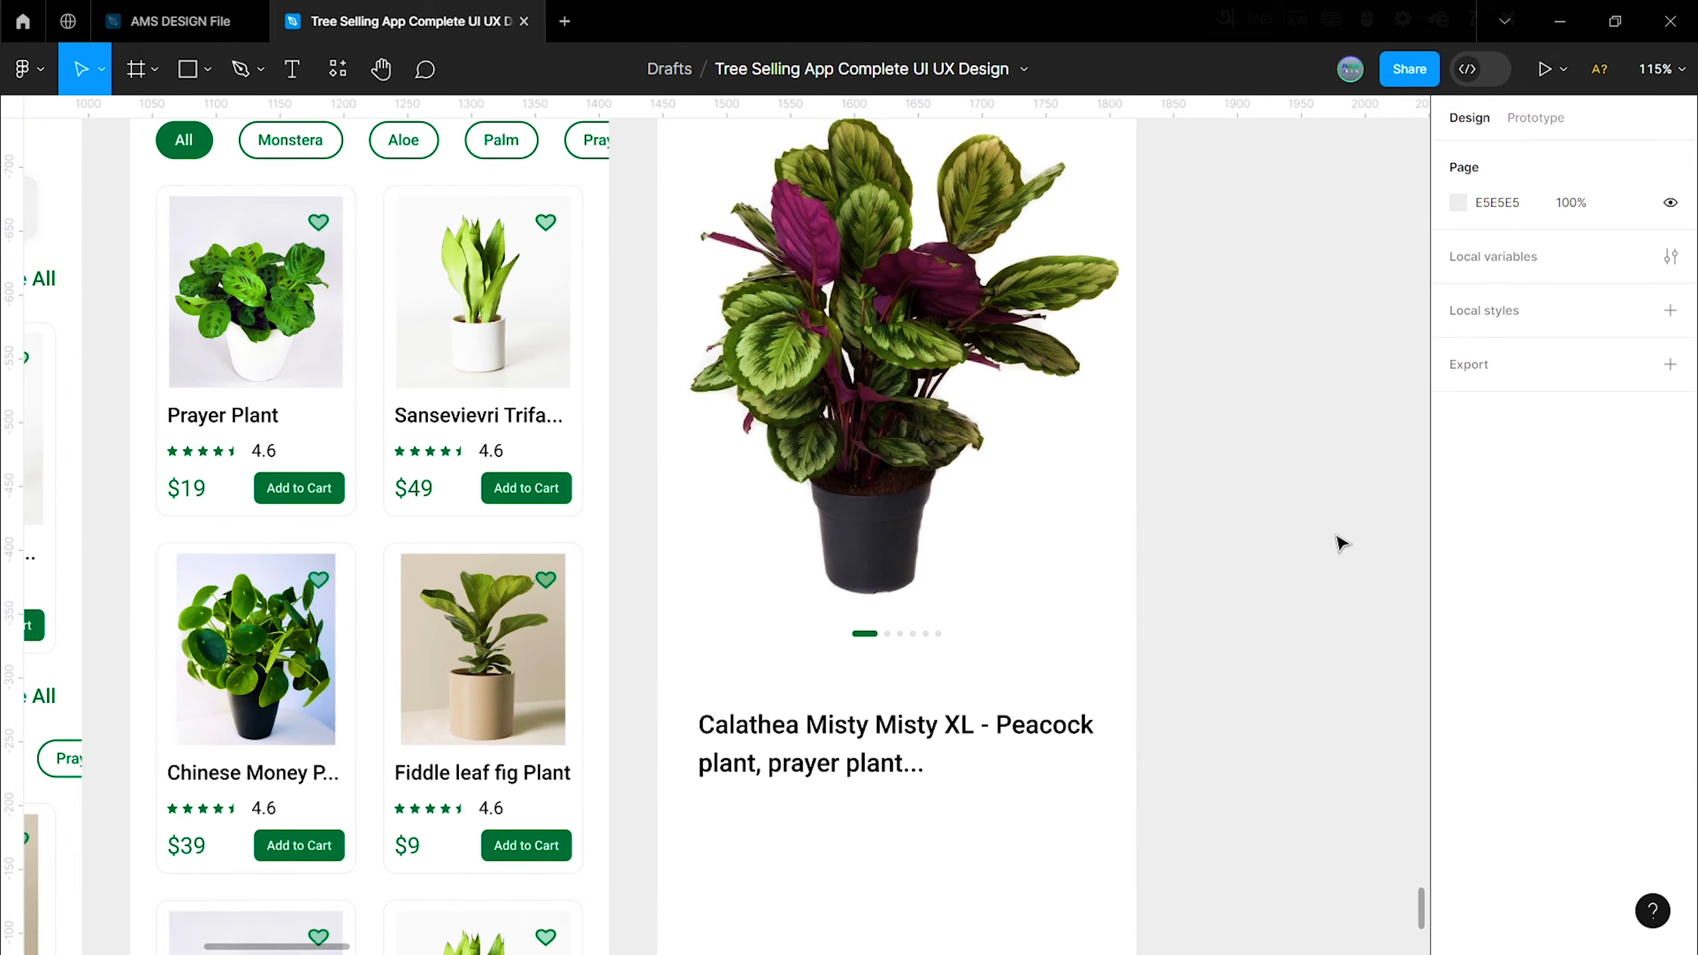
Step: Align the plant title at X 20 and raise it closer beneath the page indicator
scroll(941, 611, "down", 5)
left_click(873, 694)
scroll(786, 468, "up", 1)
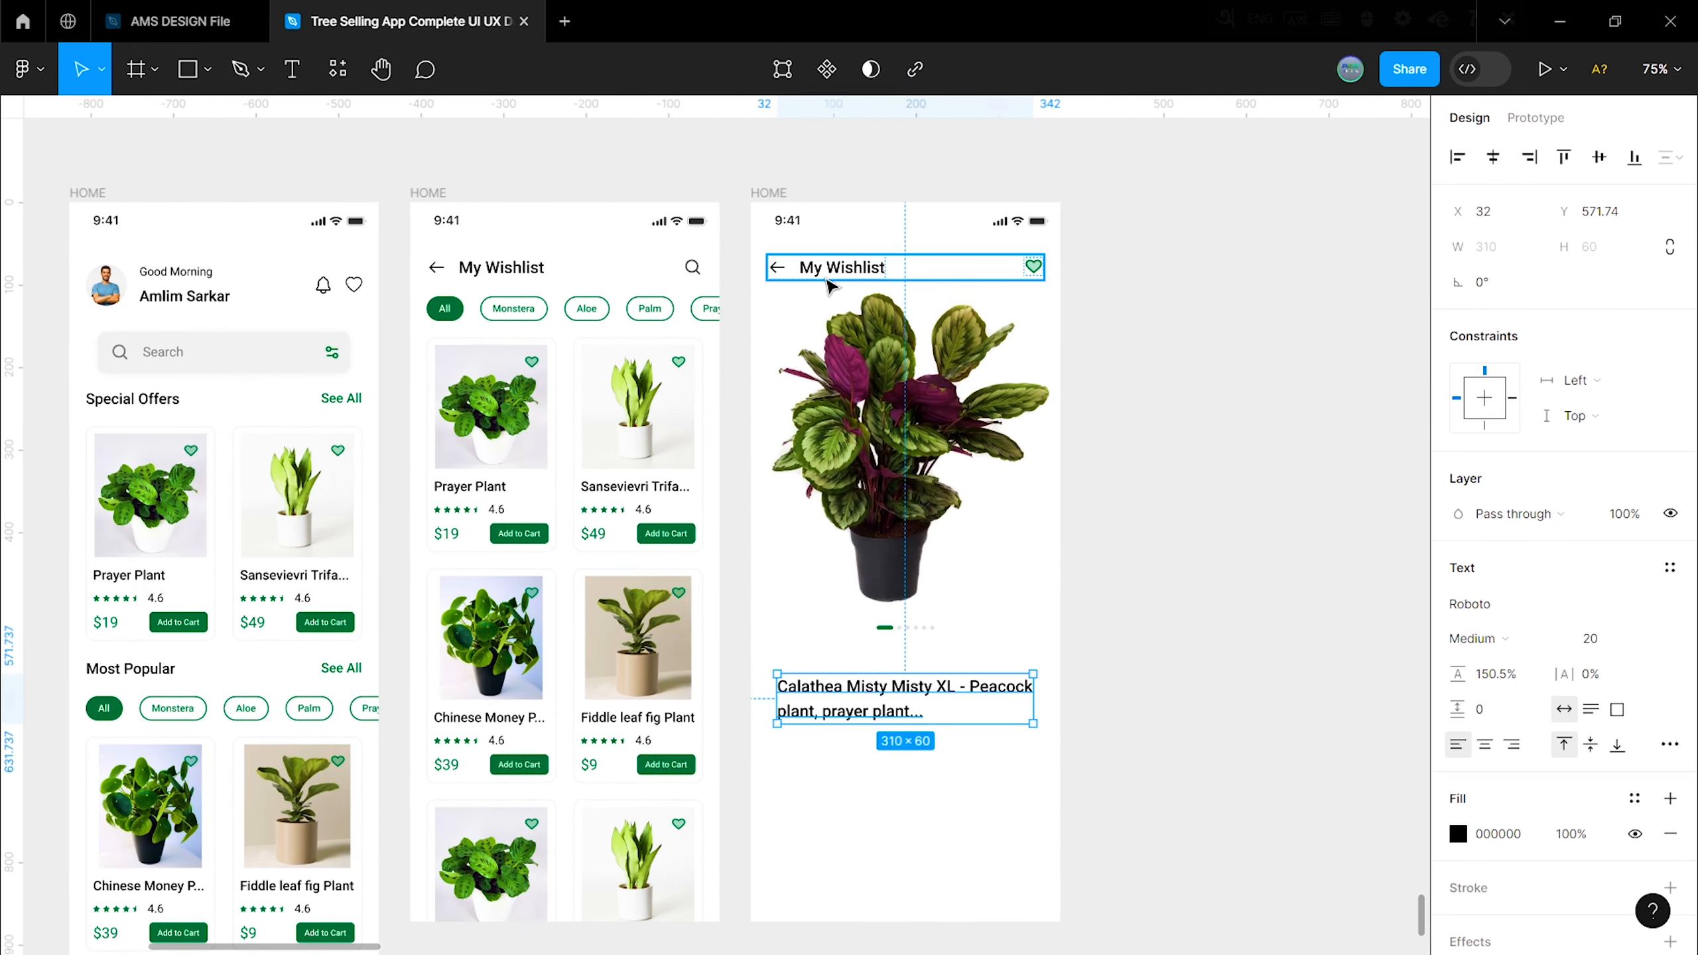
left_click_drag(914, 715, 903, 714)
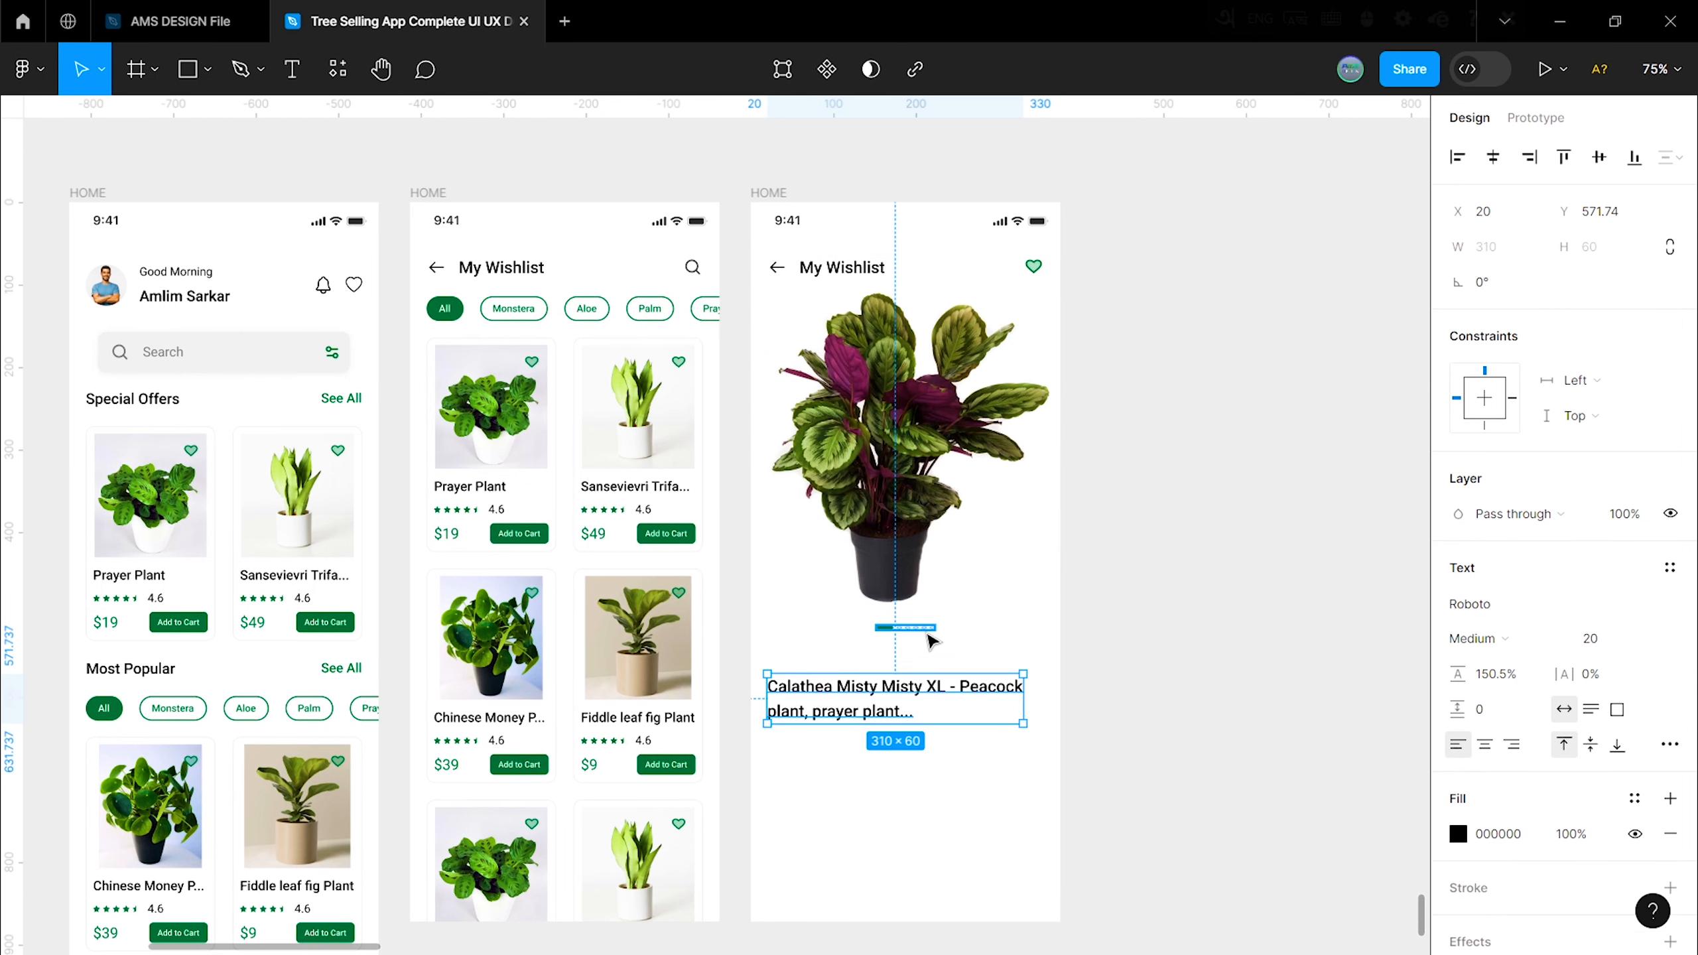
left_click(922, 629, "shift")
left_click(1209, 550)
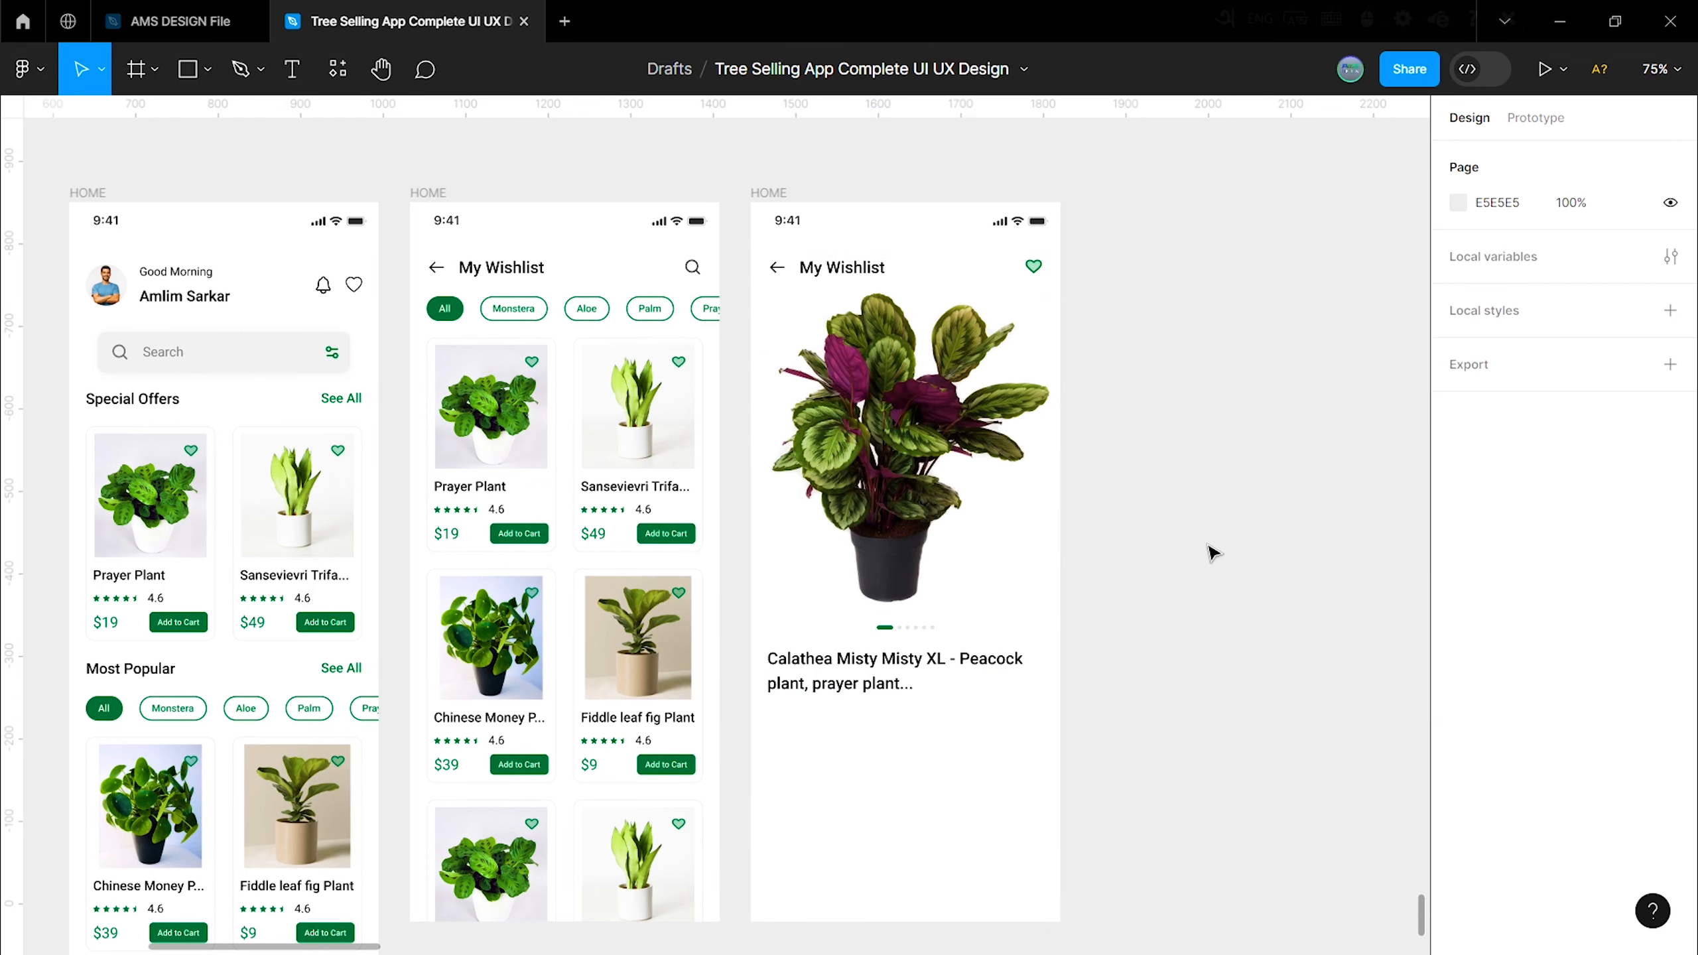
Step: Add a green size 10 "4.765 sold" label below the title, in an auto layout with 10 horizontal and 5 vertical padding
scroll(685, 461, "up", 5)
left_click(686, 450)
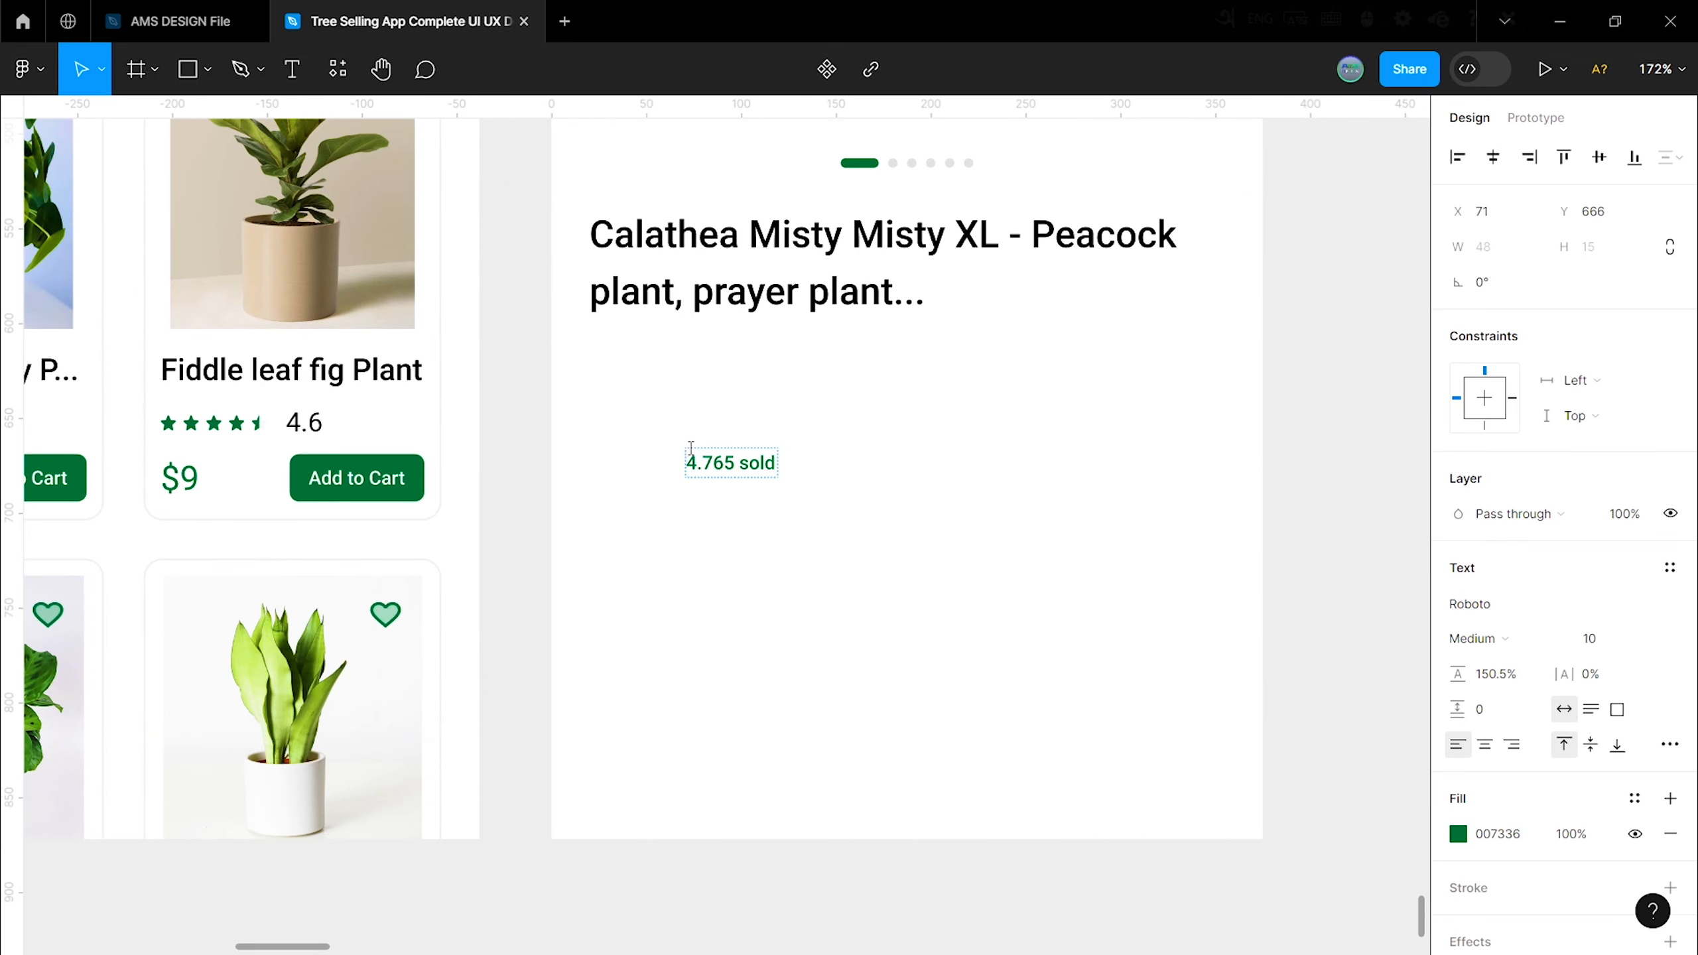
right_click(739, 478)
key("shift+a")
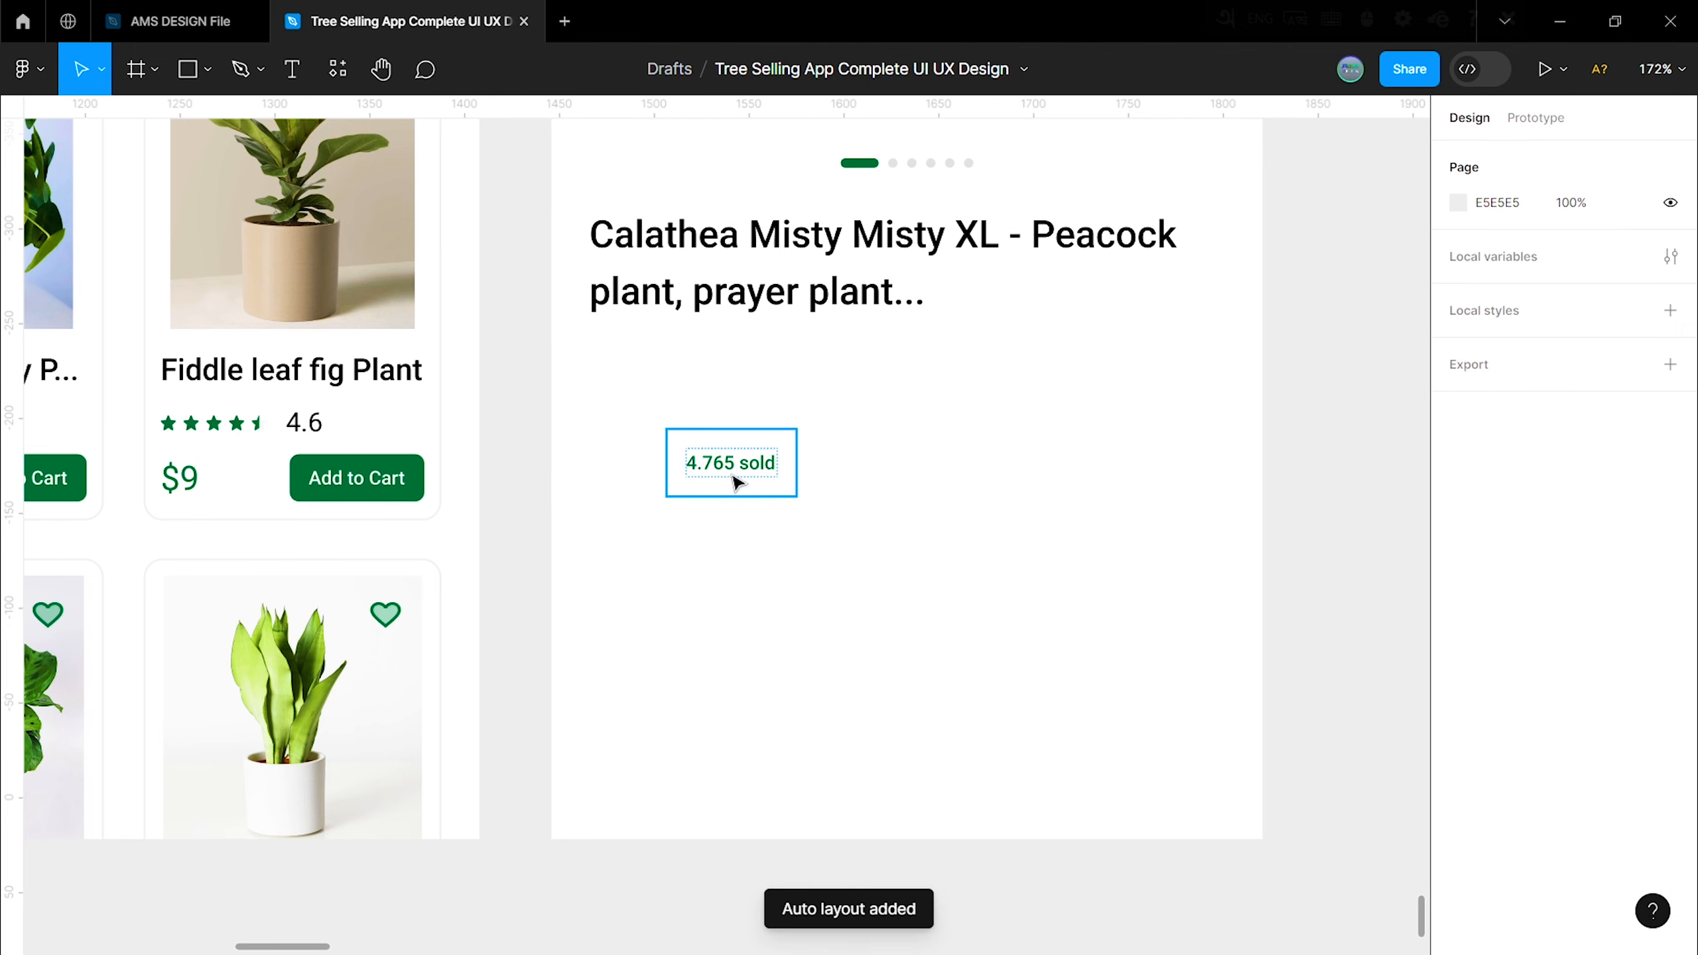
left_click(1347, 586)
left_click(759, 462)
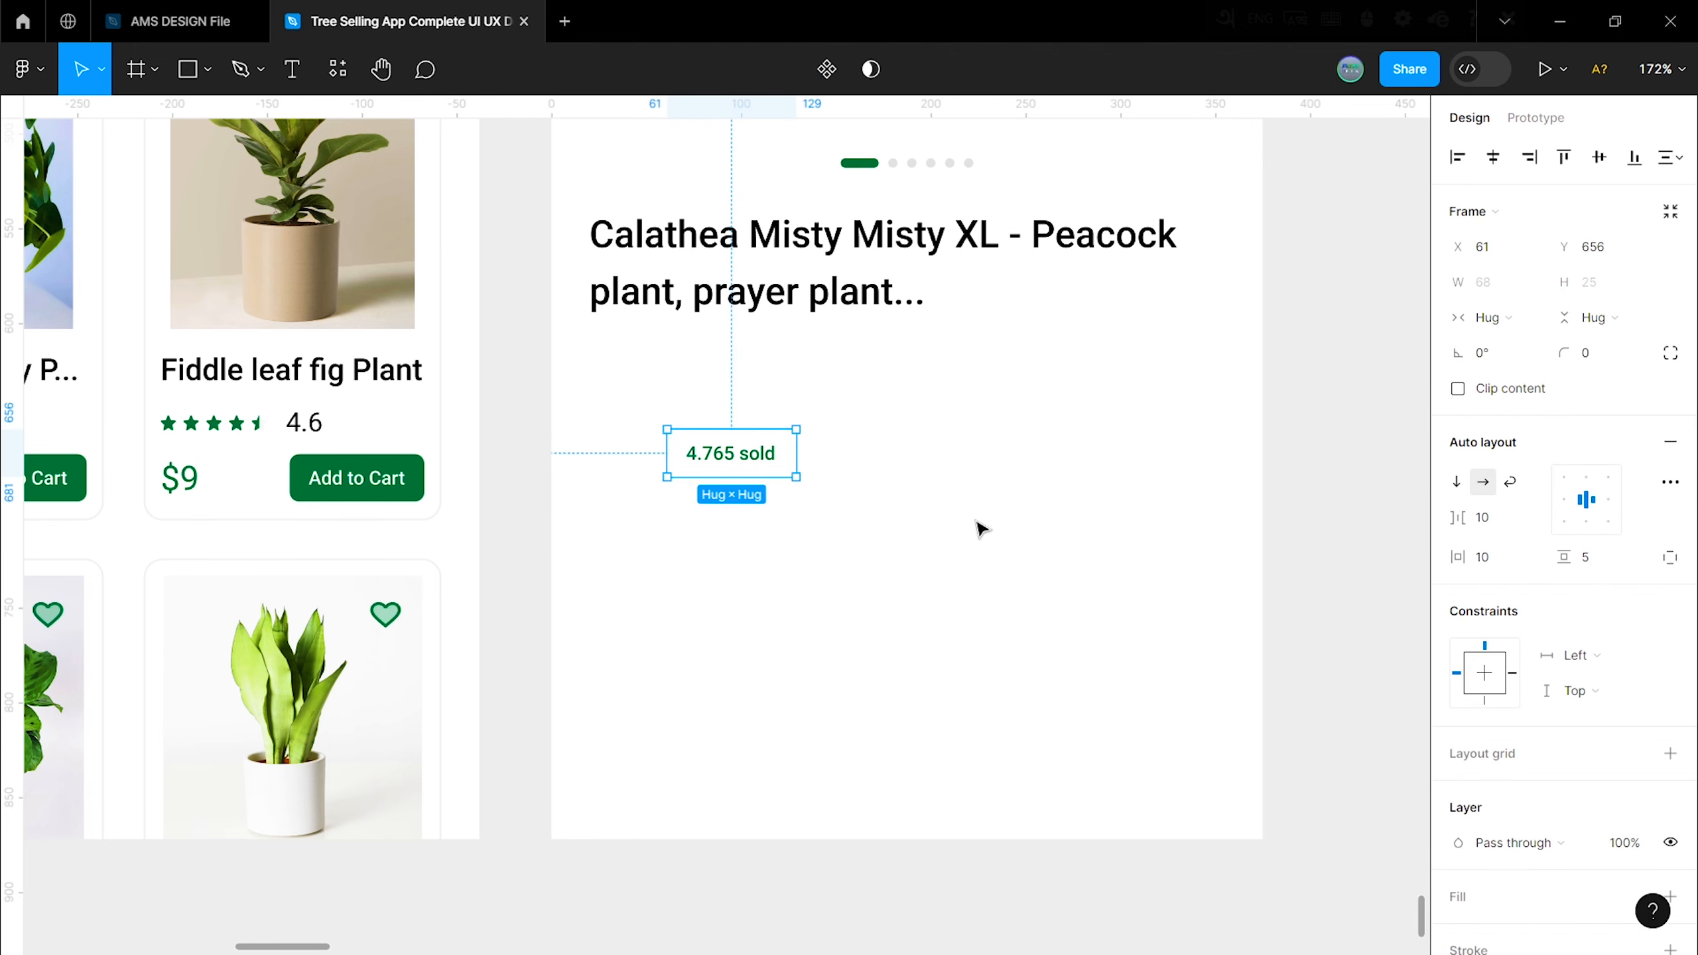
Step: Give the "4.765 sold" badge a corner radius of 5 and a 007336 green fill at reduced opacity
scroll(1565, 602, "down", 5)
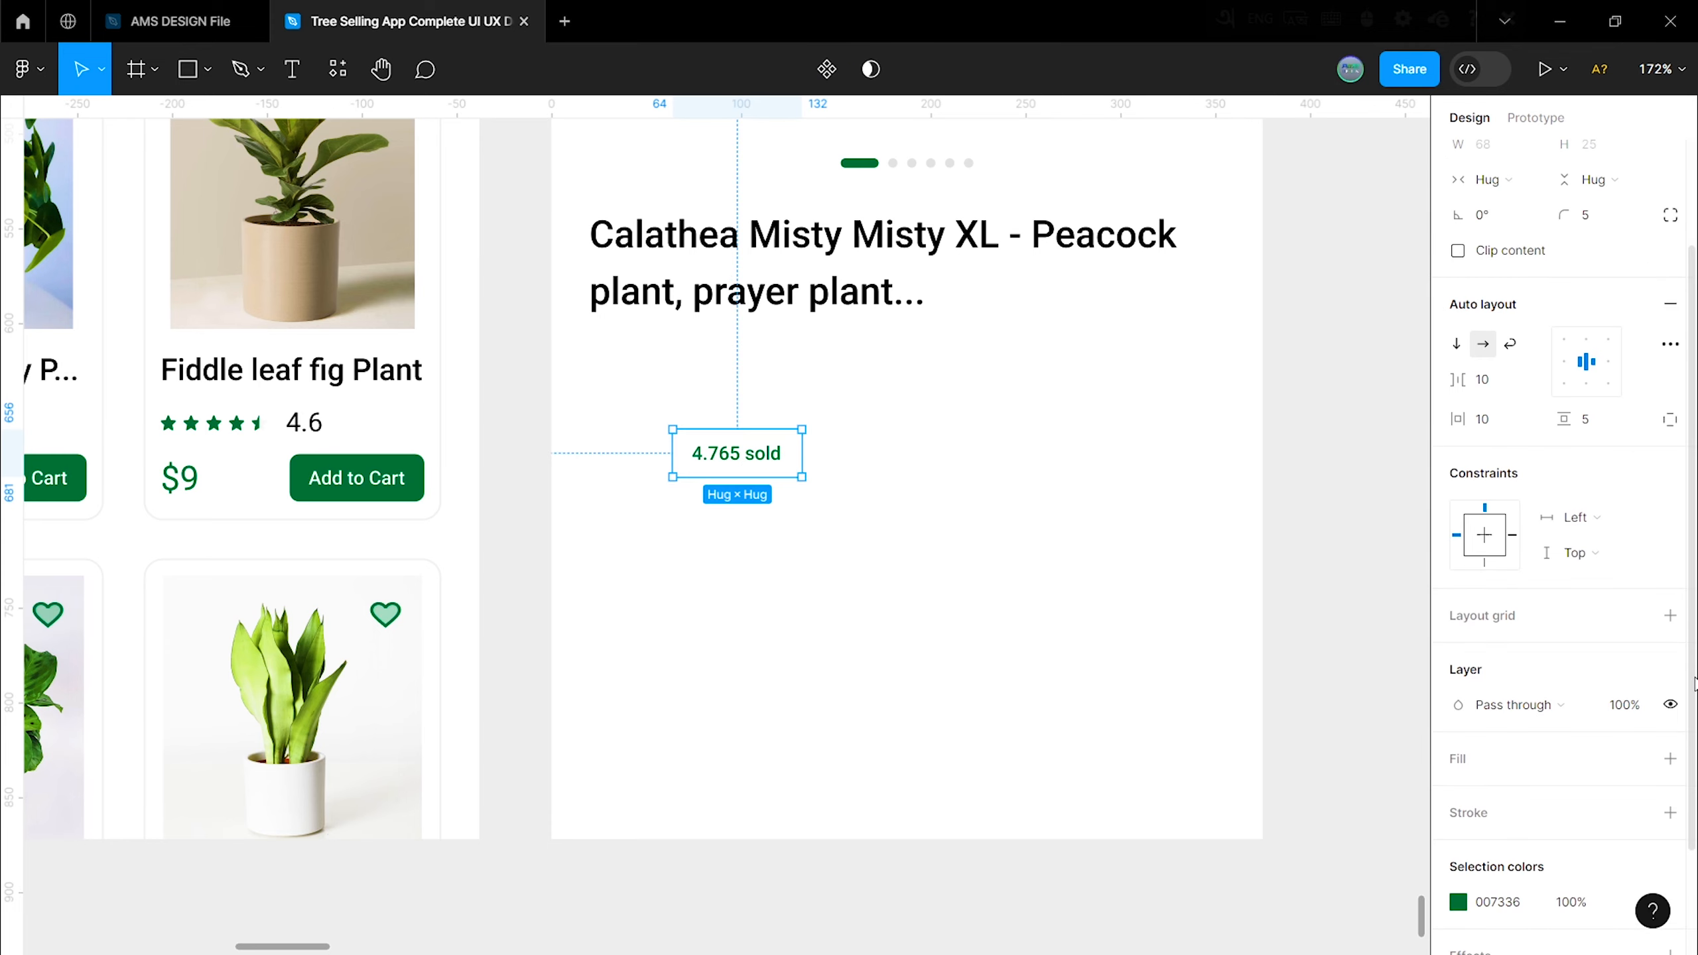
left_click(1670, 648)
left_click(1458, 683)
left_click(1193, 835)
left_click(1573, 684)
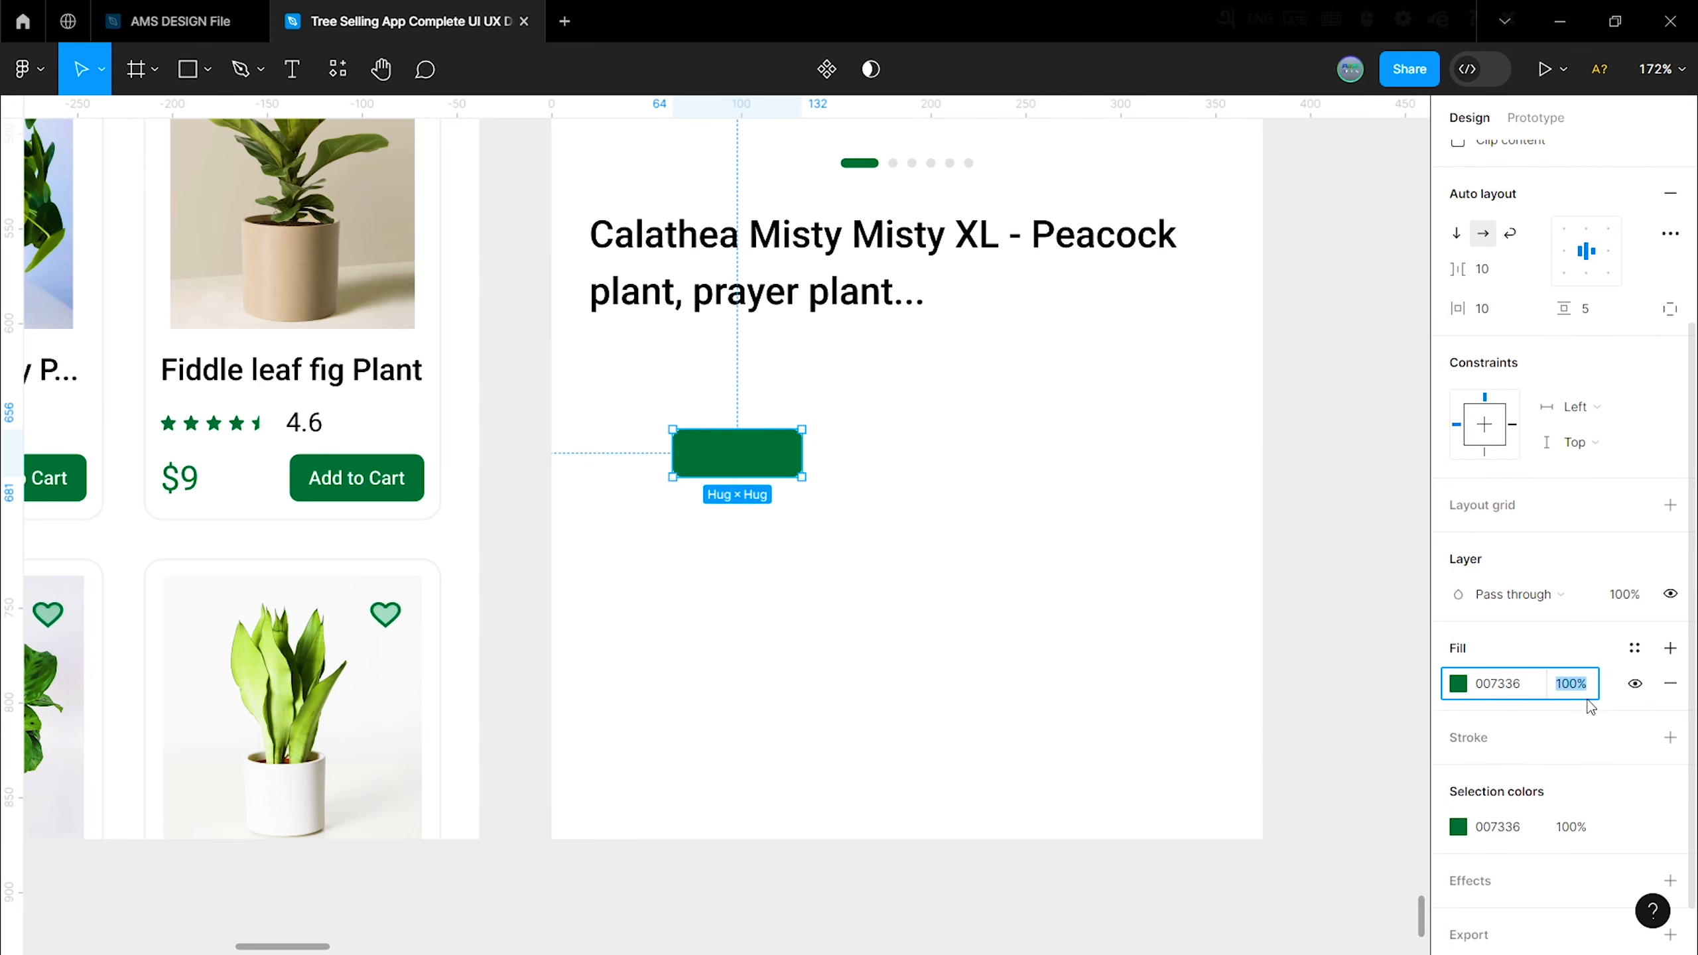
left_click(815, 575)
Step: Position the "4.765 sold" badge under the start of the title and place a duplicate beside it
scroll(815, 577, "up", 2)
scroll(785, 601, "up", 1)
left_click(742, 615)
left_click_drag(741, 615, 831, 577)
left_click(767, 646)
scroll(767, 646, "down", 1)
scroll(769, 646, "up", 2)
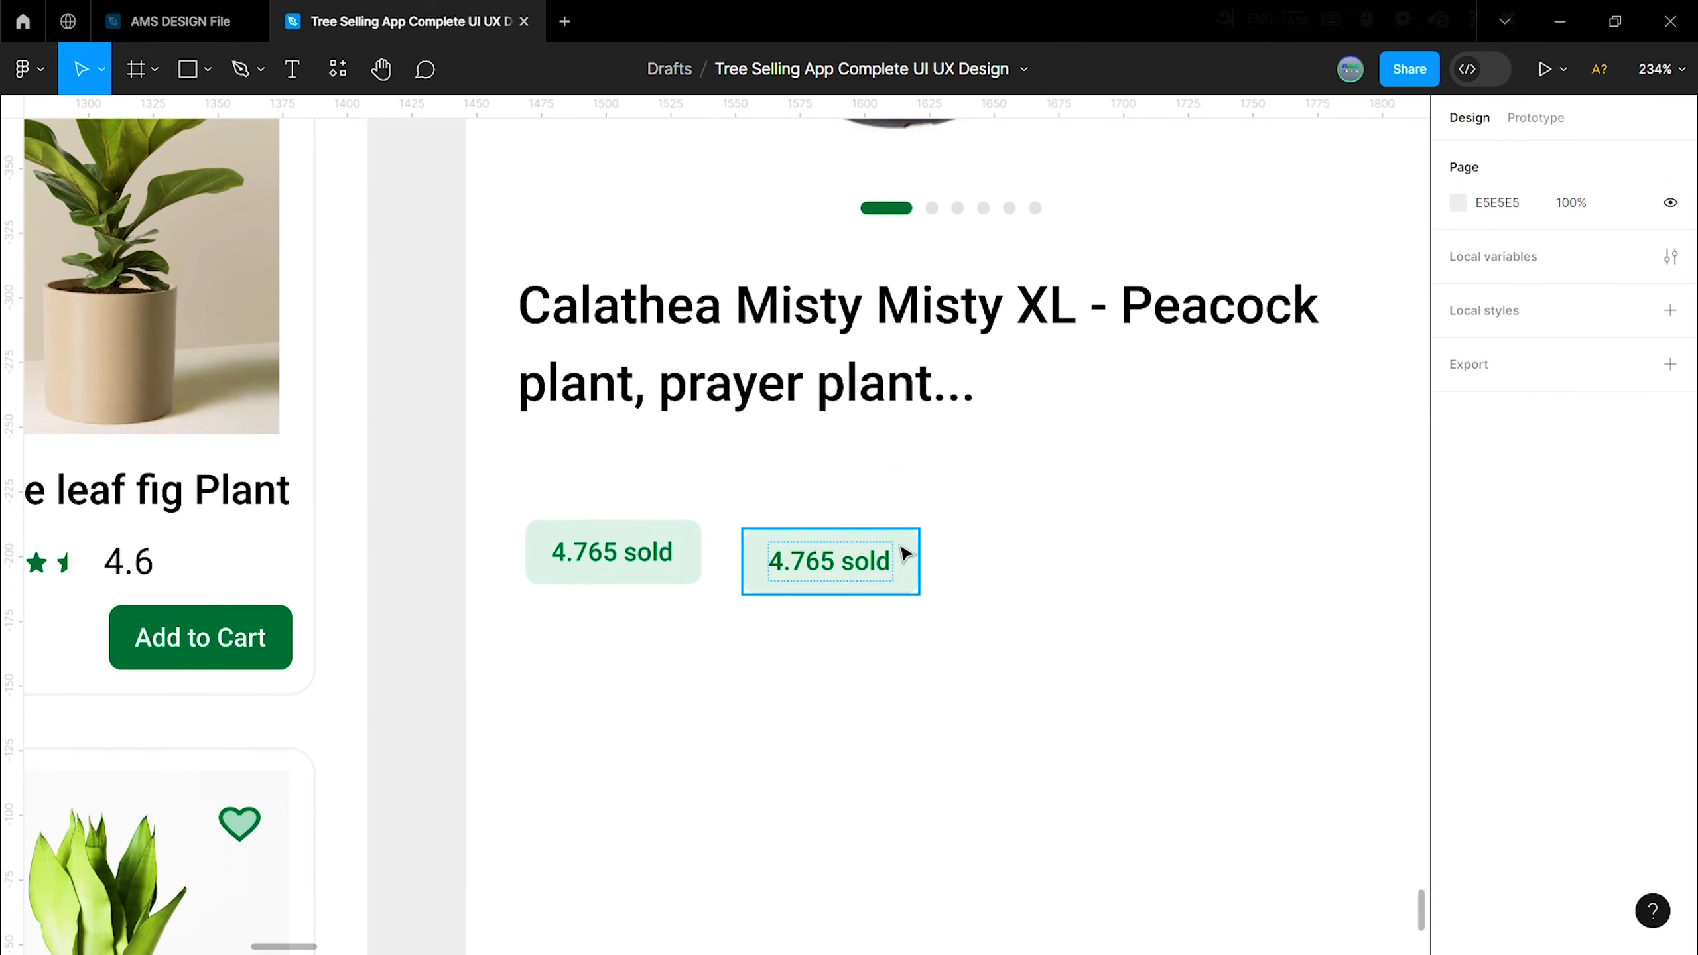
Step: Replace the duplicated sold badge with a pasted row of rating stars, level with the remaining badge
left_click(900, 549)
key("Delete")
scroll(939, 585, "down", 1)
scroll(839, 541, "up", 1)
scroll(840, 540, "down", 1)
right_click(835, 501)
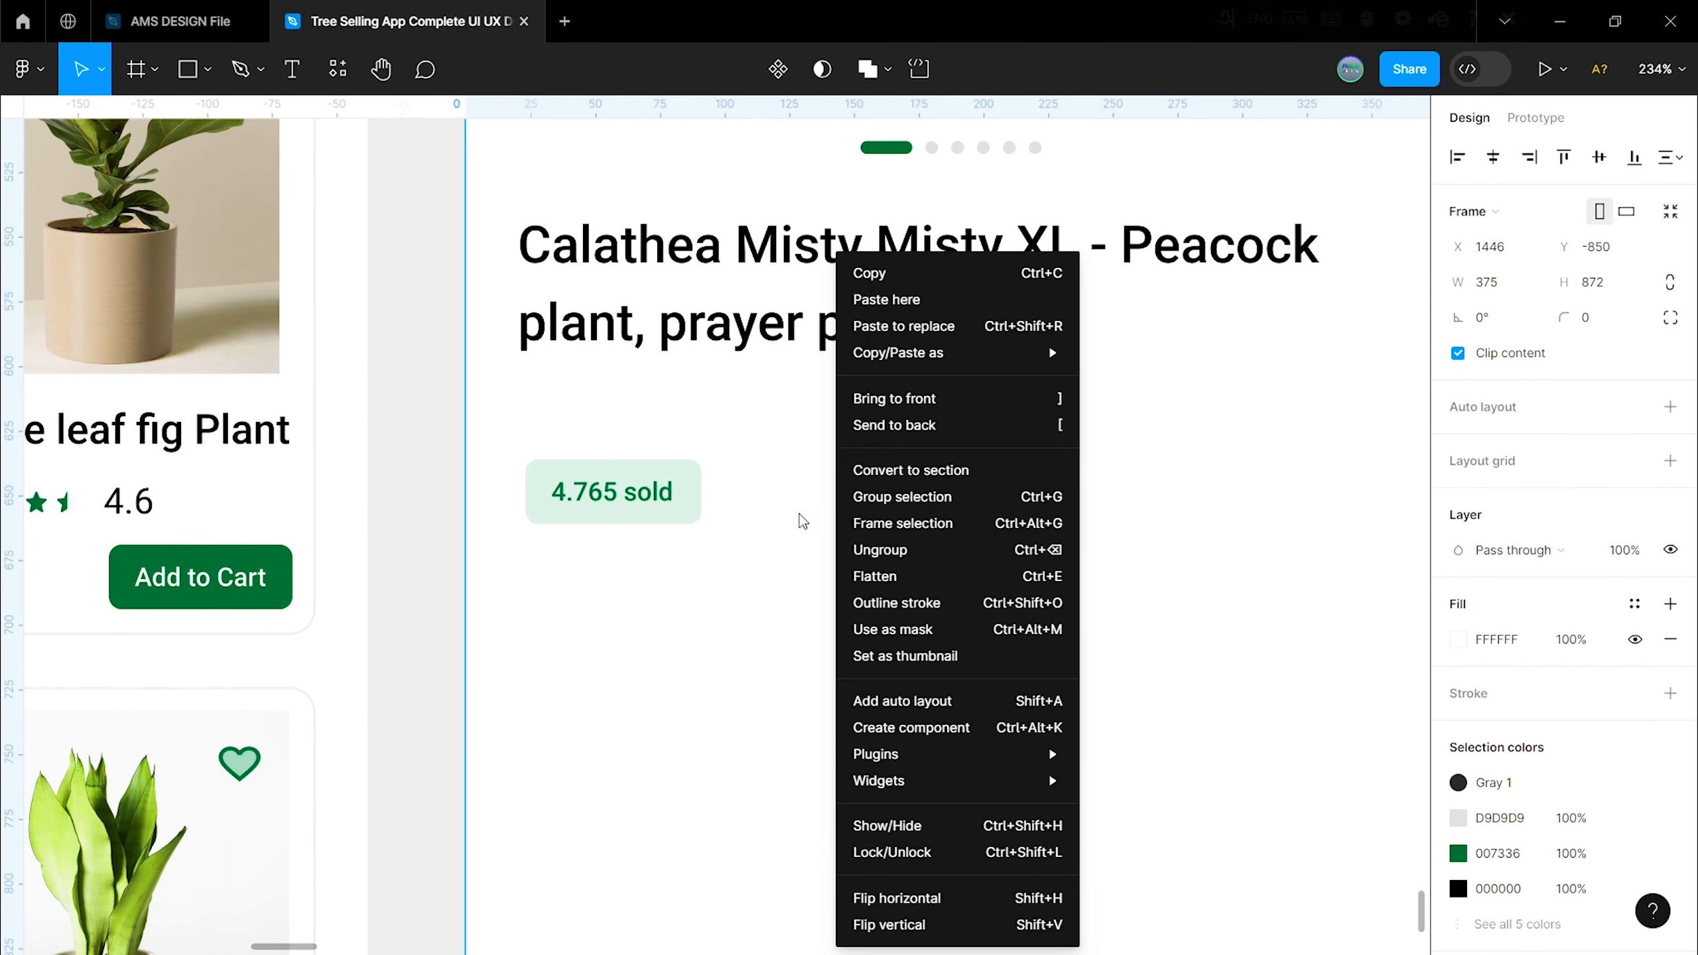
left_click(801, 513)
key("ctrl+v")
left_click(830, 515)
left_click_drag(718, 524, 841, 489)
left_click(858, 556)
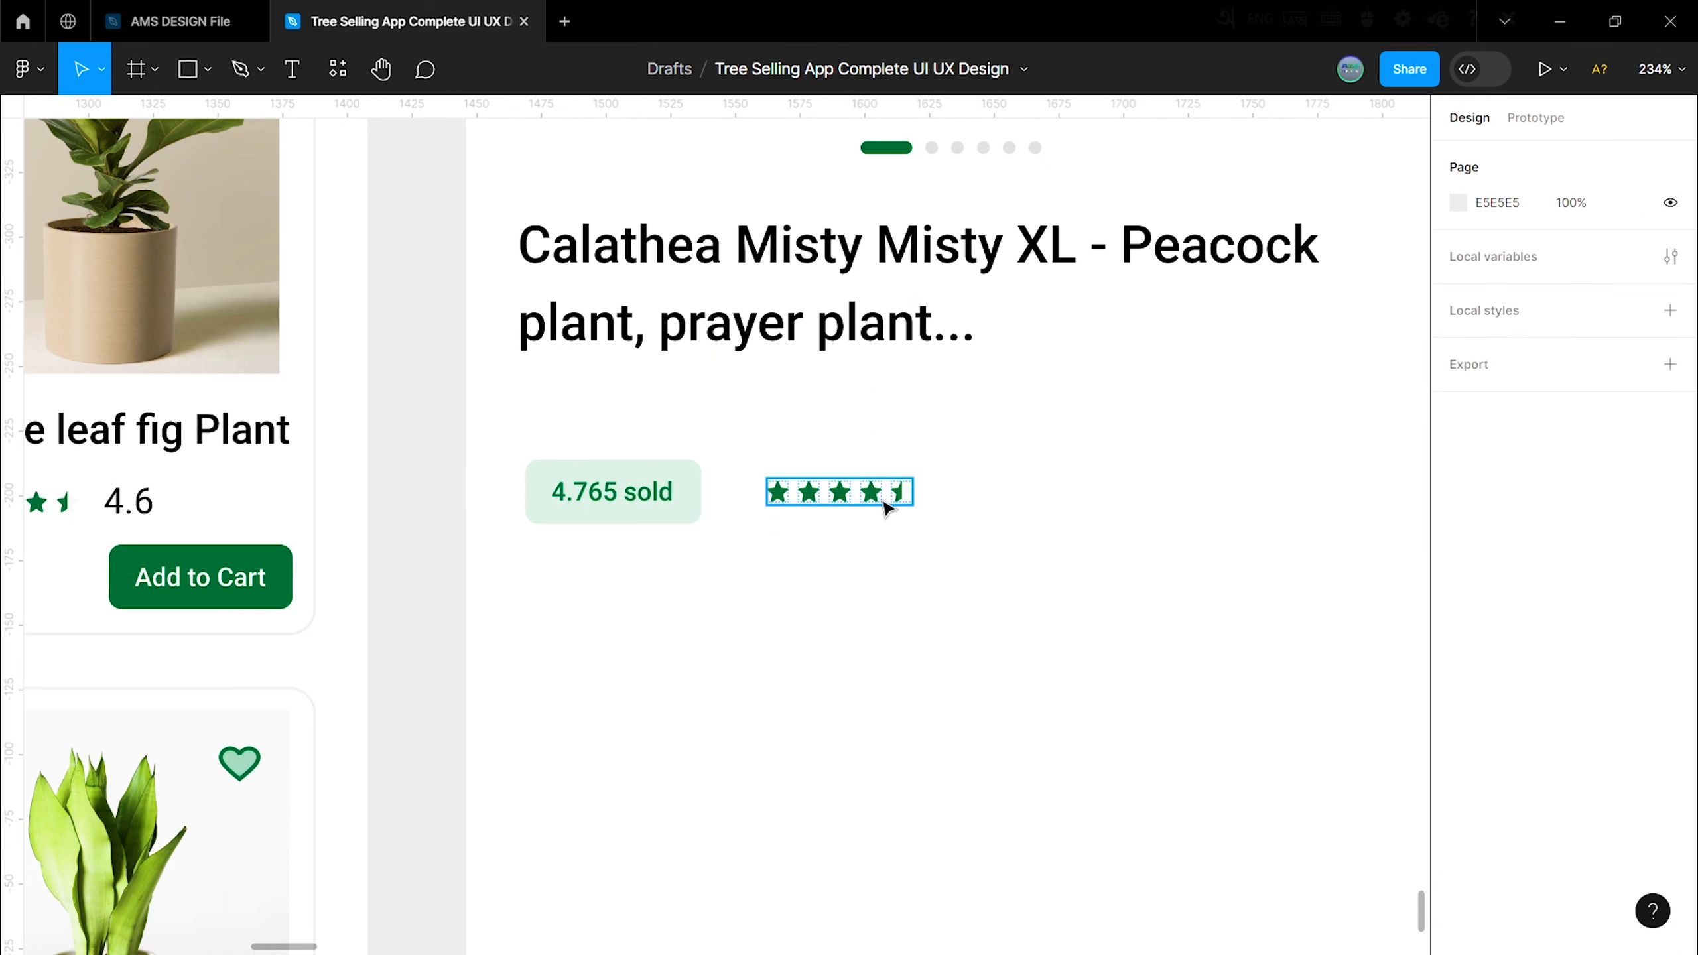
Step: Add the rating text "4.8" in Roboto Regular 14 and place it beside the stars
scroll(899, 512, "down", 2)
key("t")
left_click(908, 477)
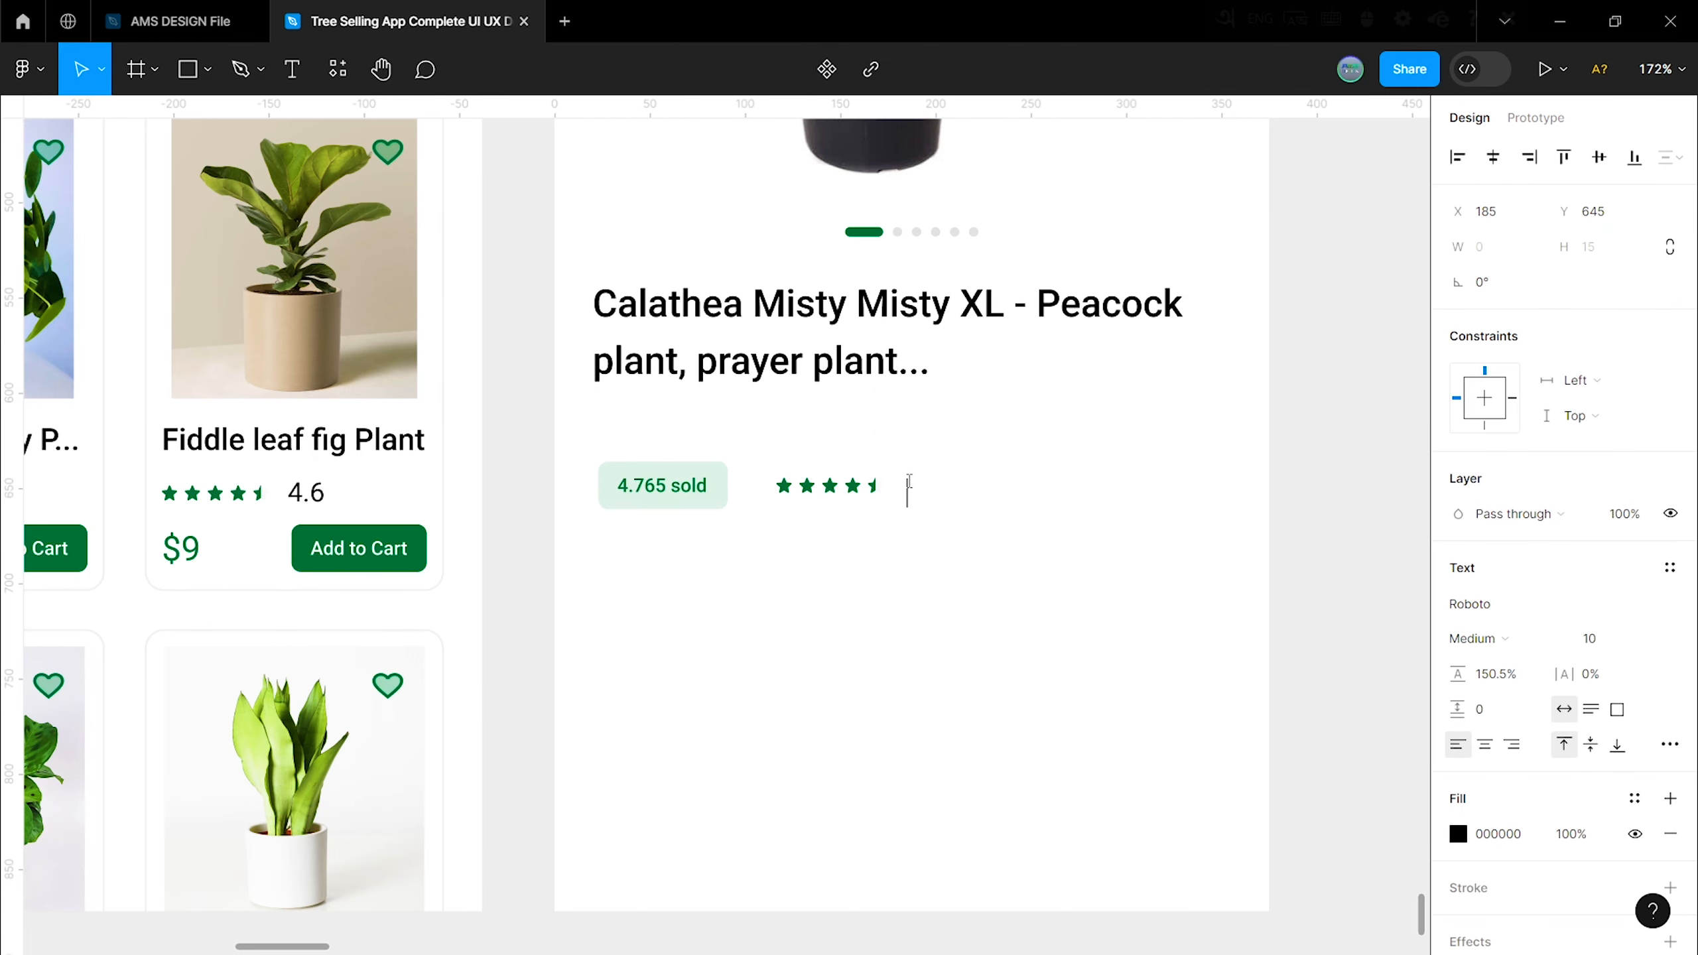
left_click_drag(938, 512, 929, 486)
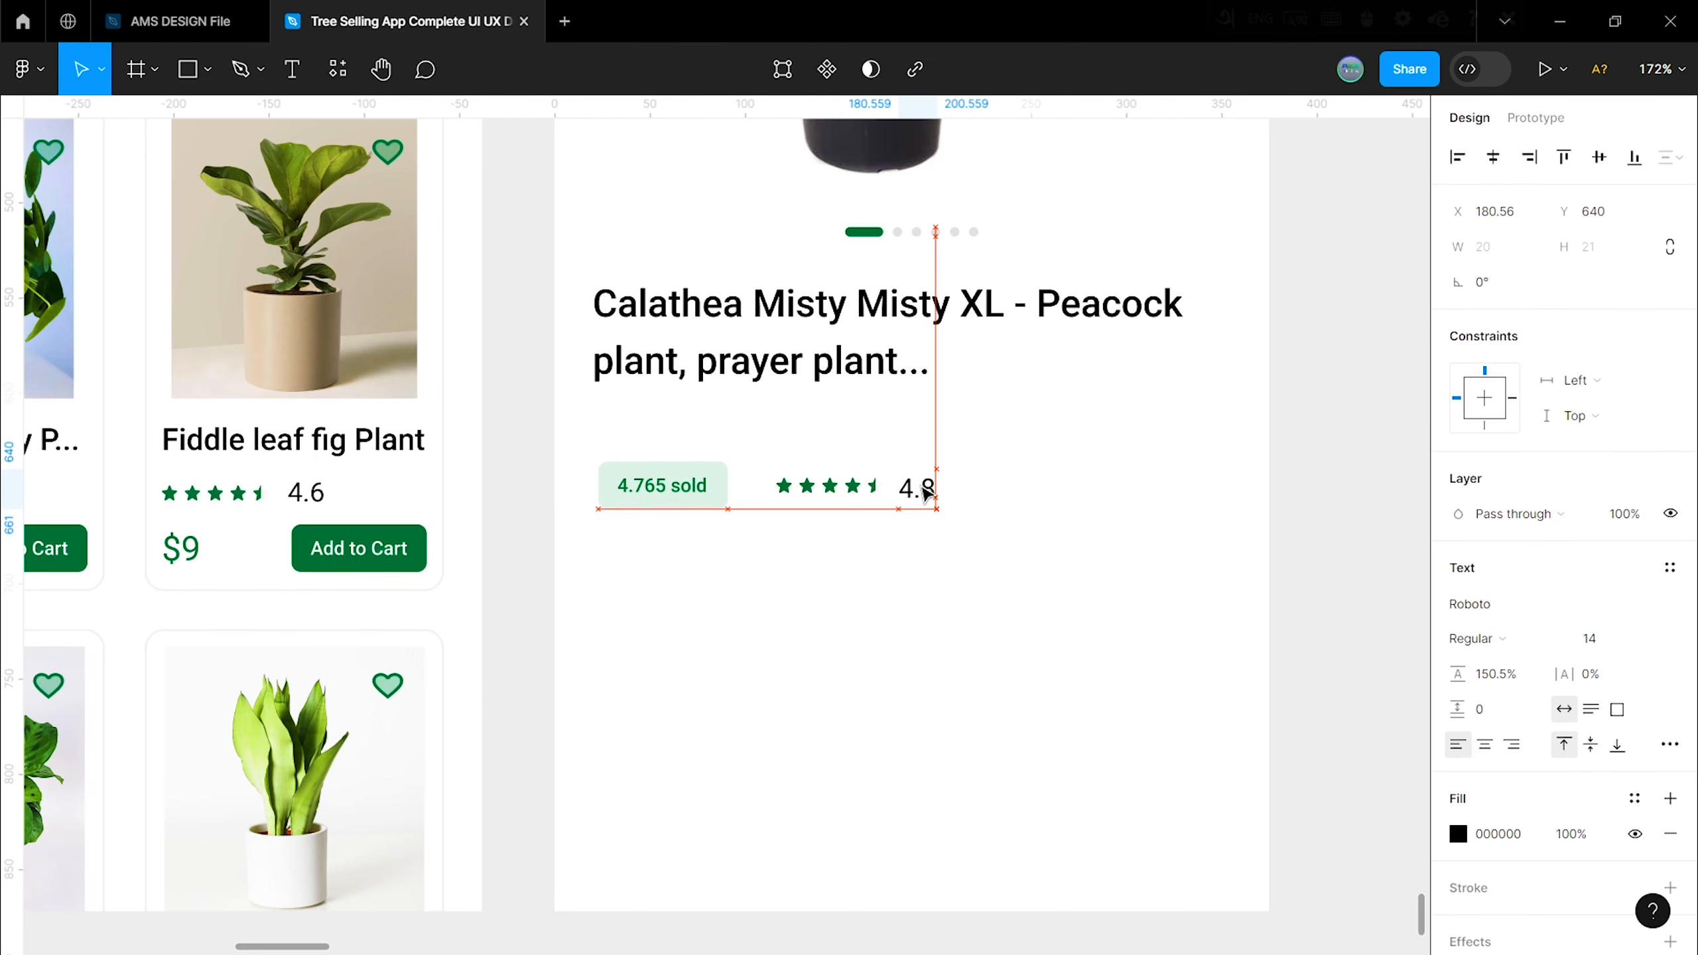
Step: Wrap the stars and "4.8" in an auto layout with spacing 10, padding 10 by 5, and a fixed height of 25
left_click(853, 490, "shift")
right_click(873, 491)
left_click(949, 698)
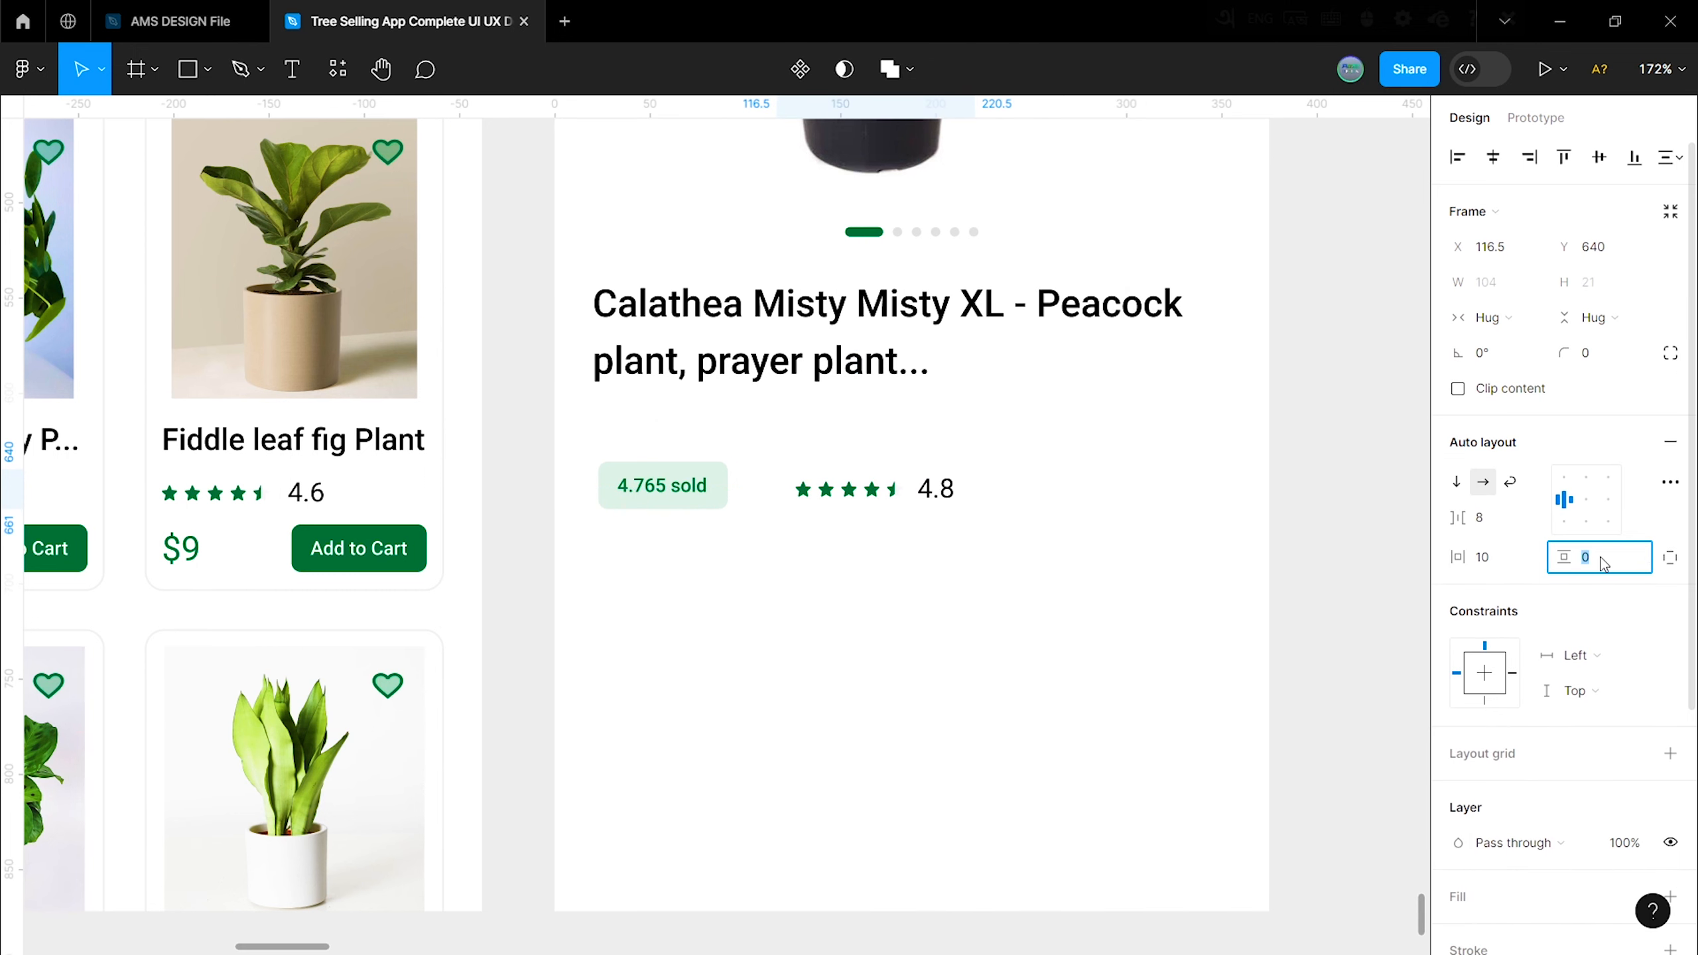
type("5")
key("Return")
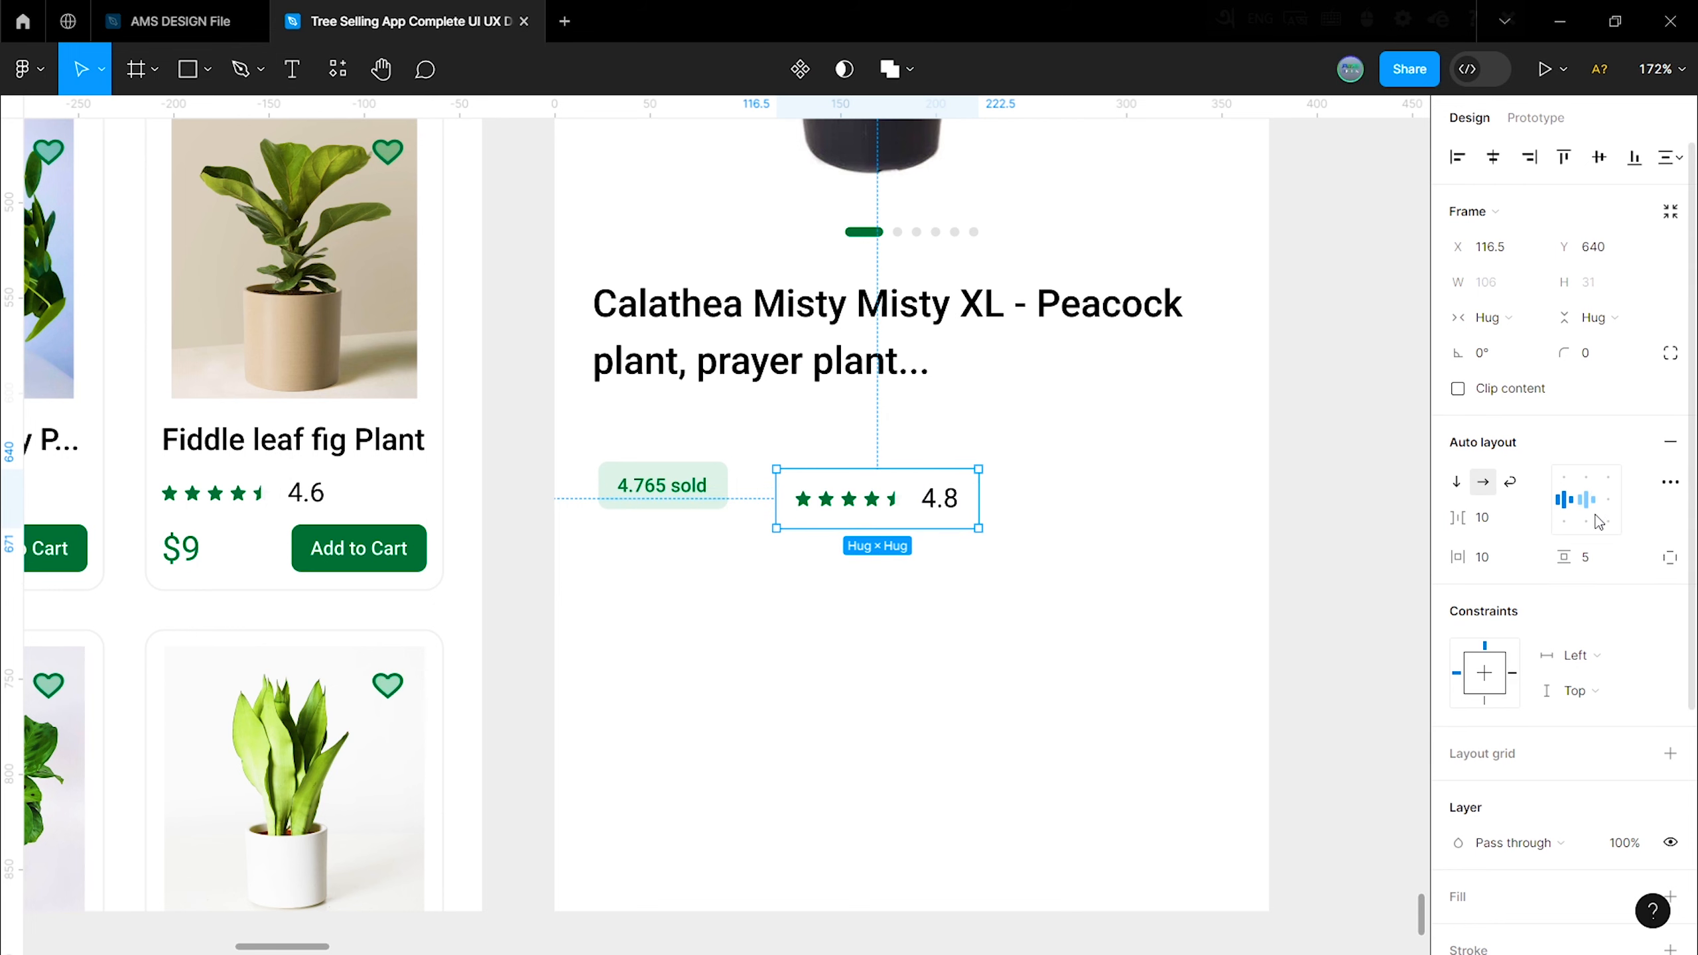
type("25")
left_click(1344, 416)
Step: Fill the rating badge with 007336 at 15% opacity and round its corners to 5
left_click(931, 492)
scroll(1573, 799, "down", 3)
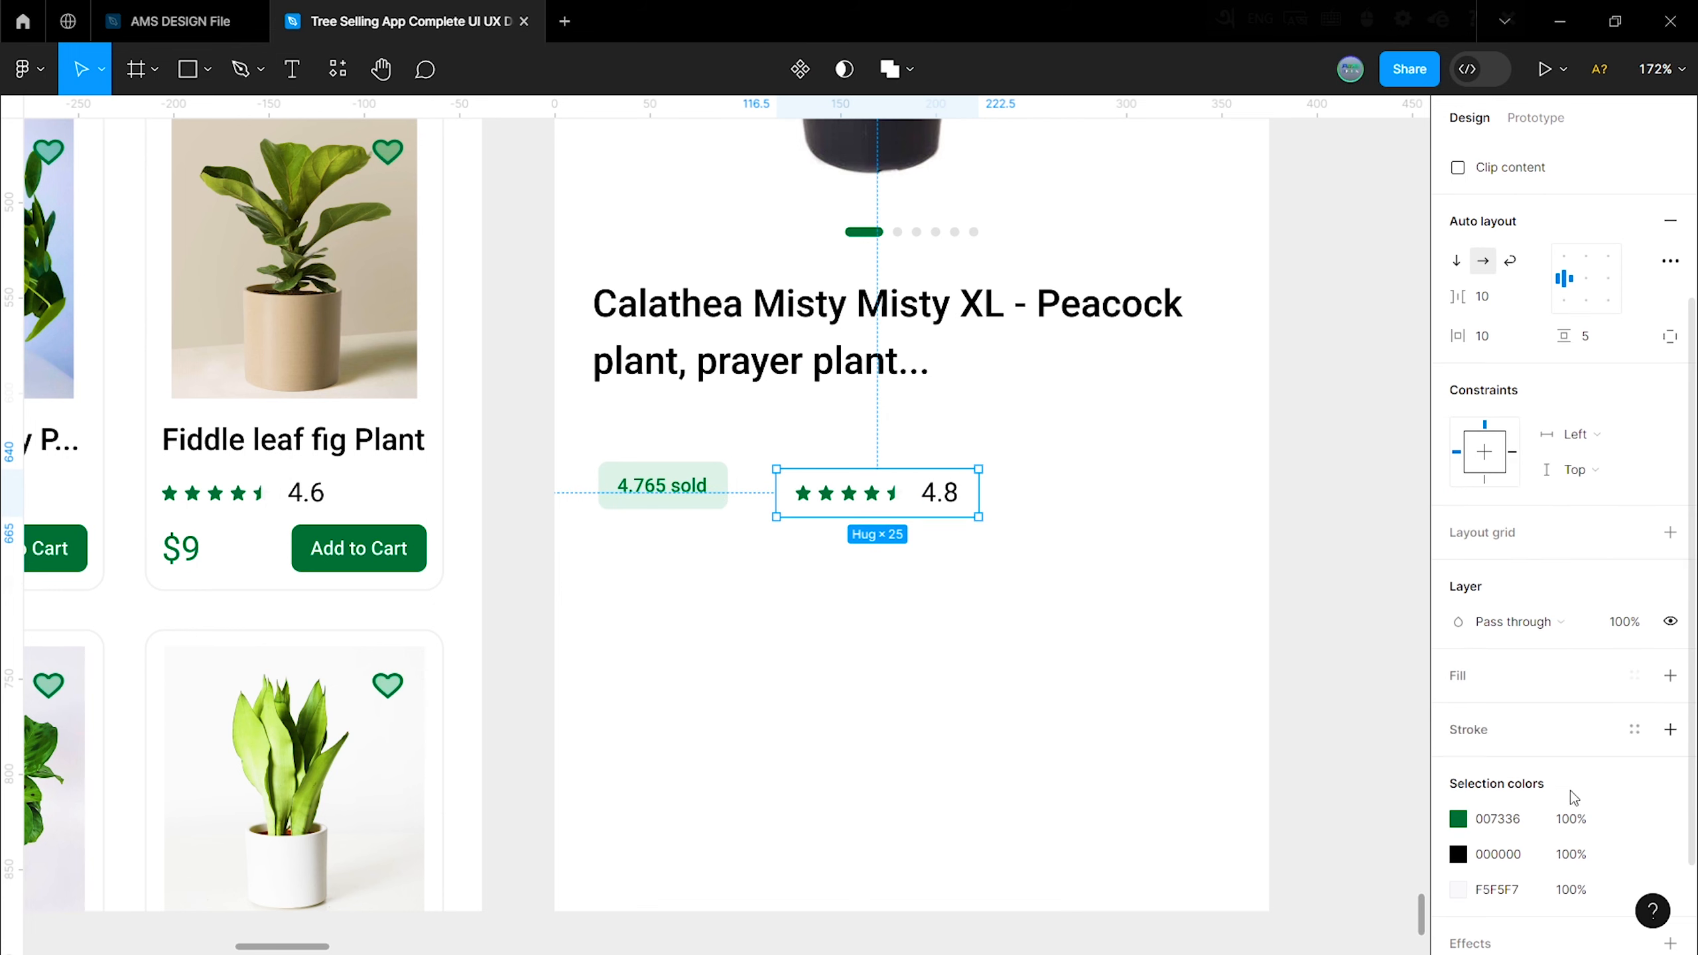
left_click(1672, 566)
left_click(1457, 601)
type("007336")
key("Return")
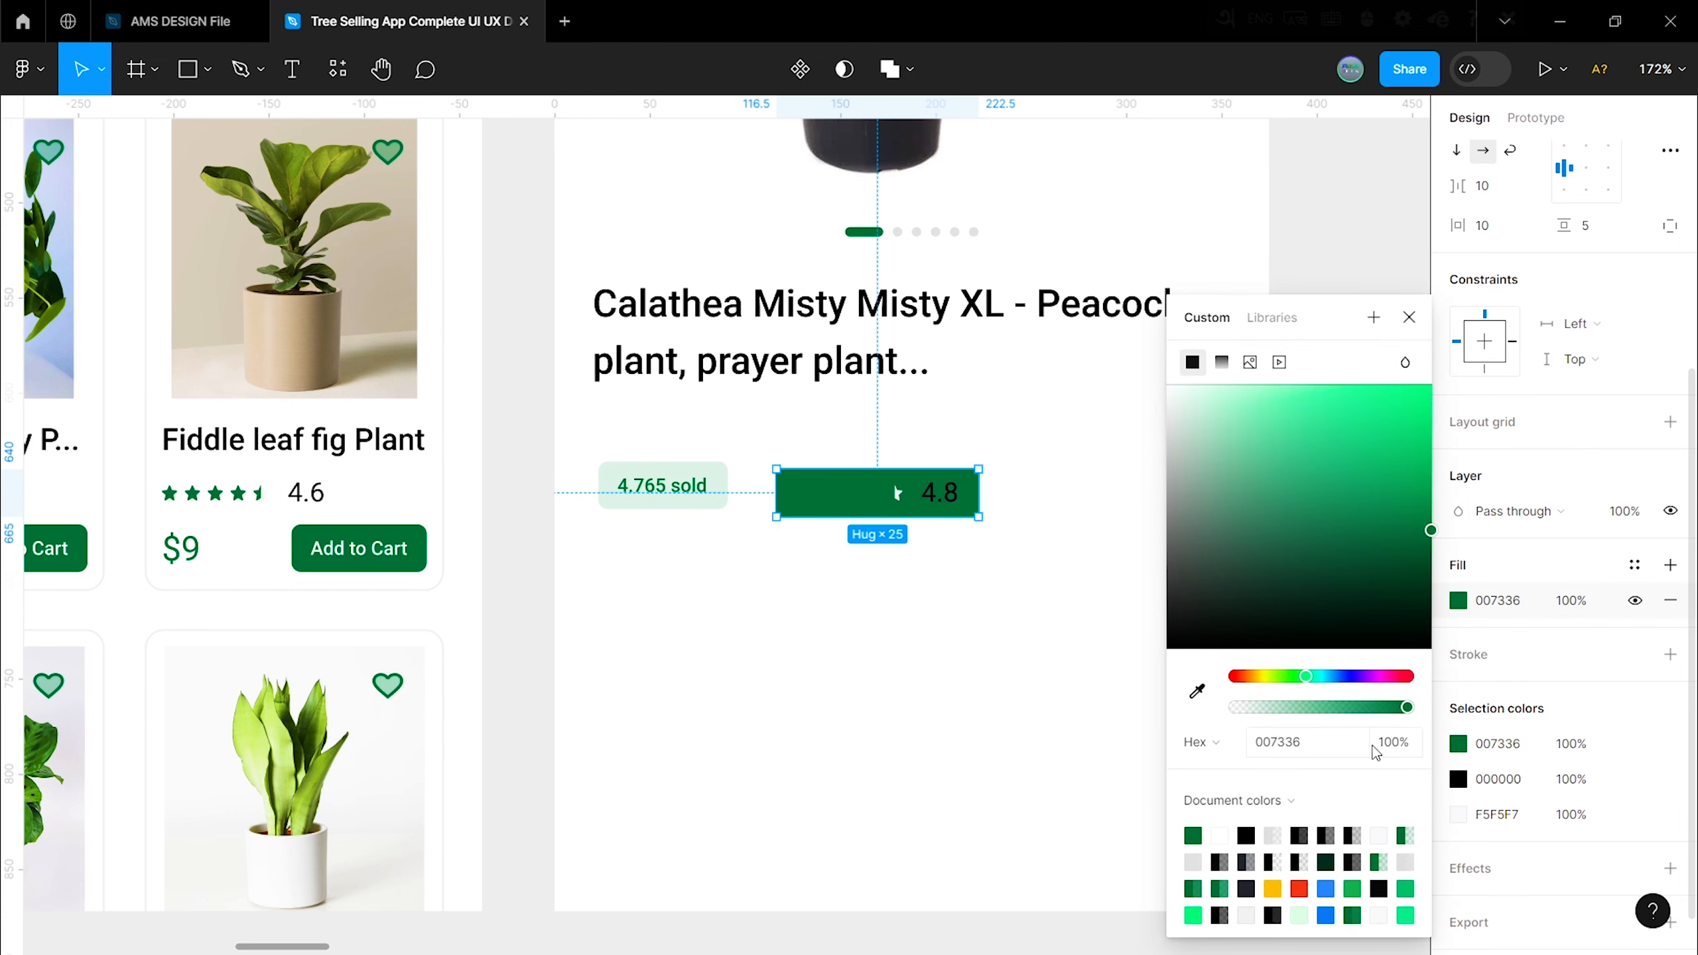
key("Return")
scroll(1589, 448, "up", 4)
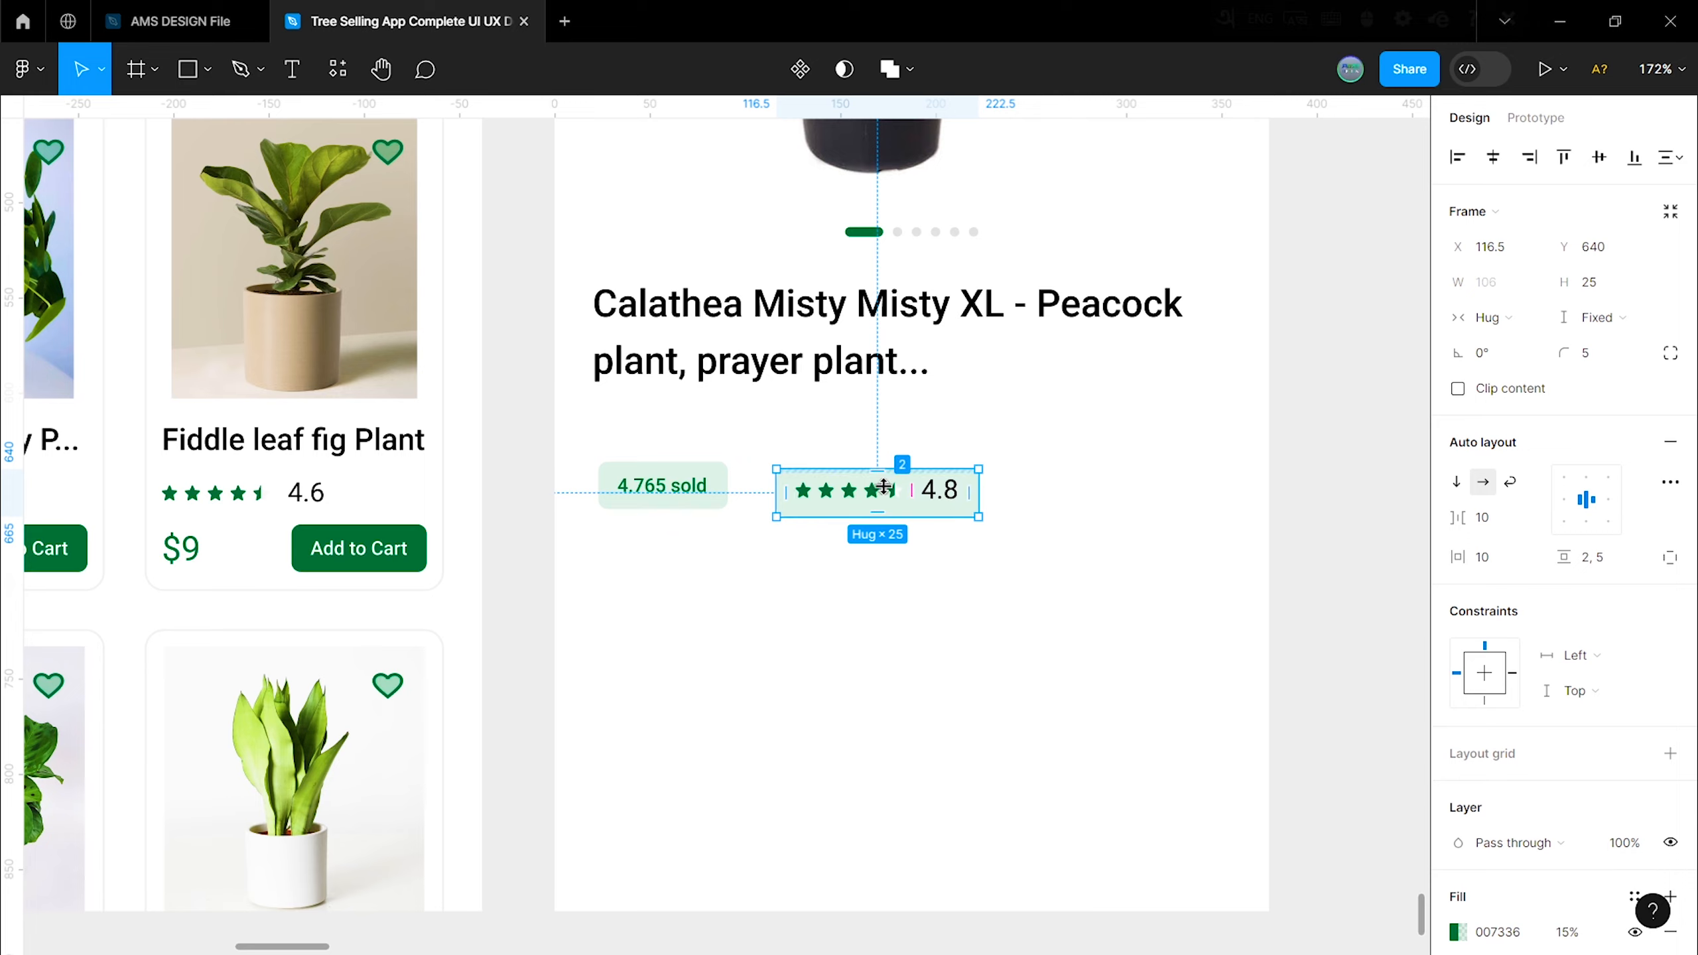
Step: Level the rating badge with the sold badge, and add a copy of the sold badge beyond it reading "(5.876 reviews)"
left_click_drag(880, 494, 867, 487)
left_click(741, 542)
scroll(740, 542, "down", 1)
scroll(743, 545, "up", 3)
left_click(493, 391)
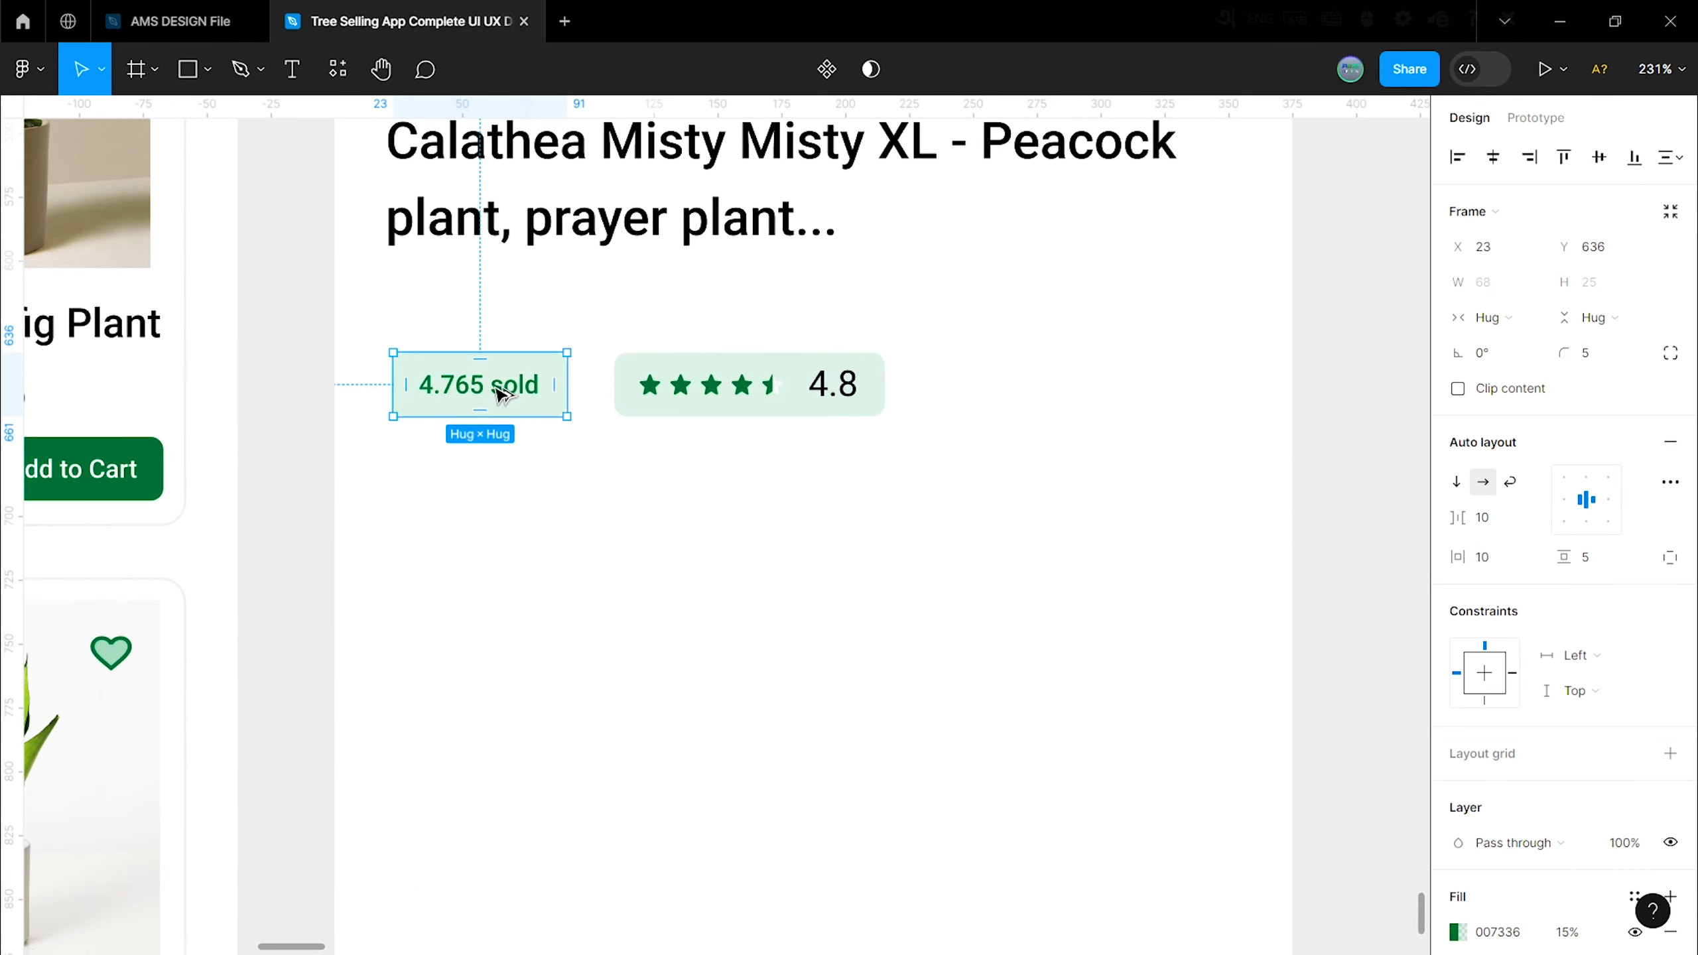
left_click_drag(493, 391, 1077, 387)
double_click(1066, 387)
left_click(1038, 552)
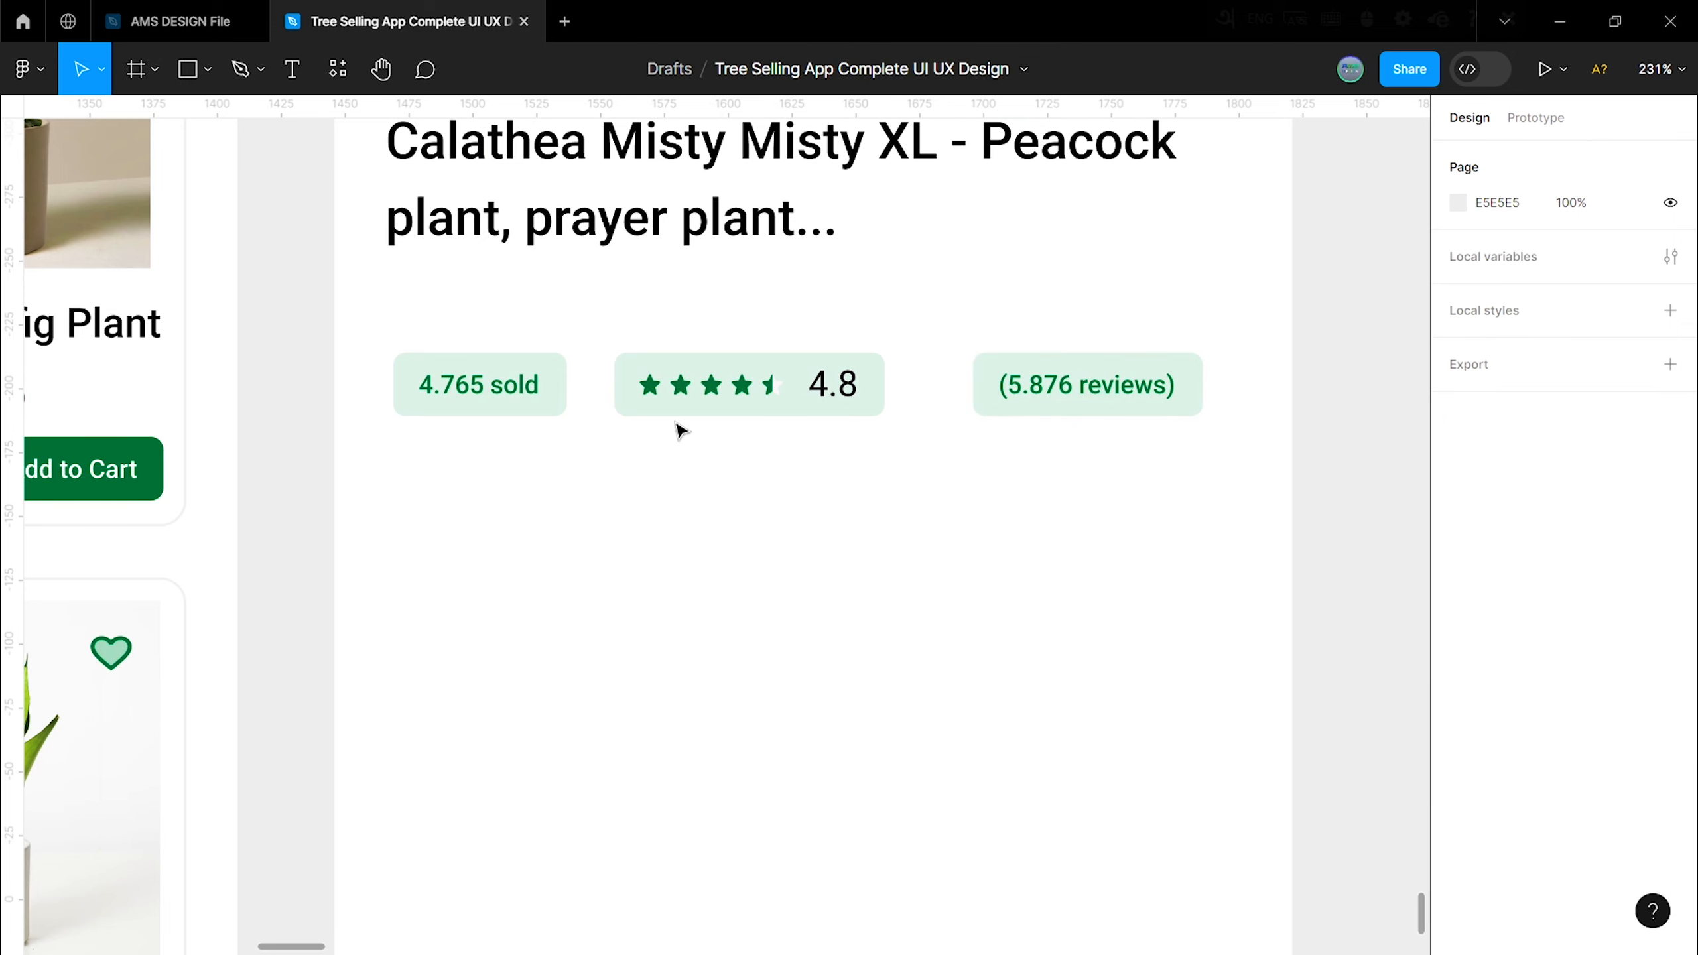
Step: Wrap the sold, rating and reviews badges in a horizontal auto layout with Auto spacing and a fixed width of 335
left_click(498, 388)
left_click(746, 379, "shift")
left_click(1010, 385, "shift")
right_click(875, 385)
left_click(965, 705)
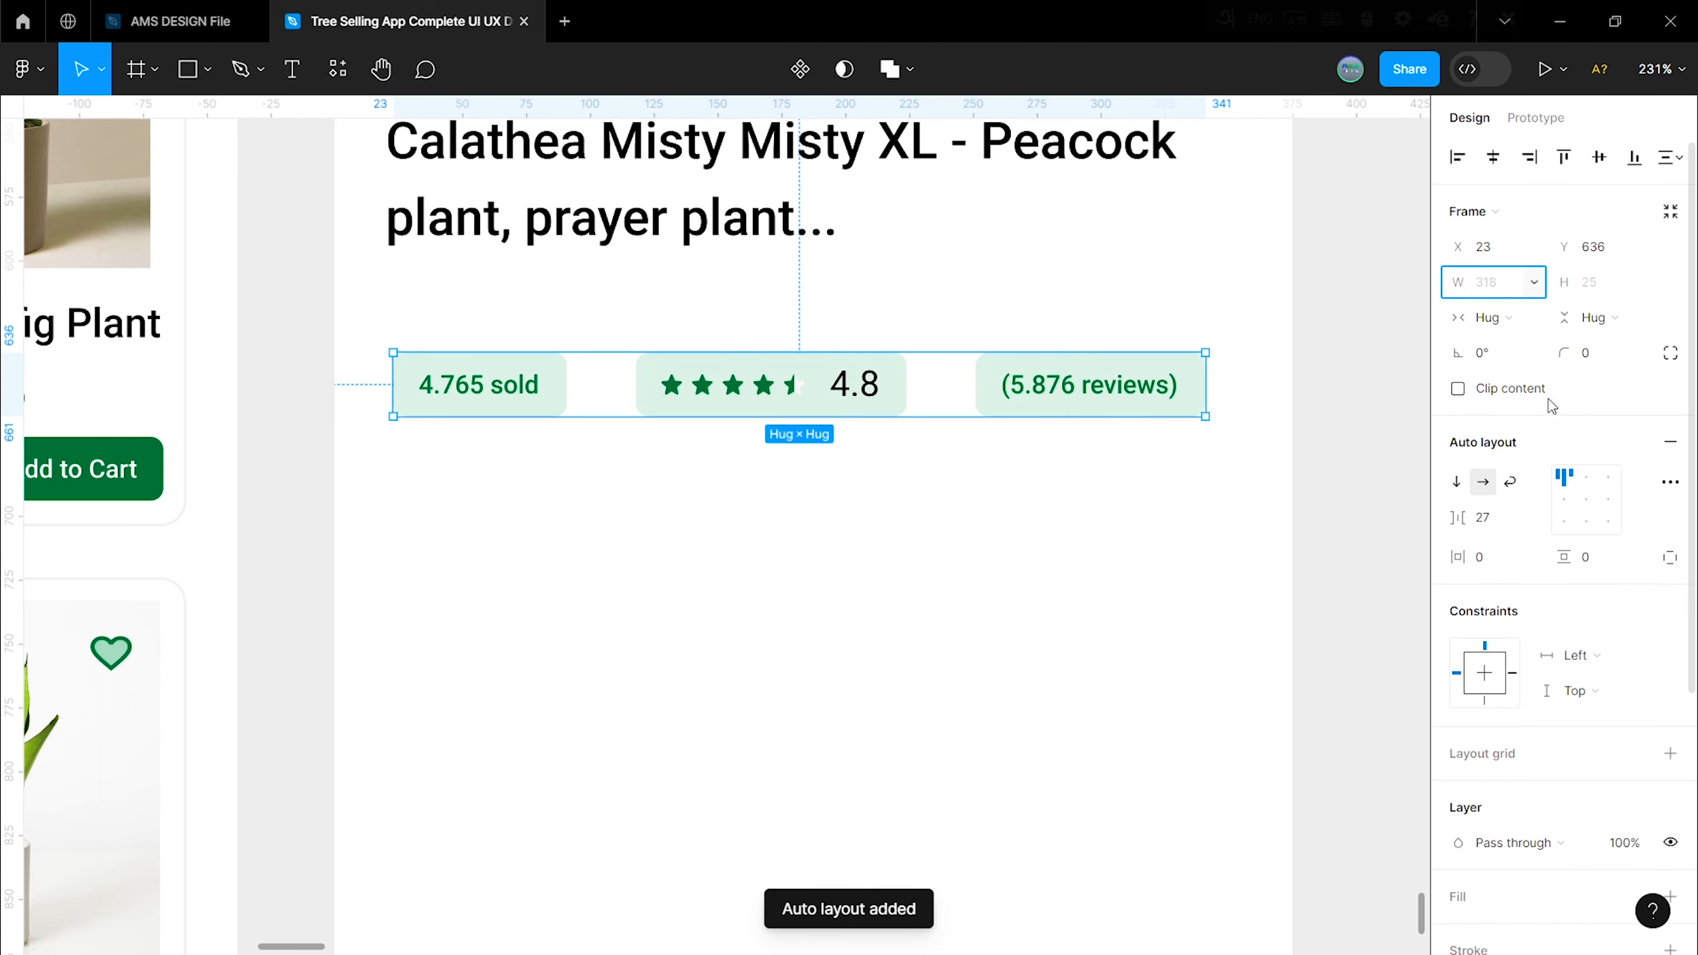
left_click(1496, 518)
left_click(1494, 547)
left_click(1487, 283)
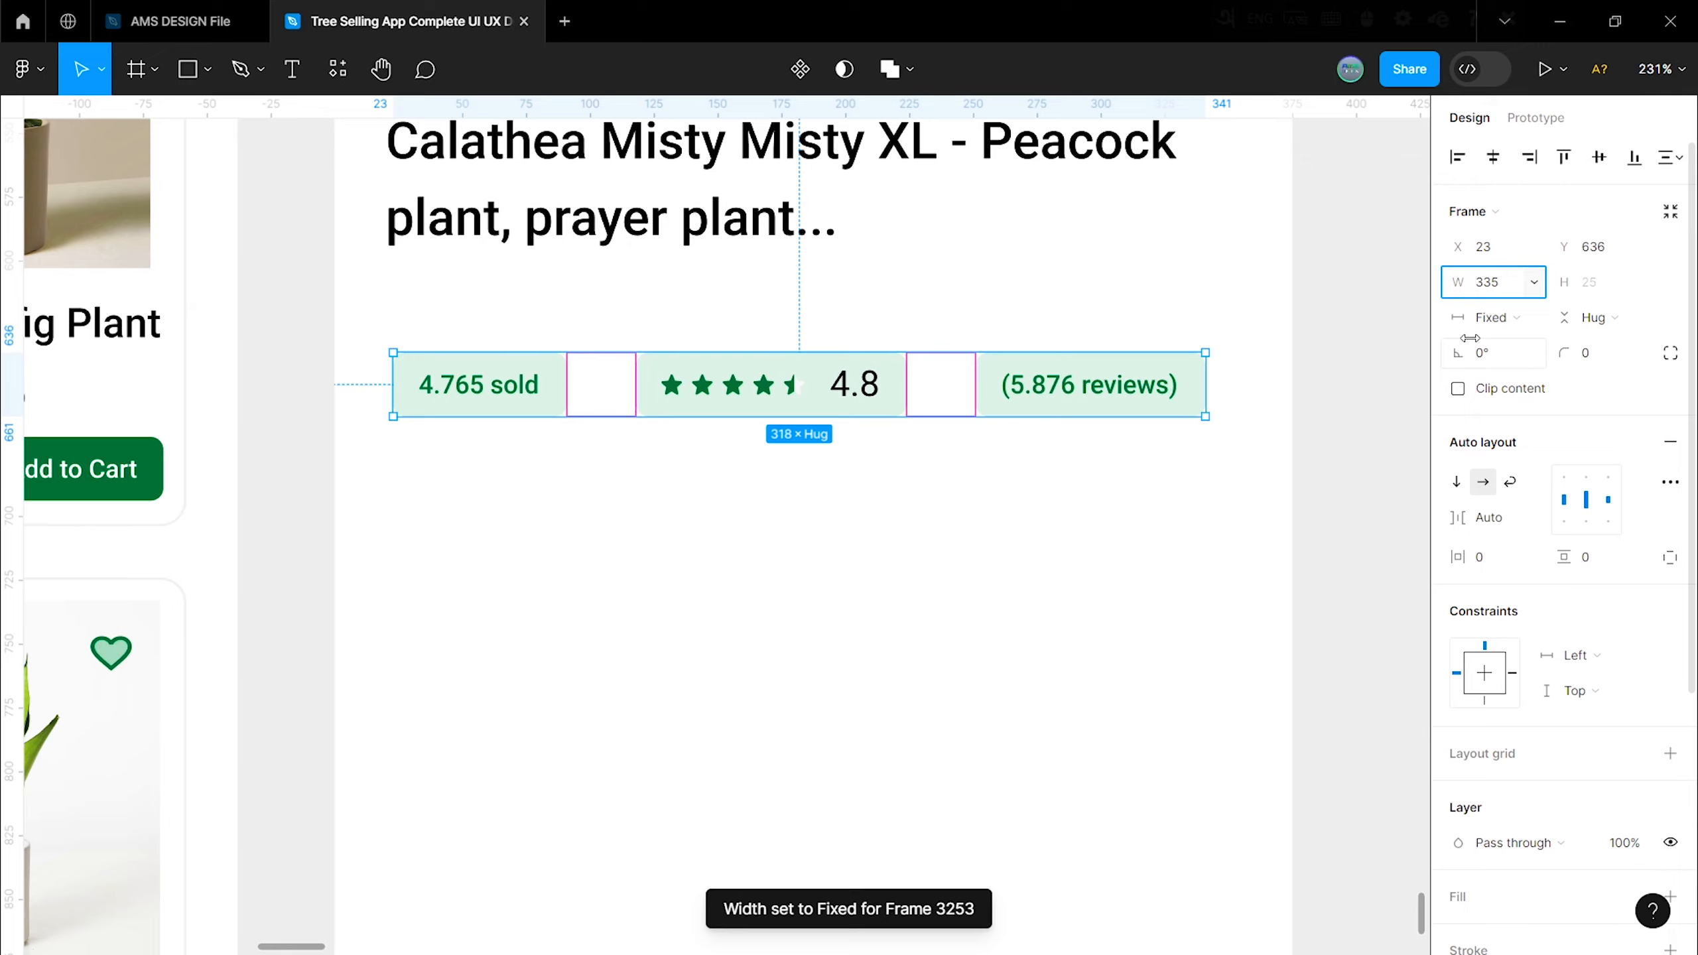
type("335")
key("Return")
Step: Align the badge row with the start of the plant title and set the vertical gap between them to 20
scroll(829, 435, "up", 3)
left_click(829, 457, "shift")
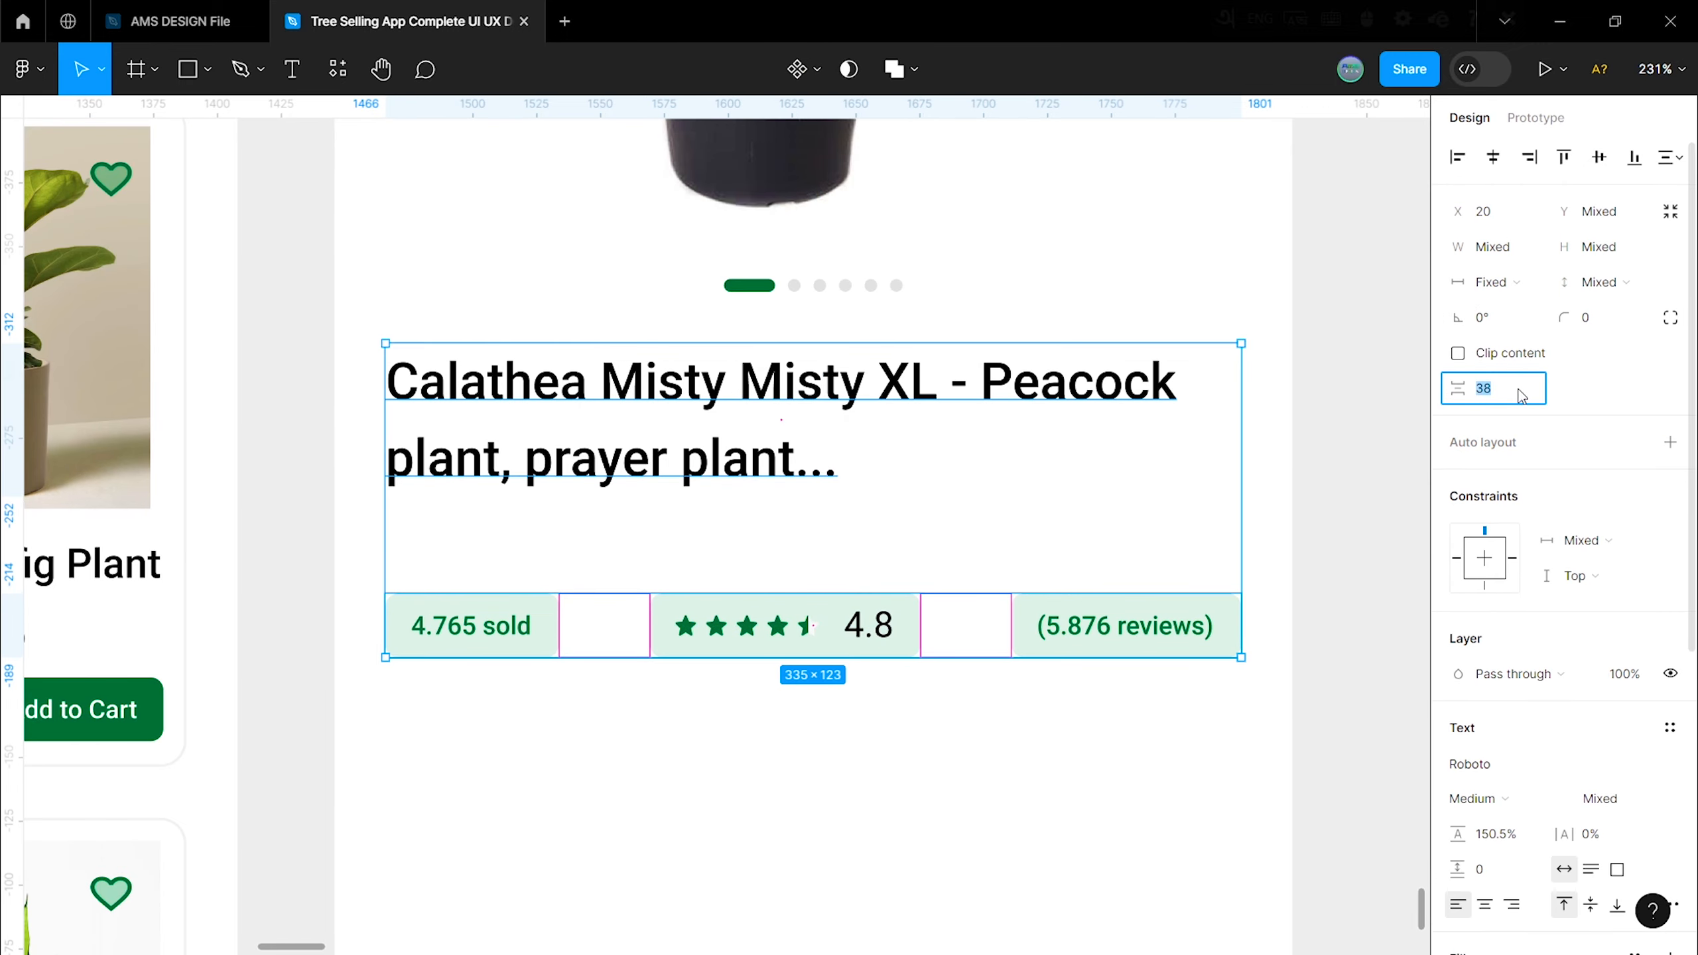
left_click(1387, 421)
Step: Place the "Price" and "$19.00" row under the badges, aligned with them and spaced 20 below
scroll(788, 650, "down", 3)
left_click_drag(863, 583, 837, 555)
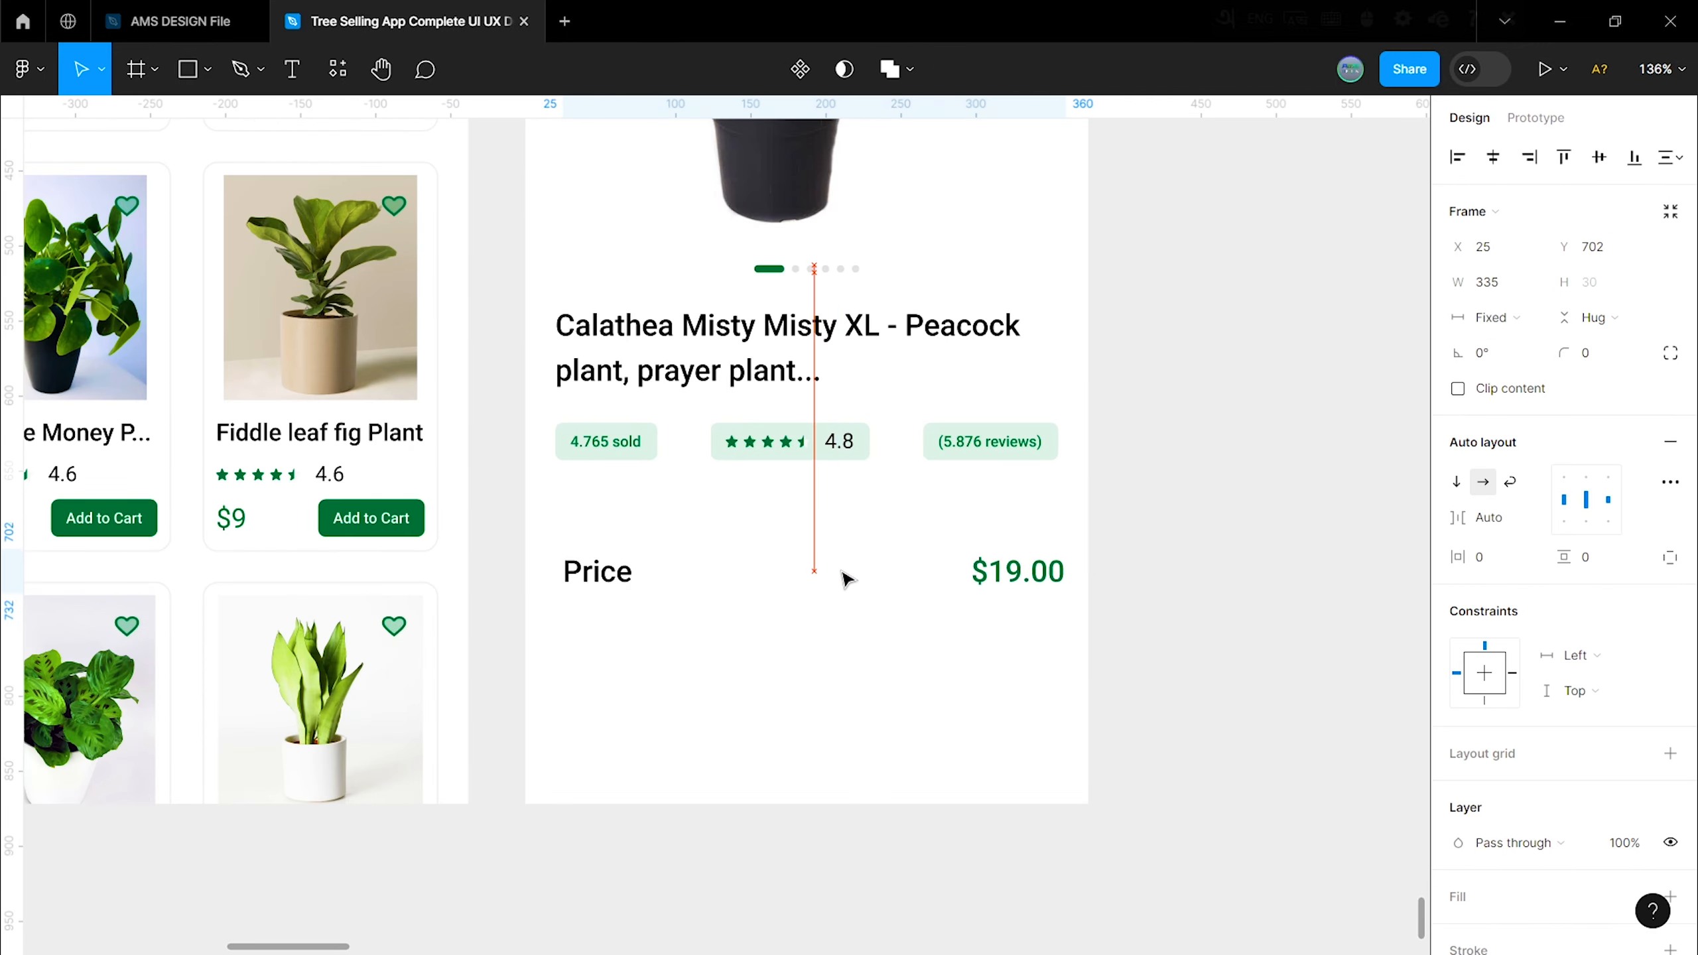
left_click(841, 467, "shift")
left_click(1499, 428)
left_click(1341, 565)
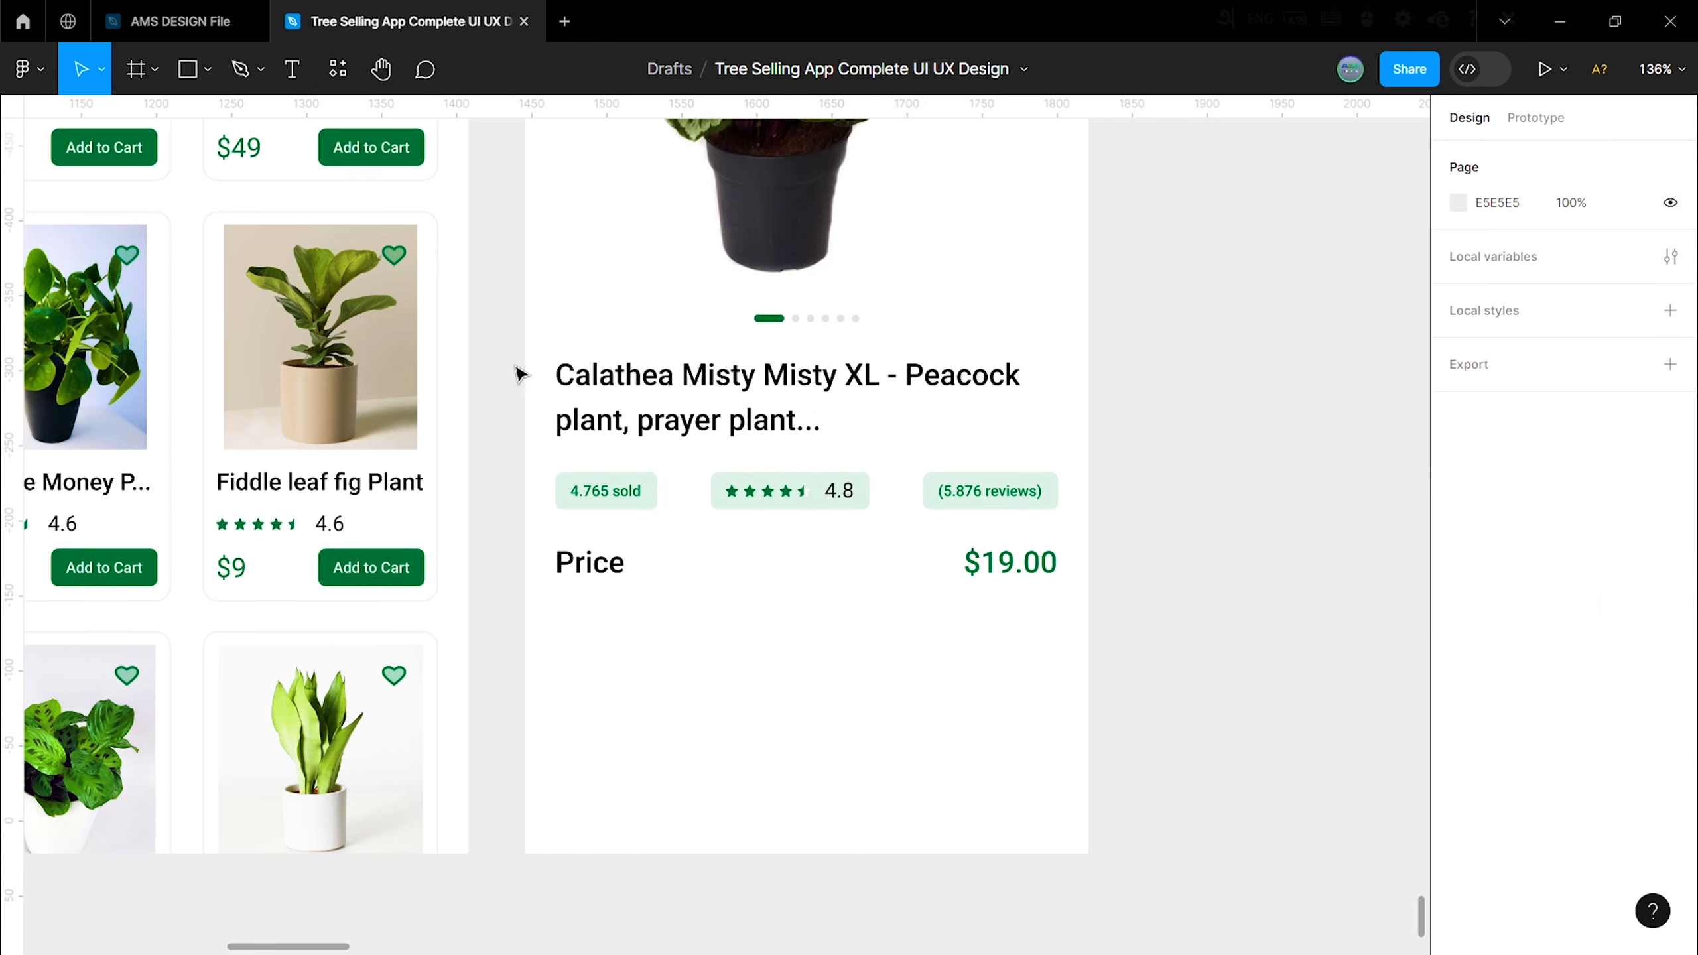
Step: Draw a divider line below the price row, with a rotation of 0° and a width of 335
left_click(208, 69)
left_click(127, 143)
mouse_move(548, 653)
left_mouse_down()
mouse_move(1077, 653)
mouse_move(1059, 653)
left_mouse_up()
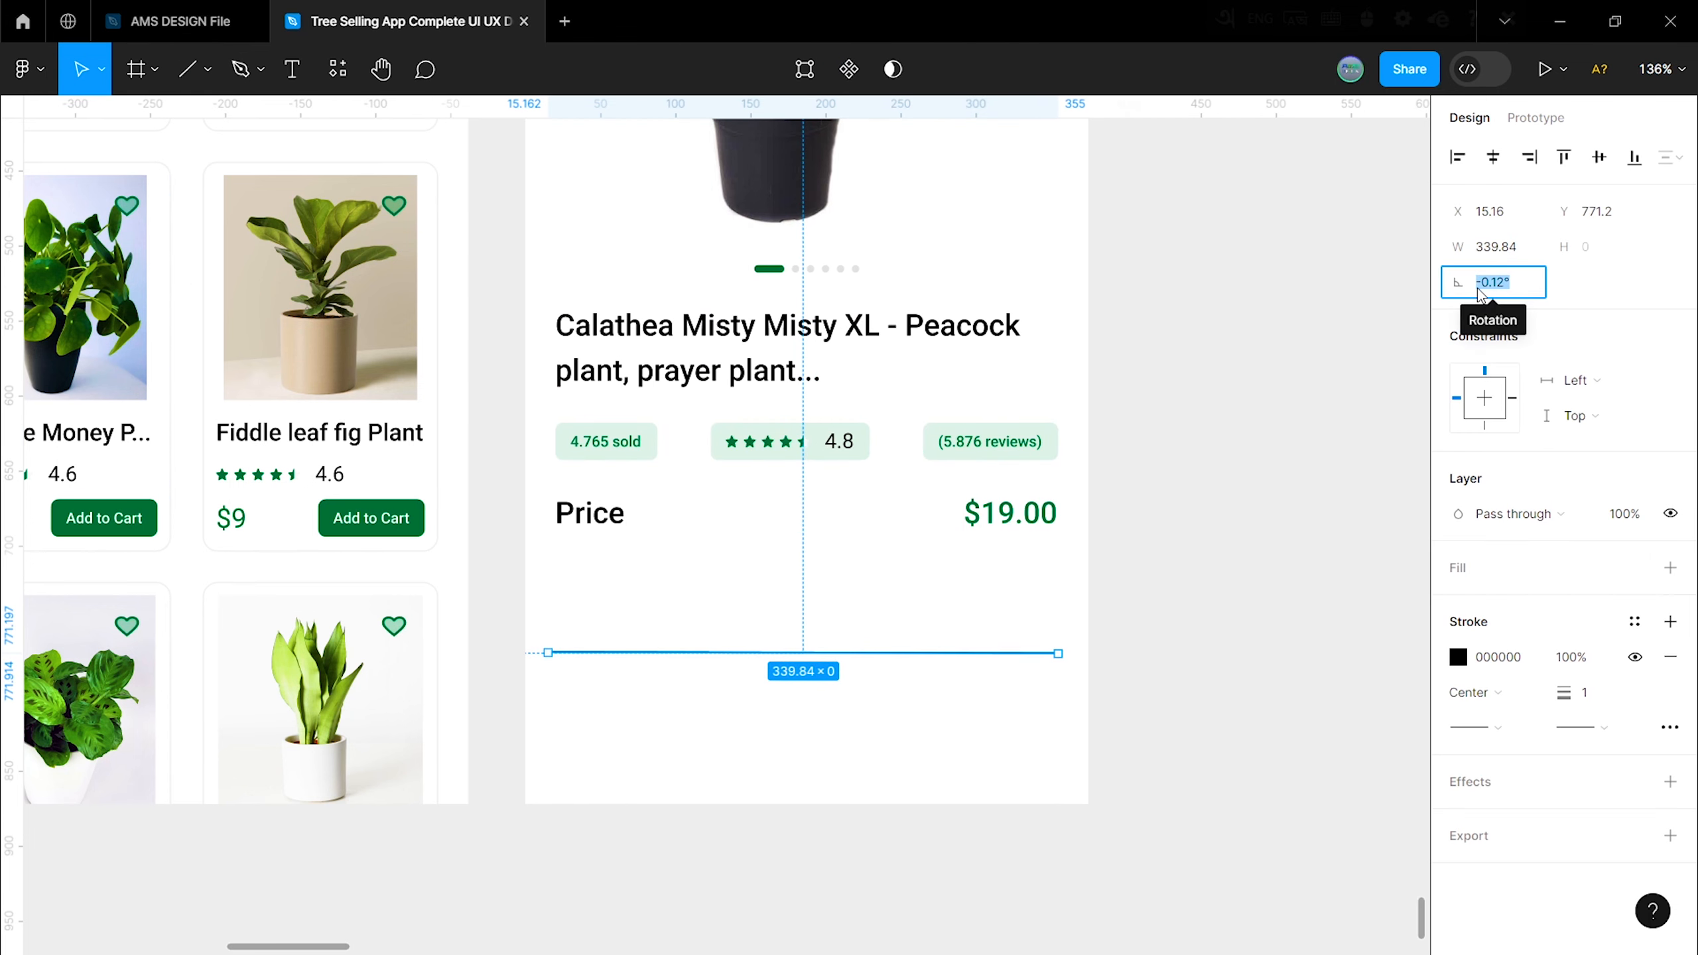
key("Return")
Step: Give the divider line round caps at both ends and a D5D5D5 stroke color
left_click(1471, 727)
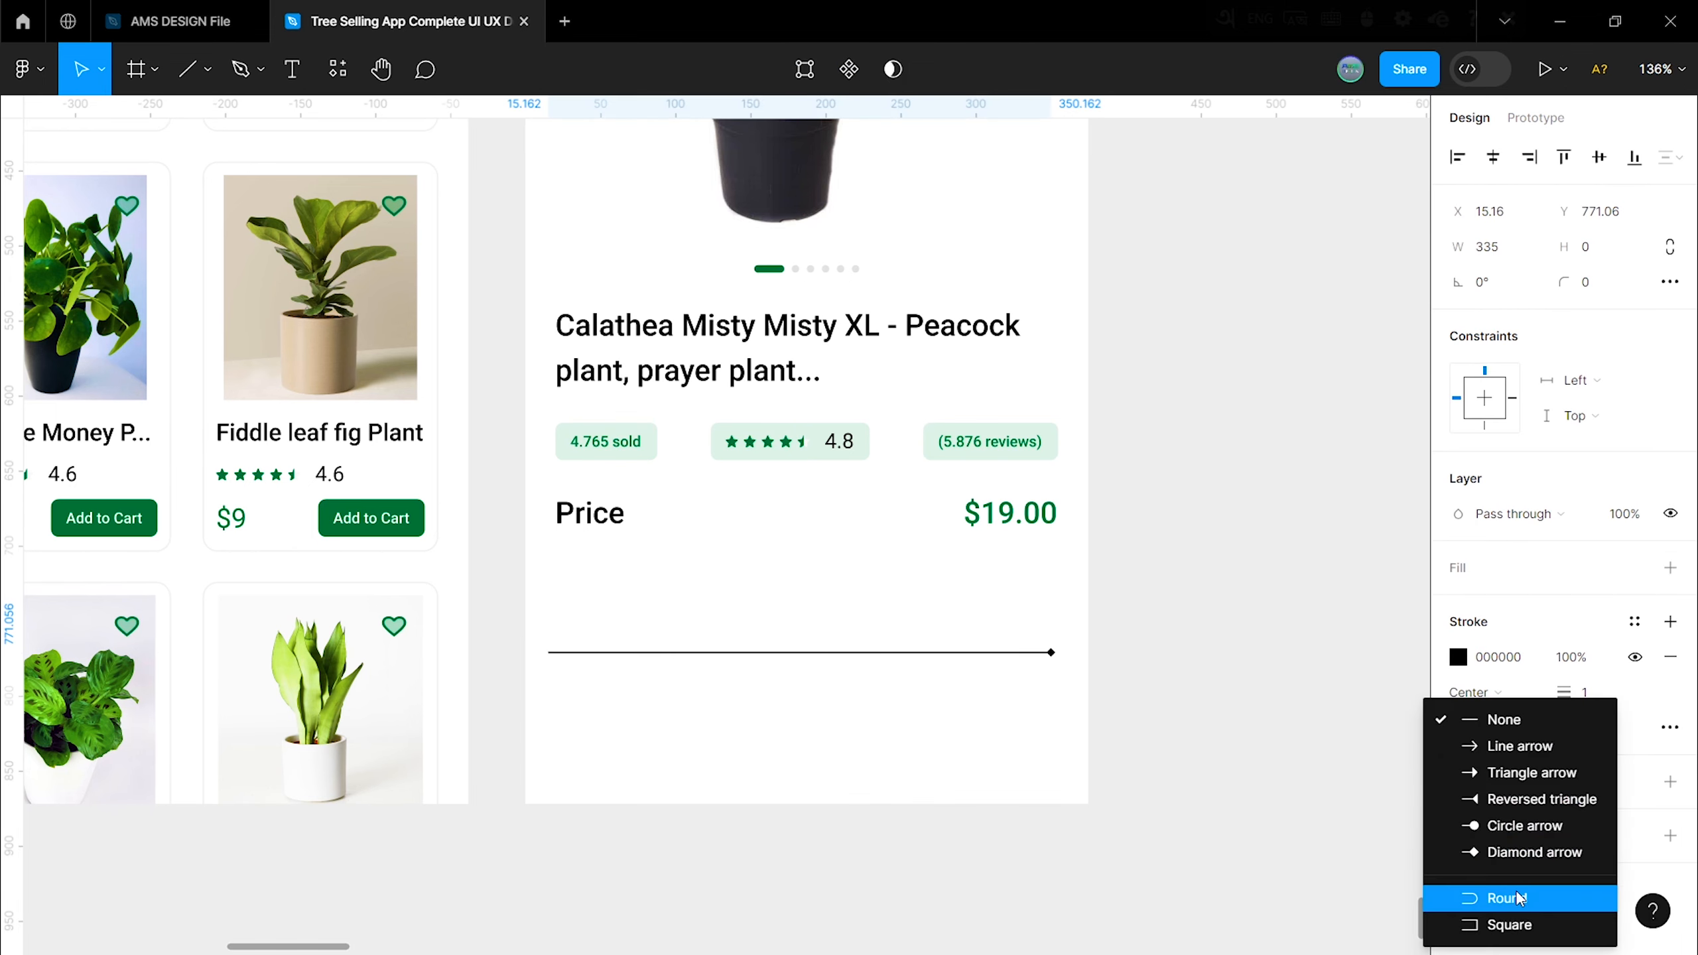
left_click(1481, 895)
left_click(1578, 727)
left_click(1498, 895)
left_click(1228, 766)
left_click(1003, 652)
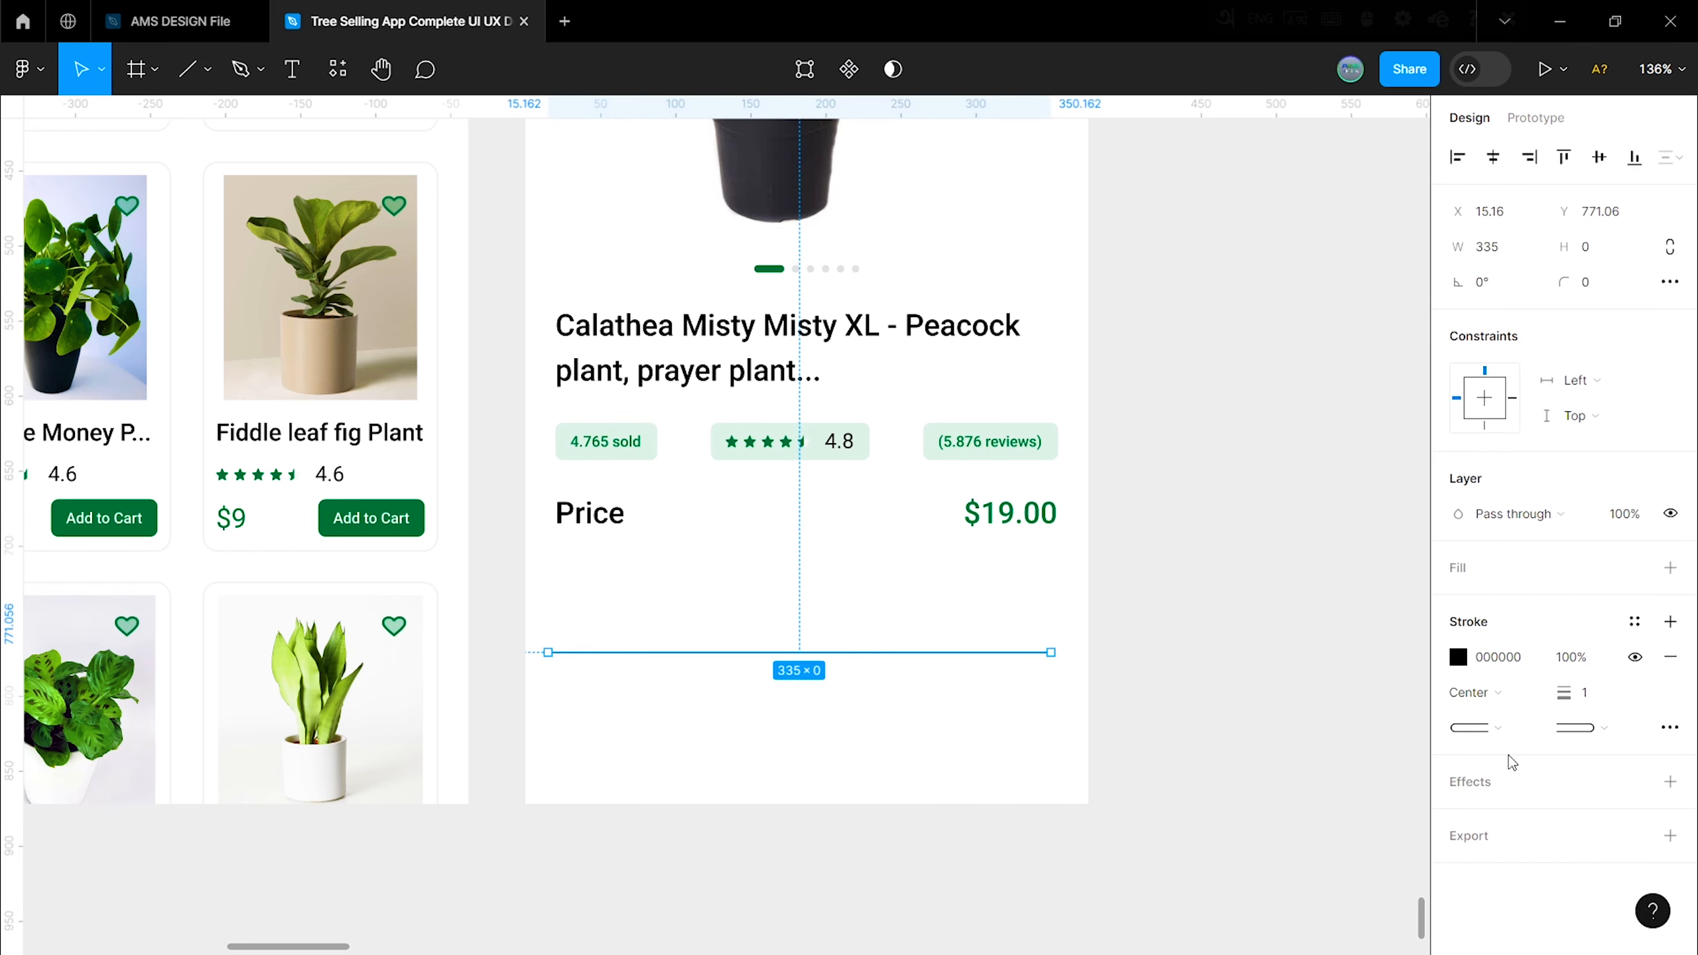
left_click(1508, 667)
type("d5d5d5")
left_click(1566, 667)
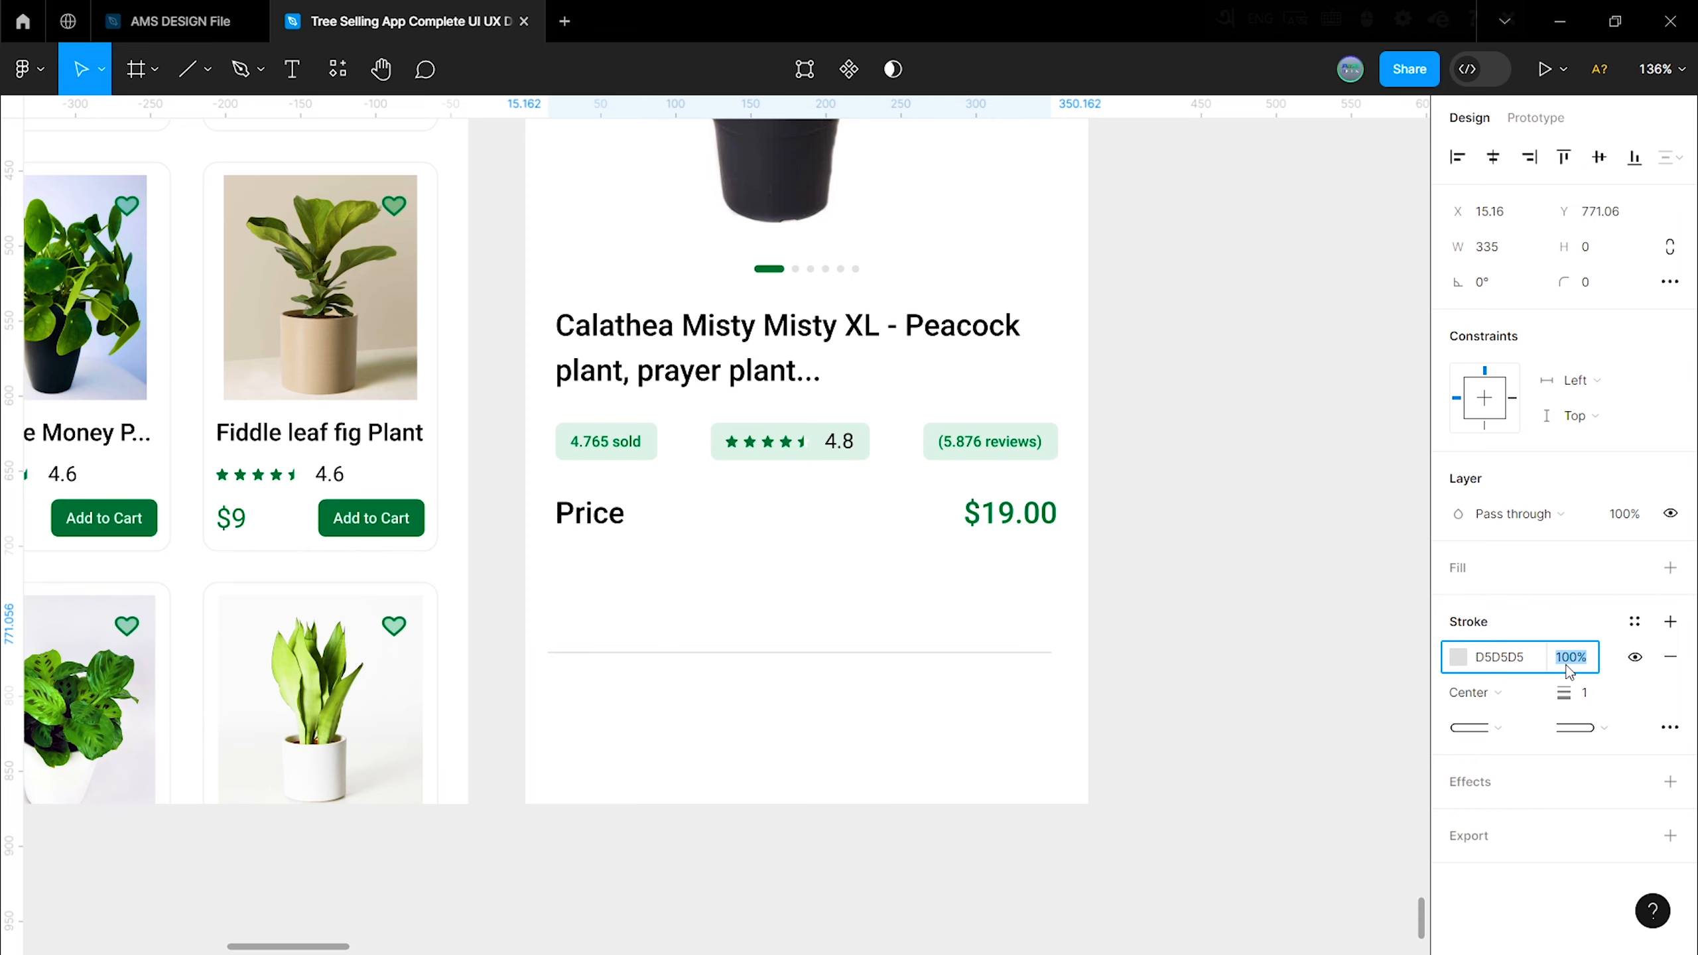
Step: Center the divider horizontally on the screen and set its gap below the price row to 20
left_click(1494, 162)
left_click(1203, 482)
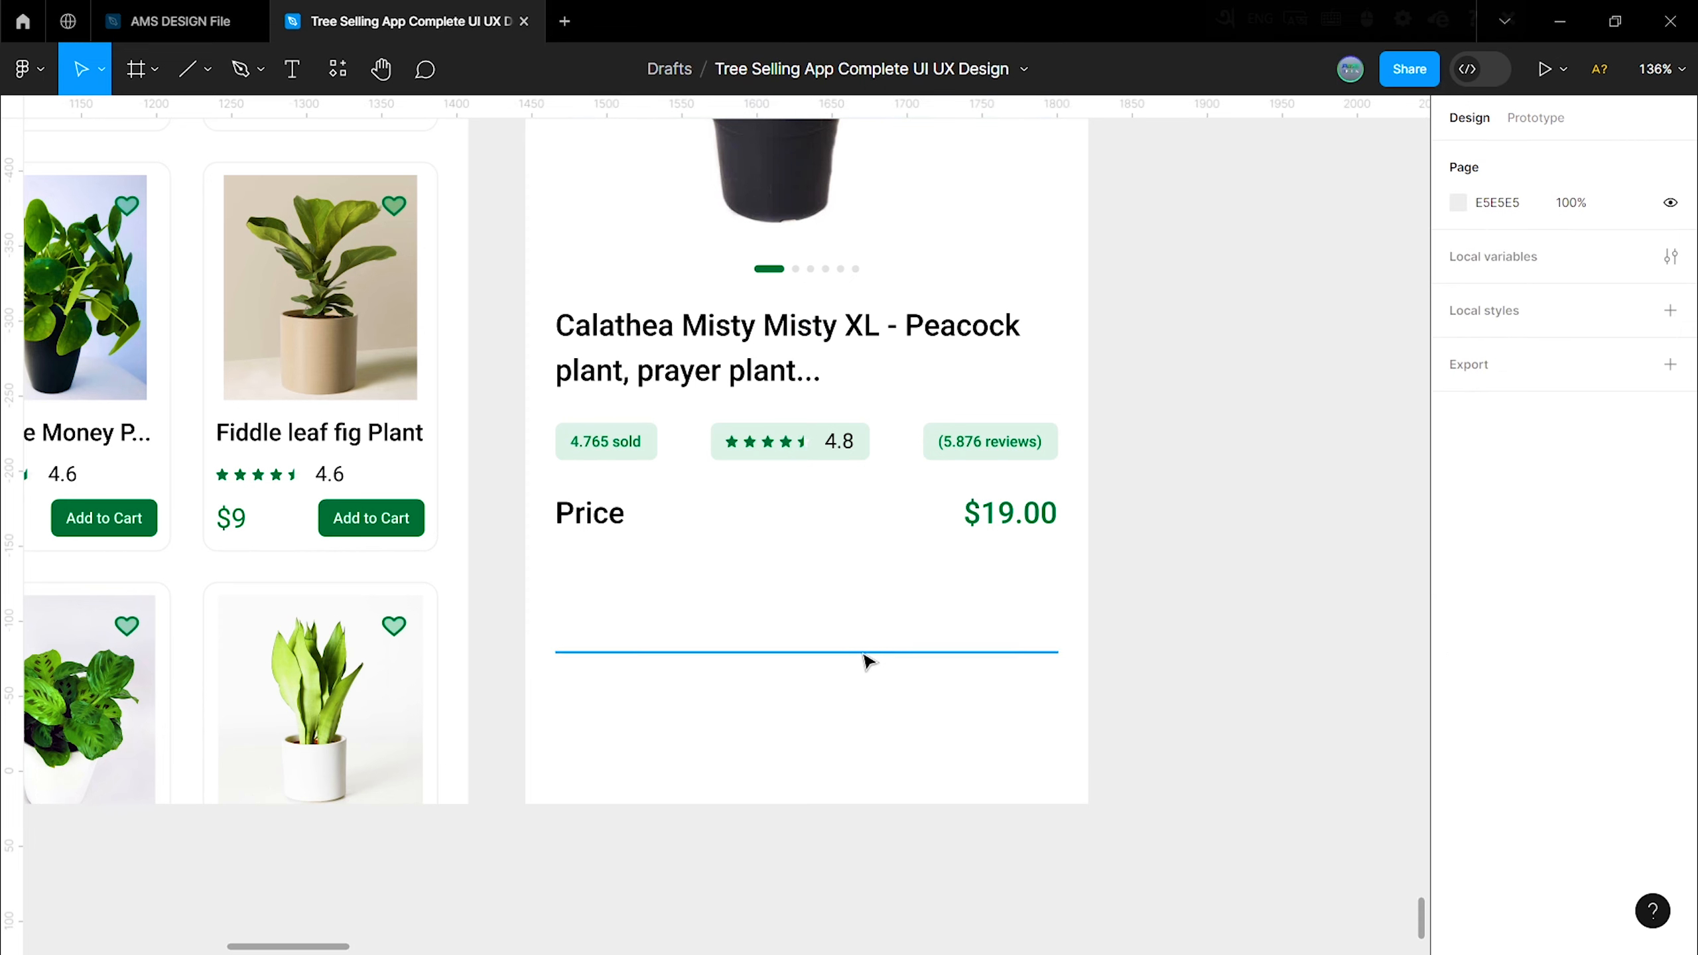
left_click(864, 652)
left_click(876, 519, "shift")
left_click(1227, 553)
Step: Duplicate the "Price" label 20 below the divider and change the copy's text to "Description"
scroll(804, 607, "down", 3)
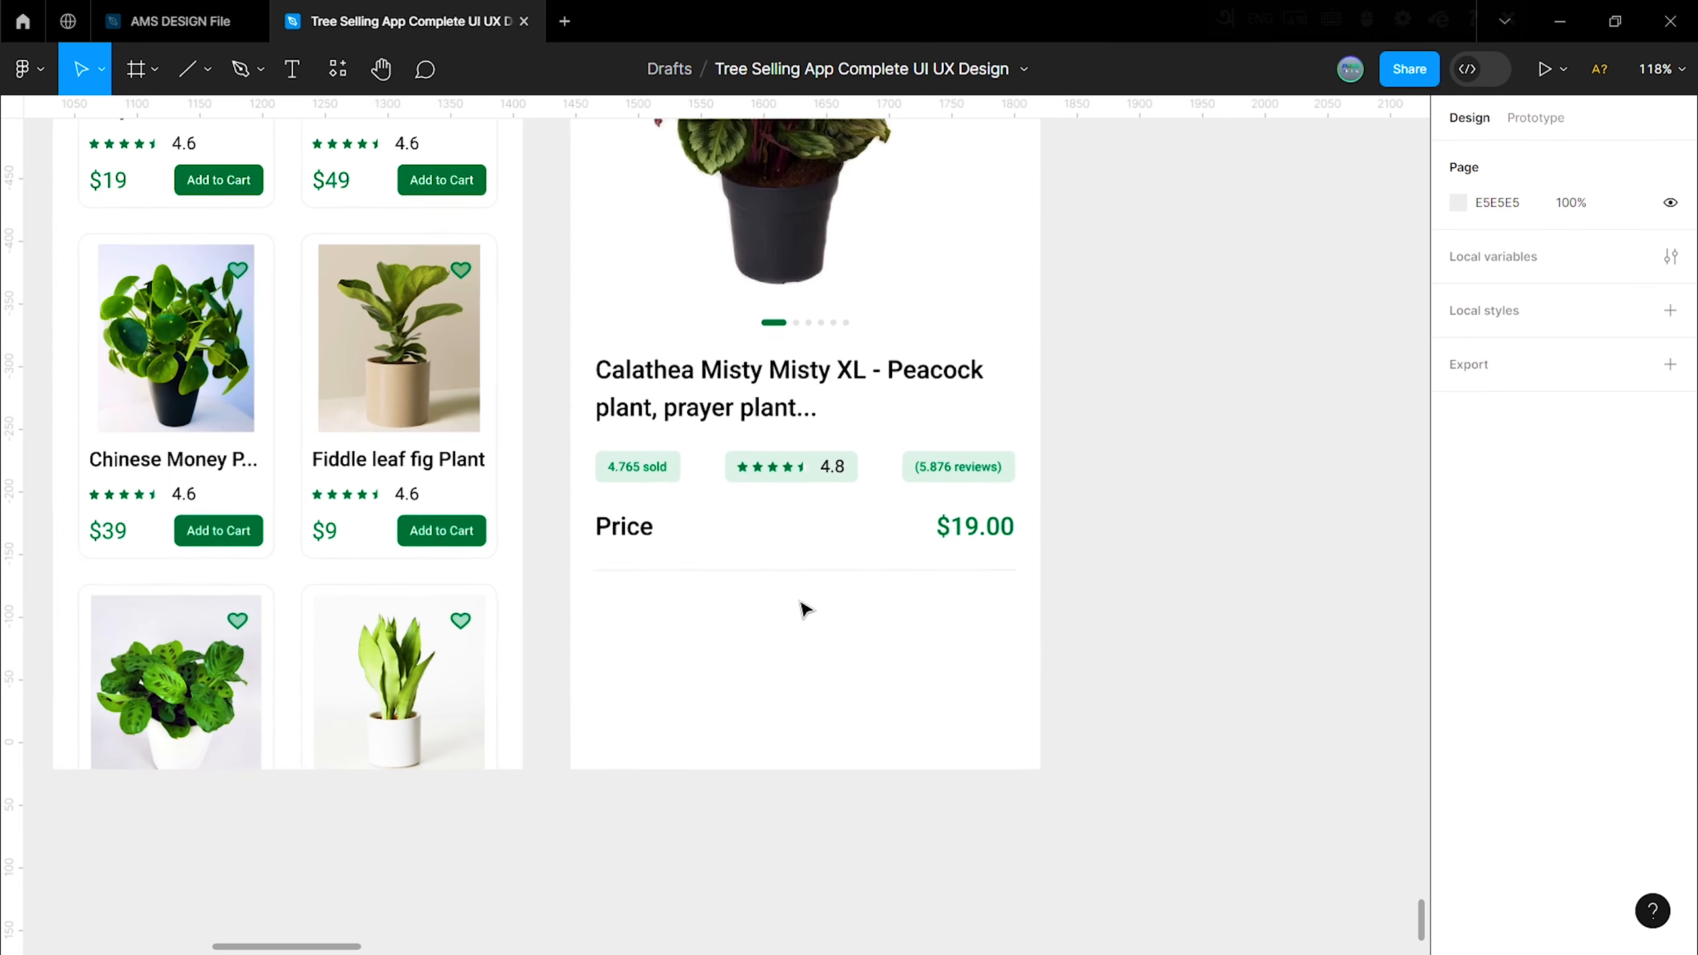
scroll(747, 664, "up", 2)
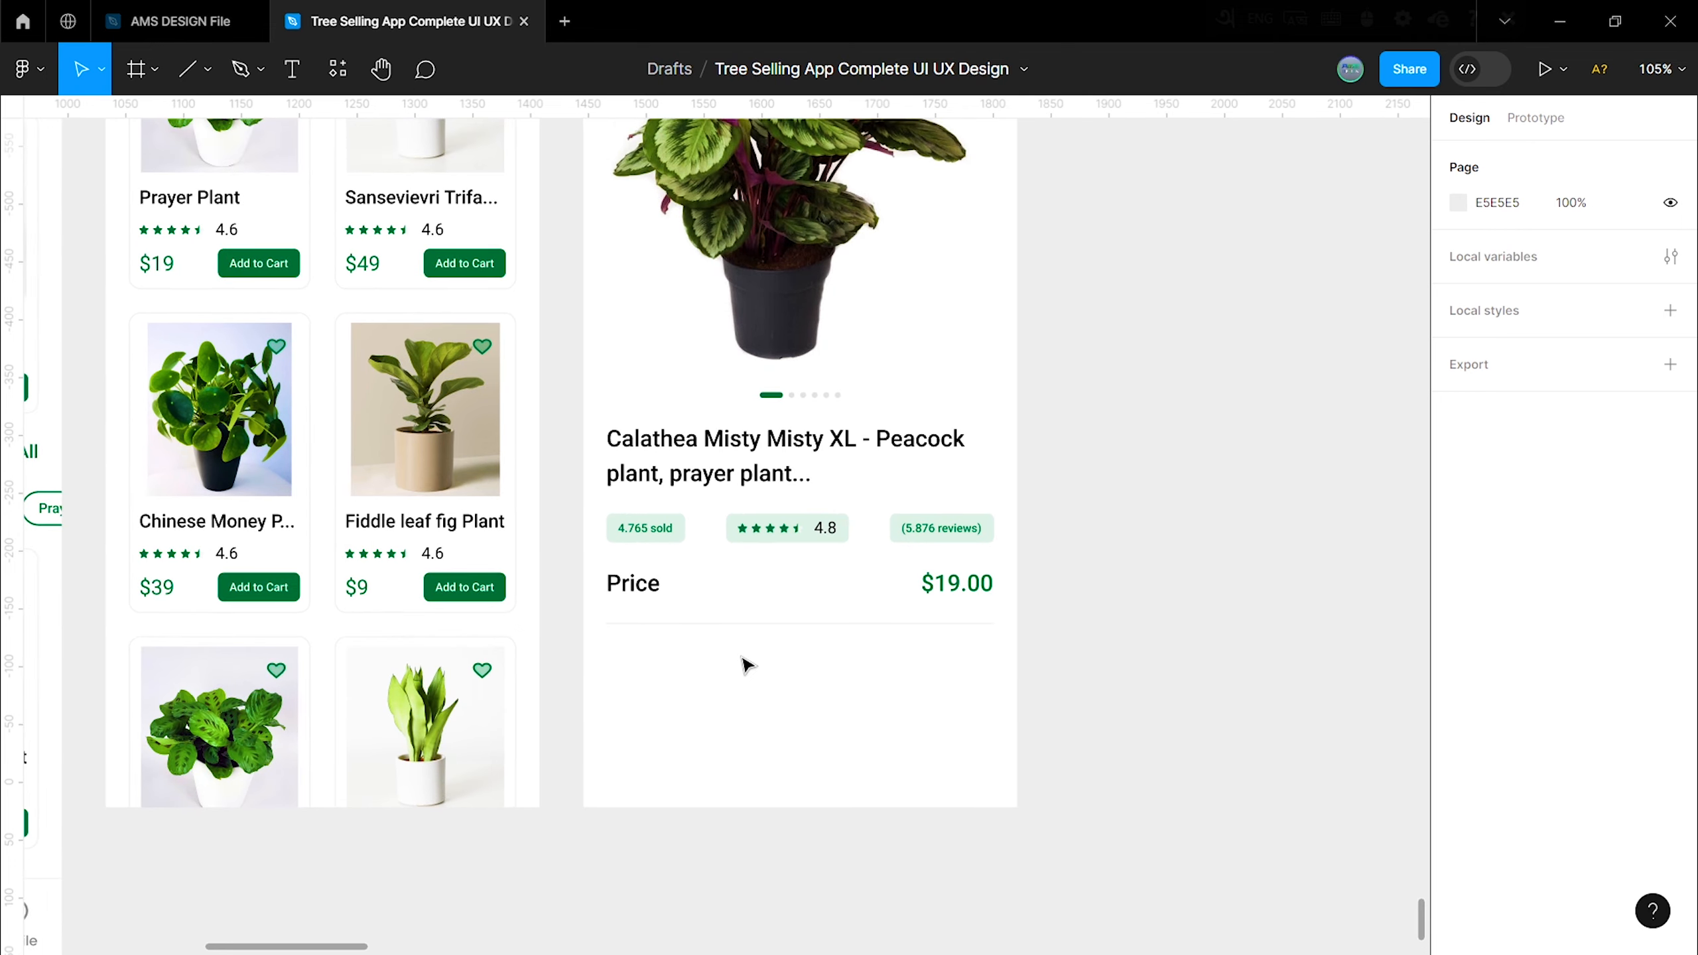
scroll(774, 637, "up", 2)
double_click(643, 586)
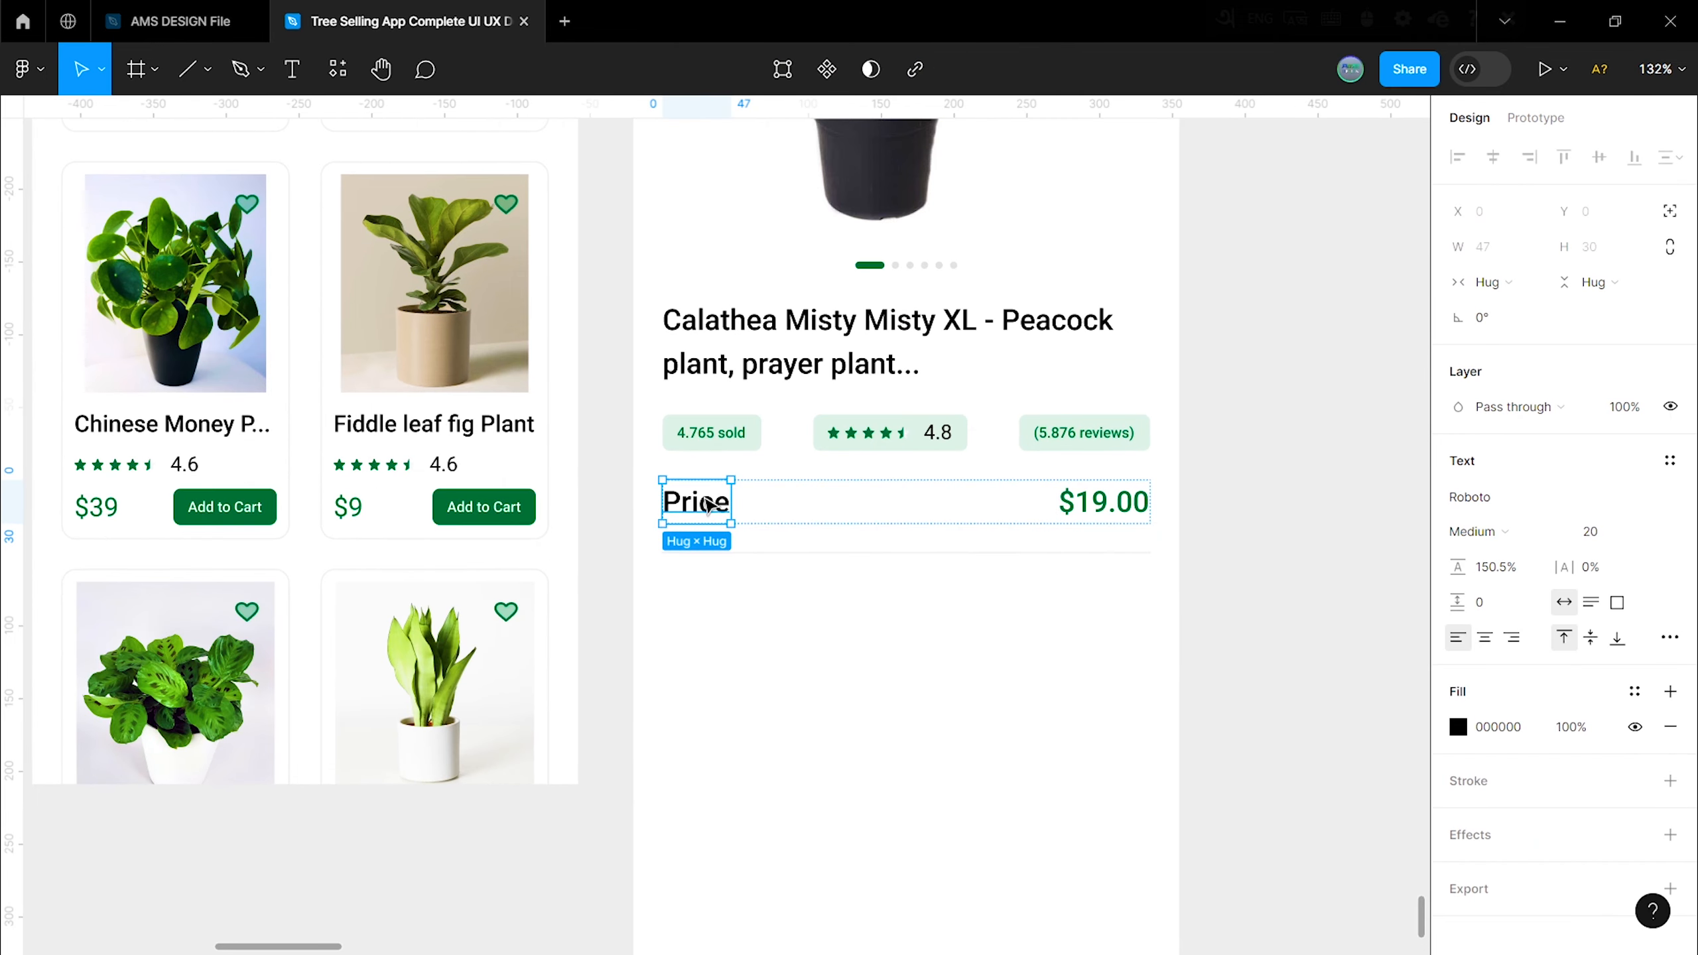
left_click_drag(712, 503, 718, 615)
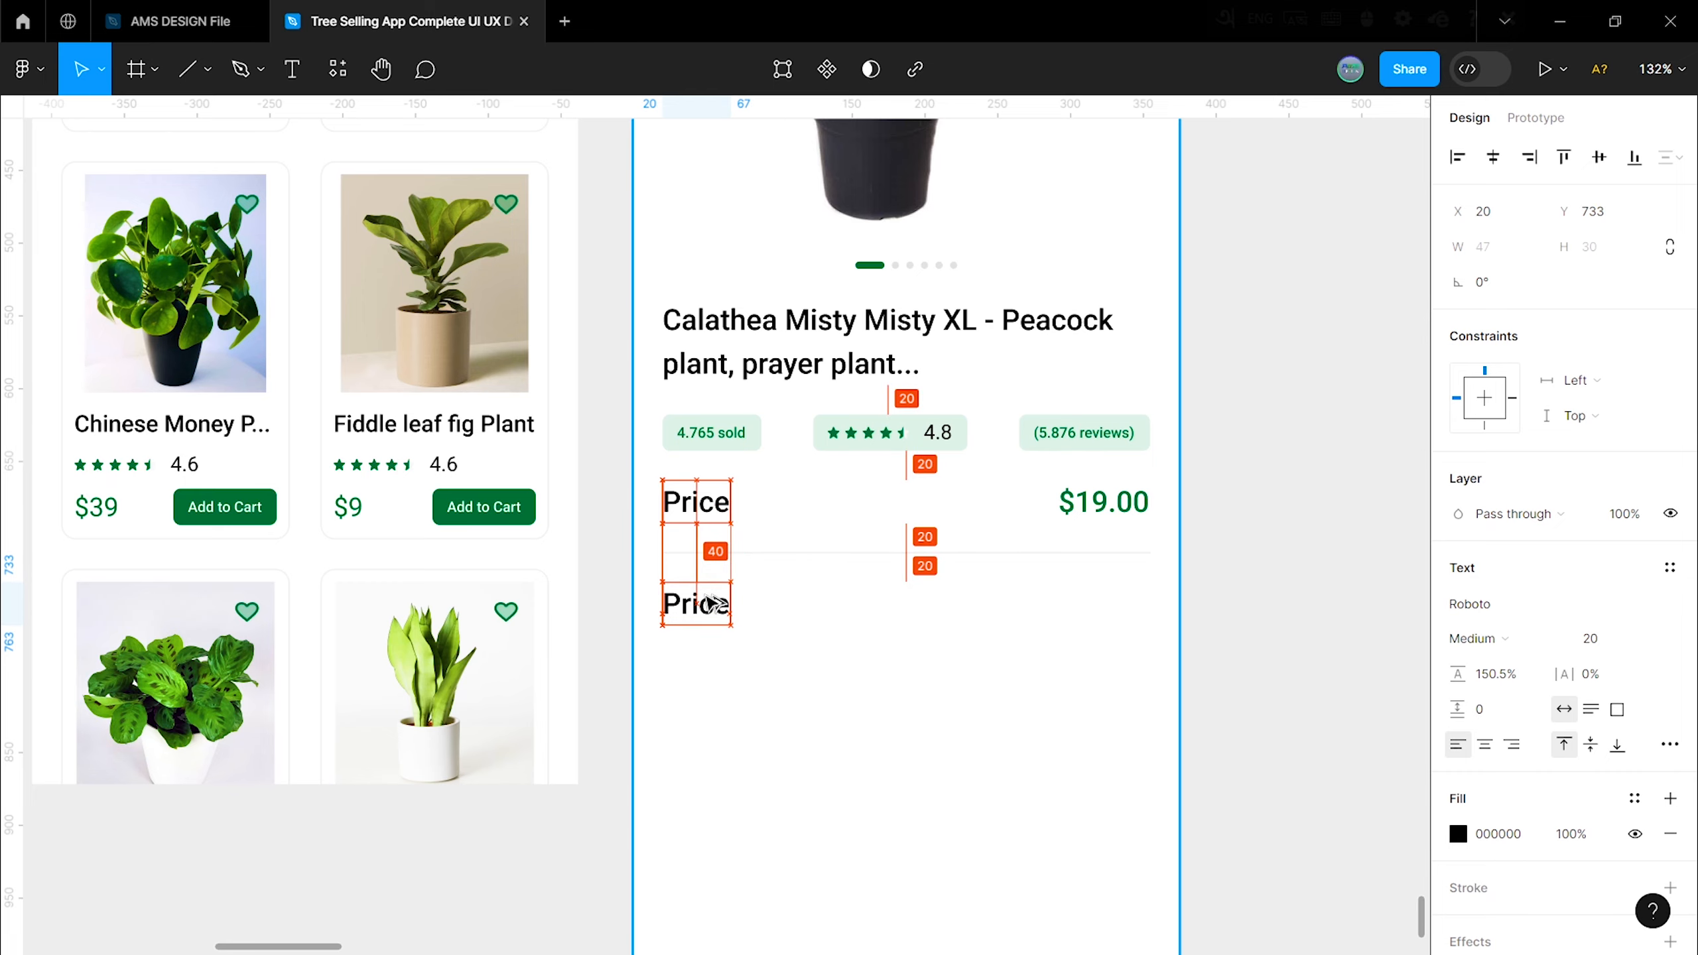
double_click(705, 608)
type("Description")
Step: Add a four-line paragraph about the Calathea as a living plant below the Description heading
scroll(808, 705, "down", 3)
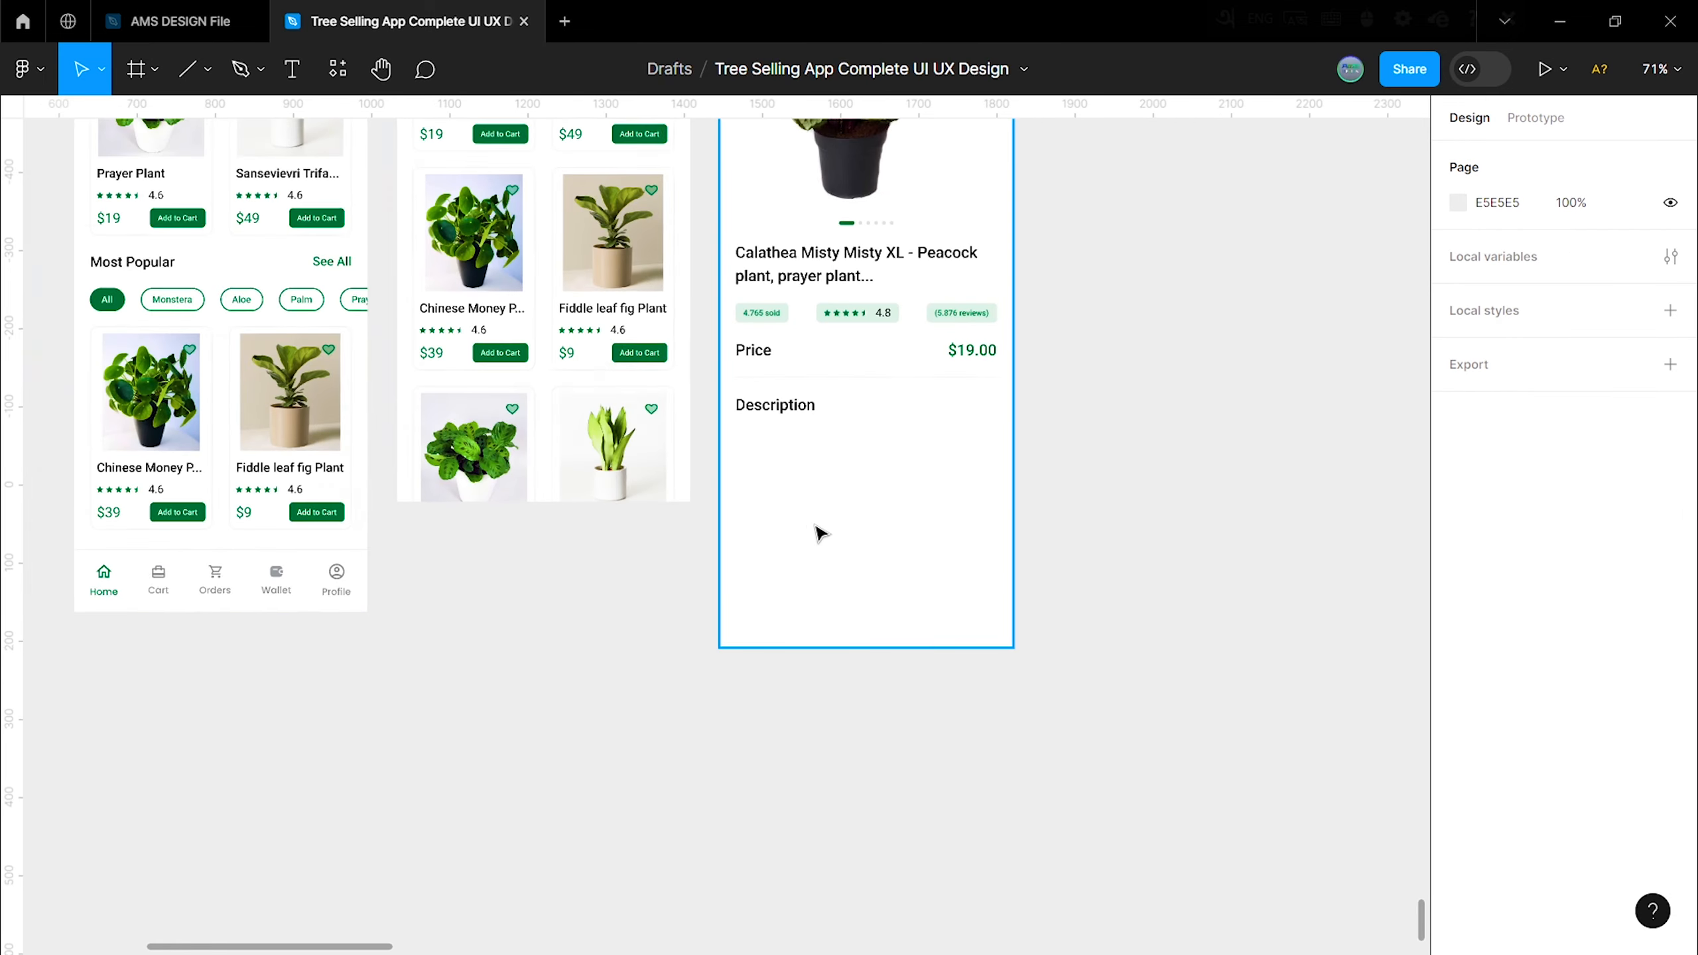
scroll(815, 532, "up", 1)
key("t")
left_click(741, 439)
type("Calathea The living plantAs mentioned, the Calathea can be kept well in the house. This plant will color the house in places where other plants do not like to be.In addition to the living room, of course, it fits perfectly in dark locations in the house, such as in the hall.")
left_click(833, 525)
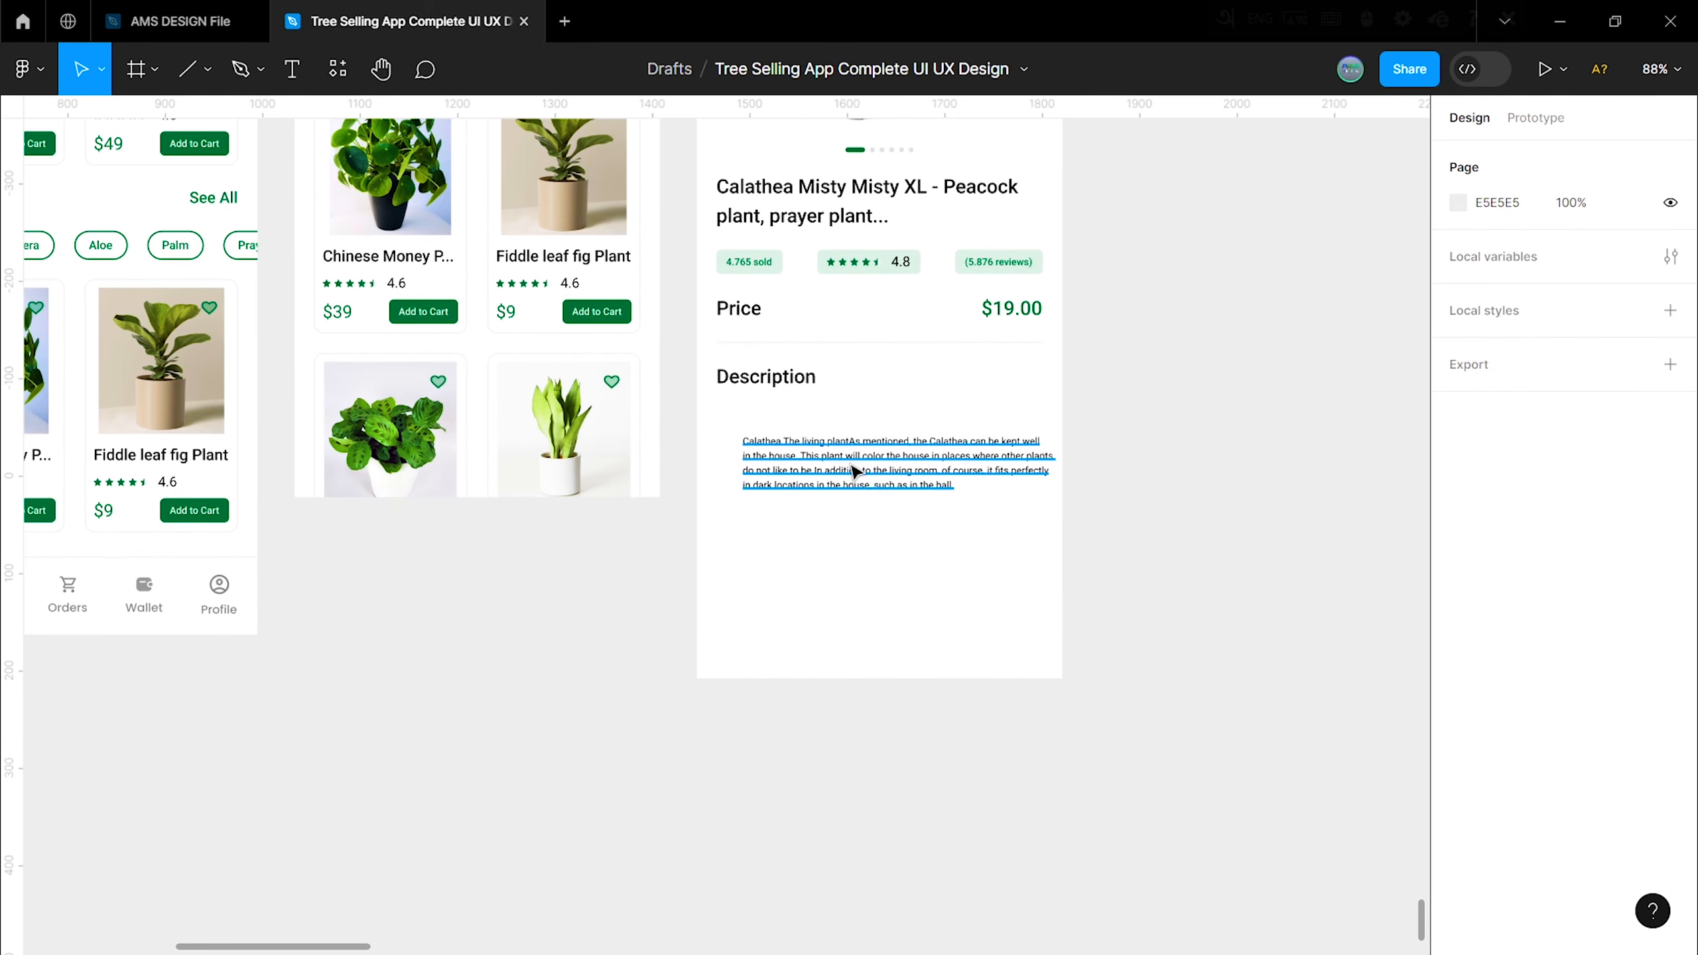
Step: Left-align the Calathea paragraph with the Description heading and reduce the vertical gap between them
left_click_drag(855, 470, 832, 475)
left_click(758, 381, "shift")
left_click(830, 519)
left_click(767, 378, "shift")
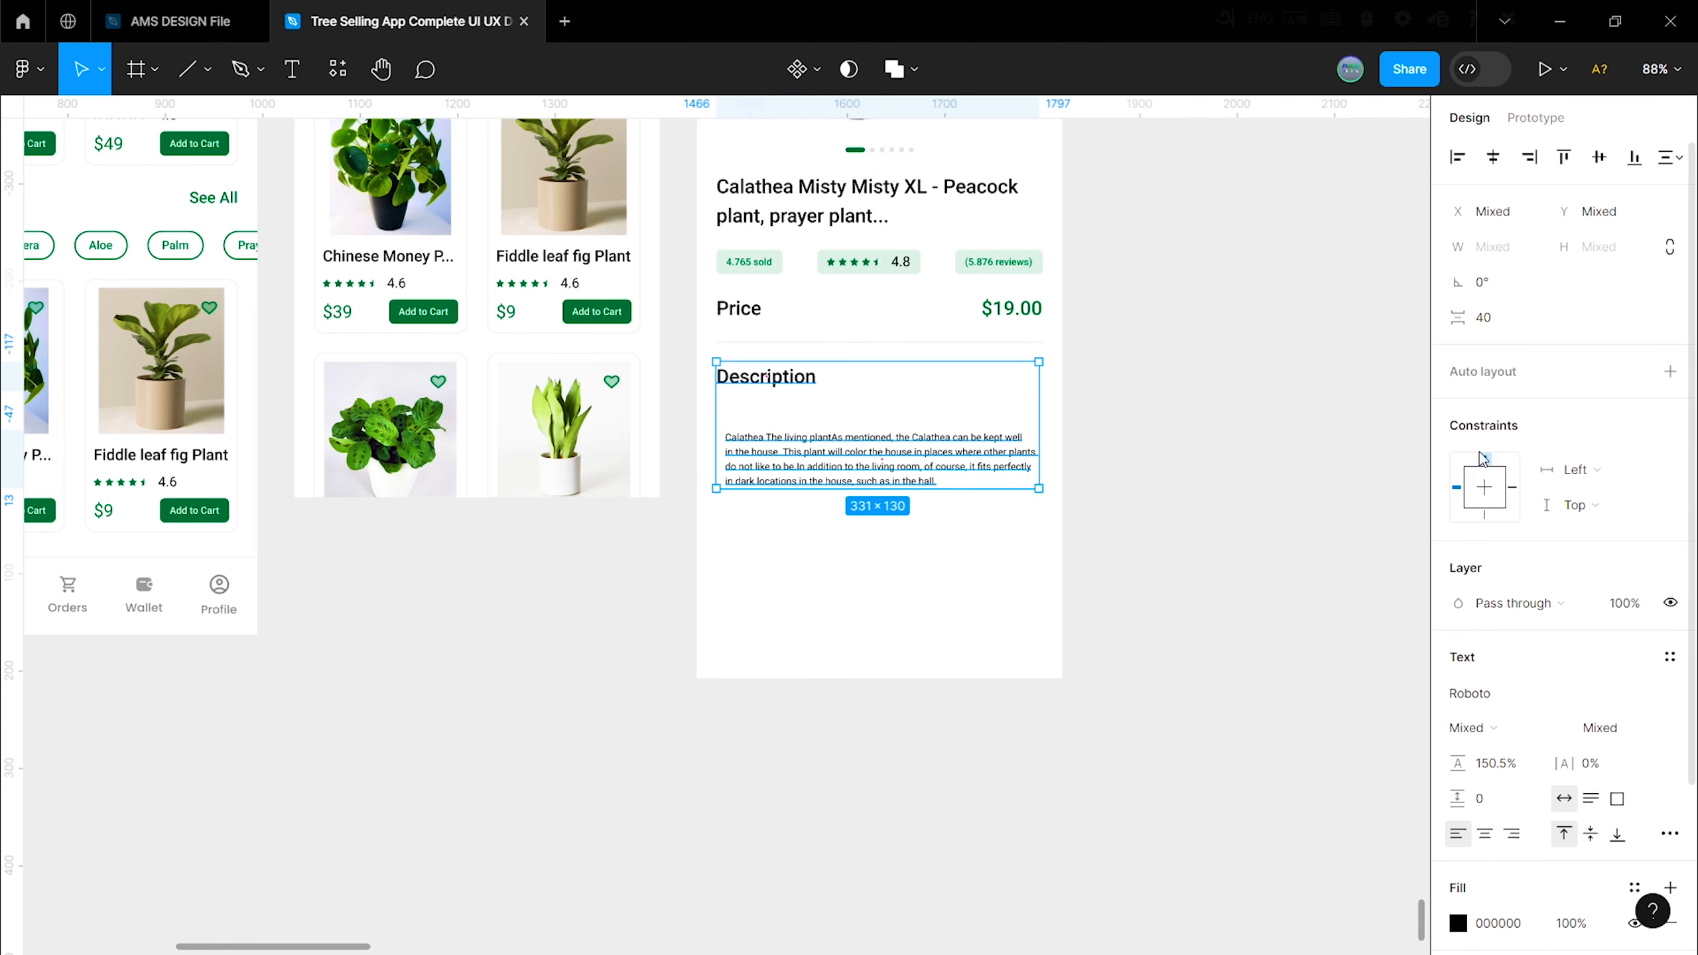
left_click(1458, 159)
left_click(906, 557)
Step: Duplicate the Description heading below the paragraph, rename the copy "Quantity", and place a minus/2/plus stepper beside it
scroll(815, 588, "up", 2)
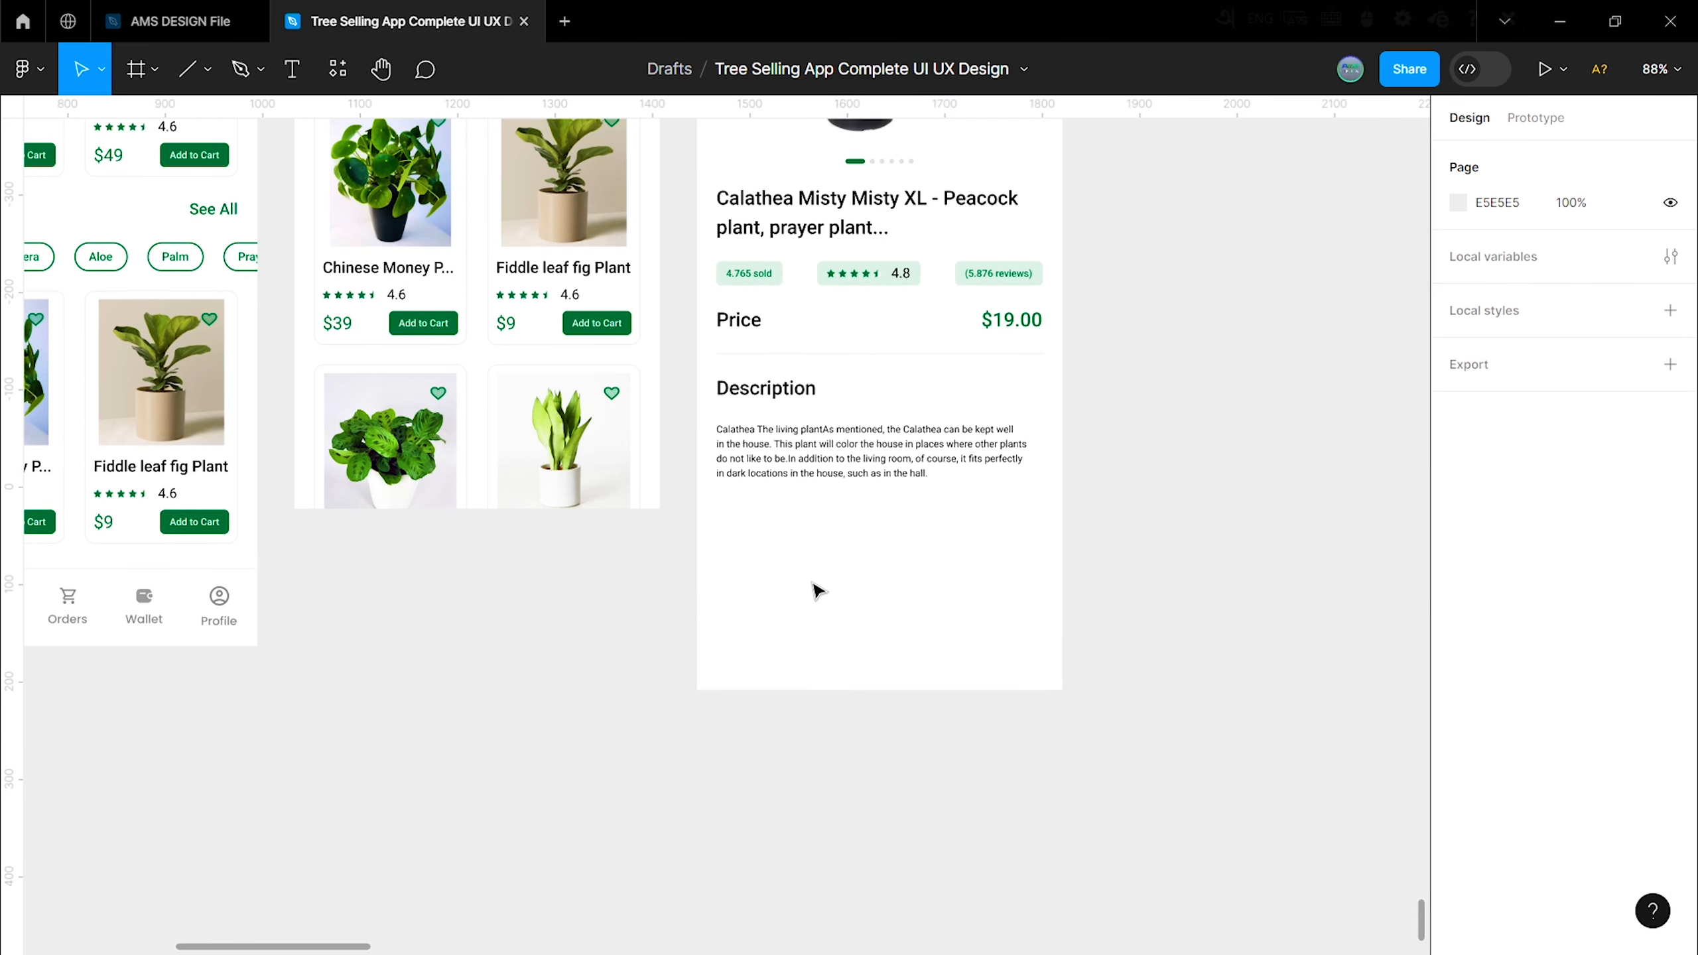
left_click(789, 400)
left_click_drag(785, 396, 785, 566)
left_click(714, 471)
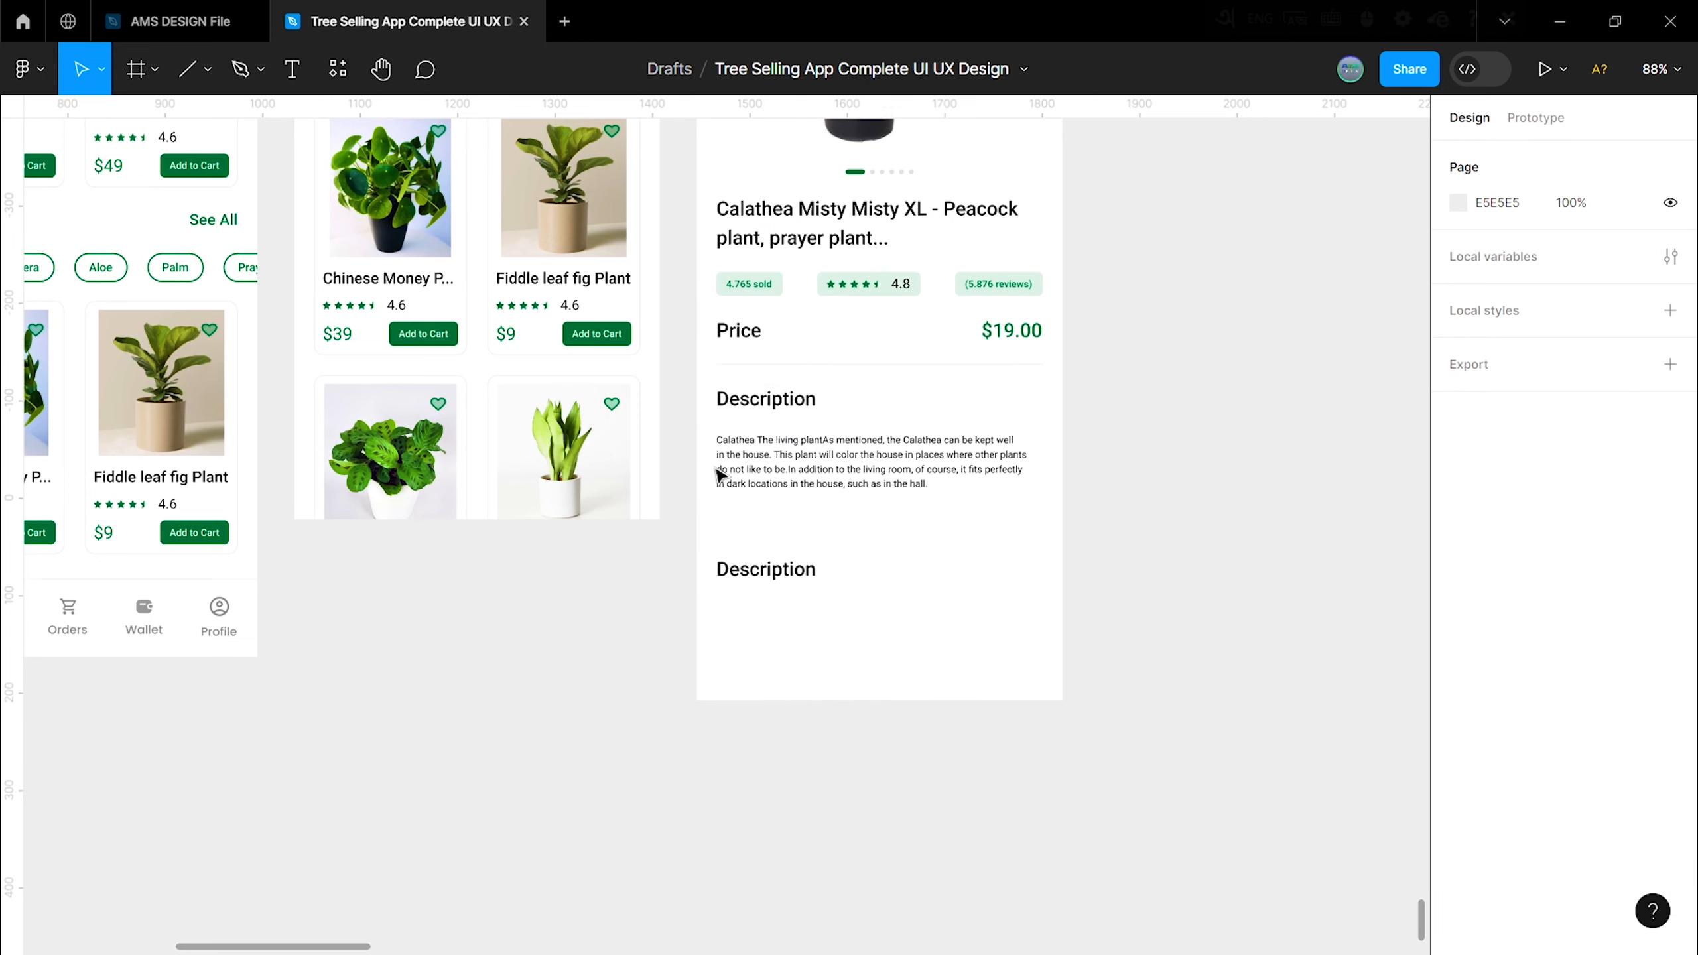
scroll(742, 536, "up", 1)
double_click(784, 629)
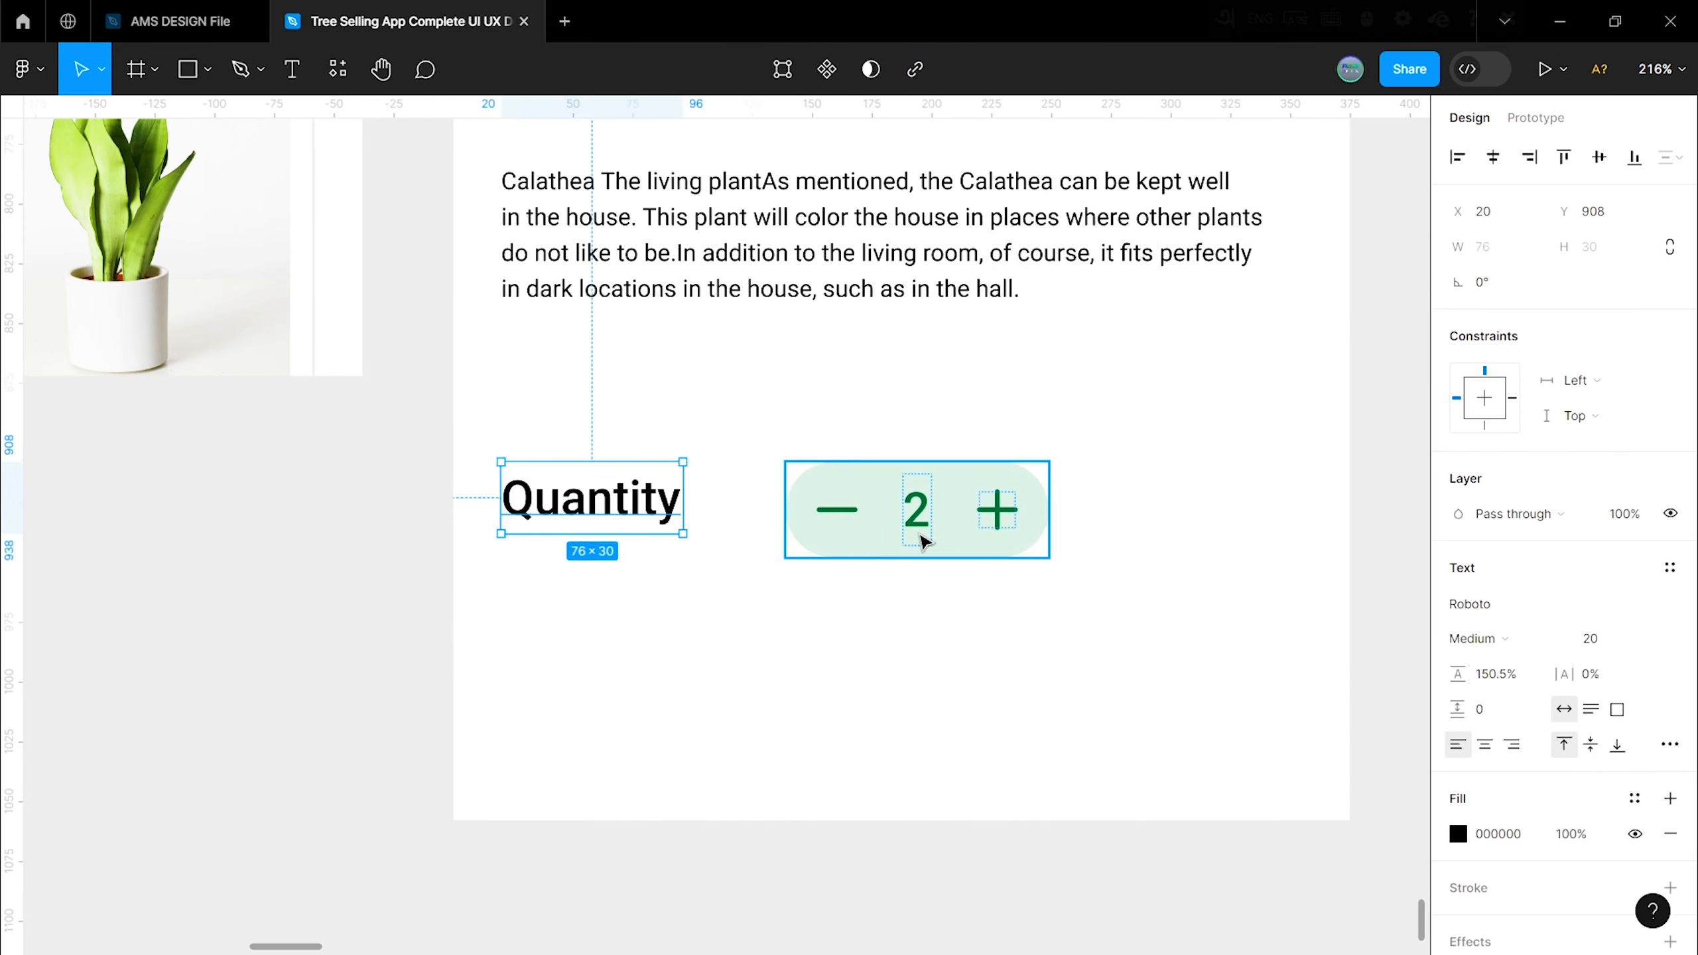
Step: Wrap "Quantity" and the stepper in a vertically centered auto layout with Auto spacing, and widen the row slightly
left_click(922, 543, "shift")
right_click(866, 512)
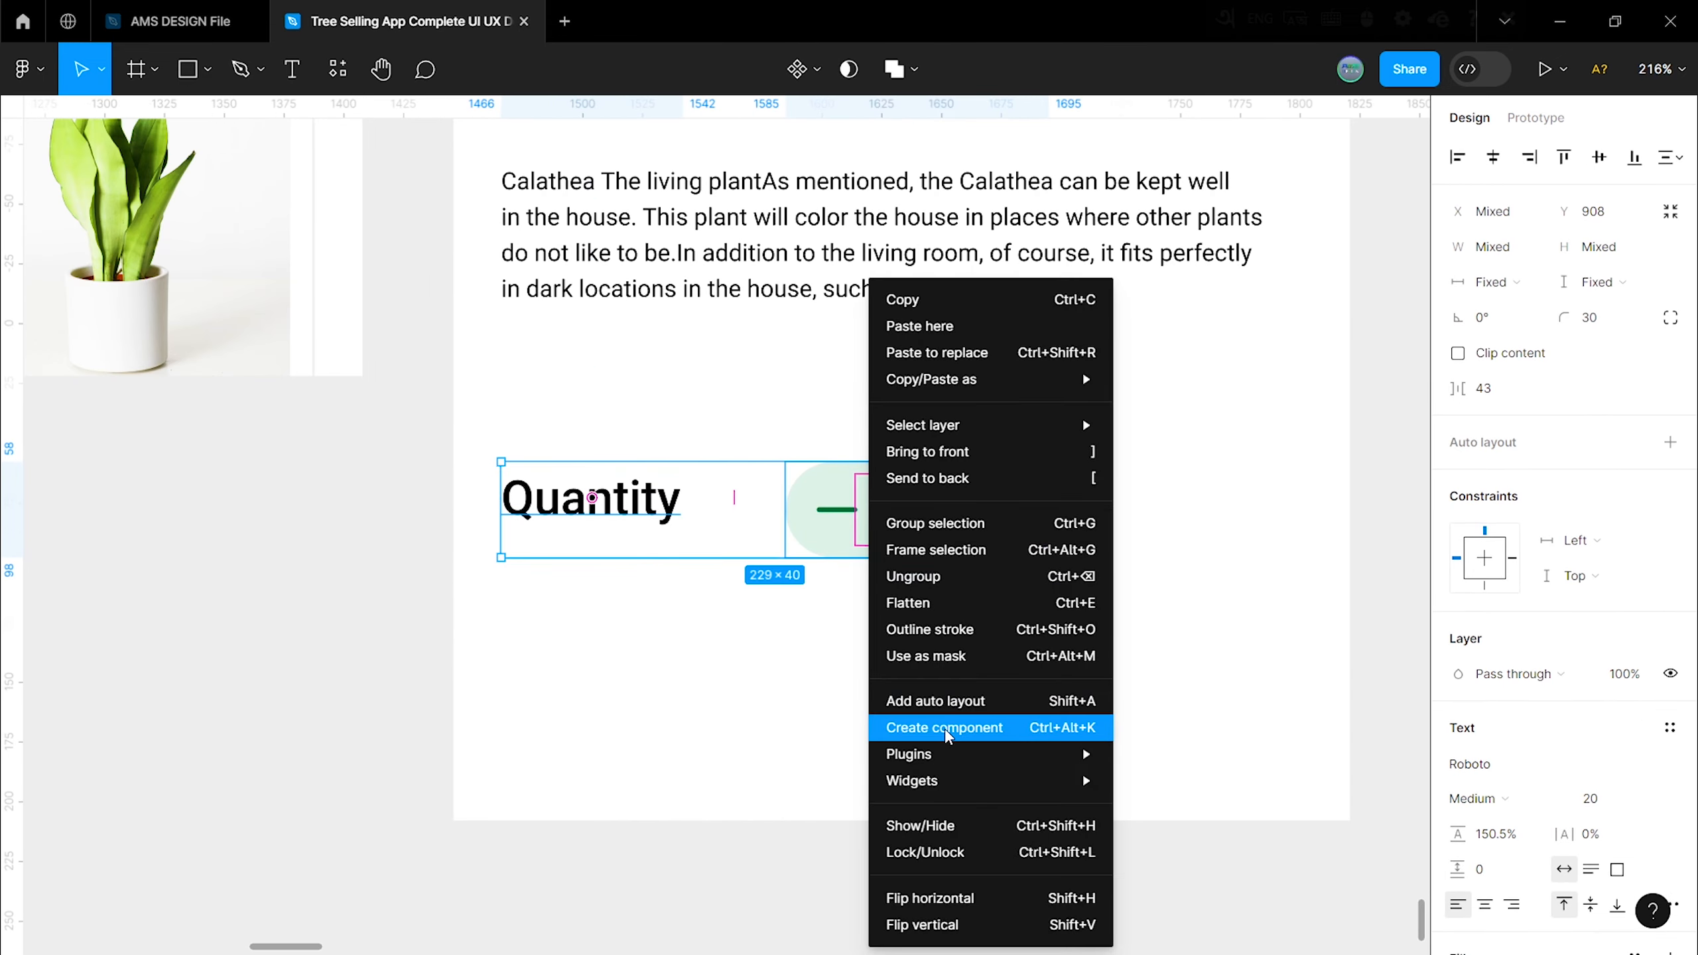
left_click(897, 698)
left_click(1589, 499)
left_click(1524, 518)
left_click(1520, 543)
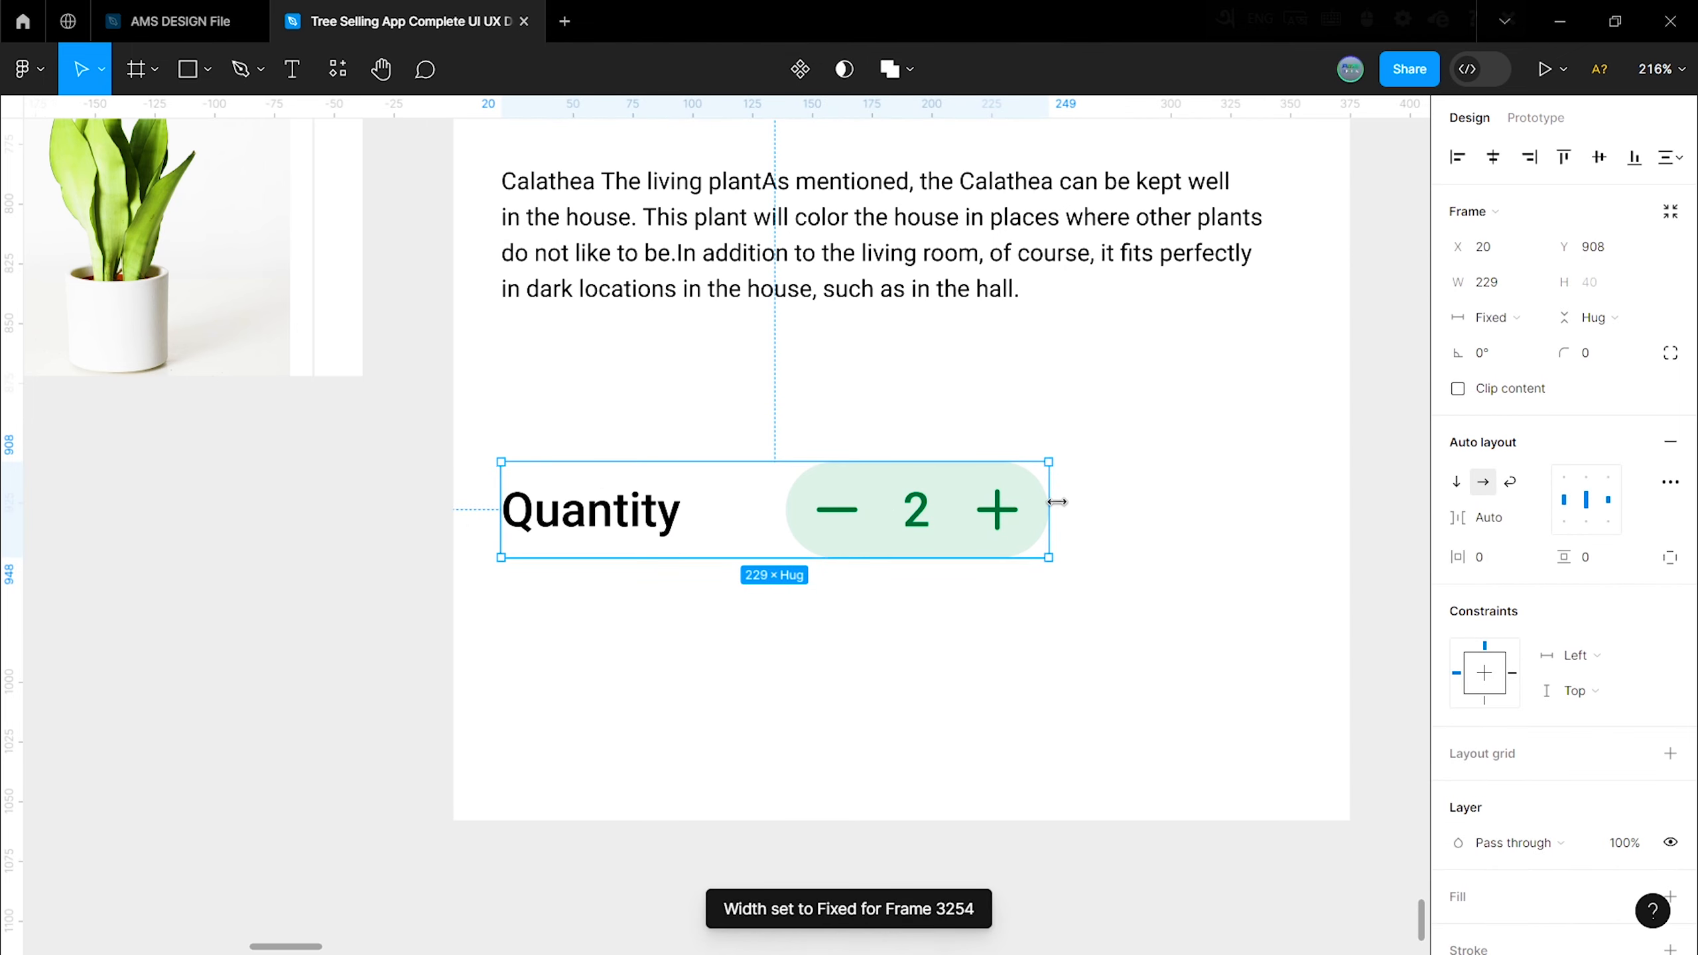
left_click_drag(1054, 501, 1122, 506)
Step: Set the vertical gap between the description paragraph and the quantity row to 20
scroll(1122, 506, "down", 1)
left_click(768, 273, "shift")
left_click(1499, 394)
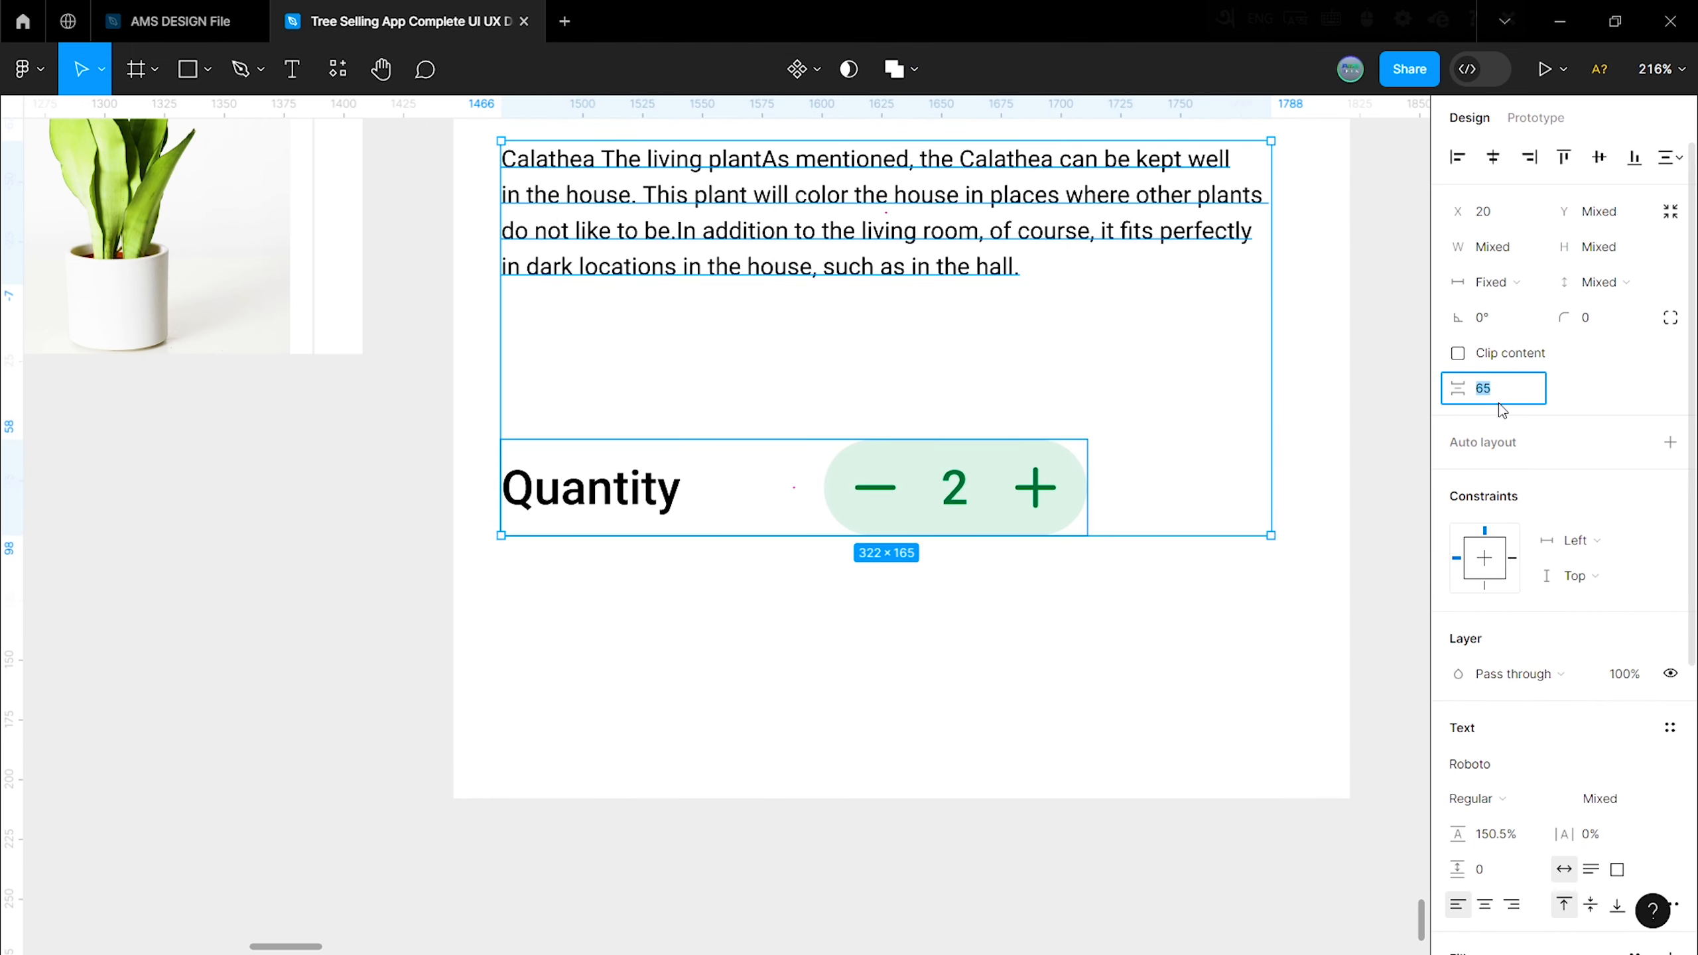
type("20")
left_click(887, 644)
Step: Add a "Total price" label in Roboto Regular 10 below the quantity row
scroll(886, 643, "up", 1)
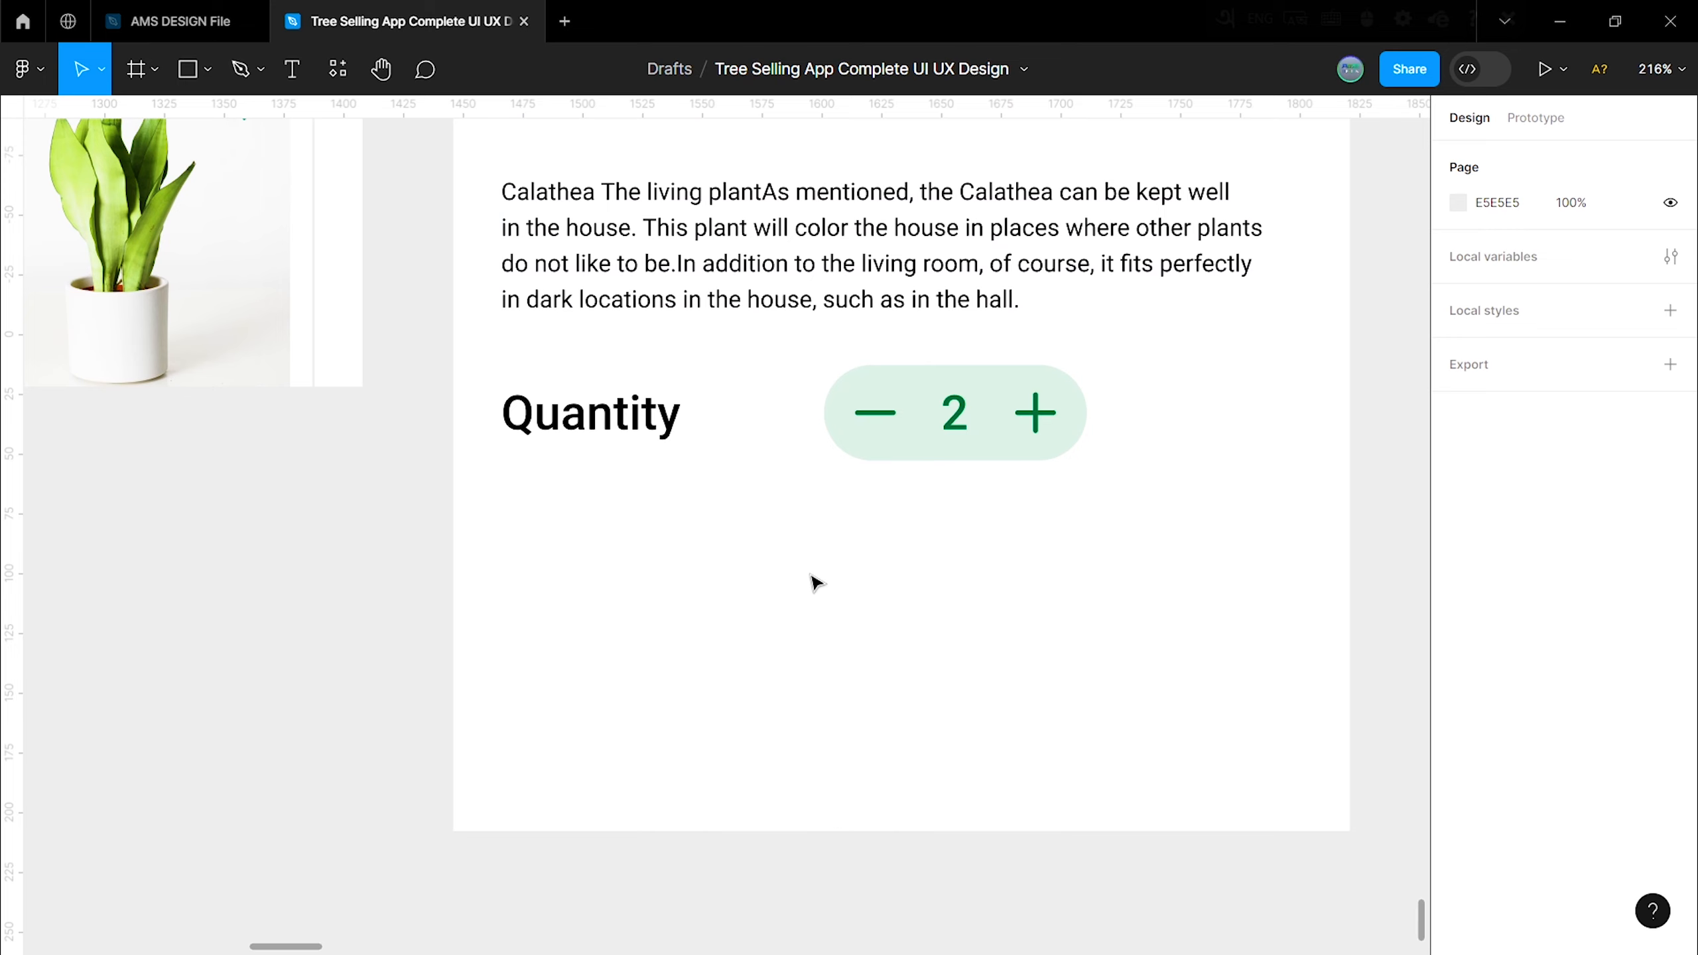
scroll(736, 536, "down", 1)
key("t")
left_click(557, 499)
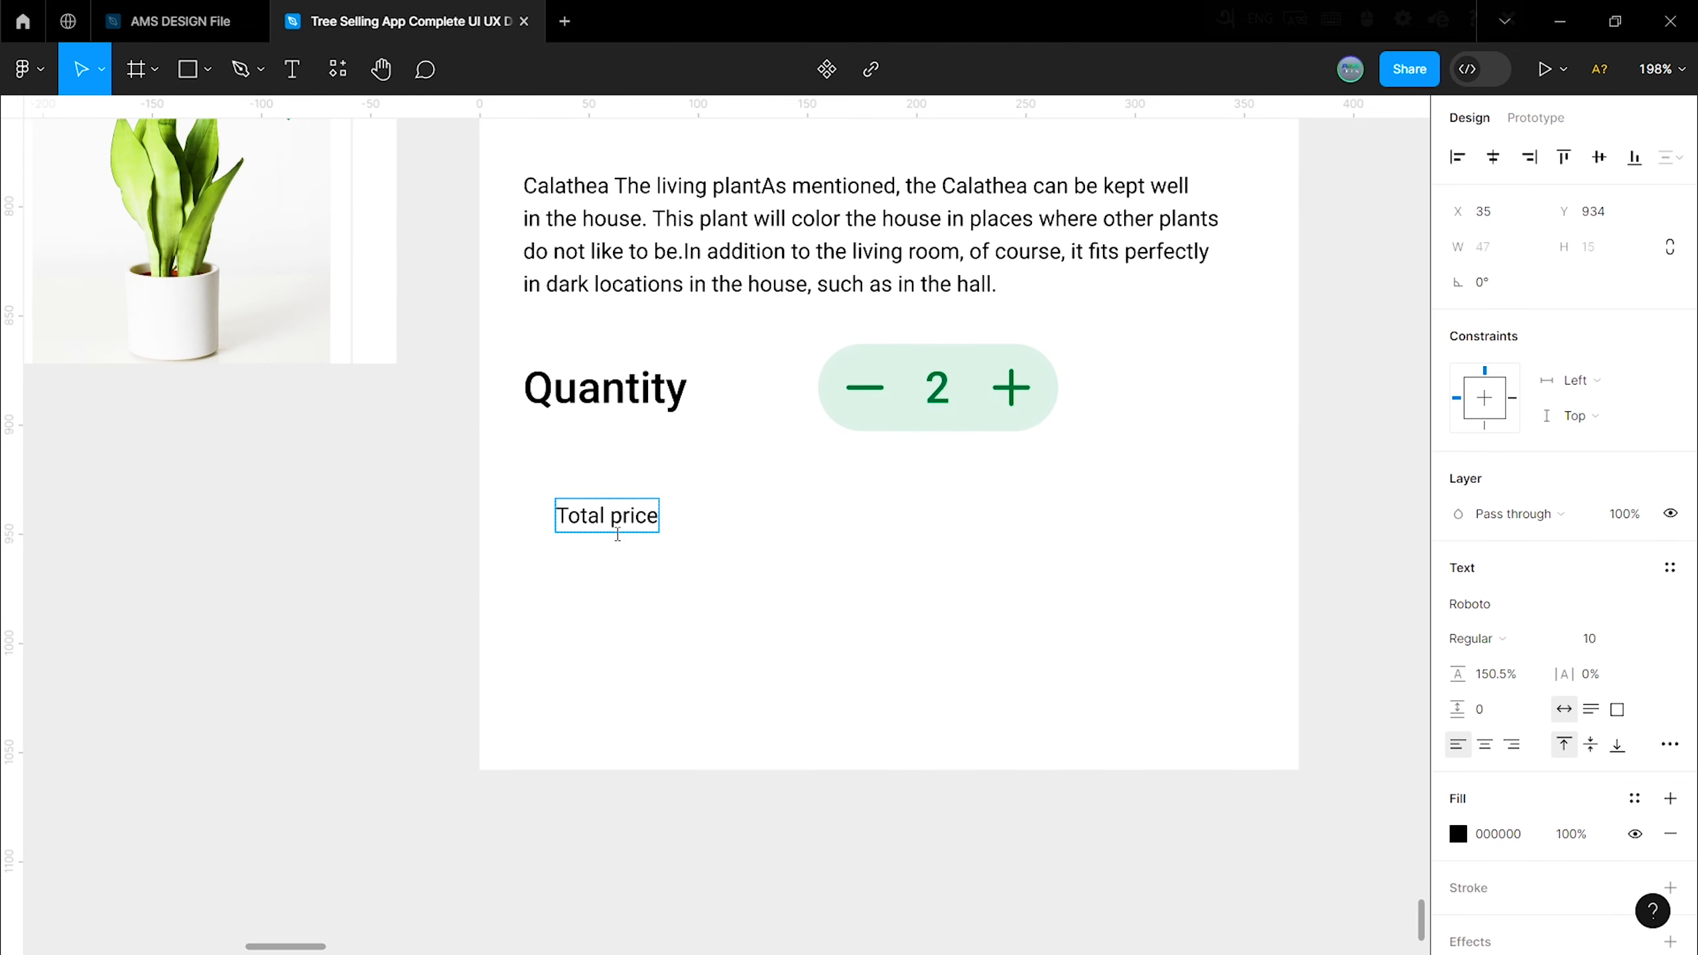
key("Escape")
Step: Duplicate the "Quantity" text below the "Total price" label and change the copy to "$38"
left_click(631, 402)
left_click_drag(624, 400, 623, 587)
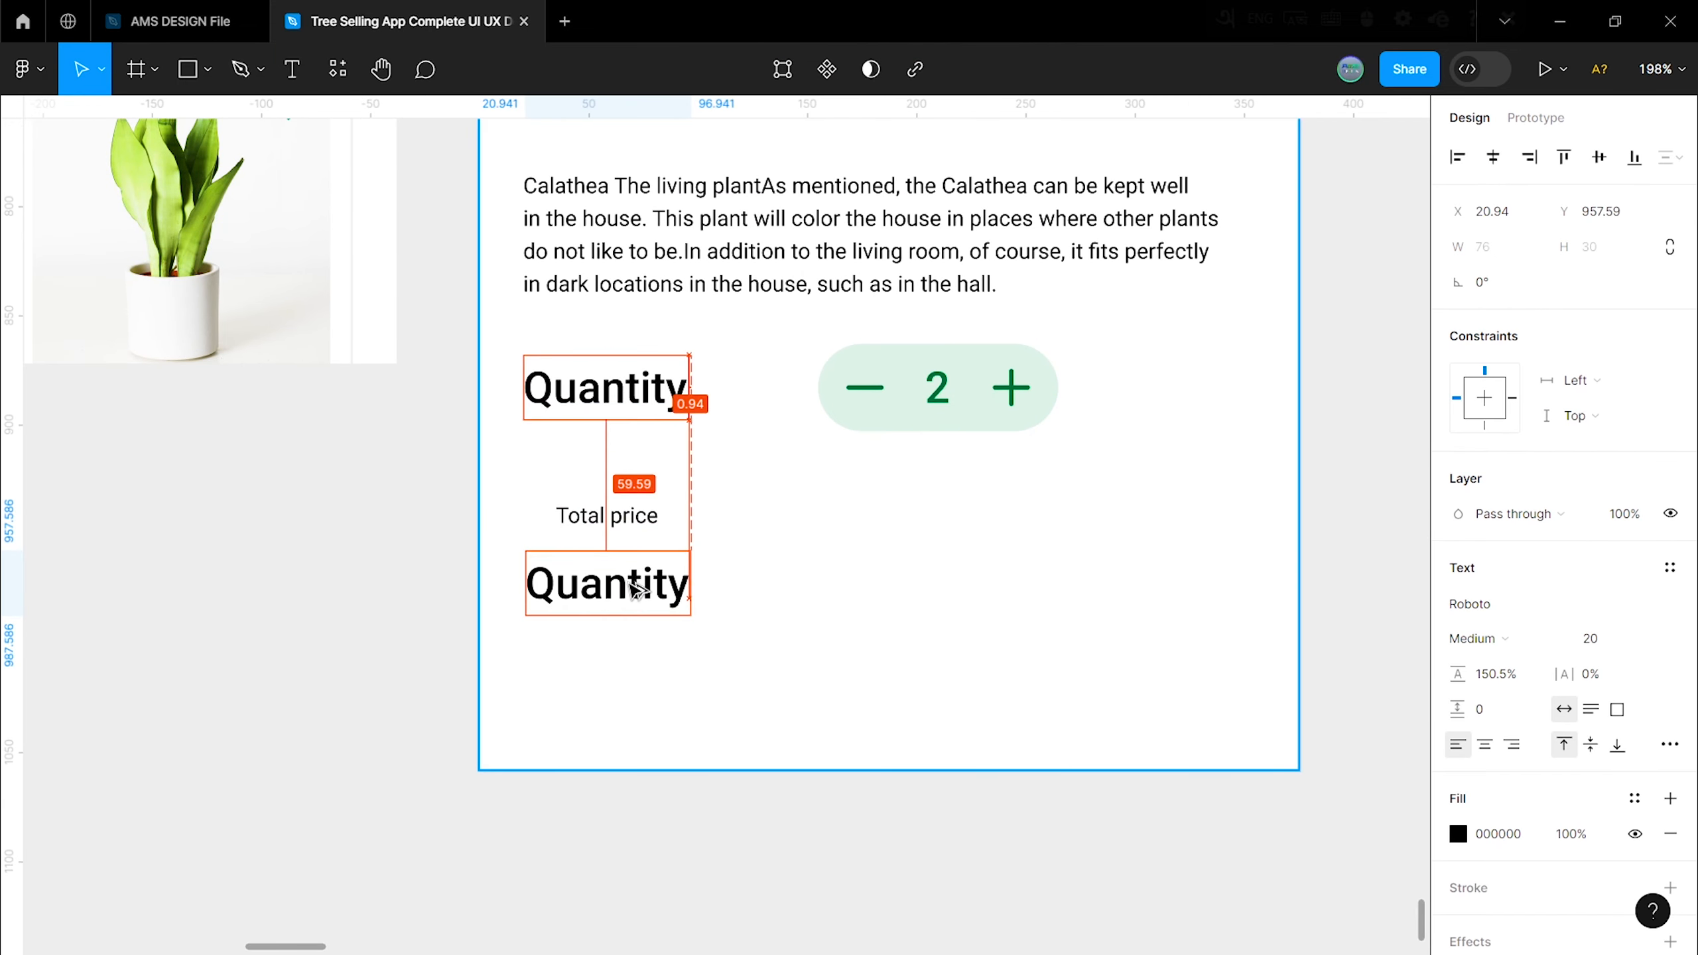
double_click(622, 587)
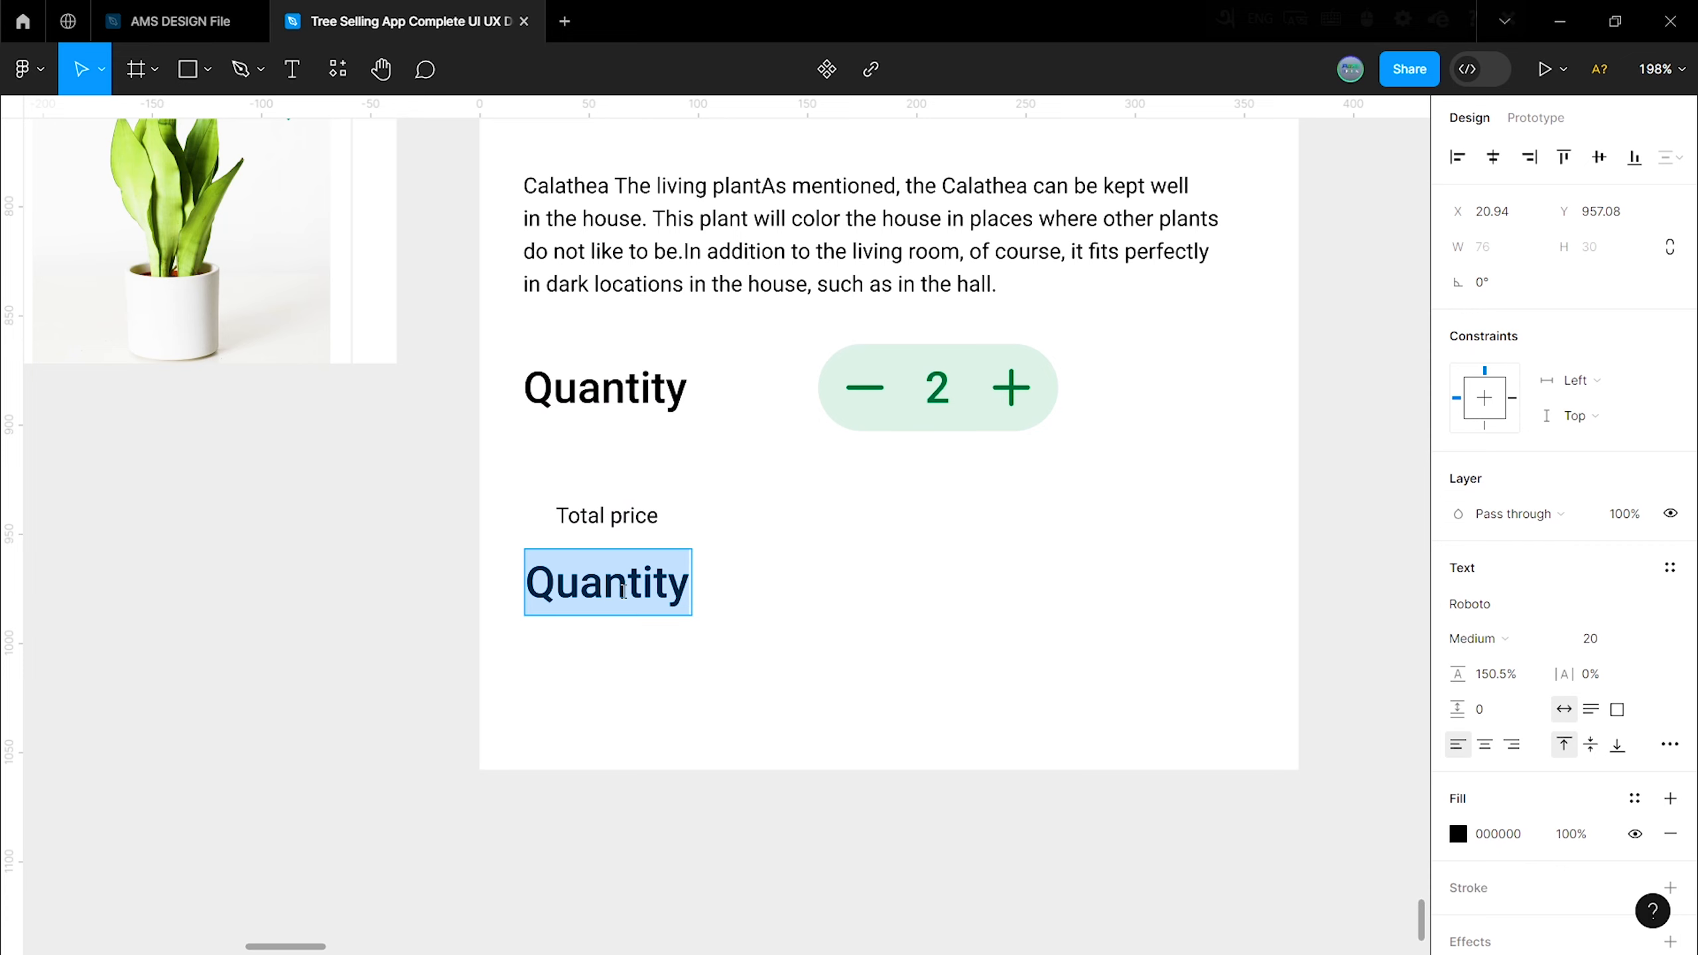
type("$38")
left_click(705, 634)
Step: Wrap "Total price" and "$38" in a centered vertical auto layout with spacing 5, lined up with the start of the quantity row
left_click_drag(705, 634, 606, 534)
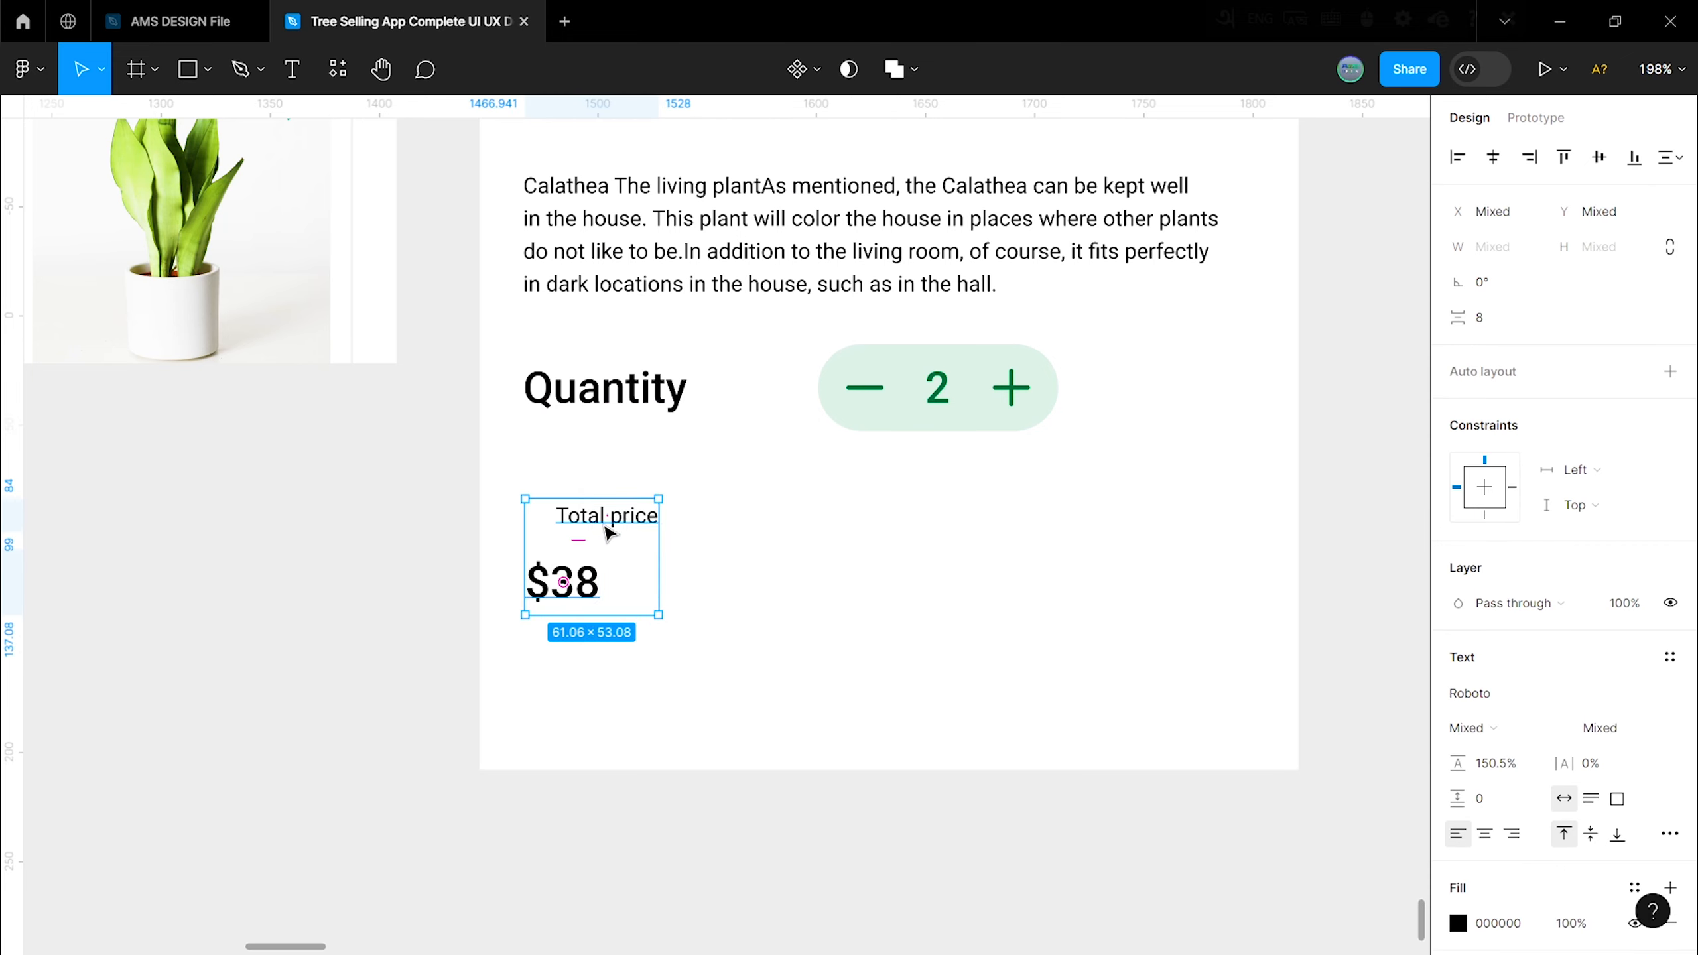
key("shift+a")
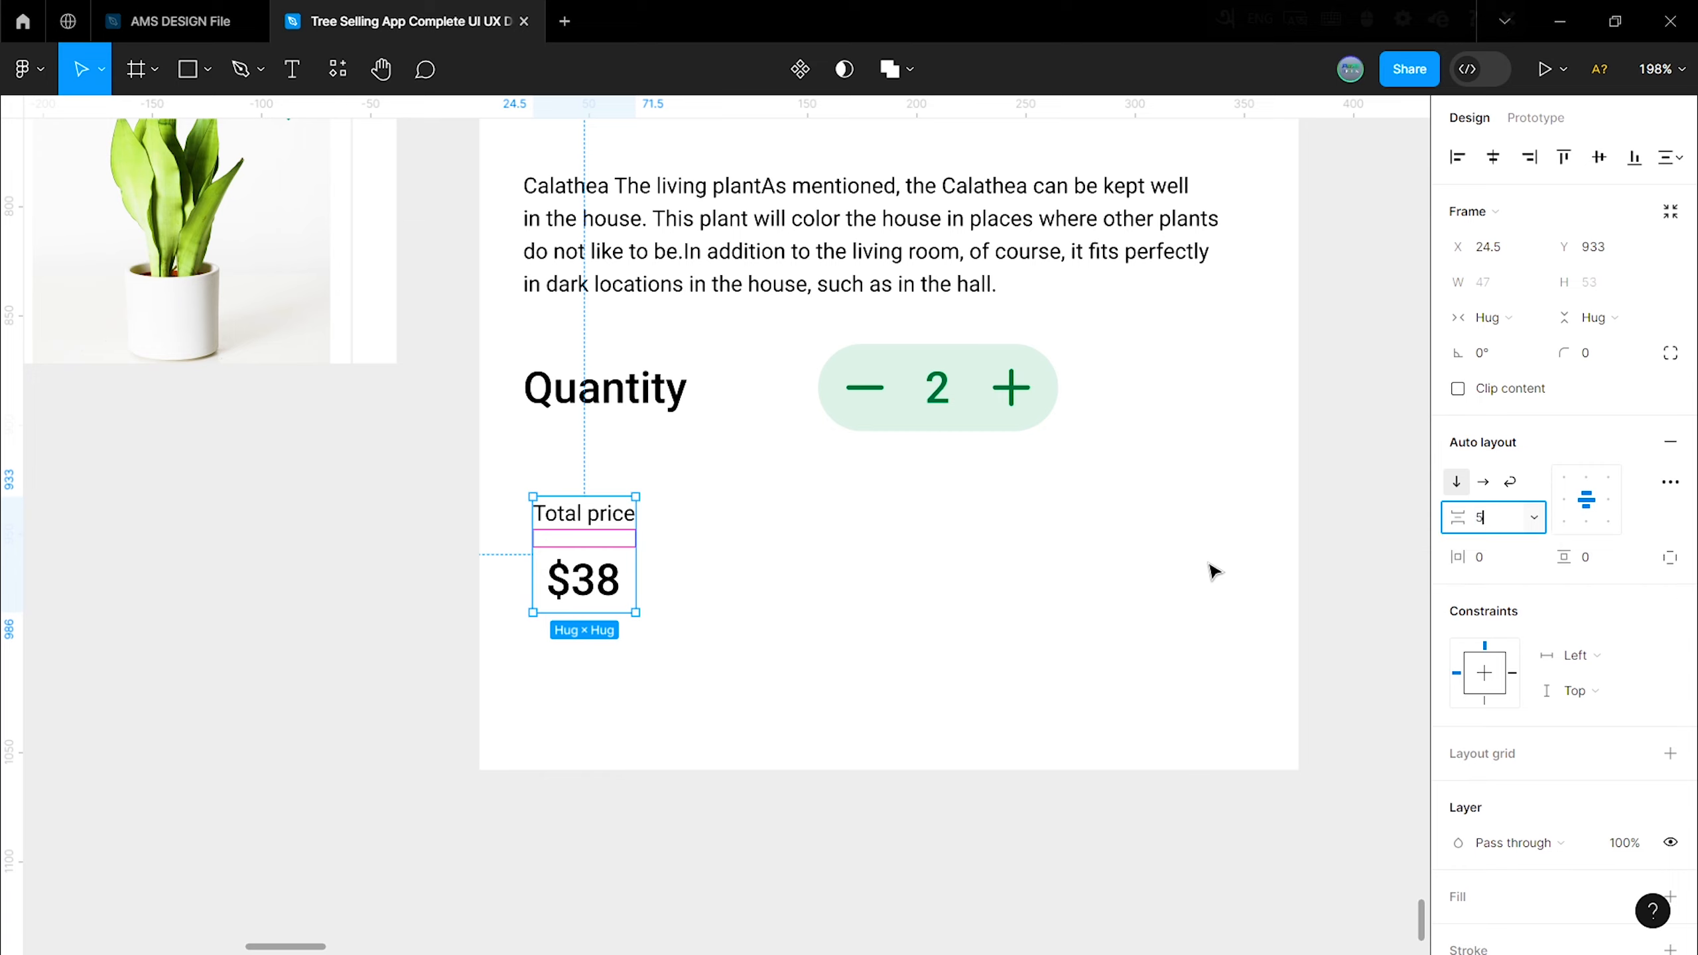
type("5")
key("Return")
key("Escape")
Step: Add the text "Add to Cart" in Roboto SemiBold 16 beside the total price
scroll(806, 586, "up", 3)
left_click(792, 540)
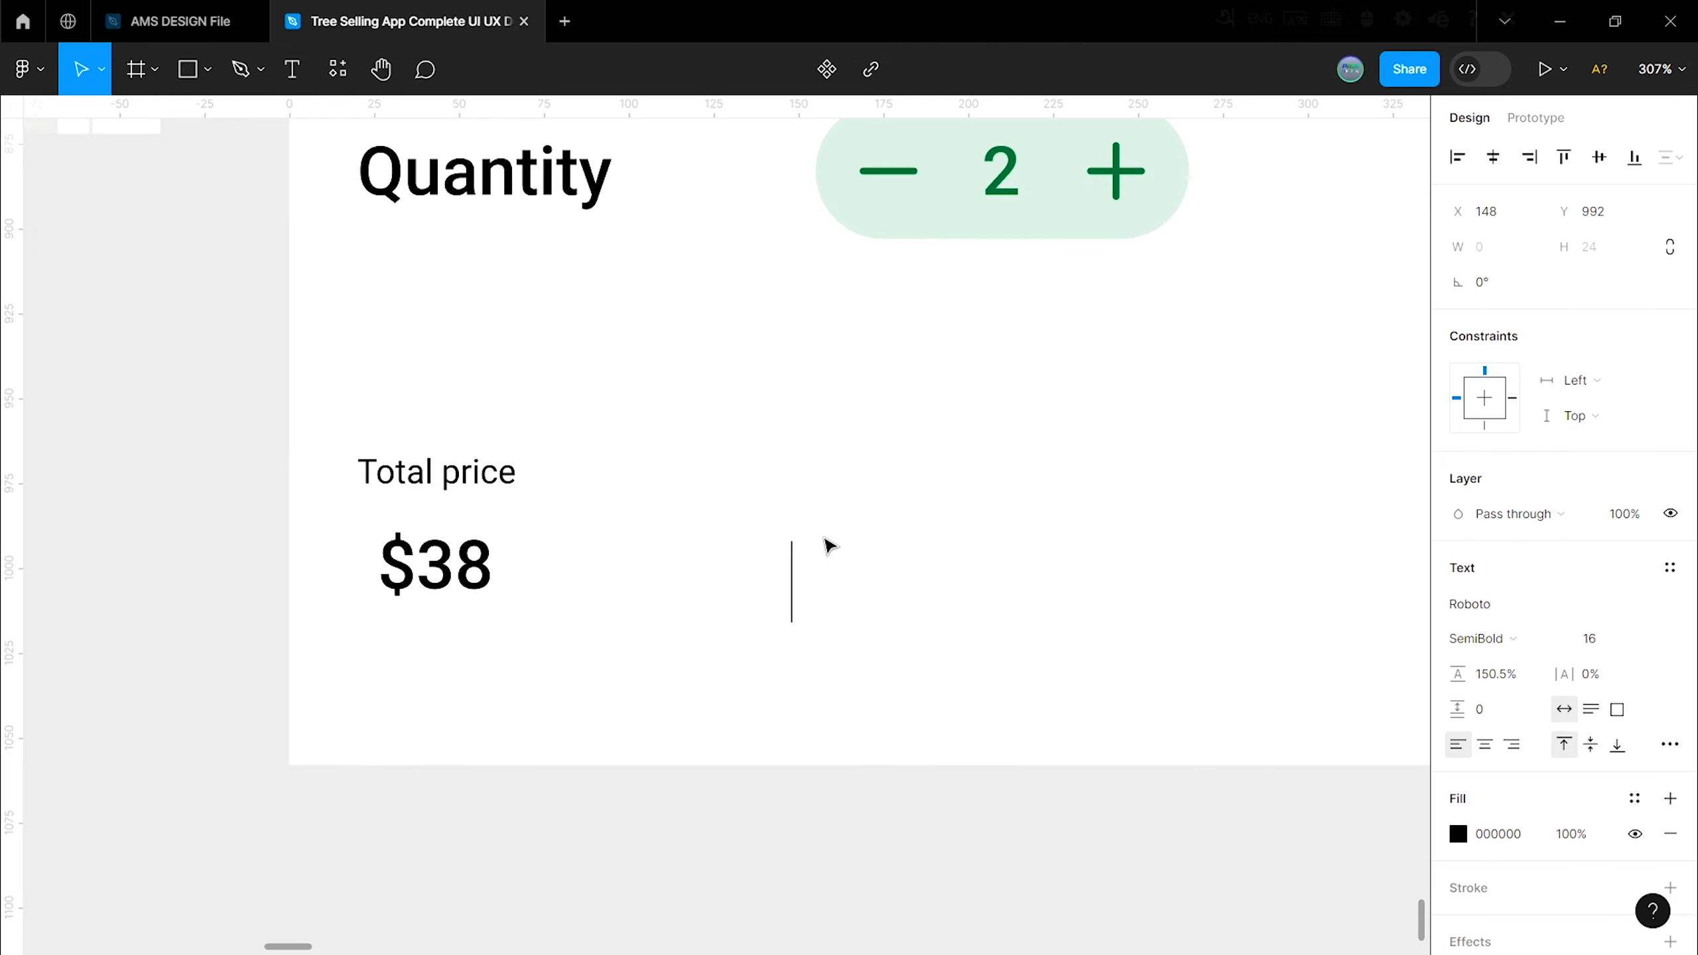
key("Escape")
key("Escape")
scroll(1133, 565, "down", 2)
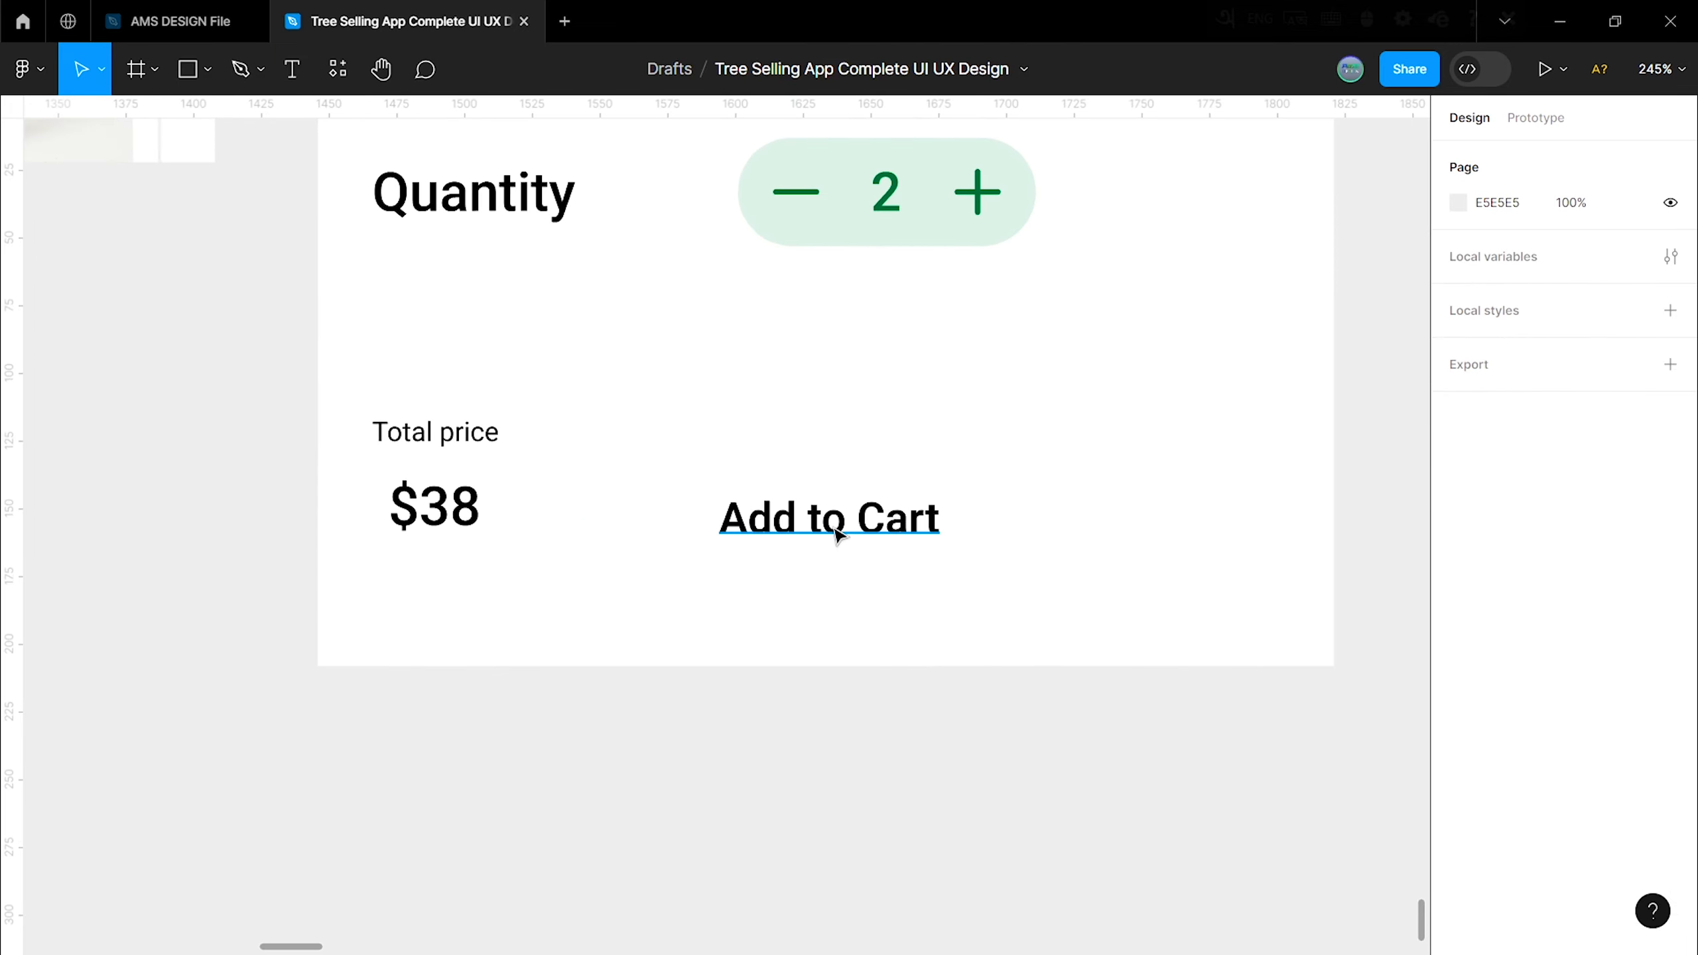
Step: Move the "Add to Cart" text farther from the total price and place a pasted icon just before it
left_click_drag(838, 530, 990, 490)
right_click(716, 485)
left_click(779, 301)
left_click_drag(800, 322, 819, 482)
Step: Wrap the icon and "Add to Cart" text in a horizontal auto layout with spacing 10
left_click_drag(1097, 526, 798, 447)
right_click(797, 448)
left_click(869, 701)
type("1")
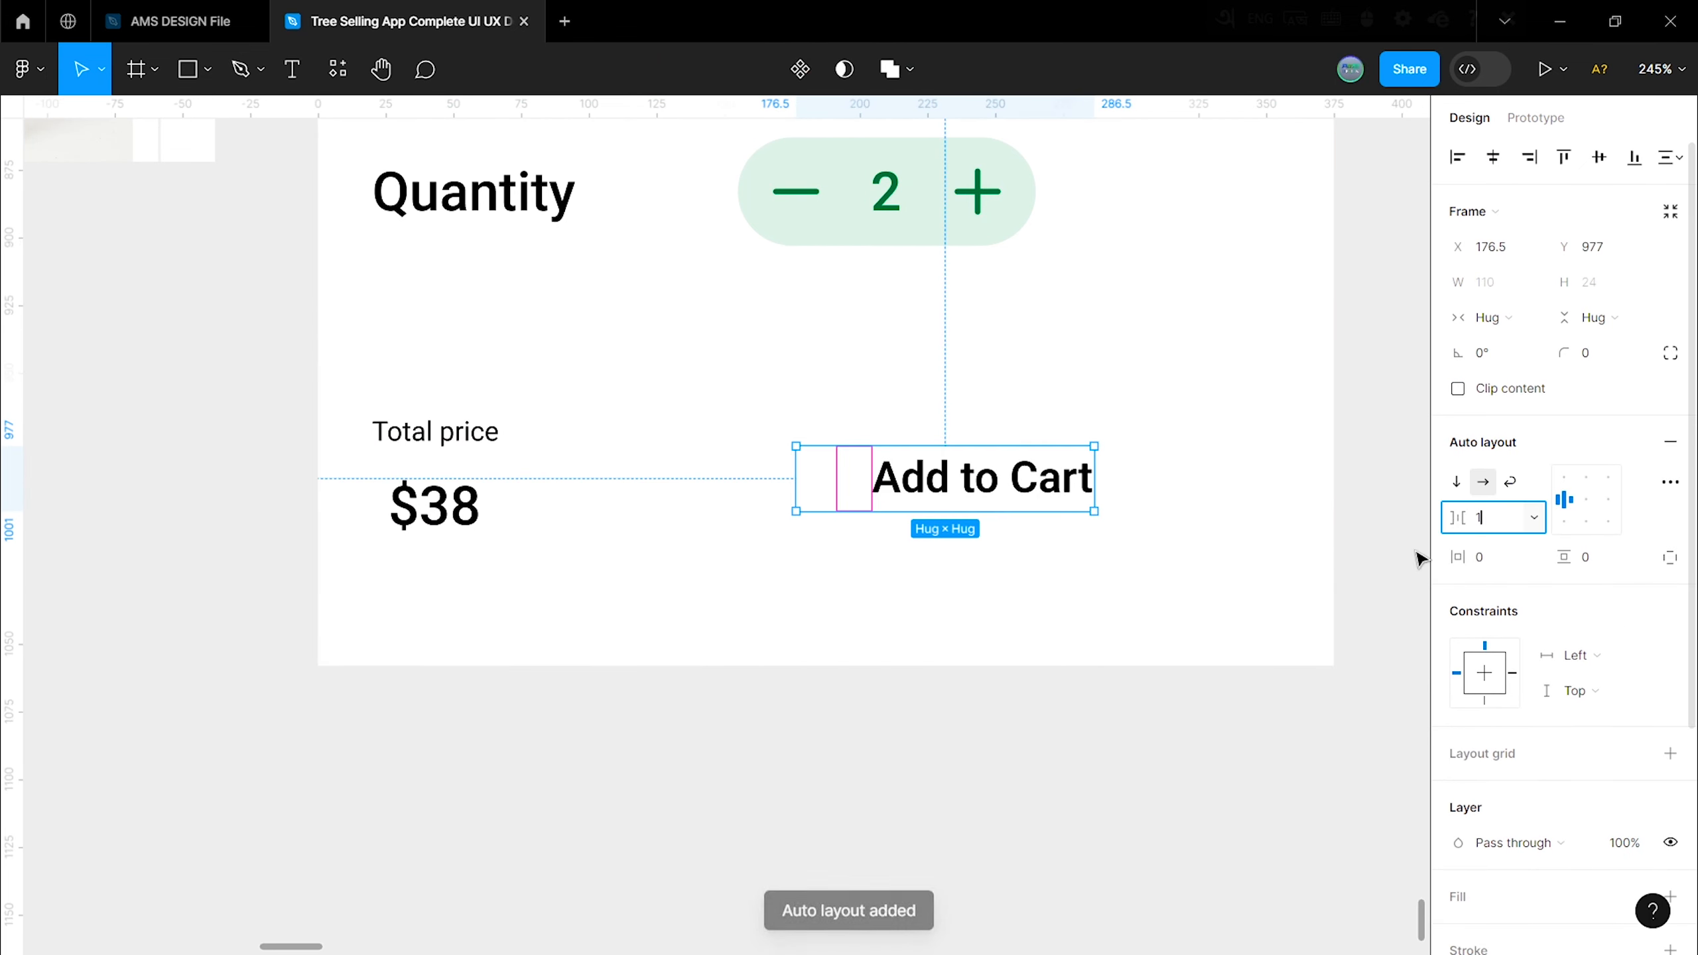
type("0")
key("Return")
scroll(1627, 645, "down", 5)
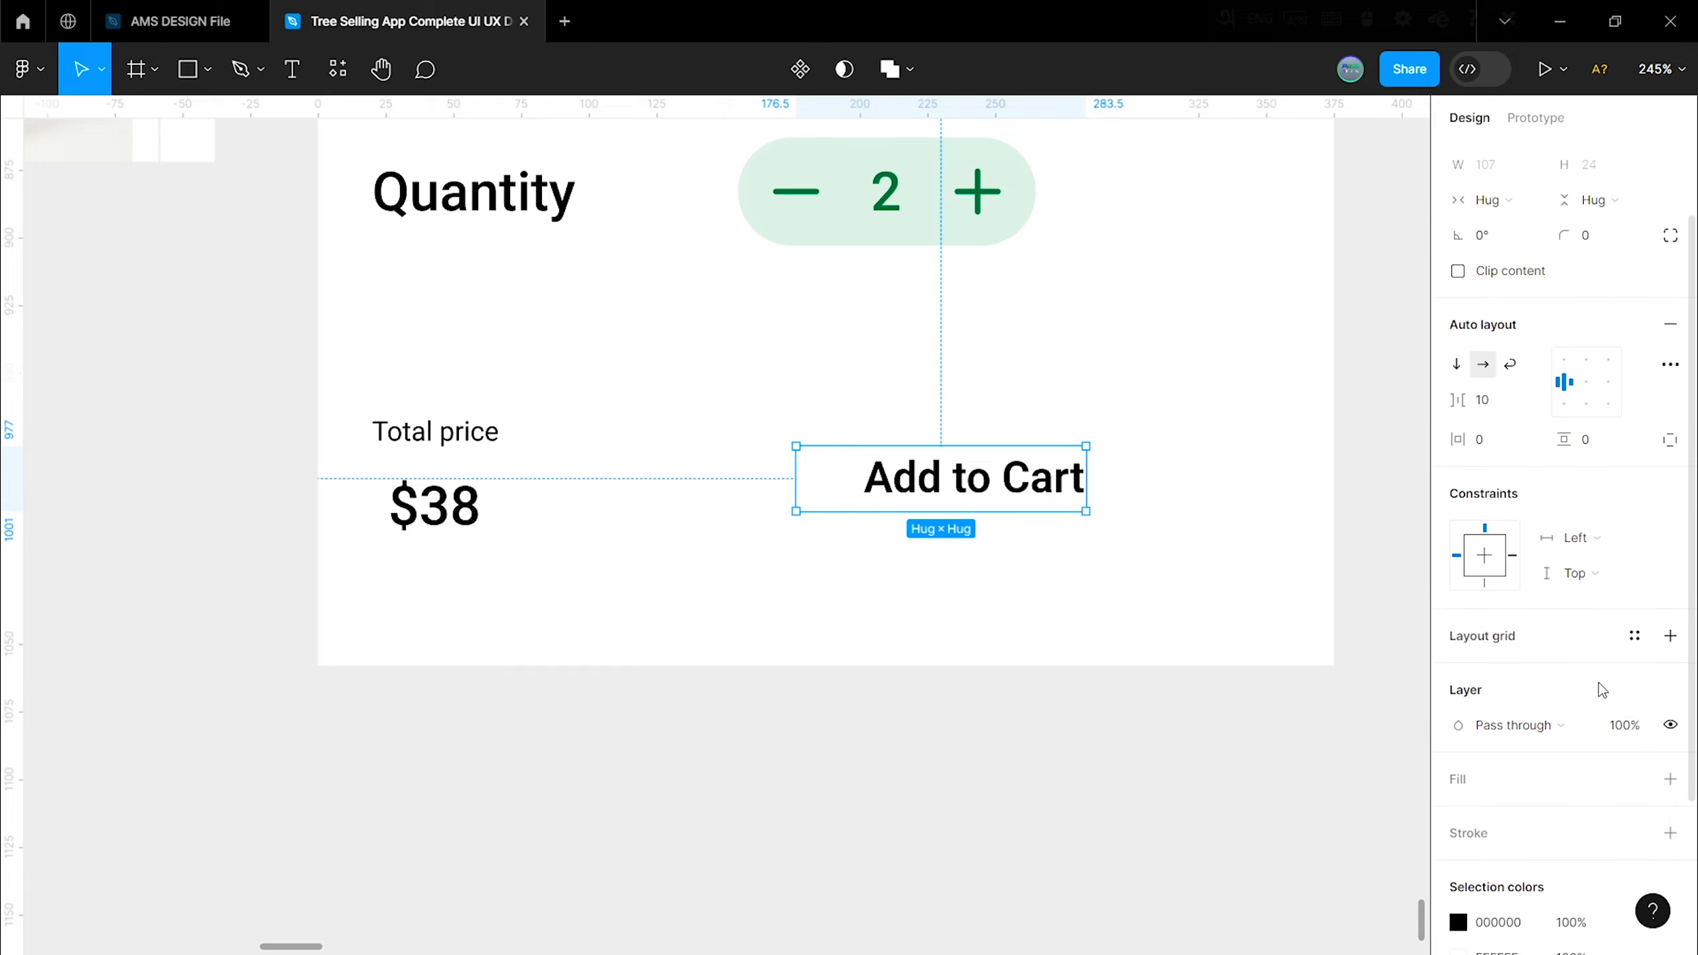
Step: Fill the frame around the icon and "Add to Cart" text with 007336
left_click(1670, 776)
left_click(1457, 710)
type("007336")
key("Return")
Step: Set the "Add to Cart" text color to FFFFFF
double_click(1043, 482)
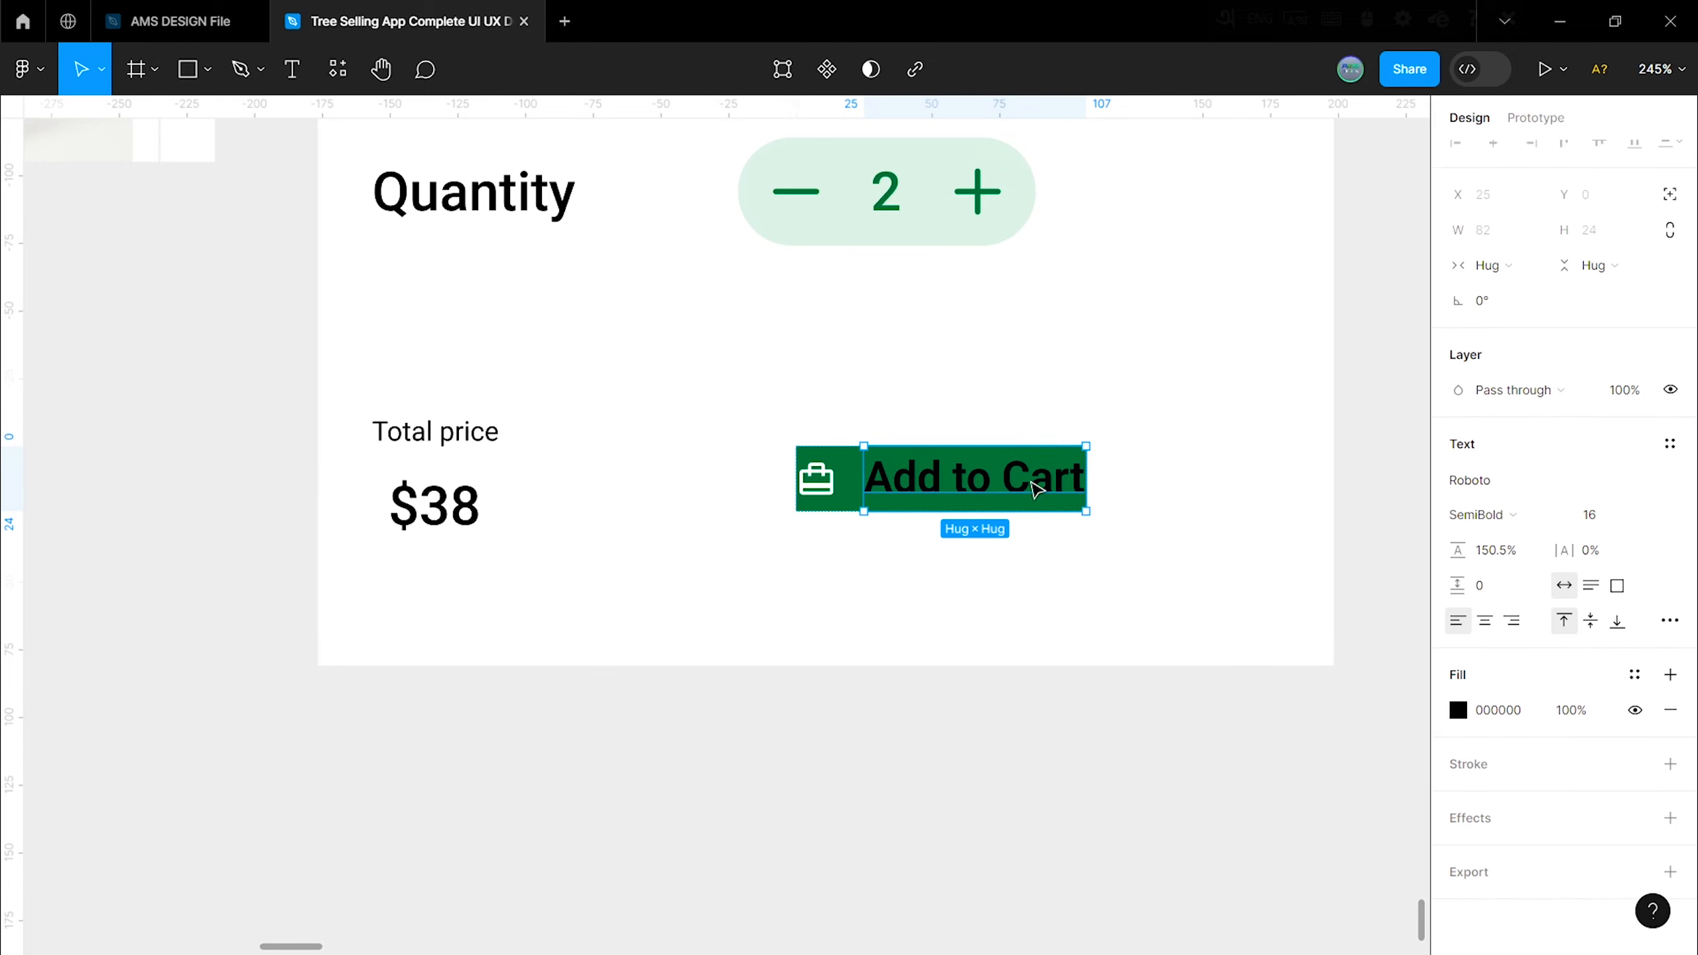
left_click(1457, 711)
type("FFFFFF")
key("Return")
key("Escape")
Step: Resize the Add to Cart button to 250 by 50 and center its contents
left_click(936, 495)
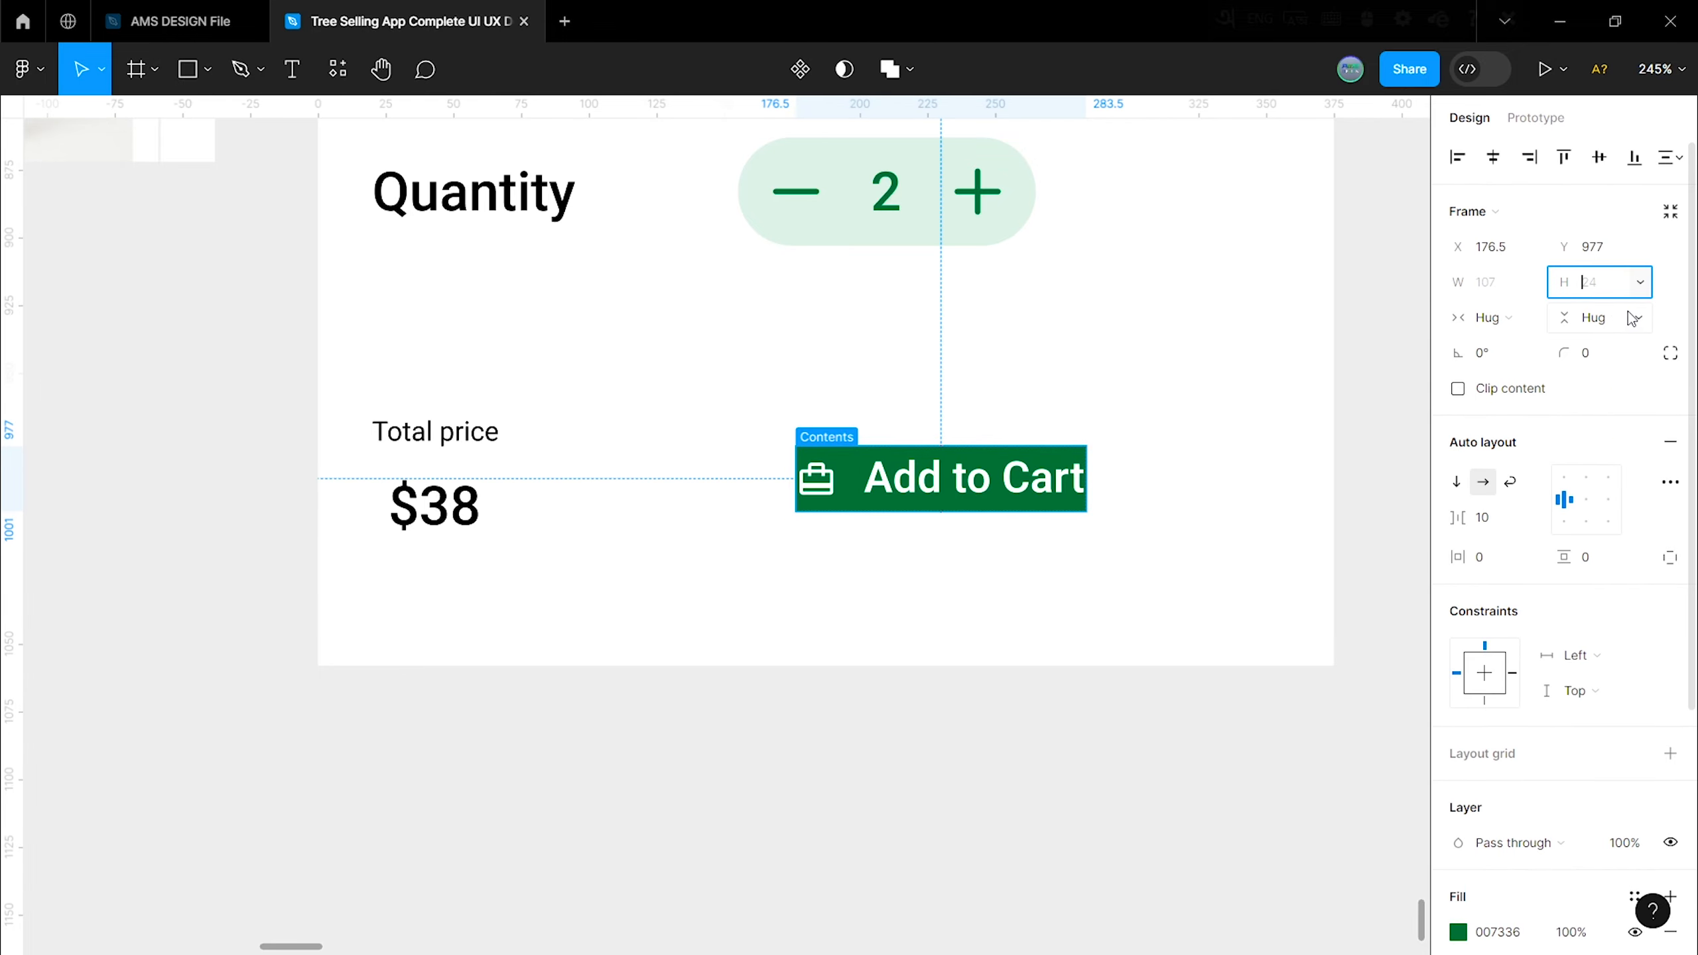
type("50")
key("Return")
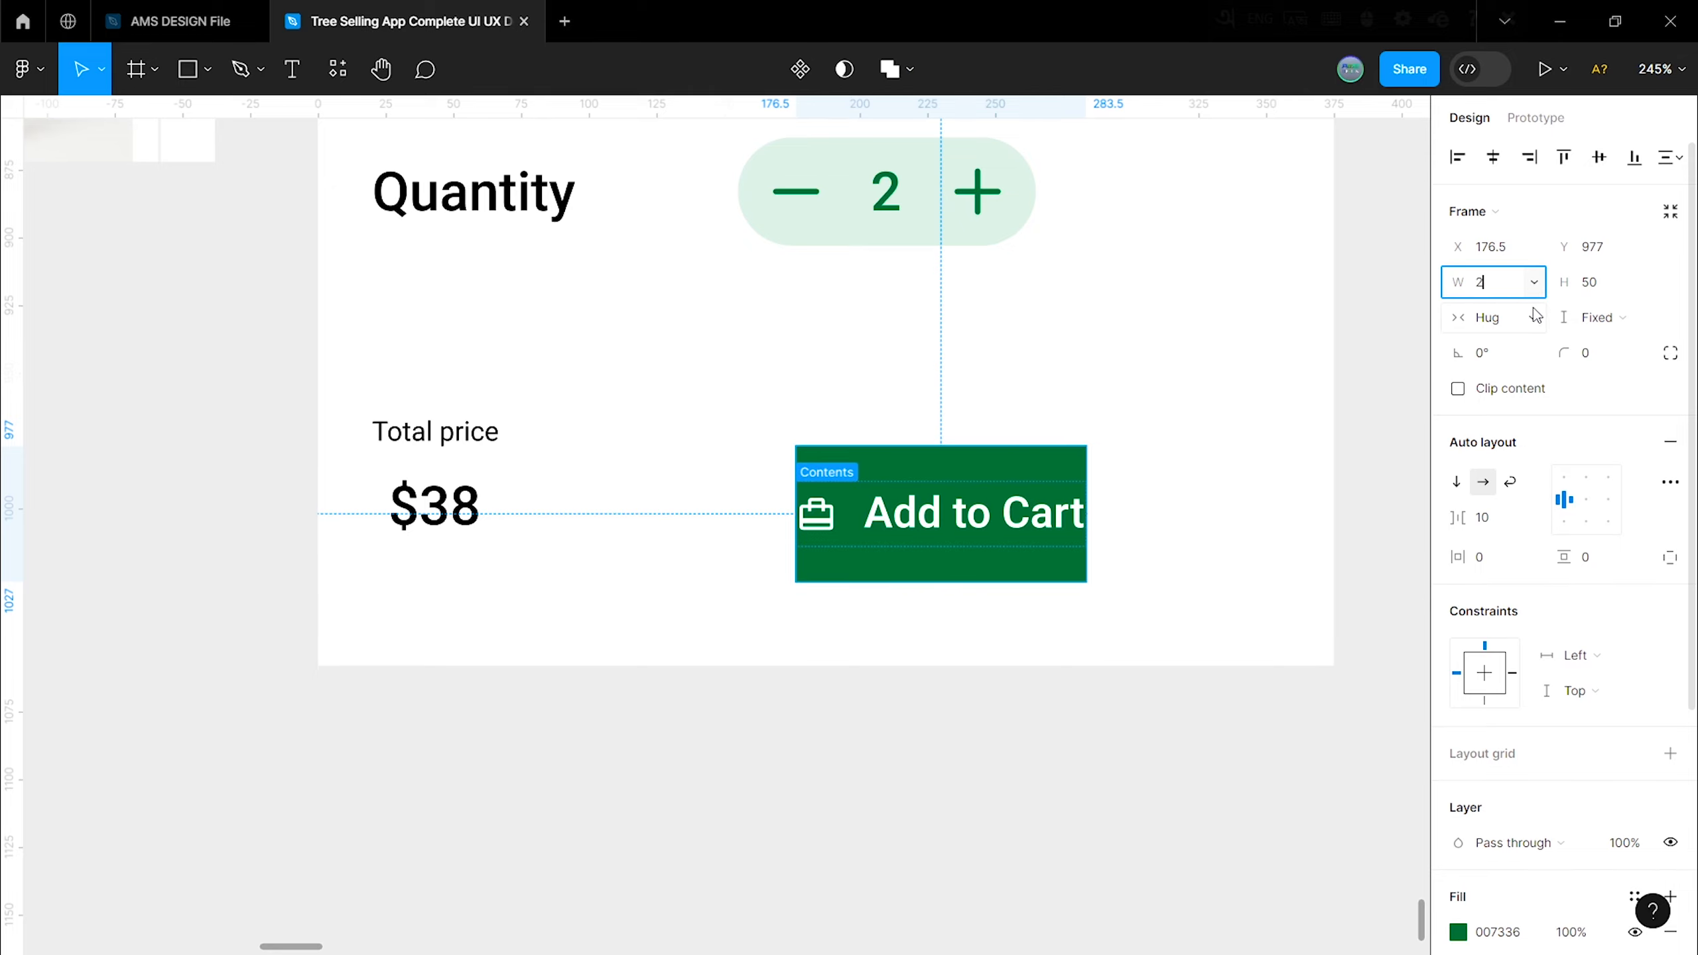
type("250")
key("Return")
left_click(1578, 503)
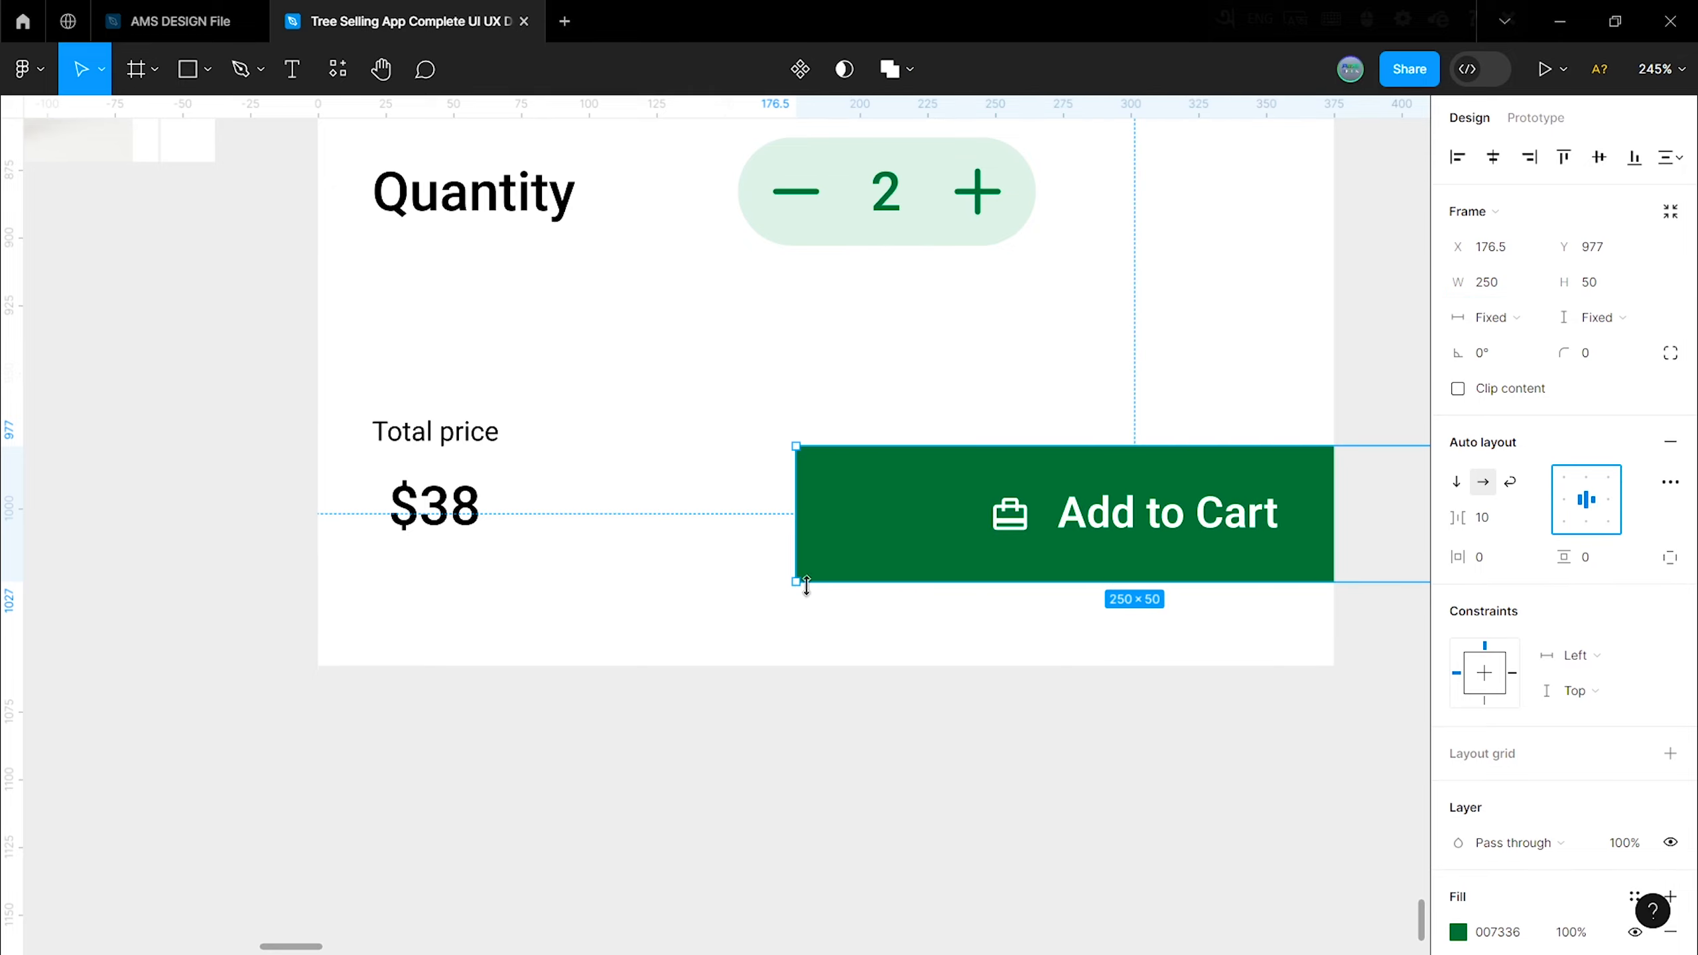
Step: Move the Add to Cart button close beside the total price and give it a corner radius of 50
scroll(1303, 515, "down", 1)
left_click(956, 629)
left_click_drag(1070, 484, 913, 502)
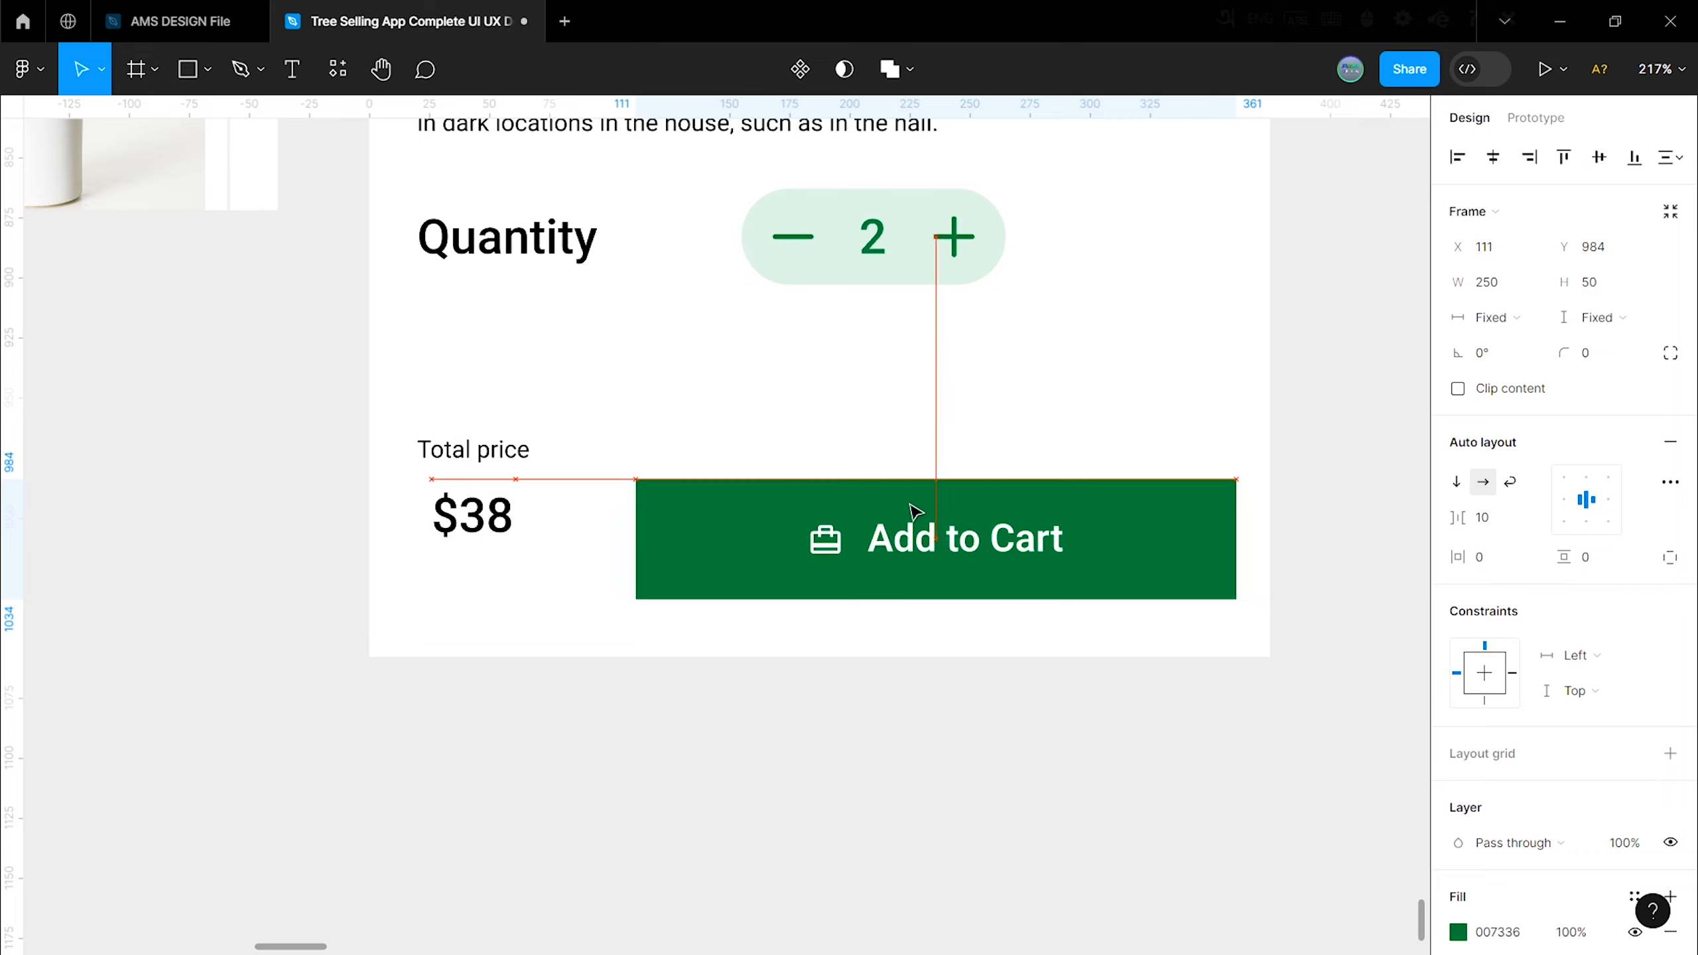
left_click(1615, 360)
type("50")
left_click(1324, 442)
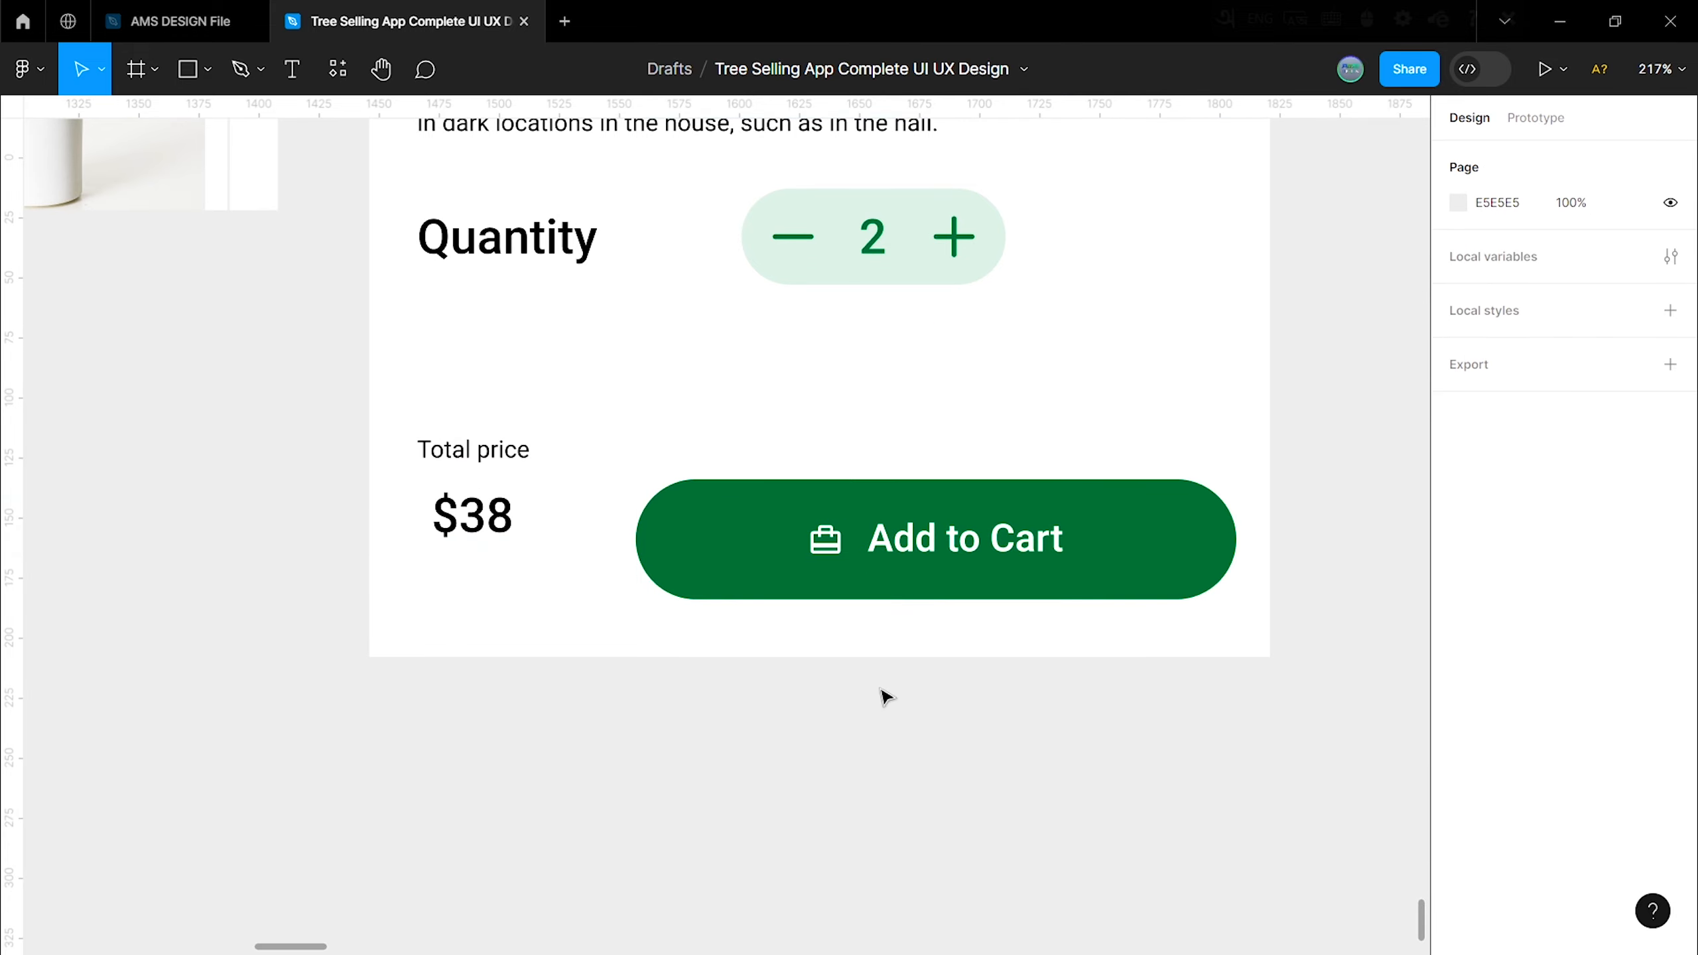
Step: Wrap the total price and Add to Cart button in a horizontal auto layout with Auto spacing and a width of 335
left_click(474, 449)
left_click(747, 504, "shift")
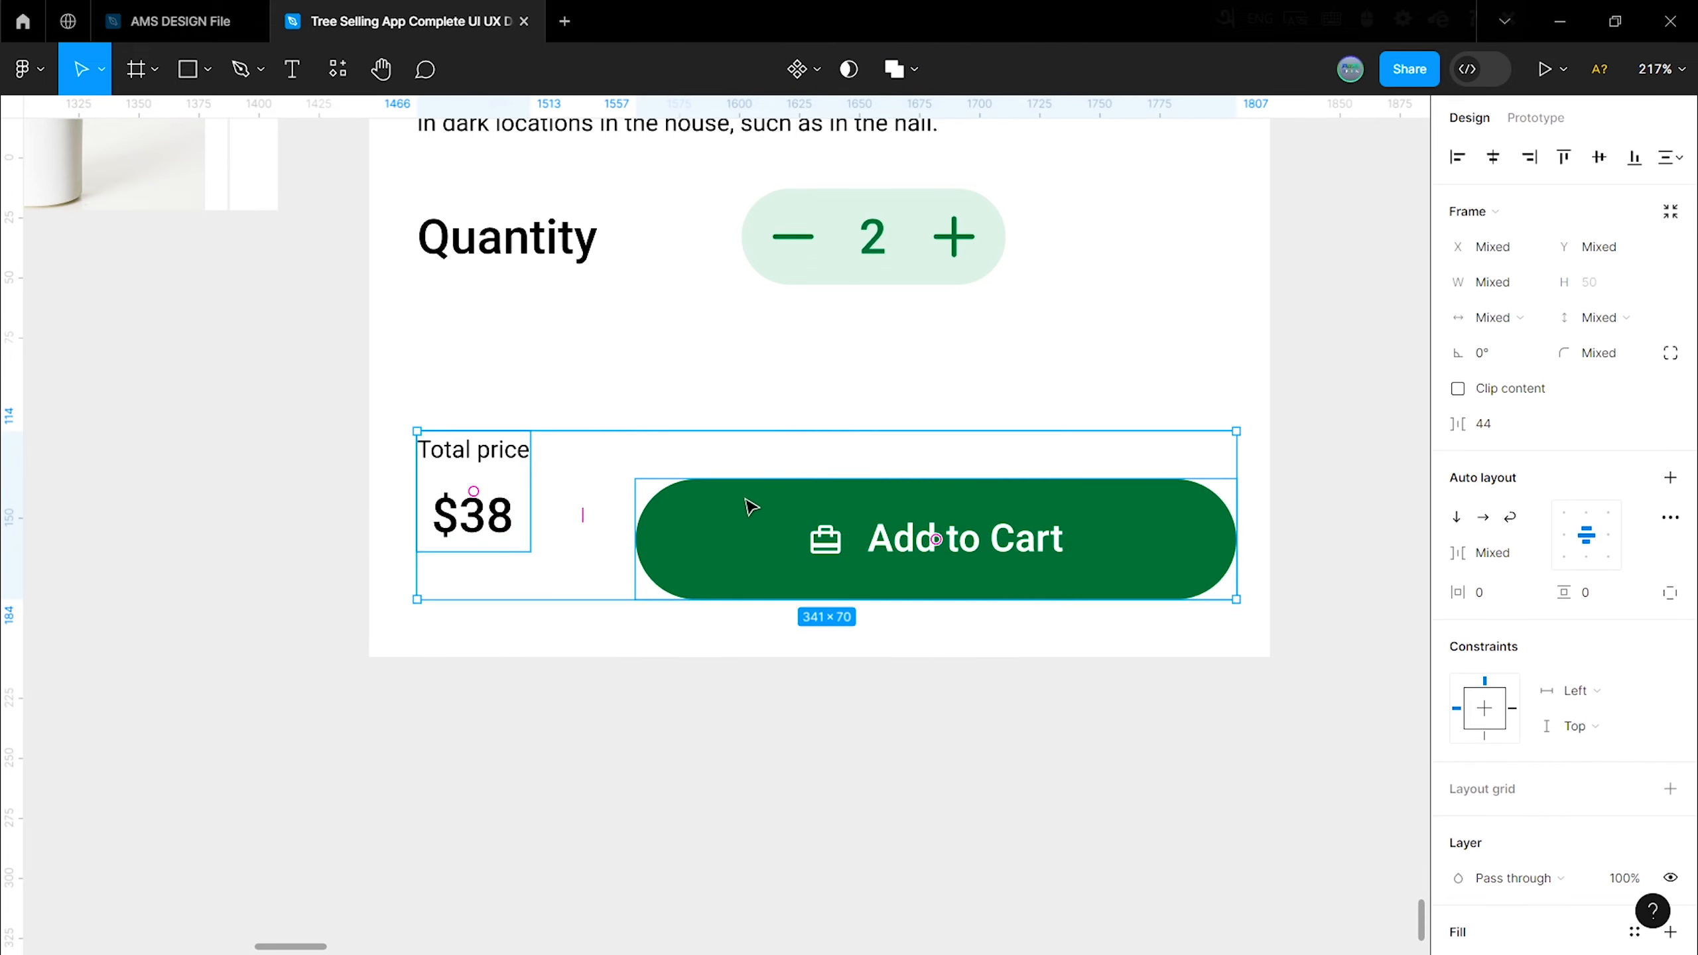
key("shift+a")
left_click(1531, 521)
left_click(1530, 589)
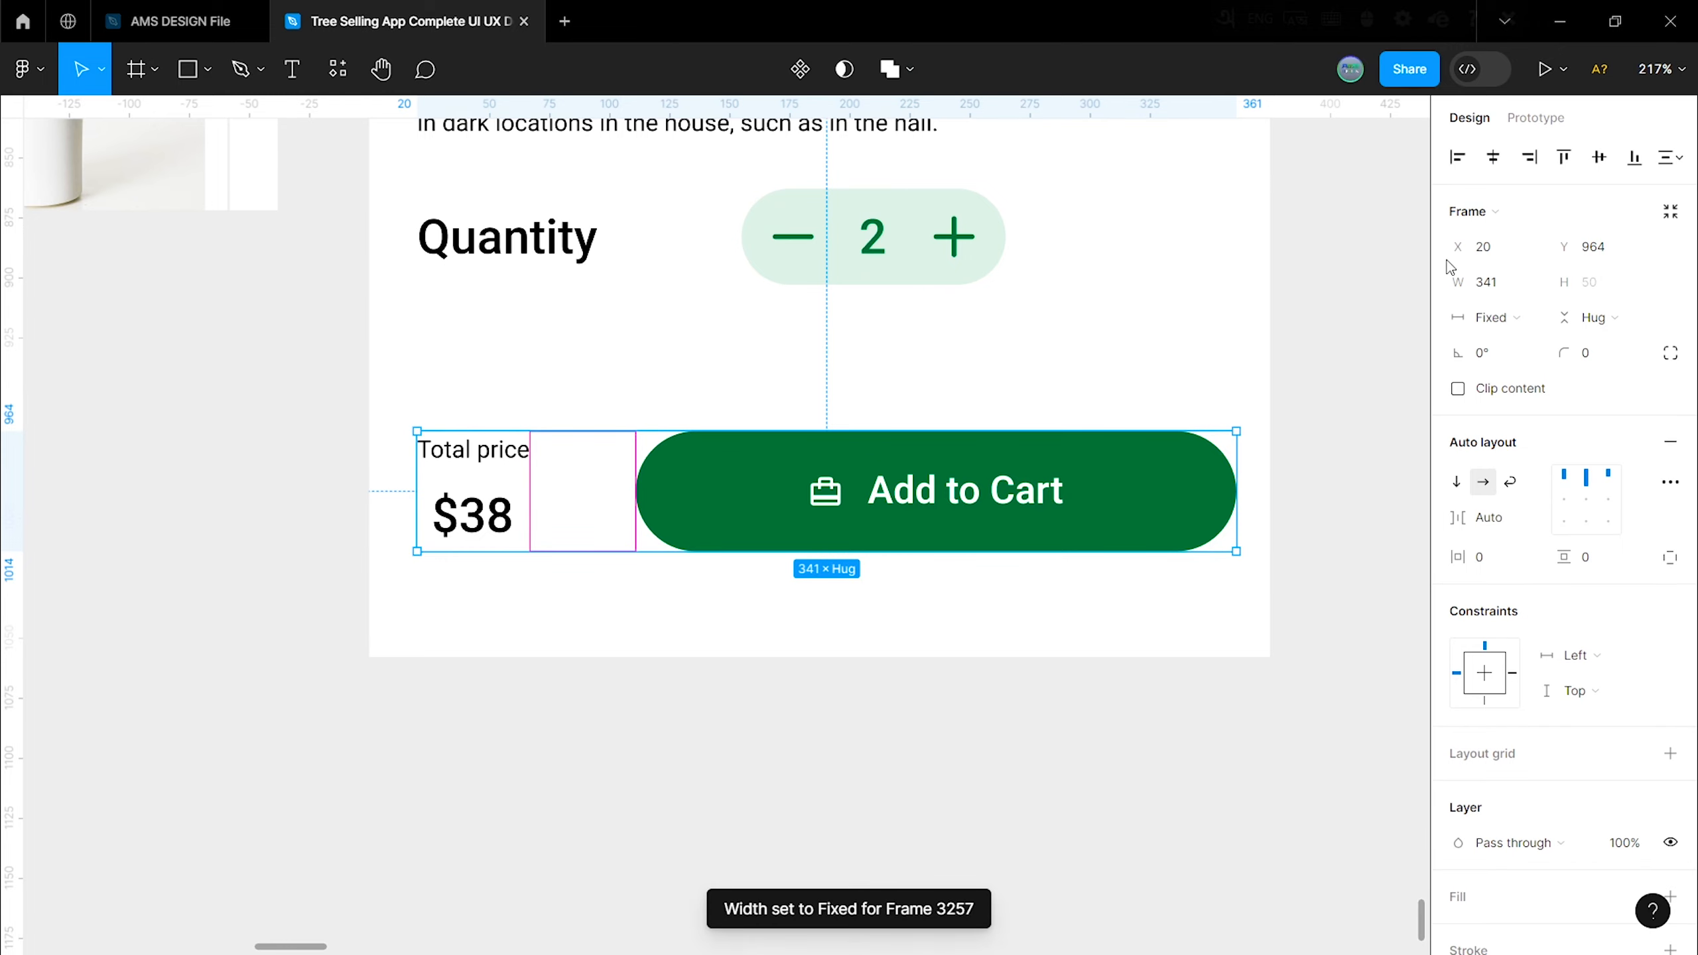
left_click(1376, 333)
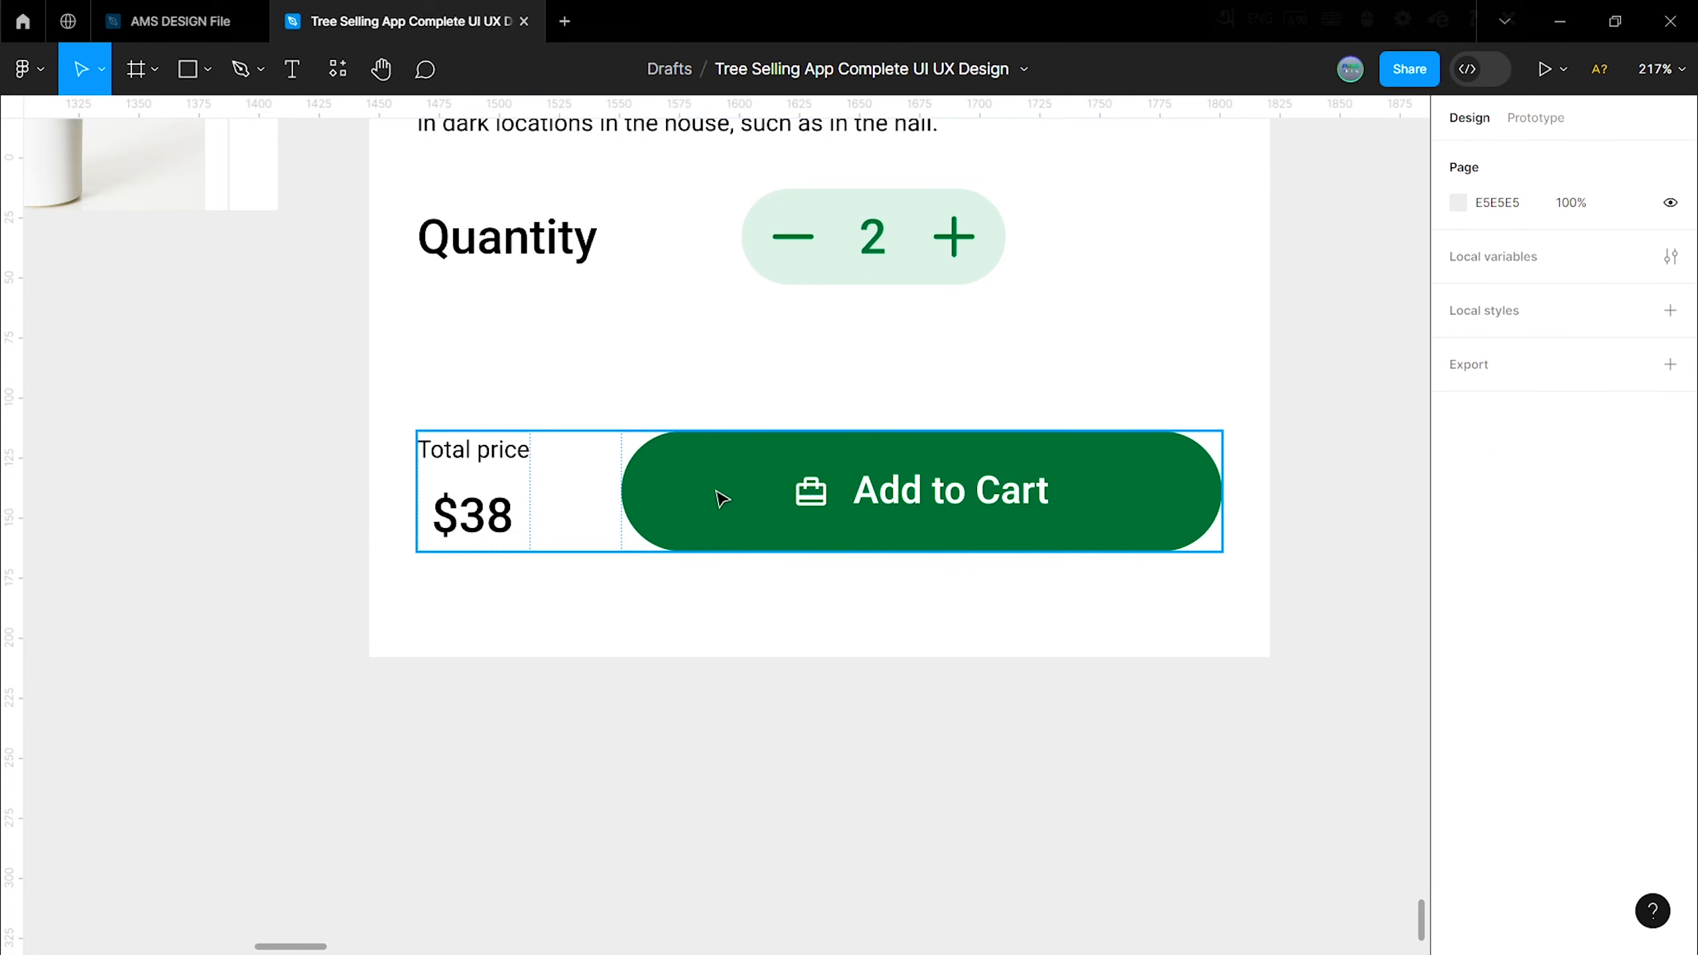
scroll(736, 493, "up", 3)
left_click(763, 493)
left_click(625, 349, "shift")
left_click(1304, 512)
scroll(836, 550, "up", 4)
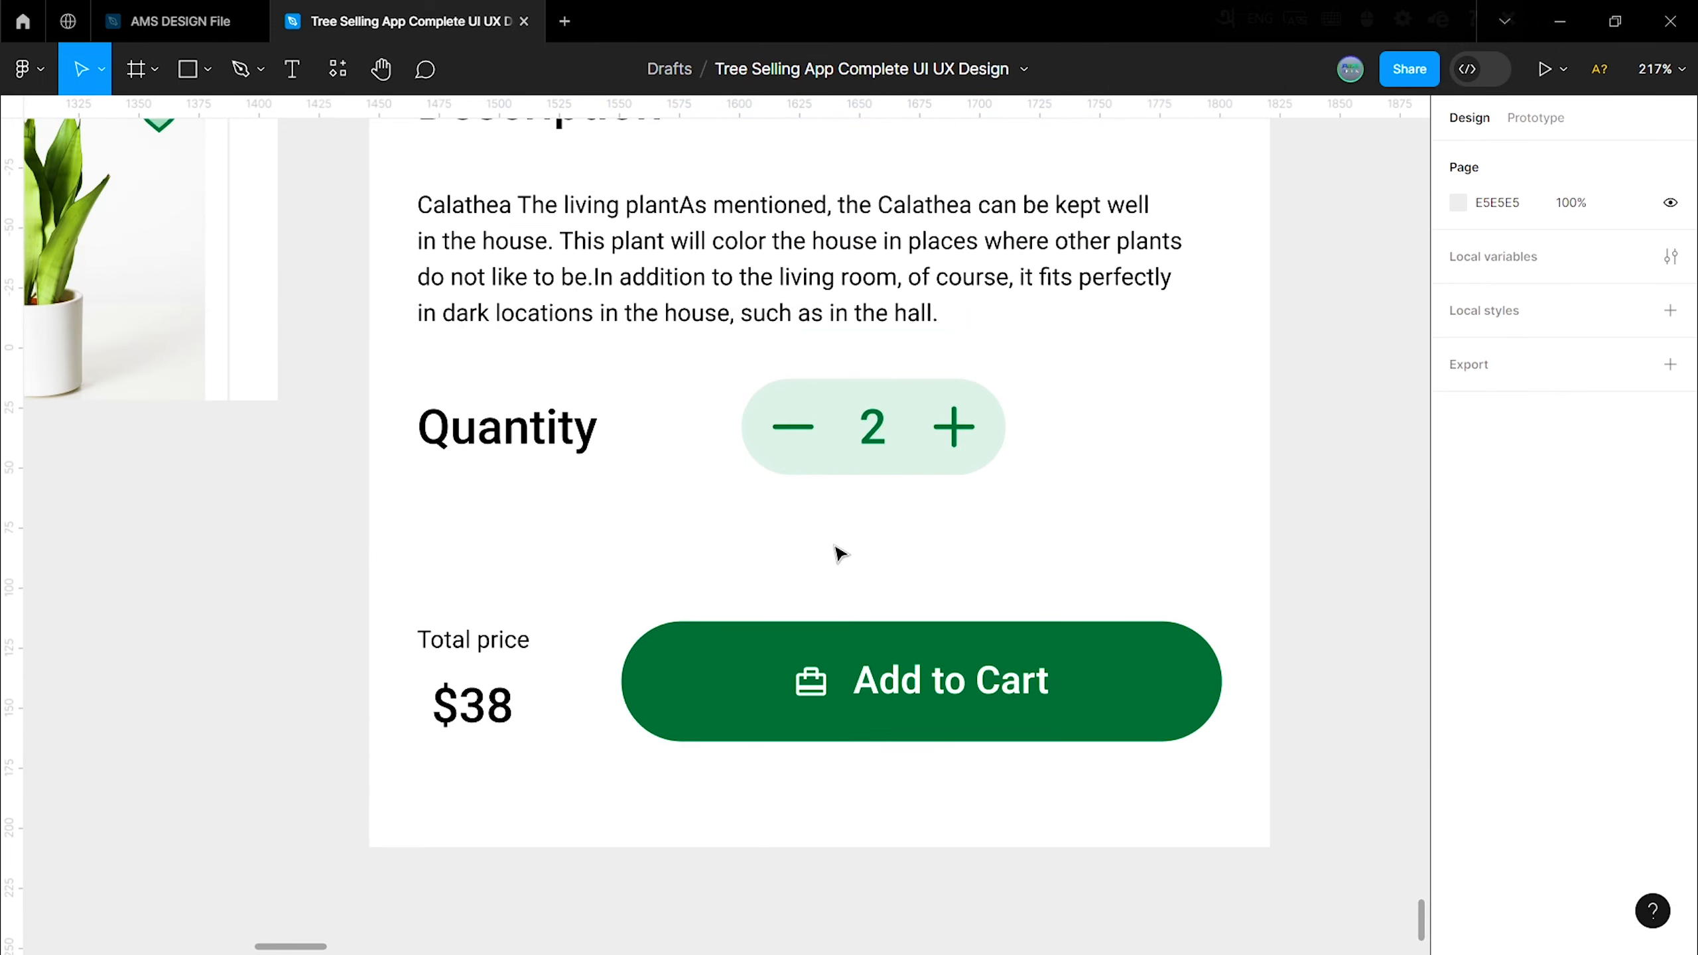
Step: Duplicate the divider line below the Quantity row, center it horizontally and set its gap to the row to 20
scroll(835, 550, "down", 2)
left_click(760, 333)
left_click_drag(760, 333, 779, 654)
left_click(1495, 158)
left_click(822, 595, "shift")
left_click(1503, 392)
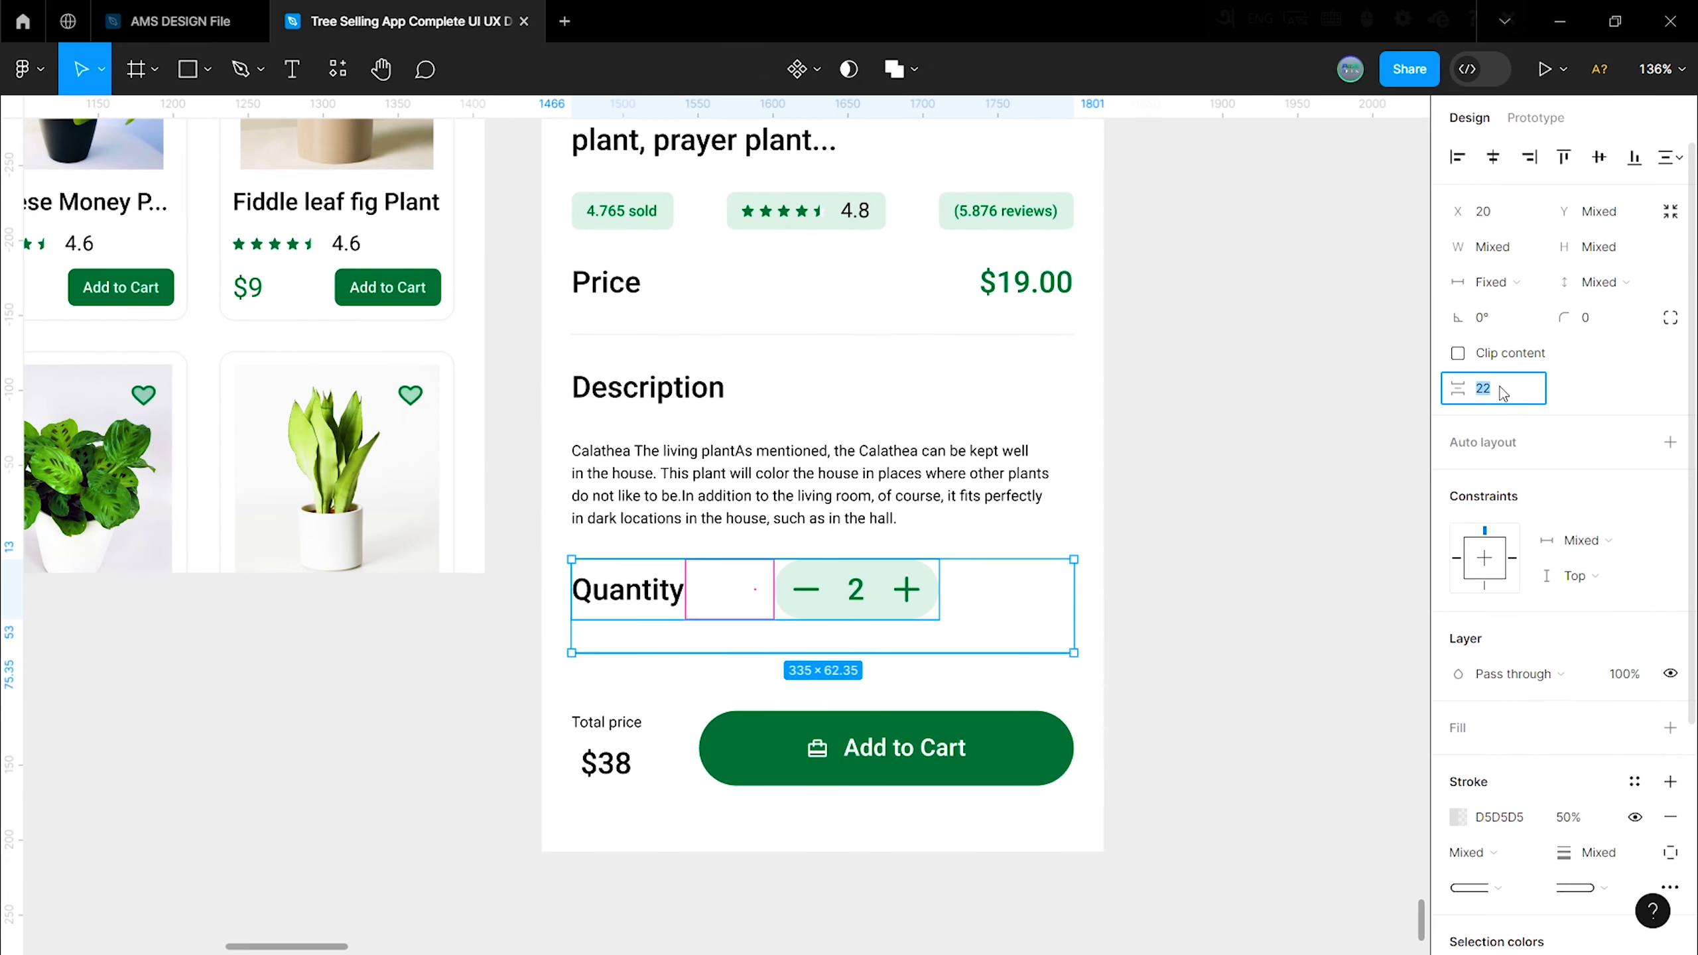
left_click(1159, 494)
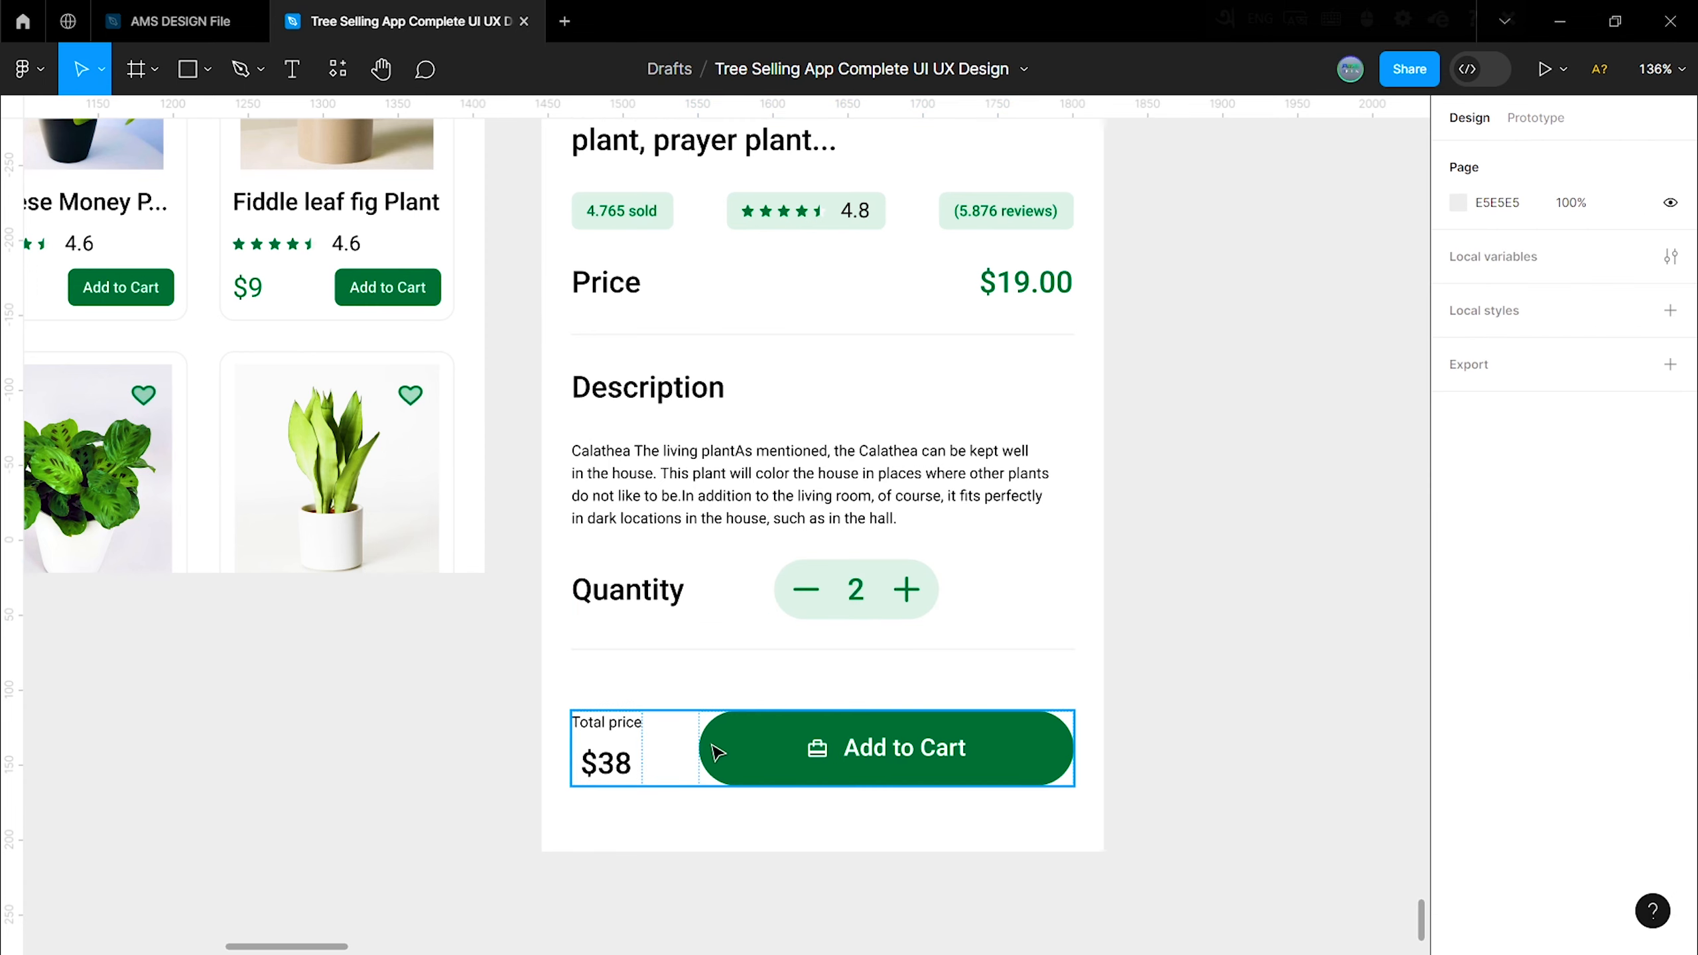
Step: Set the vertical gap between the lower divider and the total price row to 20
left_click(717, 736)
left_click(747, 650, "shift")
type("2")
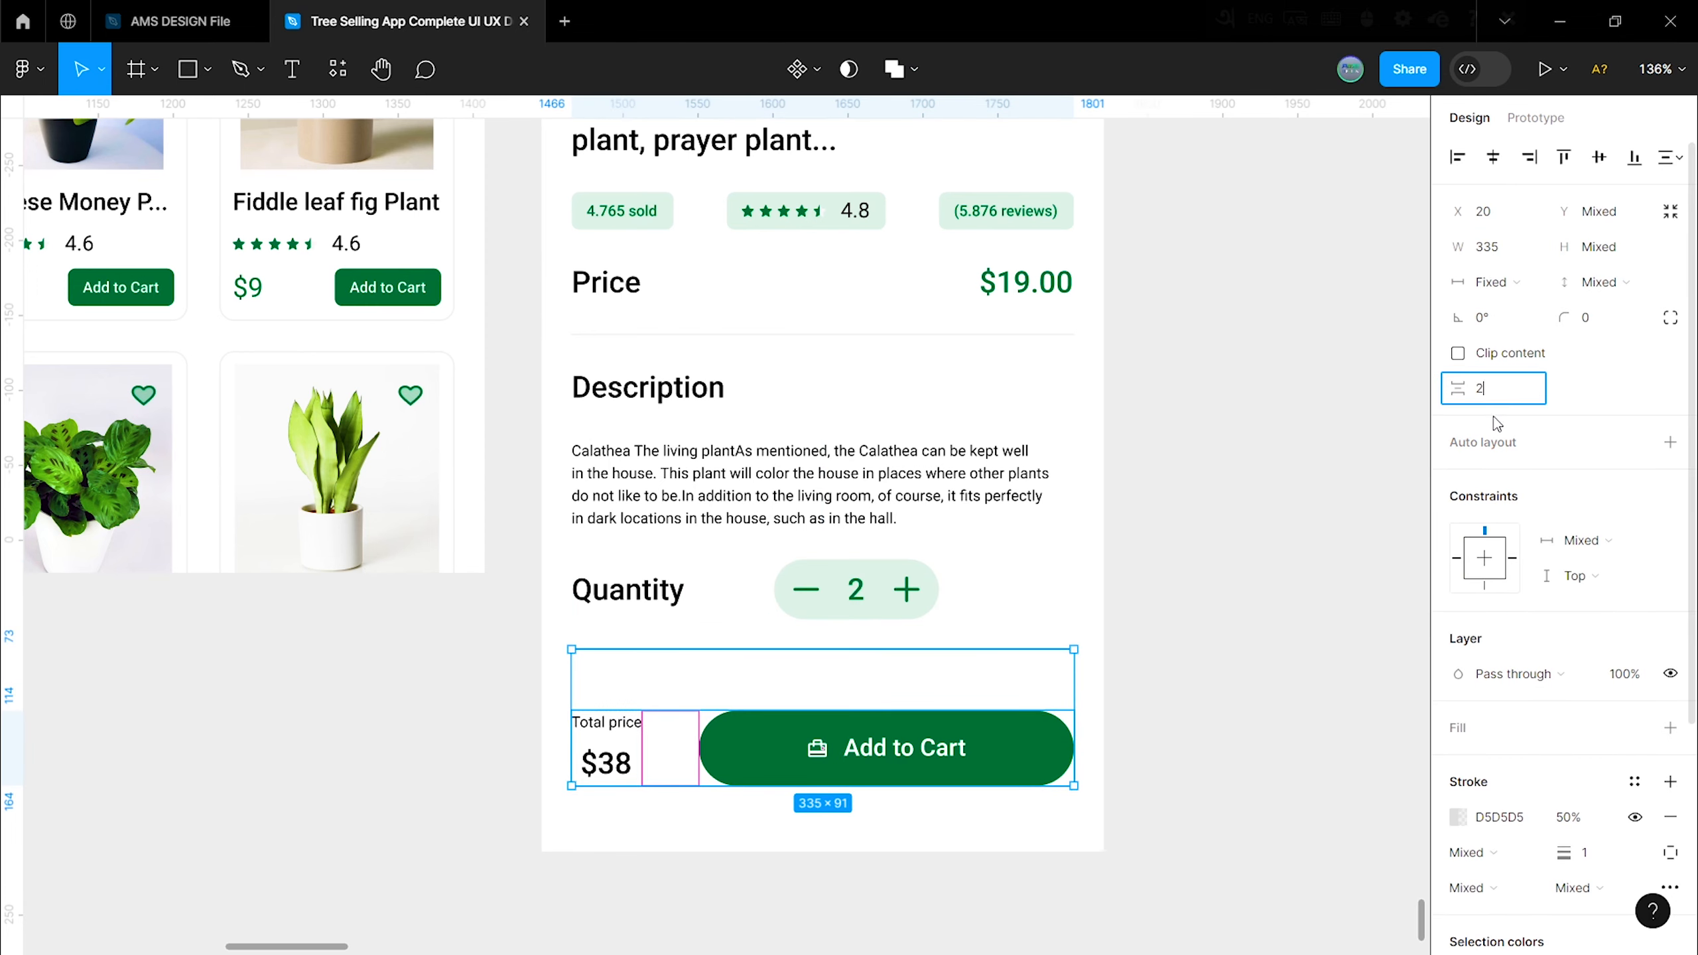
type("0")
key("Return")
left_click(1212, 570)
left_click(647, 707)
left_click(1256, 418)
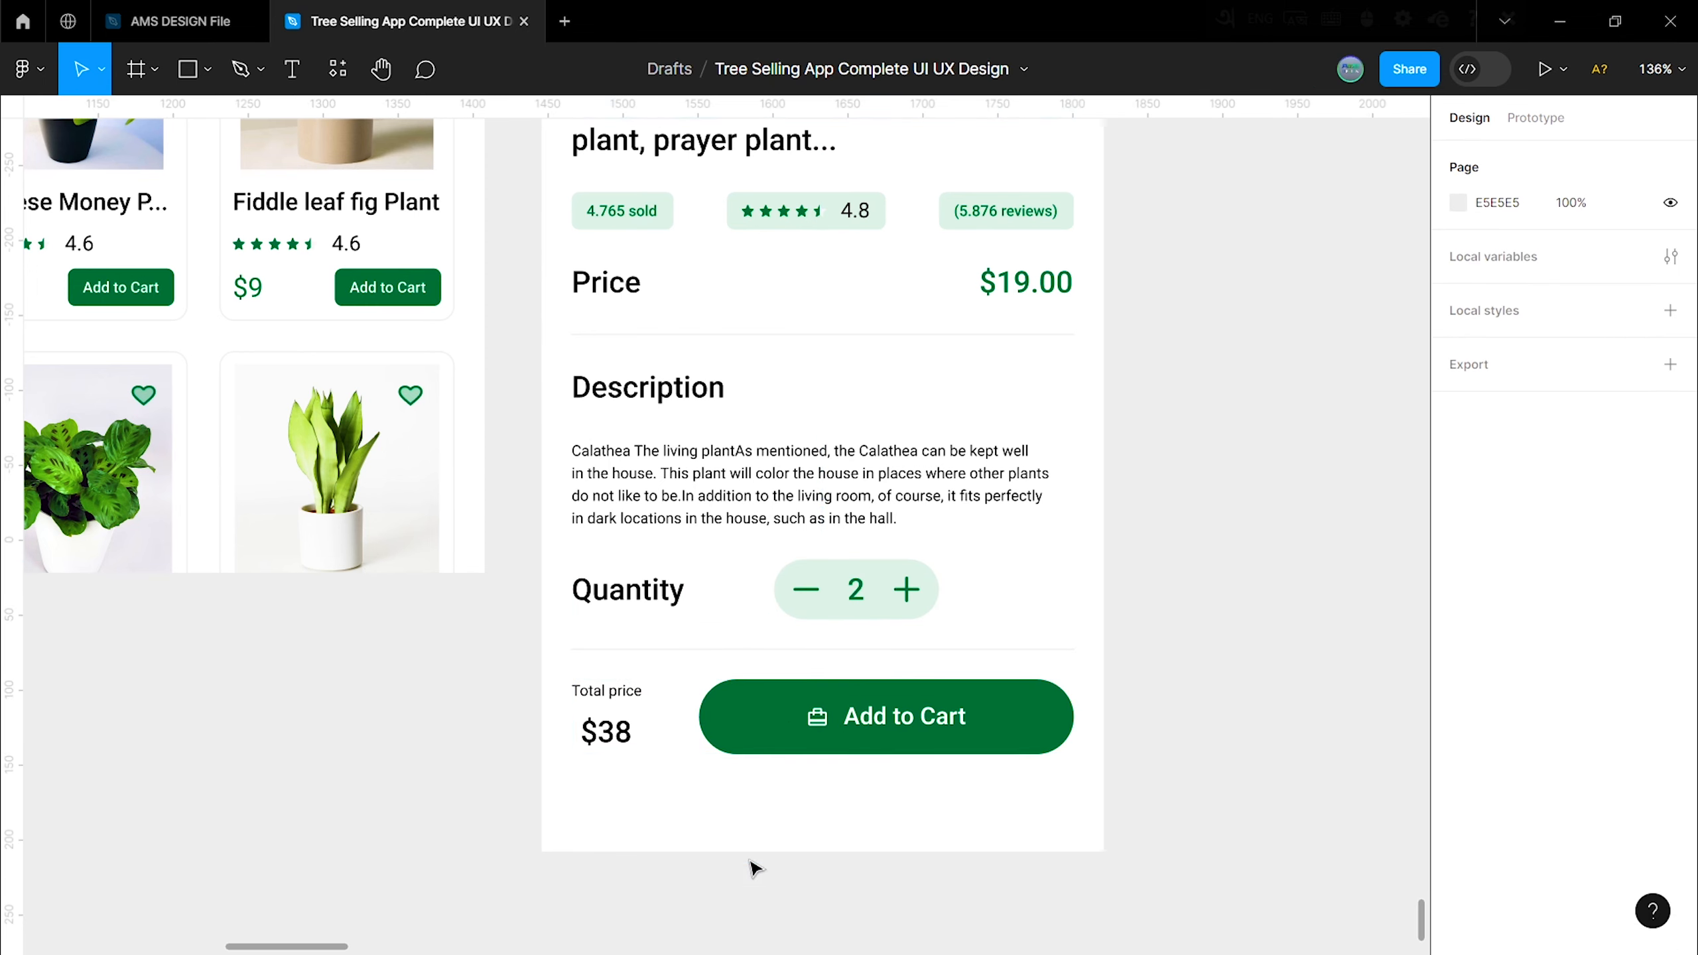
Step: Shorten the plant detail frame to a height of 1013 so it ends just below the Add to Cart button
scroll(751, 863, "up", 8)
scroll(704, 501, "down", 2)
left_click(641, 190)
scroll(676, 335, "down", 3)
left_click_drag(781, 754, 795, 718)
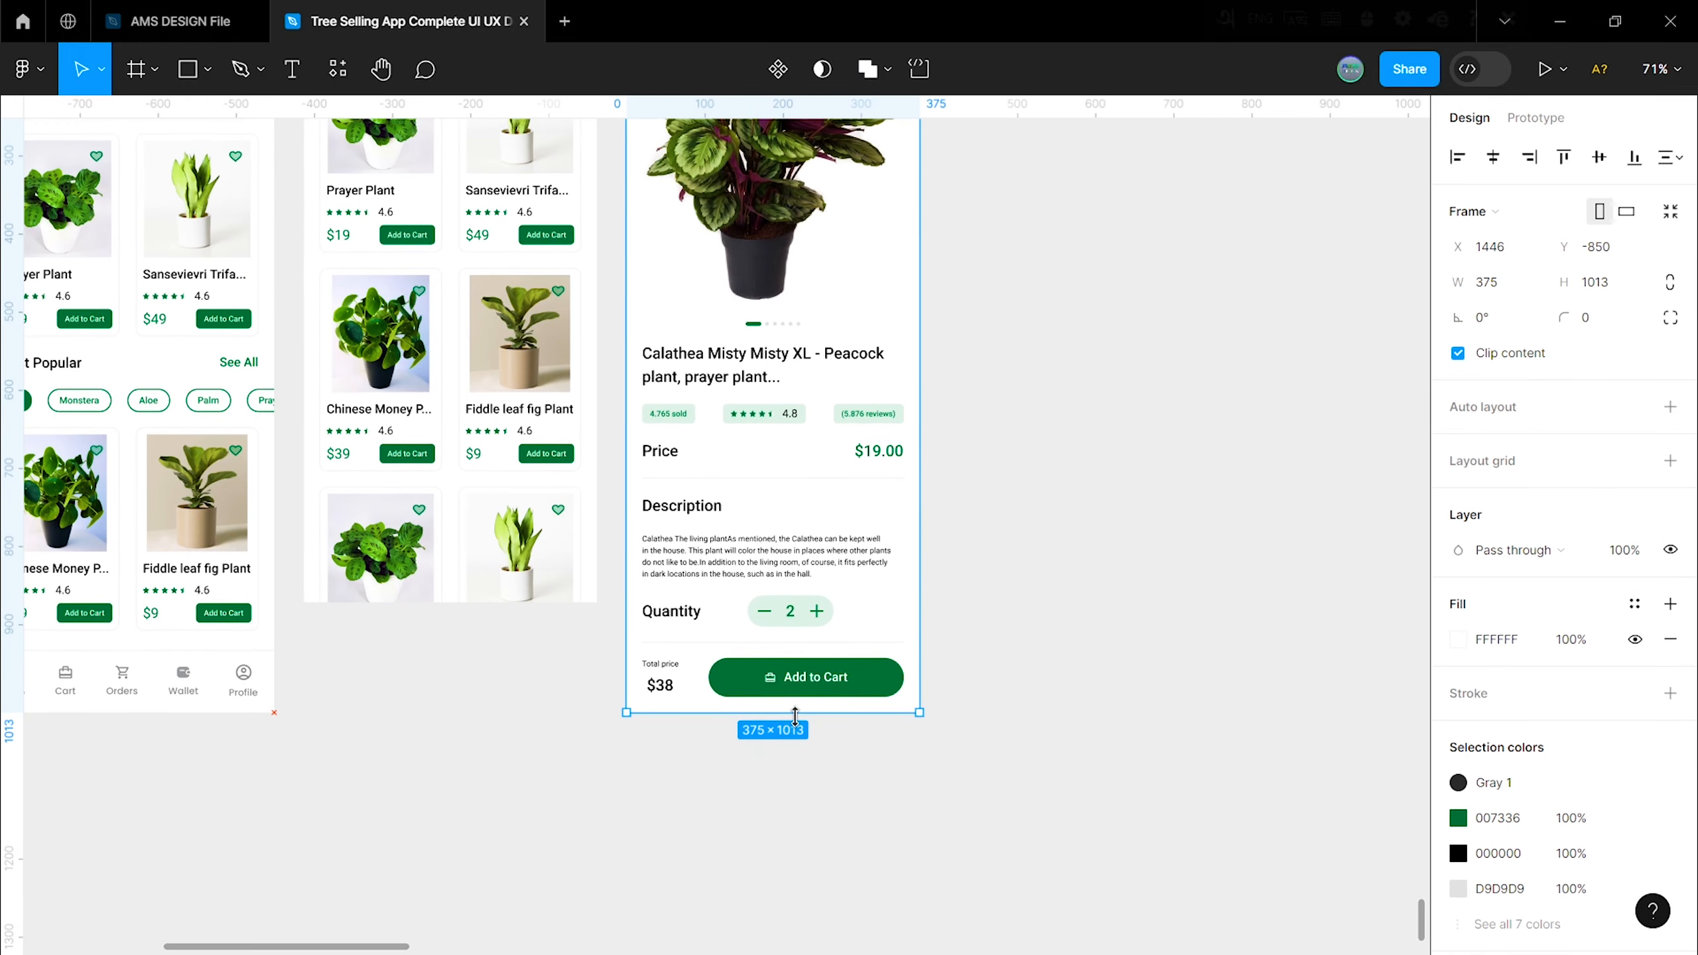
left_click(1031, 679)
Step: Duplicate the wishlist screen with the plant grid and place the copy after the plant detail screen
scroll(1030, 683, "down", 2)
scroll(1027, 709, "up", 3)
scroll(840, 548, "down", 3)
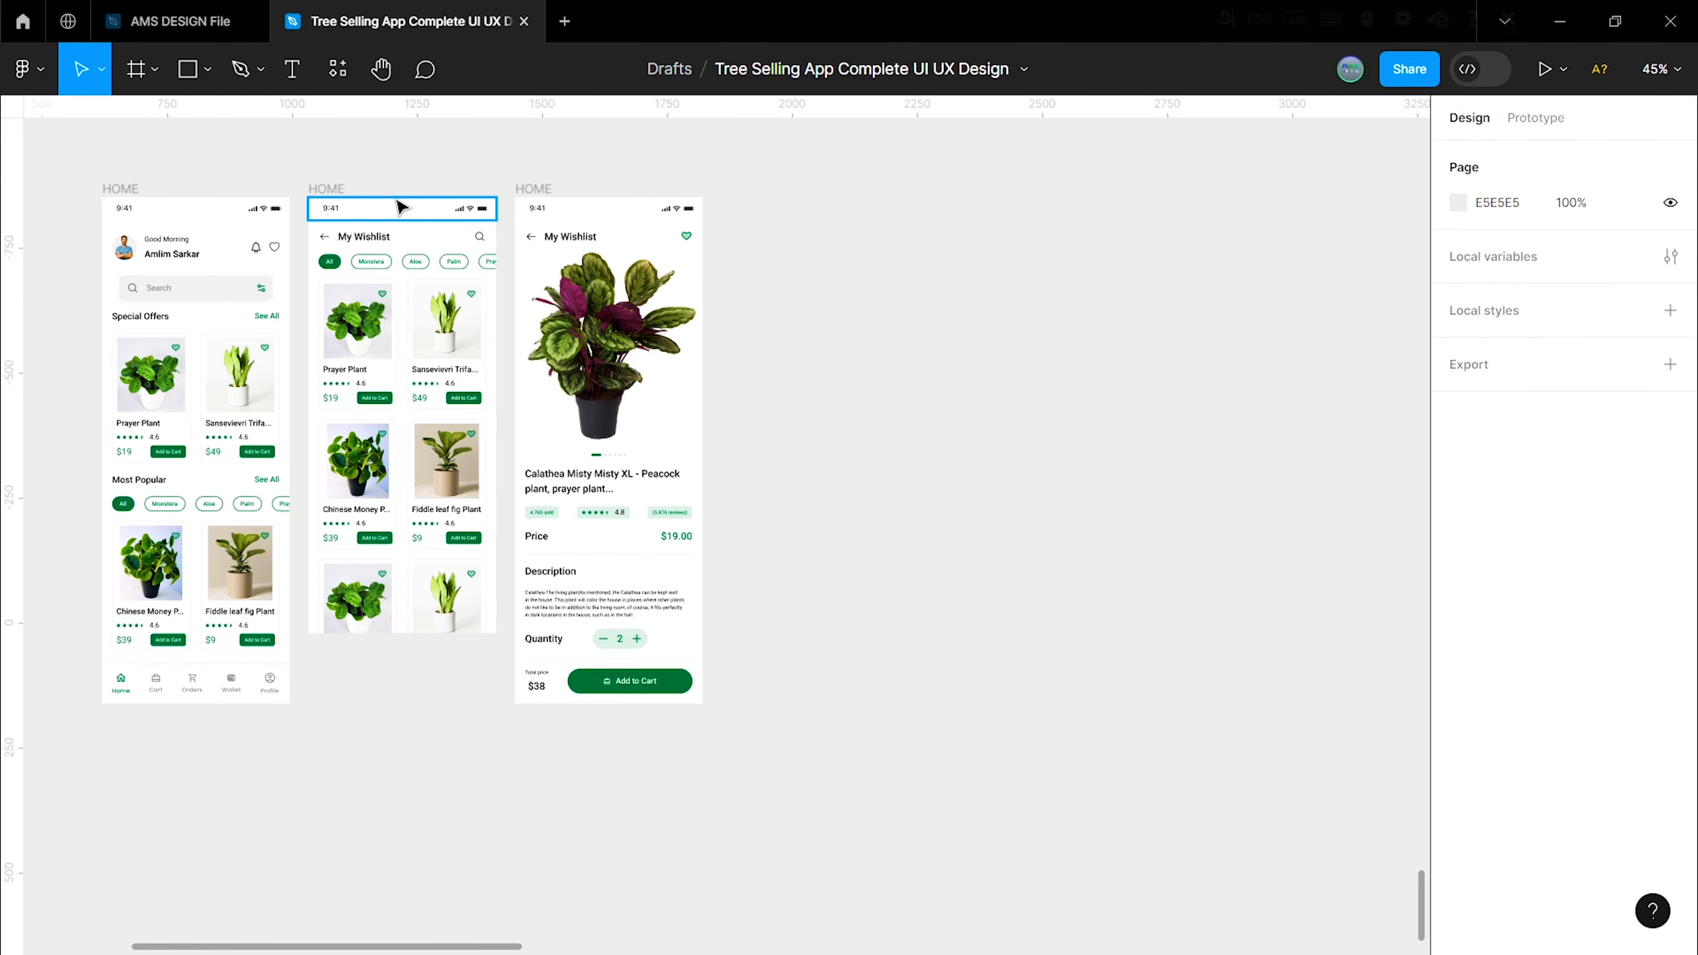
left_click(400, 284)
left_click_drag(400, 284, 826, 310)
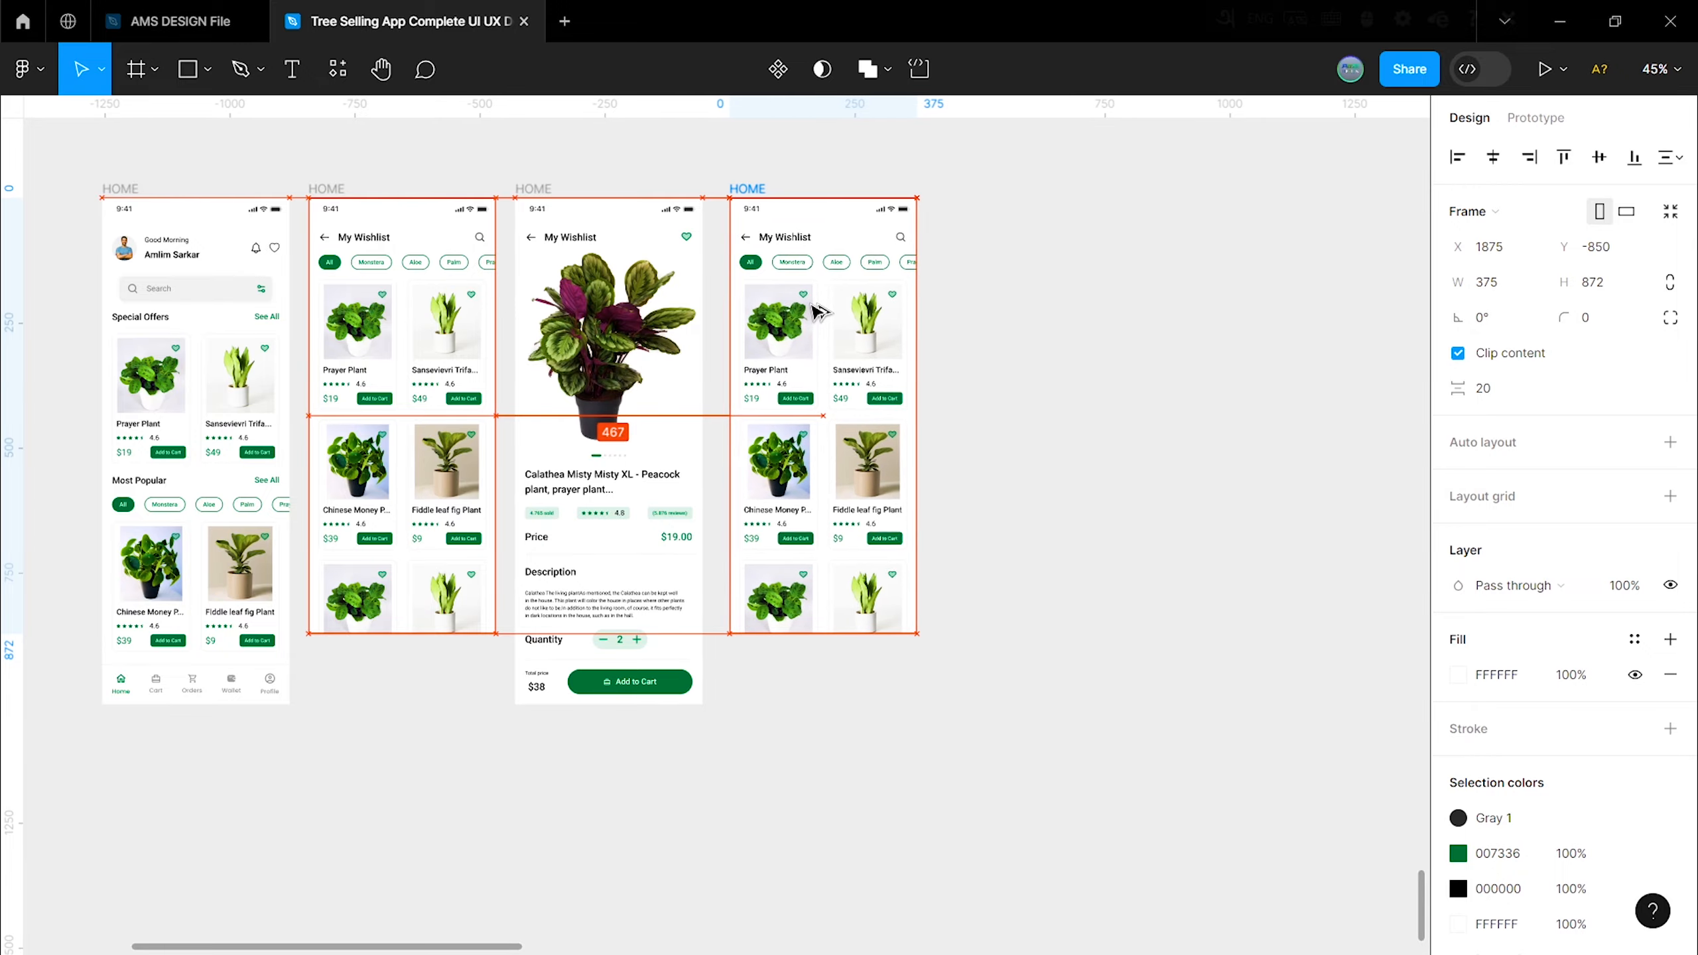
left_click(1194, 330)
Step: Replace the "My Wishlist" header on the duplicated screen with the copied "My Cart" header
scroll(867, 353, "up", 5)
scroll(812, 405, "up", 1)
left_click(811, 331)
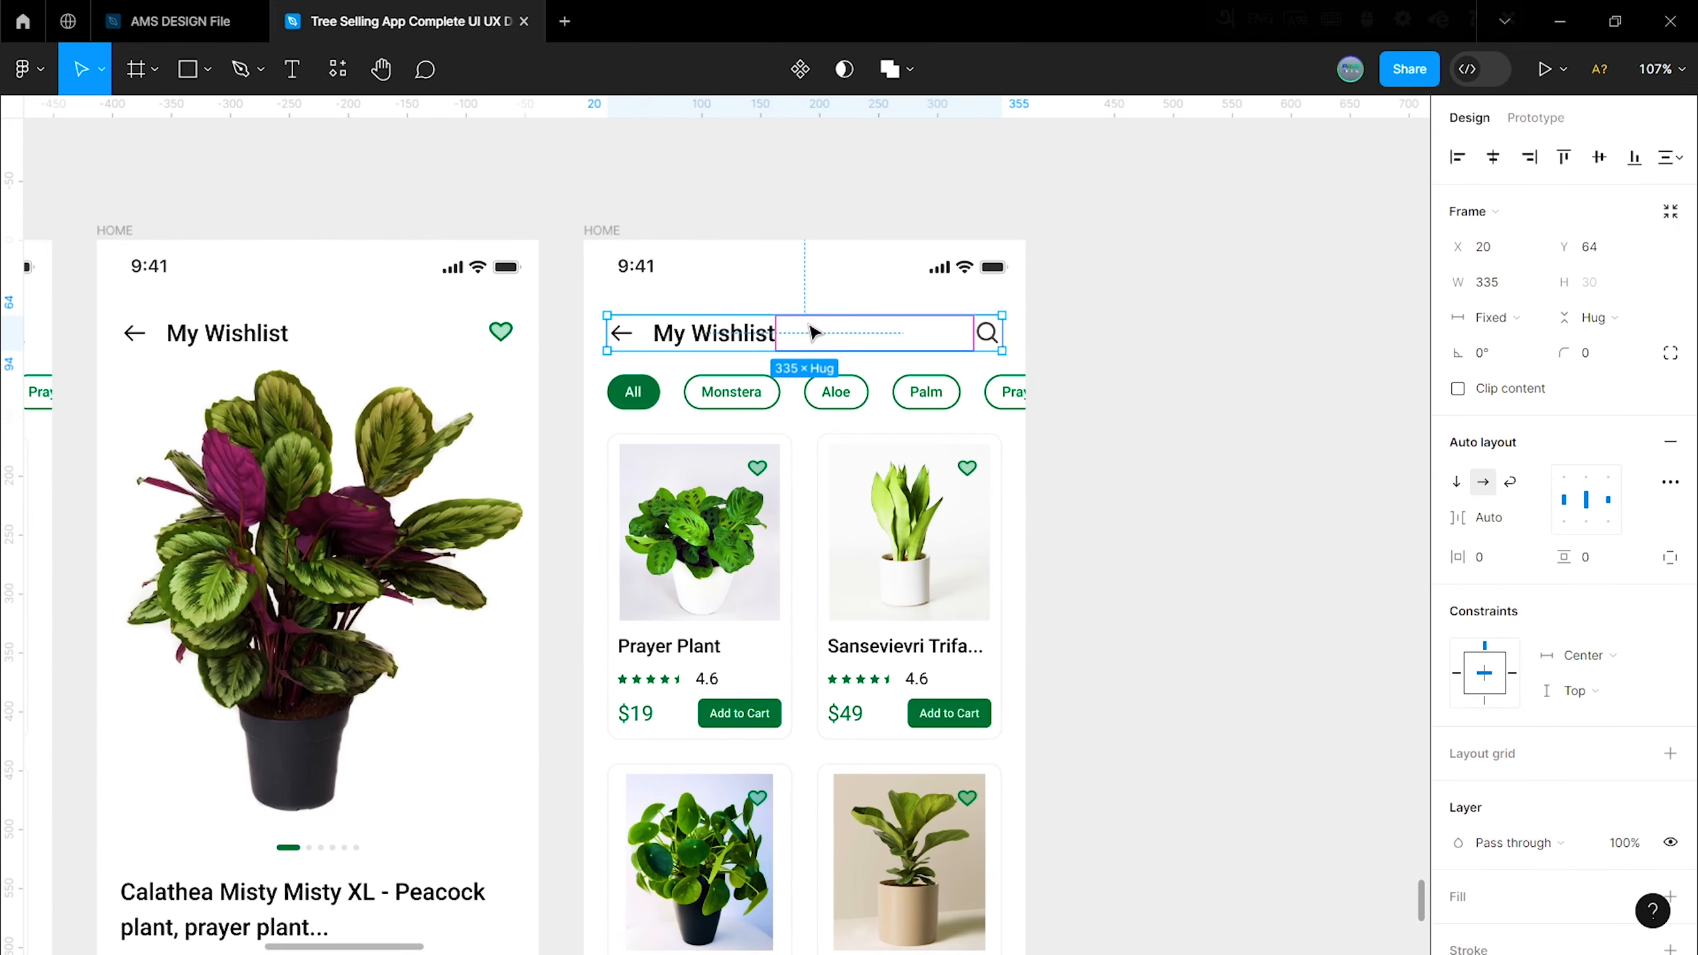
key("Delete")
key("ctrl+v")
left_click(1077, 307)
Step: Delete the category chips and all plant card rows from the My Cart screen
scroll(927, 315, "down", 4)
left_click(882, 402)
key("Delete")
left_click(882, 354)
key("Delete")
left_click(890, 650)
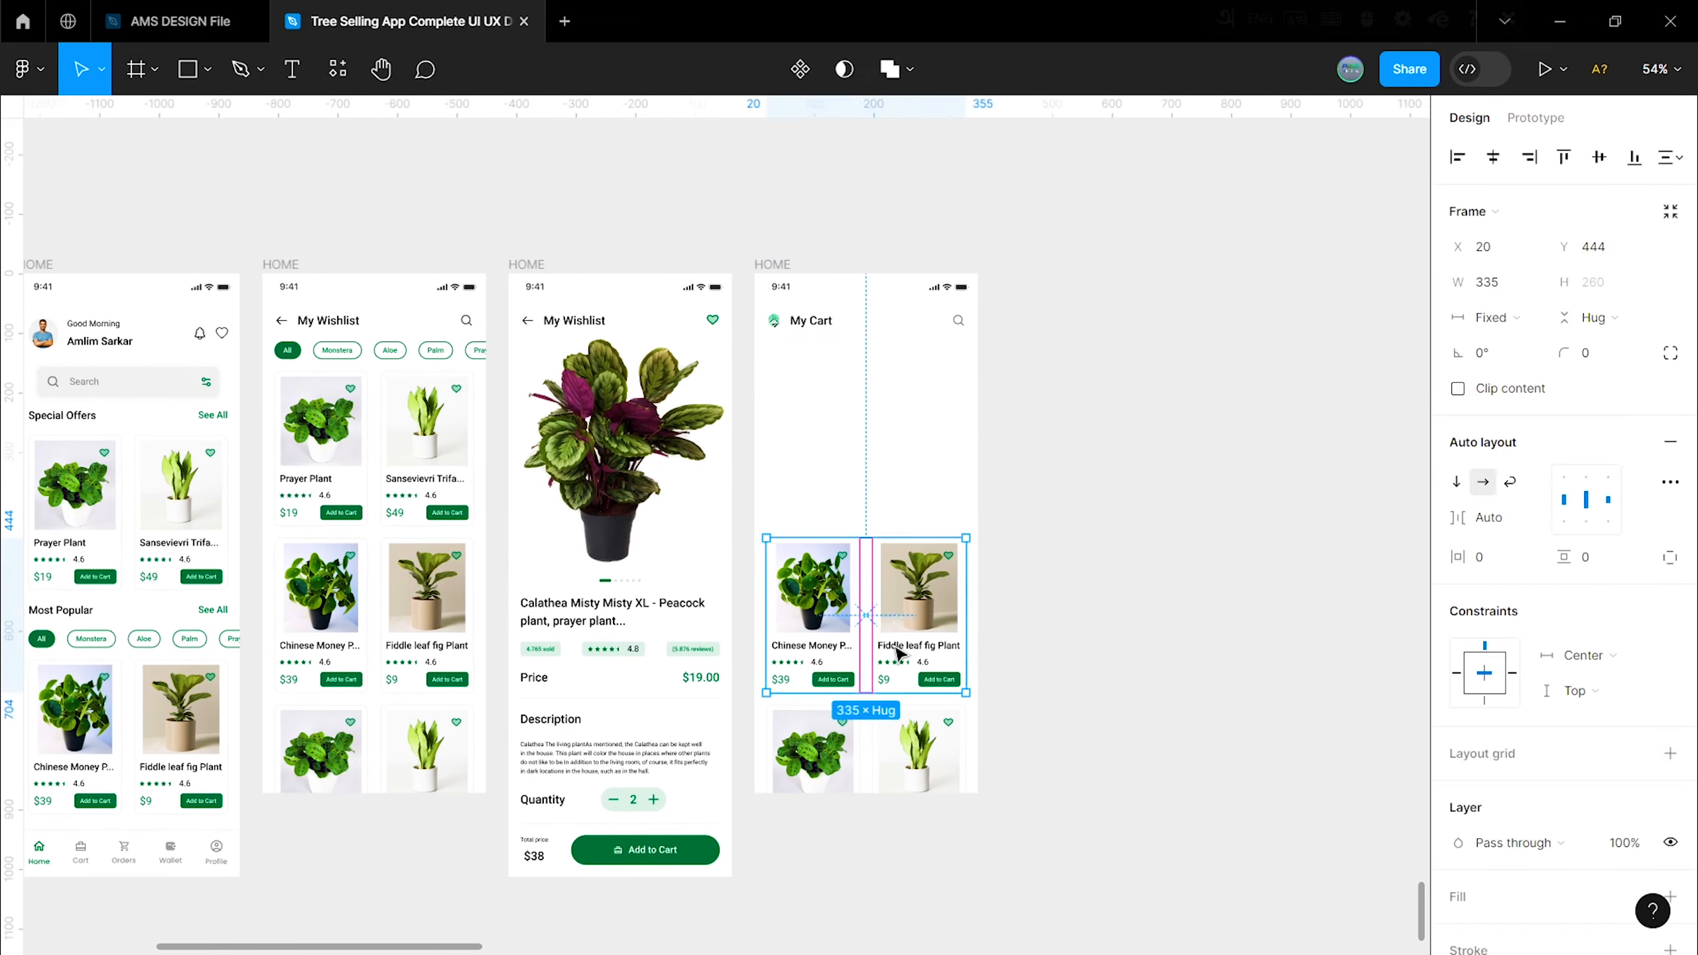
key("Delete")
left_click(890, 717)
key("Delete")
Step: Paste the cactus image below the My Cart header and place the pasted Cactus Plant name, price and stepper block beside it
scroll(868, 391, "up", 4)
key("ctrl+v")
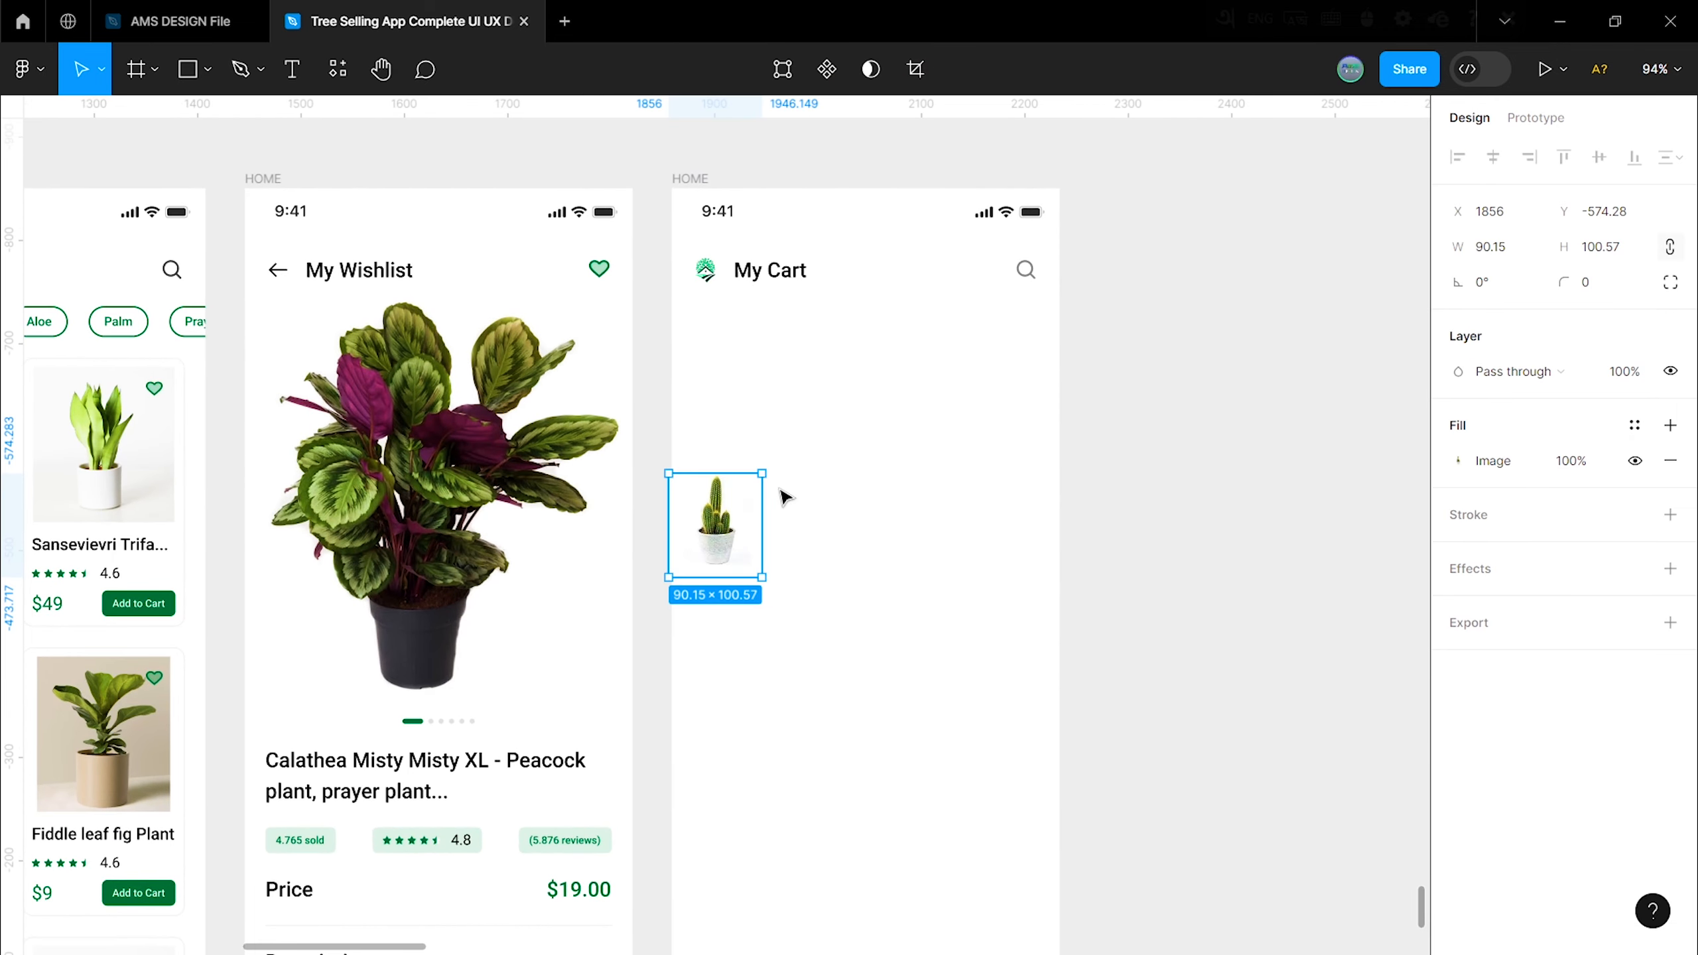
left_click_drag(676, 498, 757, 398)
left_click_drag(756, 398, 720, 386)
key("ctrl+v")
left_click_drag(717, 513, 849, 405)
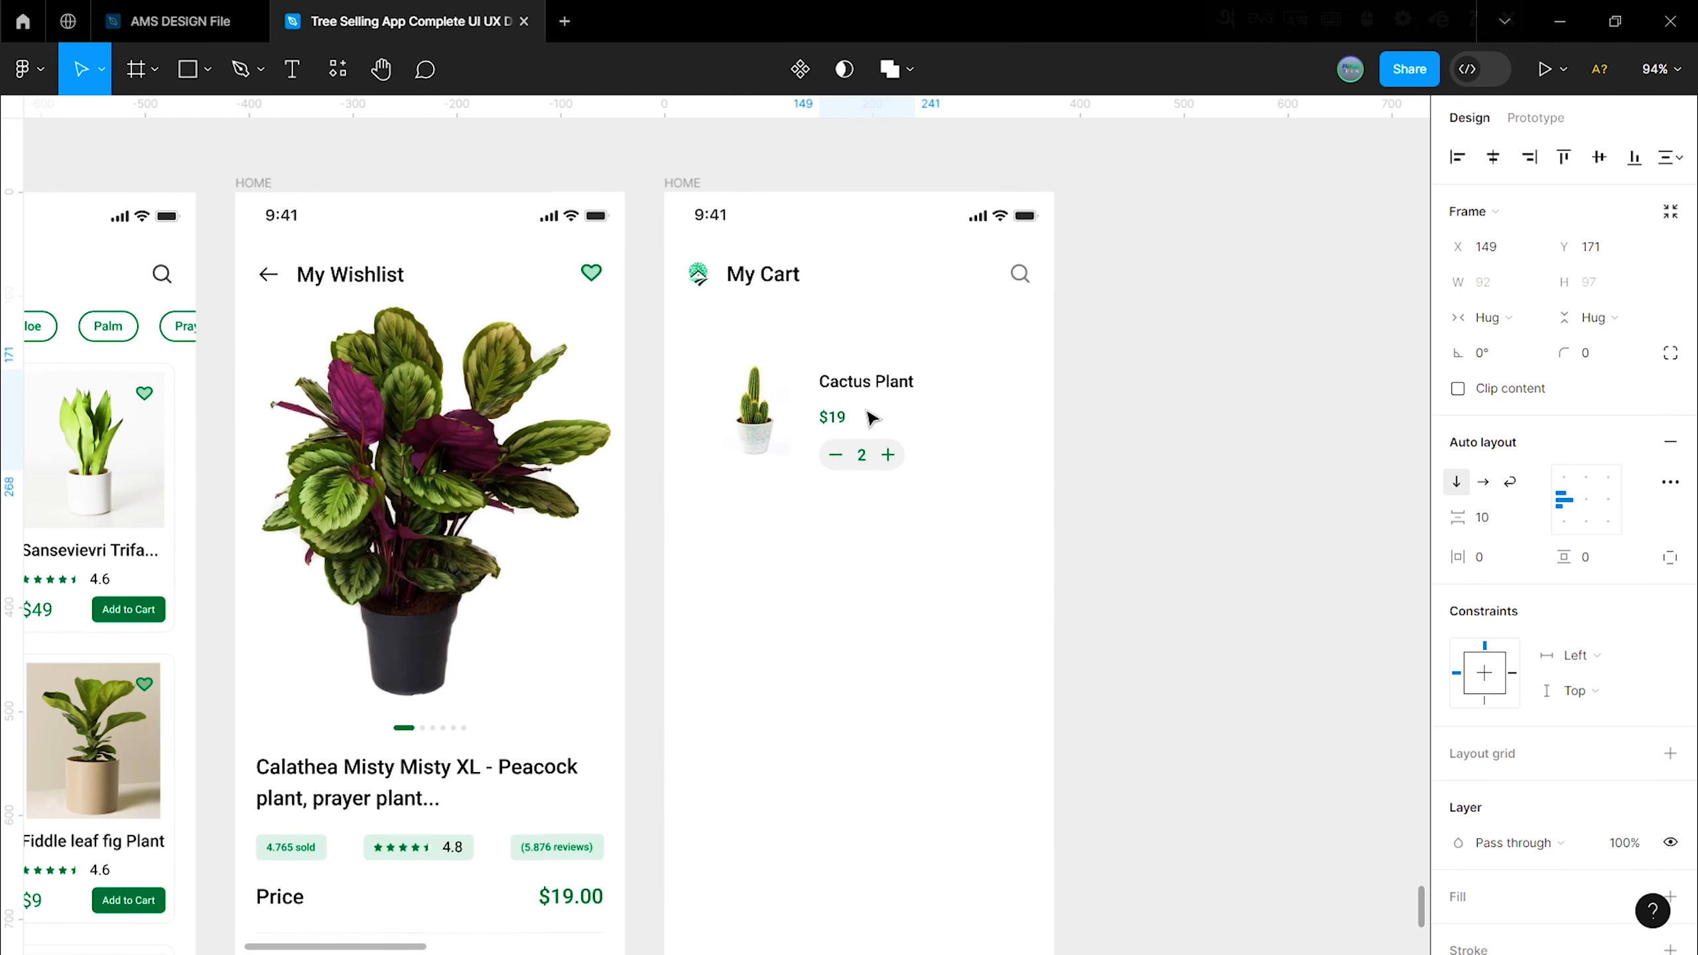
left_click(905, 439)
Step: Paste the trash icon and place it after the Cactus Plant details, near the screen's edge
scroll(911, 449, "down", 1)
key("ctrl+v")
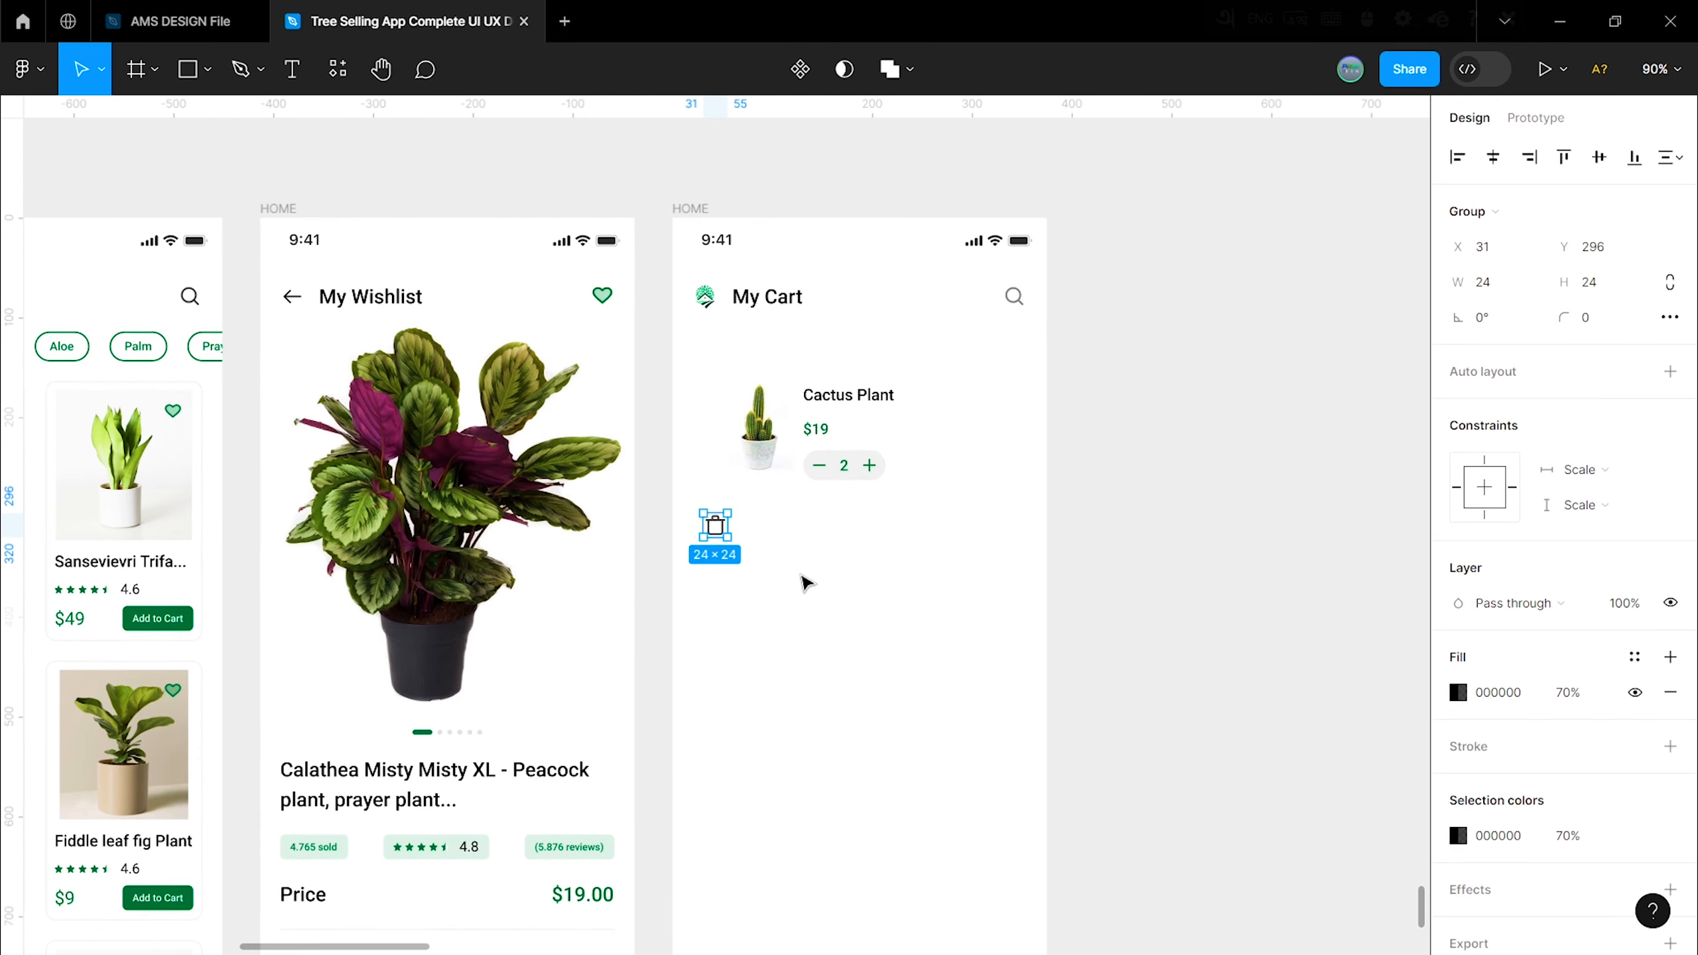
left_click(803, 580)
left_click_drag(714, 523, 965, 407)
left_click(879, 514)
Step: Wrap the cactus image and its details in an auto layout and align it with the start of the header
left_click(773, 419)
left_click(849, 401, "shift")
right_click(759, 428)
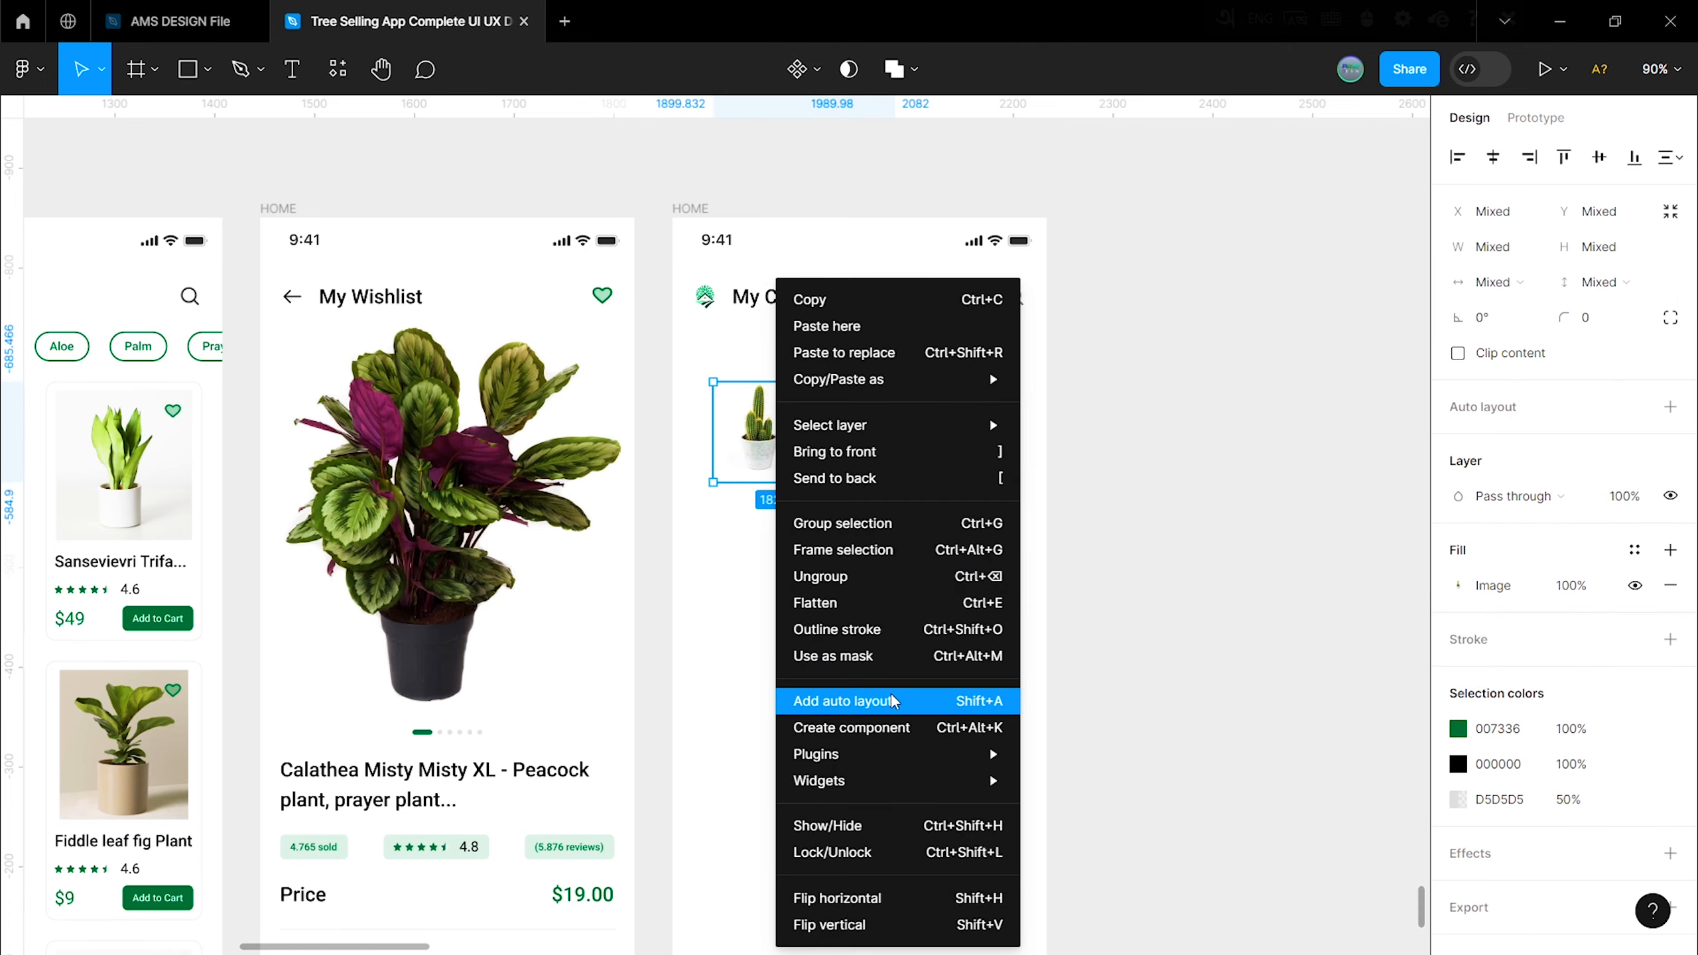
left_click(823, 698)
mouse_move(753, 373)
left_mouse_down()
mouse_move(1205, 510)
mouse_move(720, 370)
left_mouse_up()
left_click(964, 408)
left_click_drag(843, 434, 827, 422)
Step: Set the cactus auto layout's spacing to 15 and center its contents
left_click(842, 456)
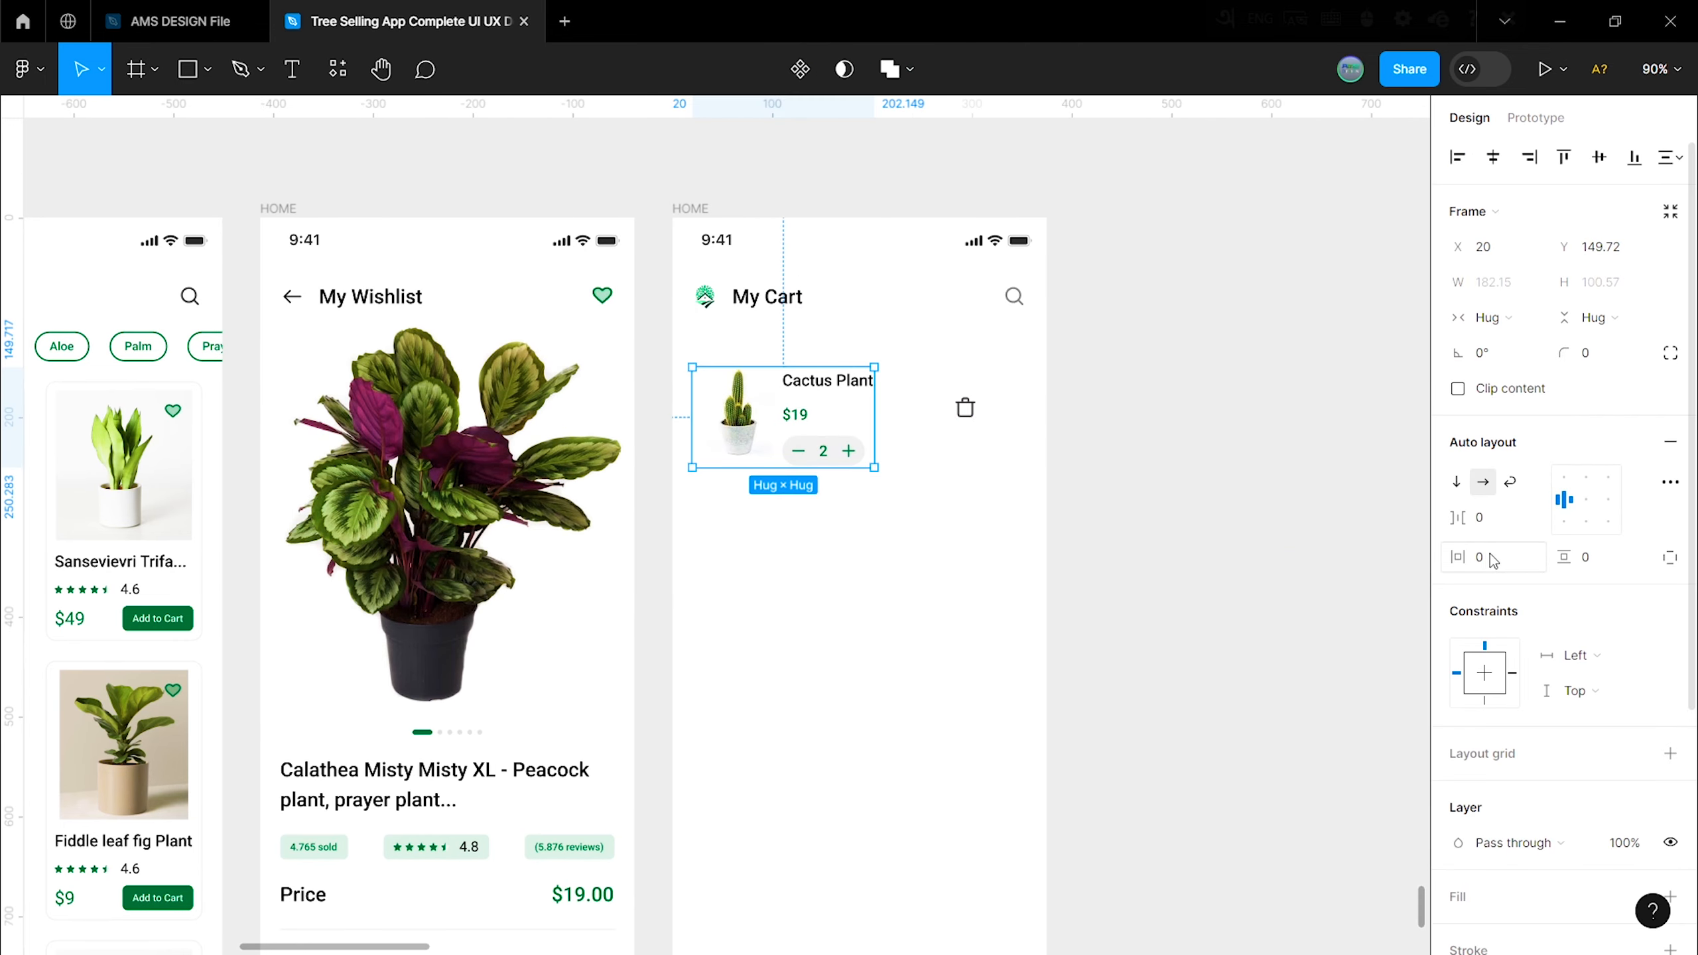
type("15")
key("Return")
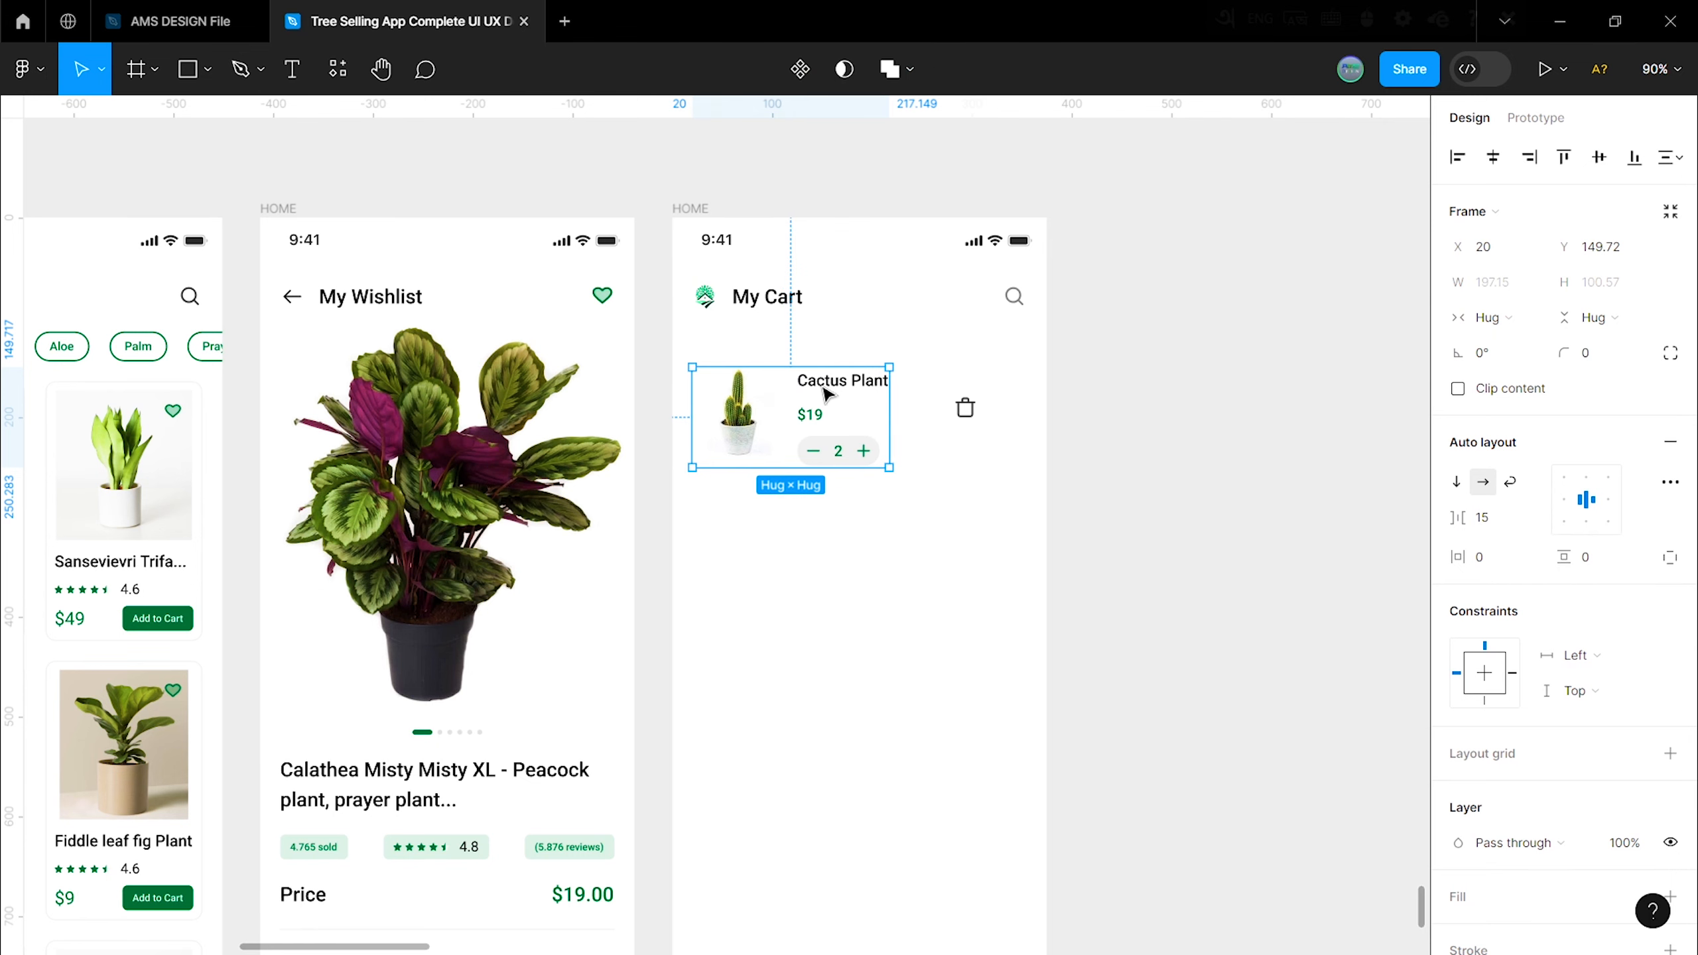
Step: Wrap the cactus block and trash icon in an auto layout with horizontal and vertical padding of 10
left_click(965, 407, "shift")
right_click(965, 407)
left_click(936, 702)
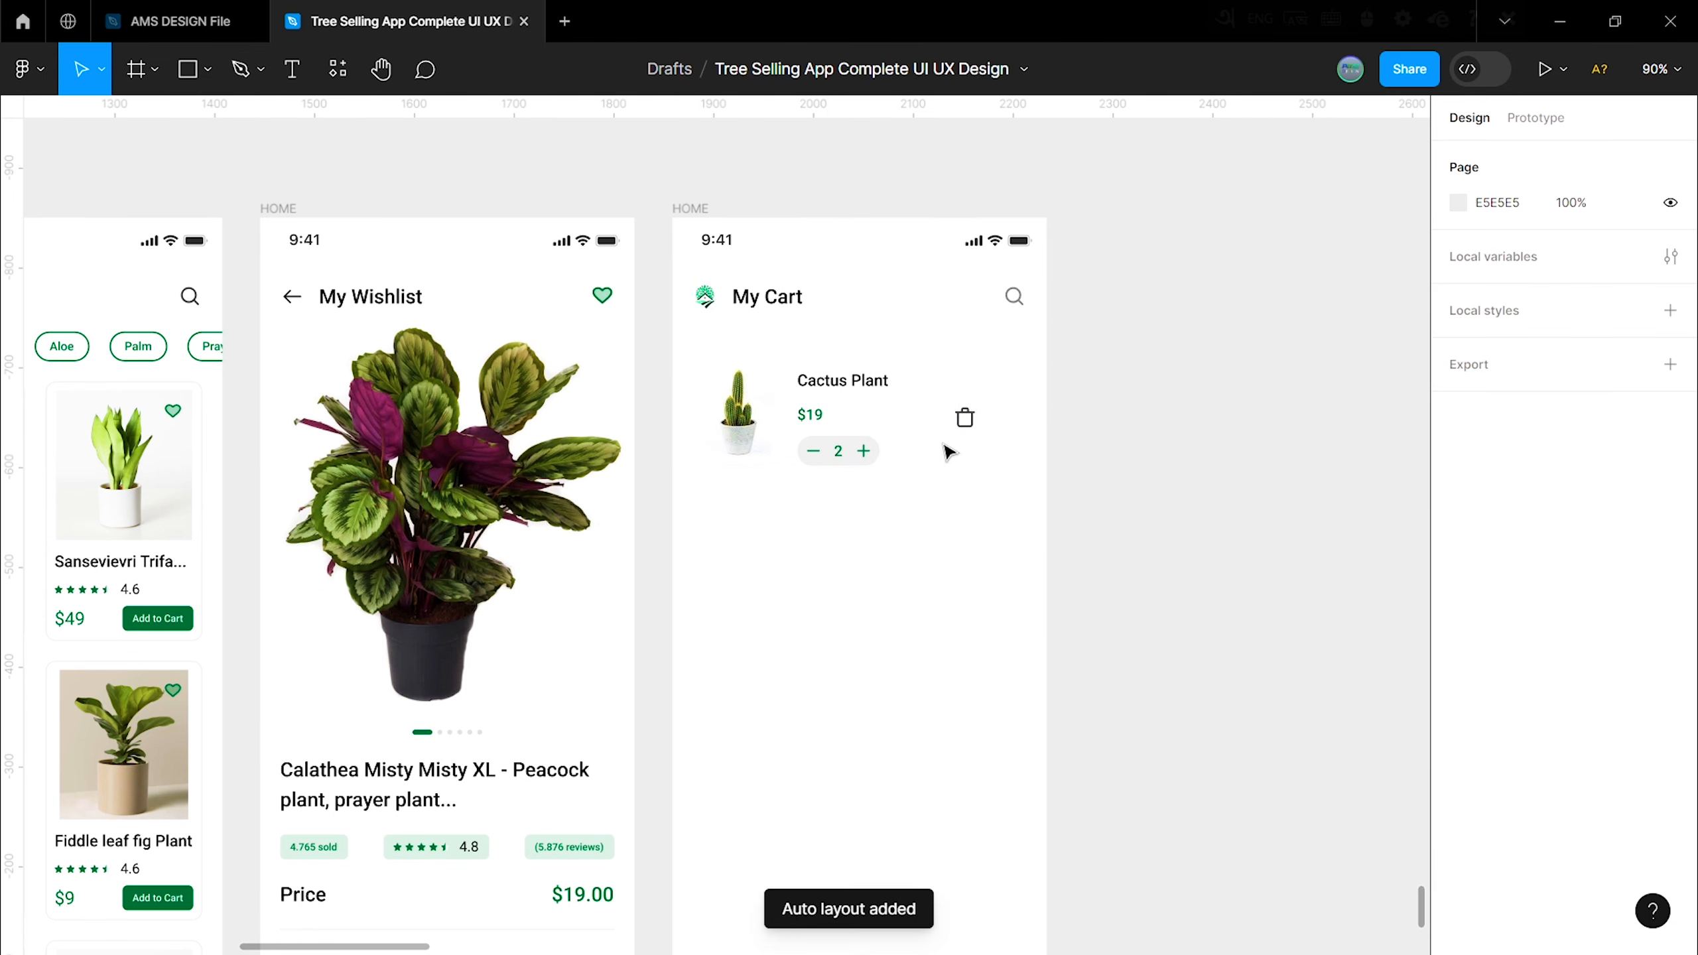
key("Tab")
type("10")
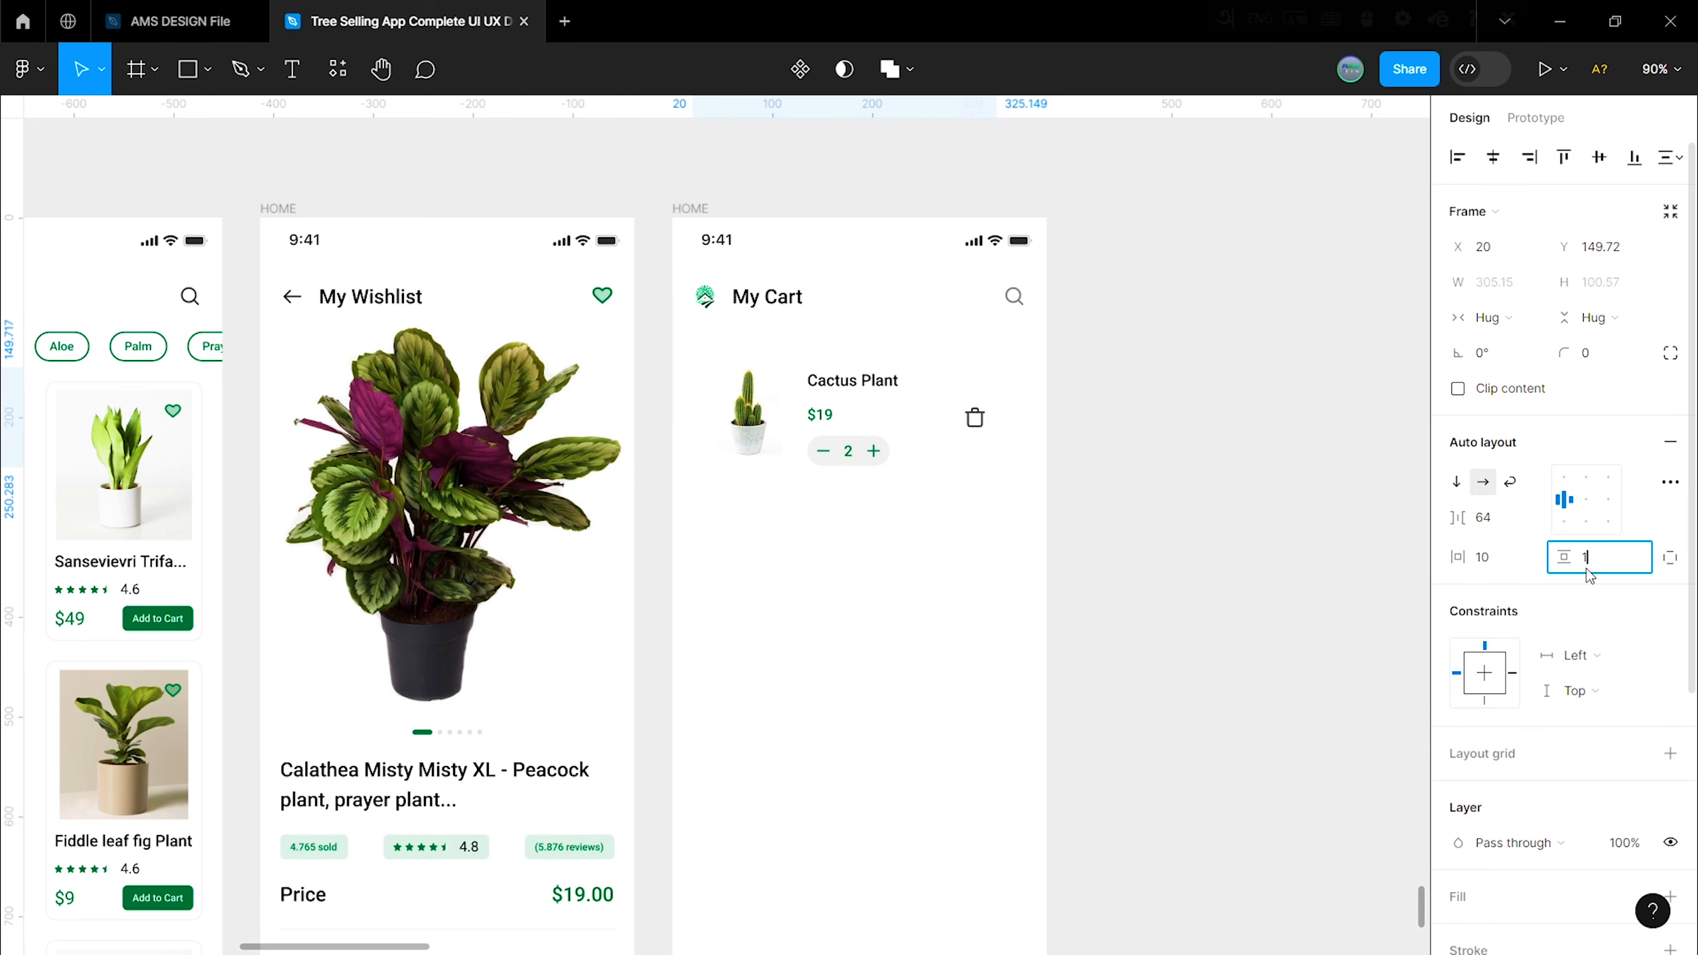
key("Return")
Step: Resize the cactus card to 335 by 130 and set its item spacing to Auto
type("13")
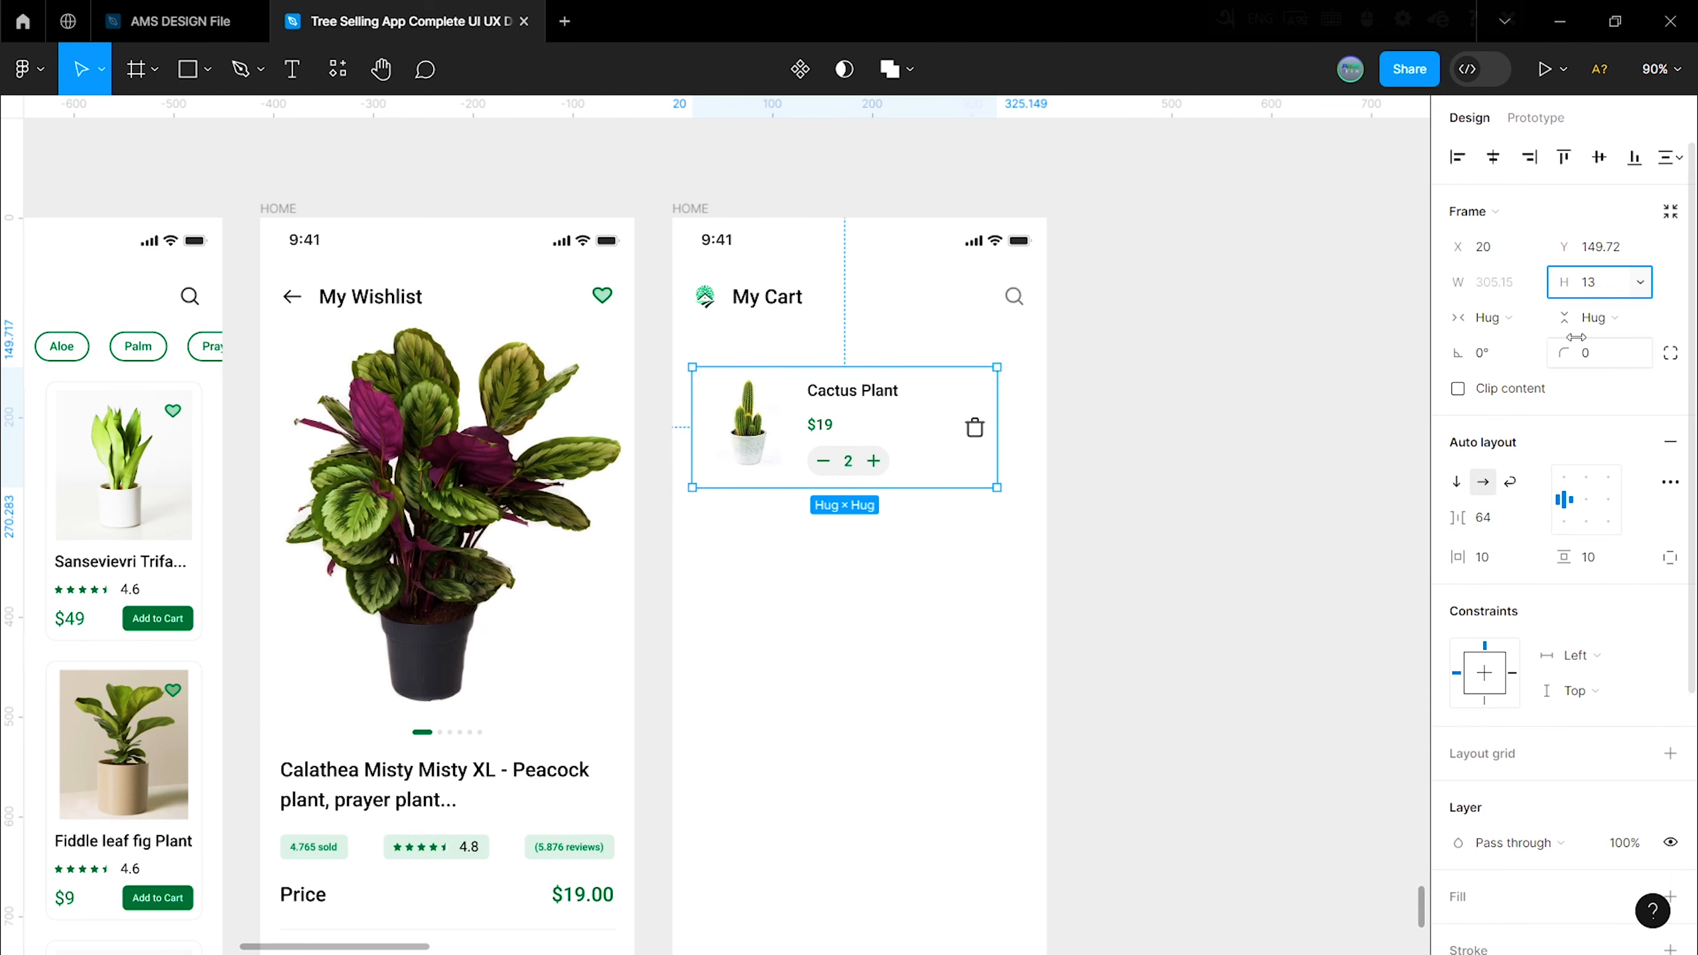
type("0")
key("Return")
left_click(1513, 282)
key("Return")
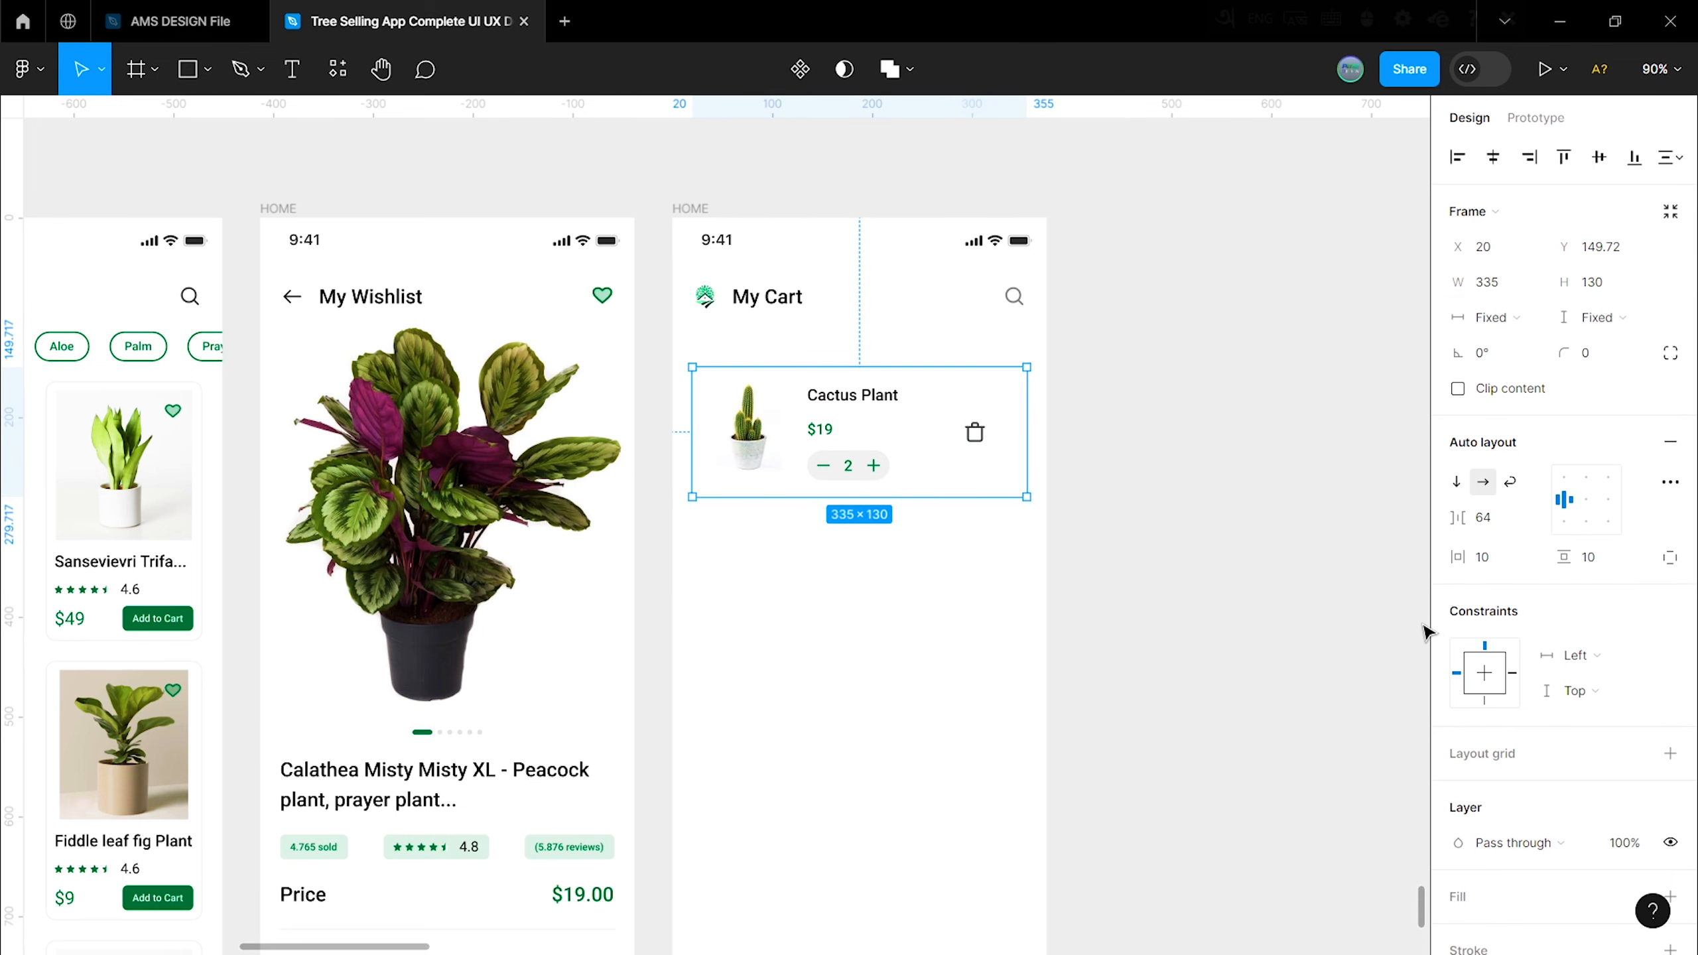
left_click(1498, 517)
left_click(1492, 544)
Step: Add a D5D5D5 stroke with reduced opacity to the cactus card and set its corner radius to 10
scroll(1674, 734, "down", 3)
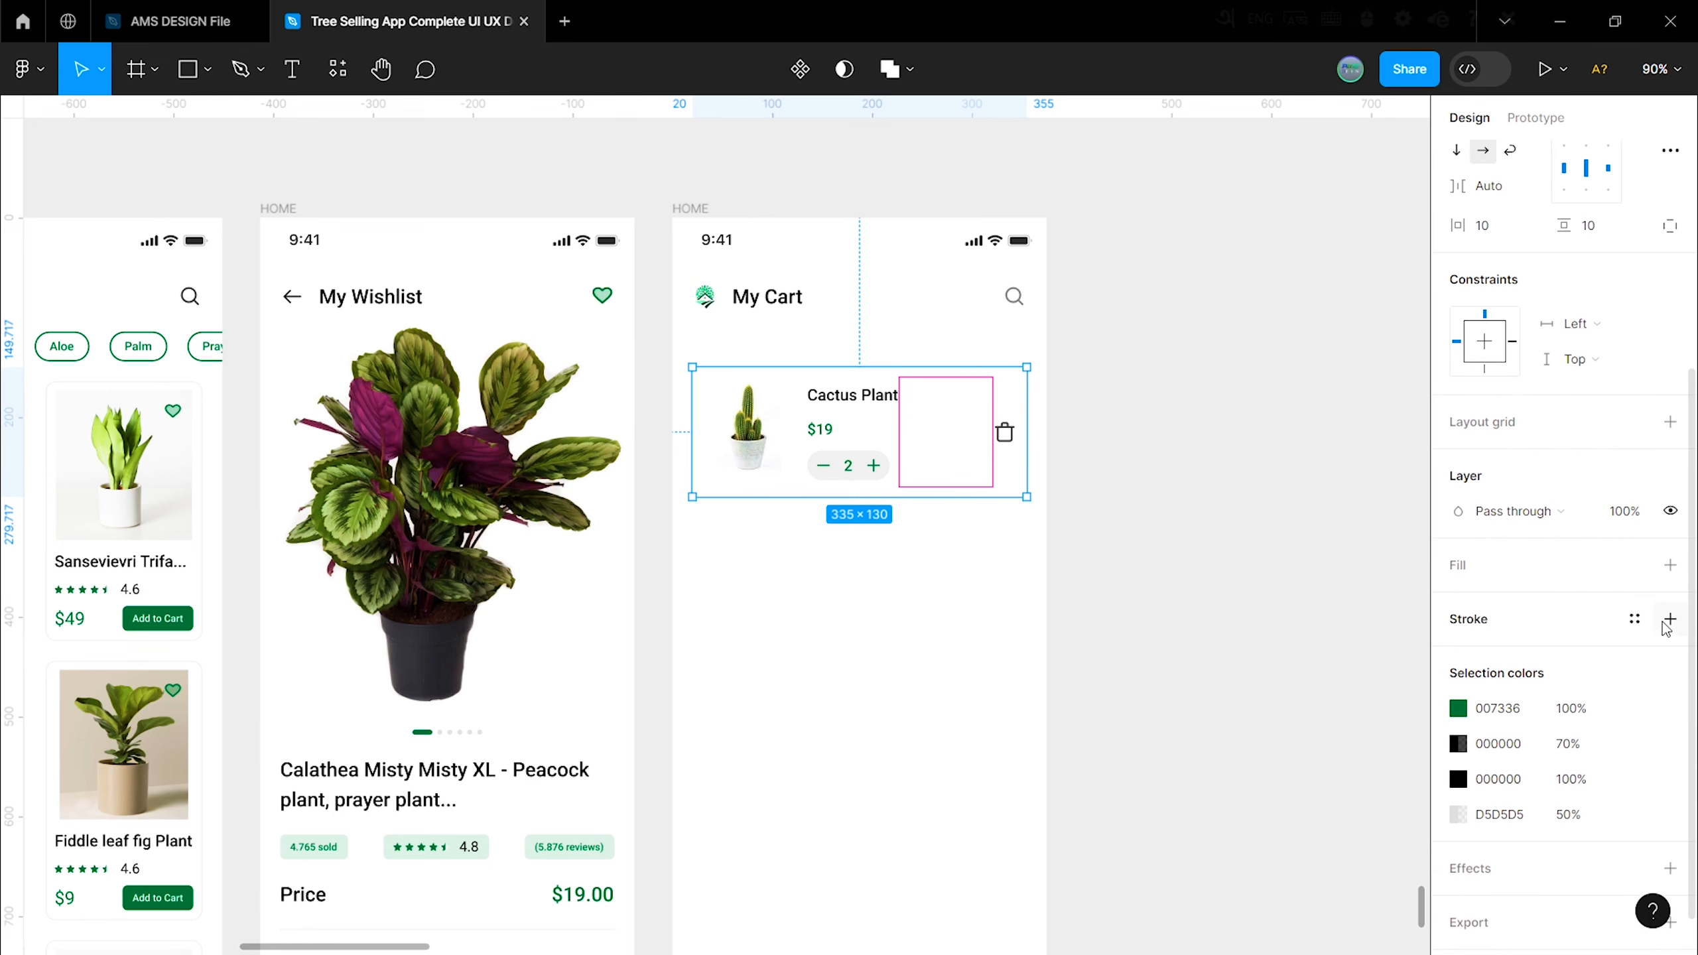
left_click(1670, 618)
left_click(1496, 654)
left_click(1585, 669)
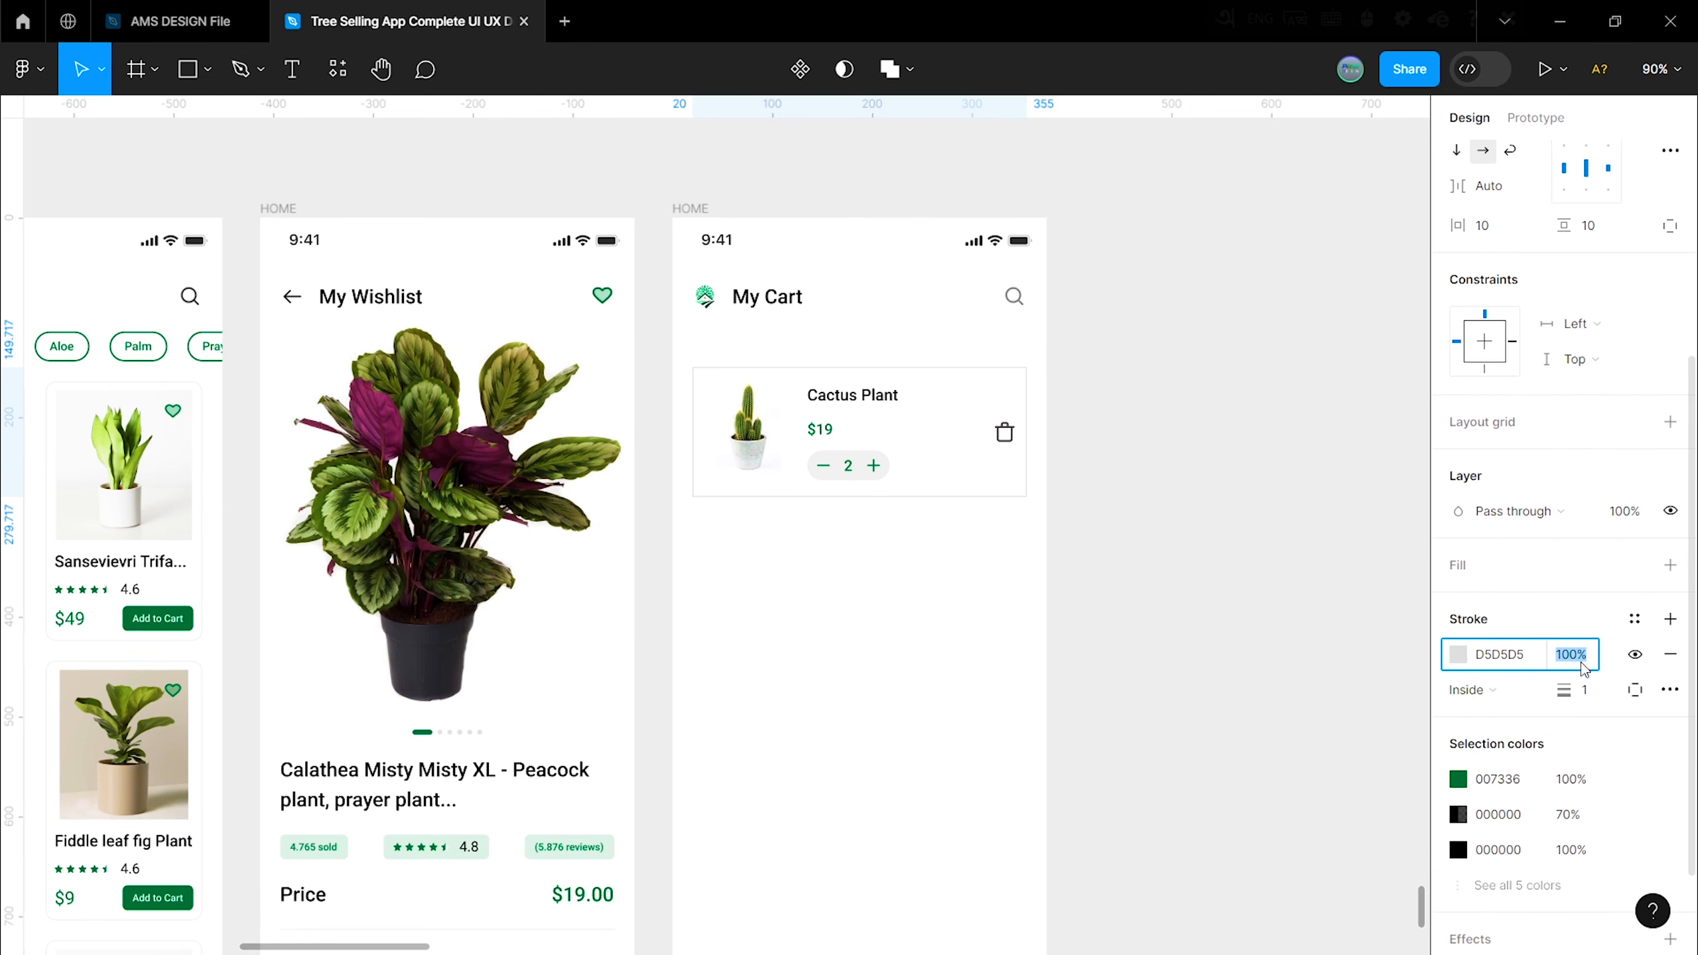
scroll(1605, 603, "up", 4)
left_click(1593, 361)
type("10")
left_click(1262, 488)
Step: Center the cactus card horizontally and tighten the vertical gap between it and the My Cart header
left_click(889, 469)
scroll(815, 652, "up", 1)
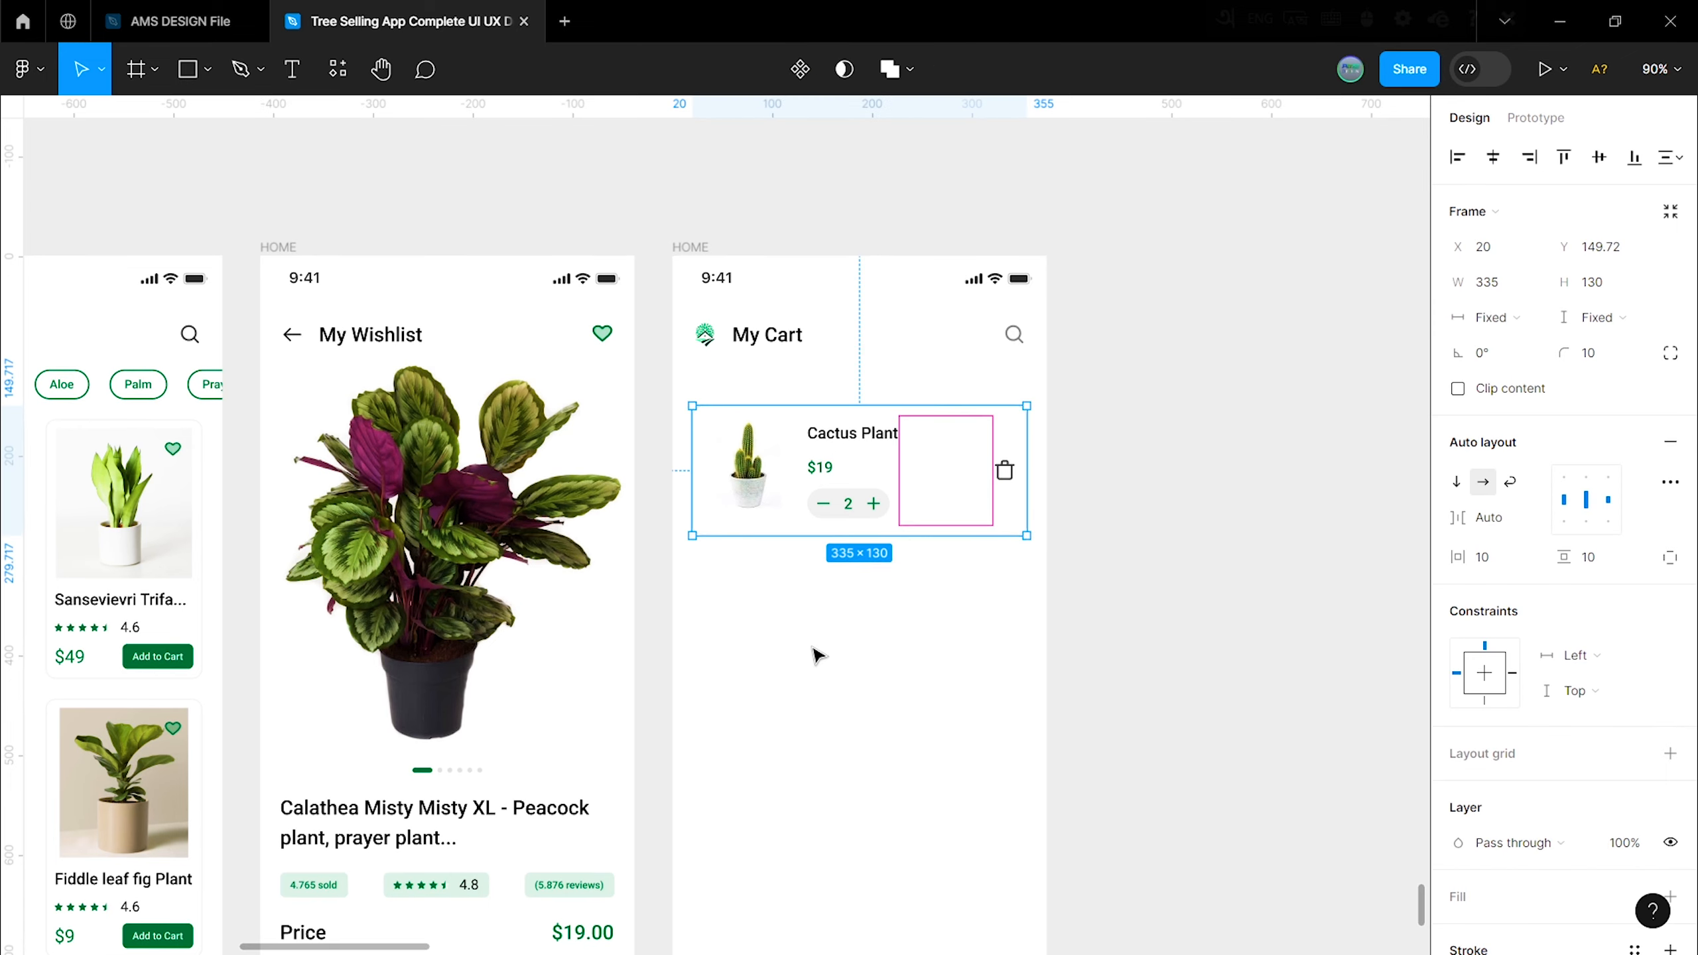
left_click(1502, 161)
left_click(893, 365, "shift")
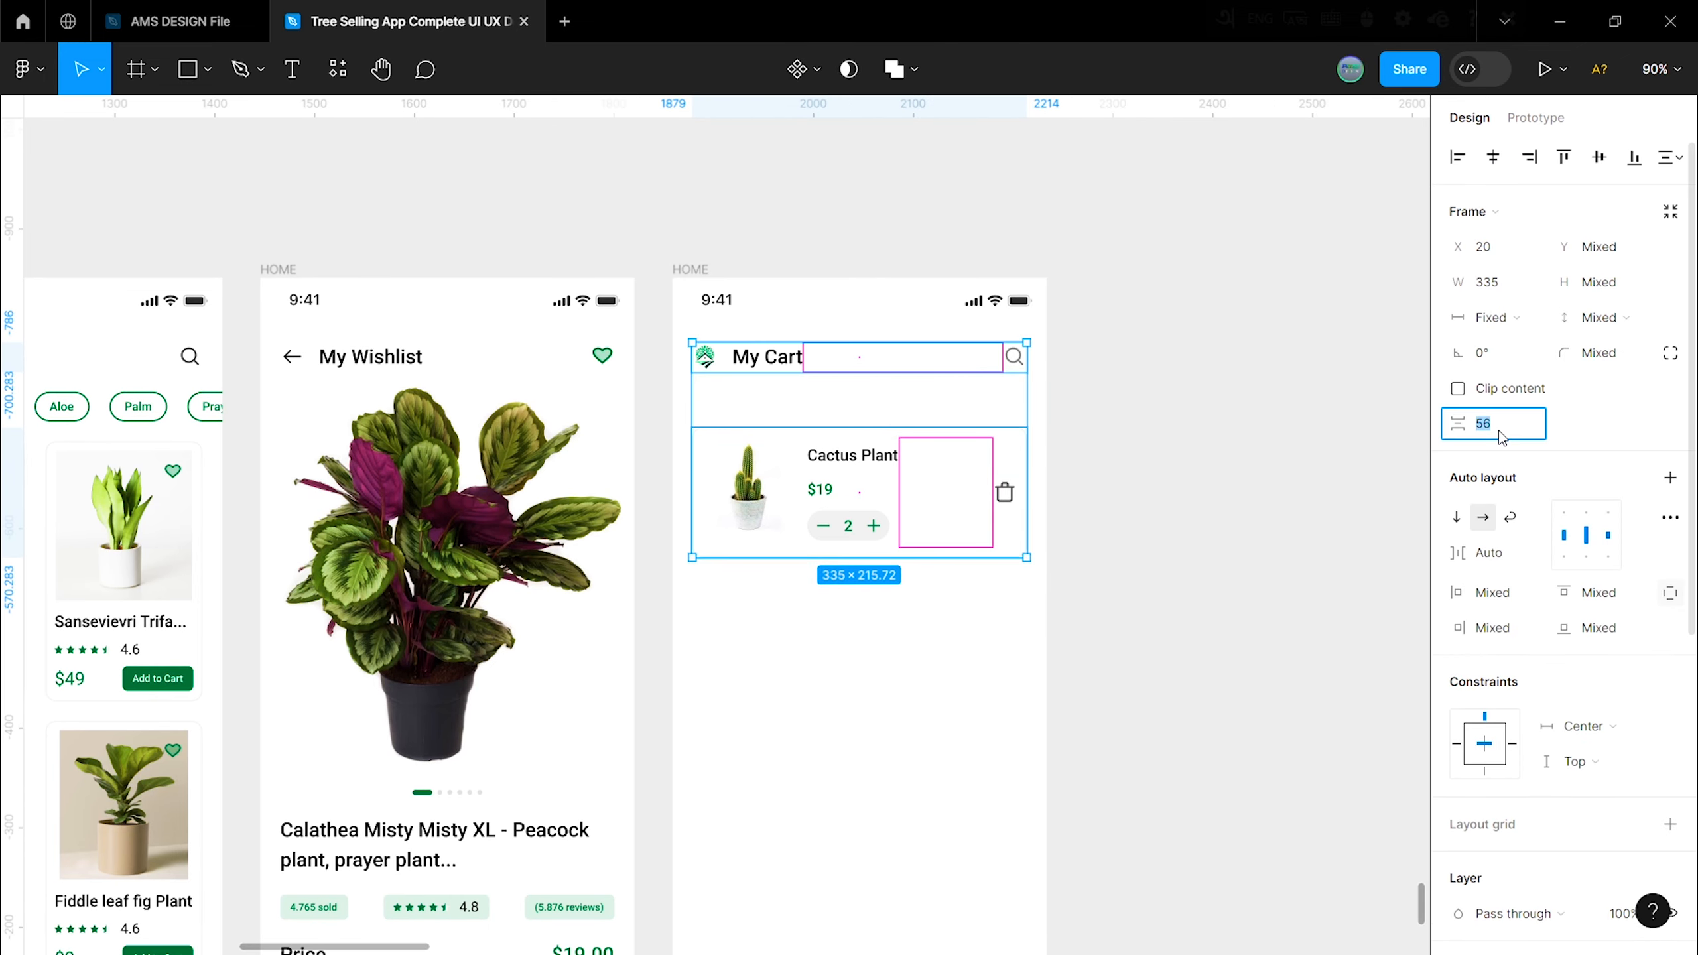
left_click(887, 573)
Step: Duplicate the cactus card down the My Cart screen to form four evenly spaced cards
scroll(887, 573, "down", 1)
left_click(857, 429)
left_click_drag(857, 429, 841, 606)
left_click(1027, 584)
scroll(857, 508, "down", 3)
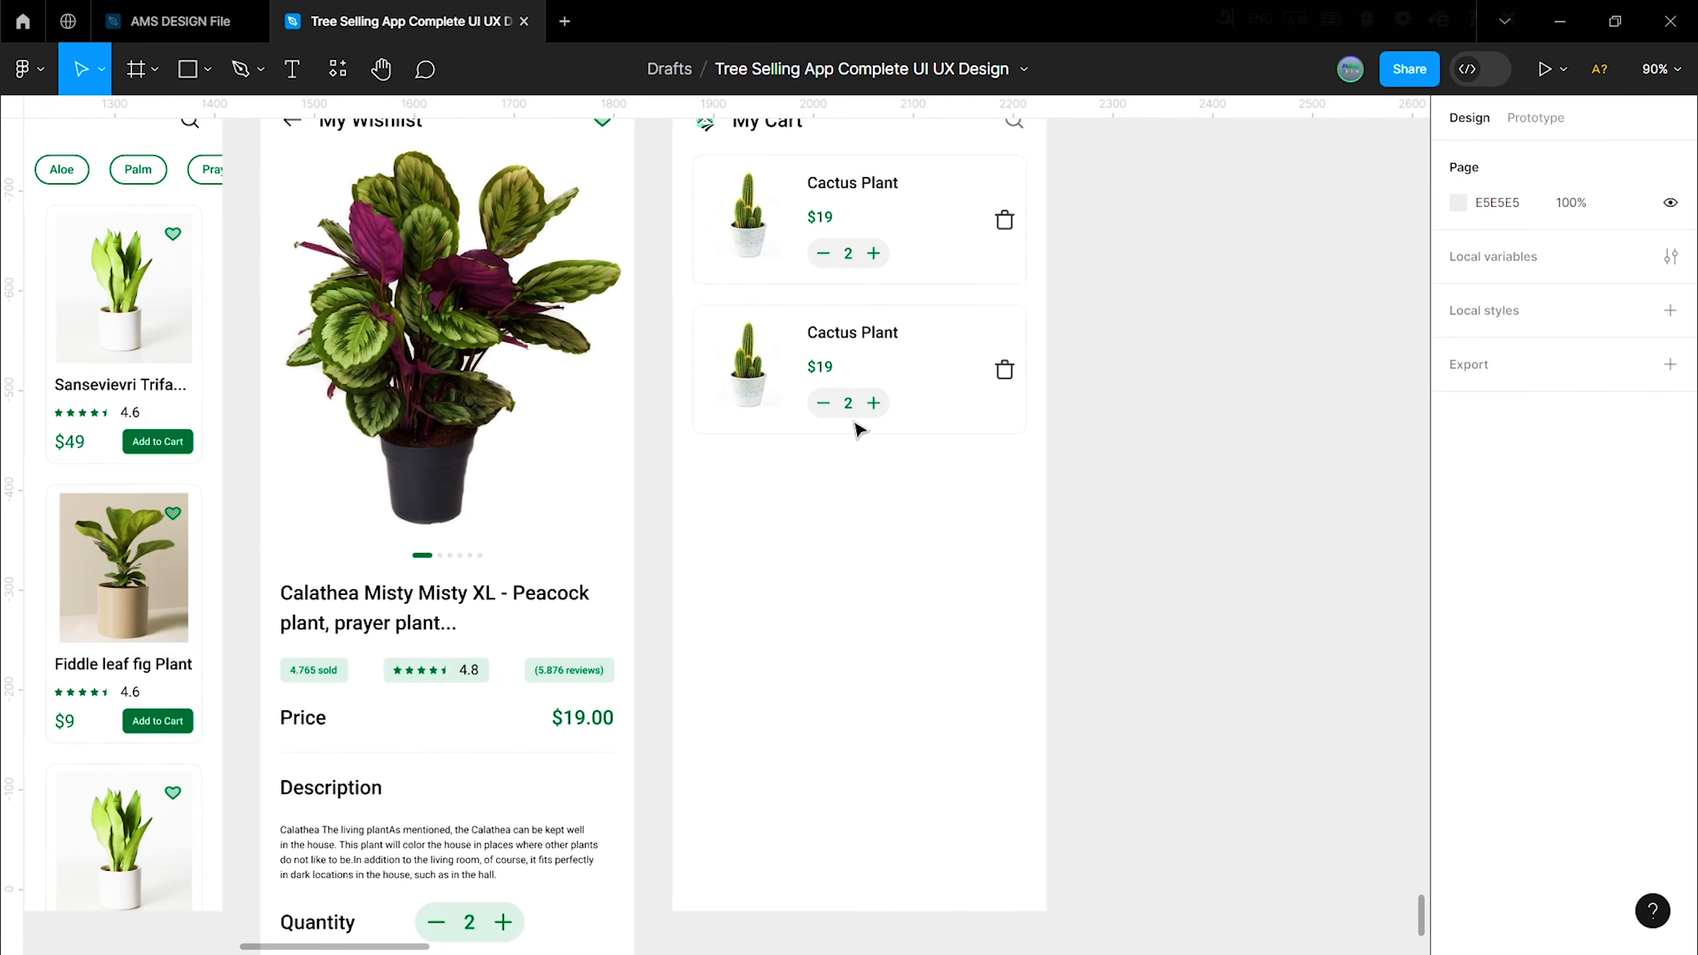
left_click_drag(855, 381, 951, 667)
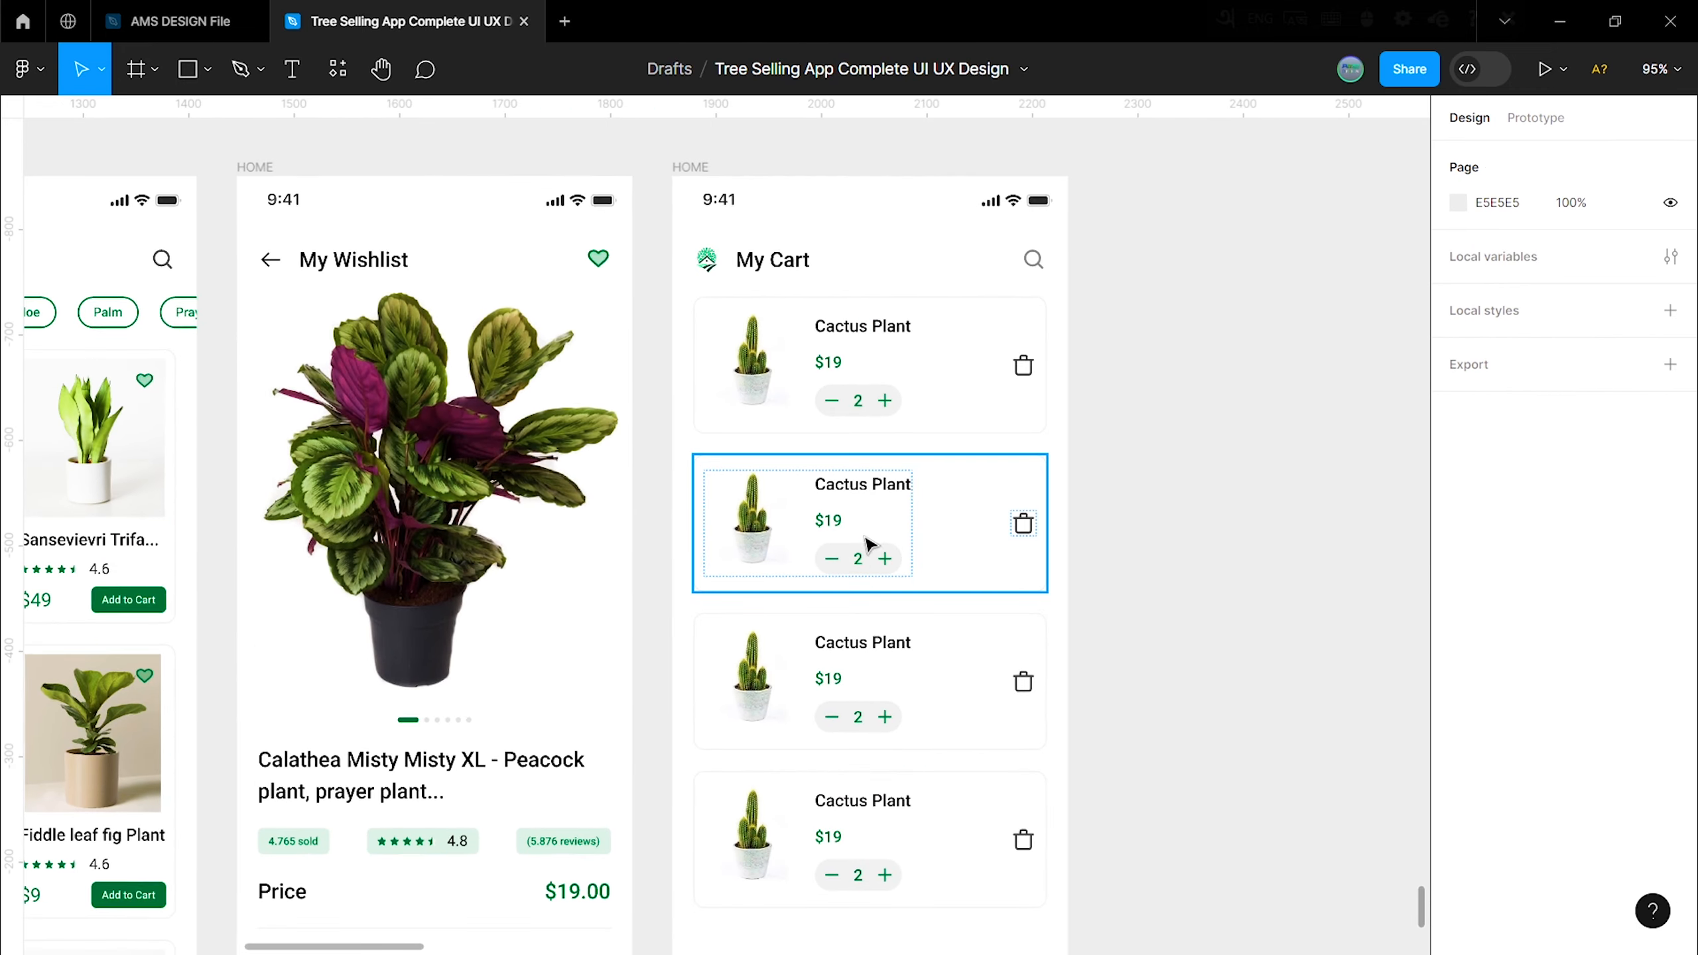
Step: Fill the lower three cart cards as Cappl Calathea ($49, quantity 1), Fiddle leaf fig Plant ($39, quantity 3) and Moon Cactus Plant ($9, quantity 4)
left_click(815, 497)
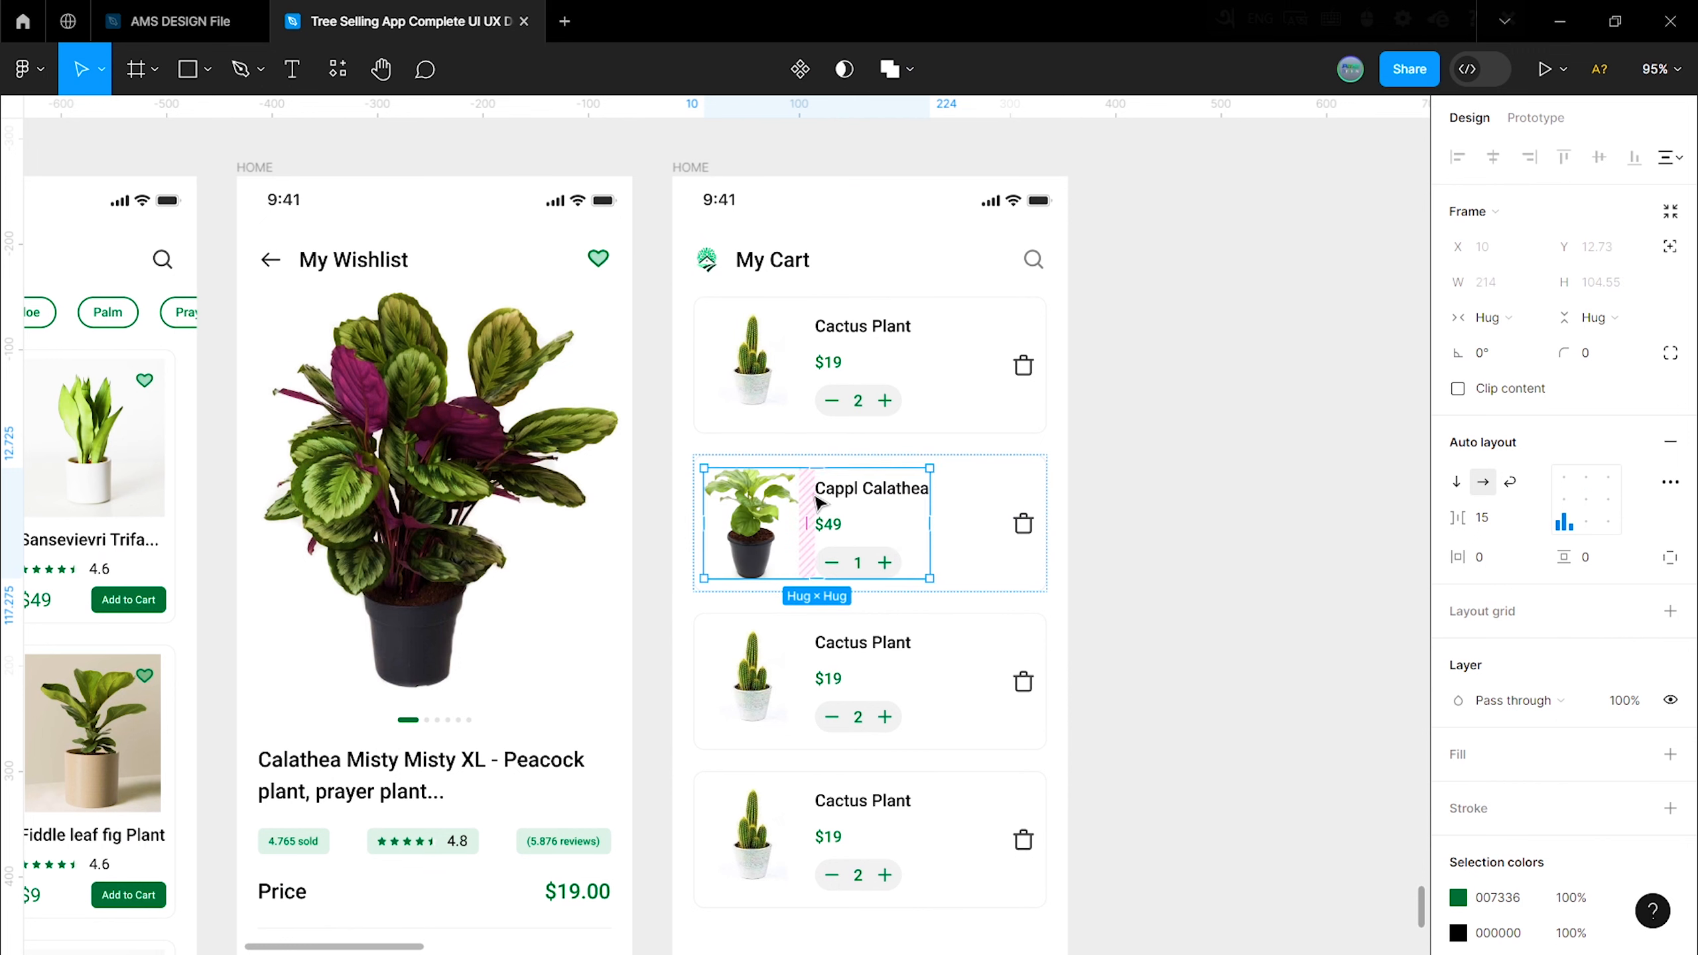
key("Escape")
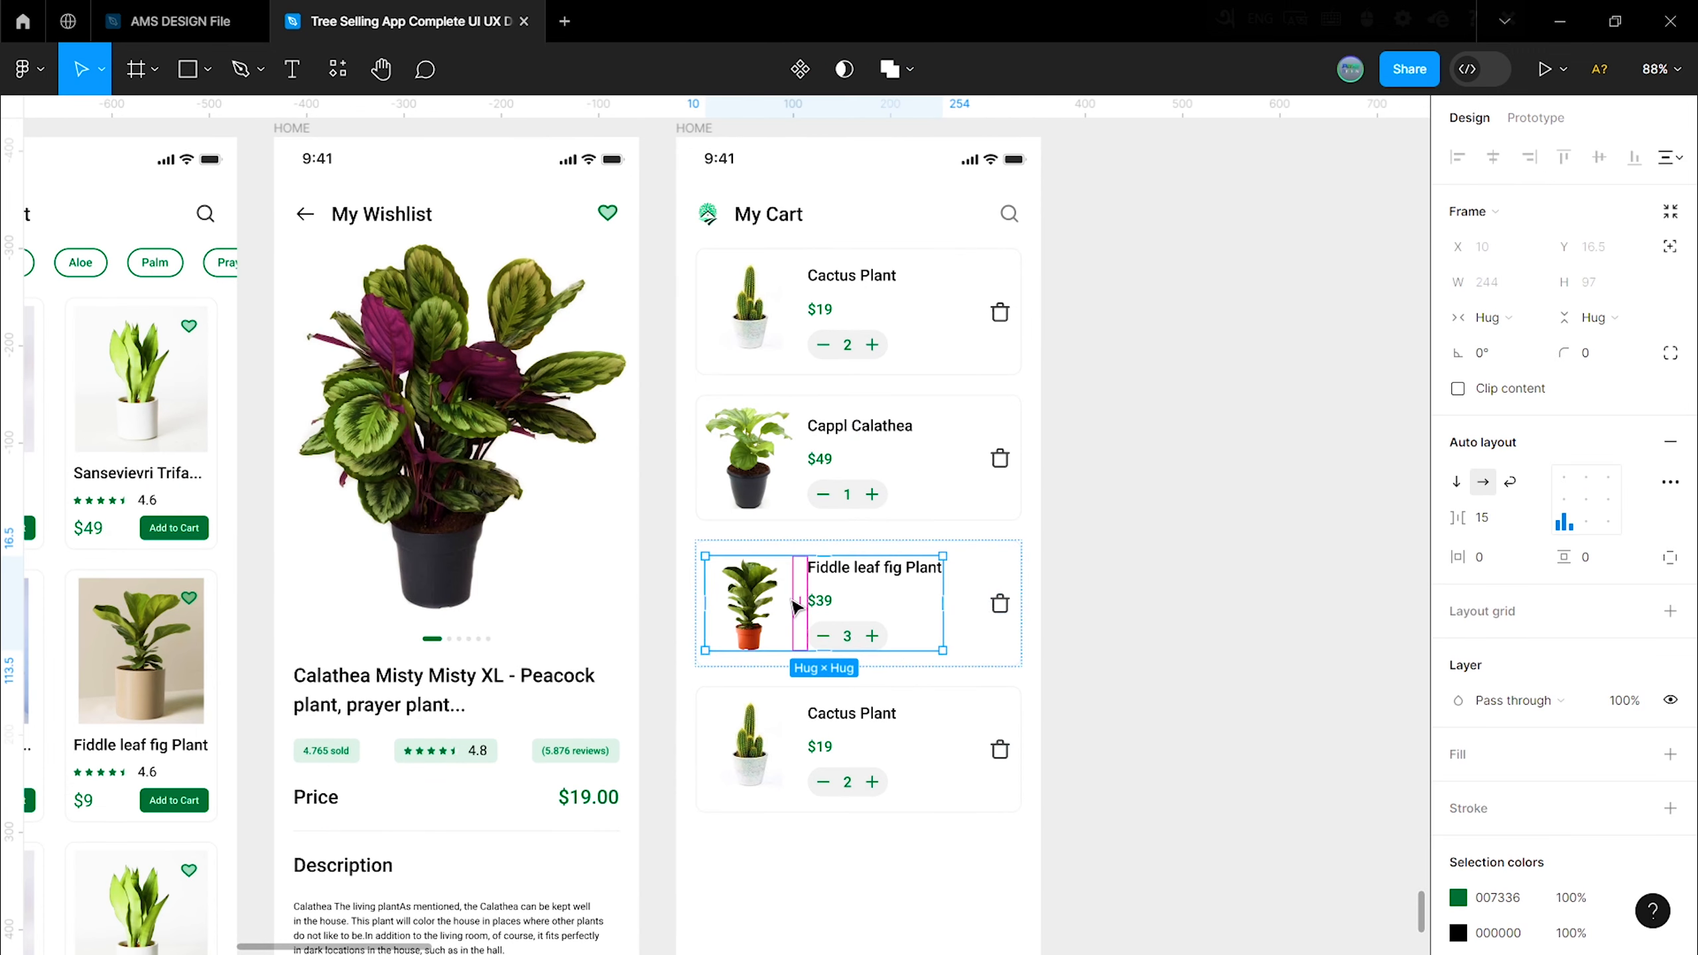
key("Escape")
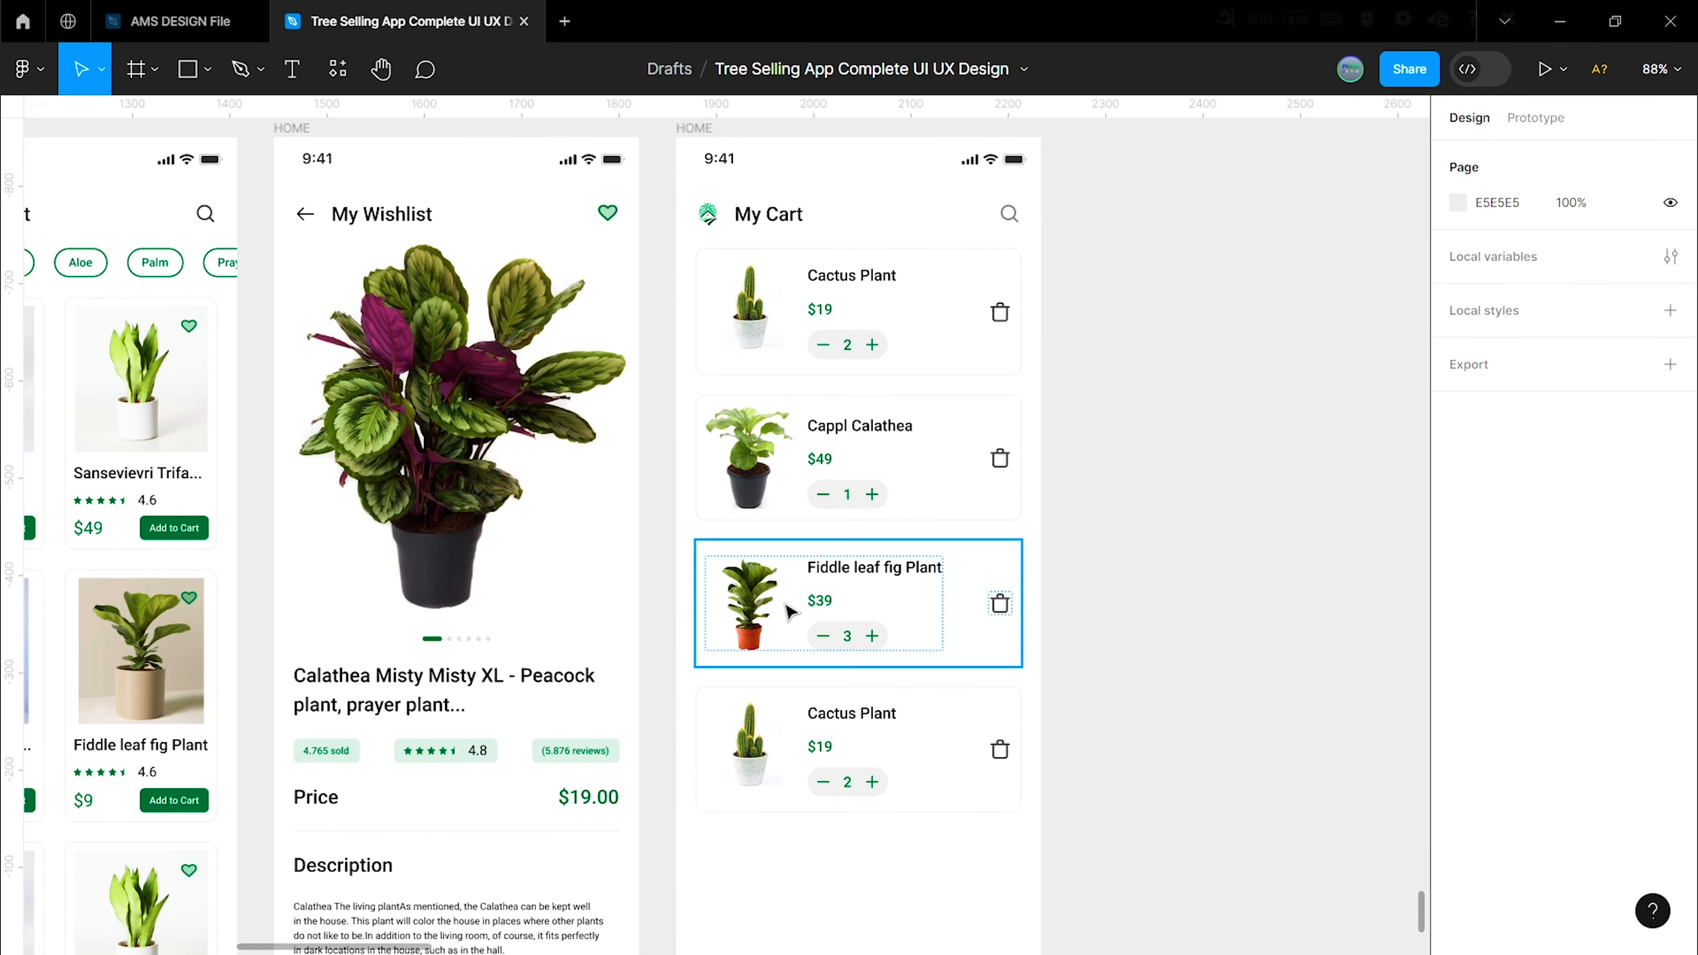
left_click(791, 613)
key("Escape")
scroll(841, 713, "down", 3)
Step: Draw a 375 by 188.75 rectangle across the bottom of the My Cart screen and fill it with FFFFFF
left_click(777, 530)
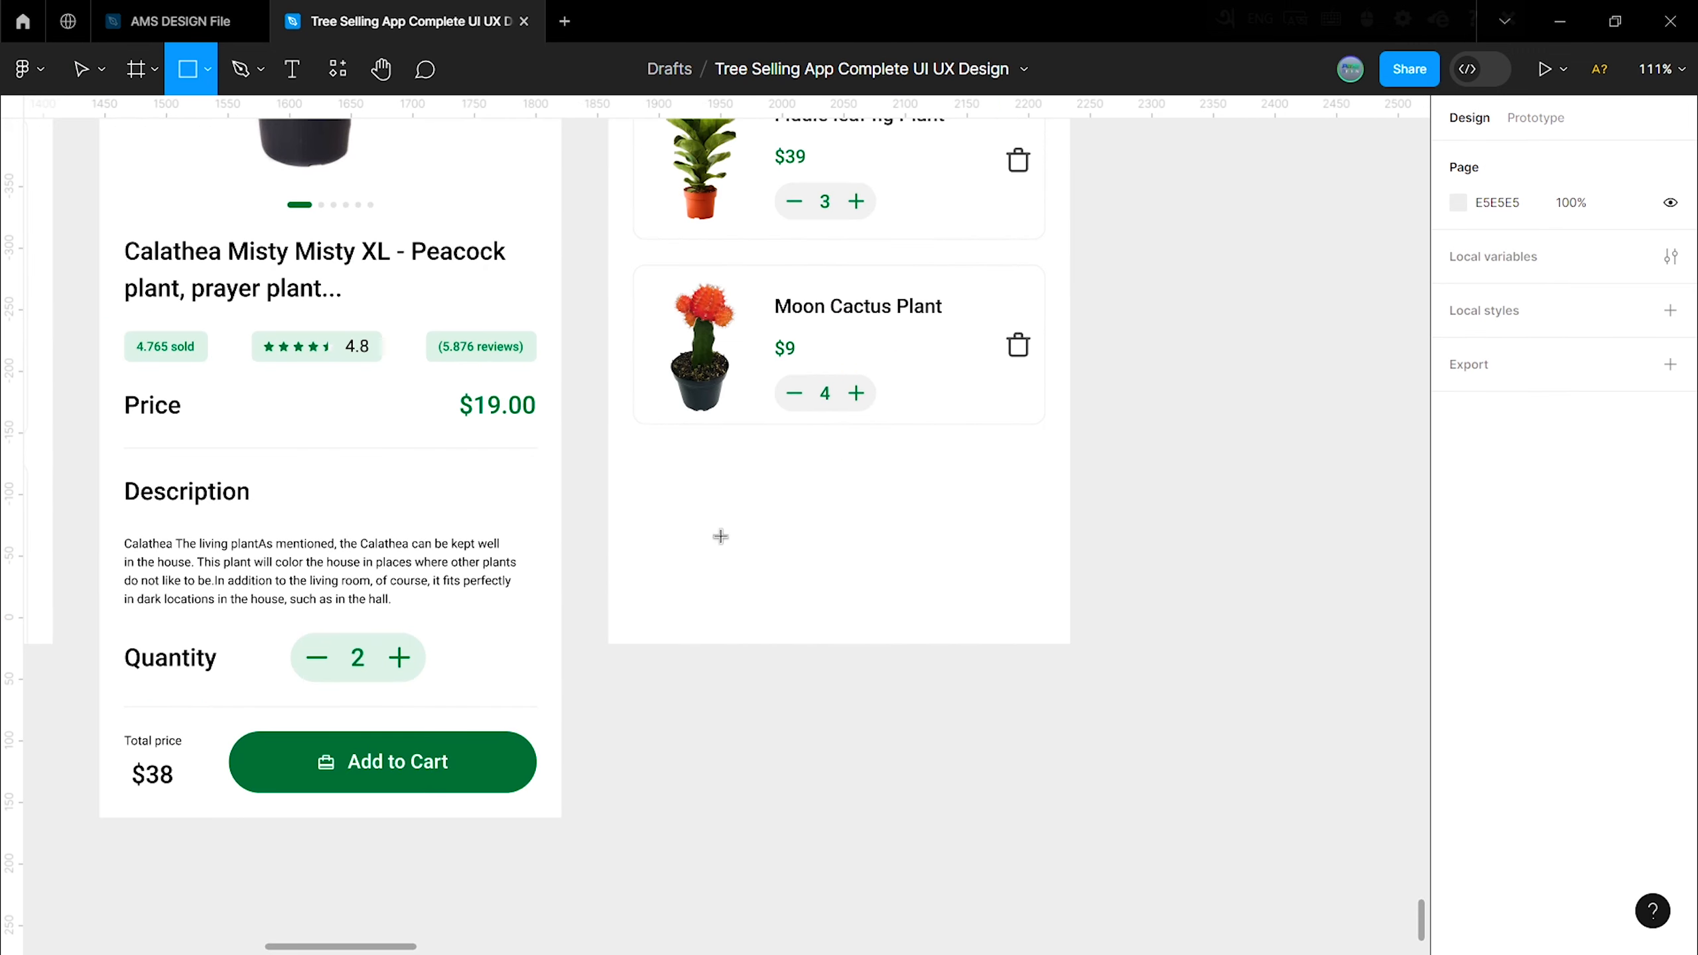
mouse_move(606, 465)
left_mouse_down()
mouse_move(827, 535)
mouse_move(1070, 644)
left_mouse_up()
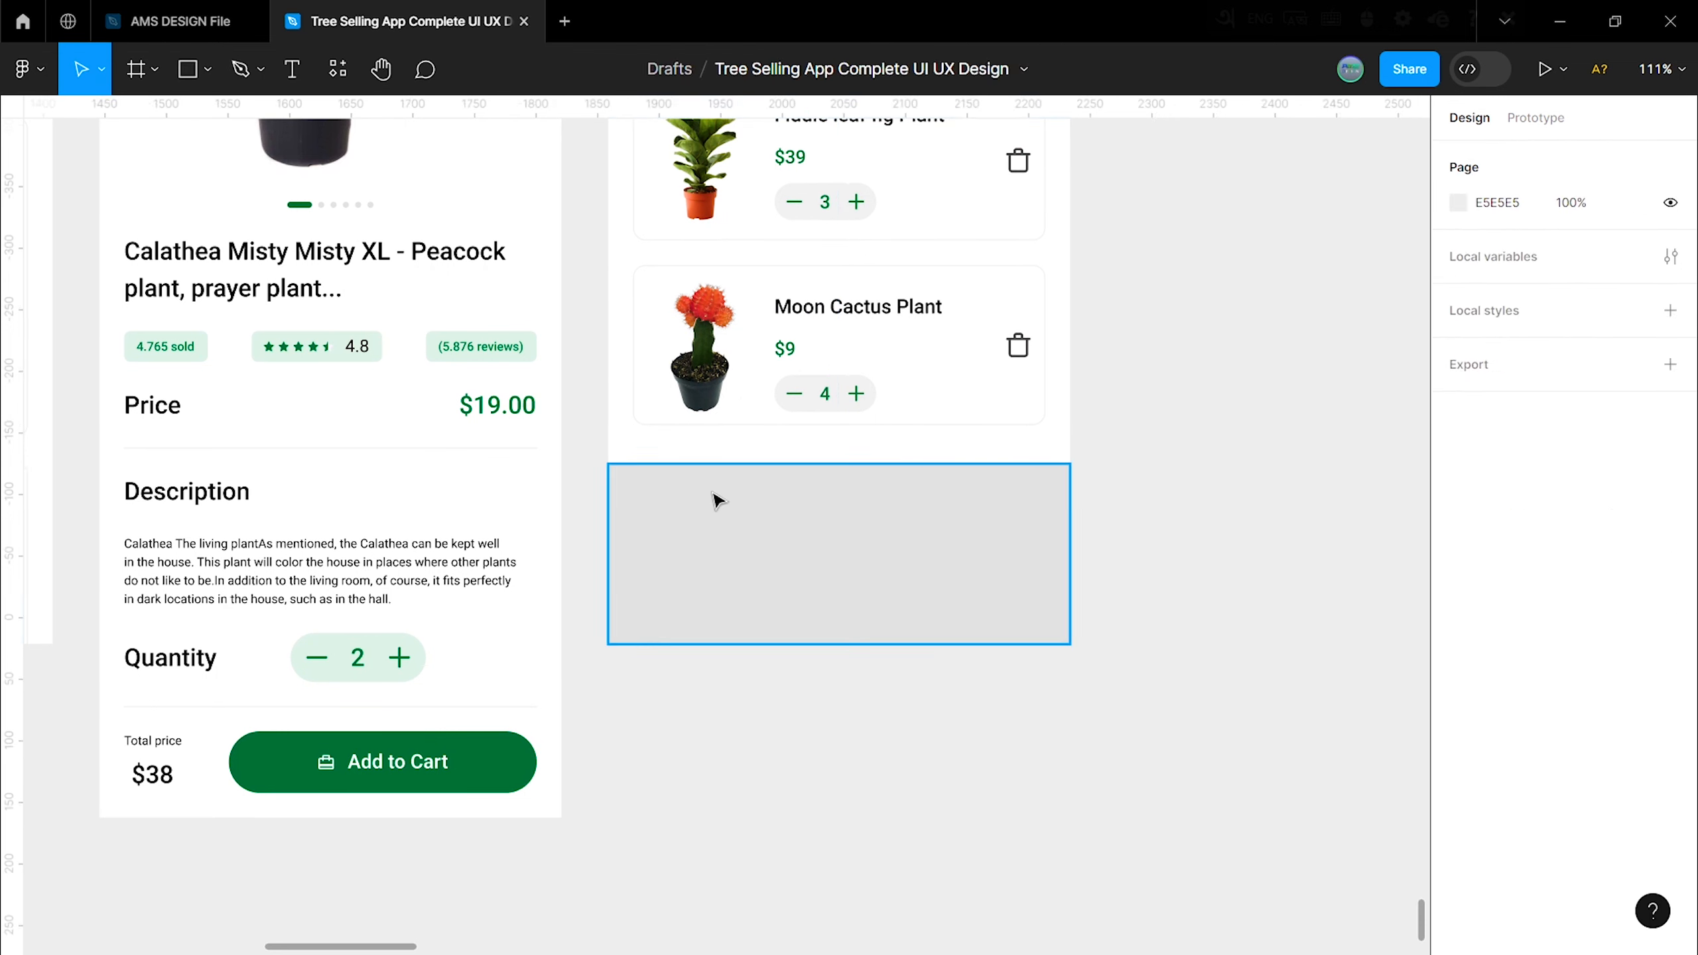
left_click_drag(784, 465, 785, 411)
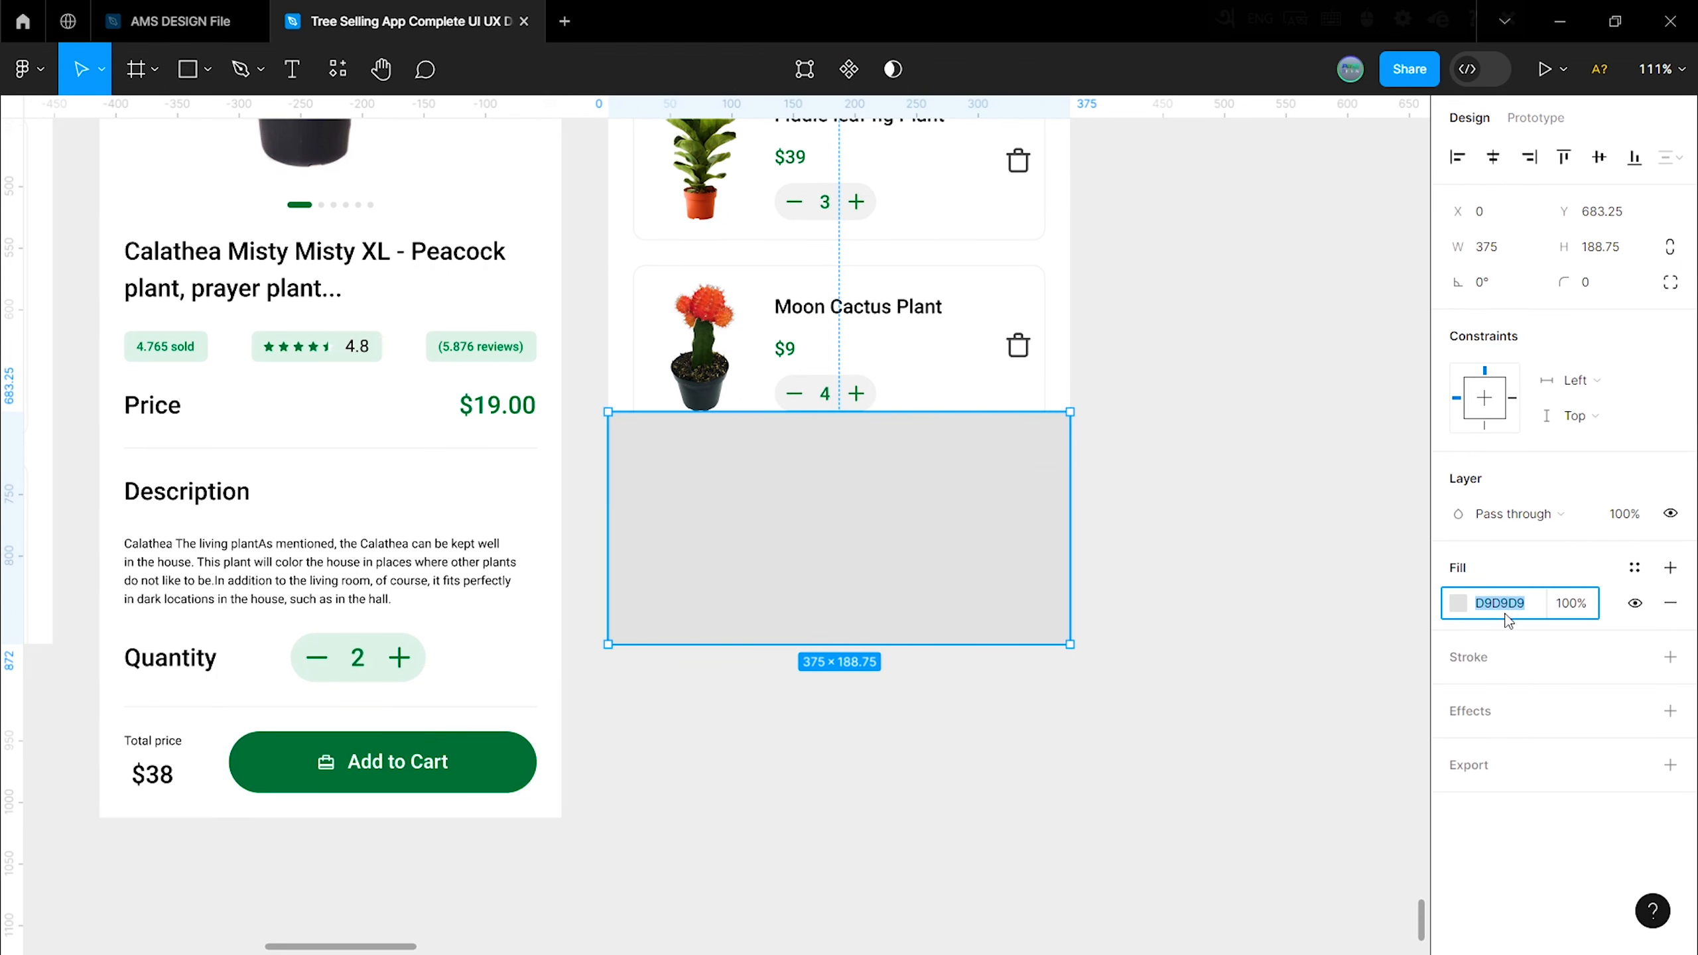
key("Return")
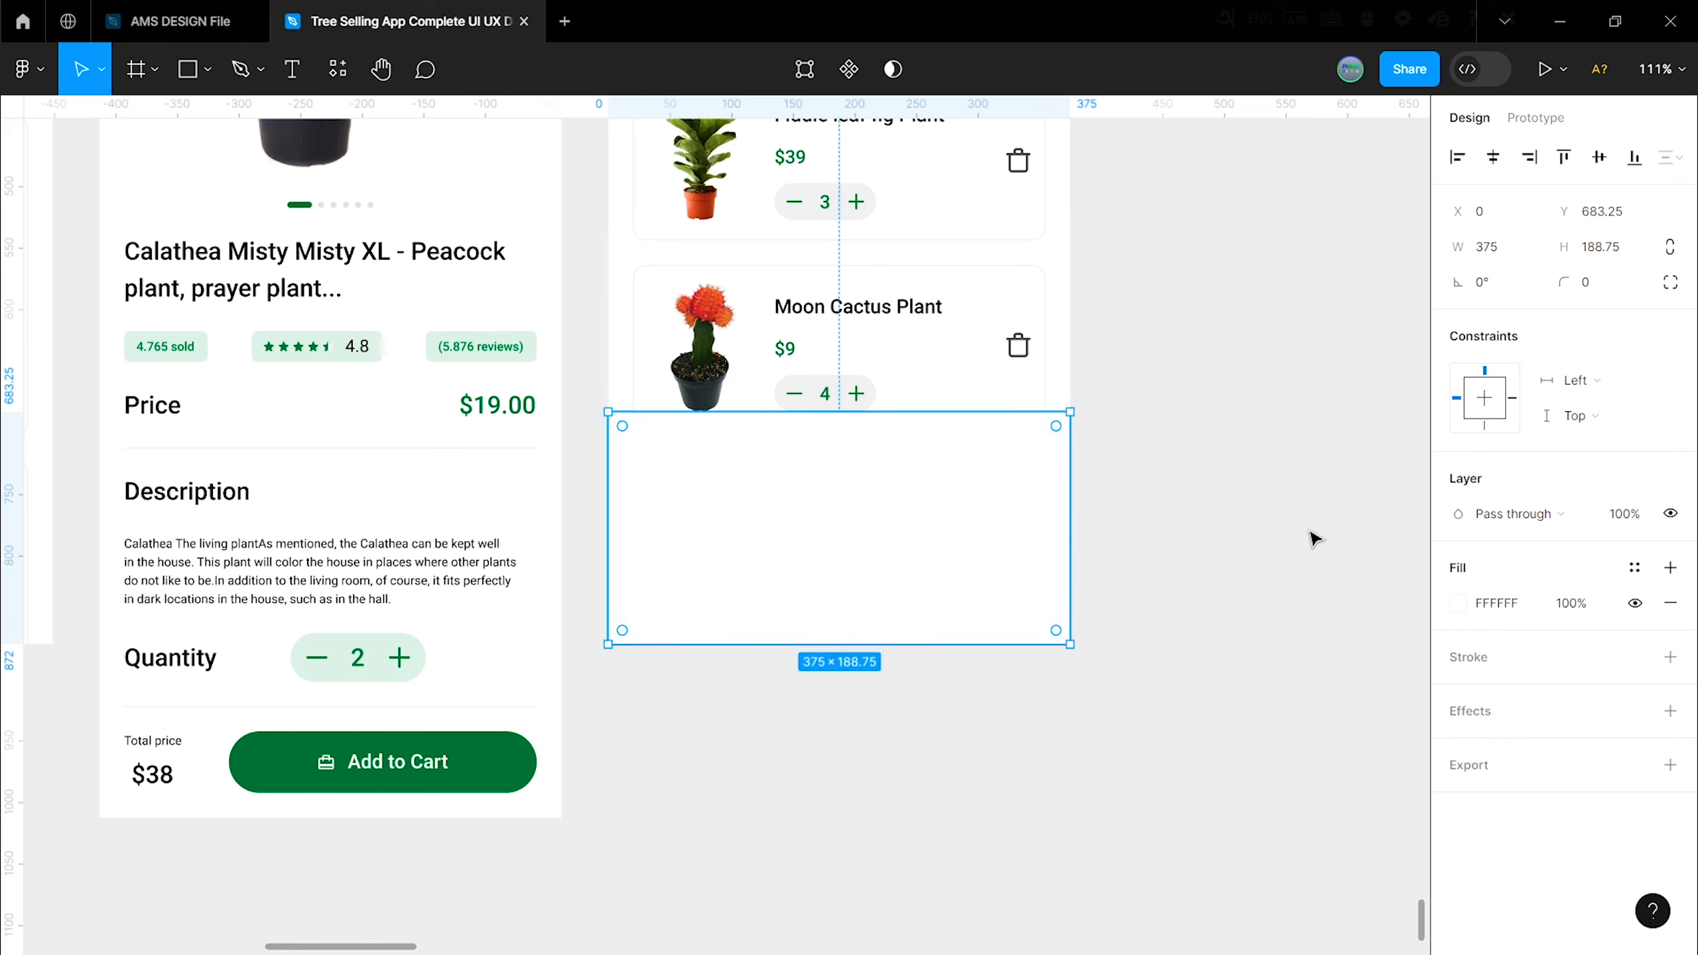
Step: Round the white panel's two upper corners to 30 and copy the Total price and Add to Cart row onto it
left_click(1676, 283)
type("30")
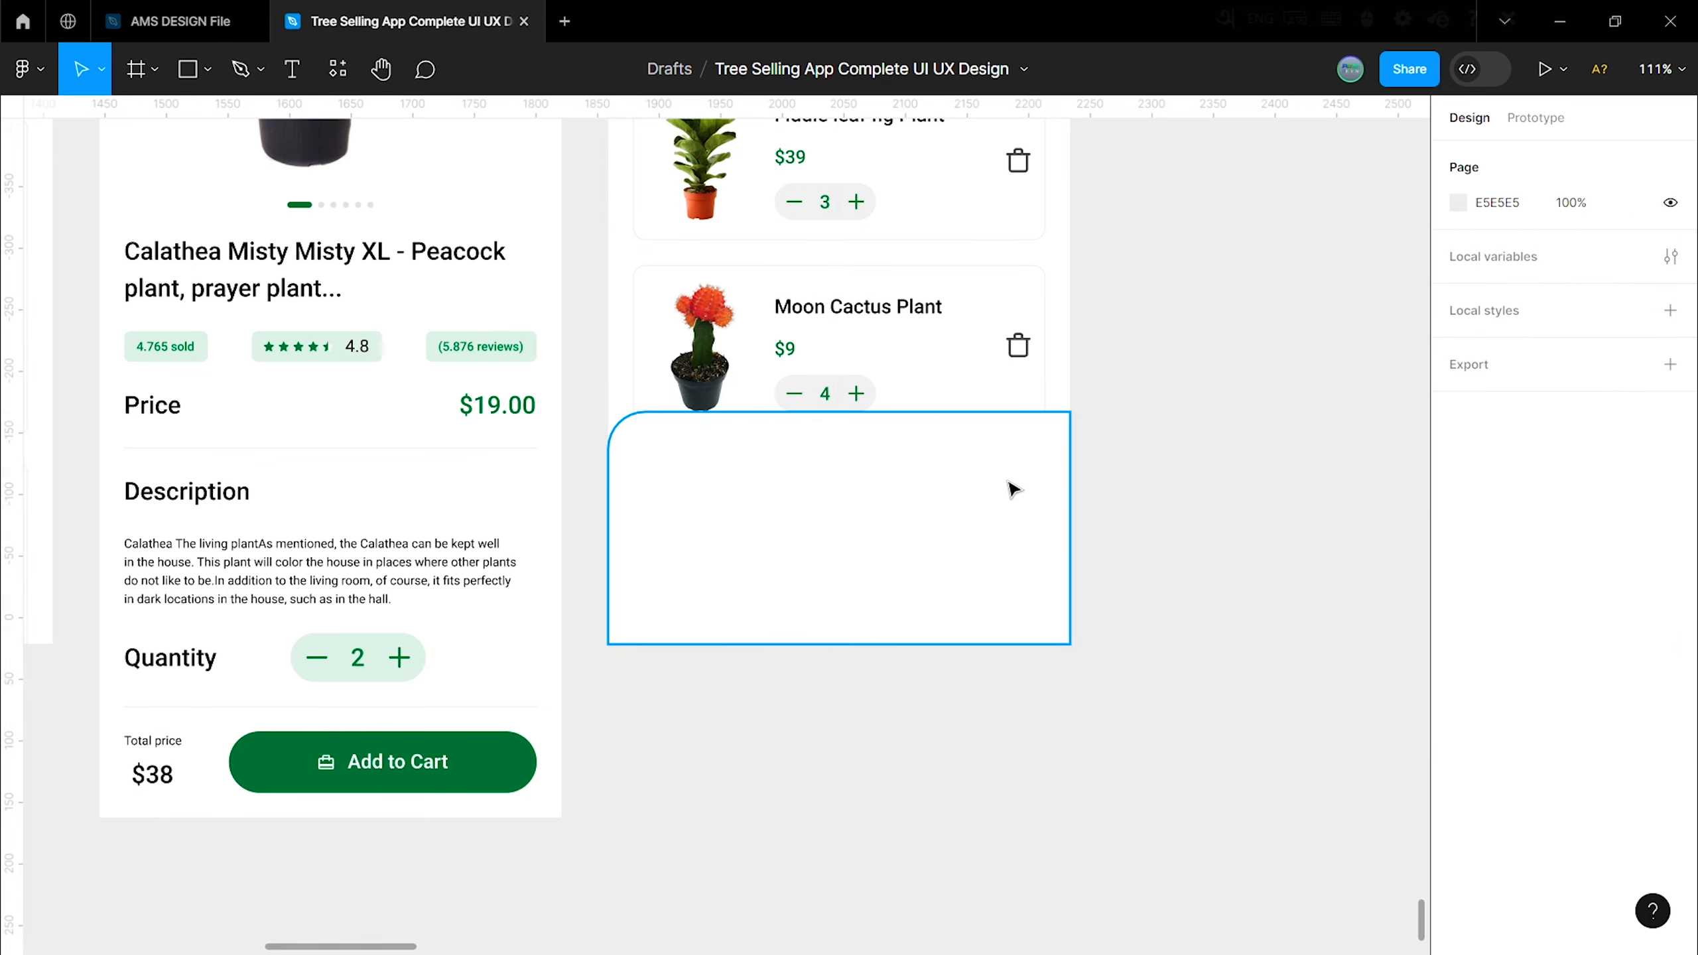
key("Tab")
type("39")
left_click(1204, 462)
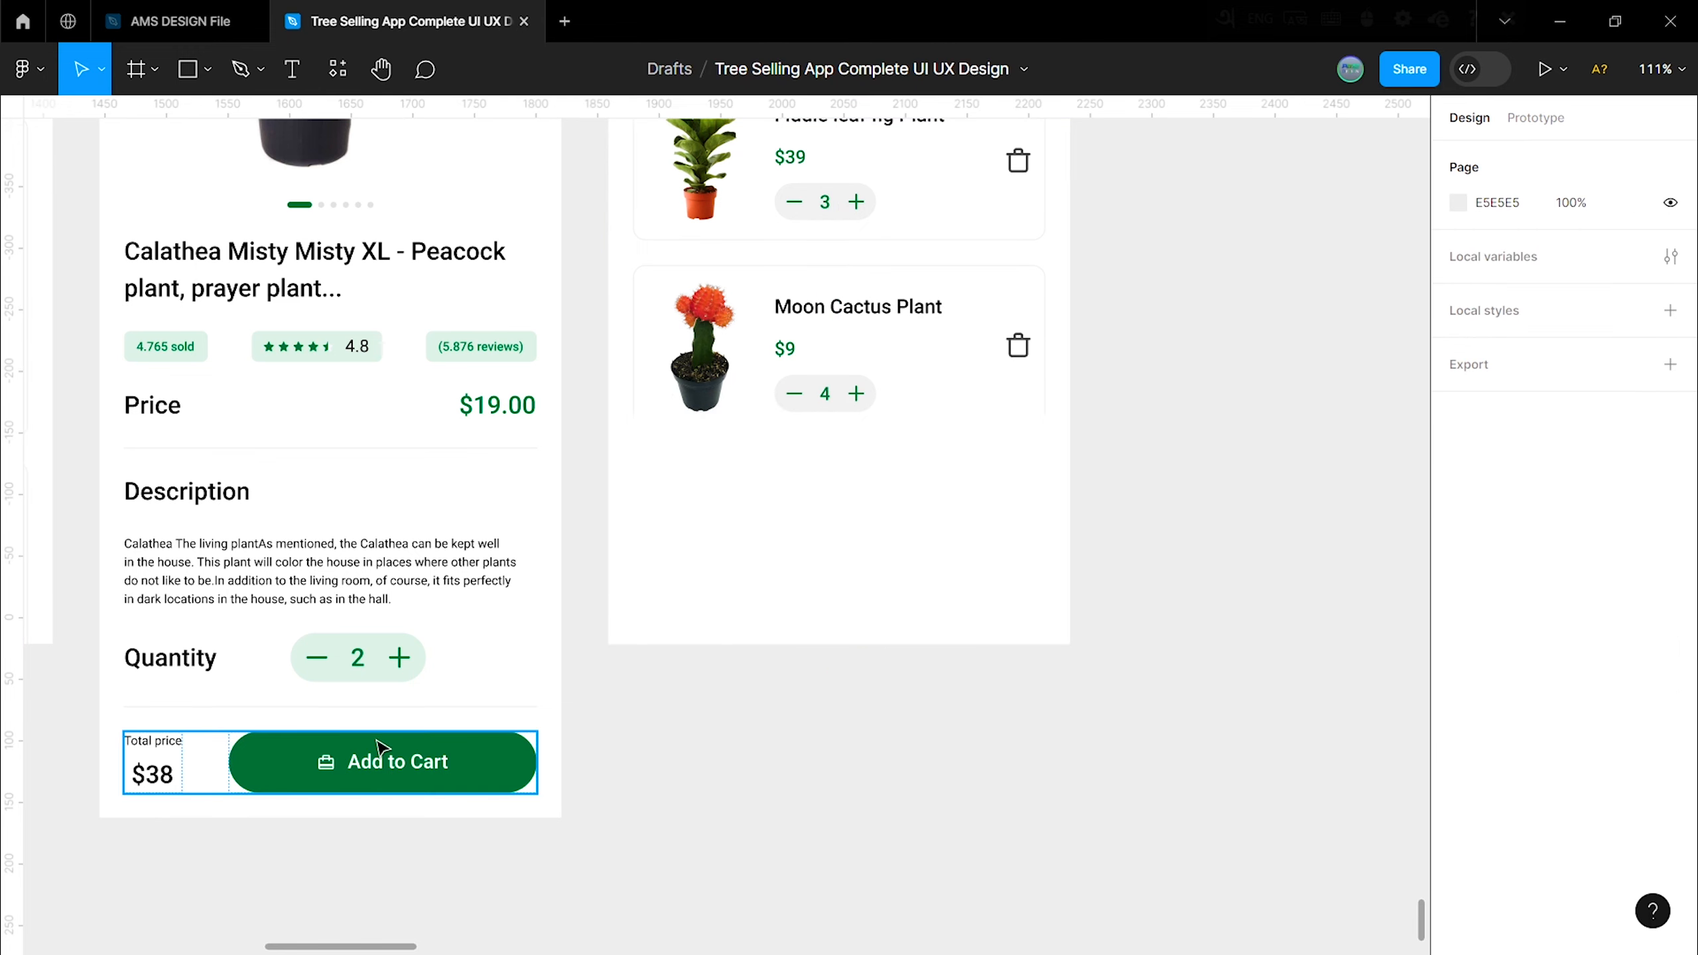
left_click_drag(360, 763, 872, 493)
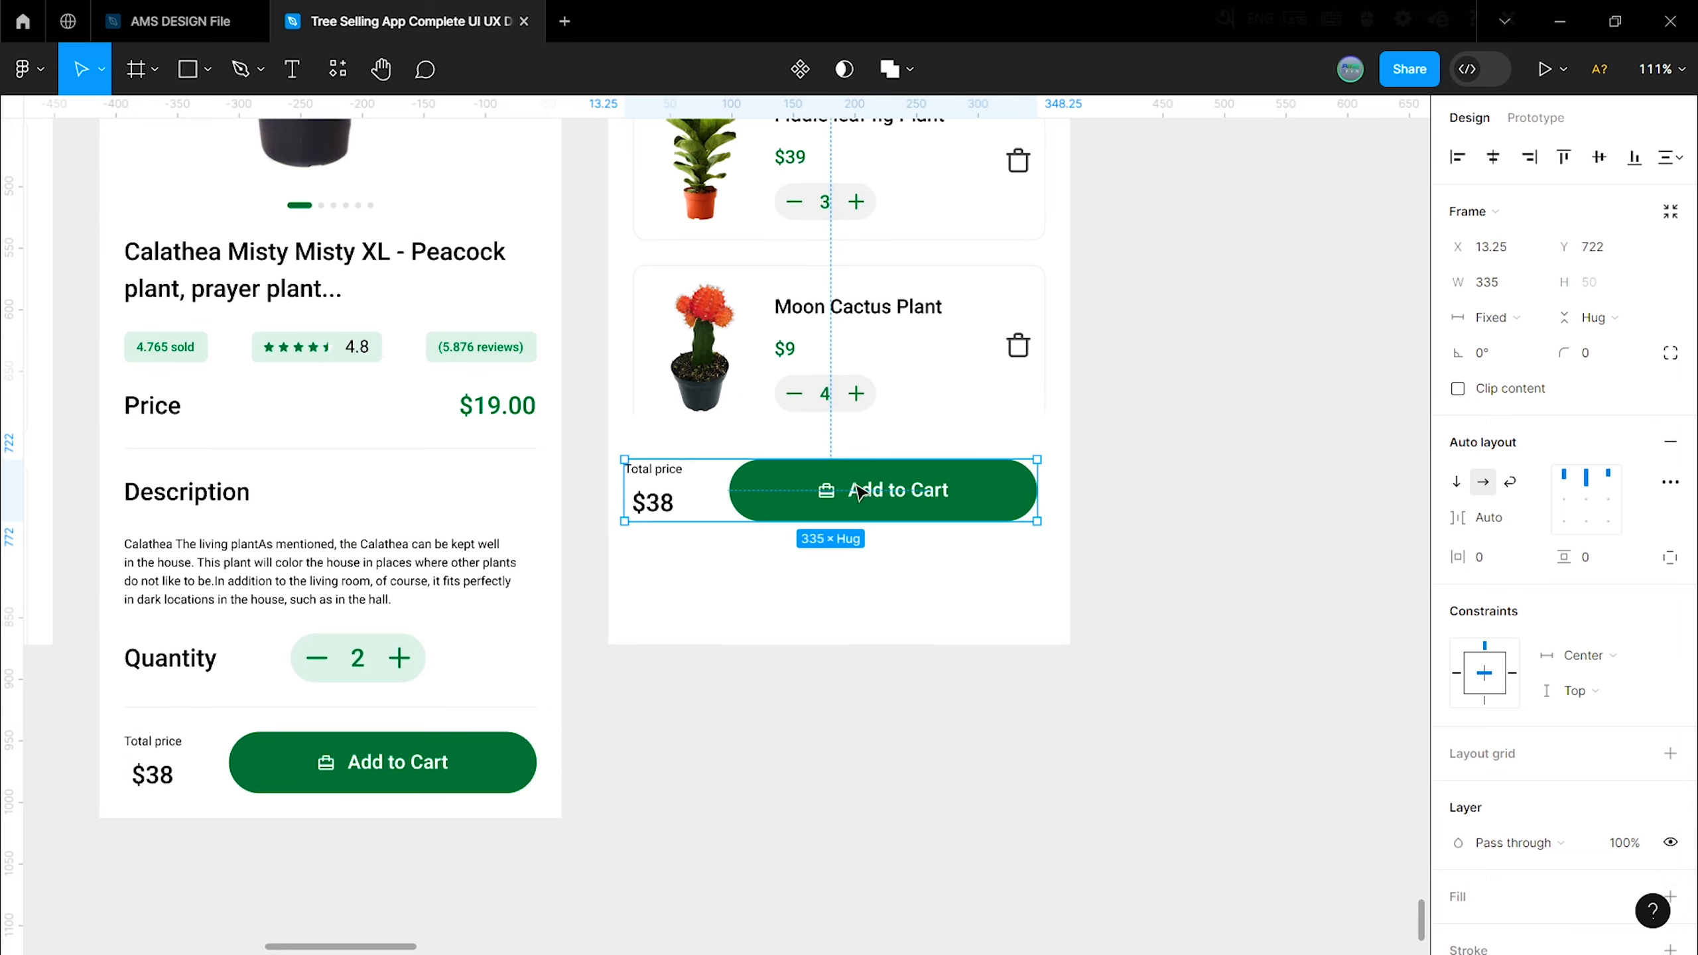
Step: Combine the four plant cards on the My Cart screen into one vertical auto layout
scroll(928, 604, "up", 2)
left_click(872, 504)
scroll(872, 504, "up", 3)
left_click(873, 598, "shift")
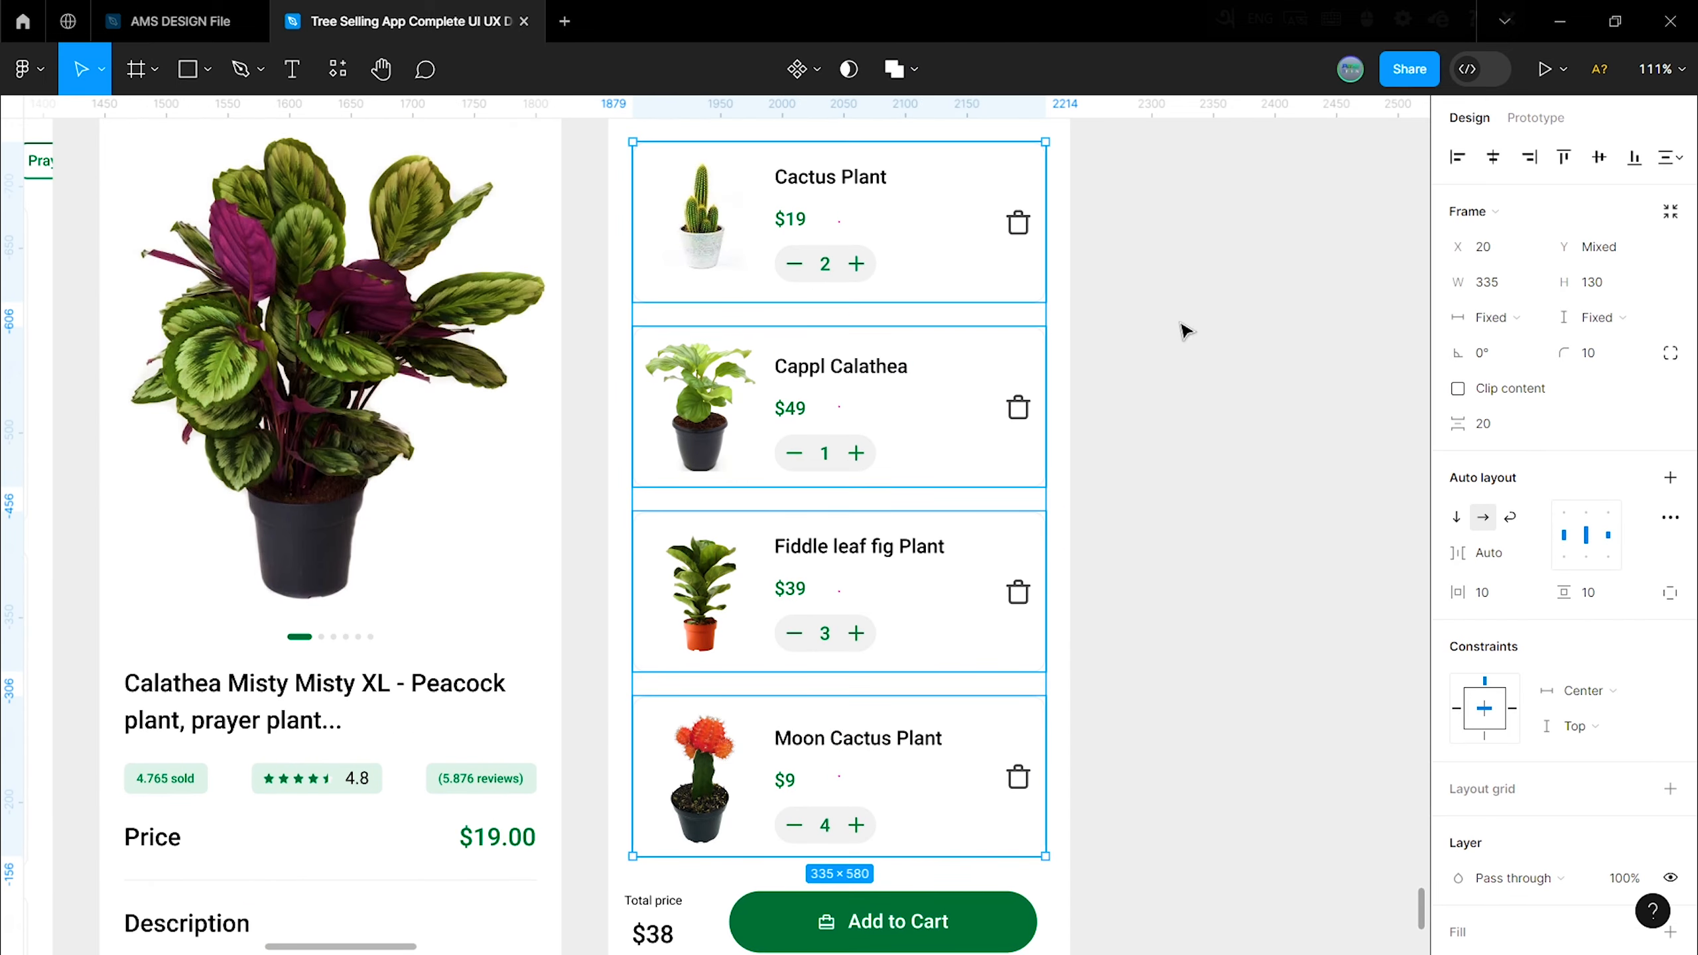
right_click(810, 276)
left_click(869, 702)
scroll(1173, 515, "up", 1)
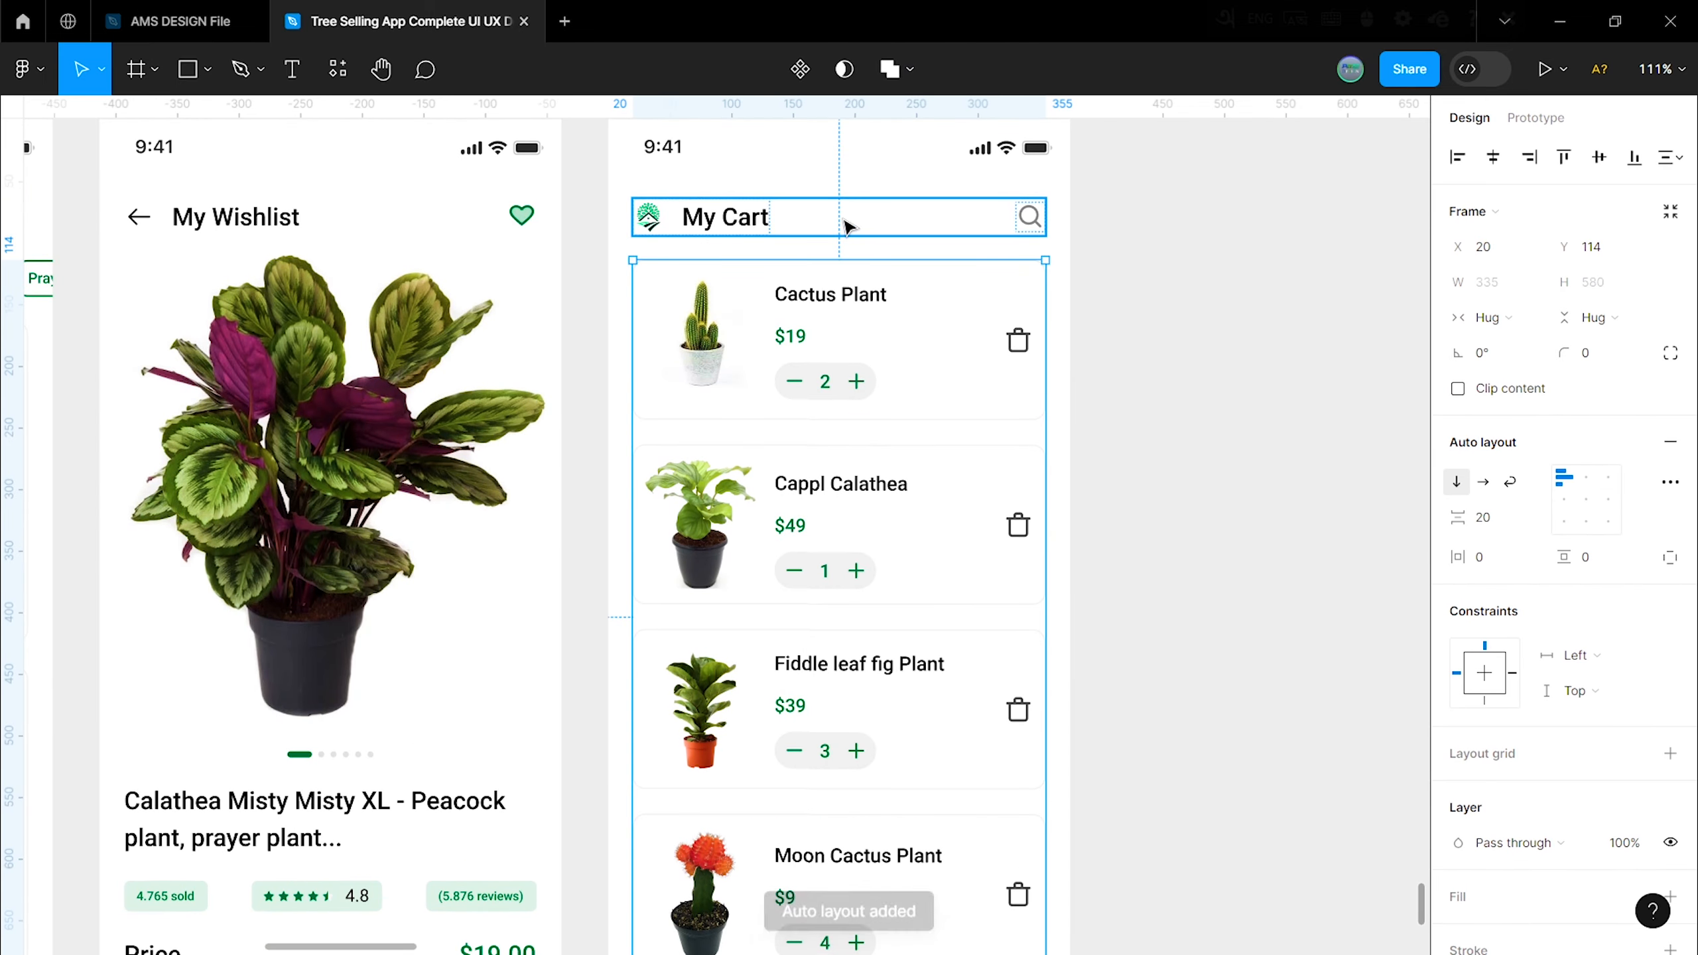
left_click(1522, 422)
left_click(1293, 420)
Step: Change the total price on the My Cart screen to $299
scroll(1070, 468, "down", 5)
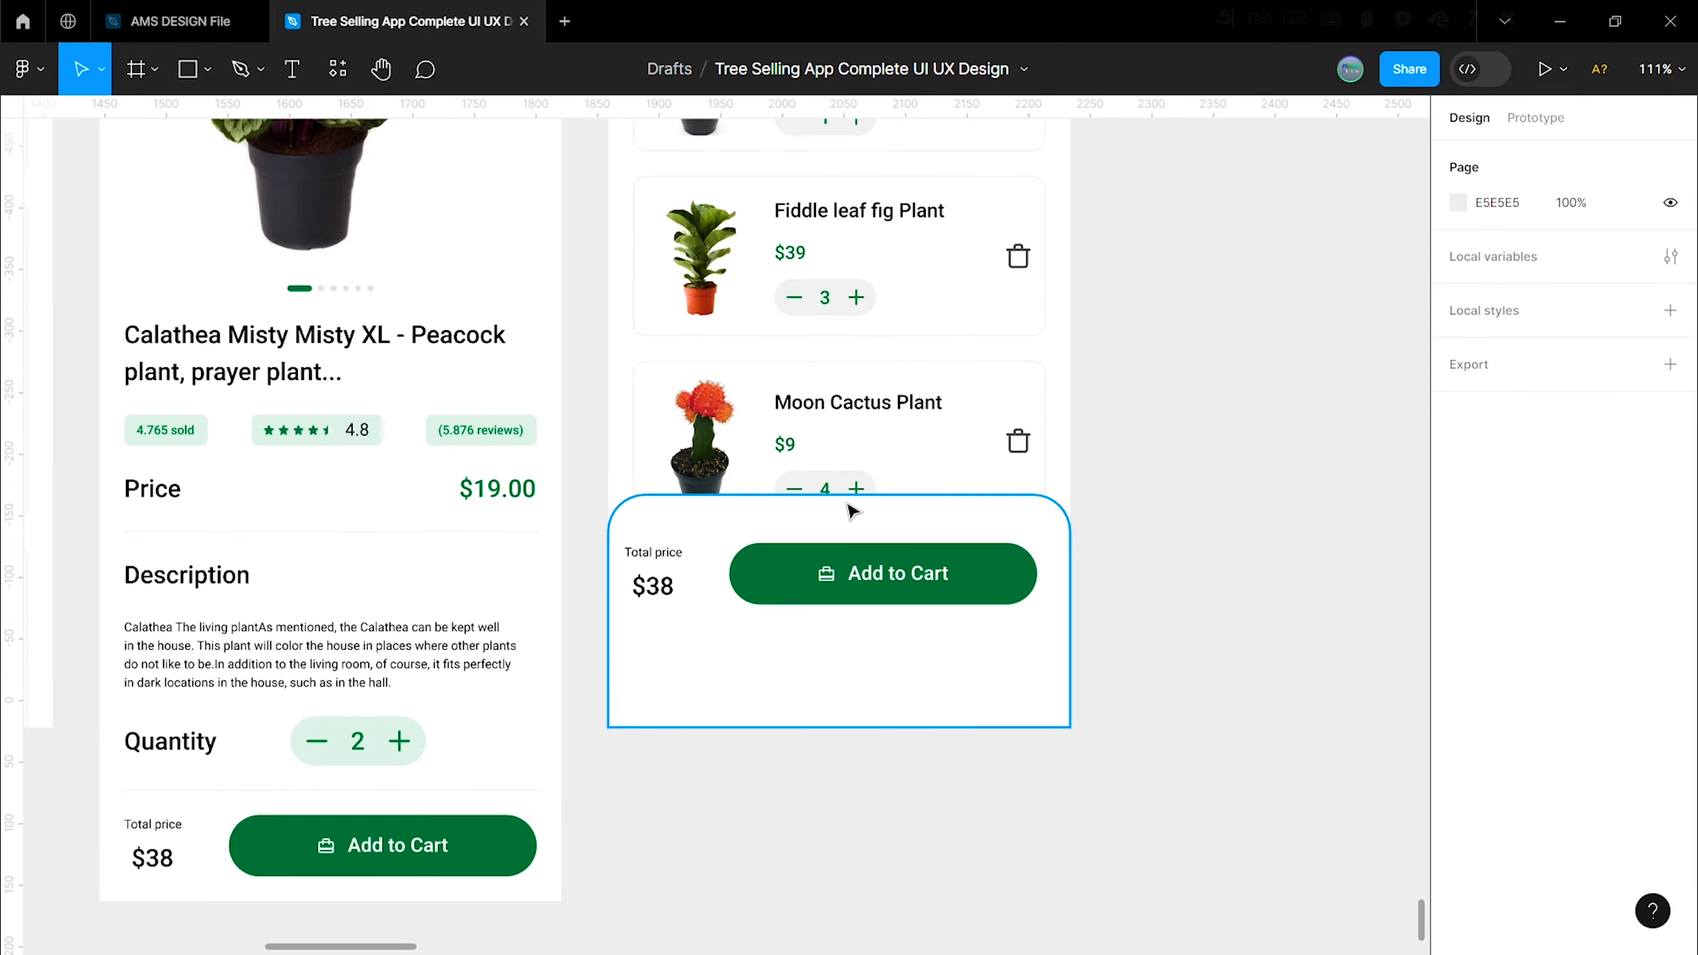
scroll(713, 573, "down", 1)
scroll(778, 554, "down", 3)
scroll(766, 545, "up", 3)
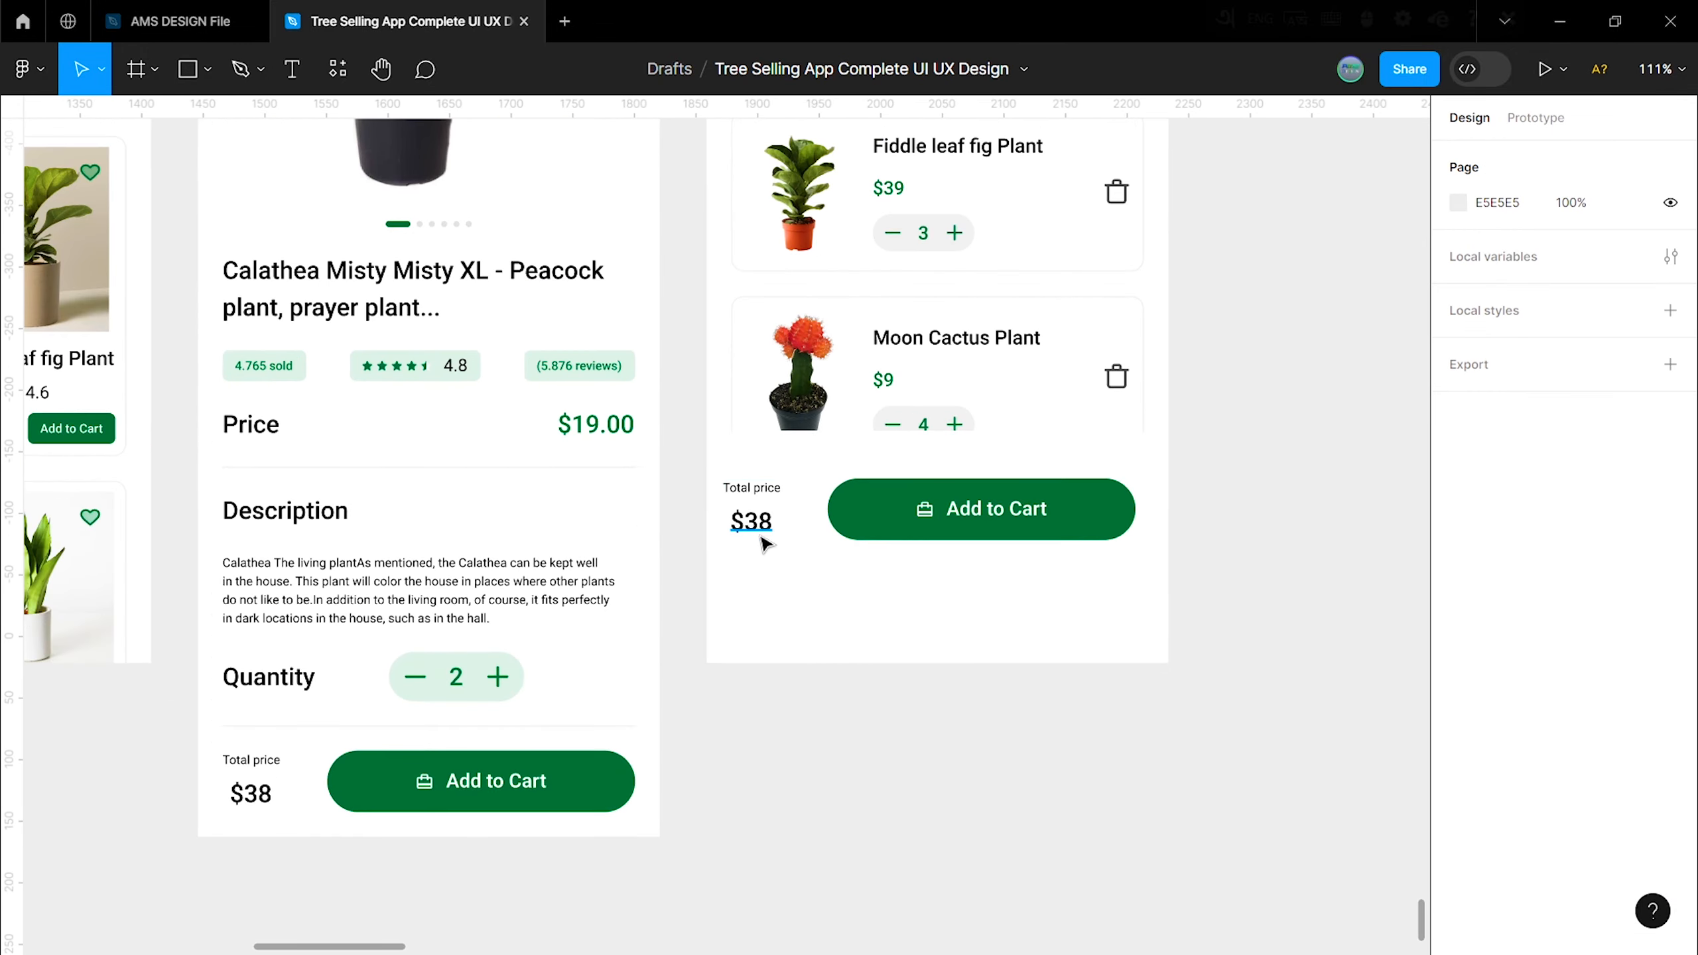
scroll(766, 544, "down", 1)
left_click(759, 468)
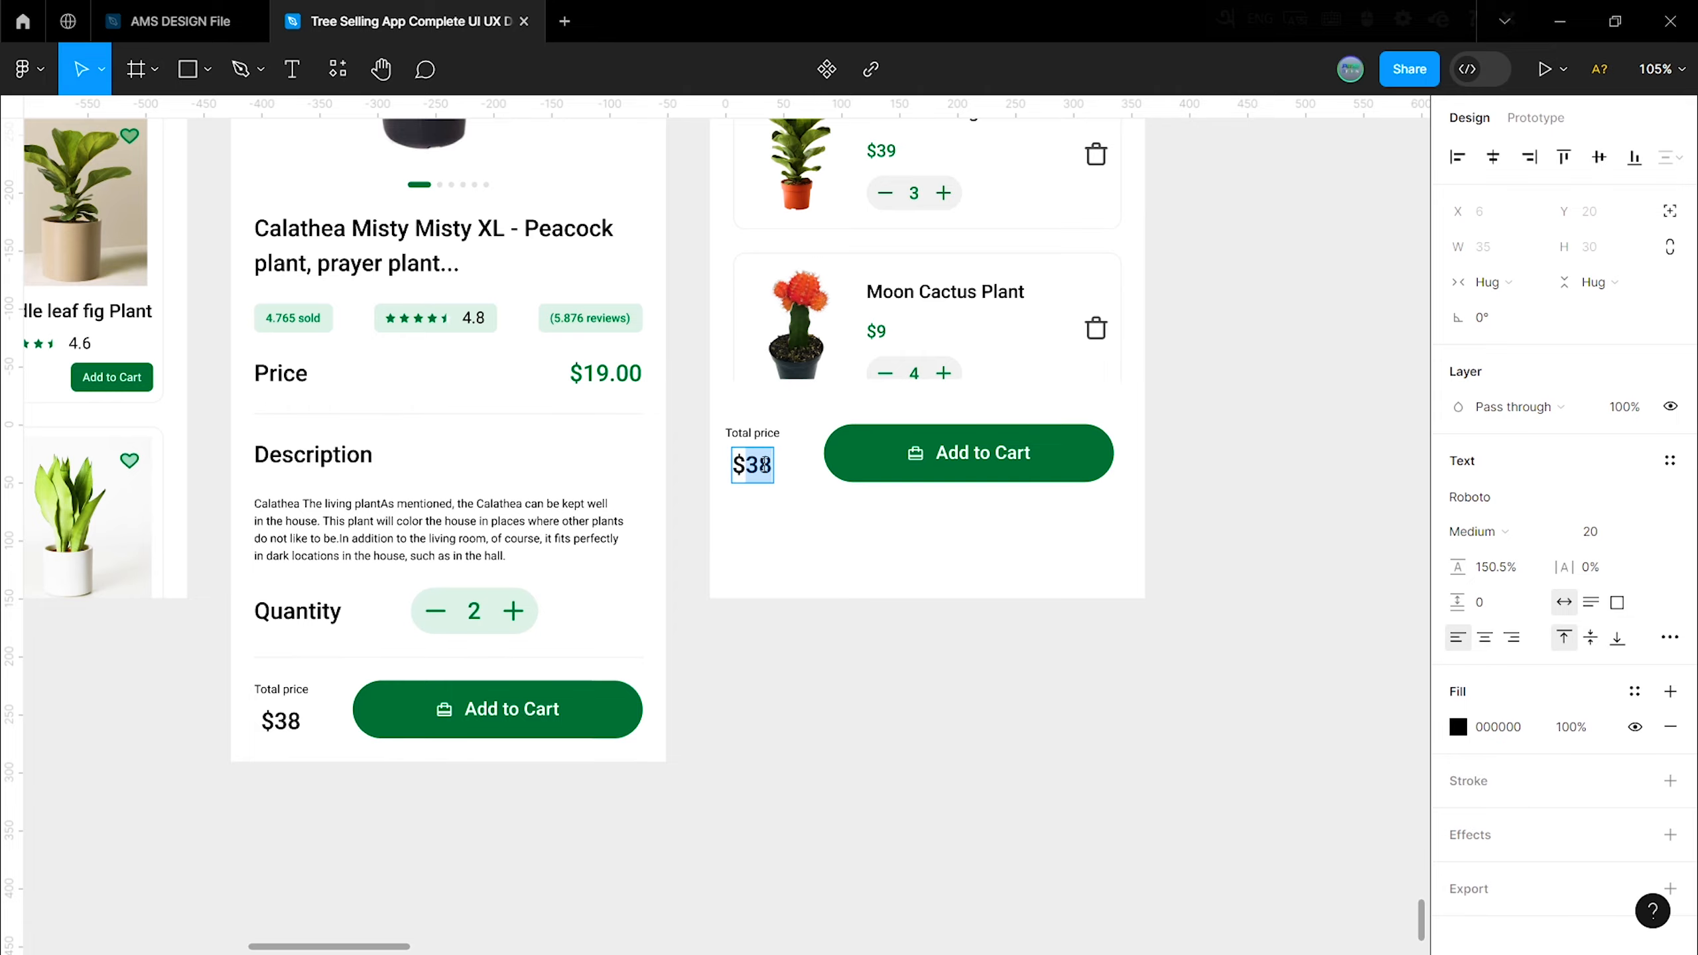
type("$299")
left_click(860, 709)
Step: Copy the navigation bar from the home screen to the bottom of the My Cart screen
scroll(228, 626, "down", 3)
left_click(207, 636)
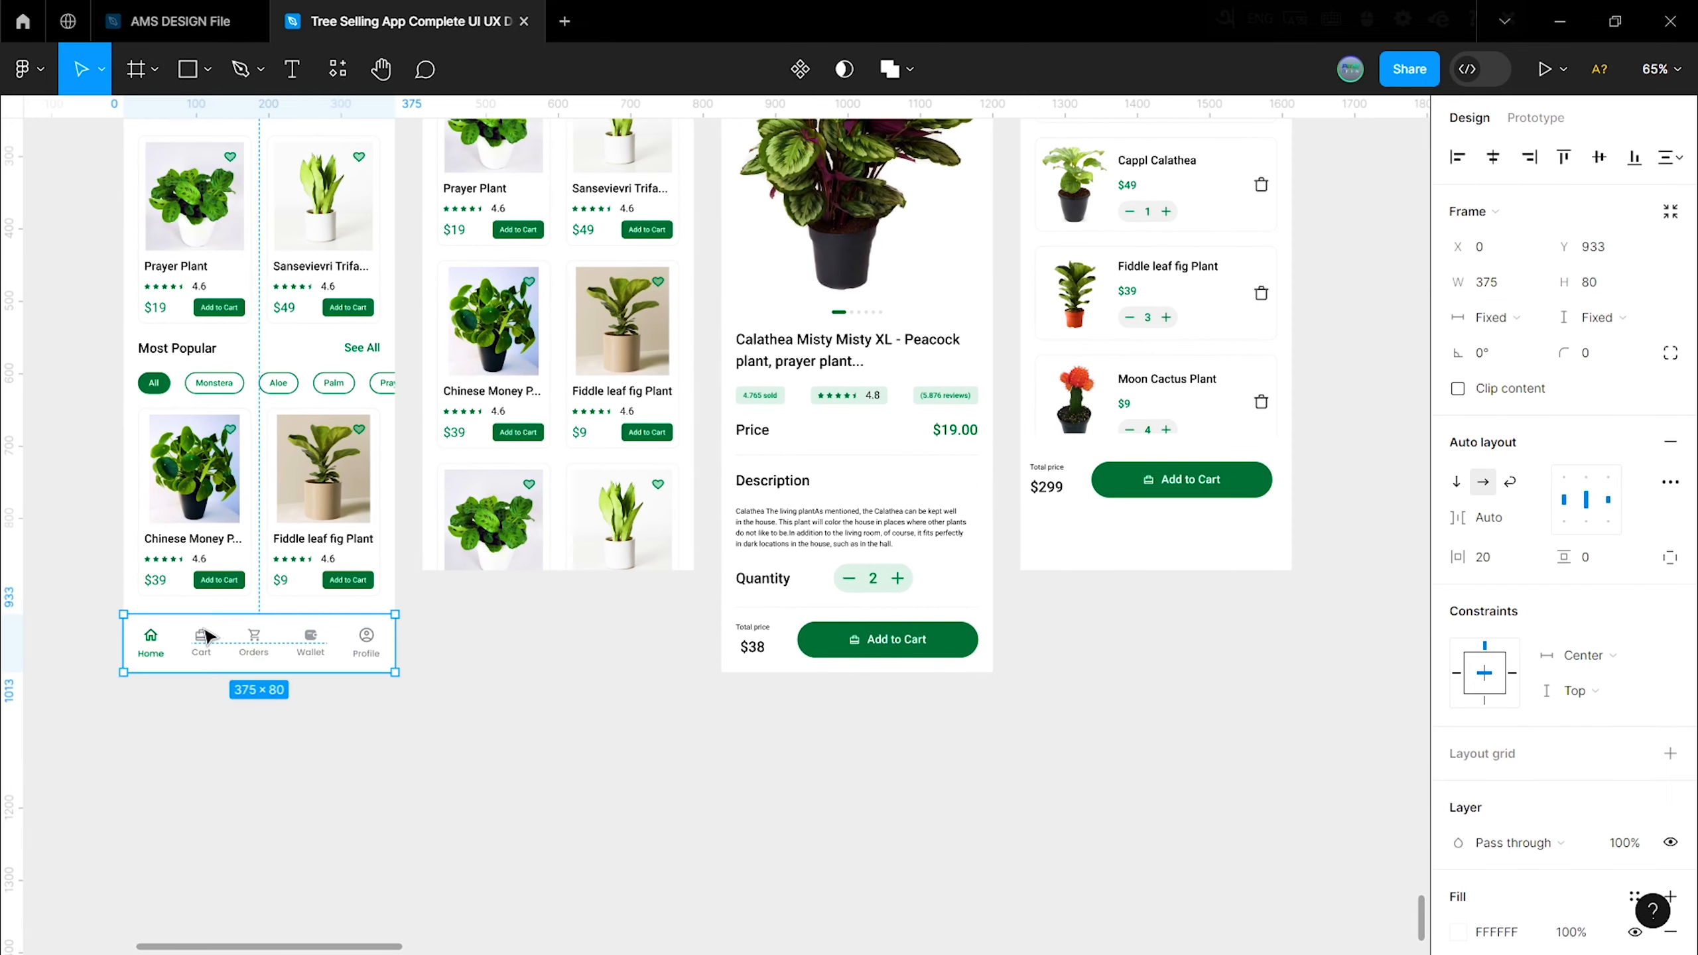
left_click_drag(207, 635, 1125, 547)
left_click(1077, 632)
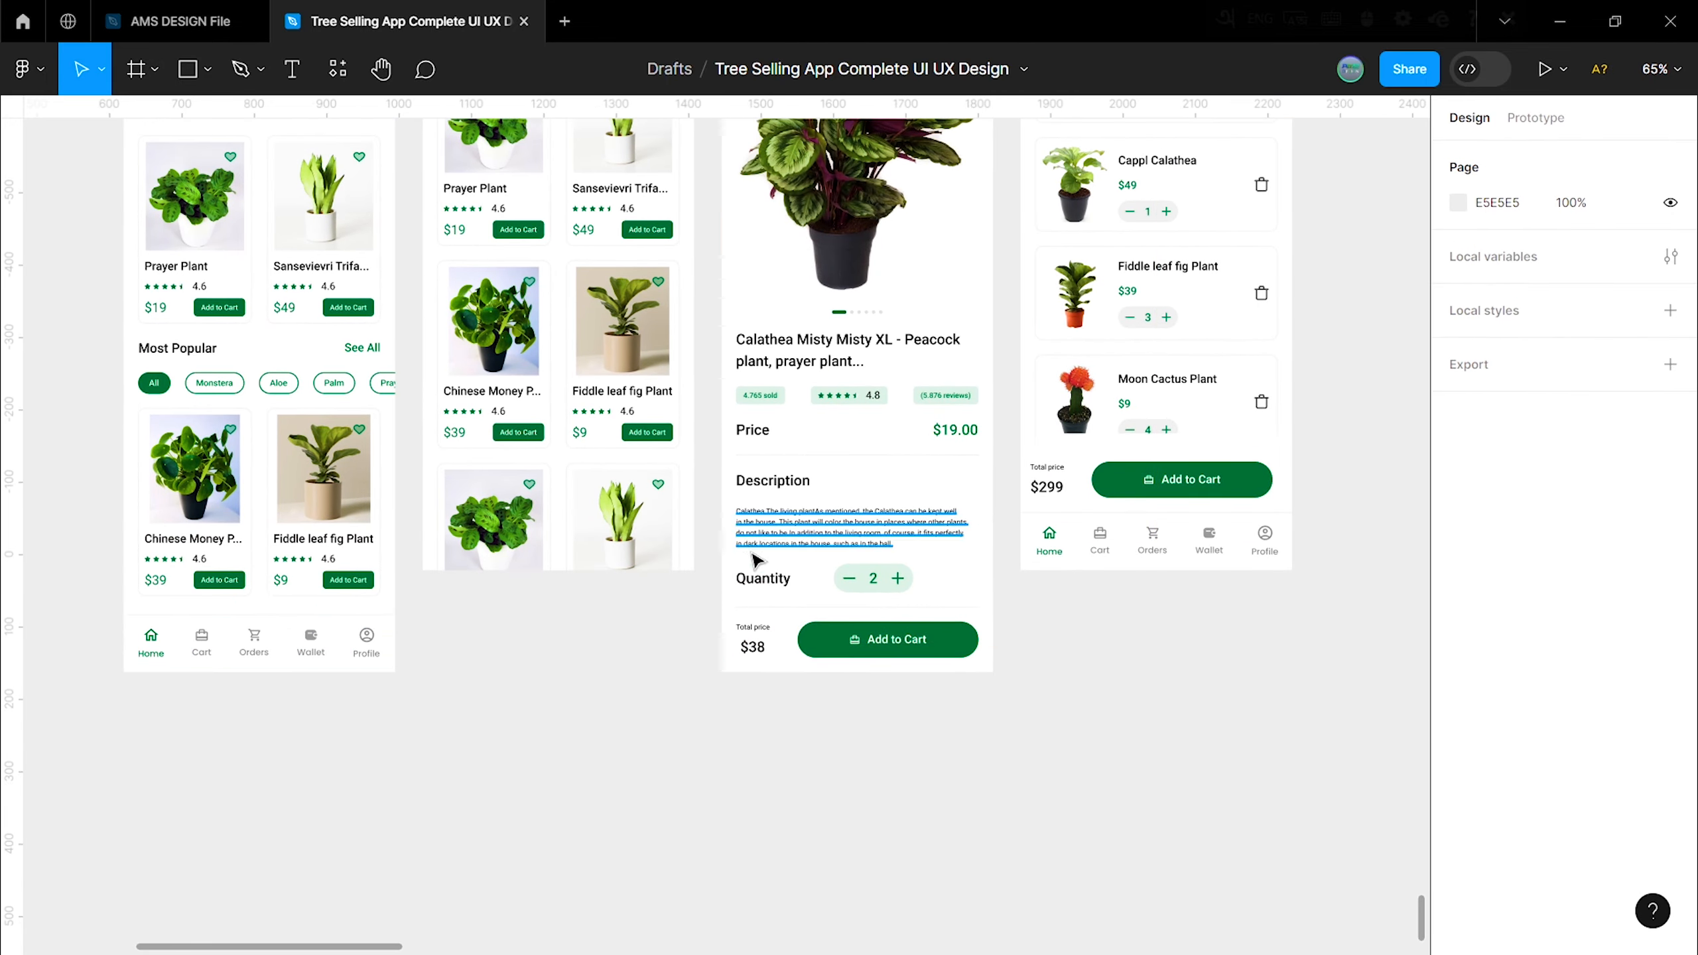
scroll(1015, 577, "up", 5)
left_click_drag(980, 573, 973, 573)
left_click(934, 739)
scroll(934, 735, "down", 1)
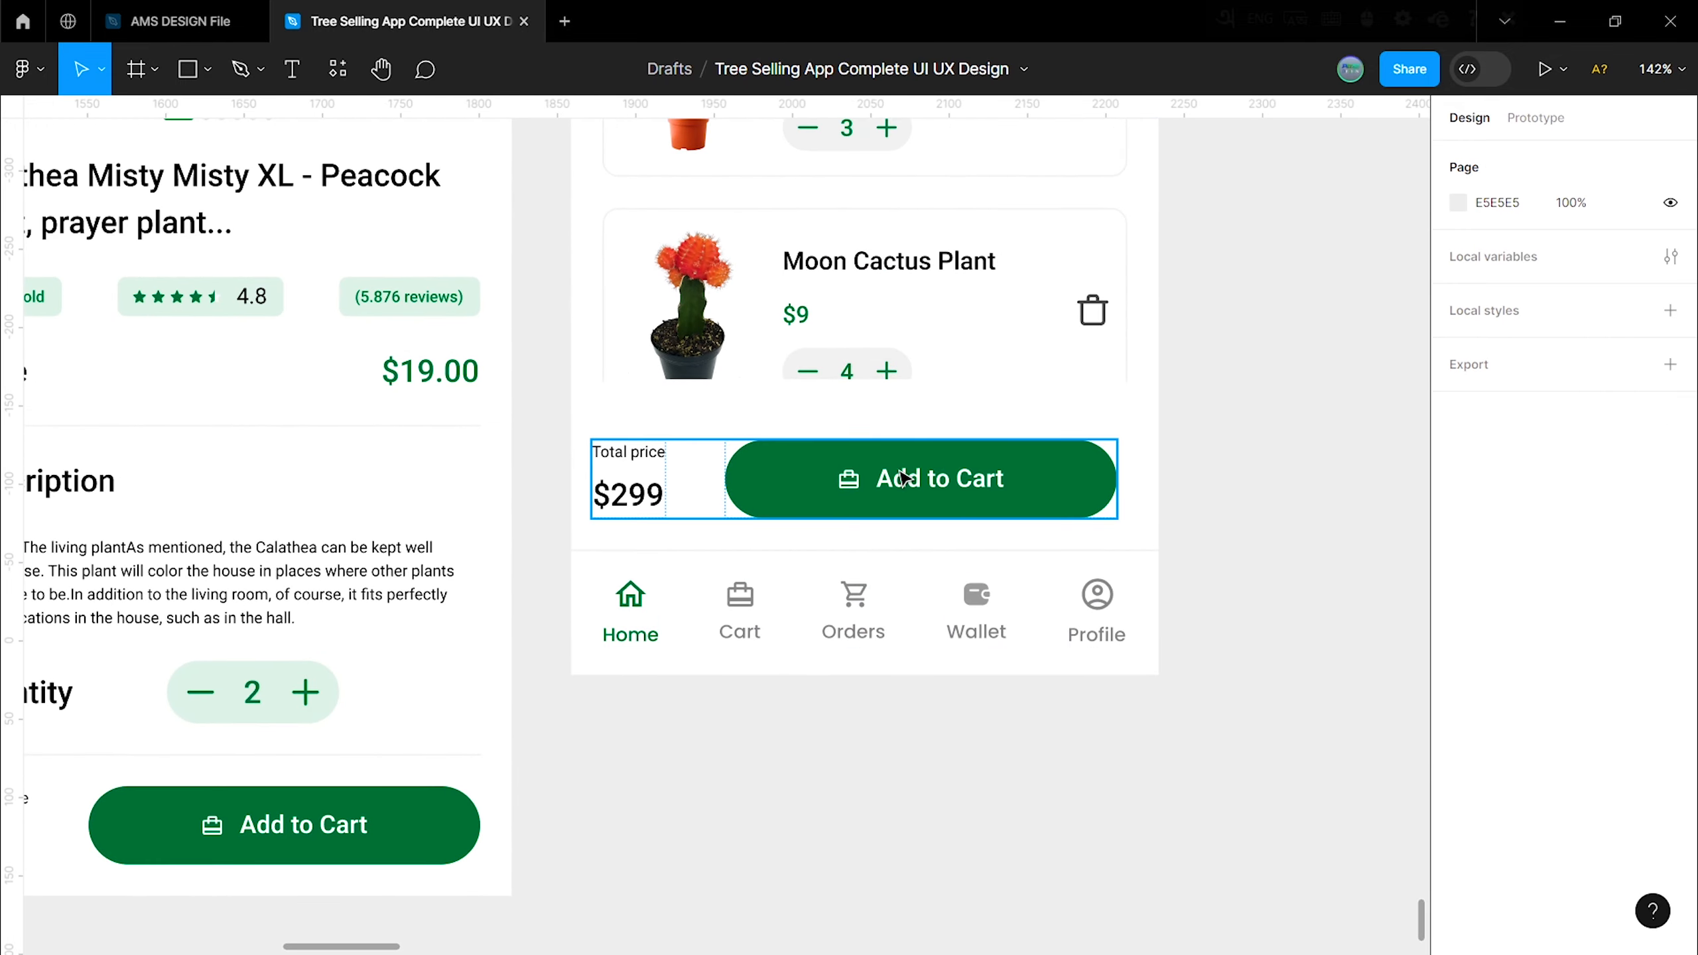
left_click(906, 482)
left_click(862, 595, "shift")
left_click(802, 530)
scroll(655, 539, "down", 4)
scroll(537, 602, "down", 2)
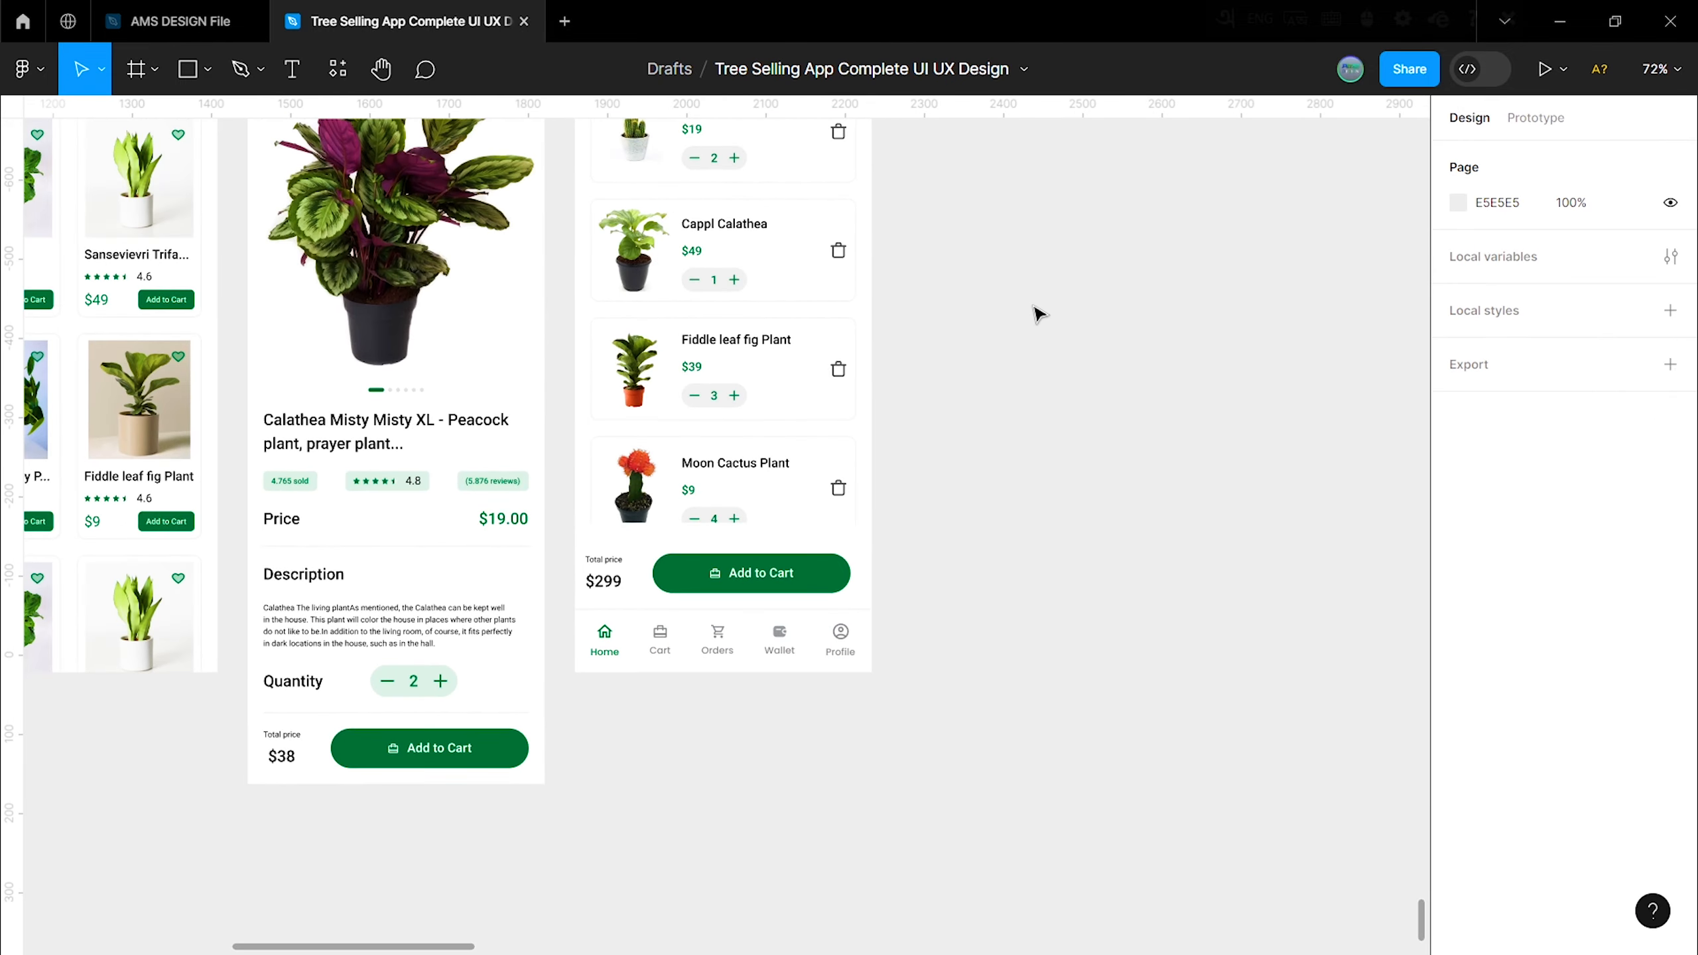
Step: Shrink the white panel behind the total price row to 375 by 168 and set all its corner radii to 0
left_click(634, 598)
scroll(635, 595, "up", 3)
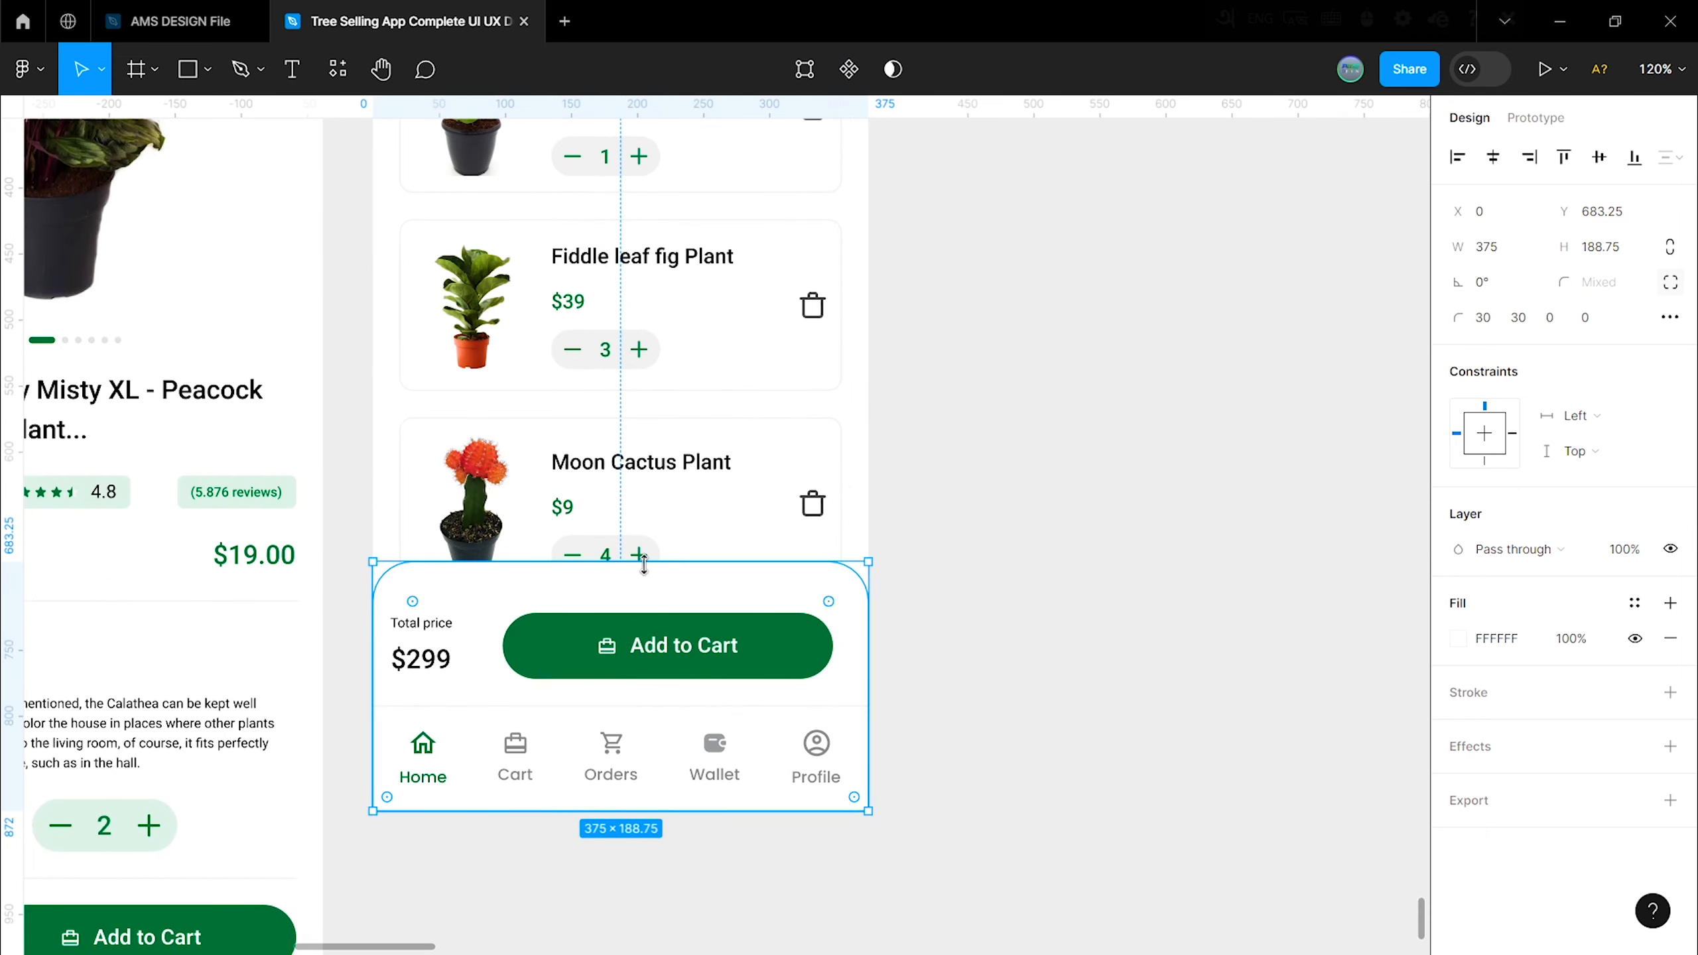
left_click_drag(644, 564, 642, 569)
key("shift+0")
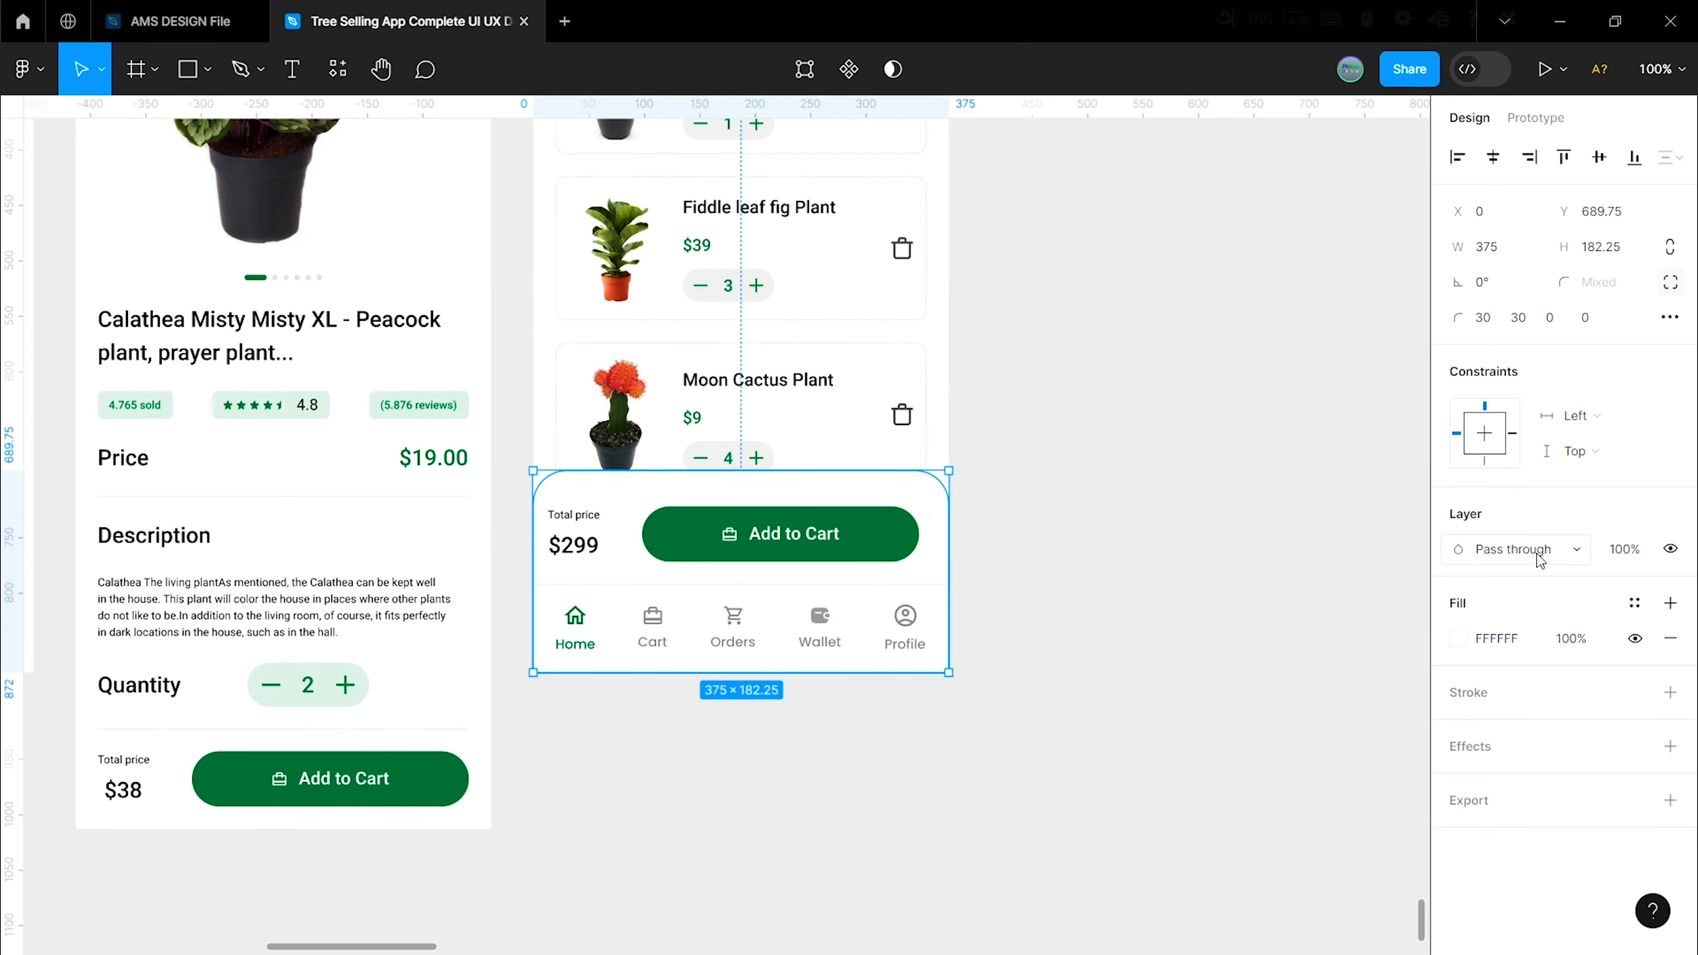
left_click(1086, 507)
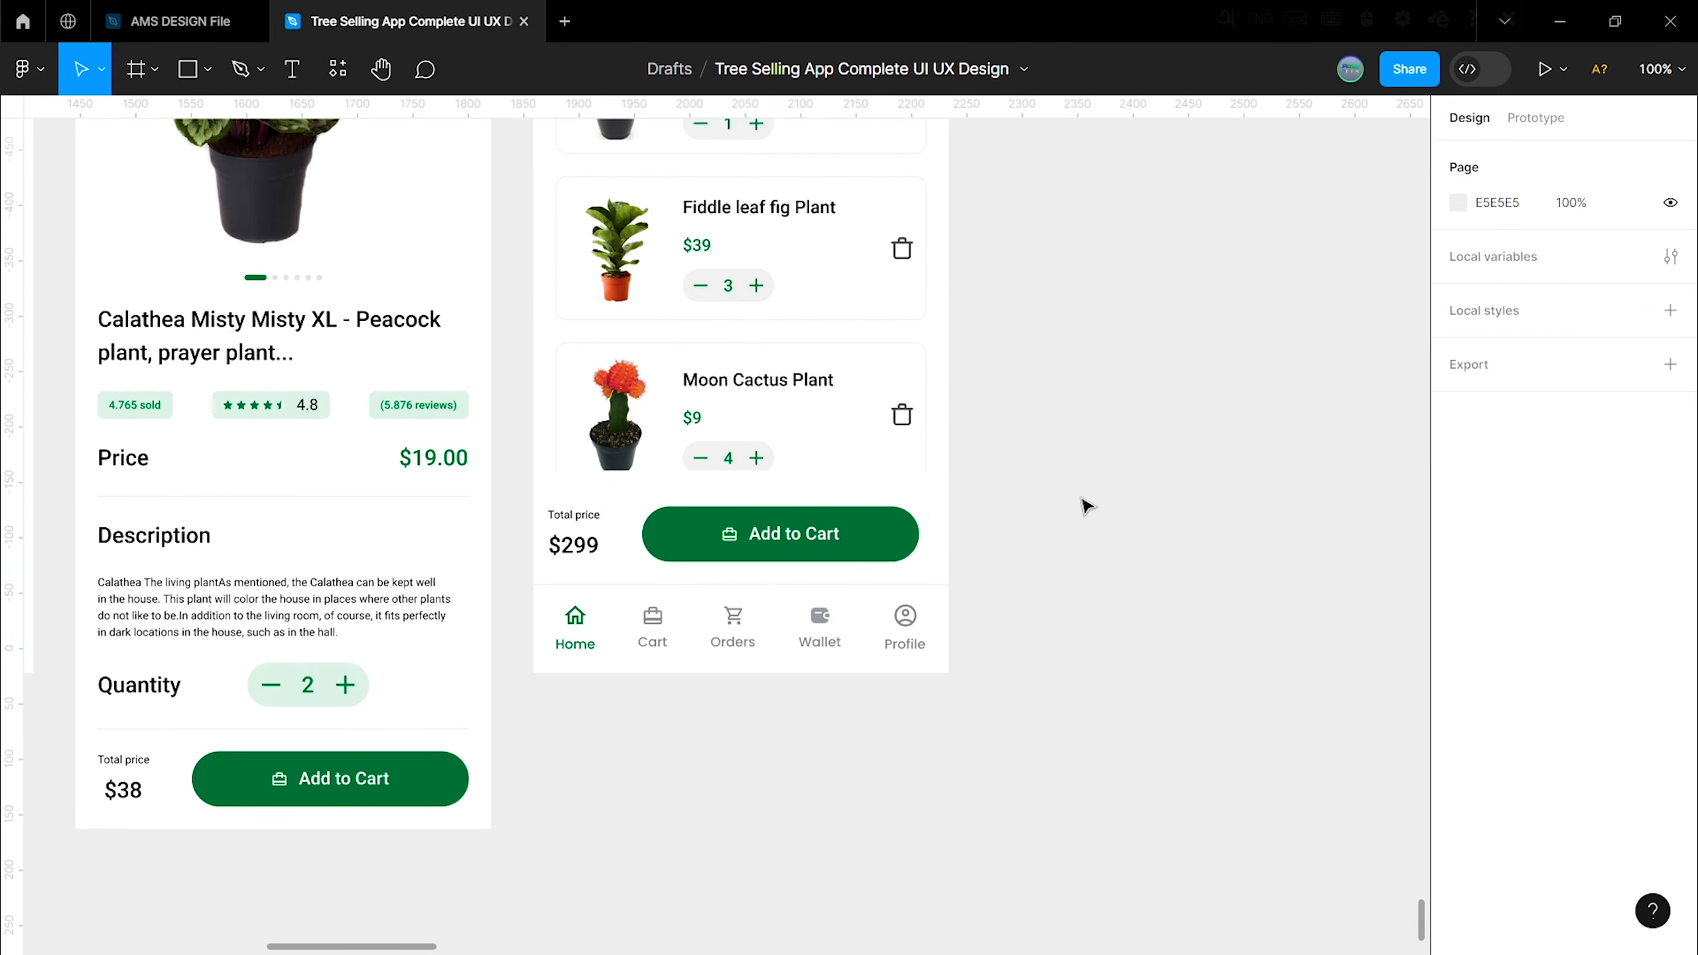
left_click(748, 493)
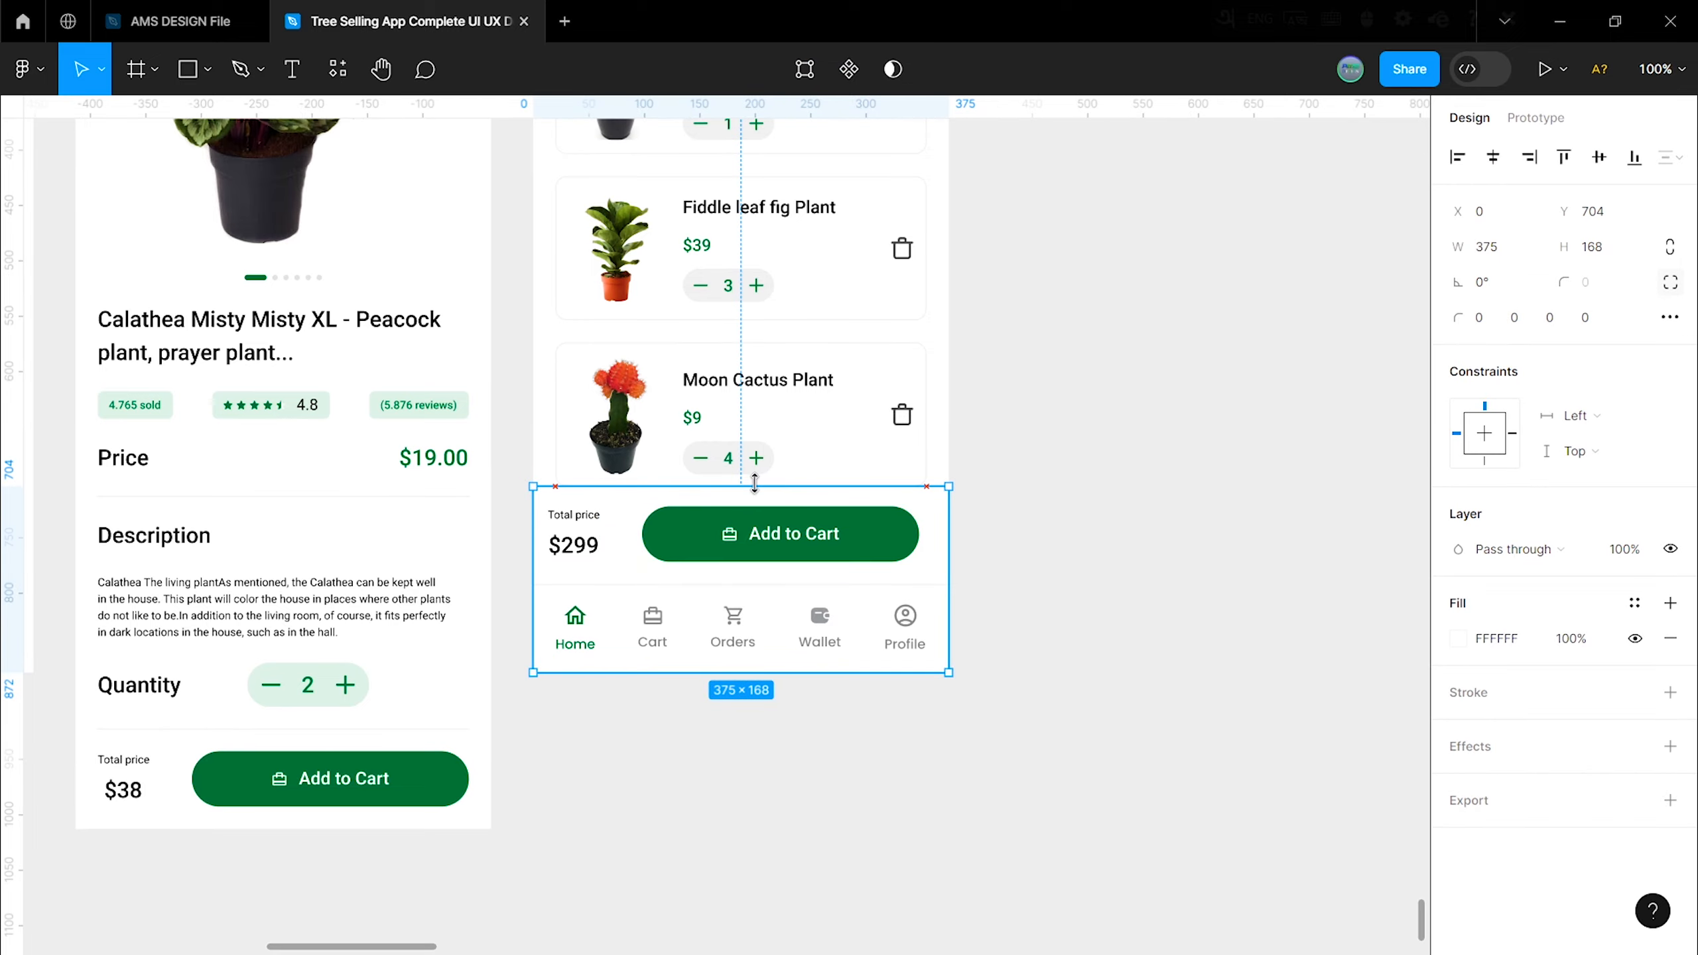
left_click(1070, 474)
Step: Increase the vertical spacing between the plant cards in the My Cart list
scroll(1071, 474, "up", 2)
left_click(862, 462)
left_click_drag(1460, 521, 1475, 526)
left_click(1070, 582)
scroll(1070, 582, "down", 2)
scroll(1040, 599, "up", 2)
scroll(1035, 839, "down", 1)
scroll(1103, 736, "up", 5)
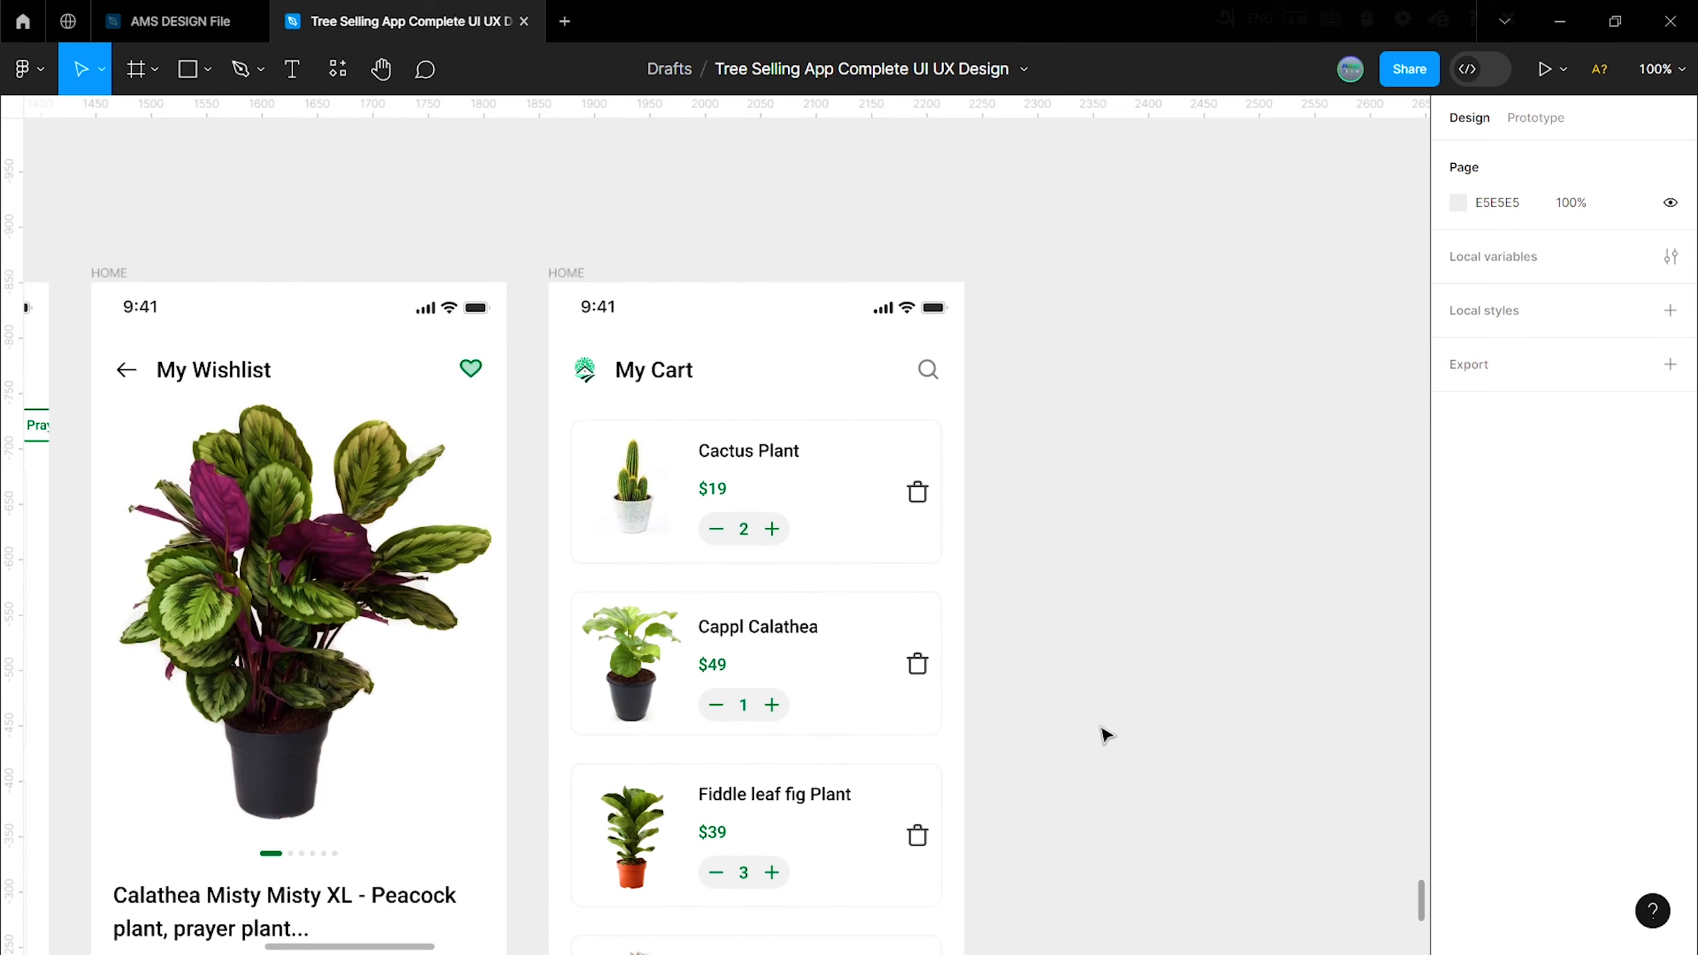
Step: Duplicate the My Cart screen beside itself and change the copy's header to Payment Methods with a back arrow and a boxed plus icon
scroll(1103, 736, "down", 3)
left_click(569, 299)
left_click_drag(867, 387, 866, 387)
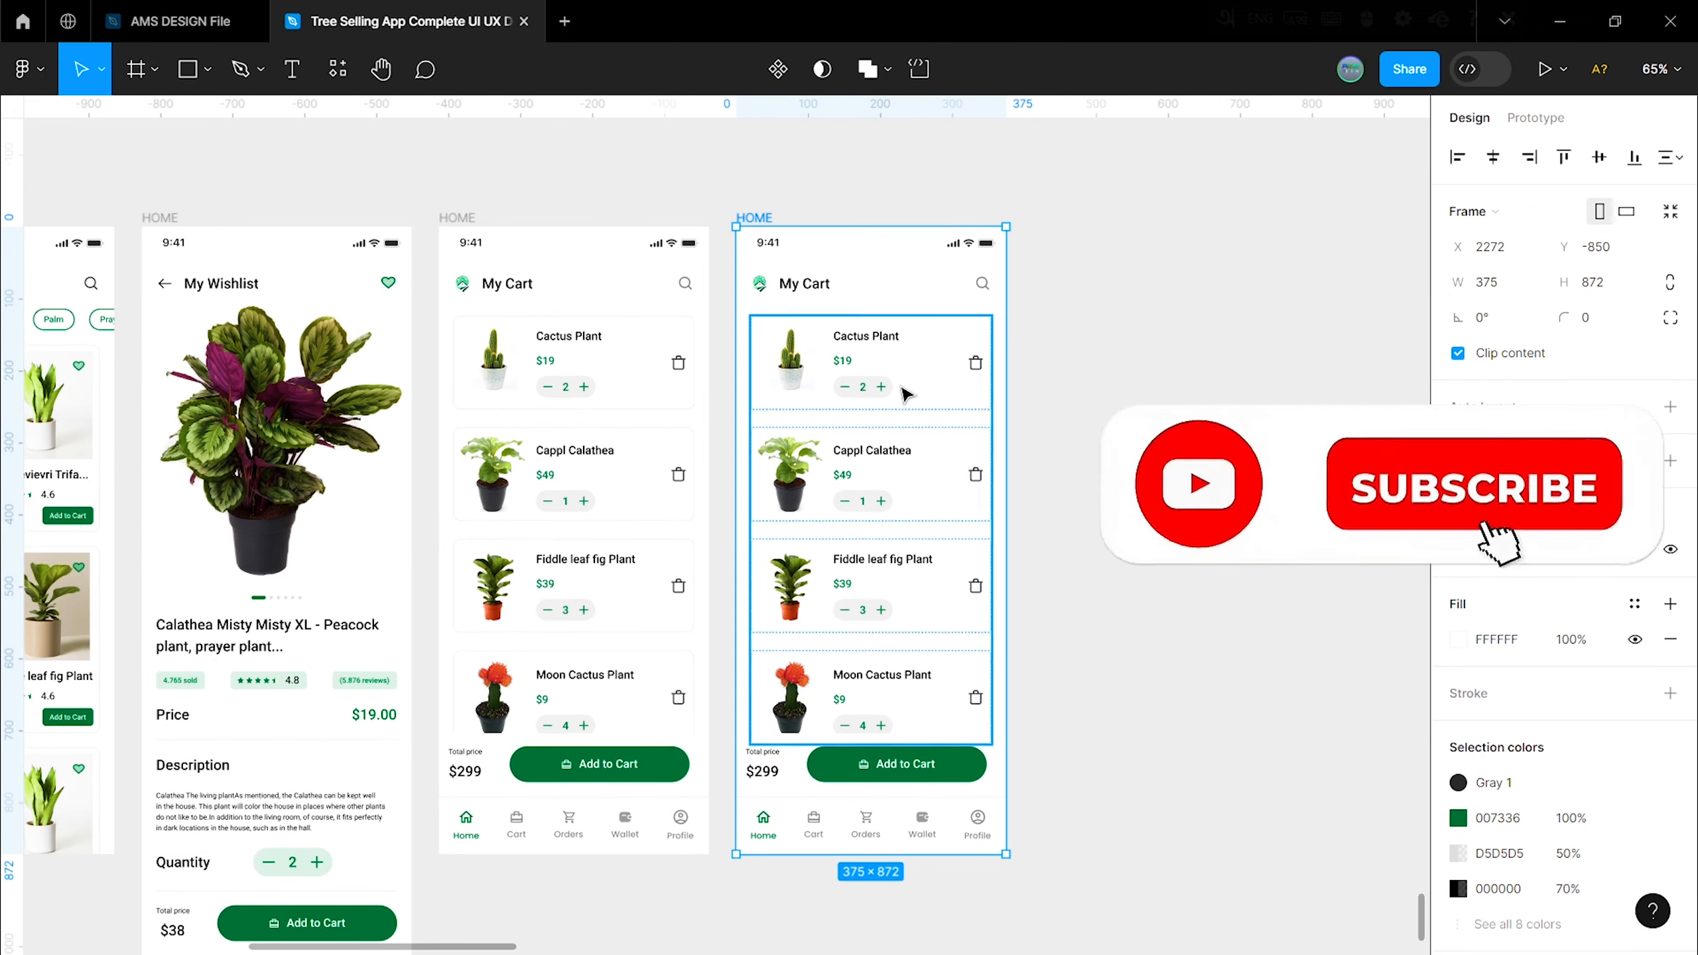
left_click(876, 246)
left_click(874, 278)
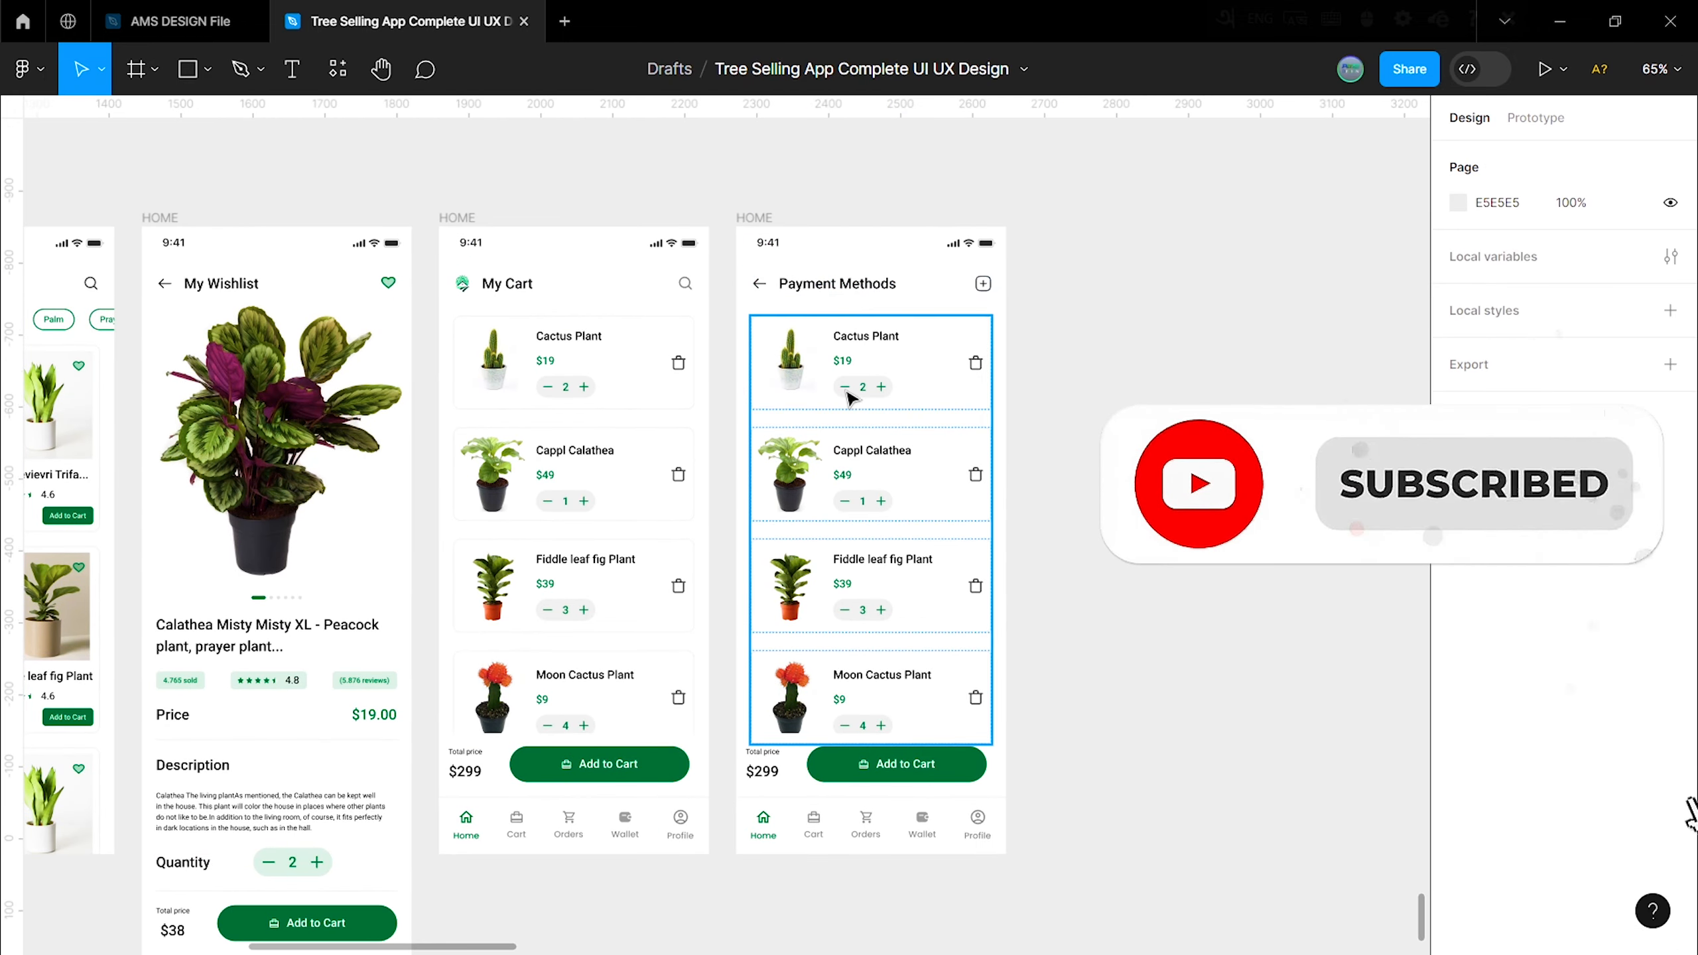
Step: Delete the plant cards, total price row and navigation bar from the Payment Methods screen
left_click(974, 659)
key("Delete")
left_click(879, 824)
key("Delete")
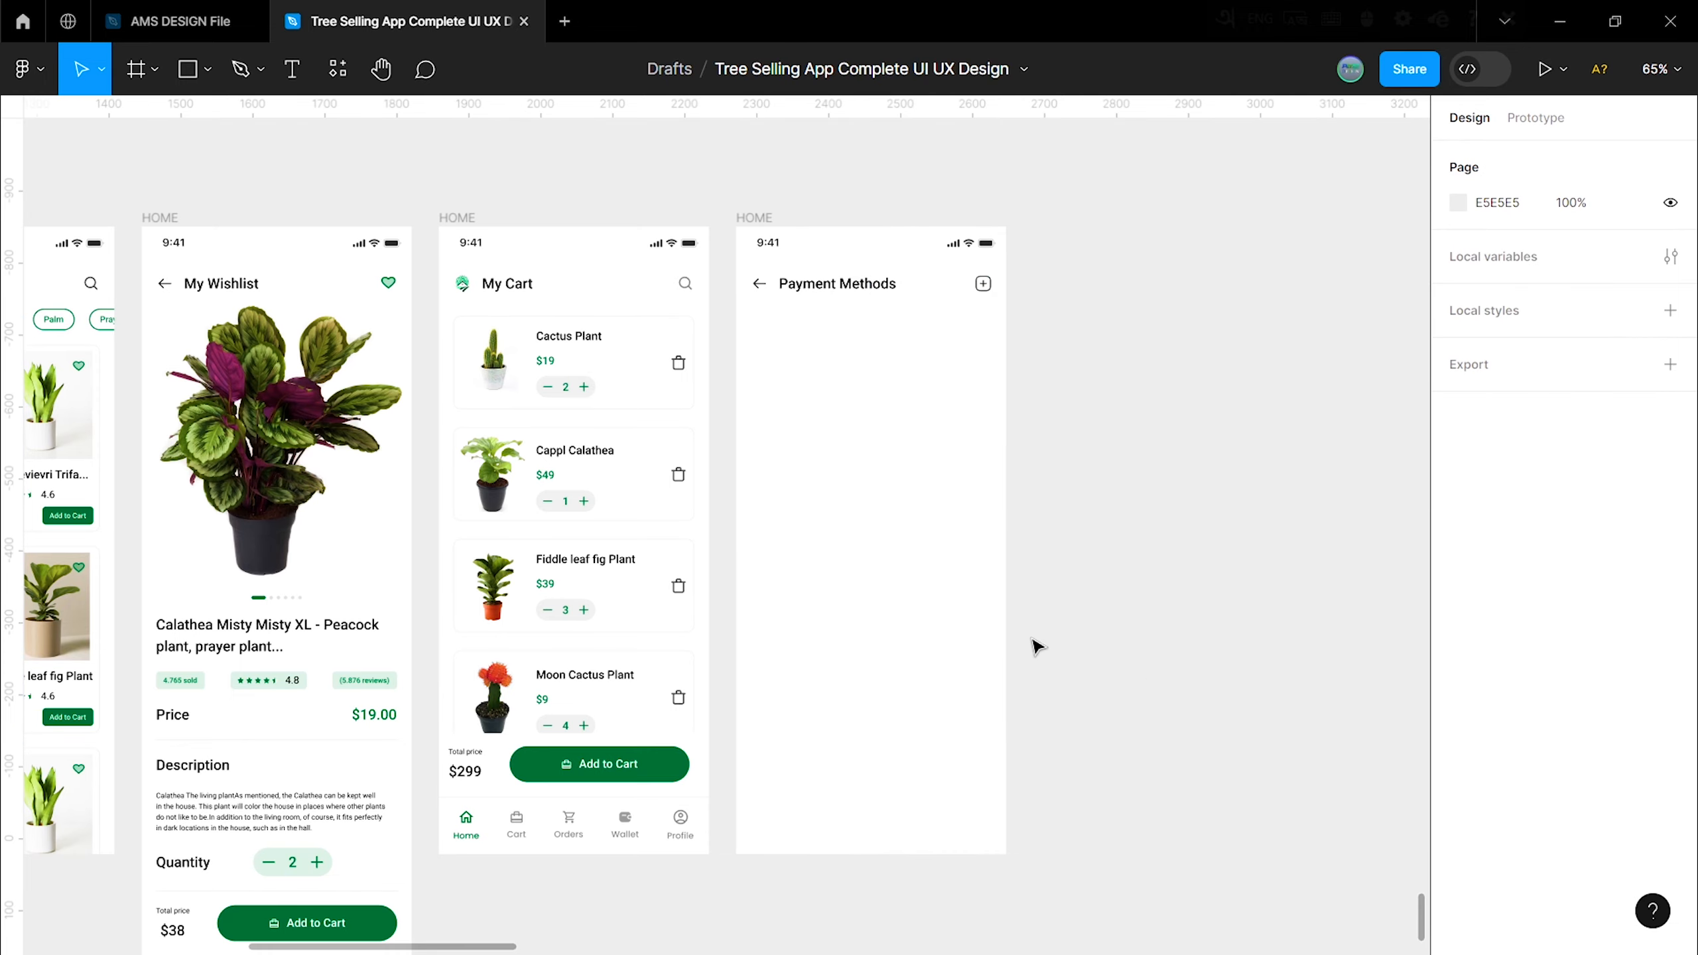
Step: Place a green wallet icon on the Payment Methods screen and add the text My Wallet beside it
scroll(796, 423, "up", 1)
scroll(794, 441, "down", 3)
left_click(813, 330)
left_click(845, 301, "shift")
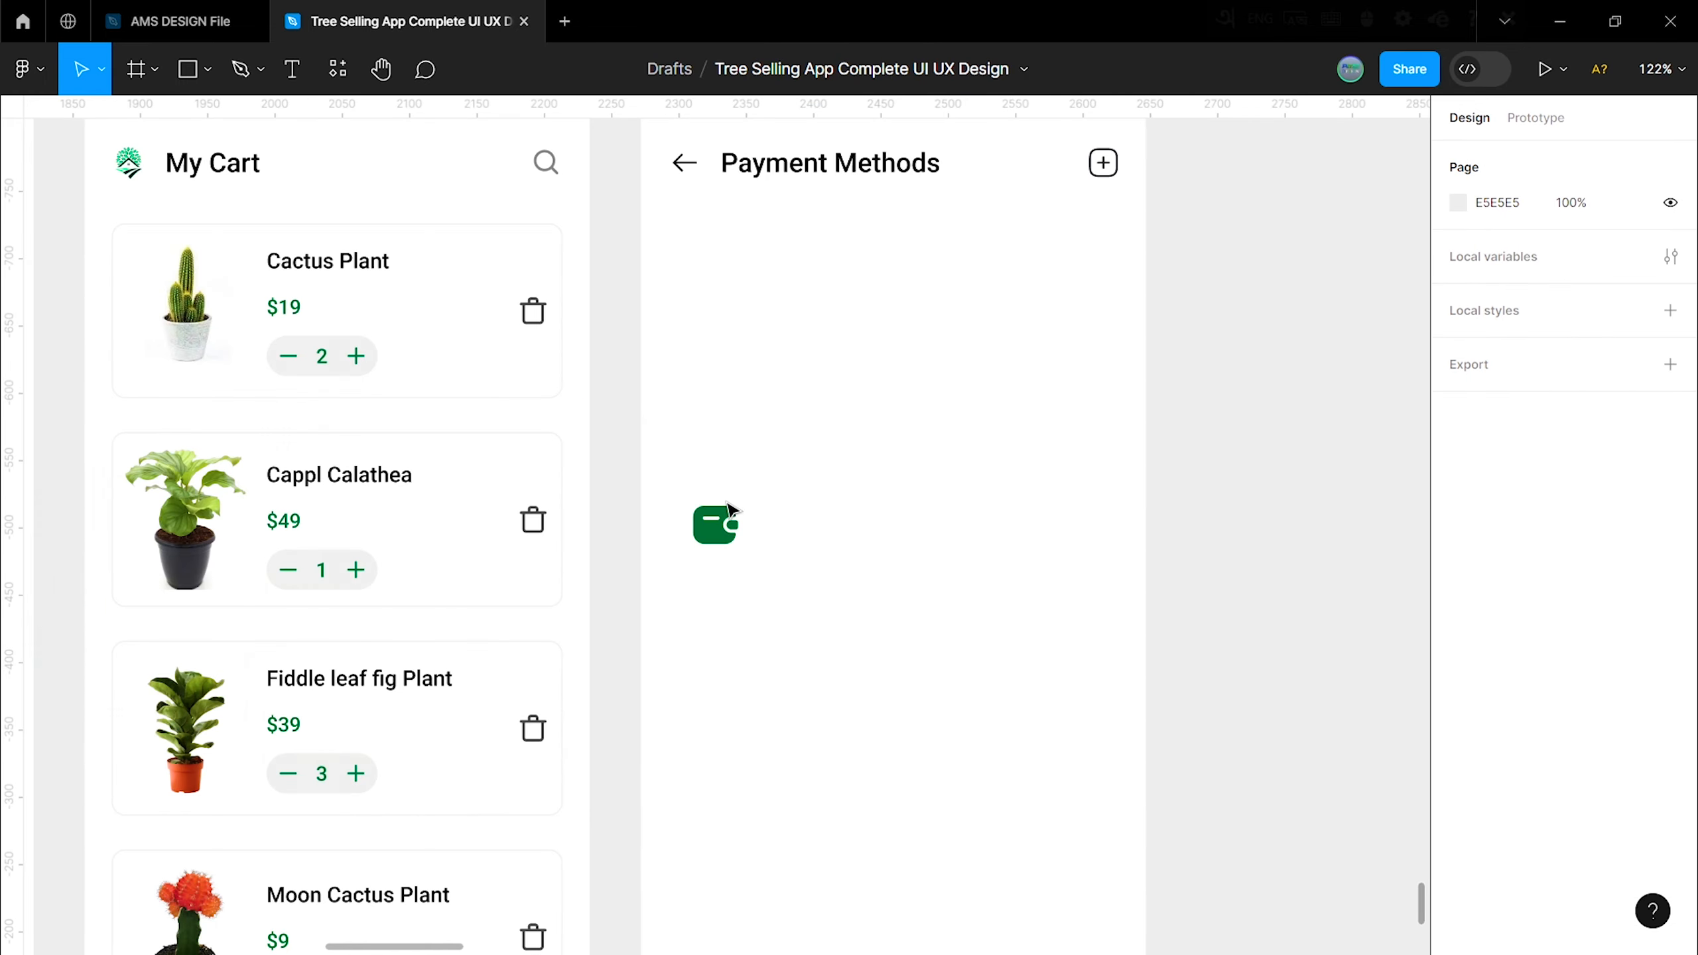
scroll(785, 406, "down", 1)
key("t")
left_click(678, 298)
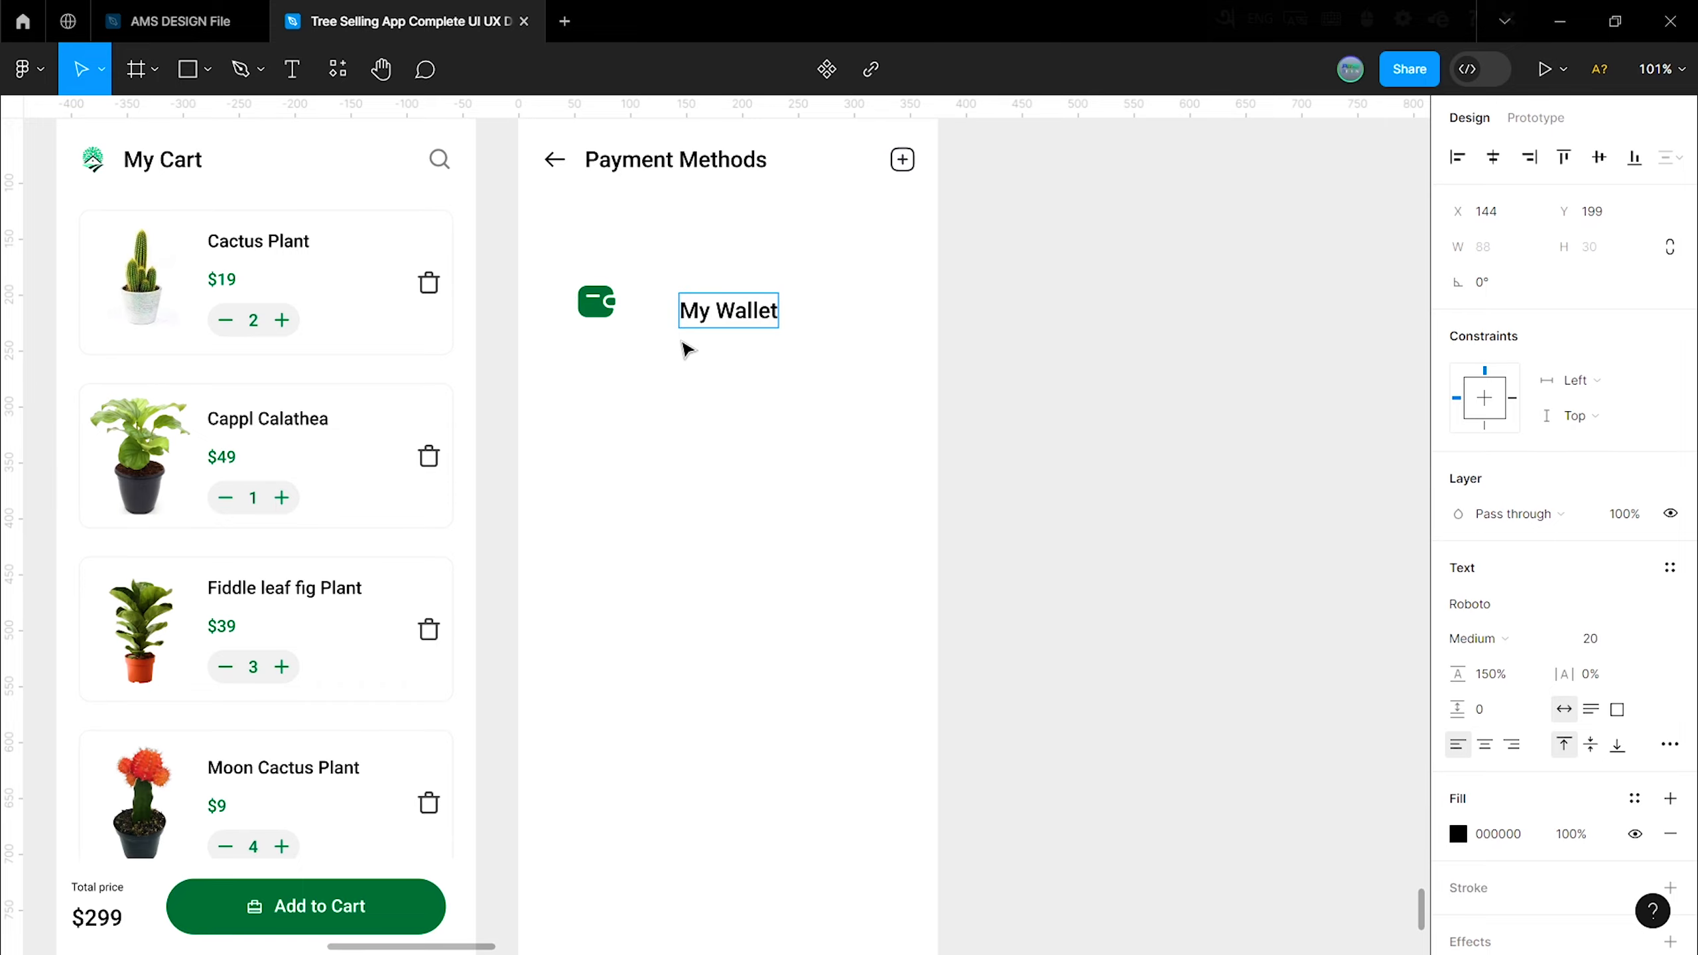
left_click(682, 344)
Step: Move the My Wallet text closer to and level with the wallet icon, and combine both in an auto layout
left_click_drag(747, 311, 706, 302)
left_click(658, 355)
left_click_drag(531, 201, 663, 351)
right_click(651, 306)
left_click(709, 648)
left_click(692, 402)
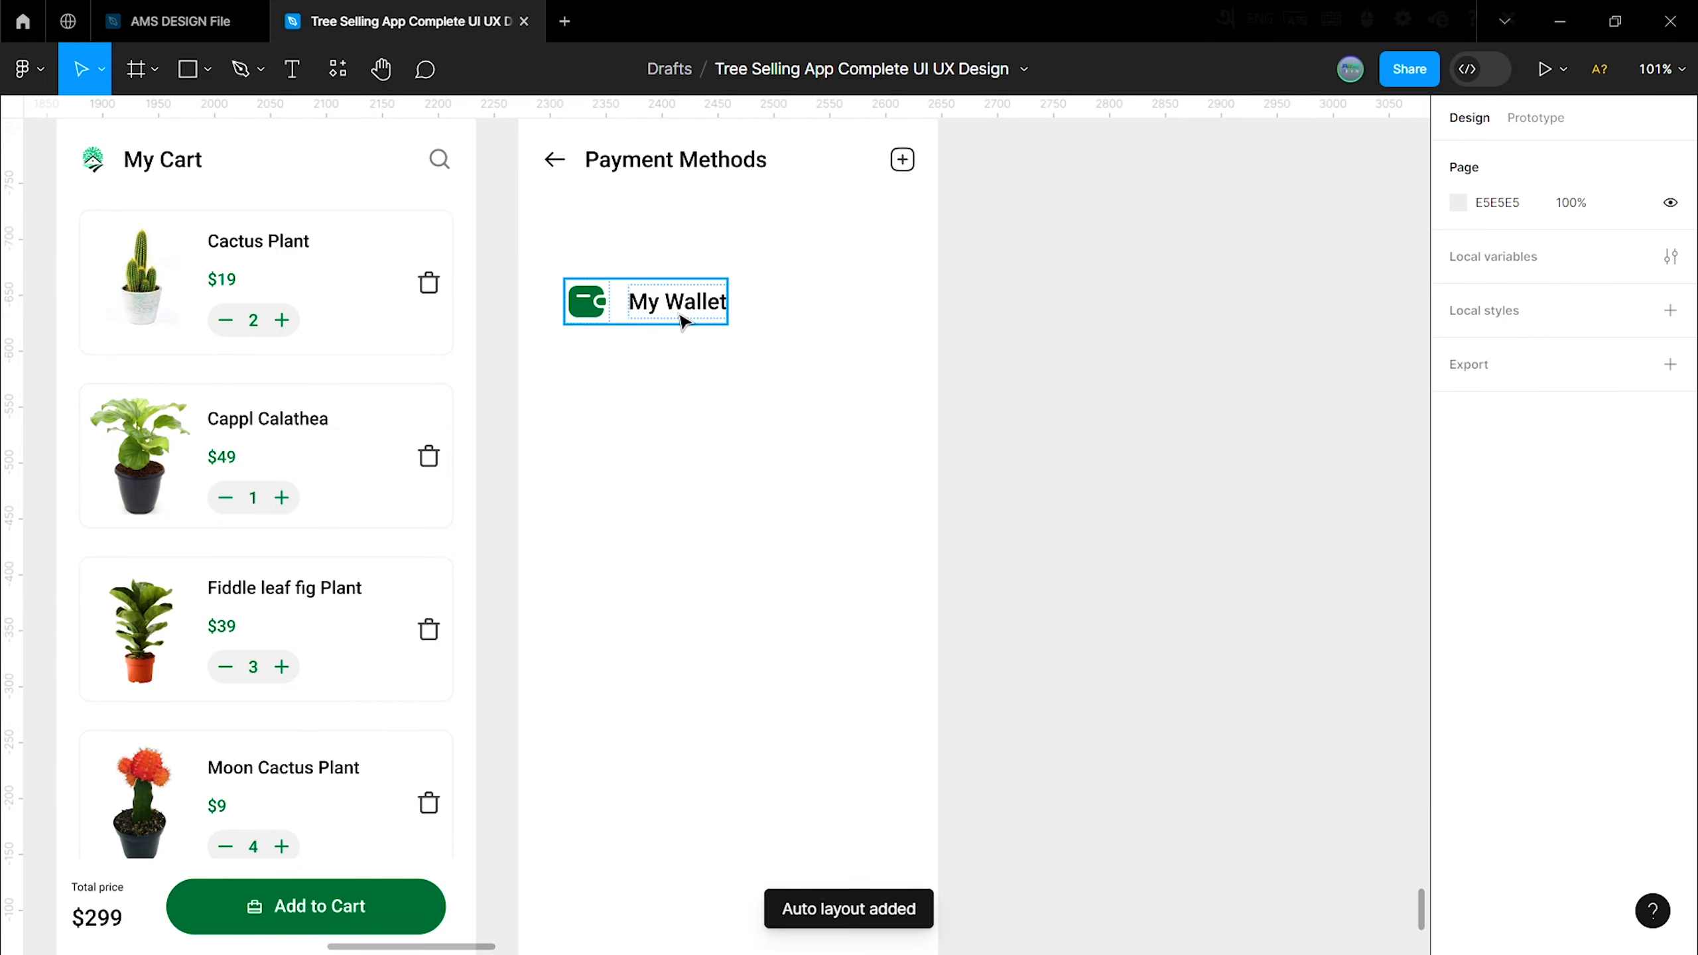
left_click(682, 323)
left_click(566, 402)
left_click(676, 304)
left_click(769, 462)
scroll(769, 462, "down", 1)
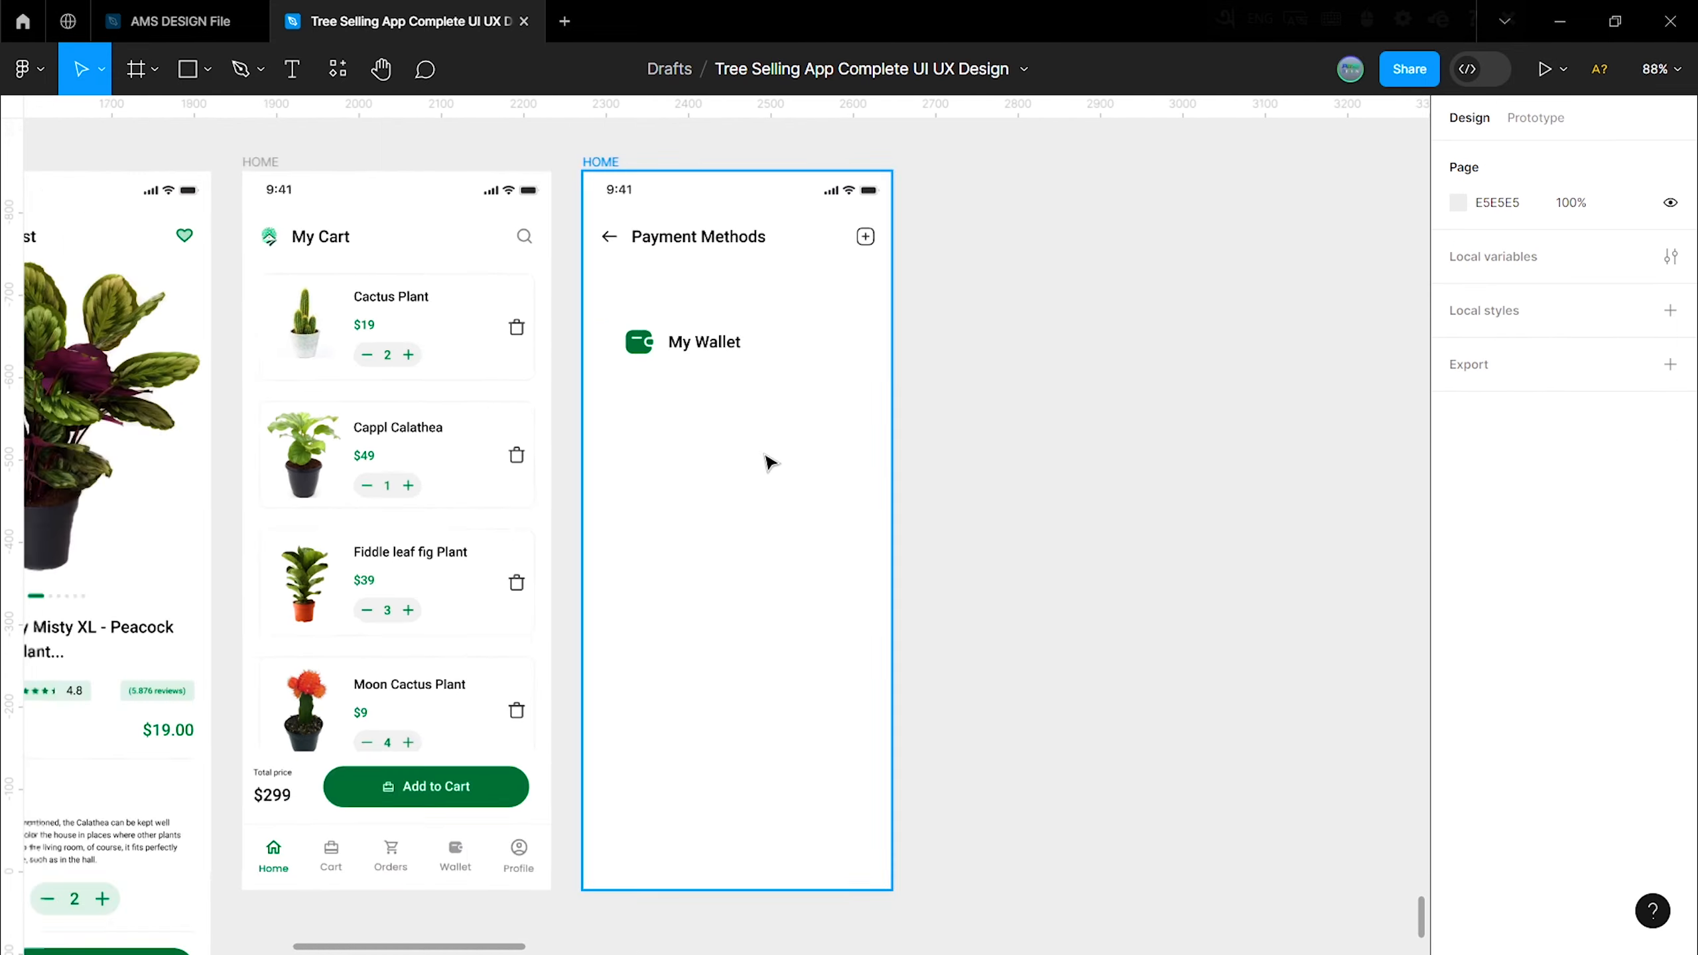
Step: Add the balance text $2,987 to the right of the My Wallet label
scroll(789, 415, "up", 3)
key("t")
left_click(797, 305)
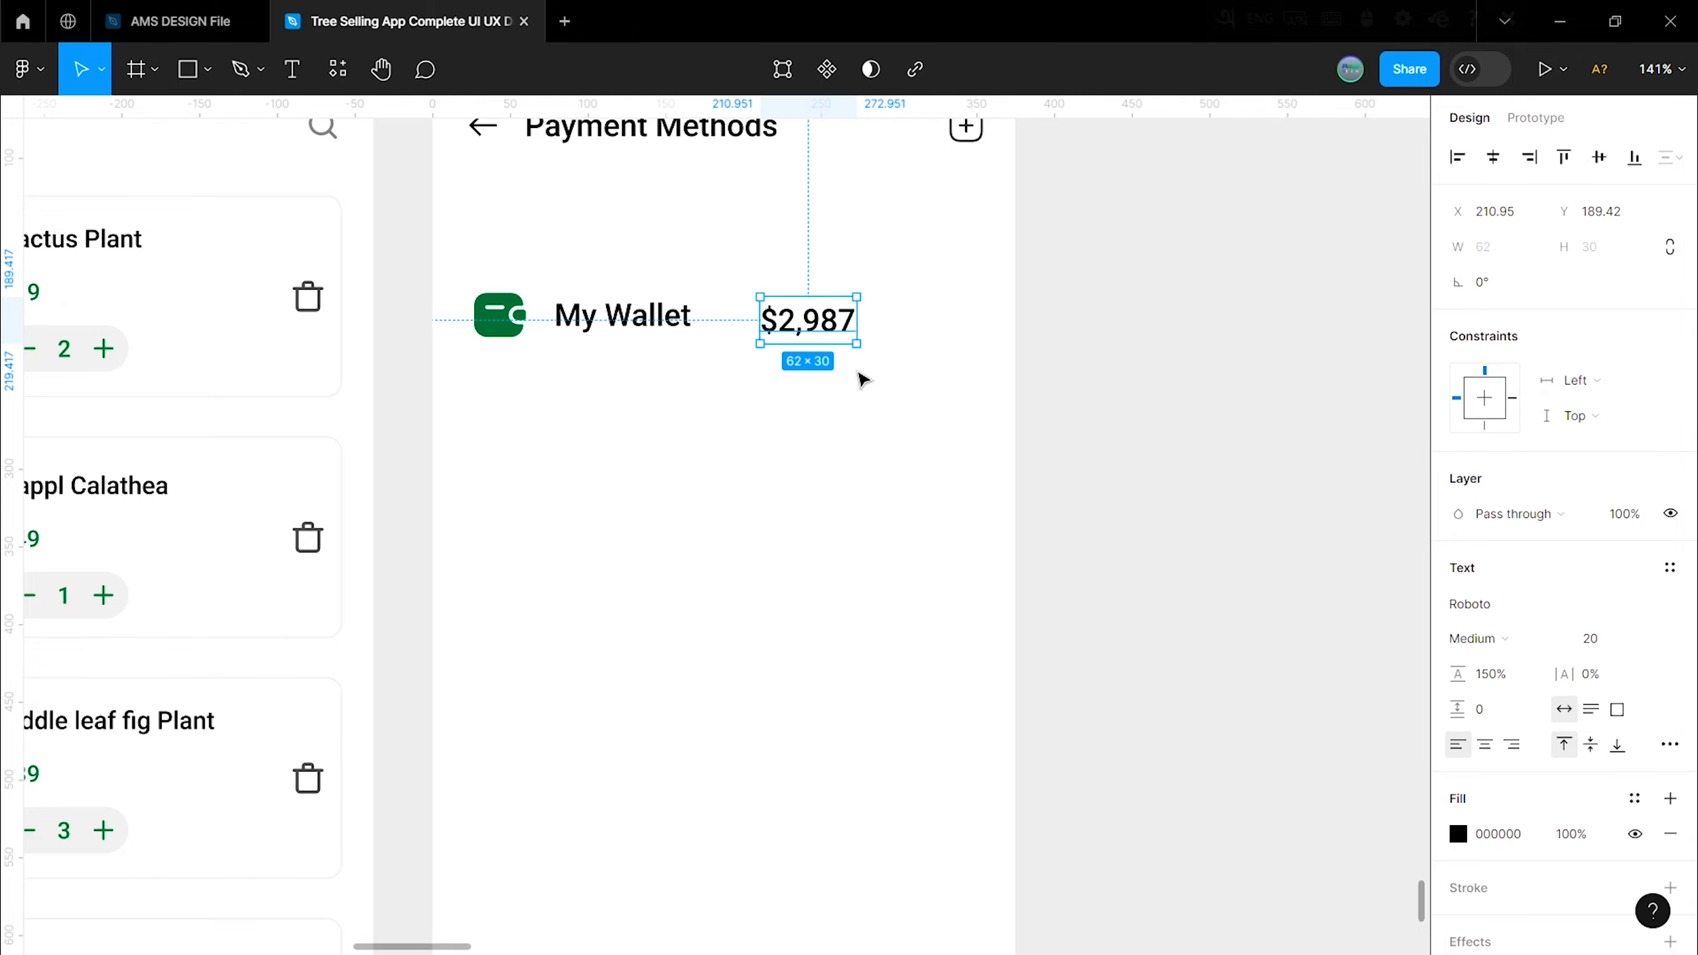
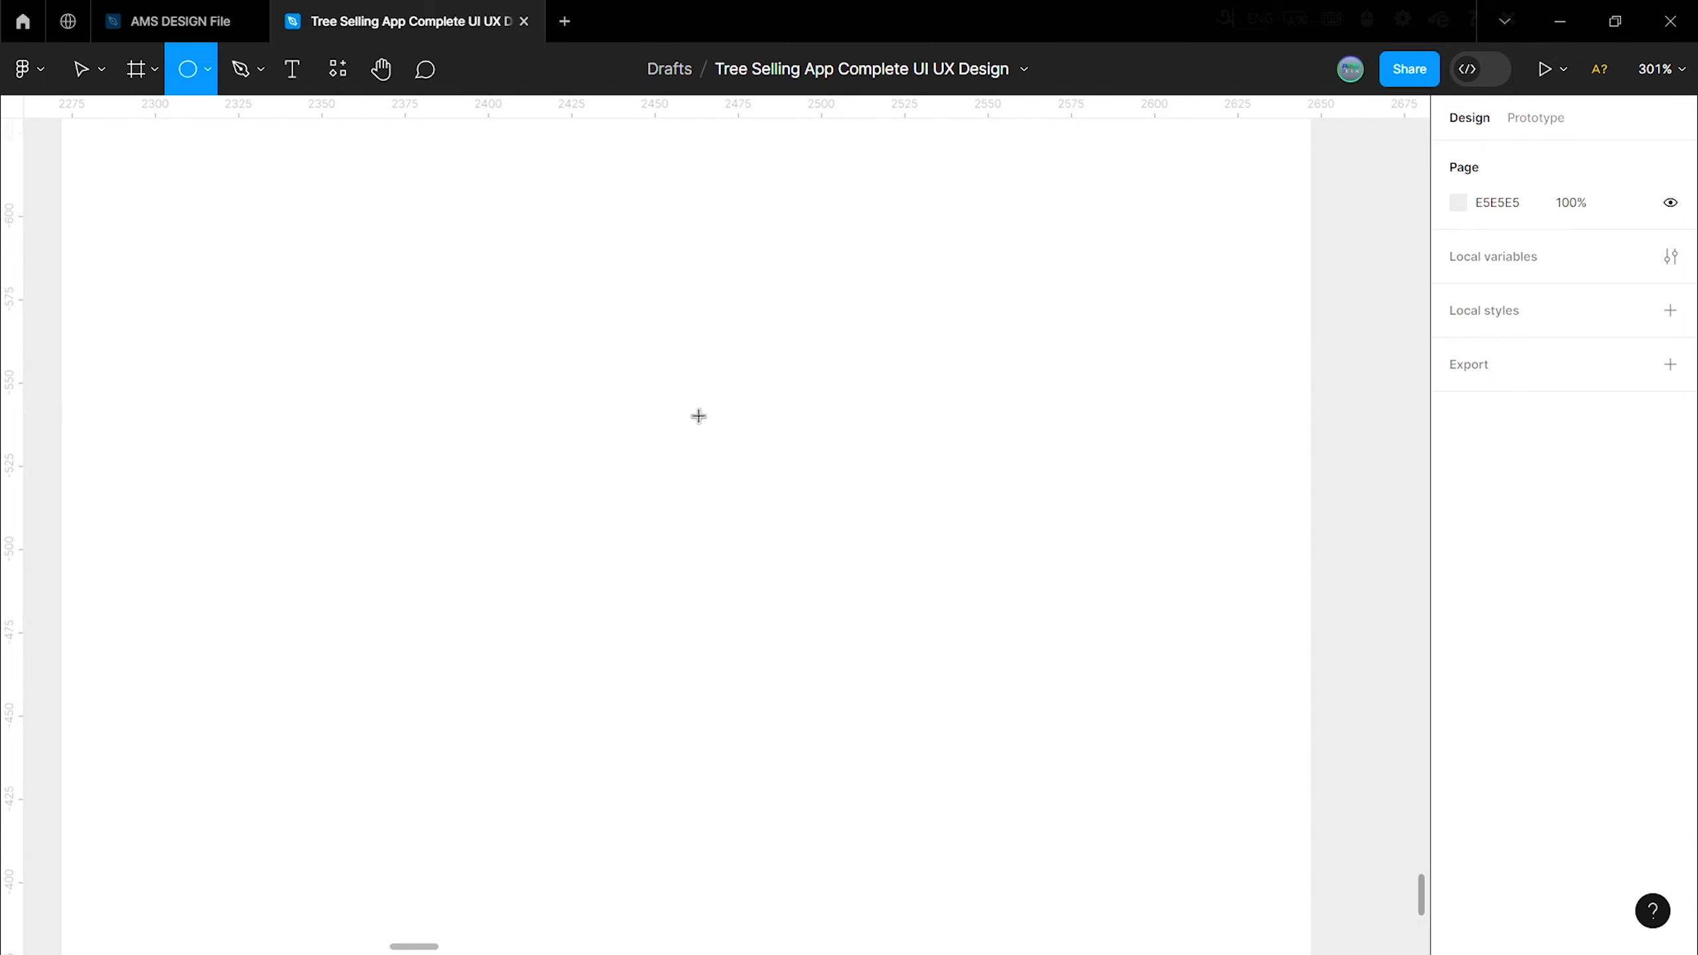
Step: Draw a small circle on the empty part of the Payment Methods screen and give it a black stroke of thickness 3
left_click_drag(698, 416, 719, 439)
key("Return")
left_click(829, 428)
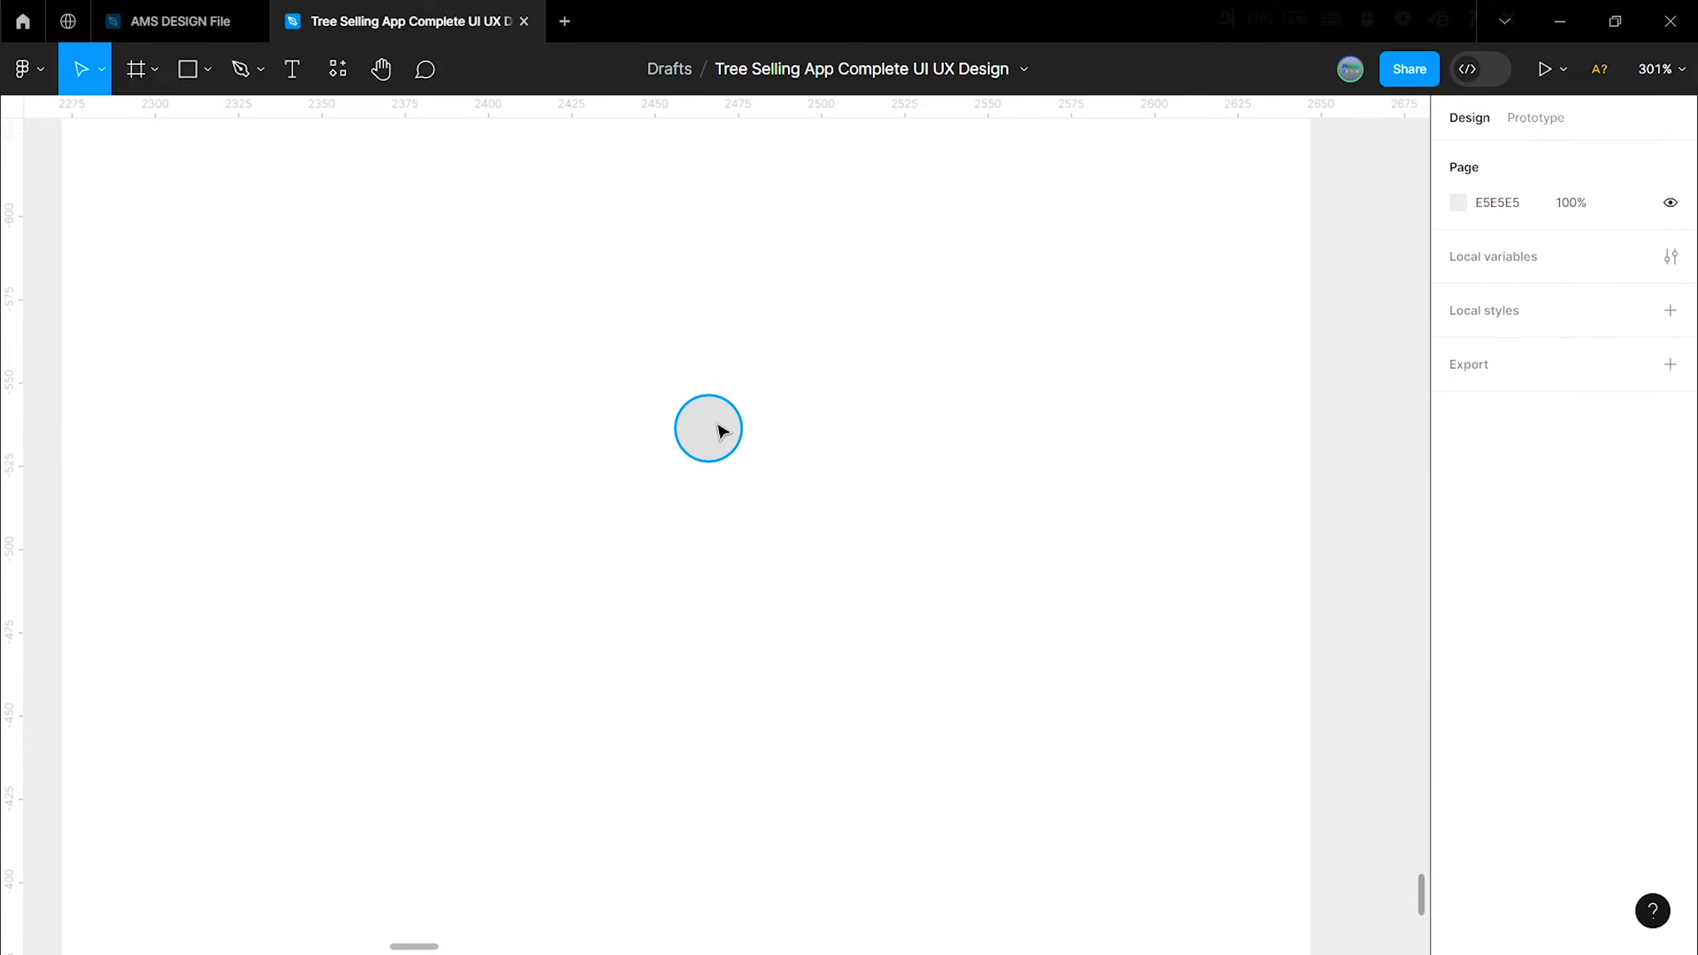
left_click(717, 428)
left_click(1596, 734)
type("3")
key("Return")
left_click(1084, 709)
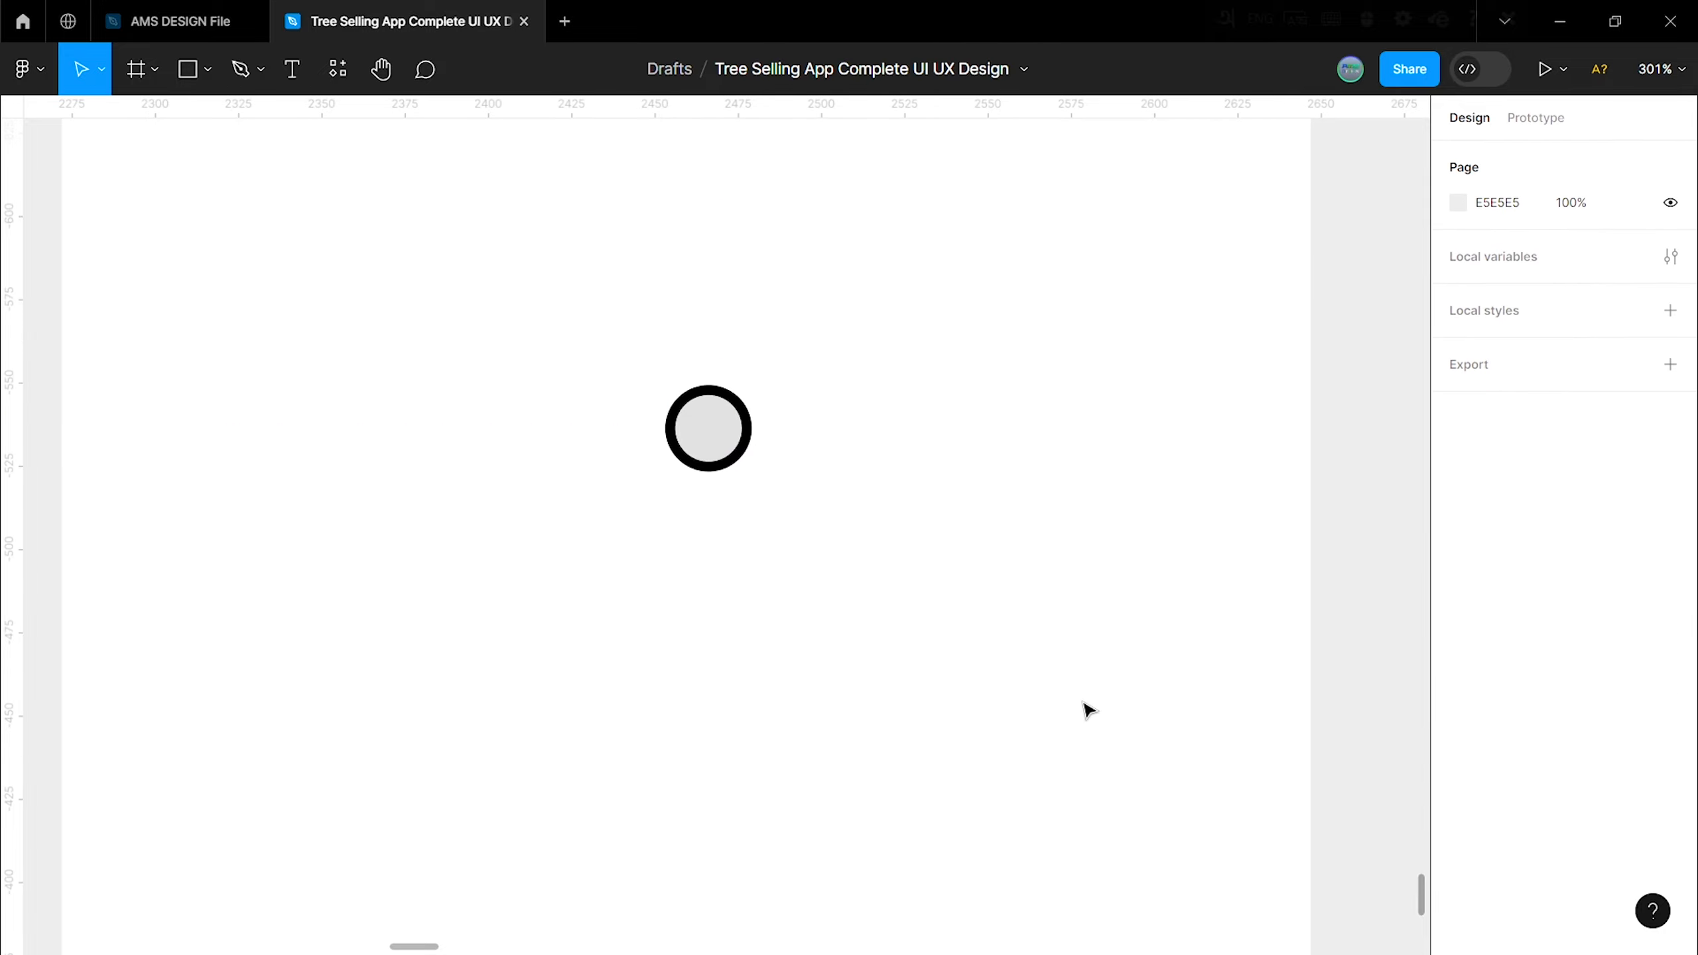
Step: Try a stroke thickness of 4 on the small circle, and set it back to 3
left_click(722, 435)
type("4")
left_click(1197, 709)
left_click(724, 456)
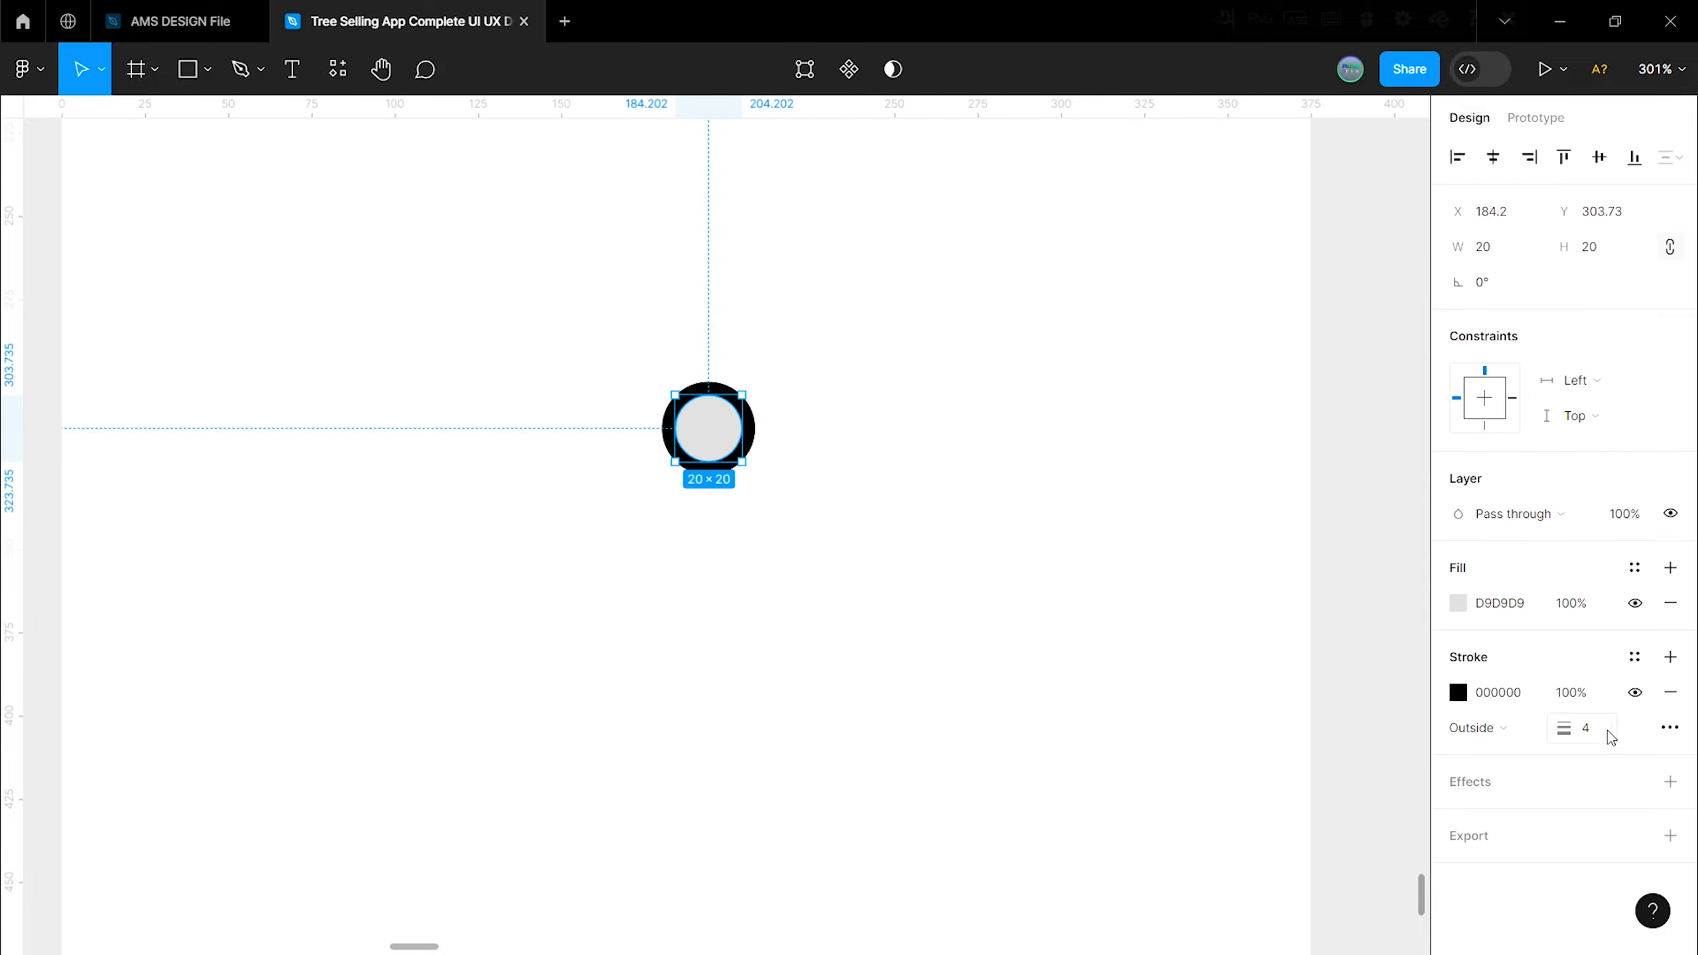
left_click(1608, 734)
type("3")
left_click(1261, 731)
Step: Remove the small circle's fill and change its stroke colour to green 007336
left_click(711, 422)
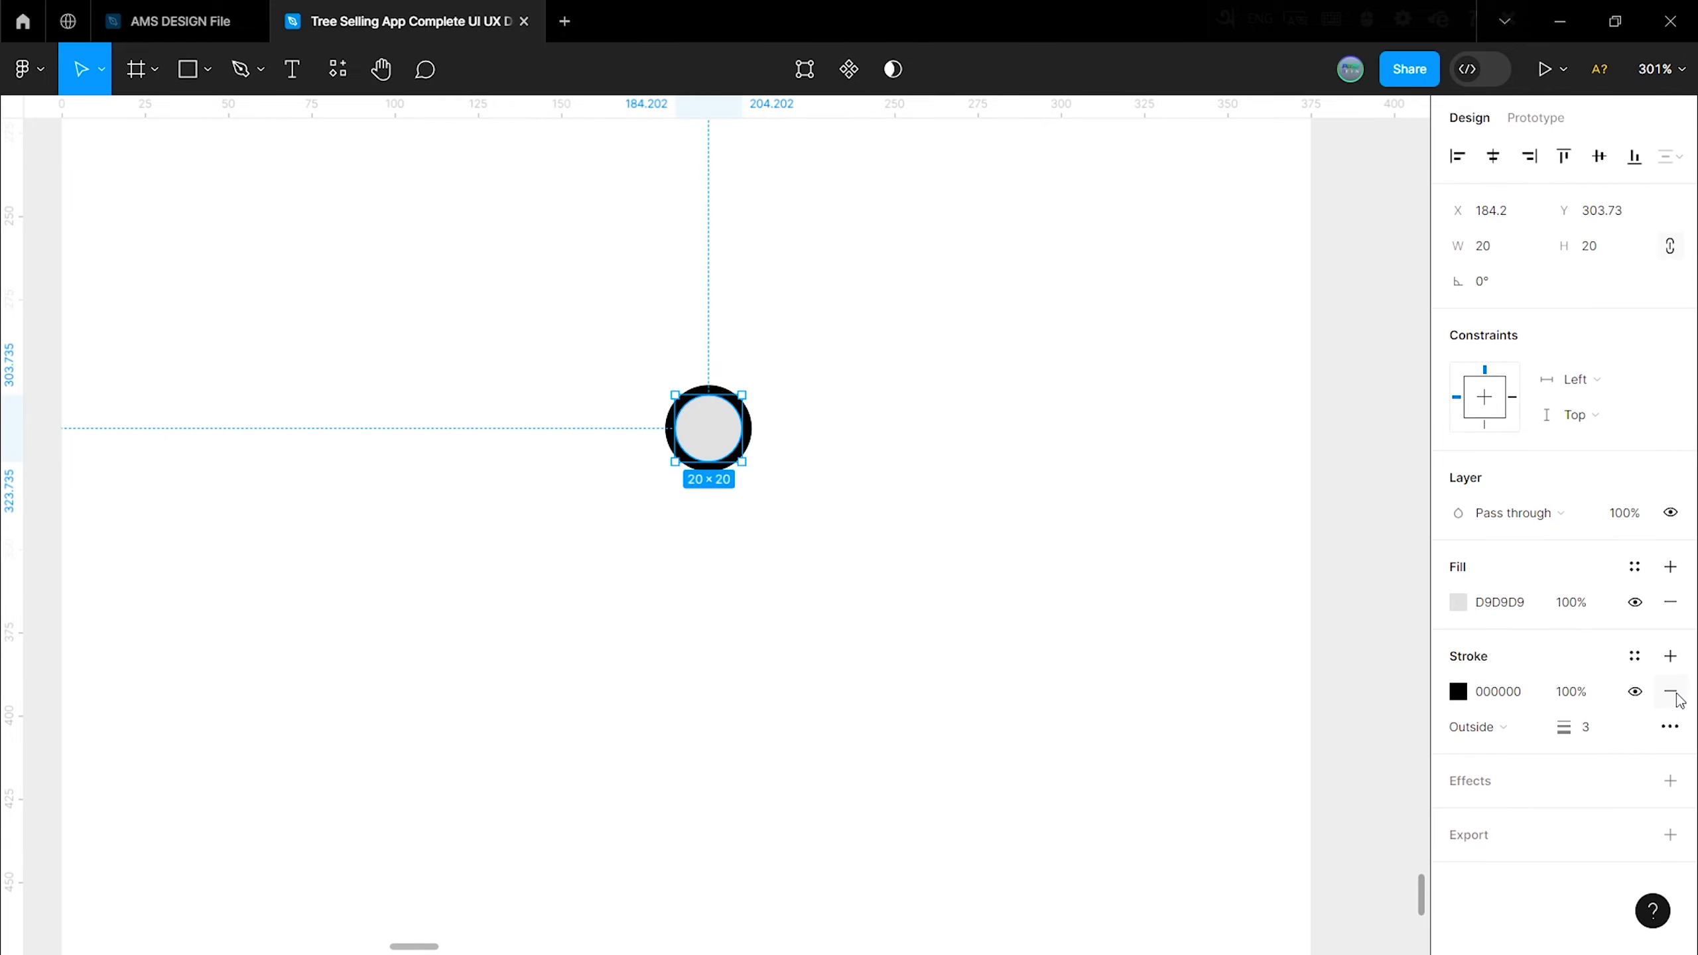
left_click(1676, 604)
left_click(1457, 658)
left_click(1193, 841)
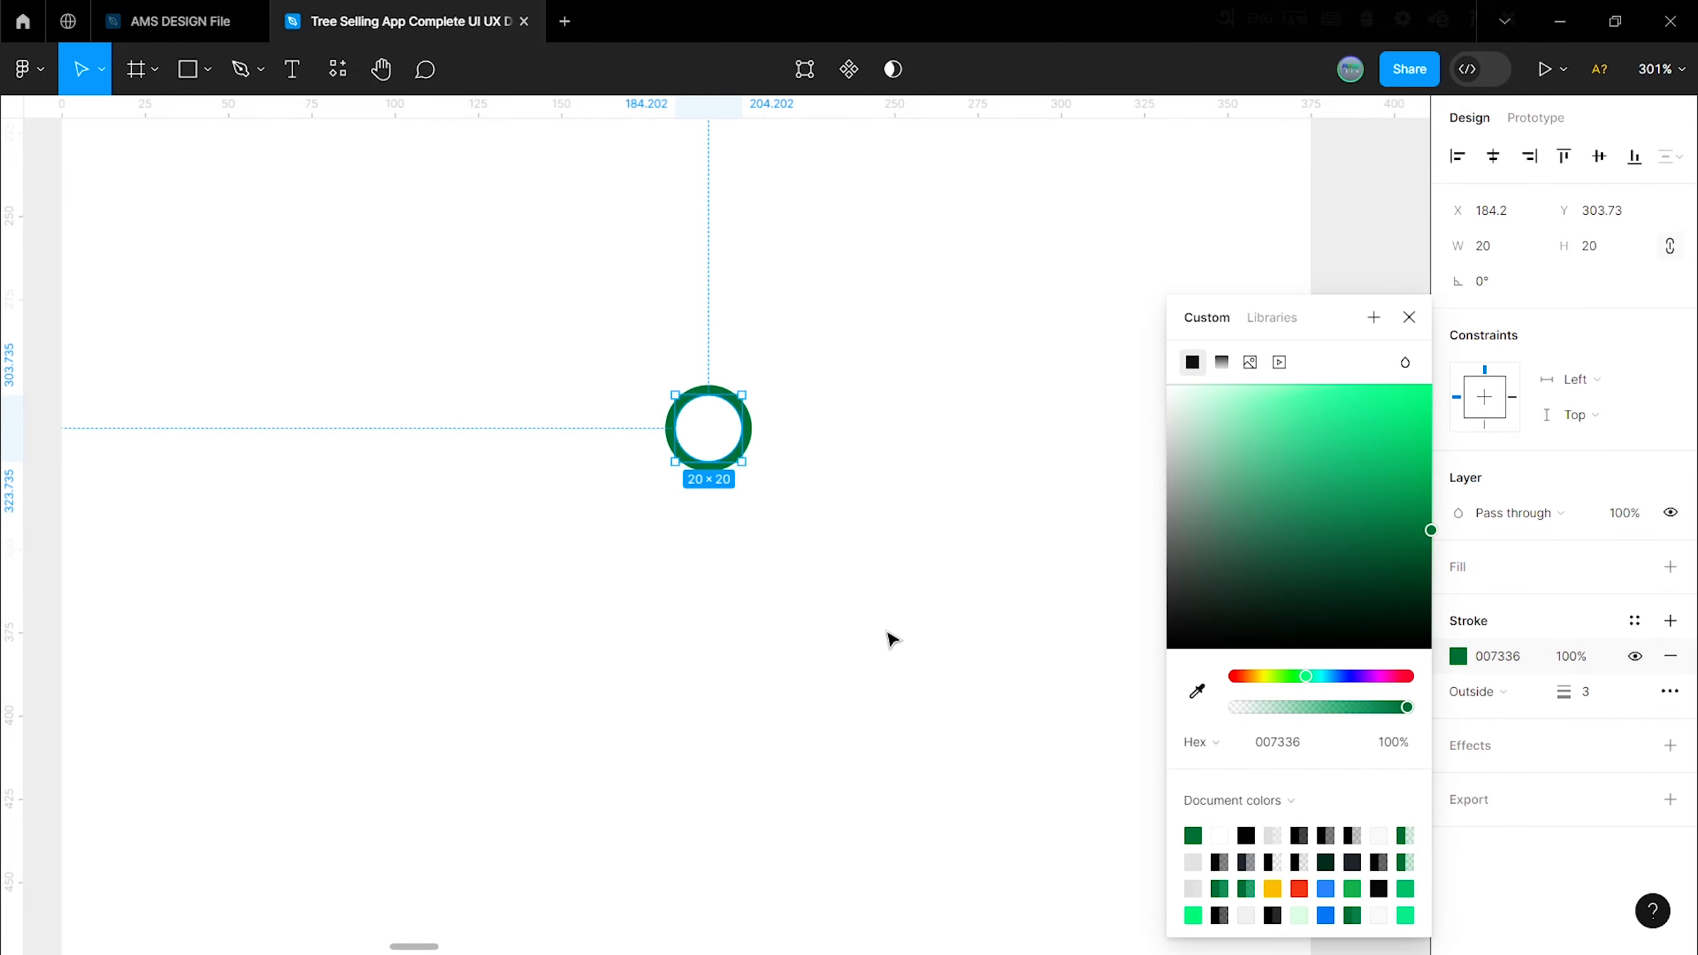
left_click(890, 639)
scroll(592, 451, "up", 8)
scroll(706, 591, "up", 1)
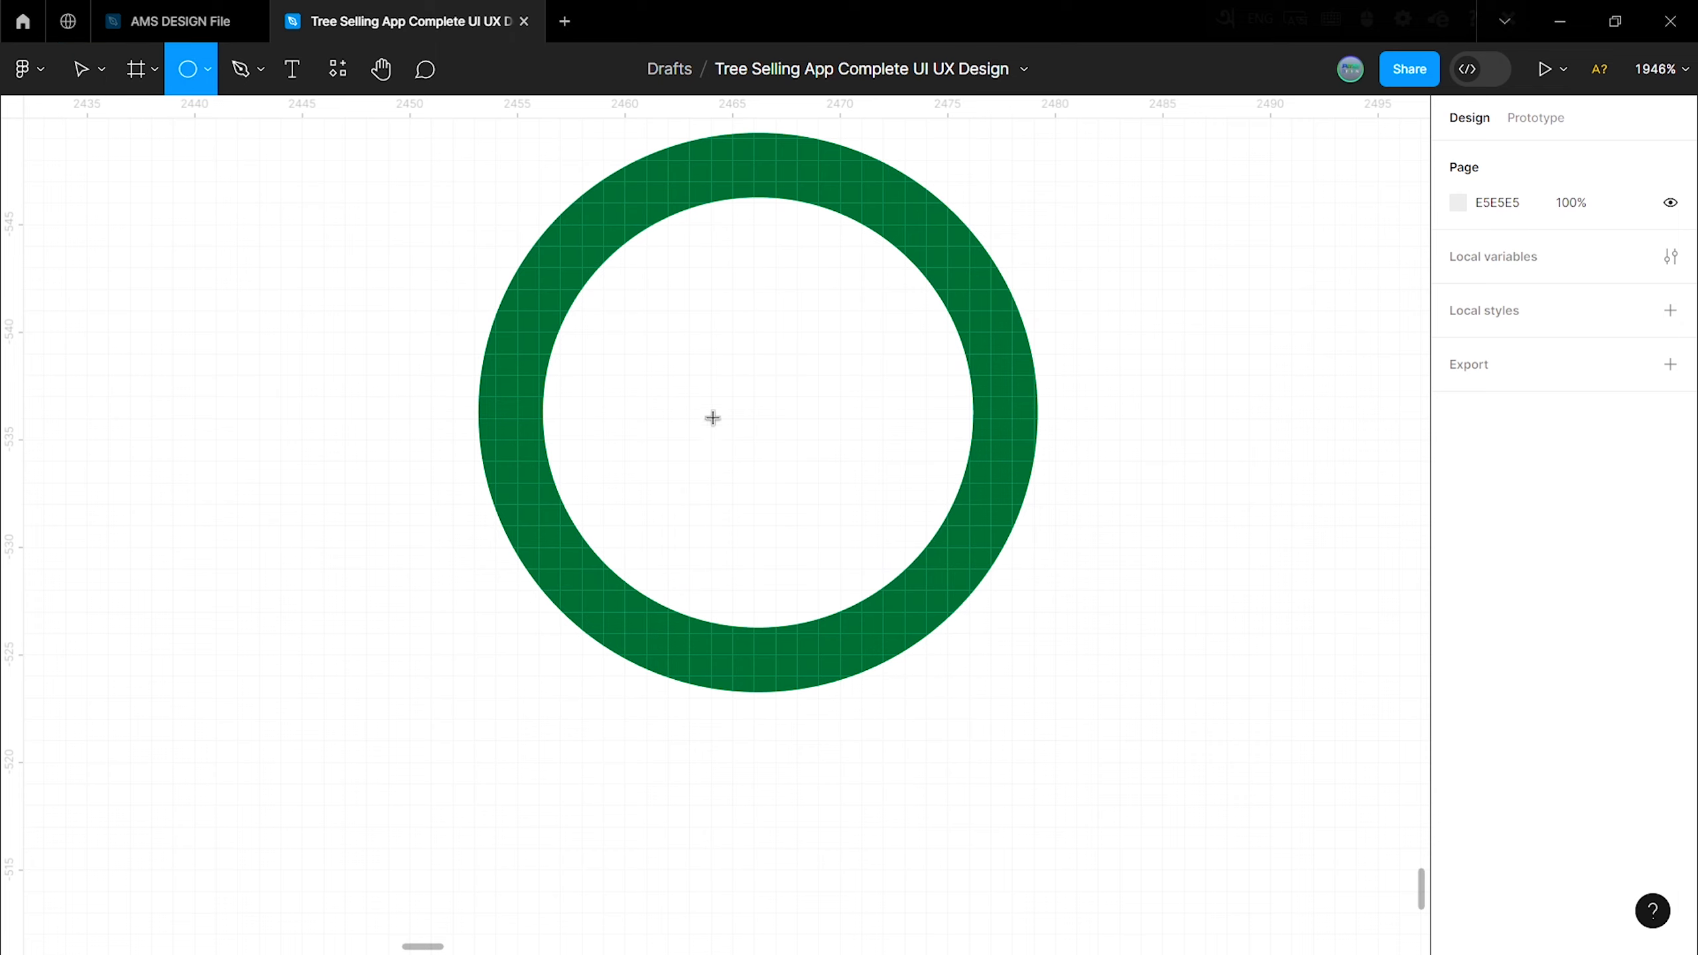
left_click_drag(642, 379, 706, 446)
key("Delete")
left_click_drag(662, 375, 706, 419)
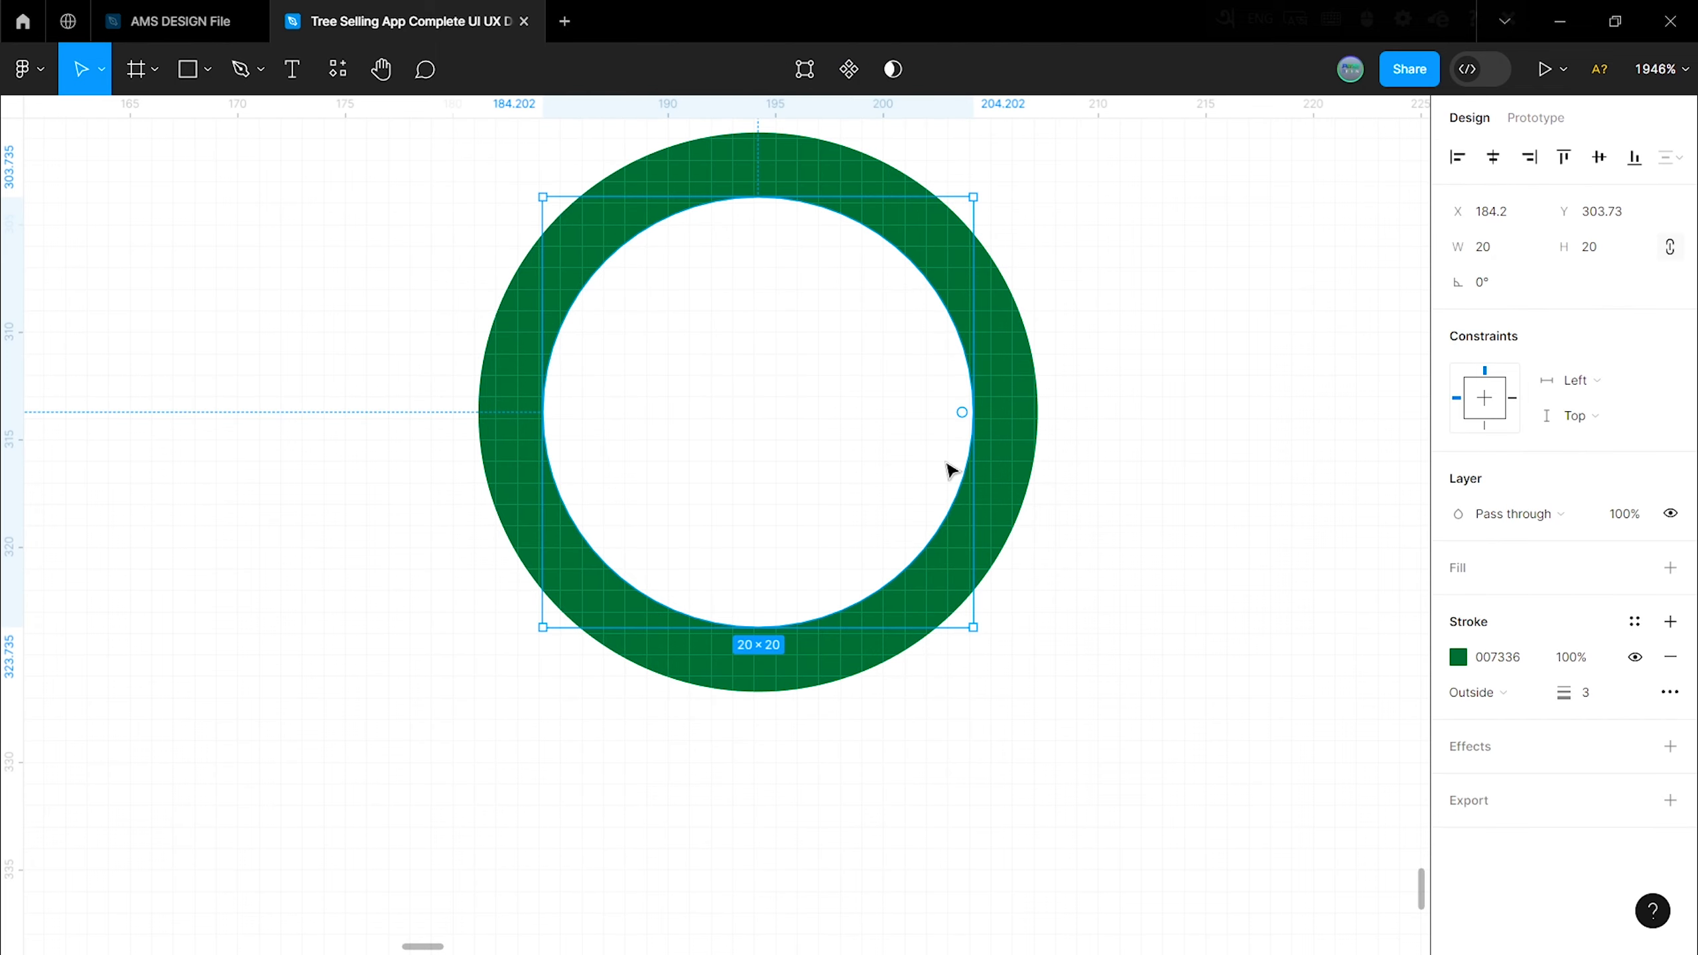
left_click(1214, 473)
Step: Draw a 15 × 15 circle centred inside the green ring and fill it with the same green 007336
key("o")
left_click_drag(677, 324, 754, 401)
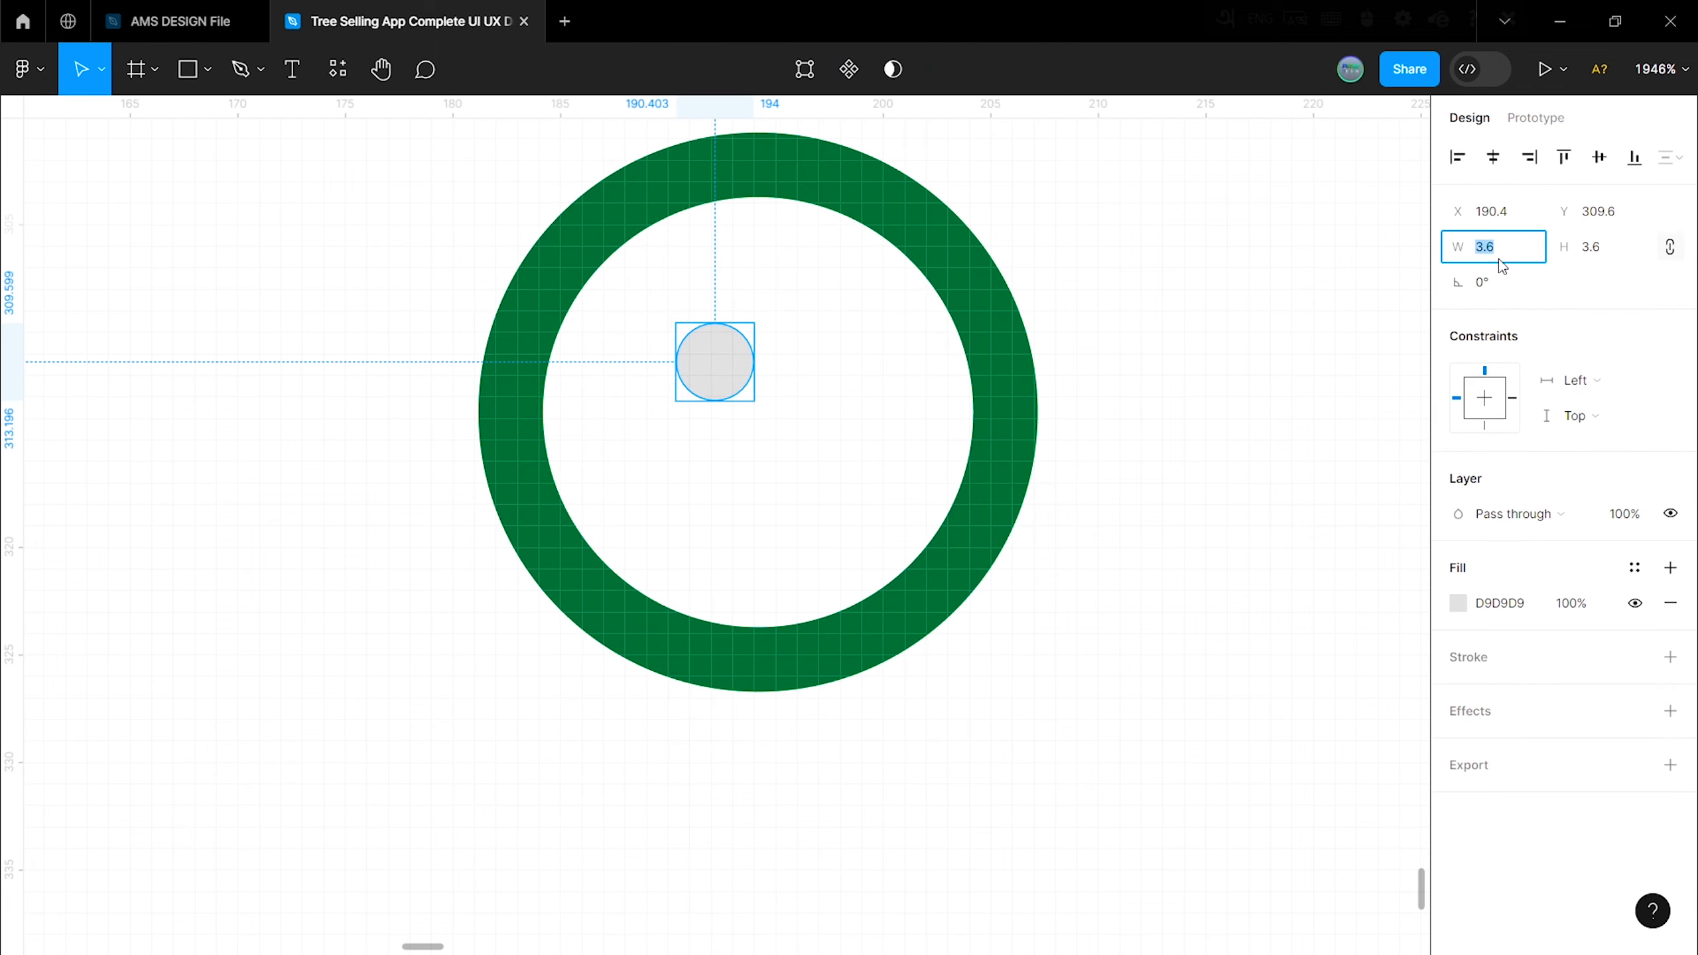
type("15")
key("Return")
left_click_drag(755, 527, 716, 433)
left_click(1458, 603)
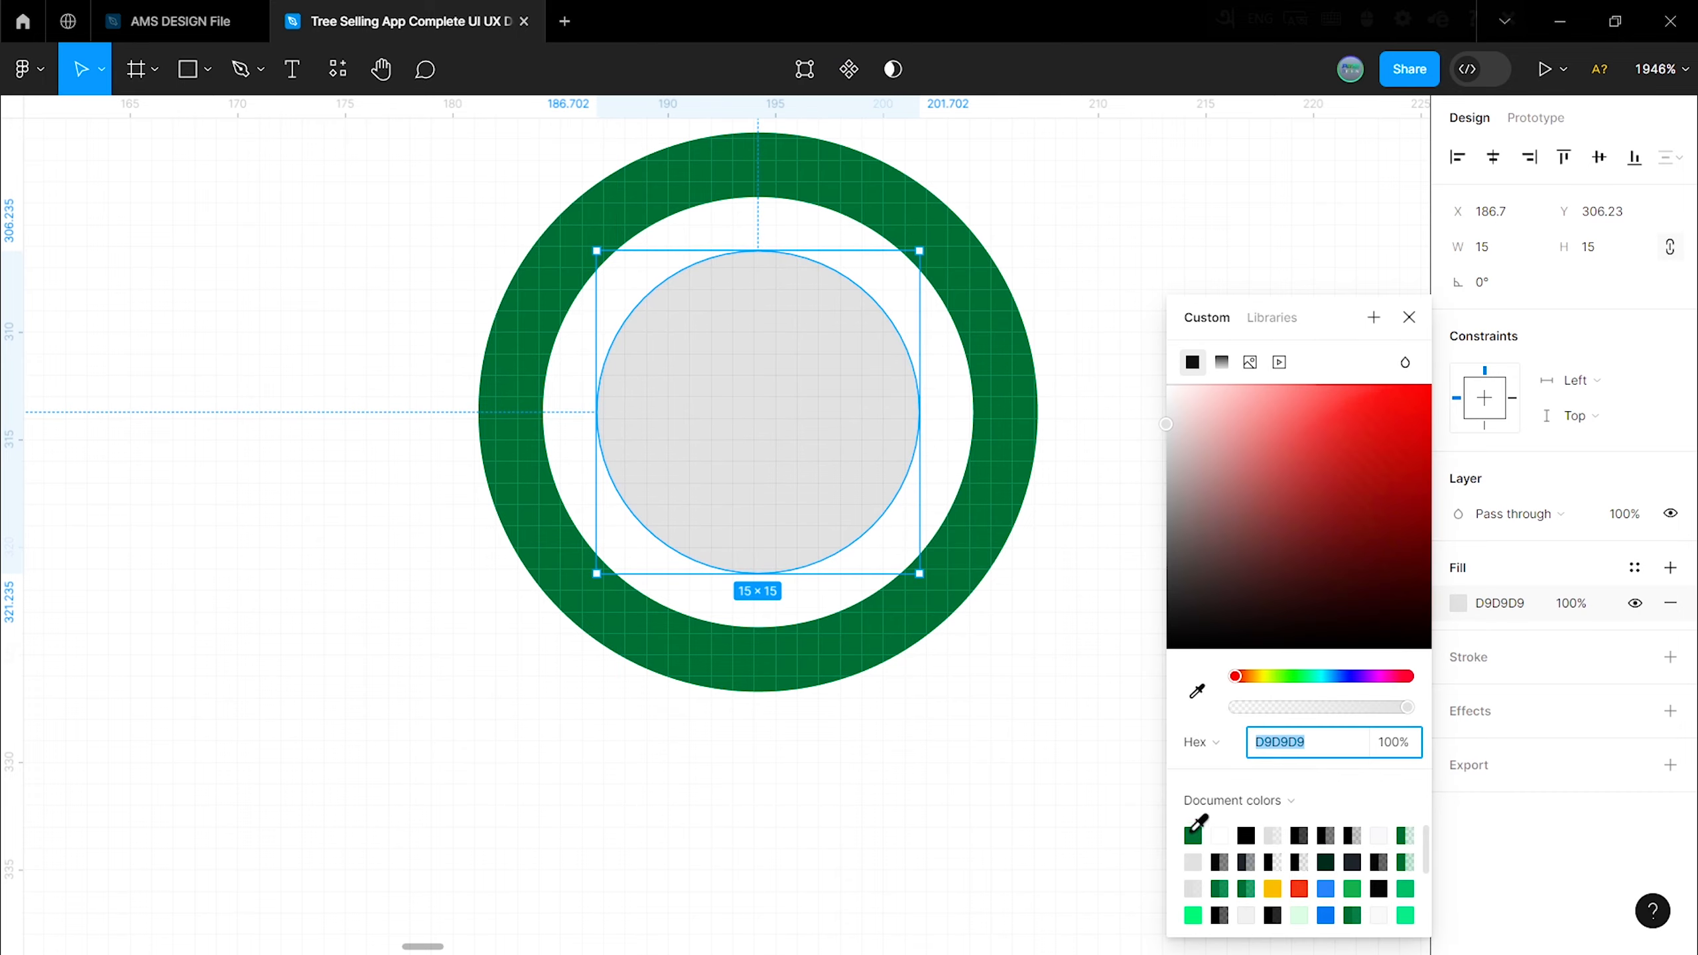
left_click(1193, 832)
left_click(1086, 552)
Step: Group the ring and inner dot as a radio button and place it to the right of the $2,987 balance
scroll(1071, 569, "down", 5)
left_click_drag(994, 455, 755, 660)
left_click(851, 421)
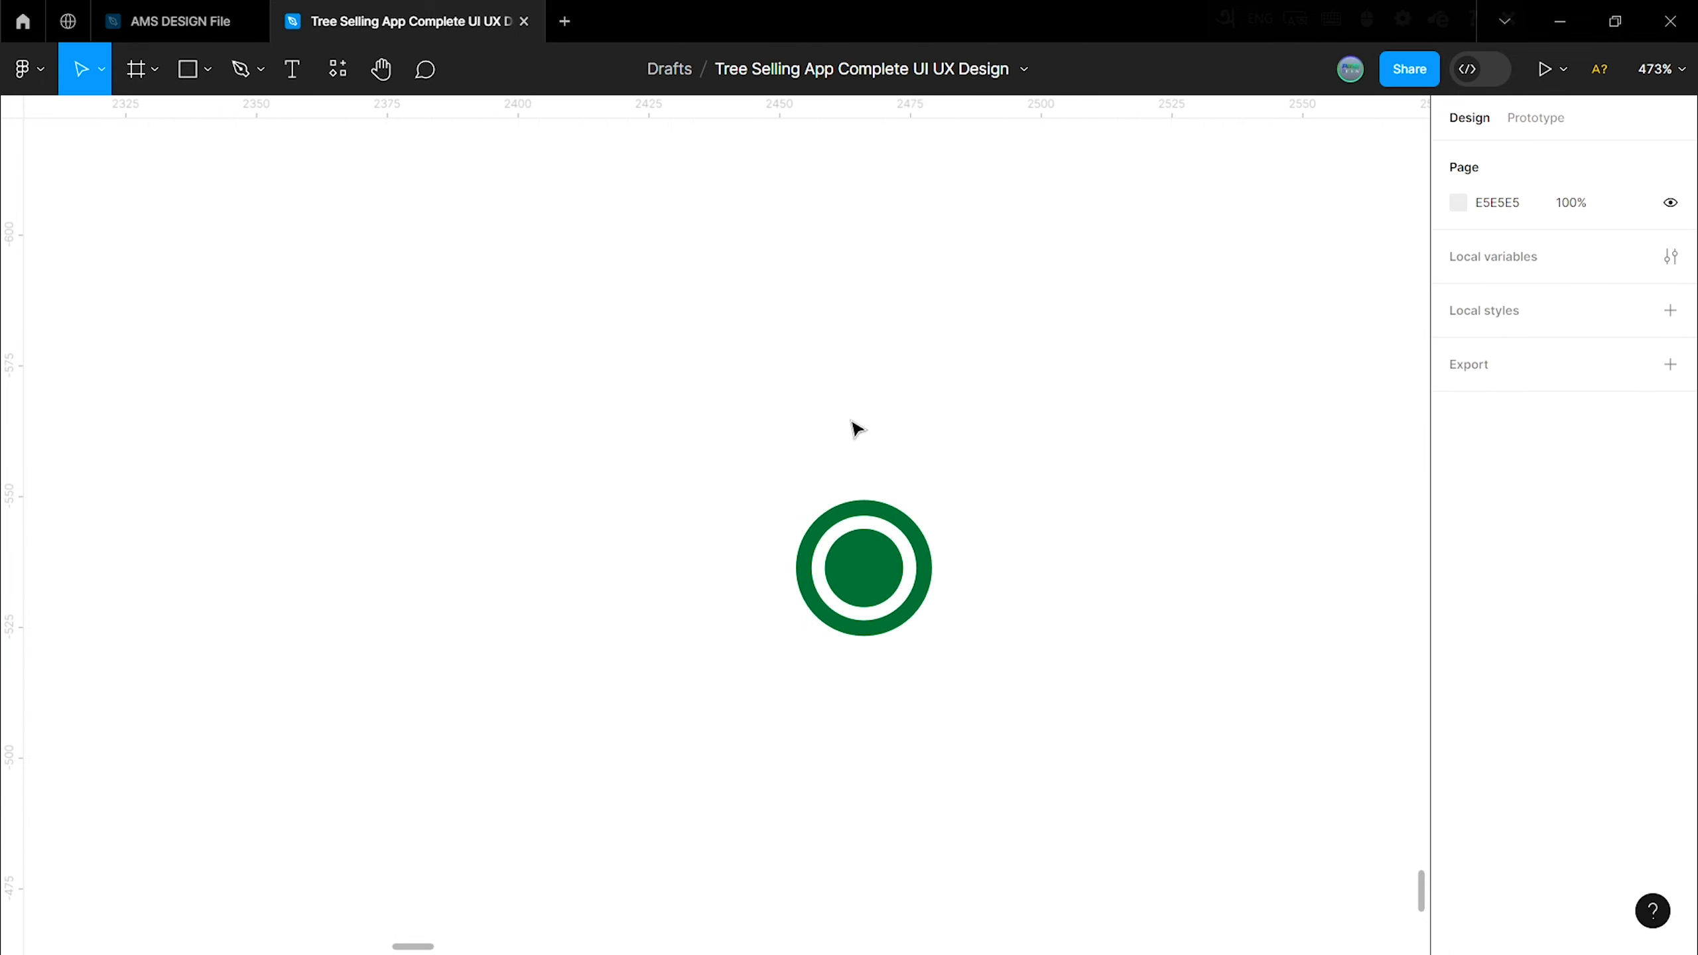
left_click_drag(851, 421, 836, 727)
right_click(862, 556)
left_click(919, 698)
right_click(842, 562)
left_click(942, 277)
left_click(876, 406)
scroll(876, 406, "down", 4)
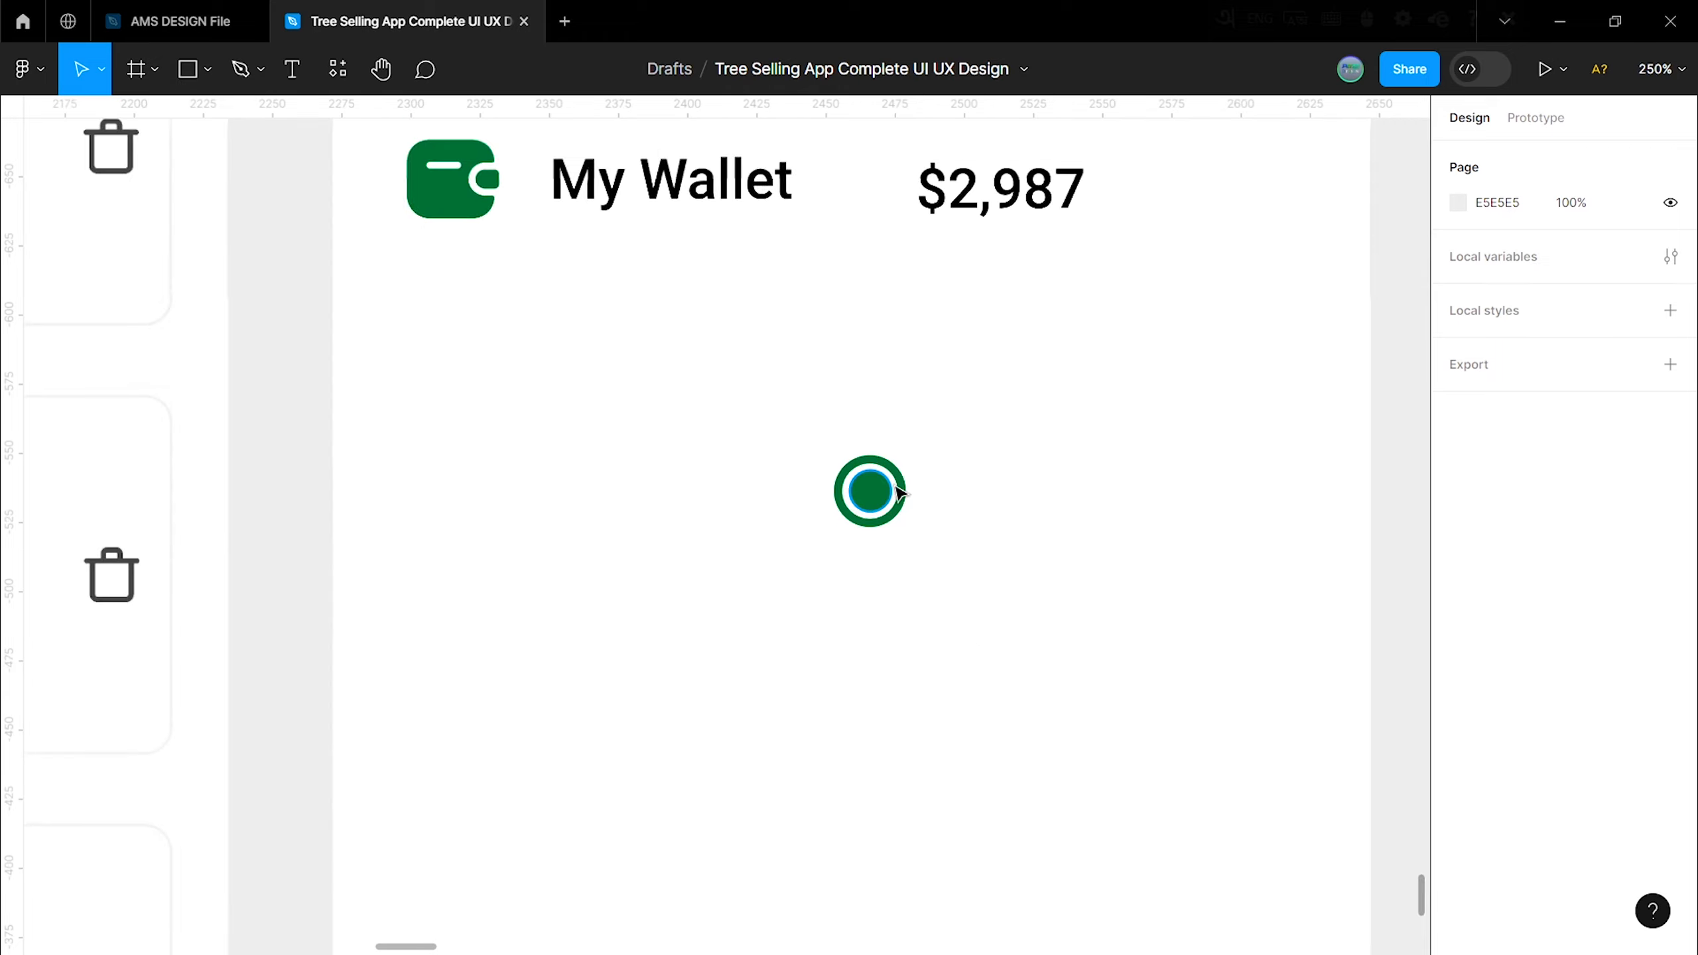
scroll(890, 493, "down", 2)
scroll(890, 508, "up", 2)
left_click_drag(884, 654, 1127, 441)
Step: Combine the $2,987 text and the radio button in a horizontal auto layout with a gap of 30
left_click(1006, 439)
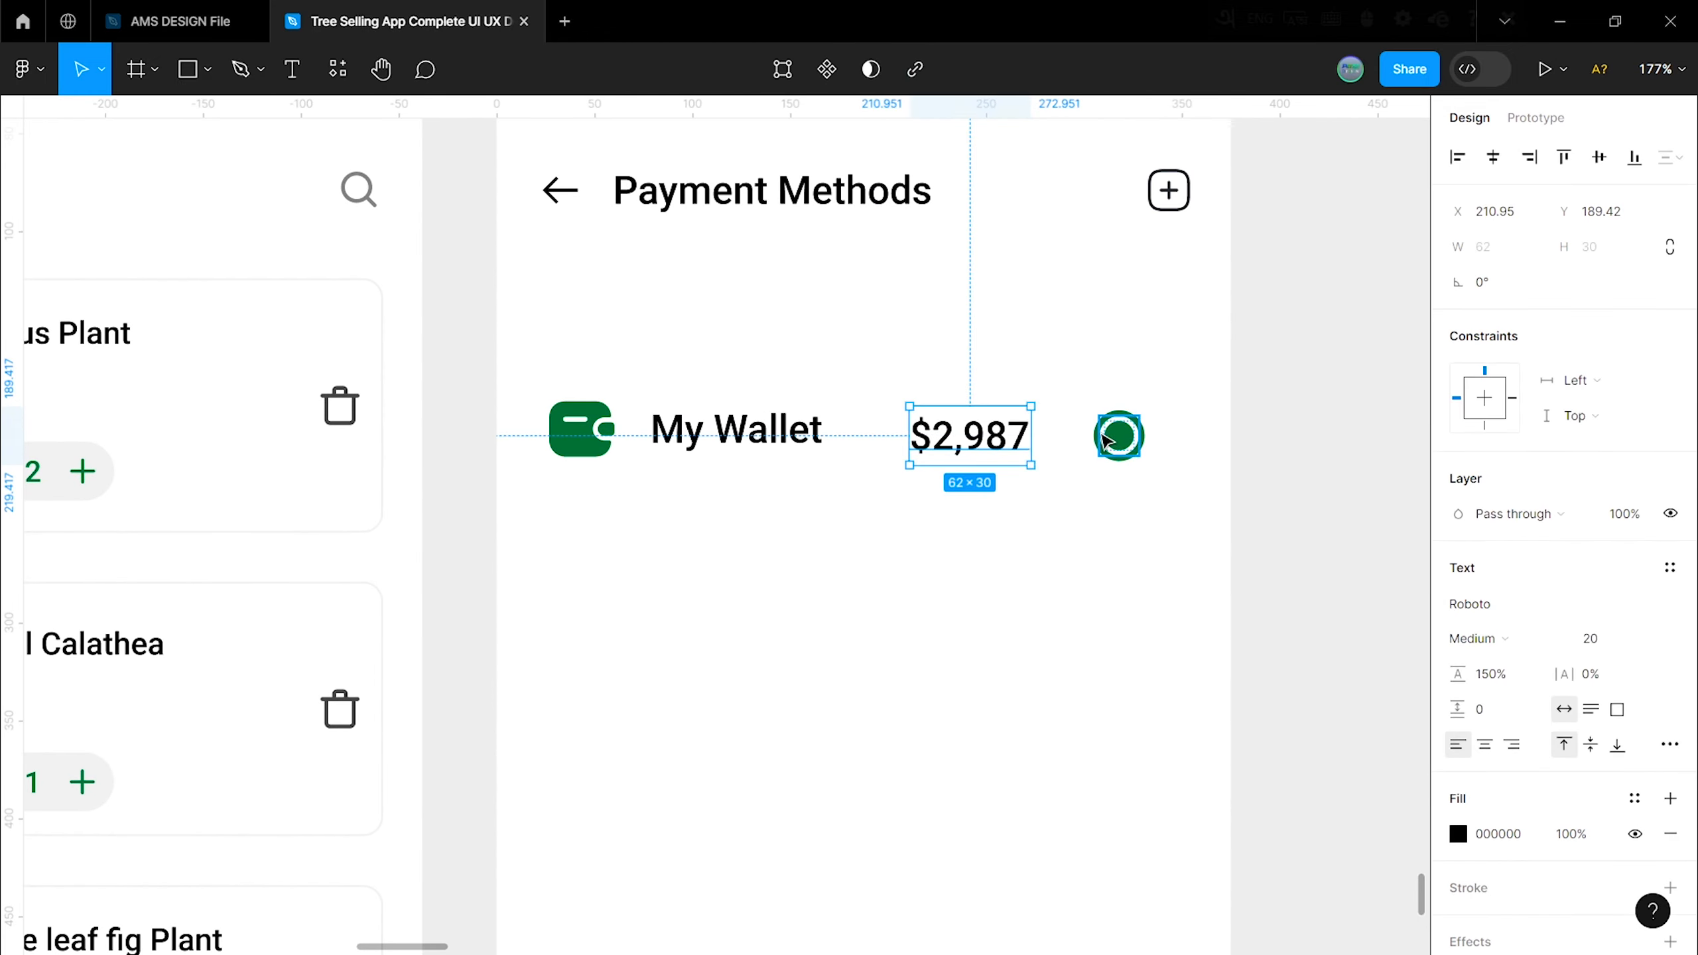
left_click(1107, 442, "shift")
right_click(1033, 439)
left_click(1137, 698)
left_click(1513, 519)
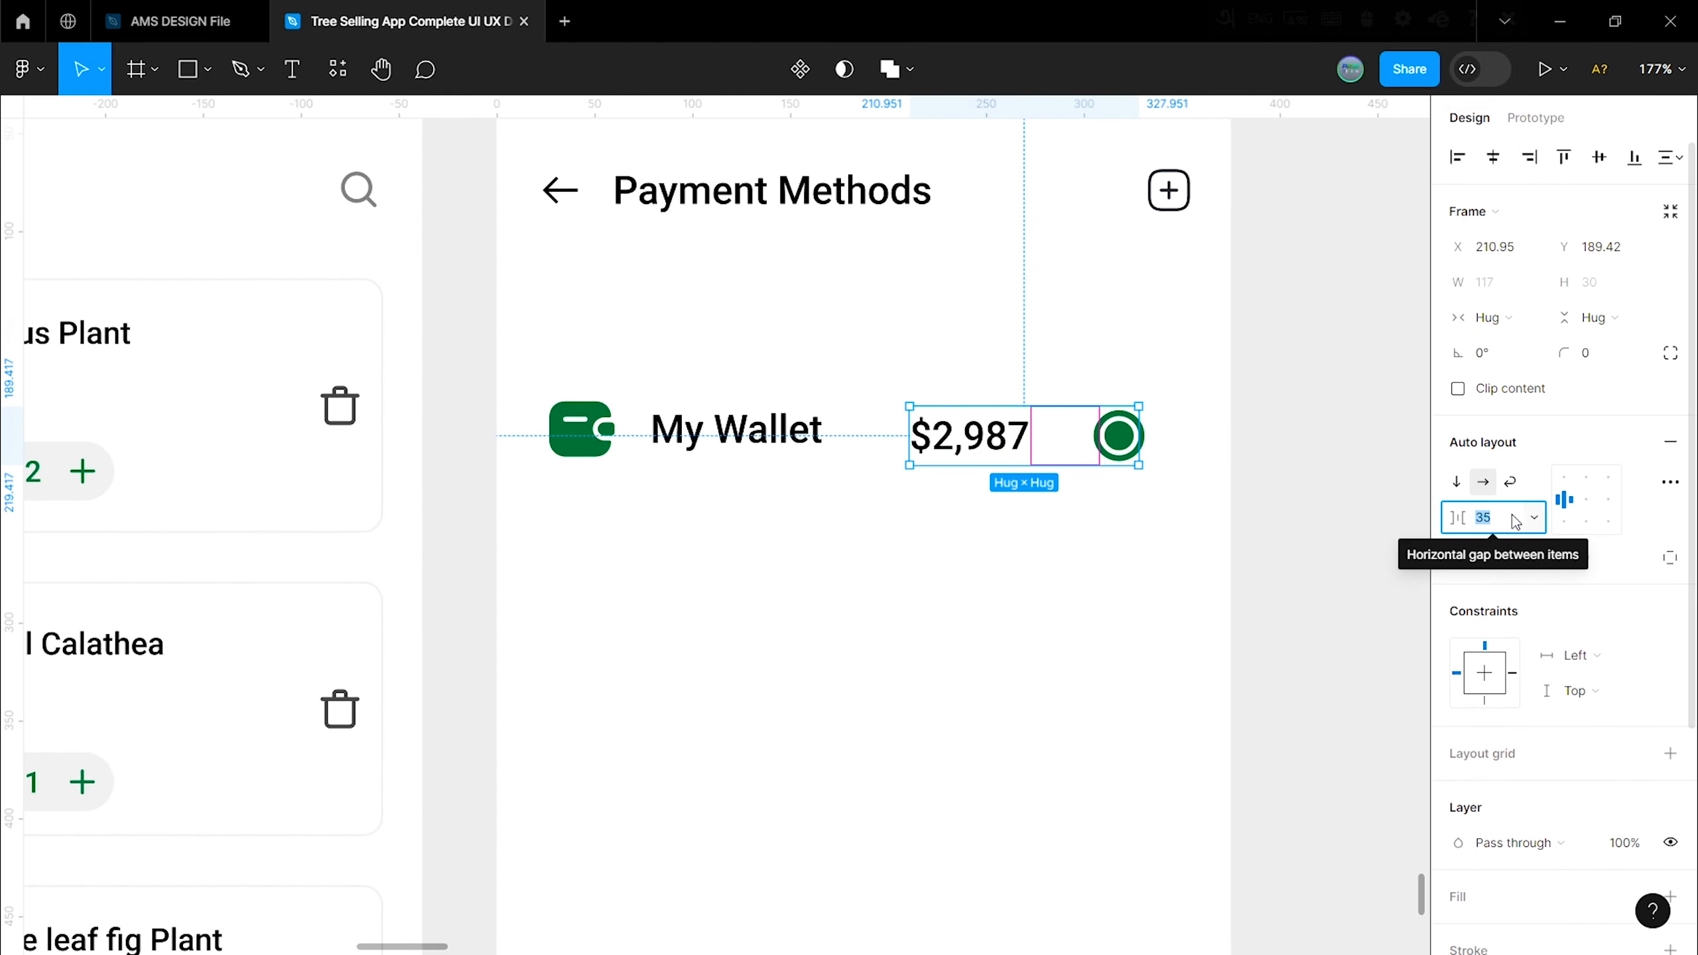
left_click(1110, 470)
Step: Combine the My Wallet group and the balance group in one auto layout with Auto horizontal spacing
left_click(1108, 455)
left_click(739, 438, "shift")
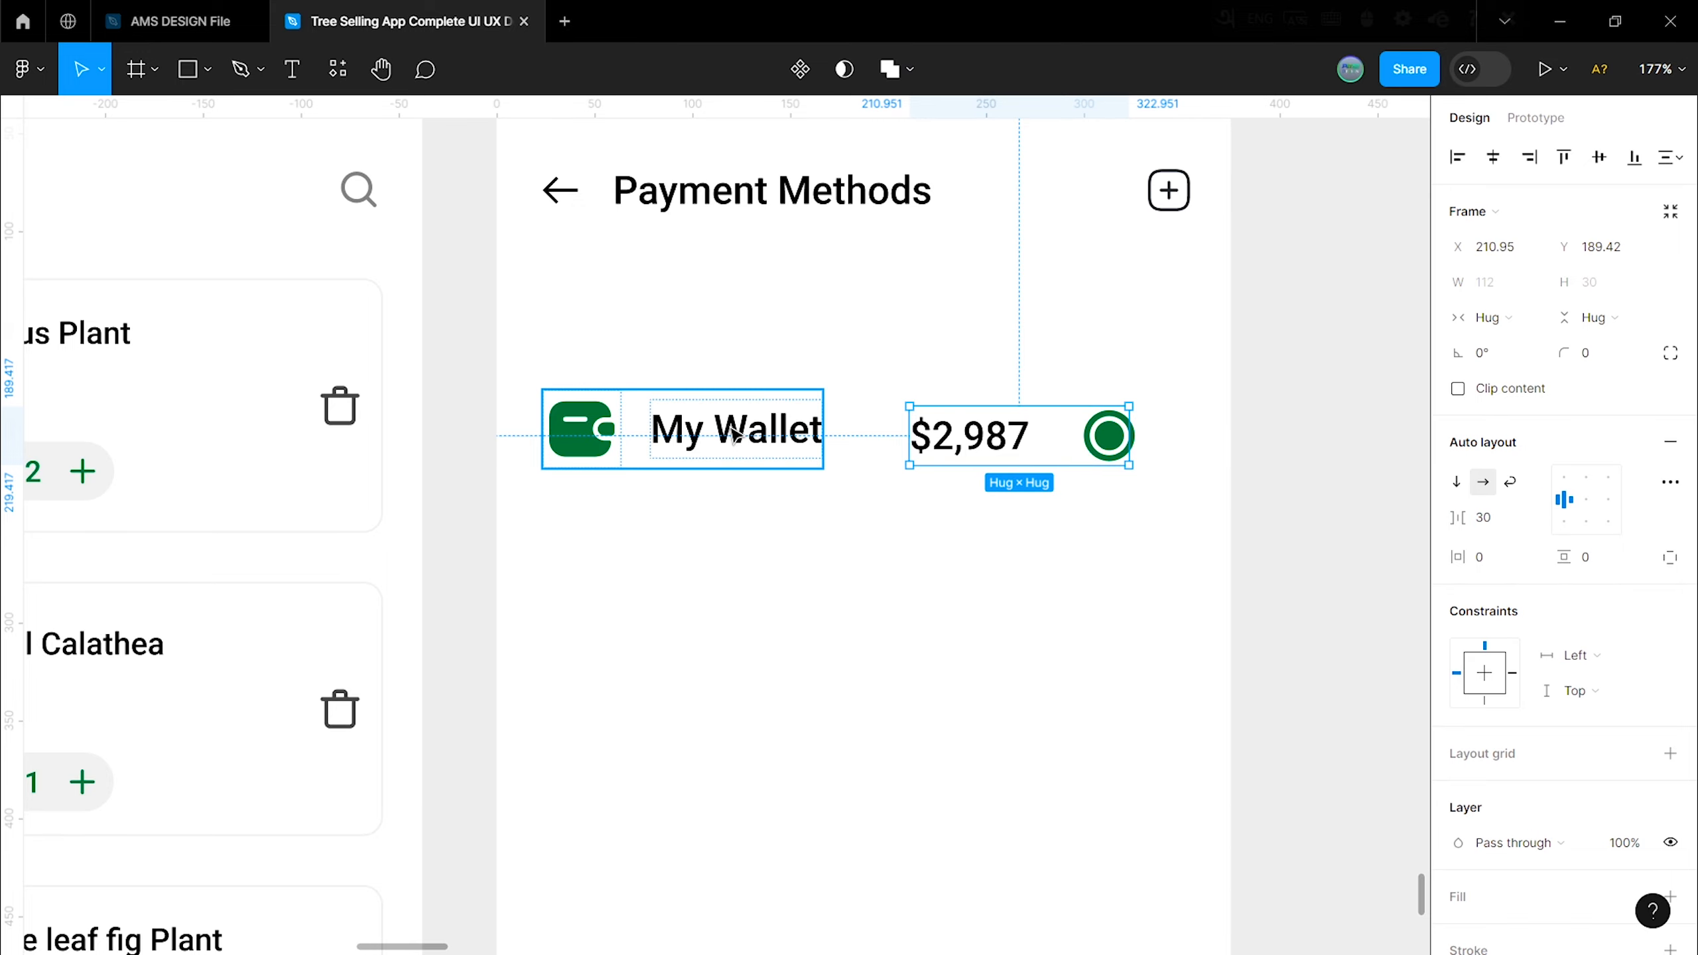
right_click(872, 428)
left_click(883, 659)
left_click(1528, 519)
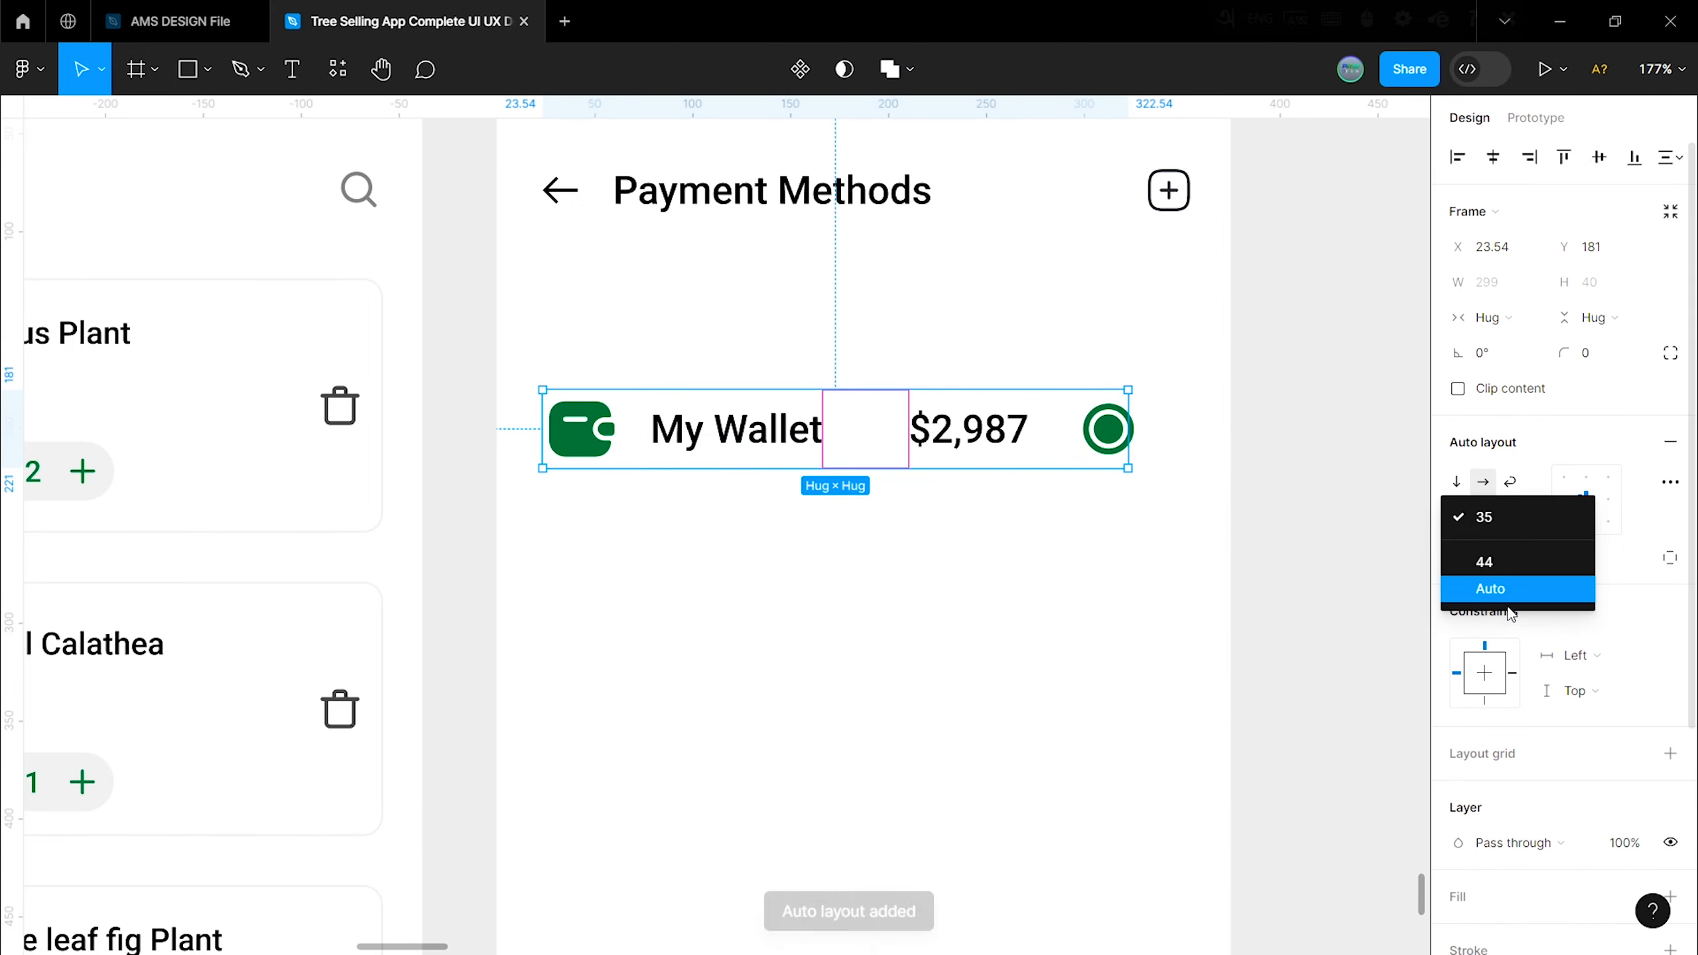
left_click(1488, 589)
Step: Size the My Wallet row to 335 × 80 and give it a horizontal padding of 10
scroll(1520, 678, "down", 3)
scroll(1520, 677, "up", 3)
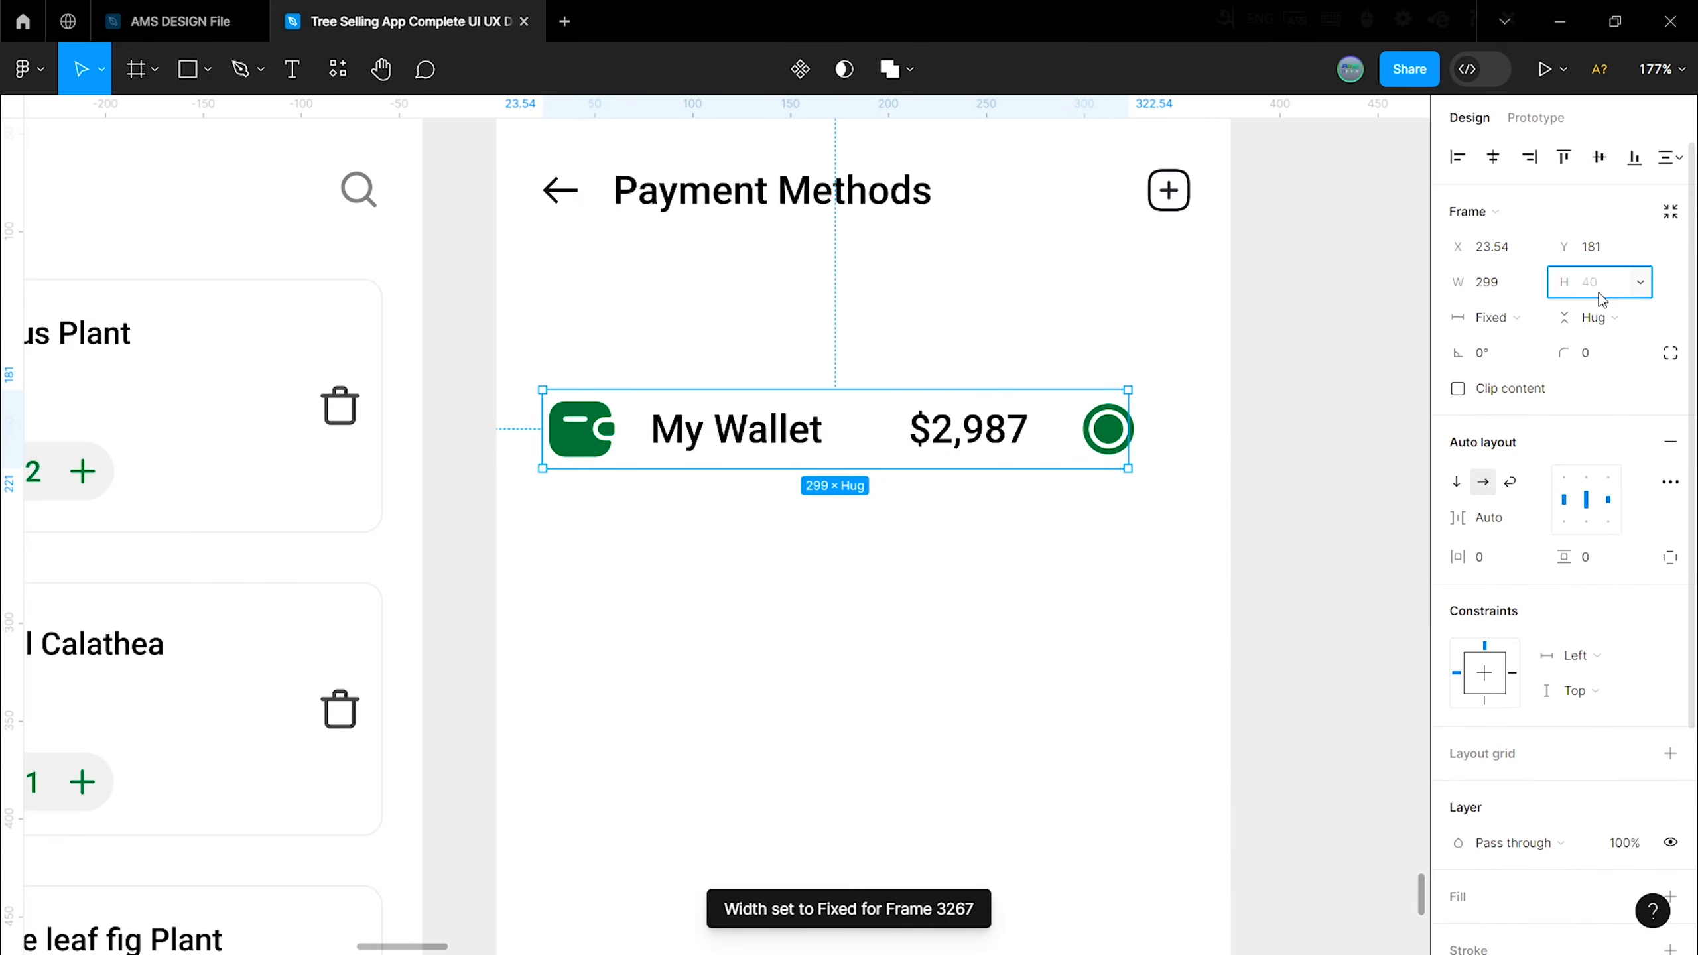
type("80")
key("Return")
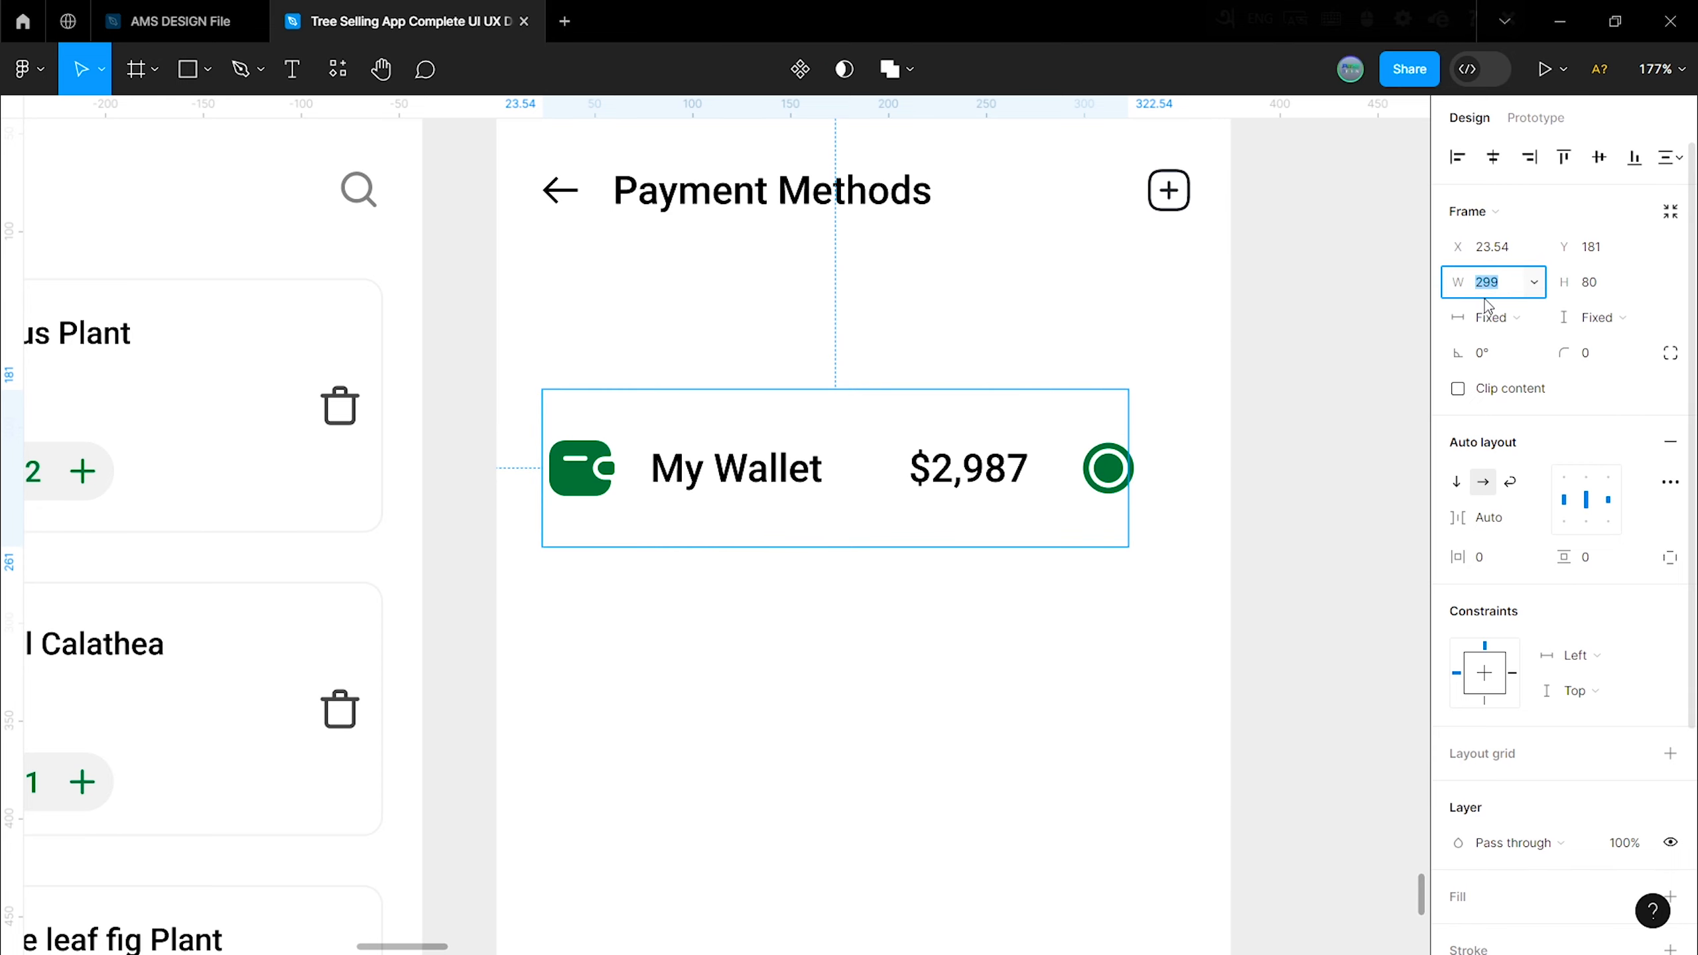
type("335")
key("Return")
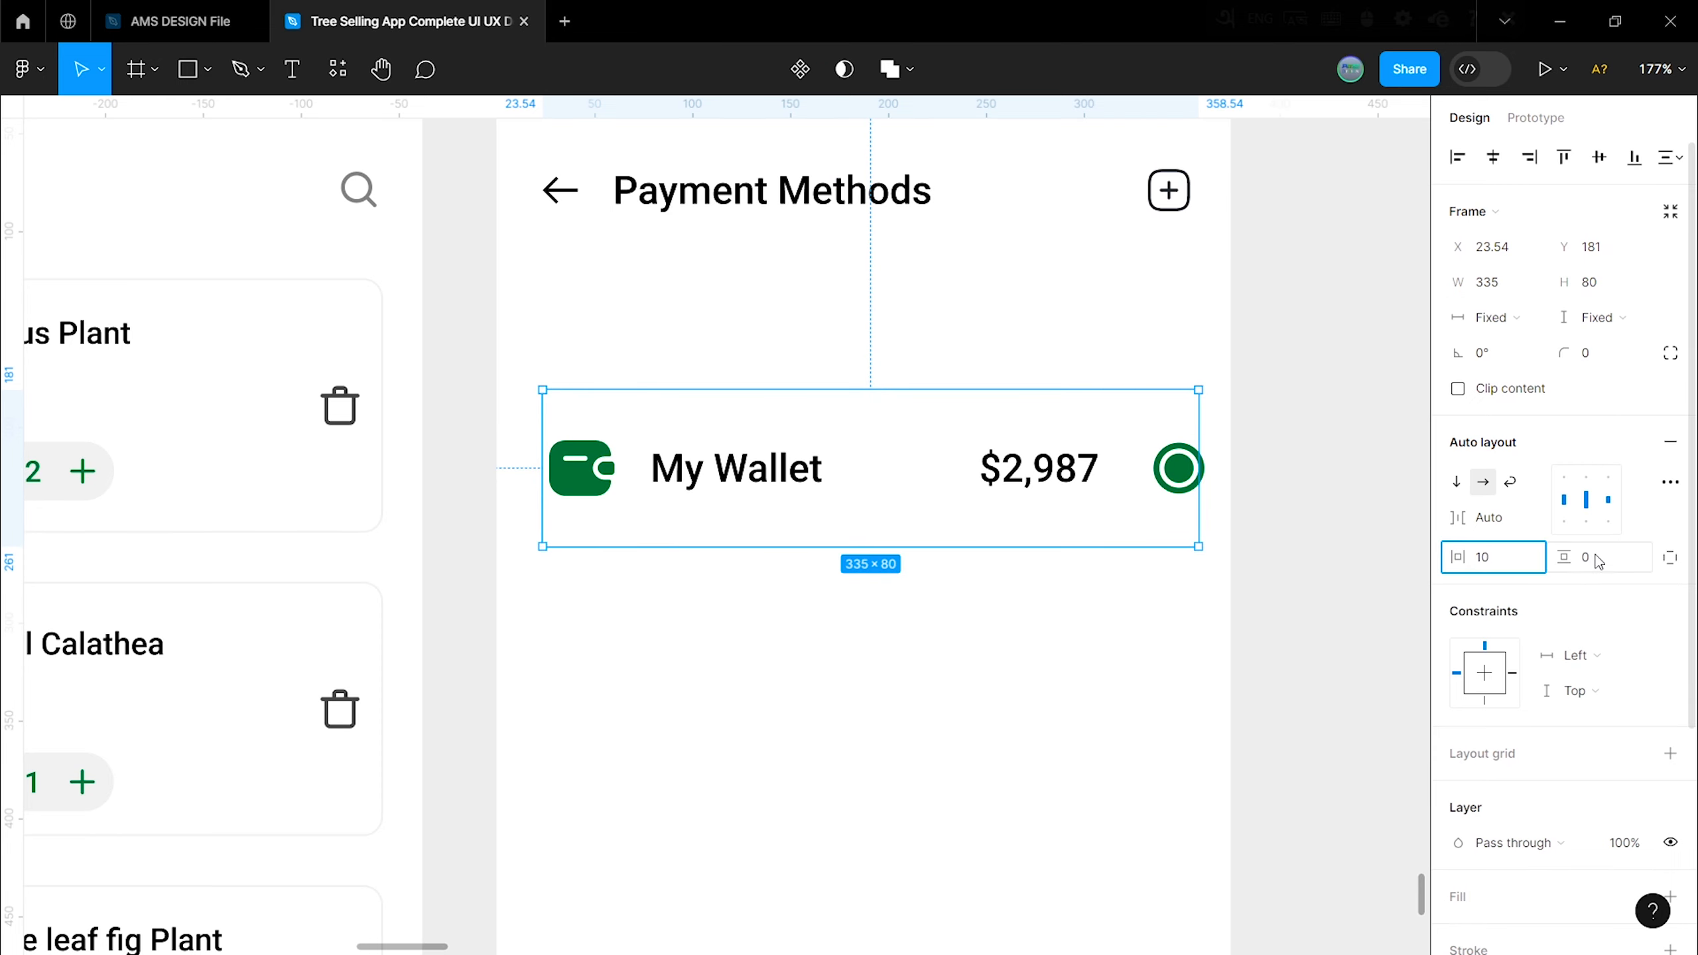
key("Return")
Step: Give the My Wallet card a corner radius of 10 and a light grey inside stroke of thickness 1
left_click(1603, 368)
type("1")
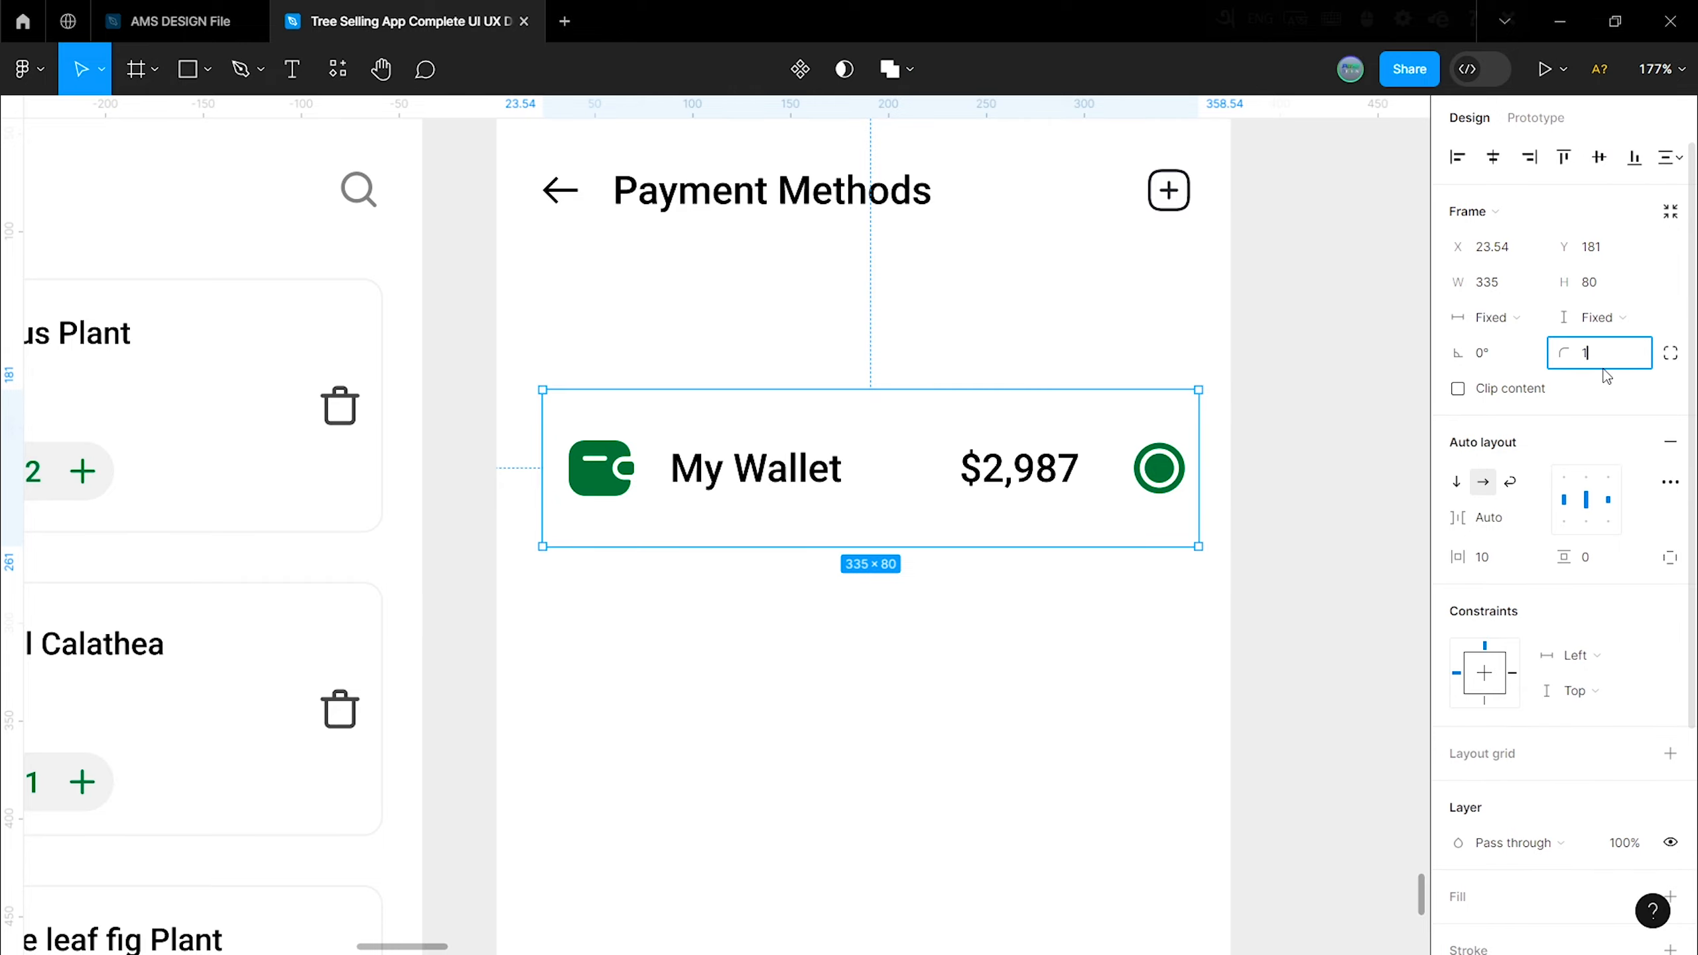
type("0")
key("Return")
scroll(1666, 648, "down", 3)
left_click(1670, 640)
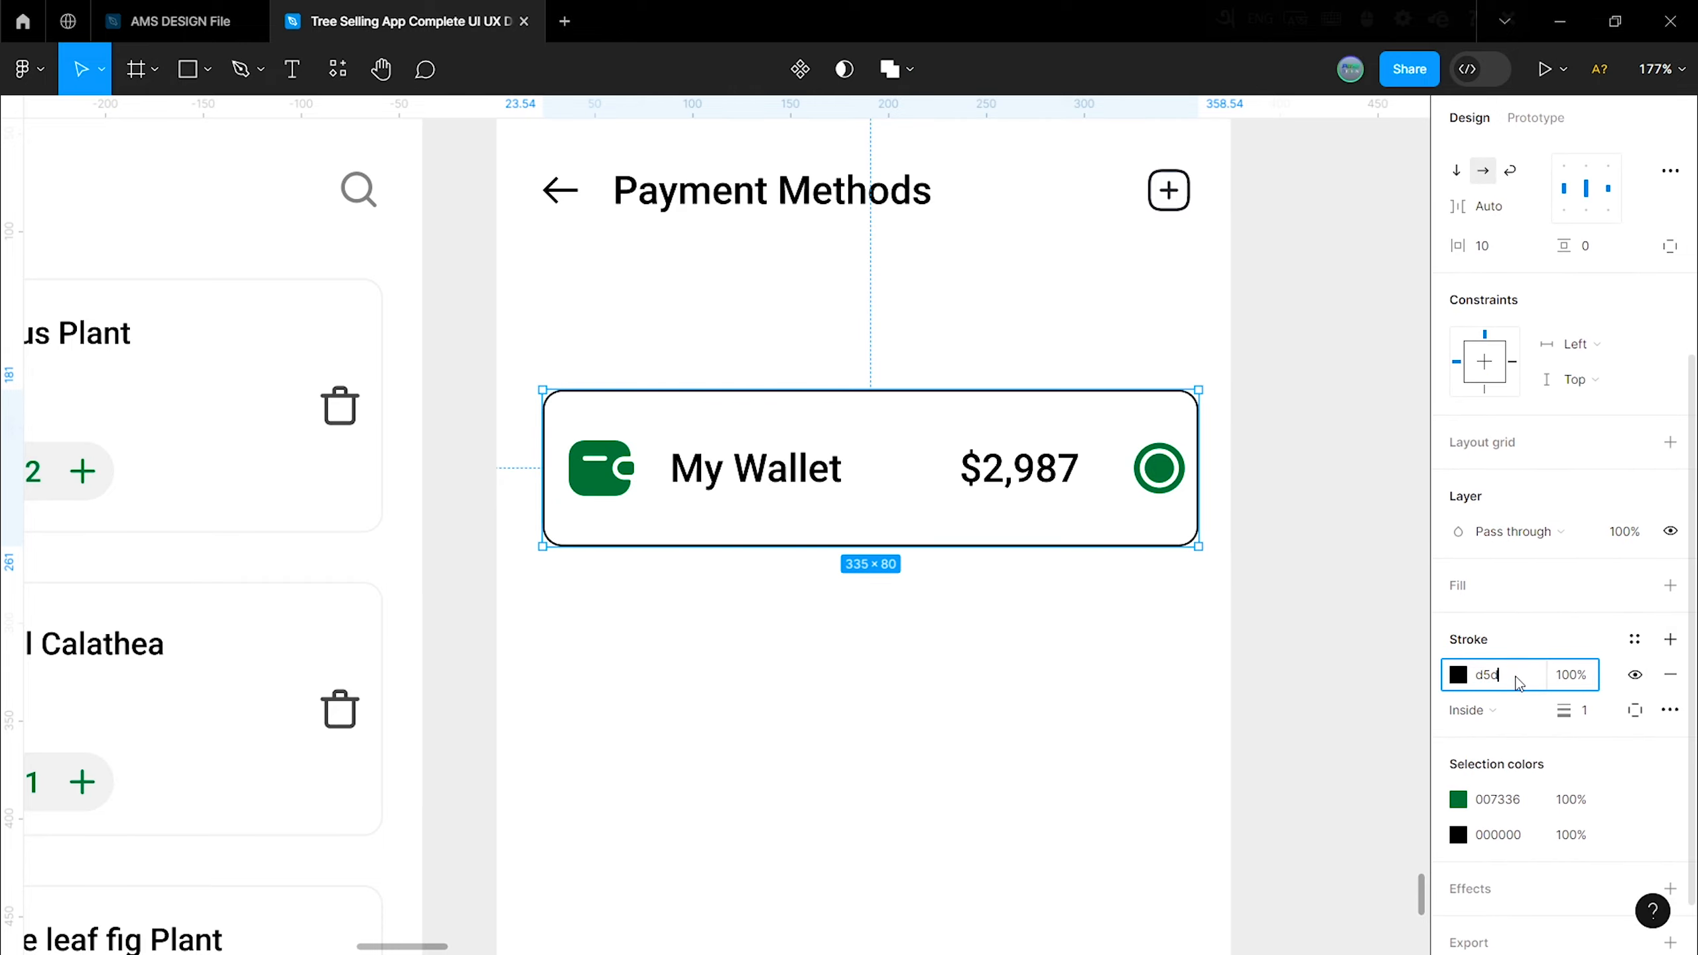
key("Return")
left_click(929, 607)
Step: Set the vertical spacing between the Payment Methods header and the My Wallet card to 30
scroll(929, 607, "down", 3)
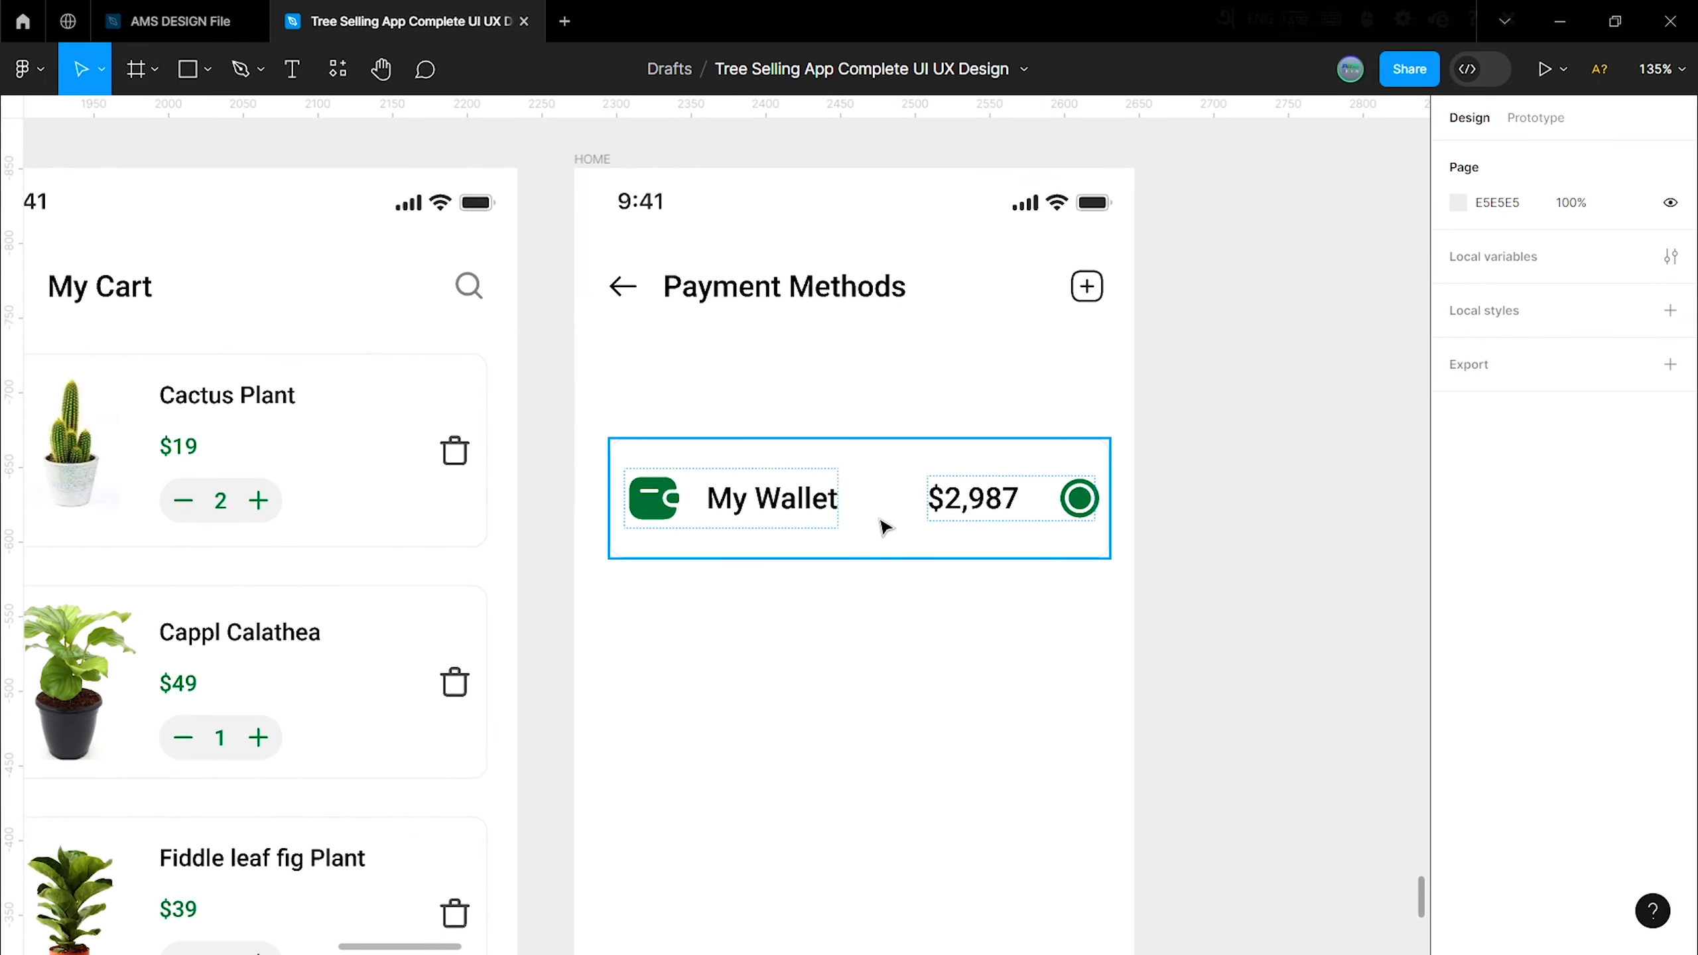
left_click(879, 524)
left_click(863, 311, "shift")
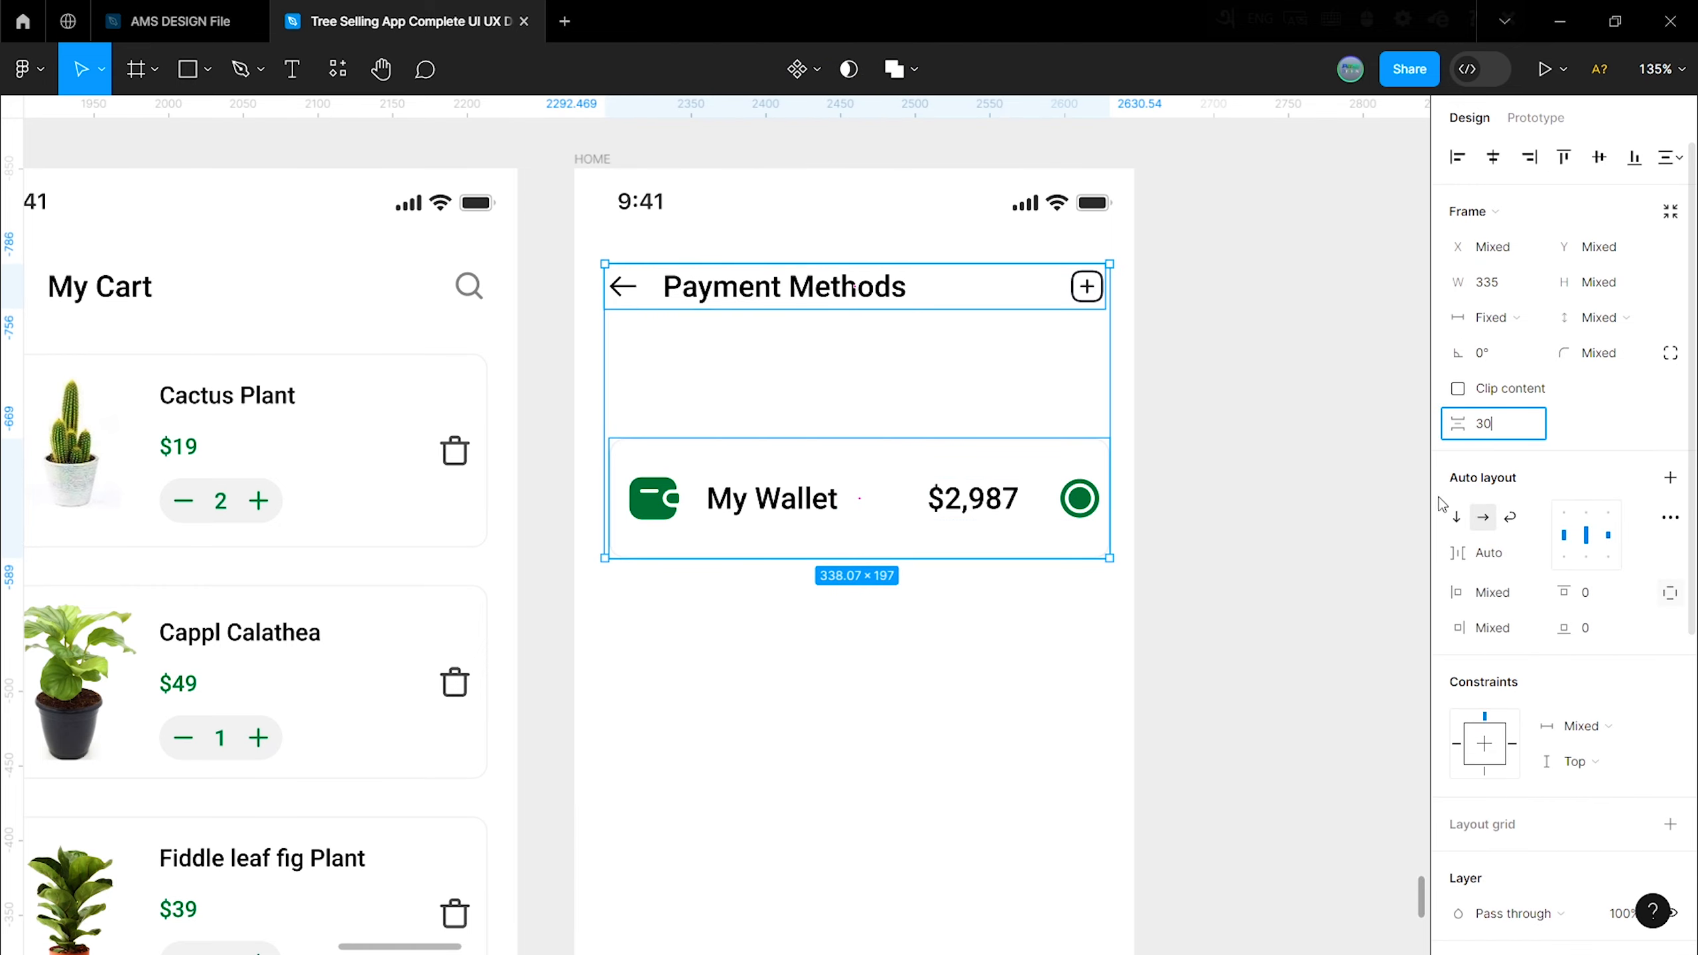
type("30")
key("Return")
scroll(872, 493, "down", 2)
Step: Set the My Wallet card's horizontal padding to 15 and vertical padding to 10
left_click(872, 493)
left_click(1505, 560)
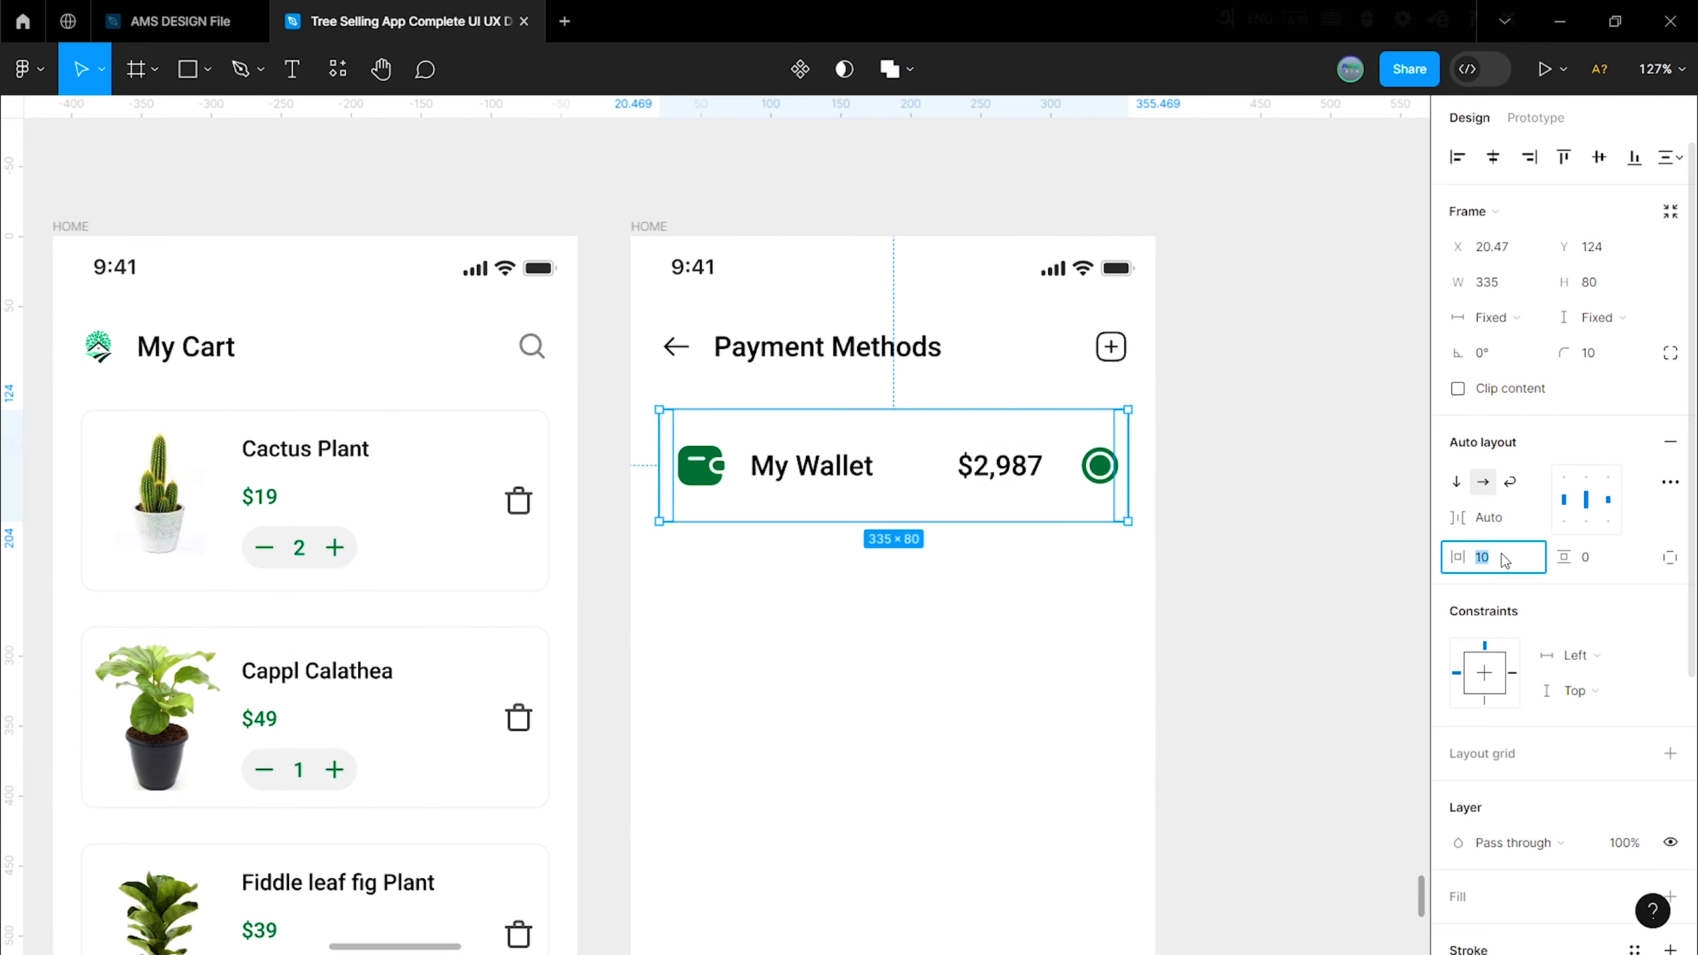
type("15")
key("Return")
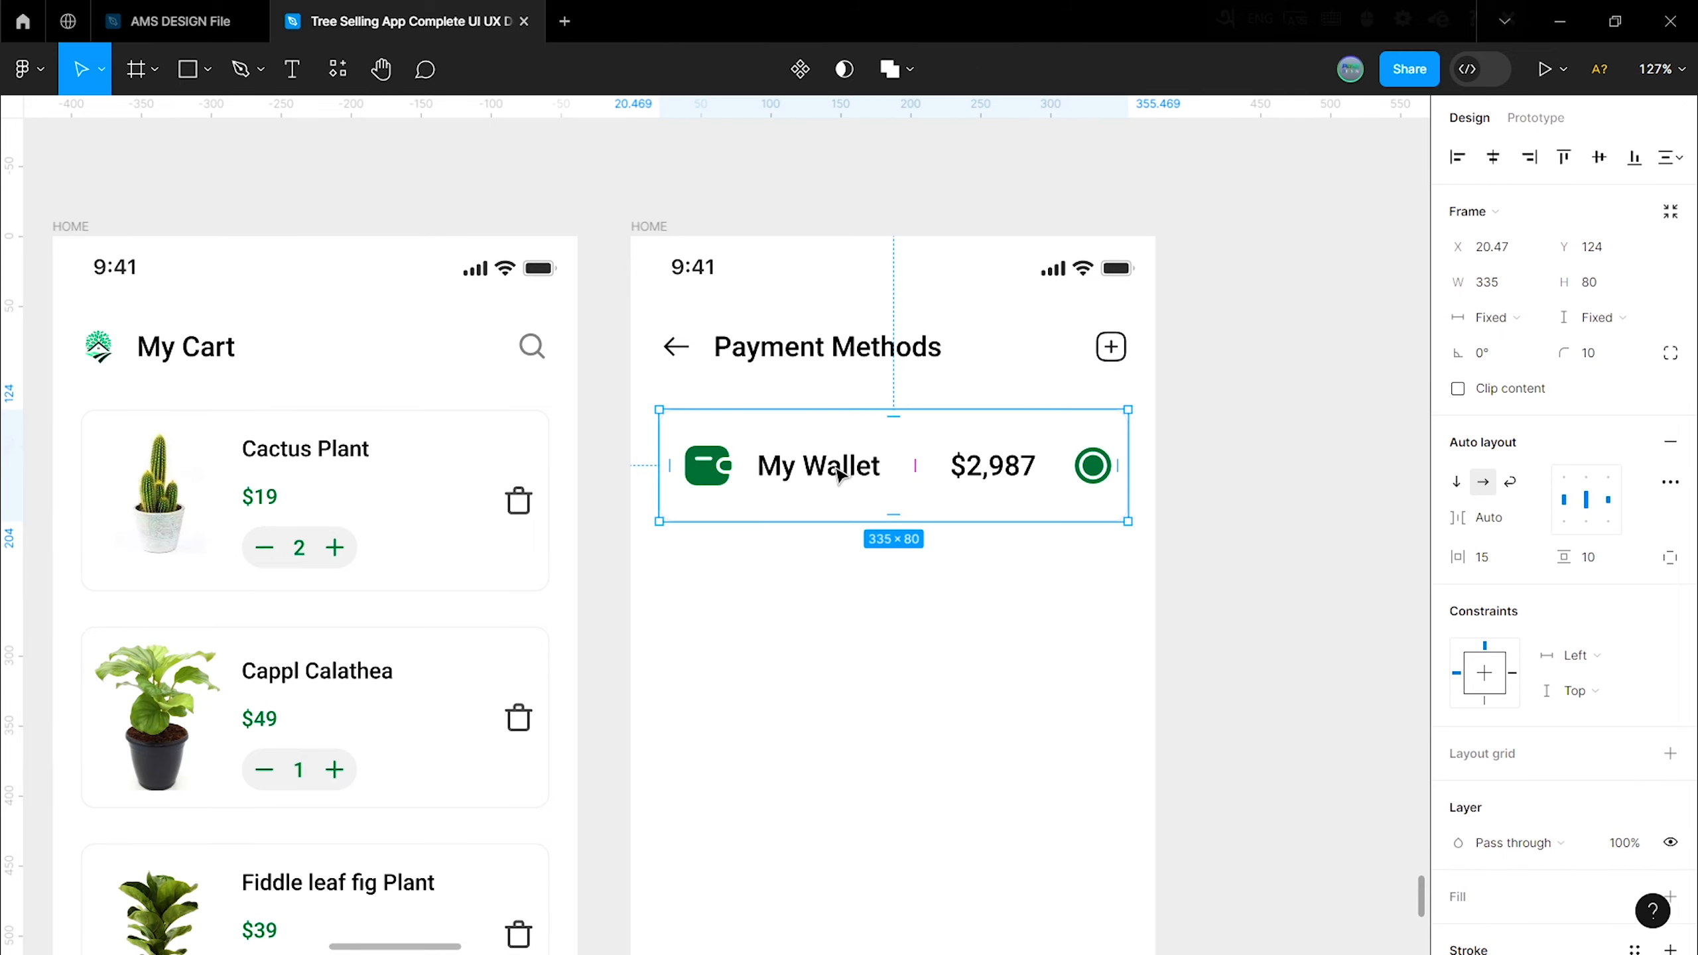
Step: Duplicate the My Wallet card below as a Google Pay card with the Google logo, without the balance and inner radio dot
left_click_drag(839, 475, 842, 637)
double_click(789, 639)
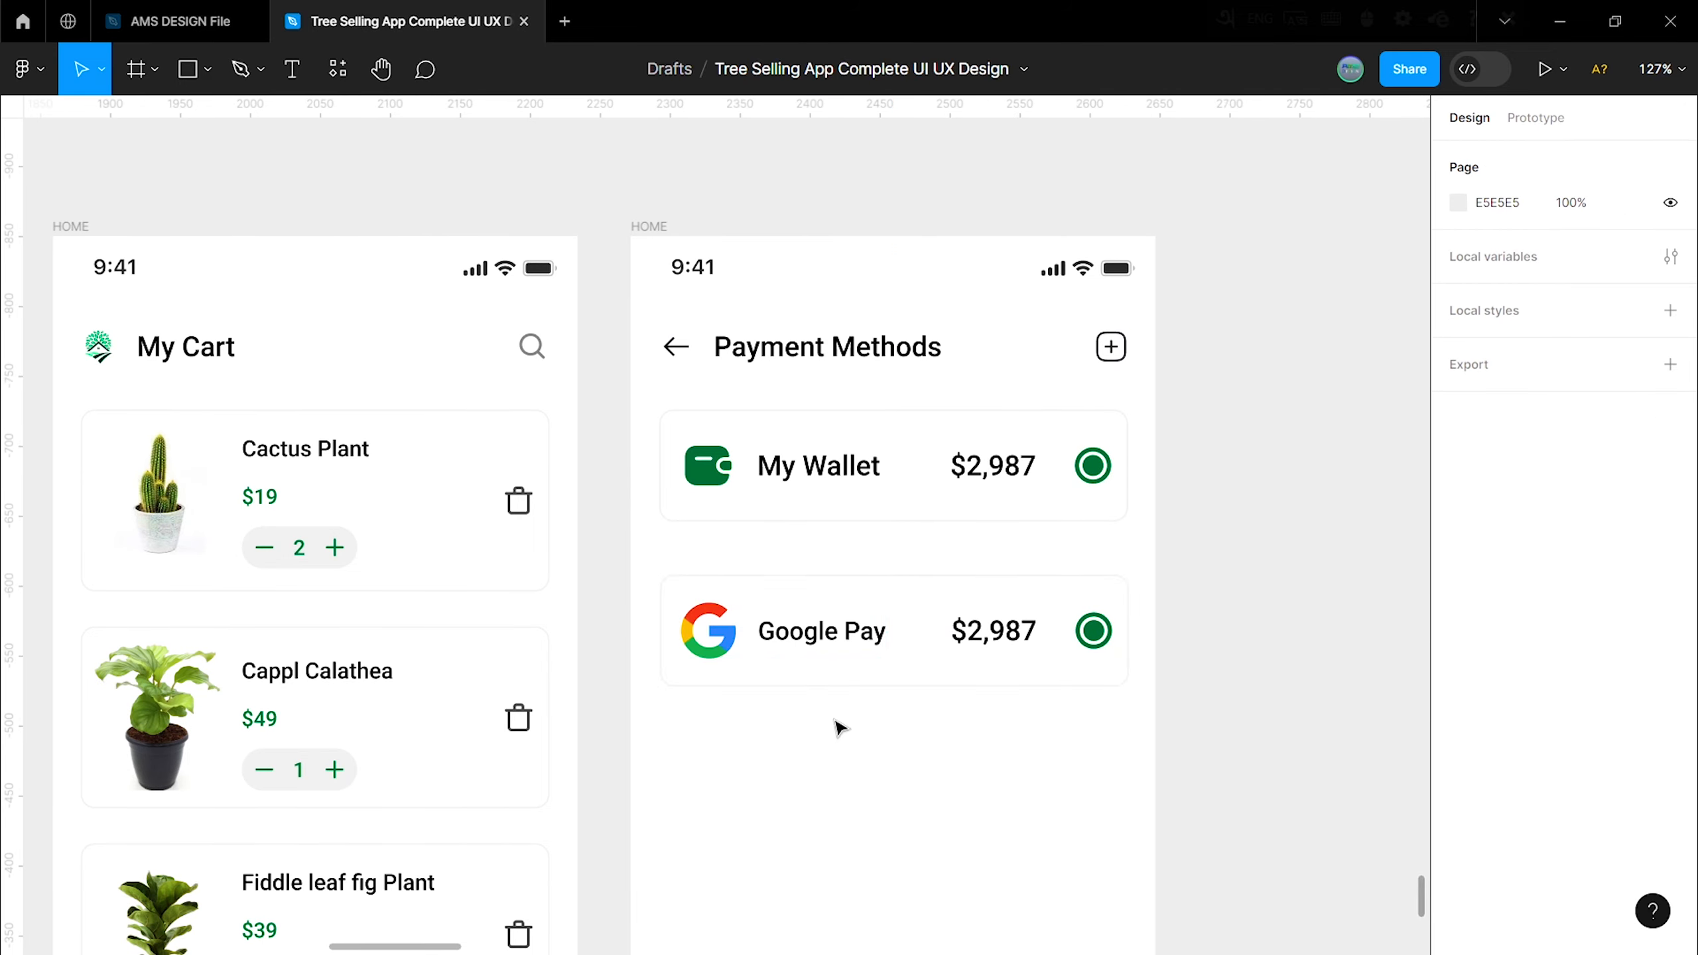
double_click(985, 629)
key("Delete")
left_click(1097, 632)
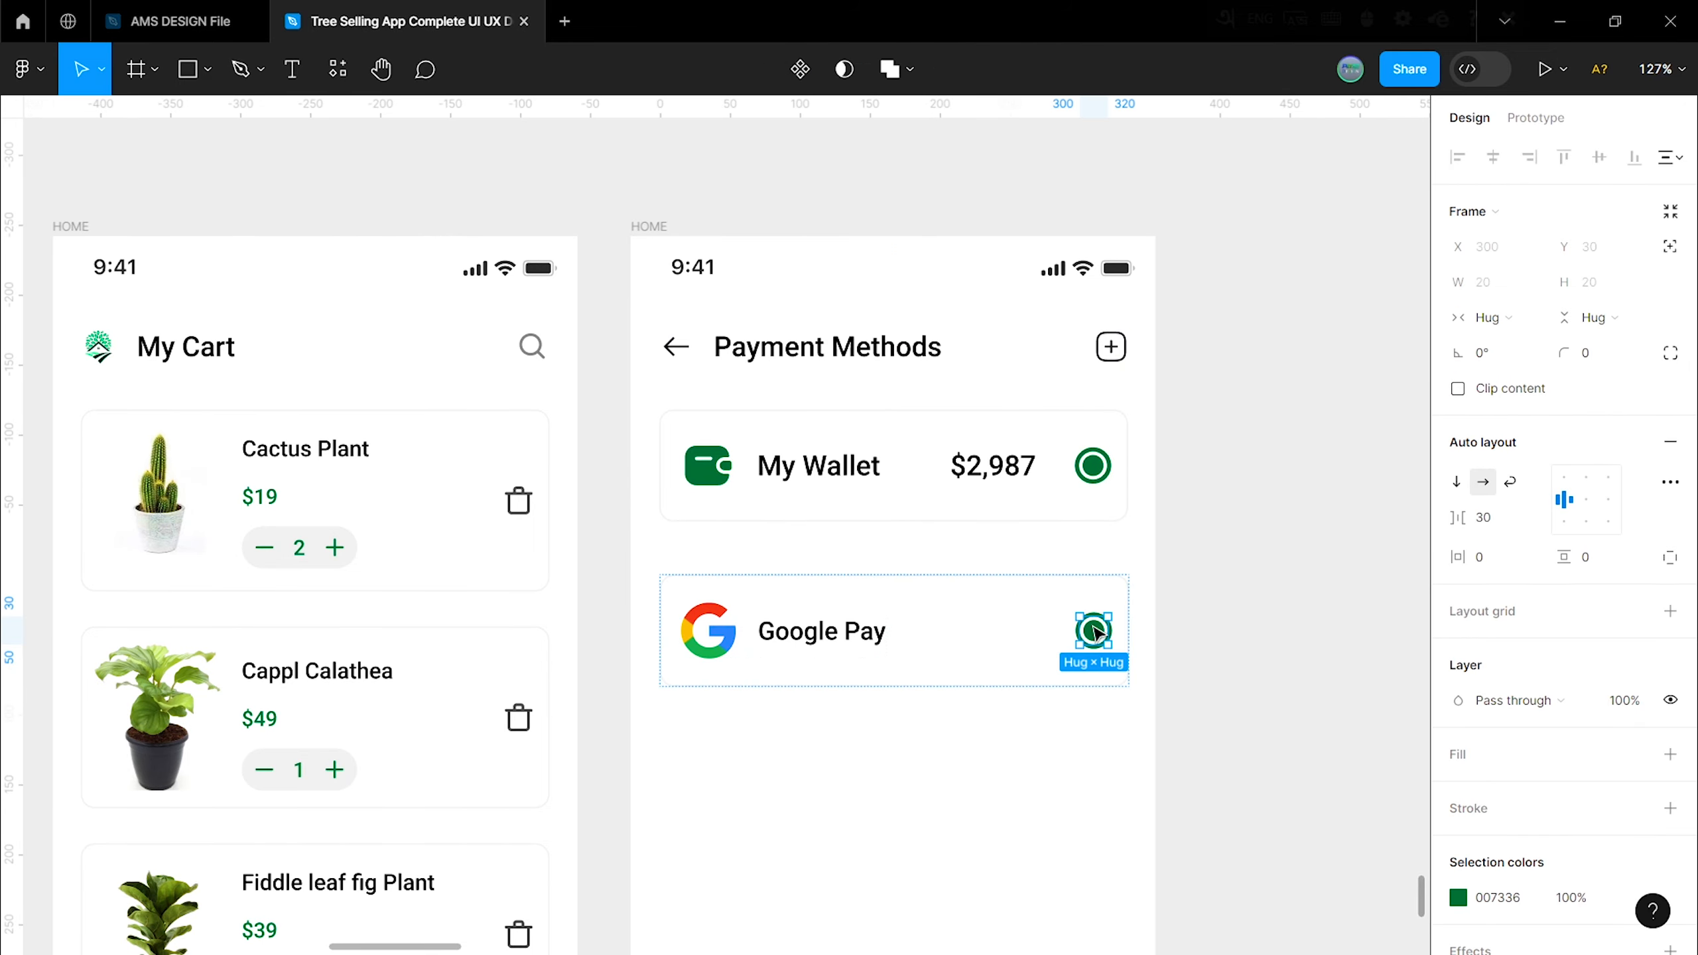
double_click(1096, 633)
key("Delete")
Step: Duplicate the Google Pay card below it and turn the copy into an Apple Pay card with the Apple logo
scroll(866, 752, "down", 2)
scroll(837, 522, "down", 2)
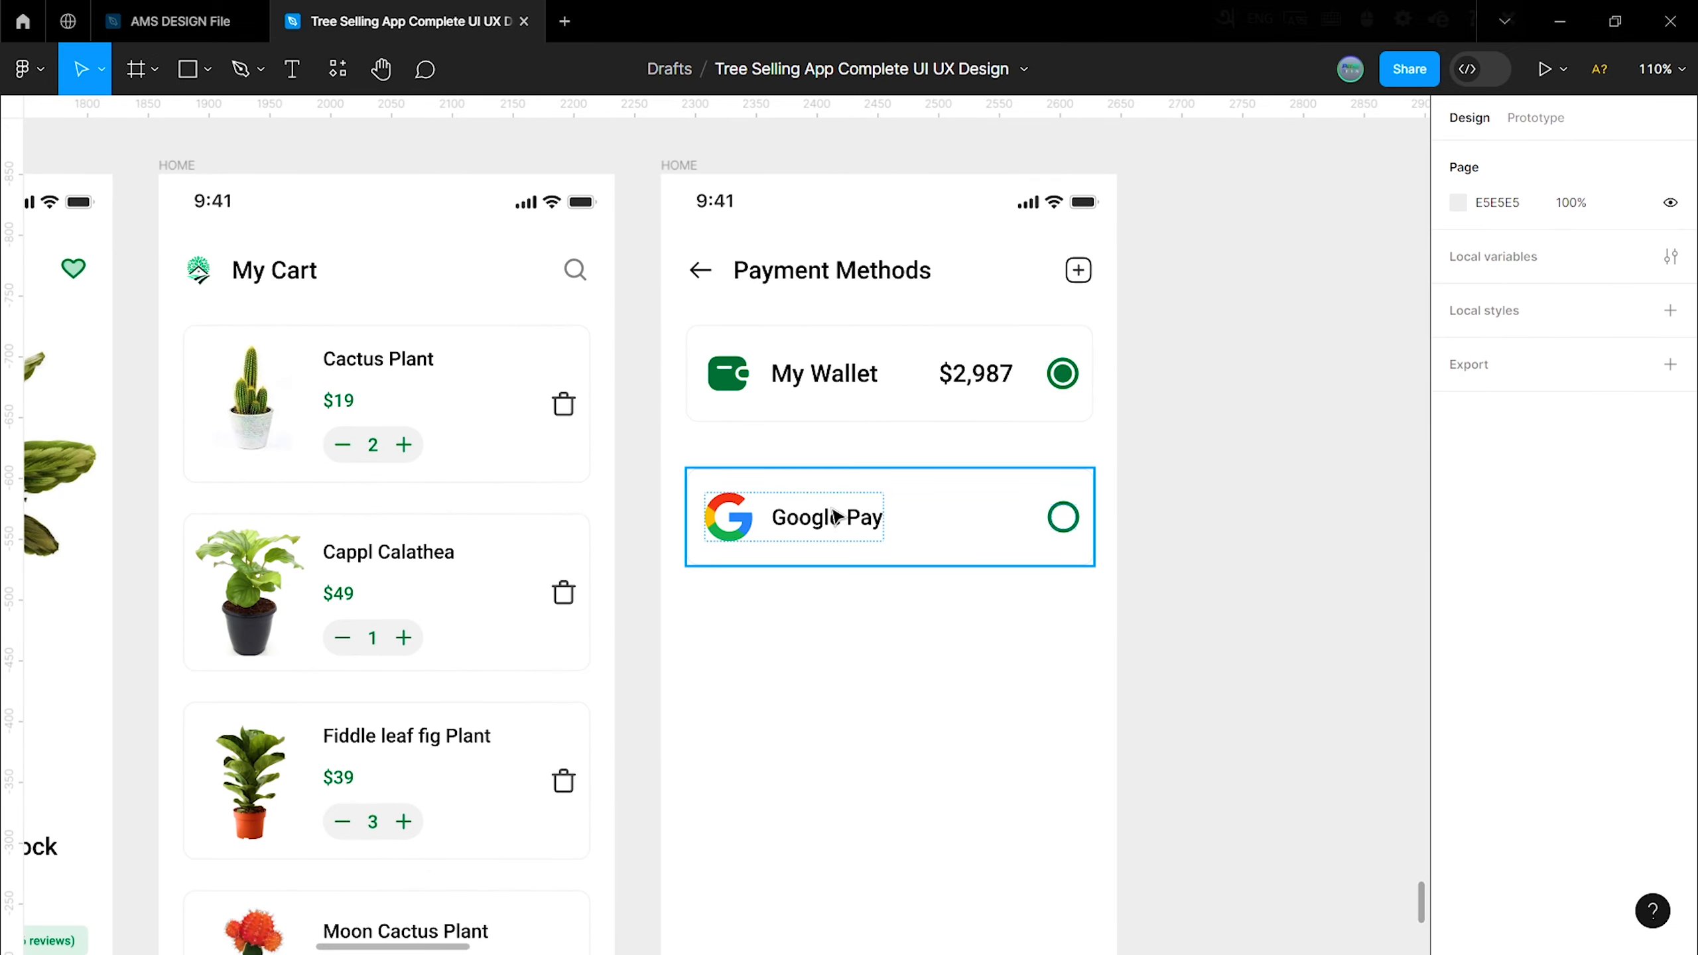
left_click_drag(834, 510, 840, 655)
left_click_drag(840, 656, 831, 650)
double_click(715, 506)
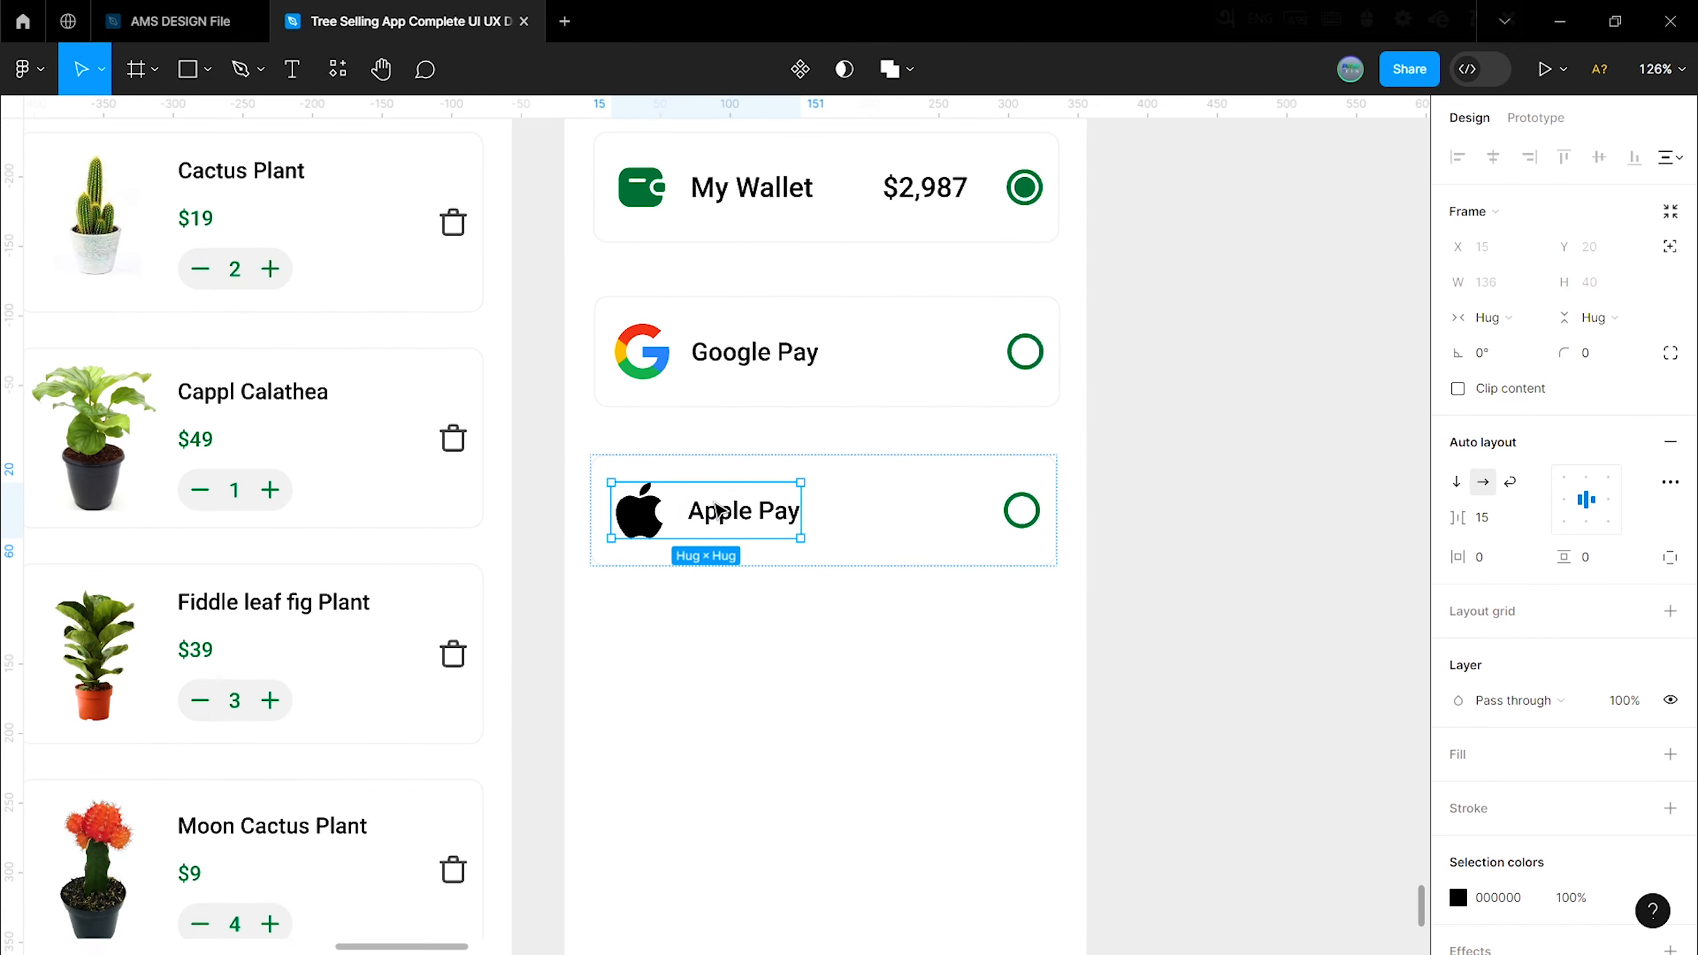
Step: Duplicate the Apple Pay card below it and turn the copy into a Paypal card with the PayPal logo
scroll(773, 368, "down", 3)
left_click(773, 368)
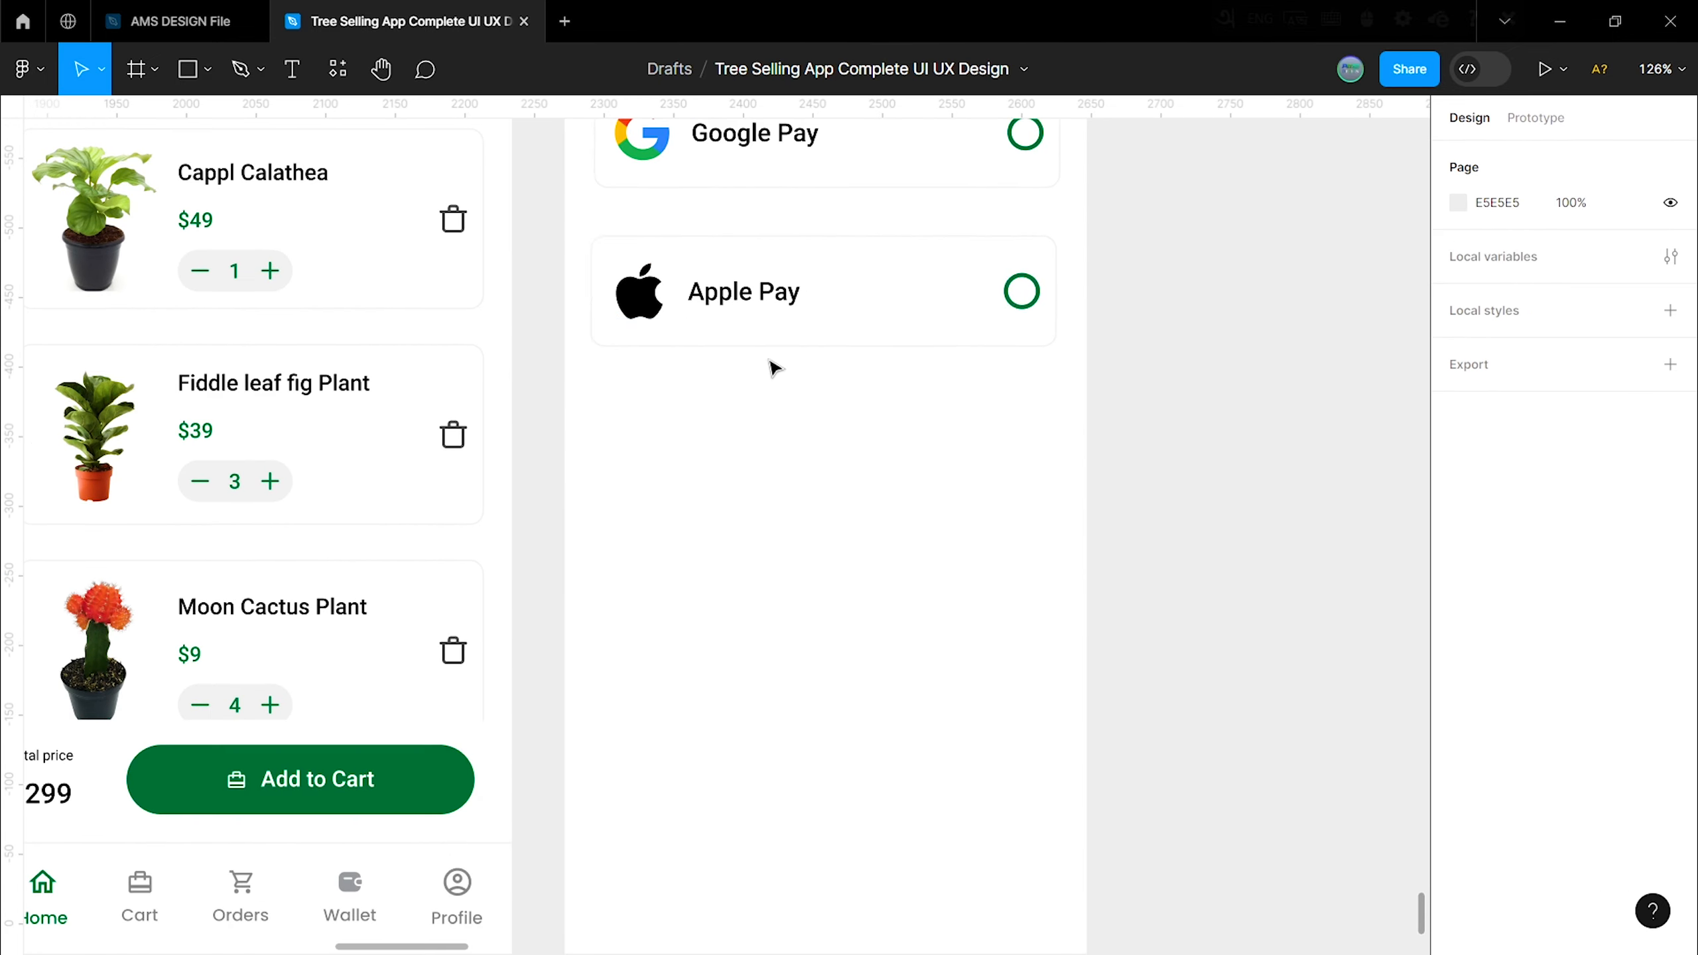
left_click(903, 288)
left_click_drag(902, 288, 773, 436)
double_click(695, 429)
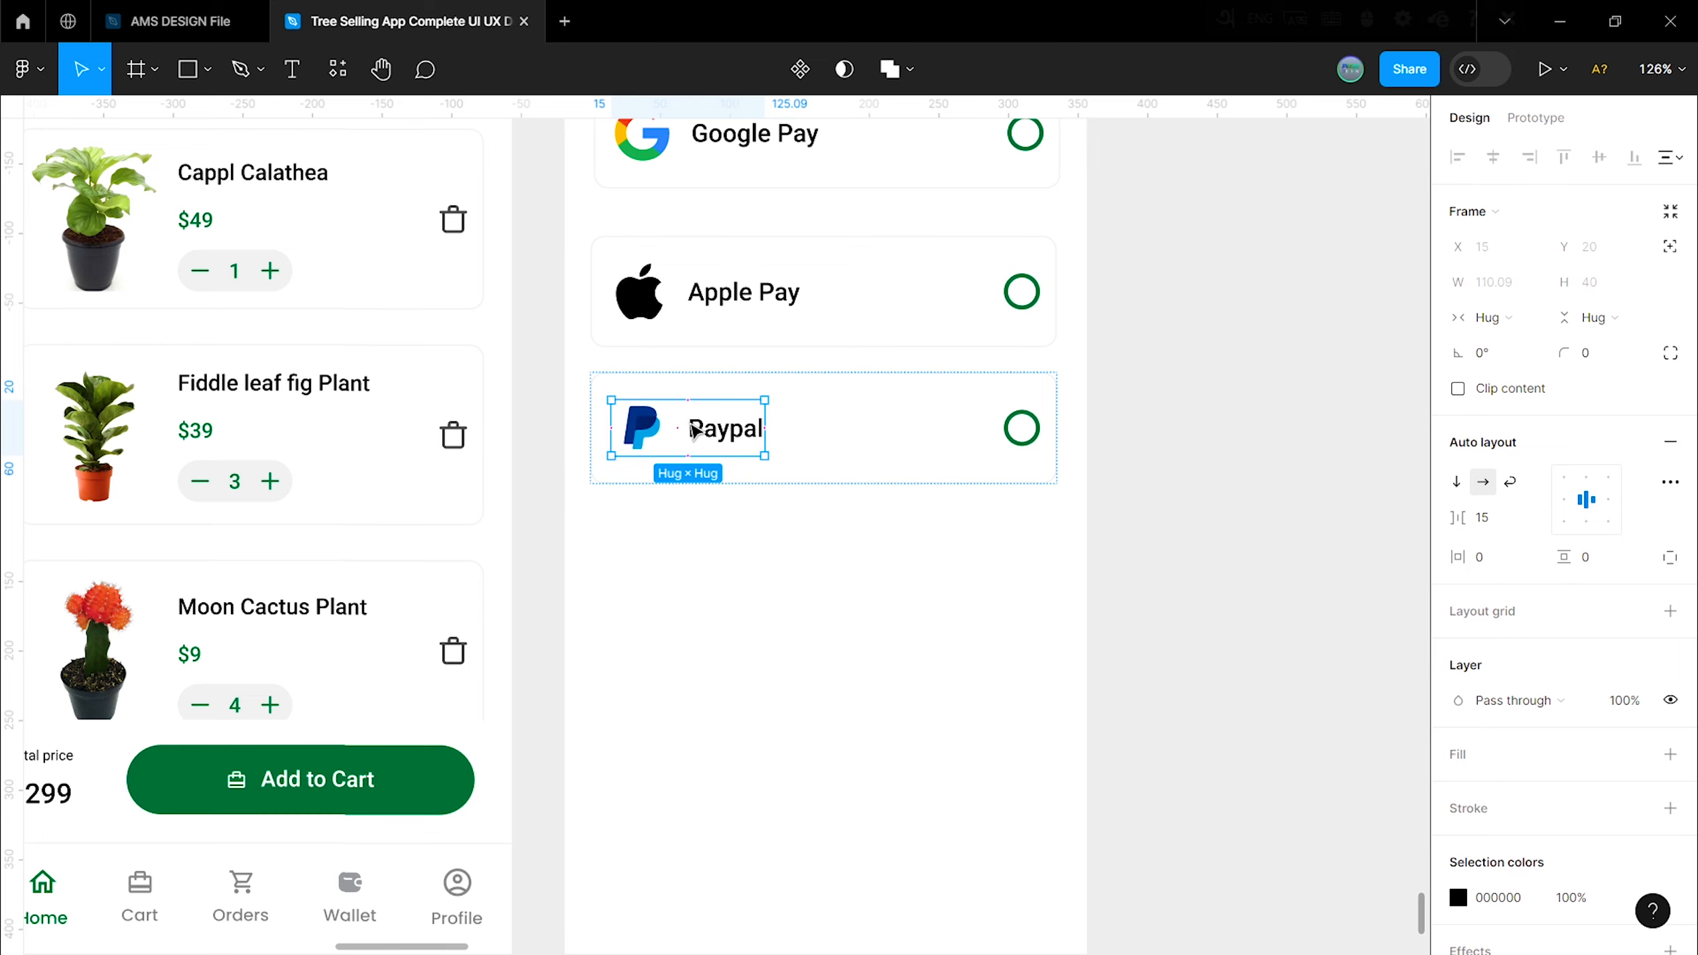
Step: Duplicate the Paypal card below it and turn the copy into a Mastercard entry with its logo and a masked card number
scroll(695, 429, "down", 2)
left_click(816, 330)
left_click_drag(816, 330, 792, 539)
double_click(720, 539)
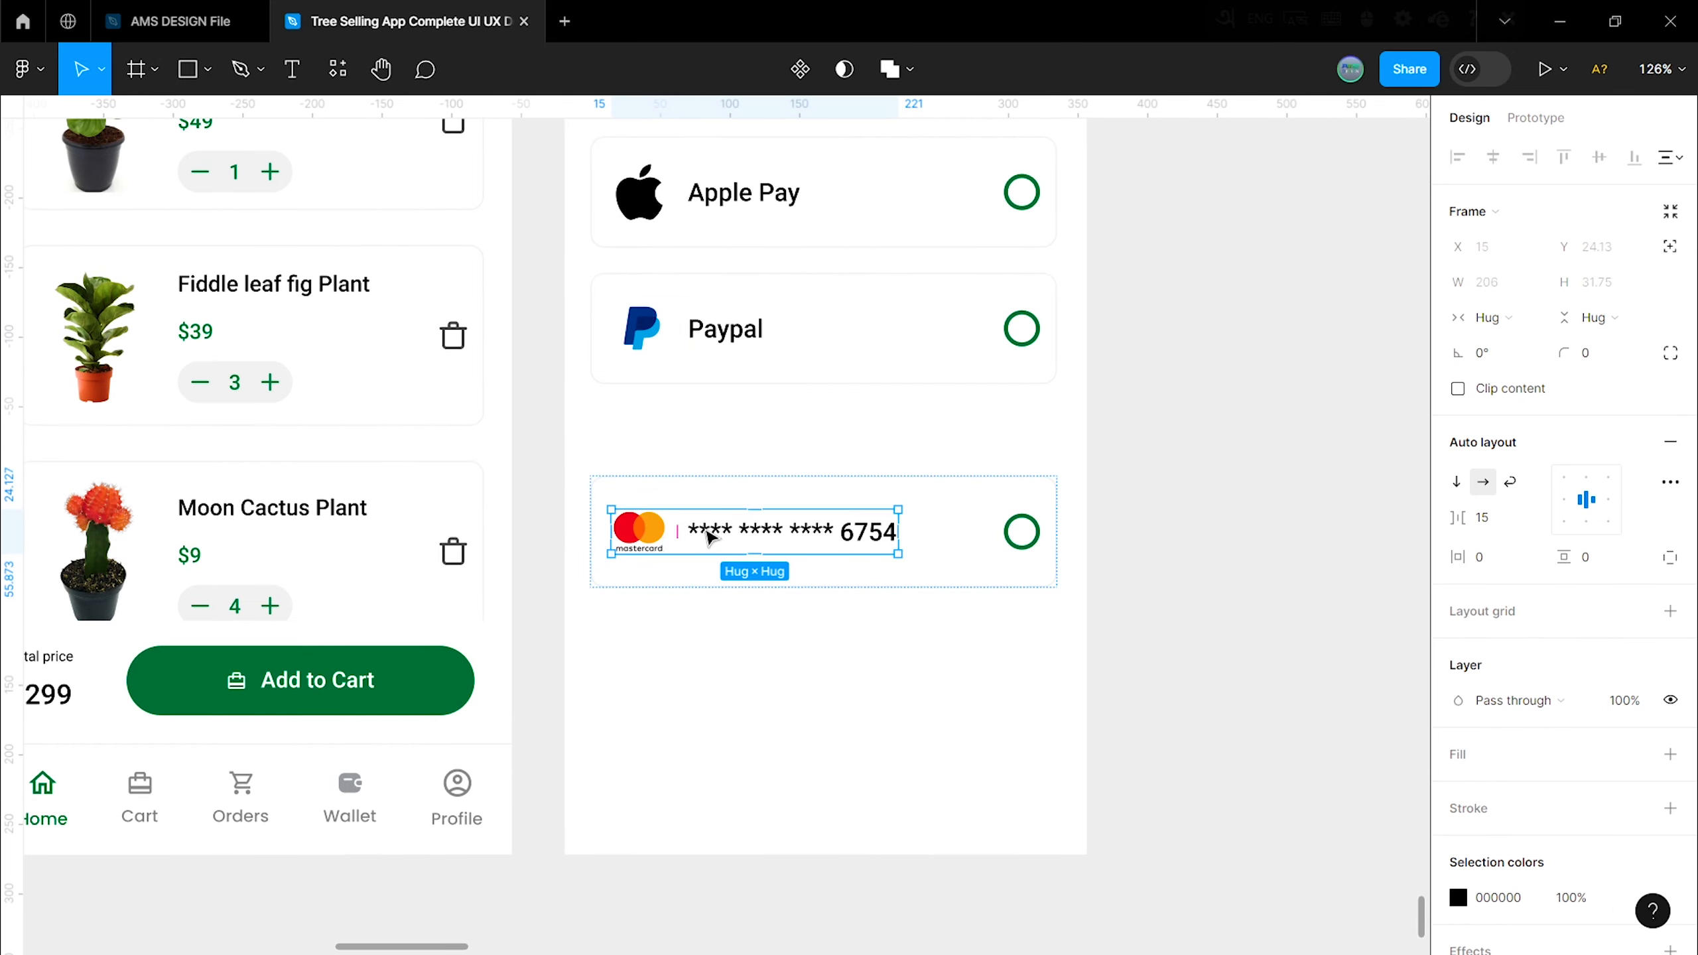
Step: Draw a white 375 × 168 rectangle across the lower end of the Payment Methods screen
key("f")
left_click_drag(566, 621, 1087, 855)
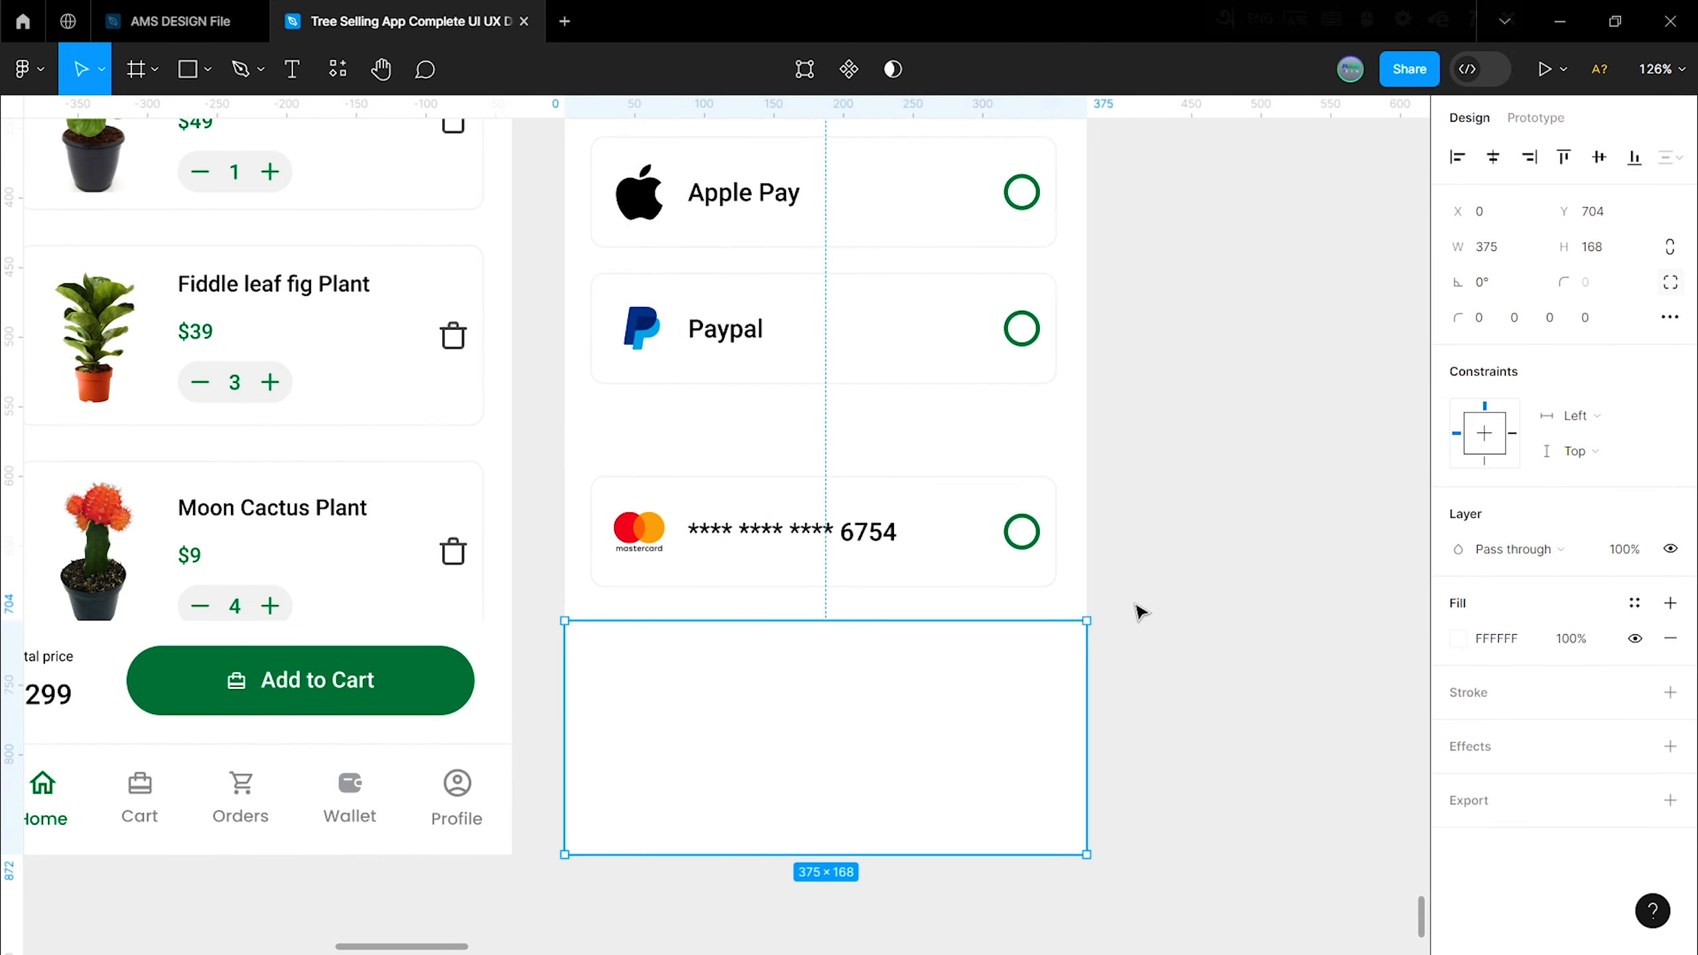
left_click(1249, 606)
Step: Combine the five payment cards in a vertical auto layout with tighter, even spacing
left_click_drag(794, 641, 799, 236)
right_click(799, 236)
left_click(863, 656)
scroll(1271, 335, "up", 2)
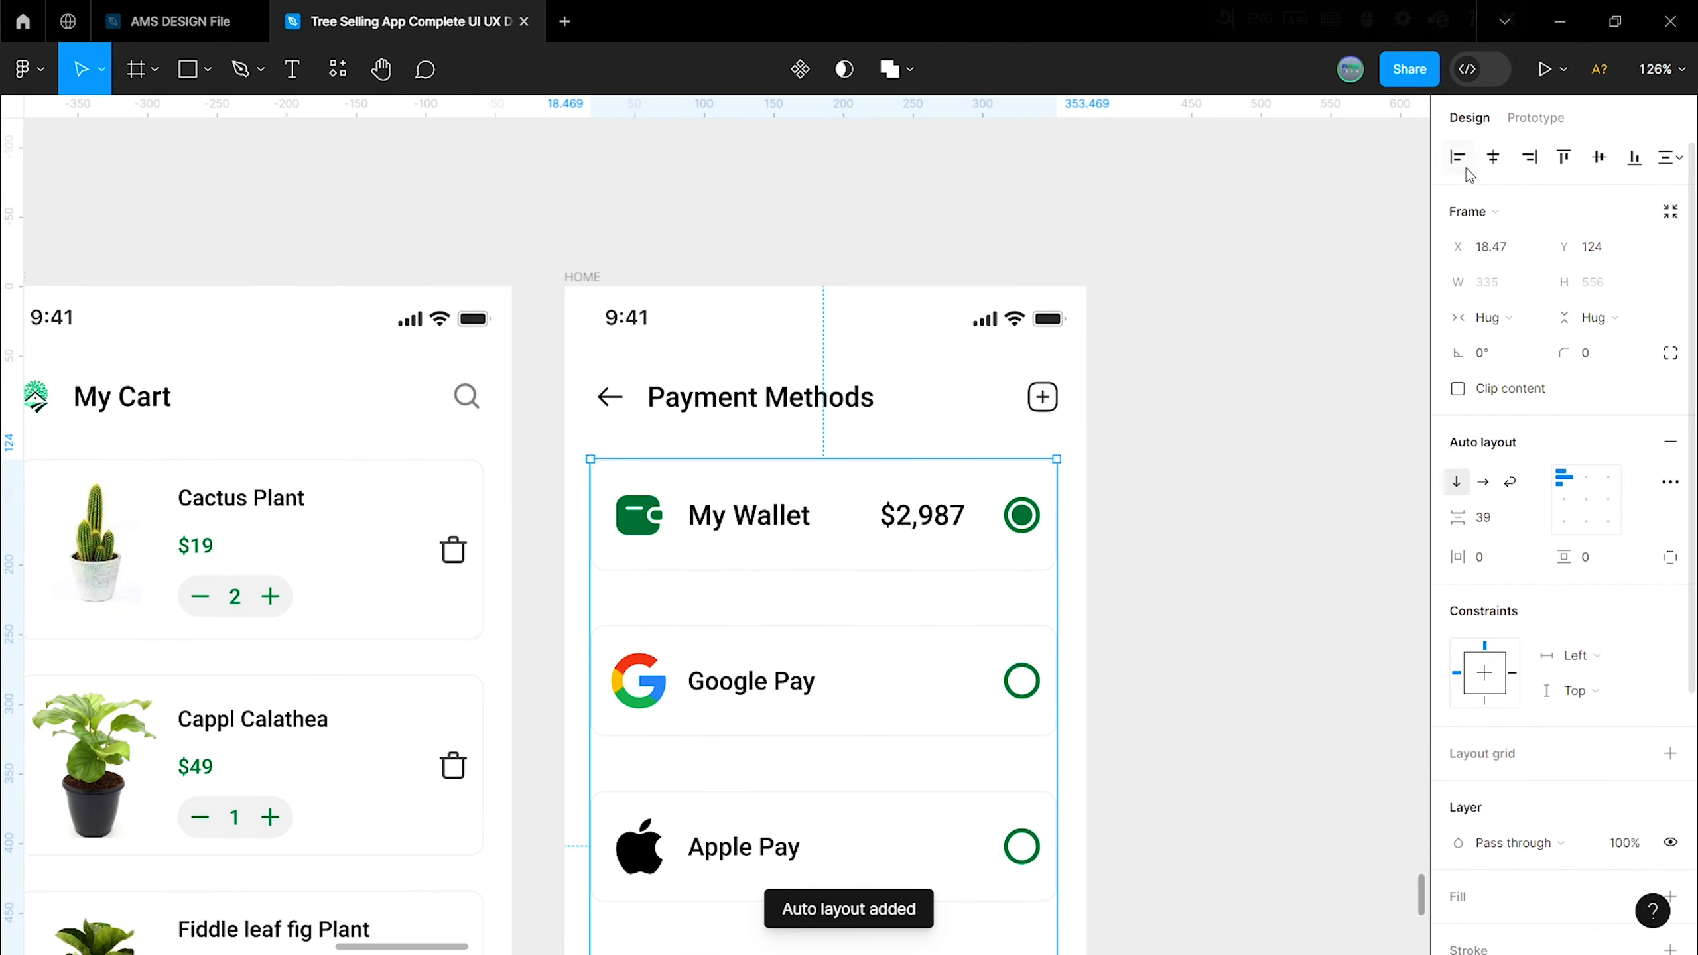
left_click(1209, 493)
scroll(1210, 493, "down", 10)
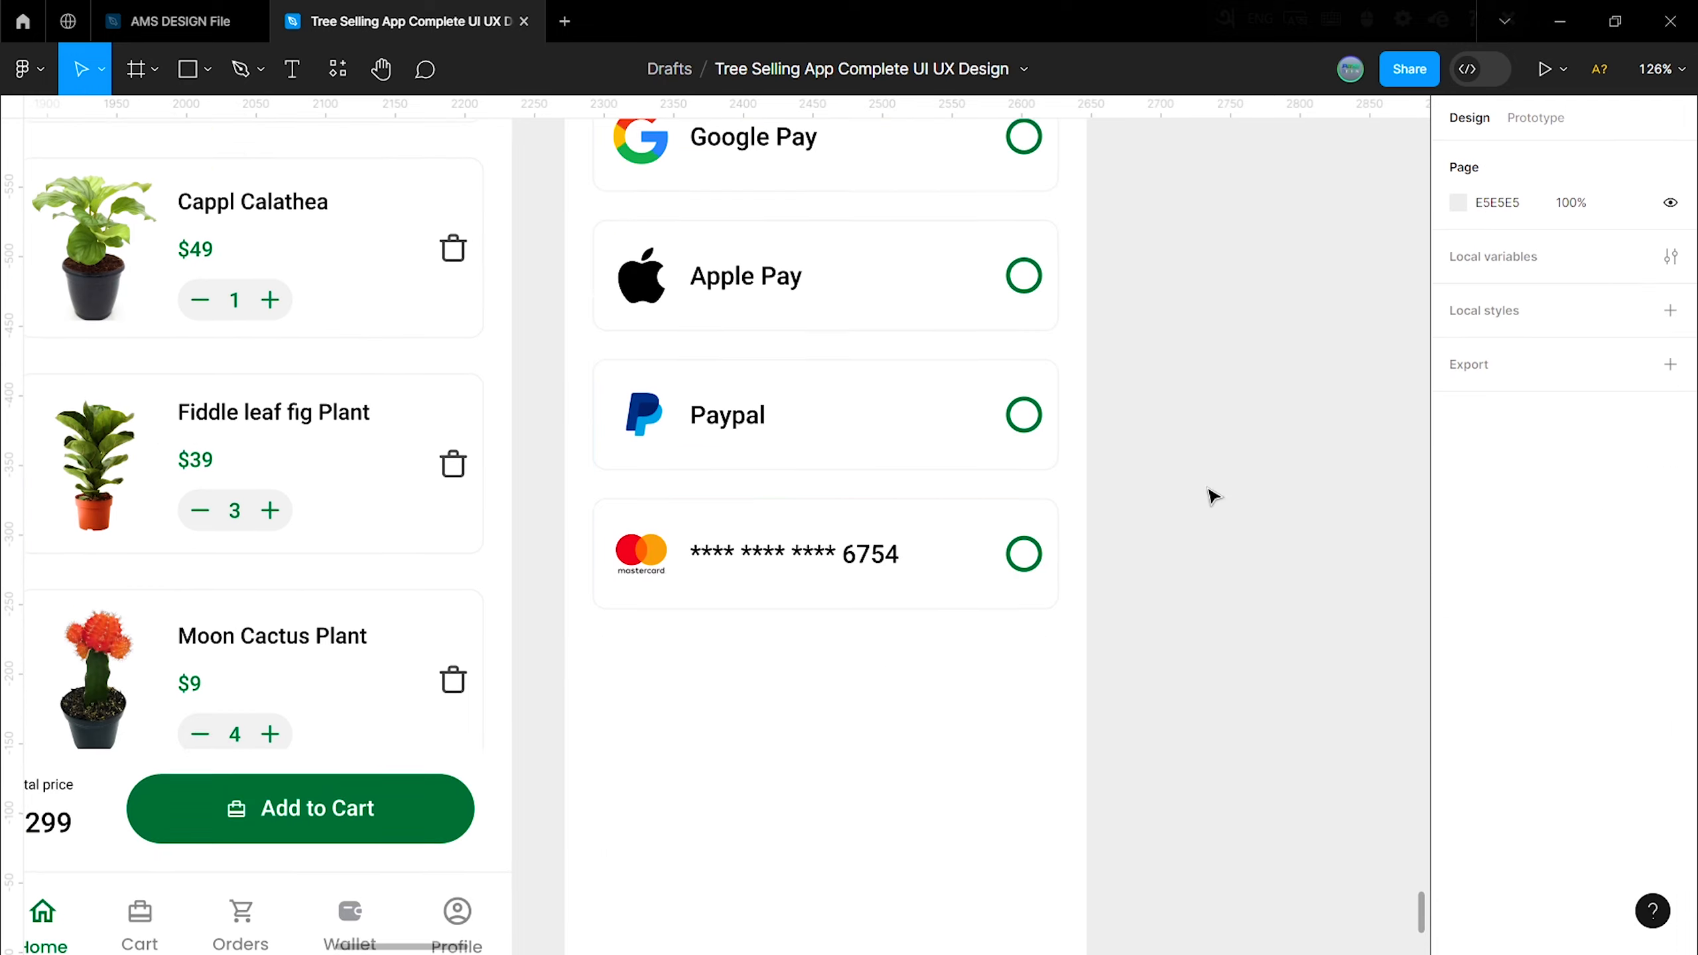
Step: Copy the Add to Cart button from the My Cart screen below the Mastercard card and delete the copy's bag icon
scroll(633, 508, "up", 1)
left_click(338, 486)
double_click(338, 487)
key("Escape")
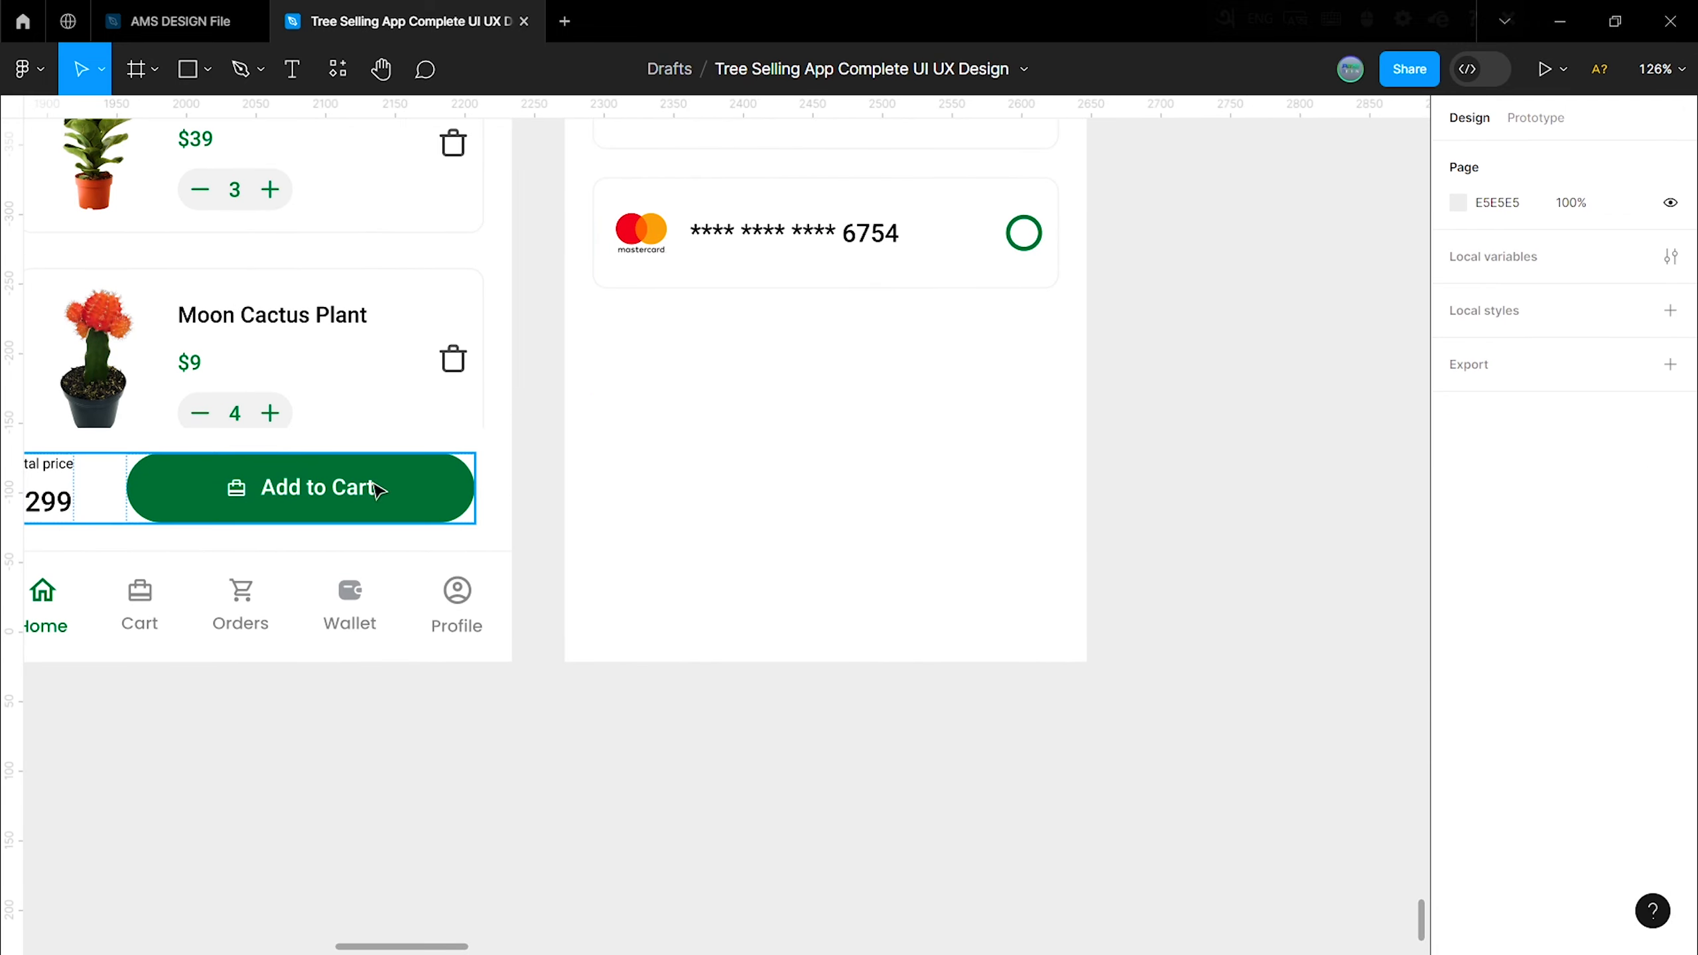
left_click(344, 487)
left_click_drag(345, 487, 853, 533)
left_click(1040, 541)
double_click(745, 534)
key("Delete")
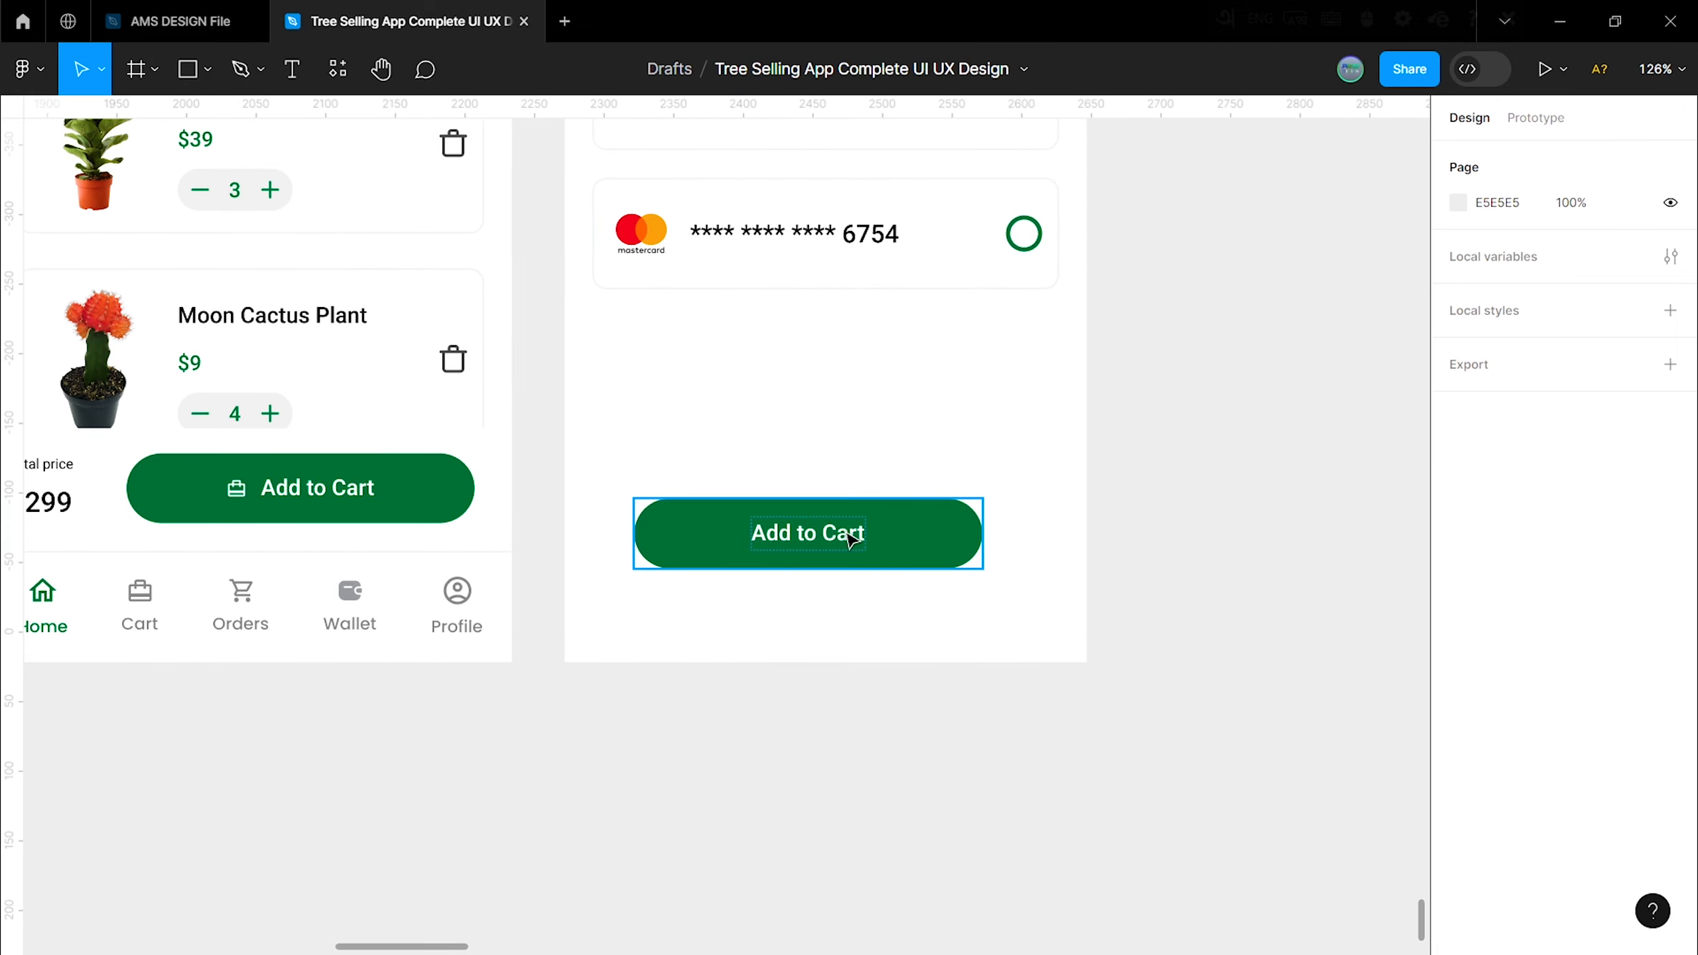
Step: Change the copied button's label on the Payment Methods screen to "Apply"
double_click(848, 534)
double_click(841, 534)
left_click(779, 573)
scroll(769, 535, "down", 1)
scroll(610, 565, "down", 1)
double_click(734, 577)
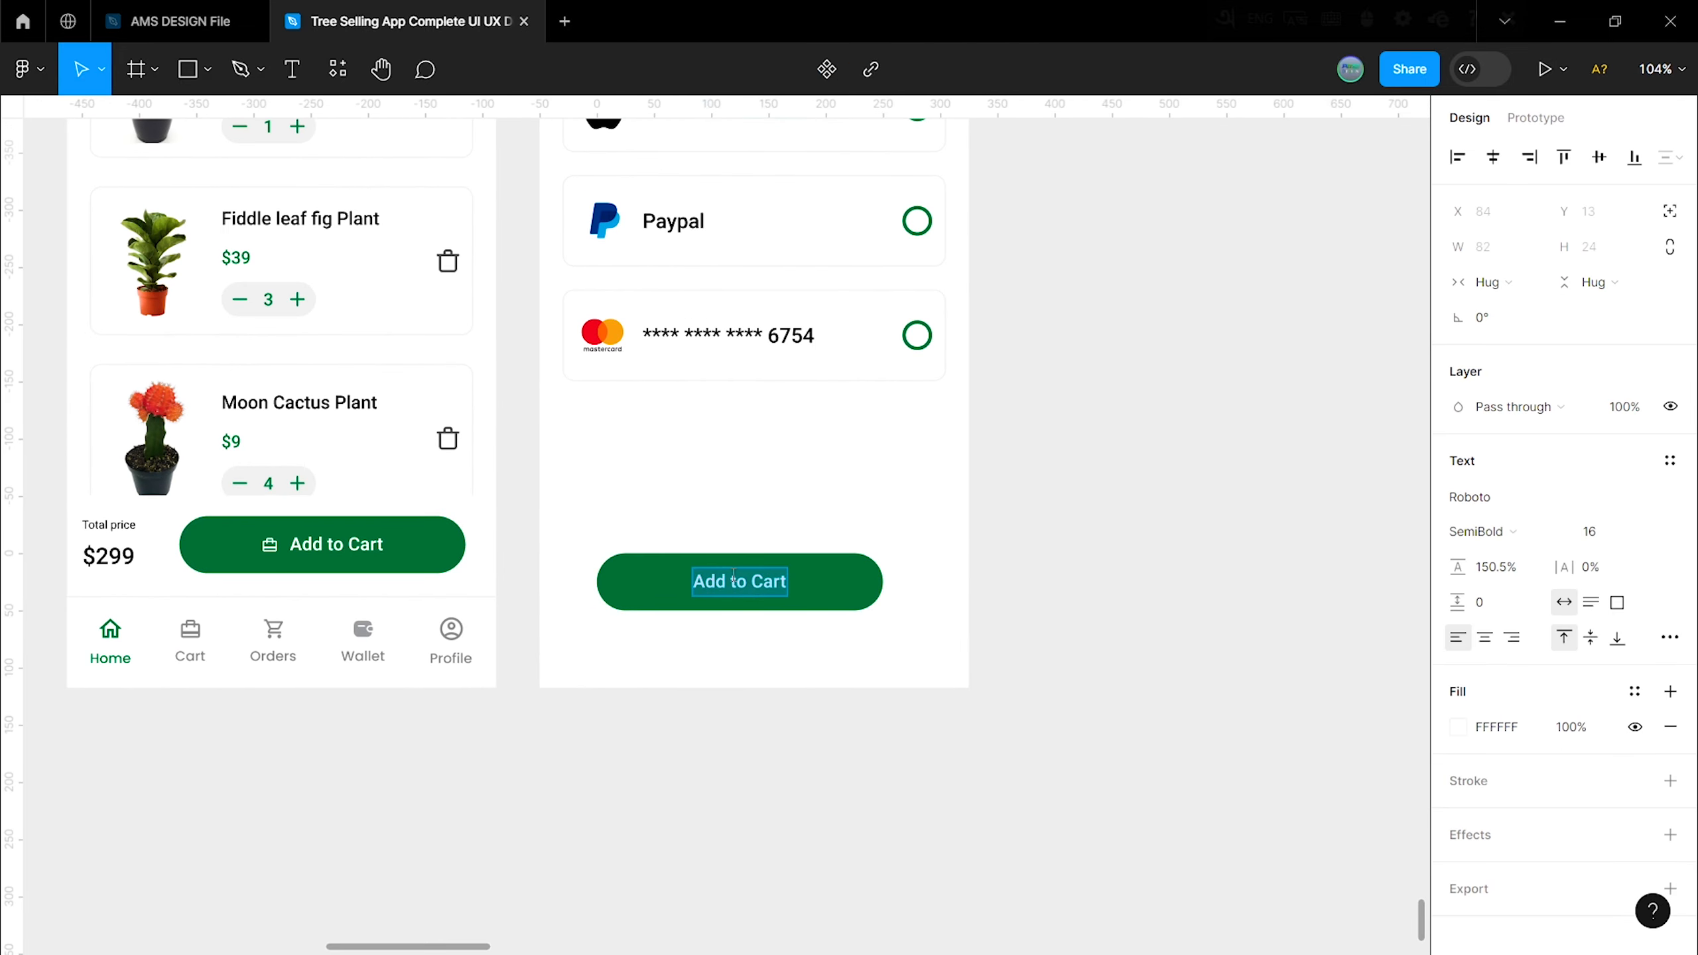
key("Escape")
Step: Set the Apply button's width to 335 and centre it horizontally on the Payment Methods screen
type("33")
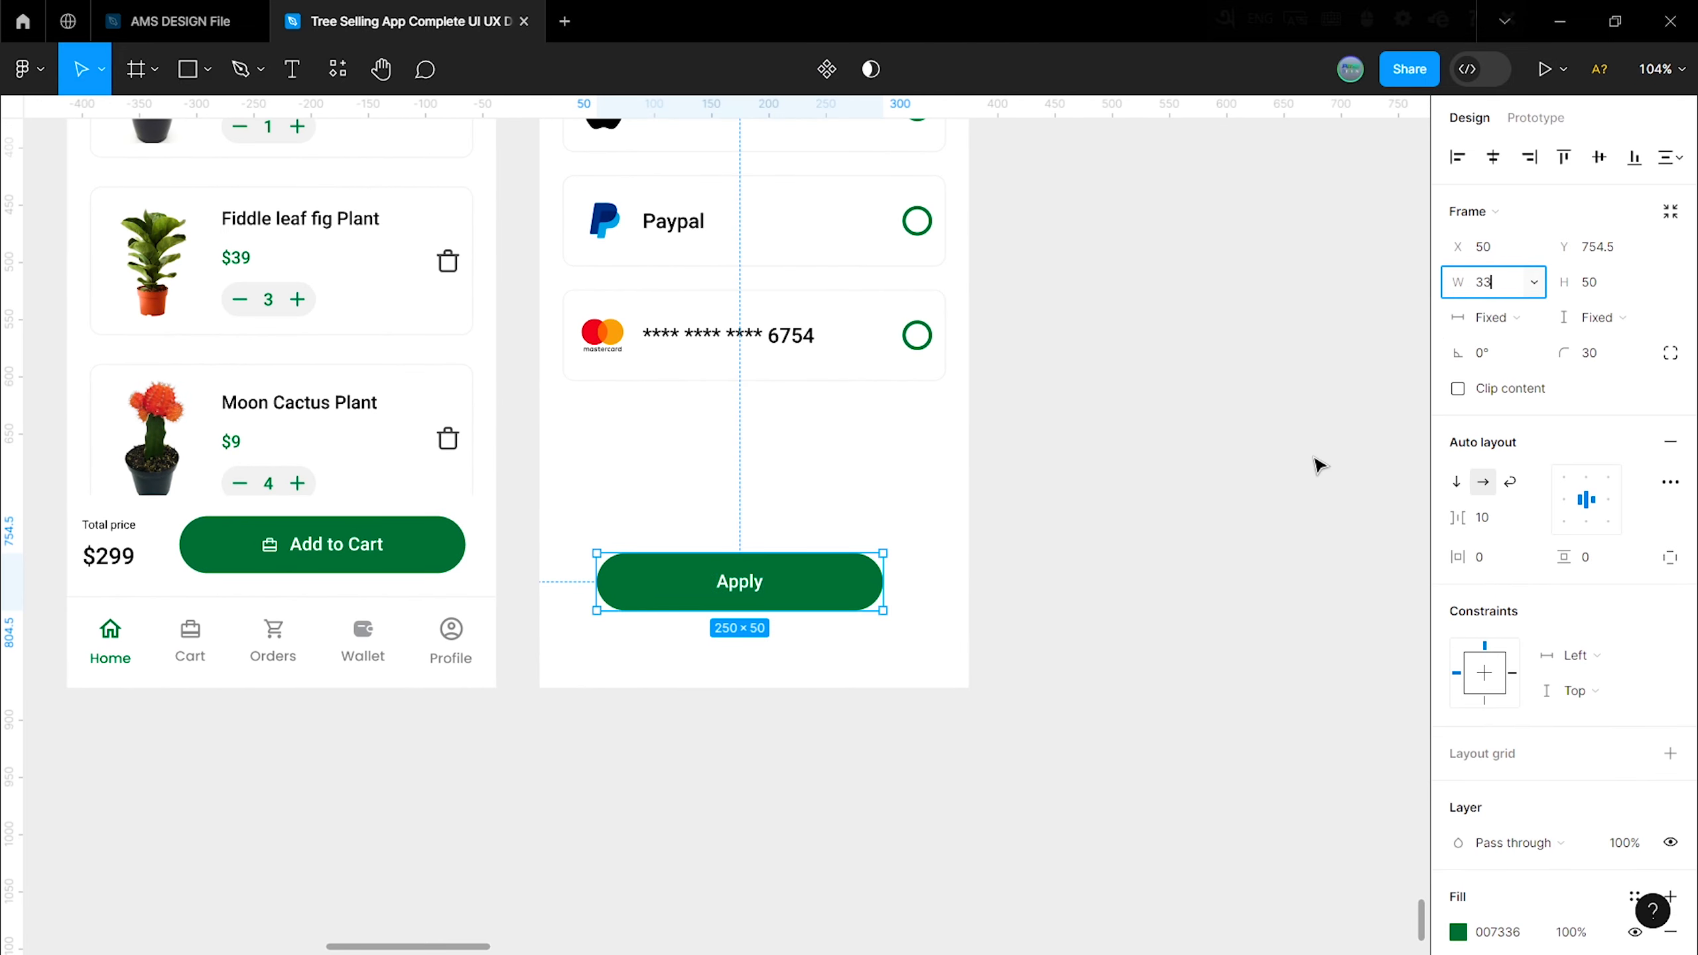
type("0")
left_click(1070, 537)
left_click(943, 572)
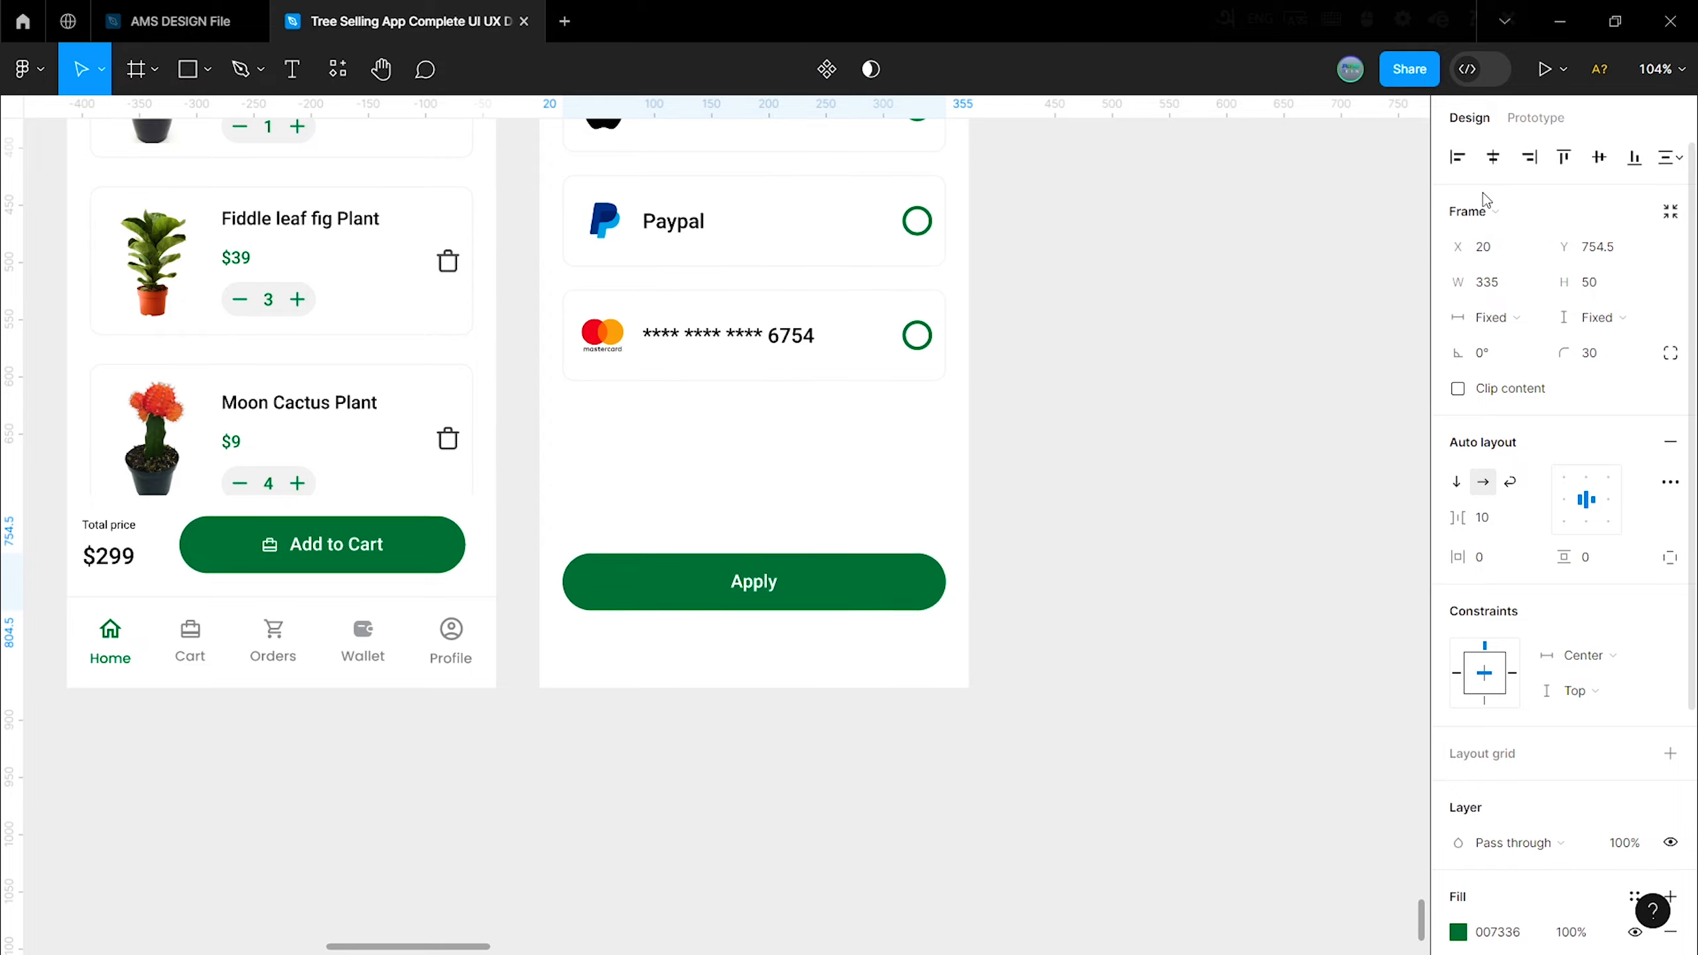
left_click(1270, 500)
Step: Set the vertical gap between the payment card list and the Apply button to 150
scroll(1270, 500, "down", 3)
scroll(986, 600, "left", 2)
scroll(986, 600, "up", 1)
left_click(926, 605)
key("ctrl+a")
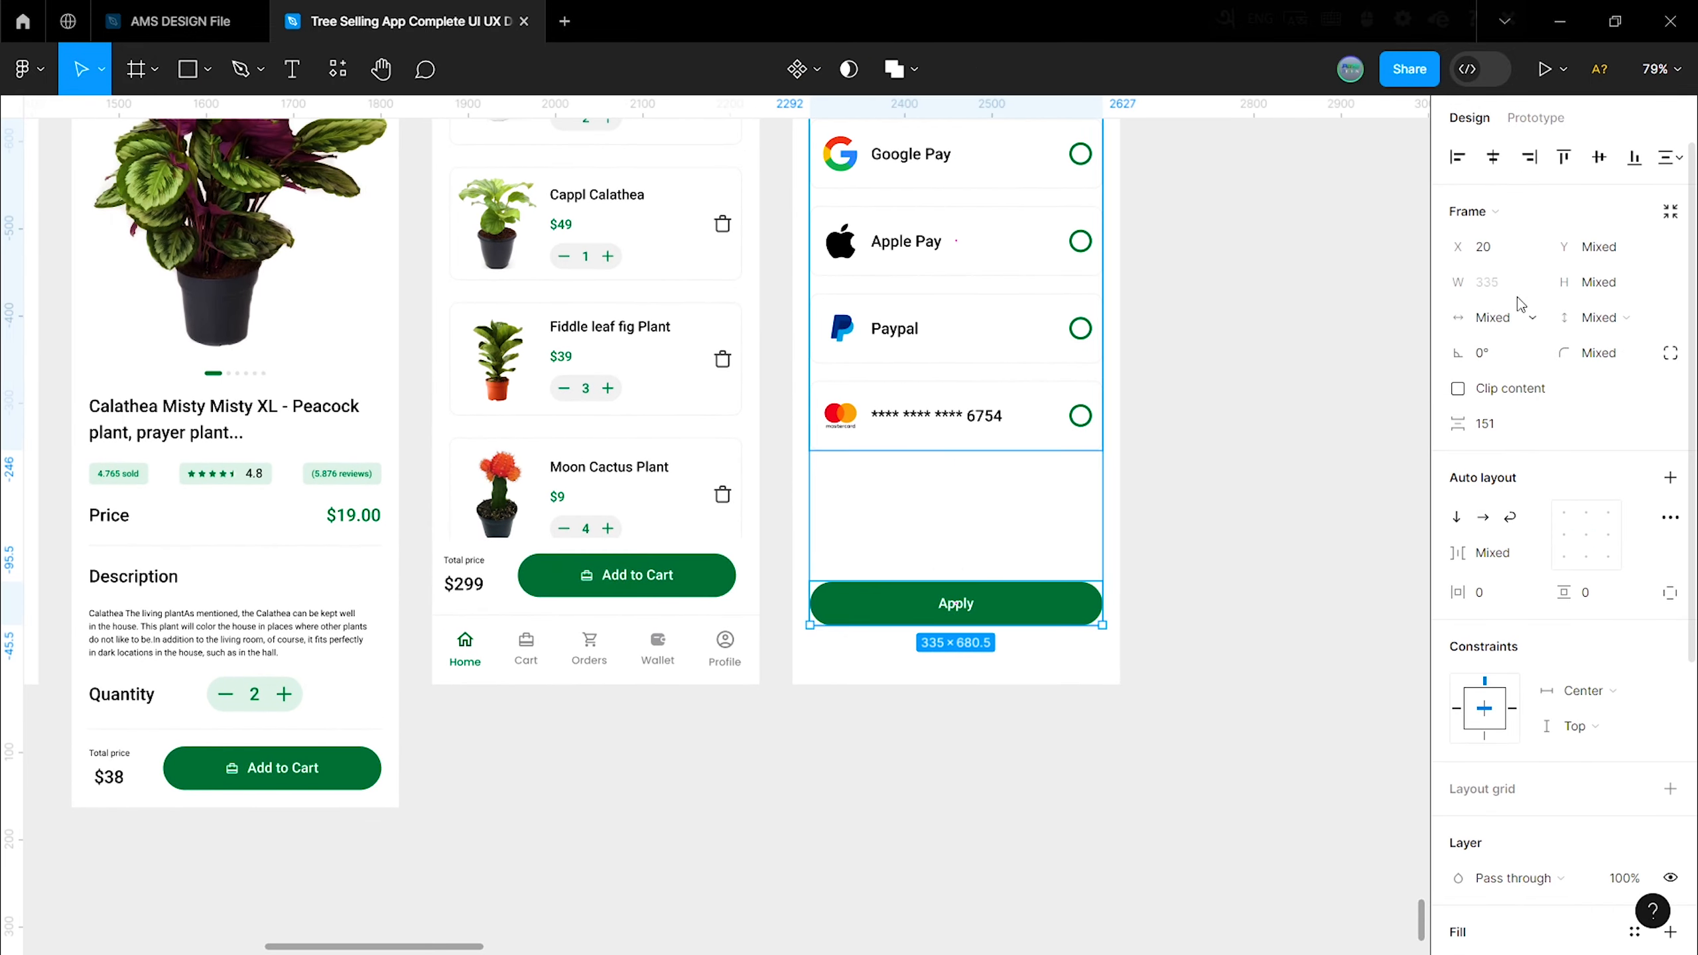
key("Escape")
Step: Check the Payment Methods frame's size against the neighbouring screens
scroll(974, 554, "down", 5)
scroll(1097, 626, "up", 3)
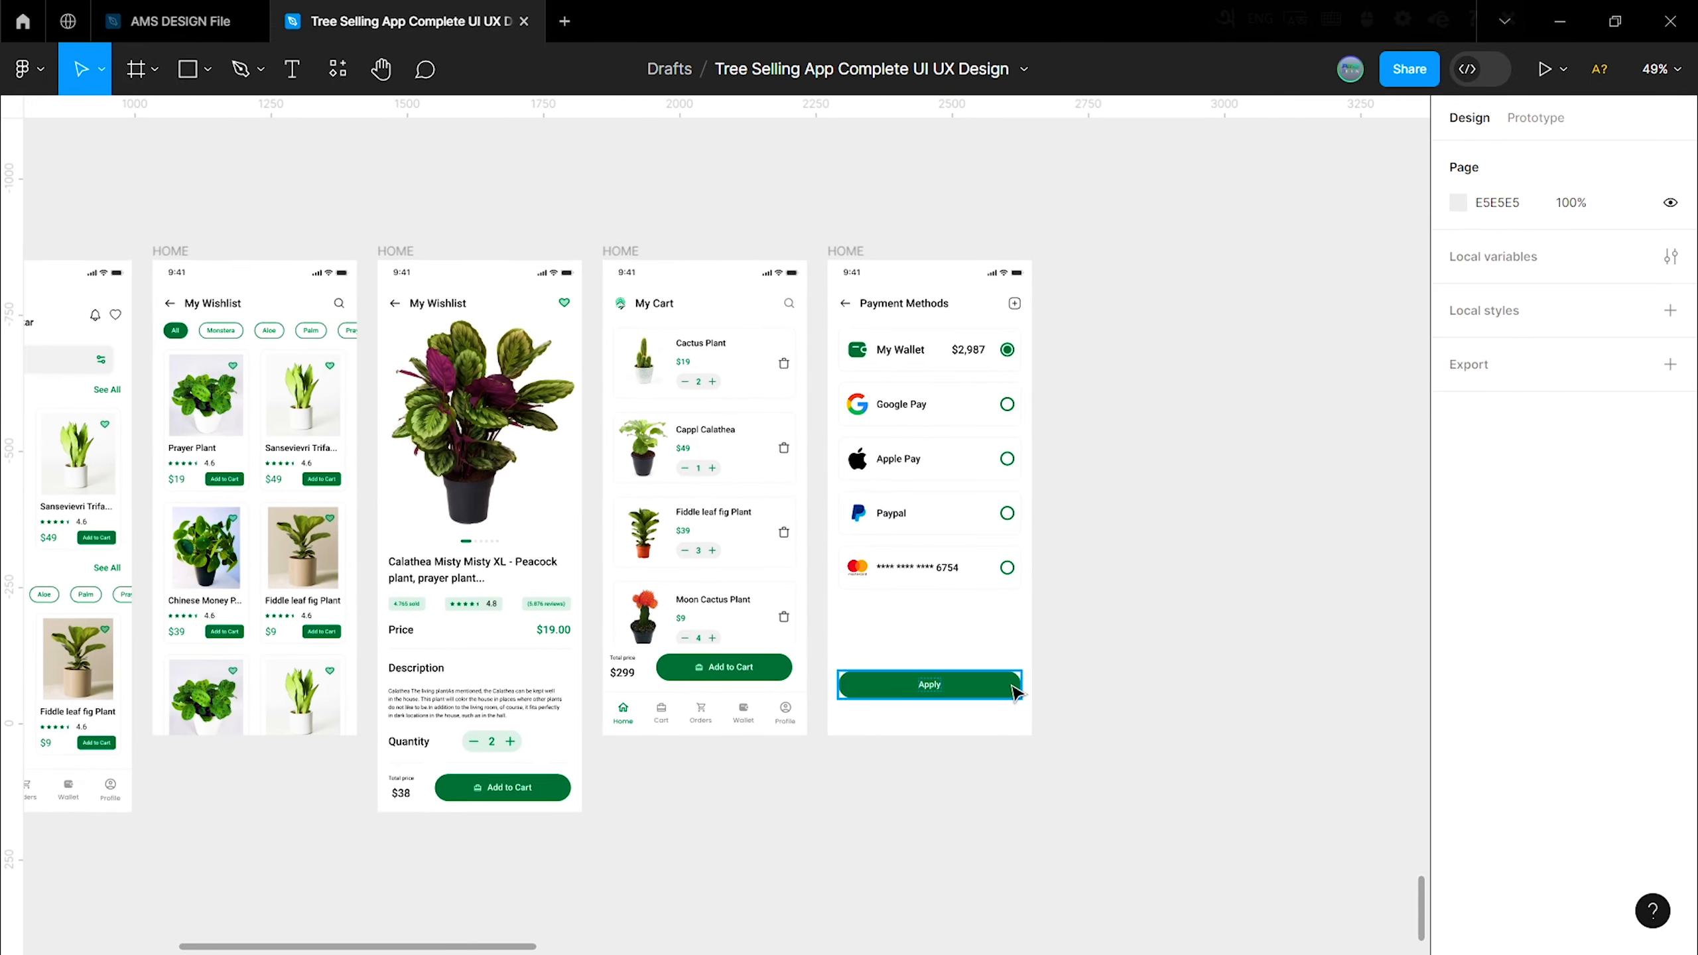
scroll(869, 525, "down", 2)
scroll(849, 427, "up", 2)
scroll(846, 421, "up", 2)
left_click(842, 284)
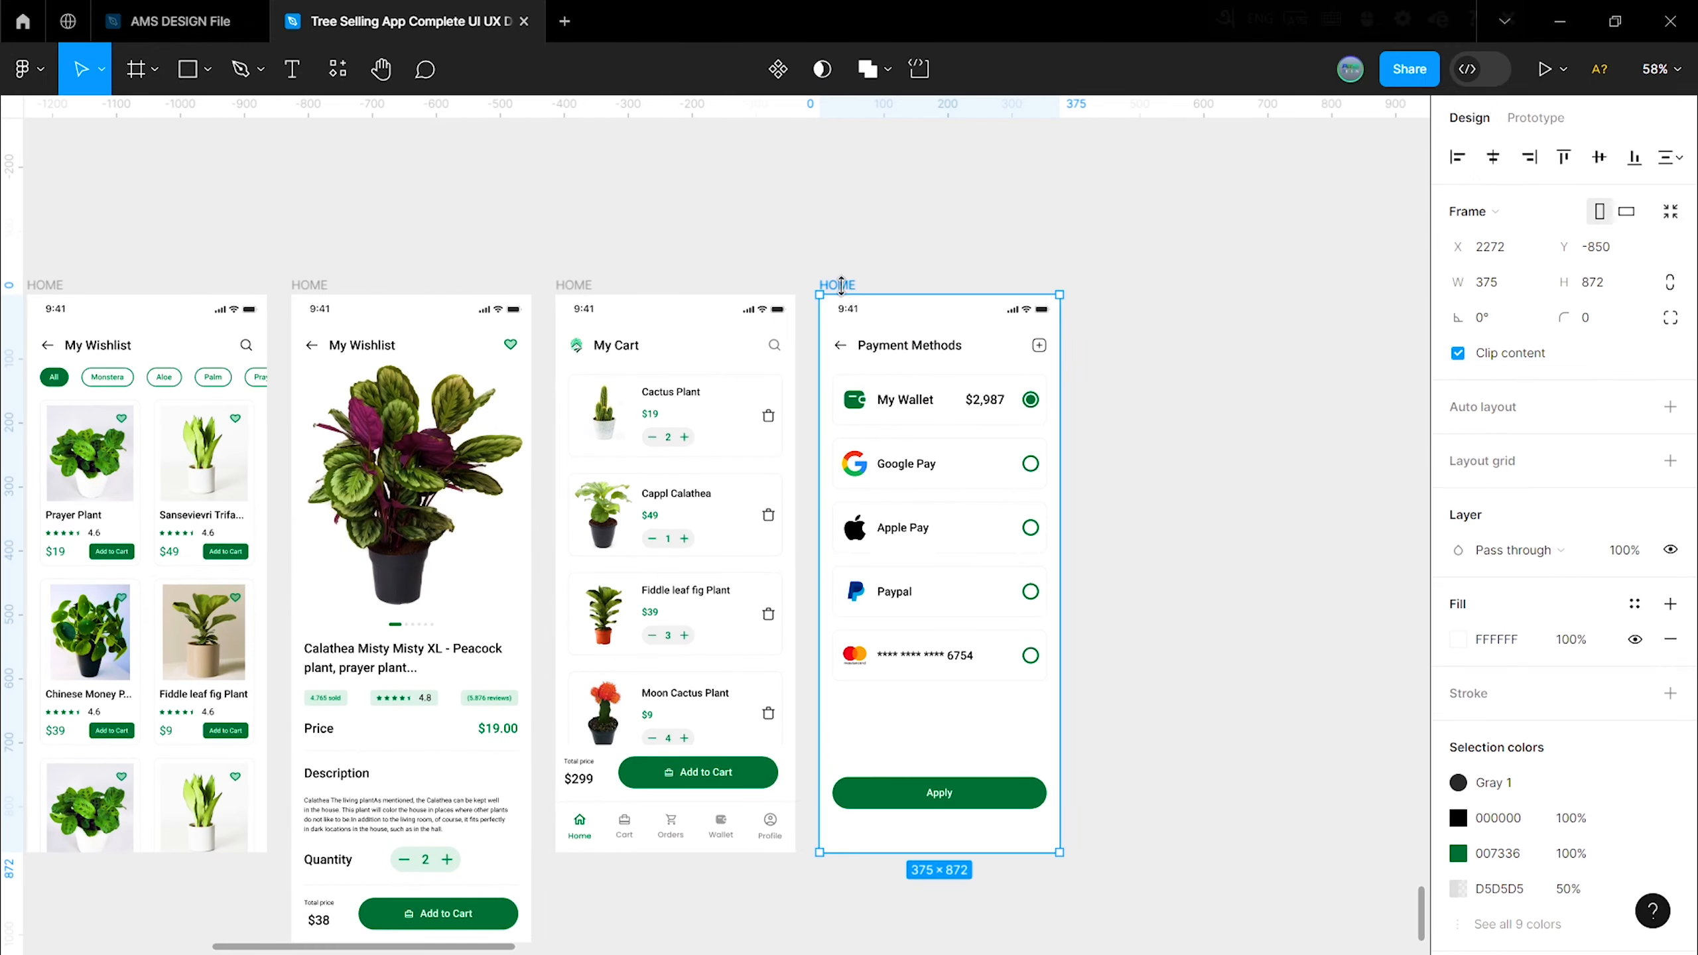
scroll(1019, 600, "down", 3)
scroll(661, 543, "down", 4)
scroll(80, 612, "up", 4)
Step: Shorten the My Wishlist product-grid screen's frame from its lower edge to about 812 high
left_click(494, 521)
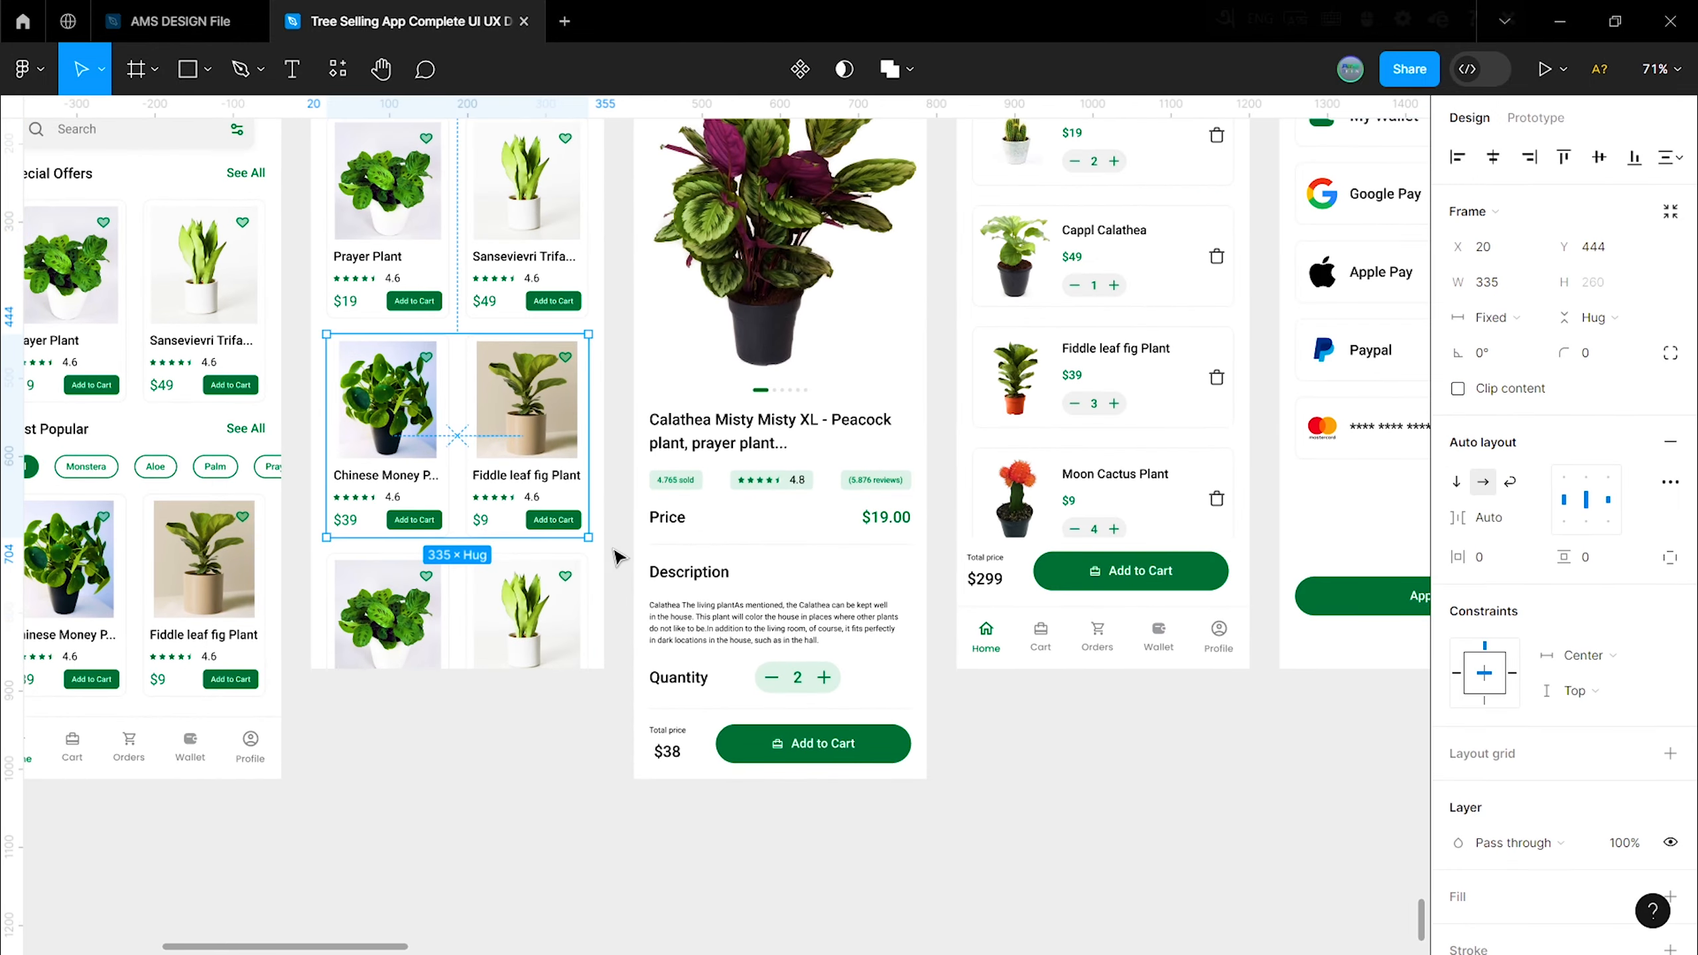
left_click(615, 550)
scroll(452, 713, "up", 5)
left_click(331, 272)
scroll(461, 653, "down", 5)
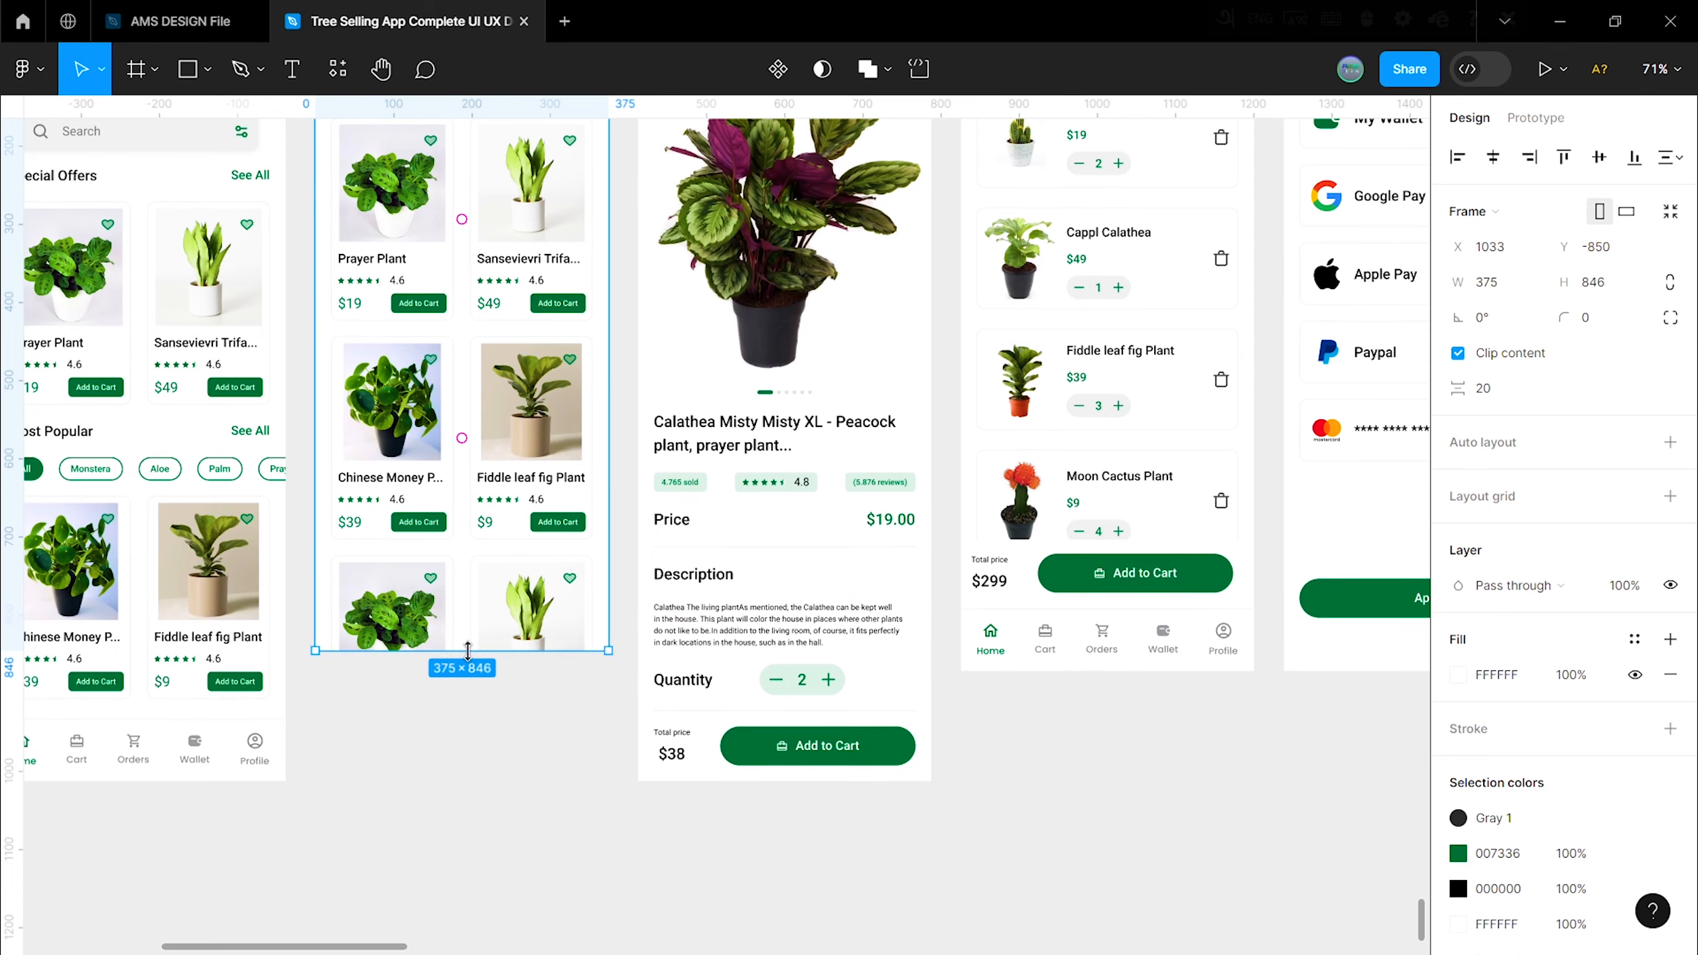
left_click_drag(464, 623, 465, 627)
left_click(573, 789)
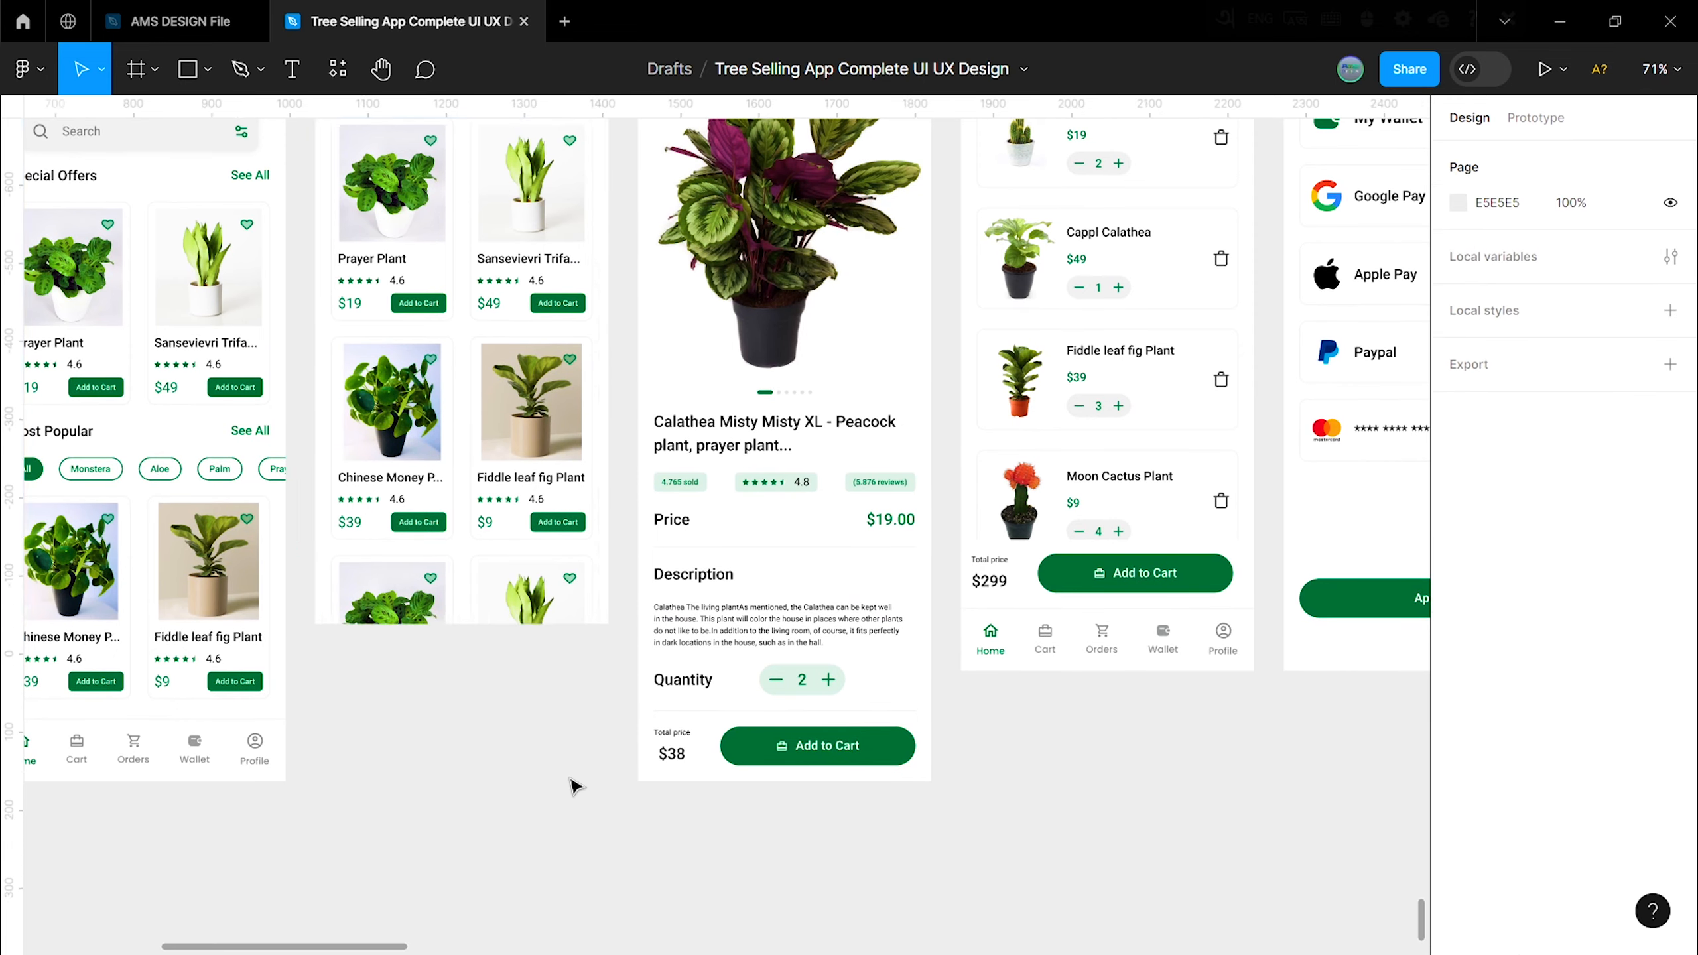
Step: Shorten the Payment Methods screen's frame from its lower edge to 375 × 812
scroll(588, 769, "down", 3)
scroll(869, 696, "right", 3)
scroll(936, 674, "up", 9)
left_click(667, 235)
scroll(865, 721, "down", 6)
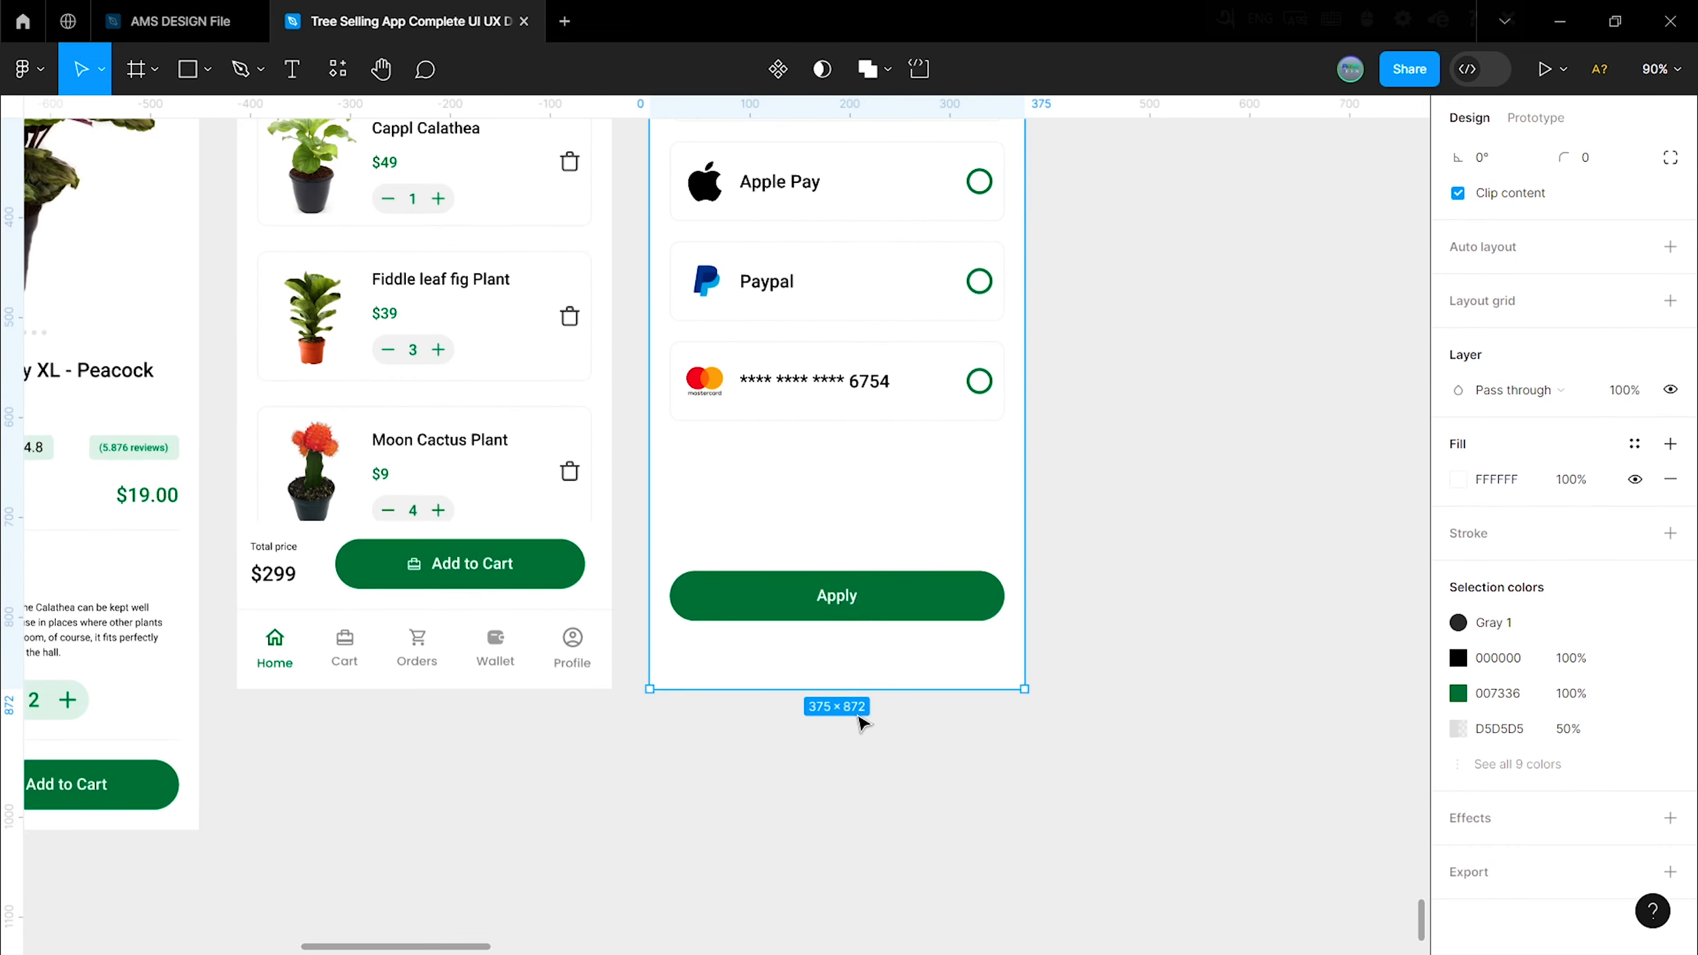
left_click_drag(863, 691, 863, 654)
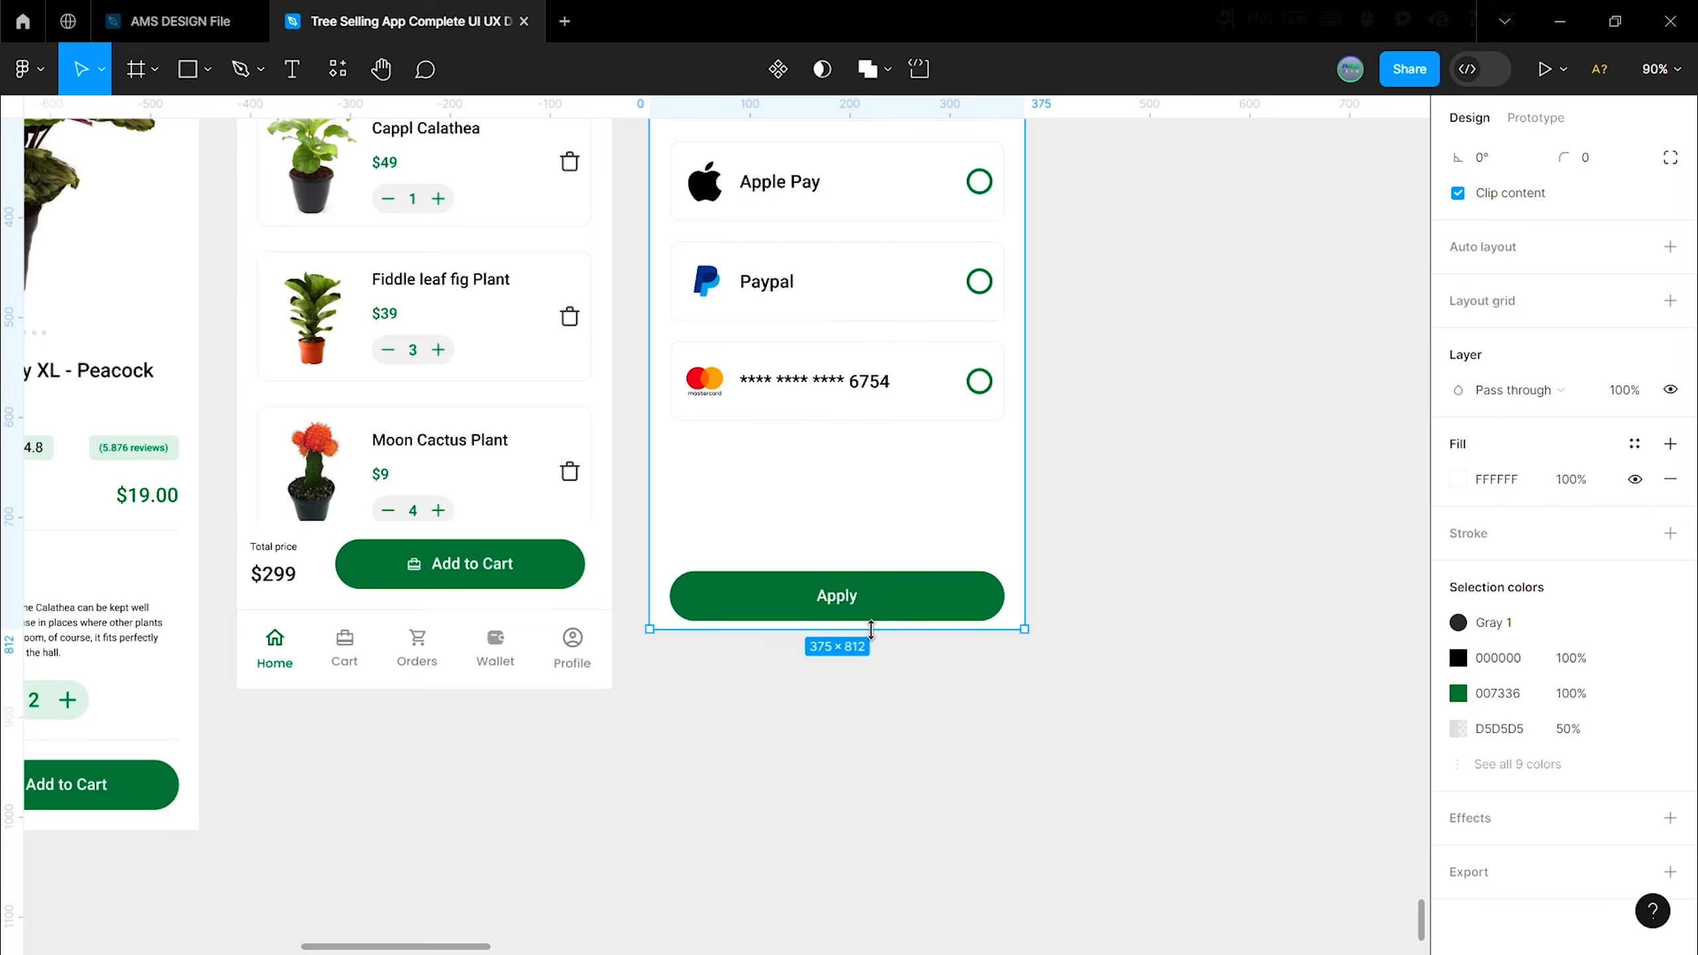
Step: Check the vertical gap between the payment card list and the Apply button
left_click(889, 703)
scroll(893, 695, "up", 1)
left_click(900, 649)
left_click(873, 441, "shift")
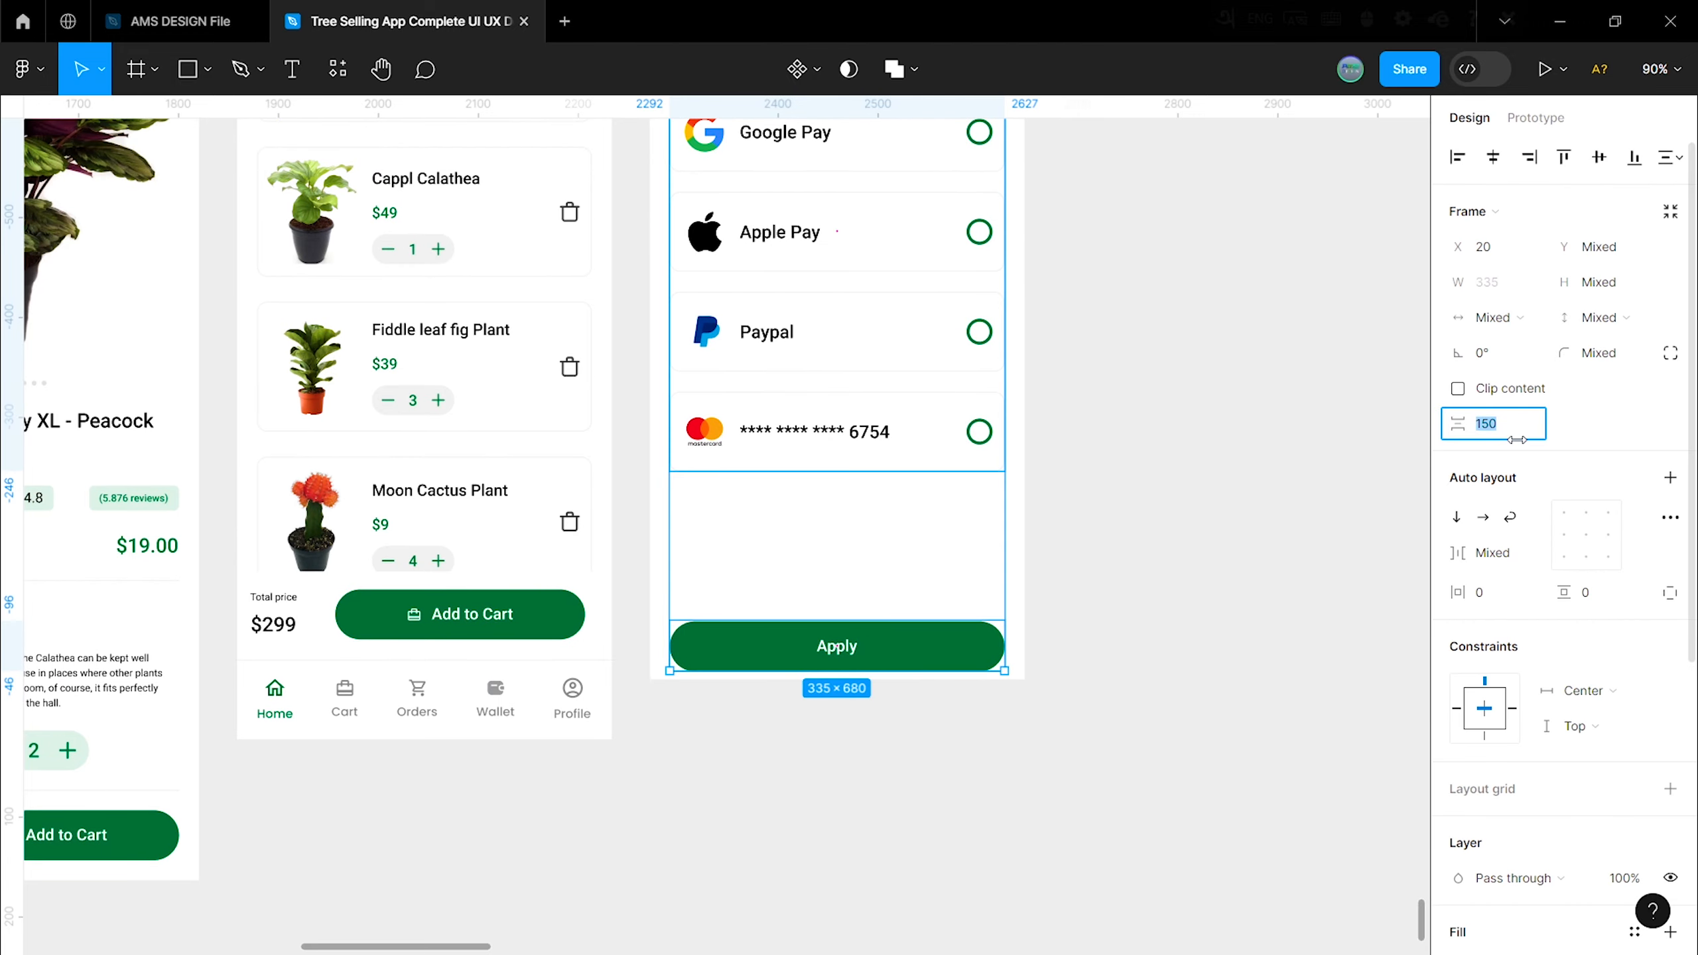
left_click(1246, 468)
Step: Duplicate the Payment Methods screen beside the original, keeping the 38 spacing between screens
scroll(1164, 493, "up", 1)
scroll(1164, 493, "down", 5)
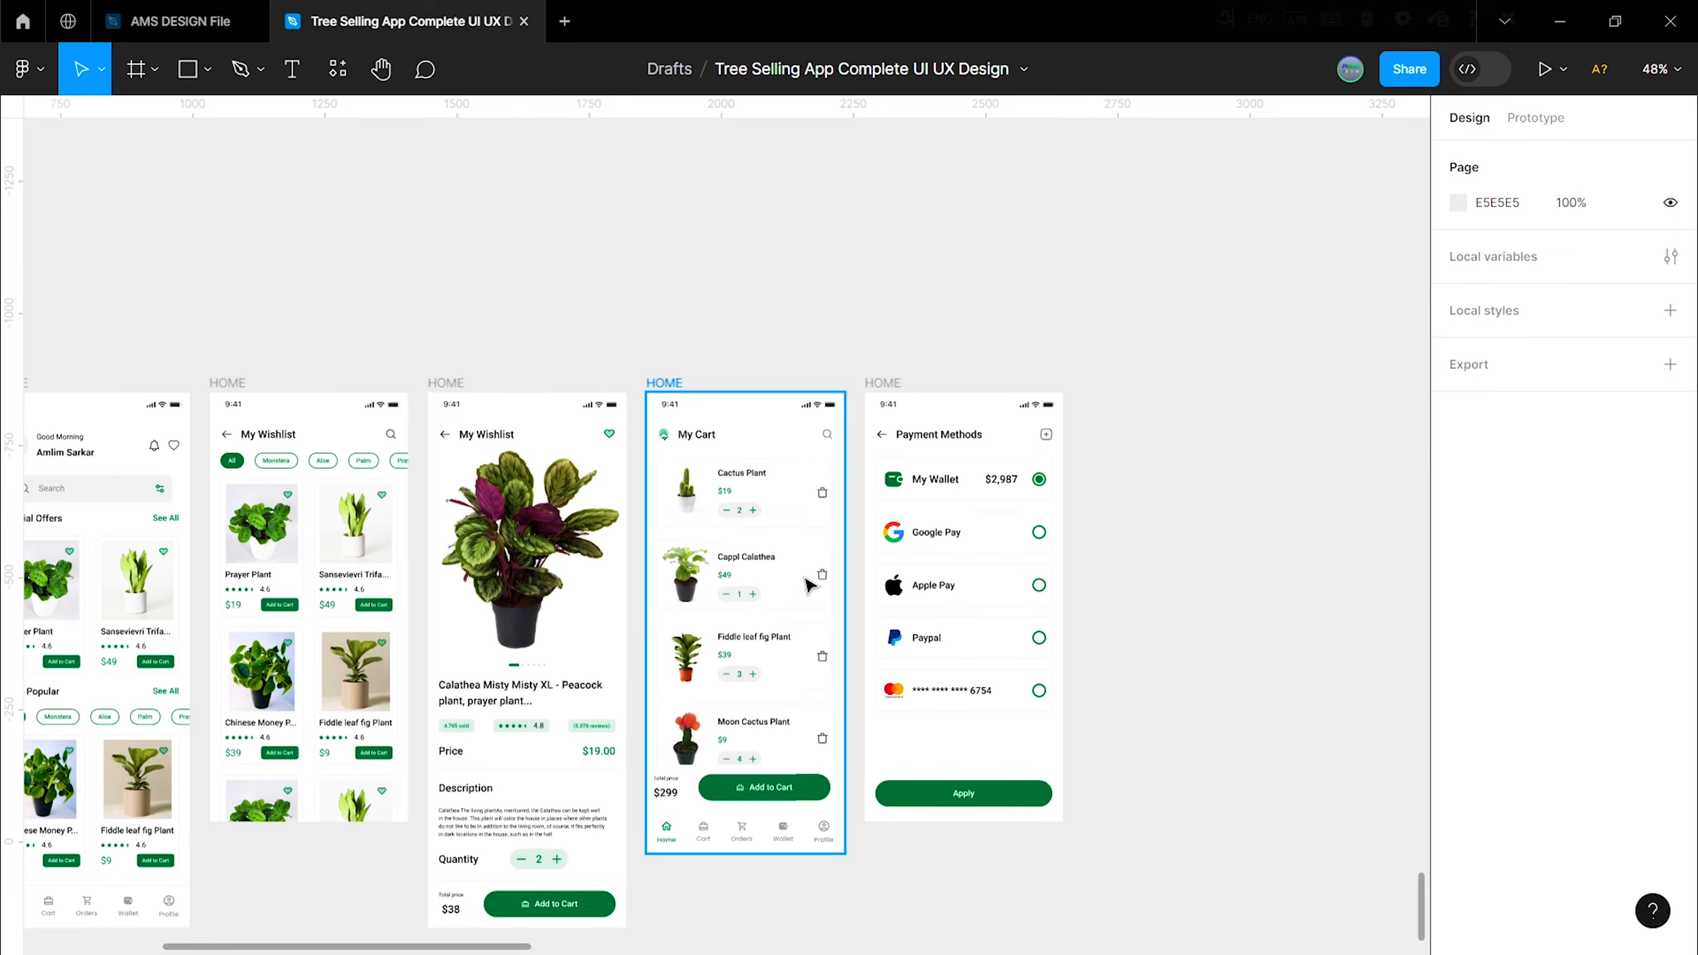
scroll(735, 468, "up", 3)
left_click(609, 335)
left_click_drag(702, 548, 982, 538, "alt")
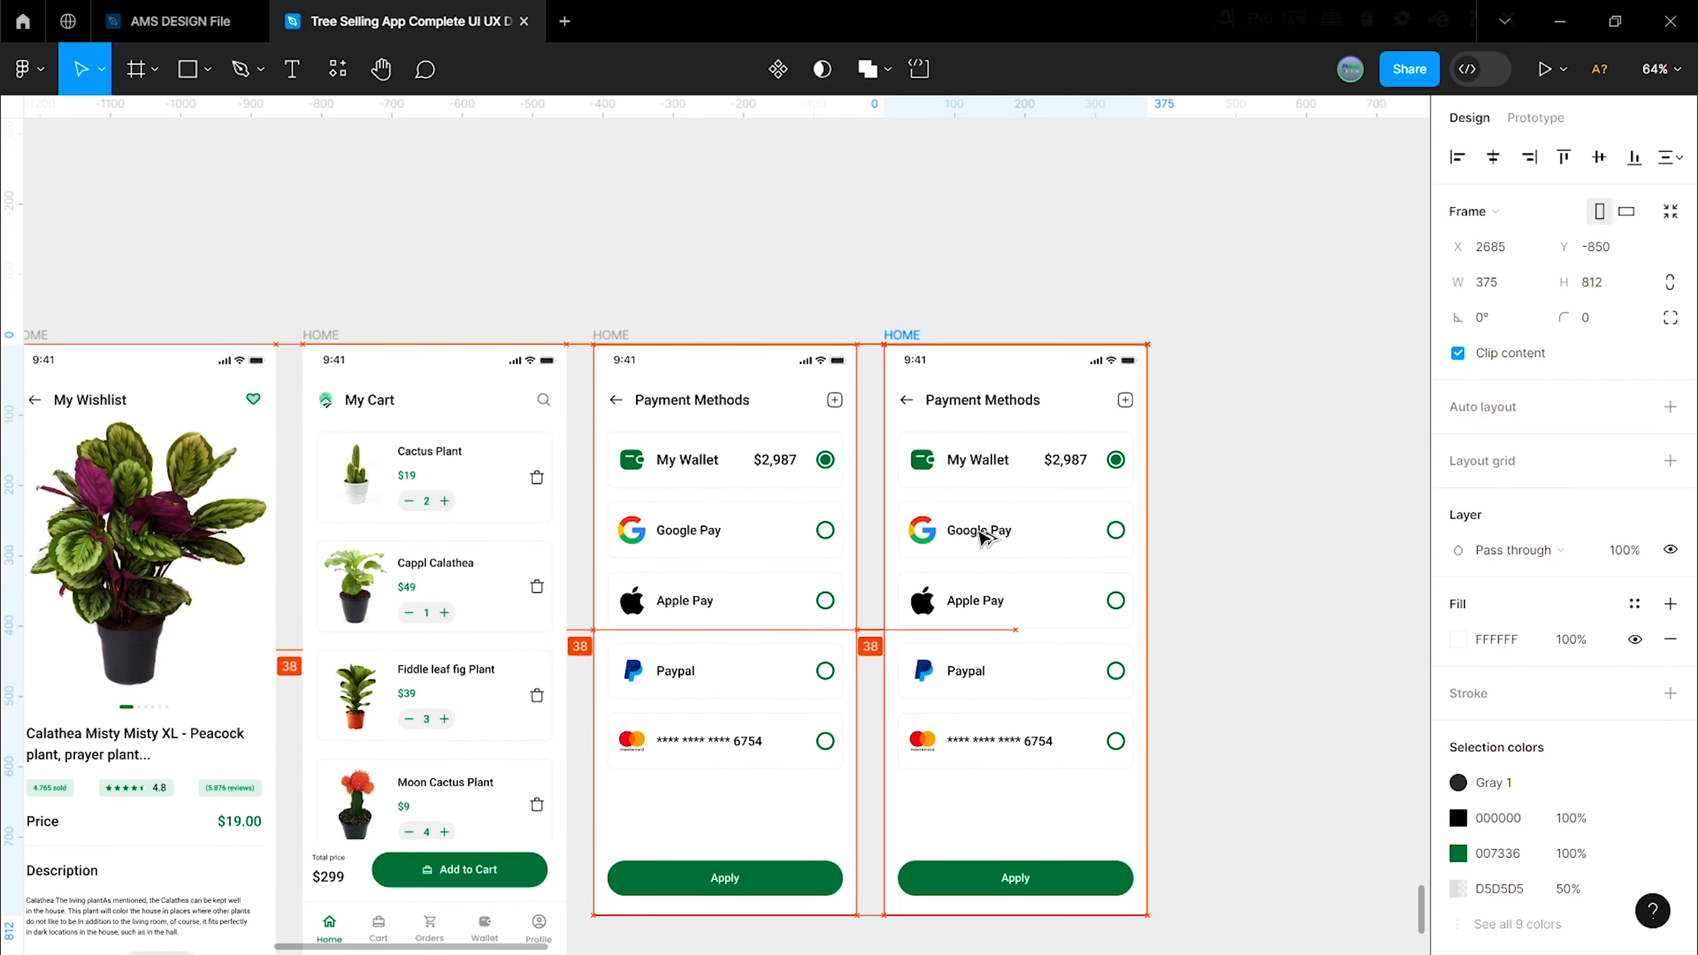
left_click(1178, 582)
Step: Change the copied screen's title to "Enter Your PIN" and delete the plus icon from its header
left_click_drag(1178, 581, 914, 539)
scroll(788, 260, "up", 2)
double_click(715, 397)
double_click(714, 395)
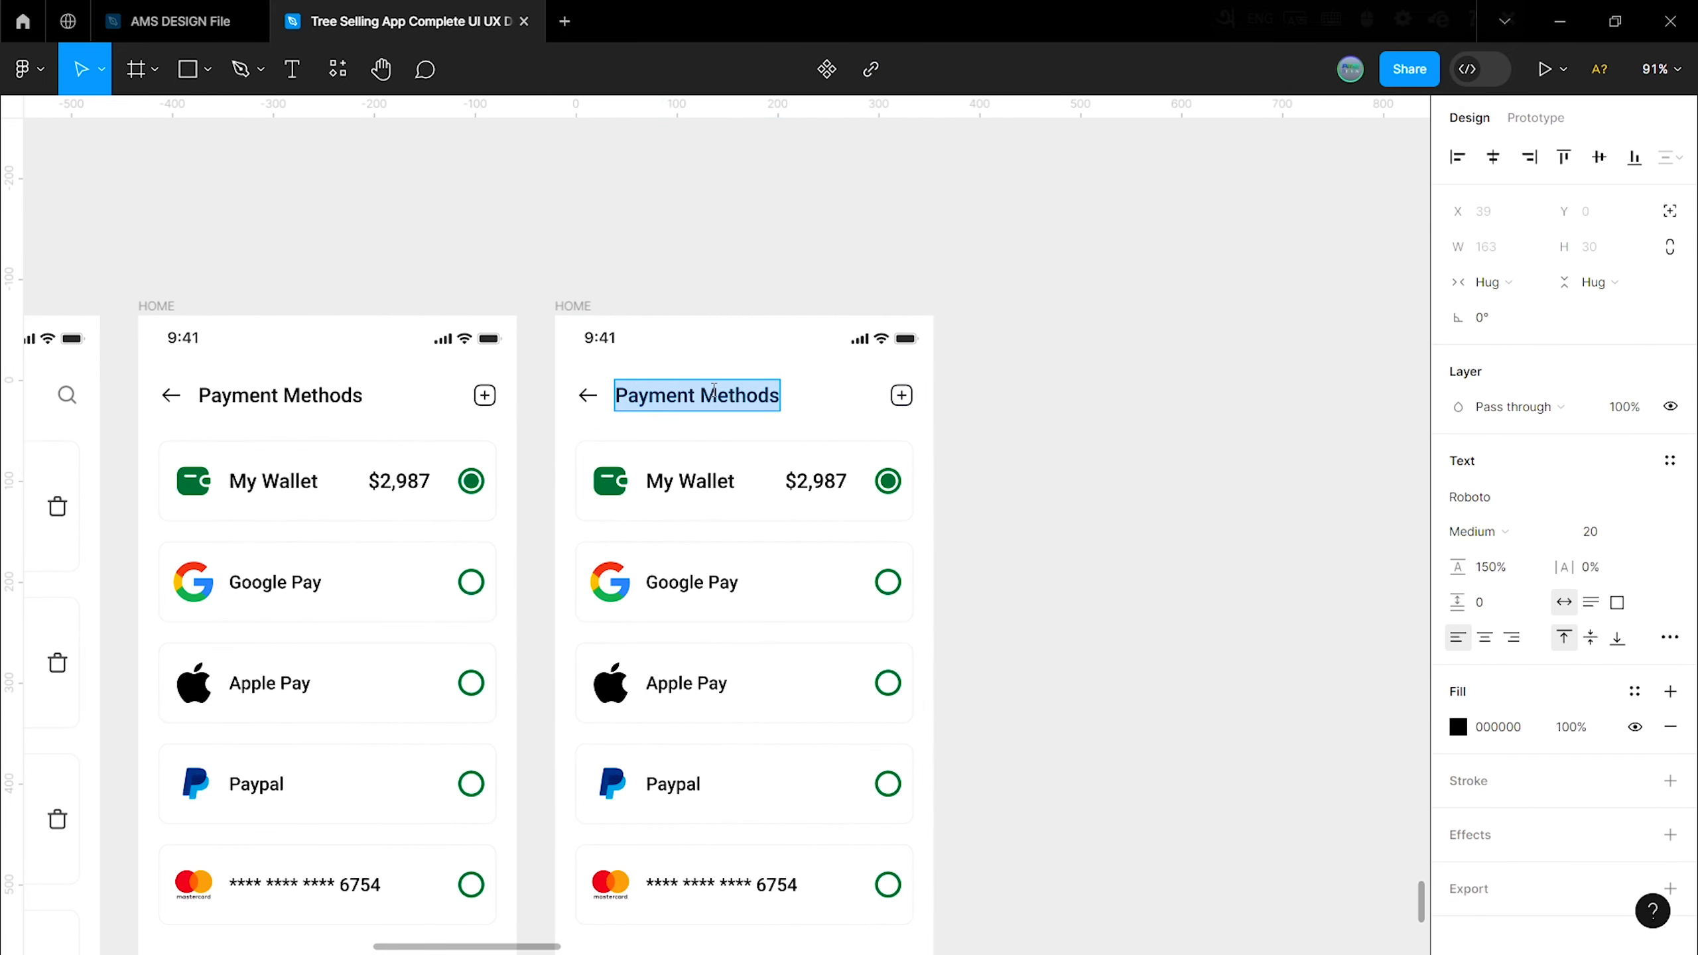
type("Enter Your PIN")
left_click(940, 386)
left_click(899, 394)
key("Delete")
left_click(1090, 515)
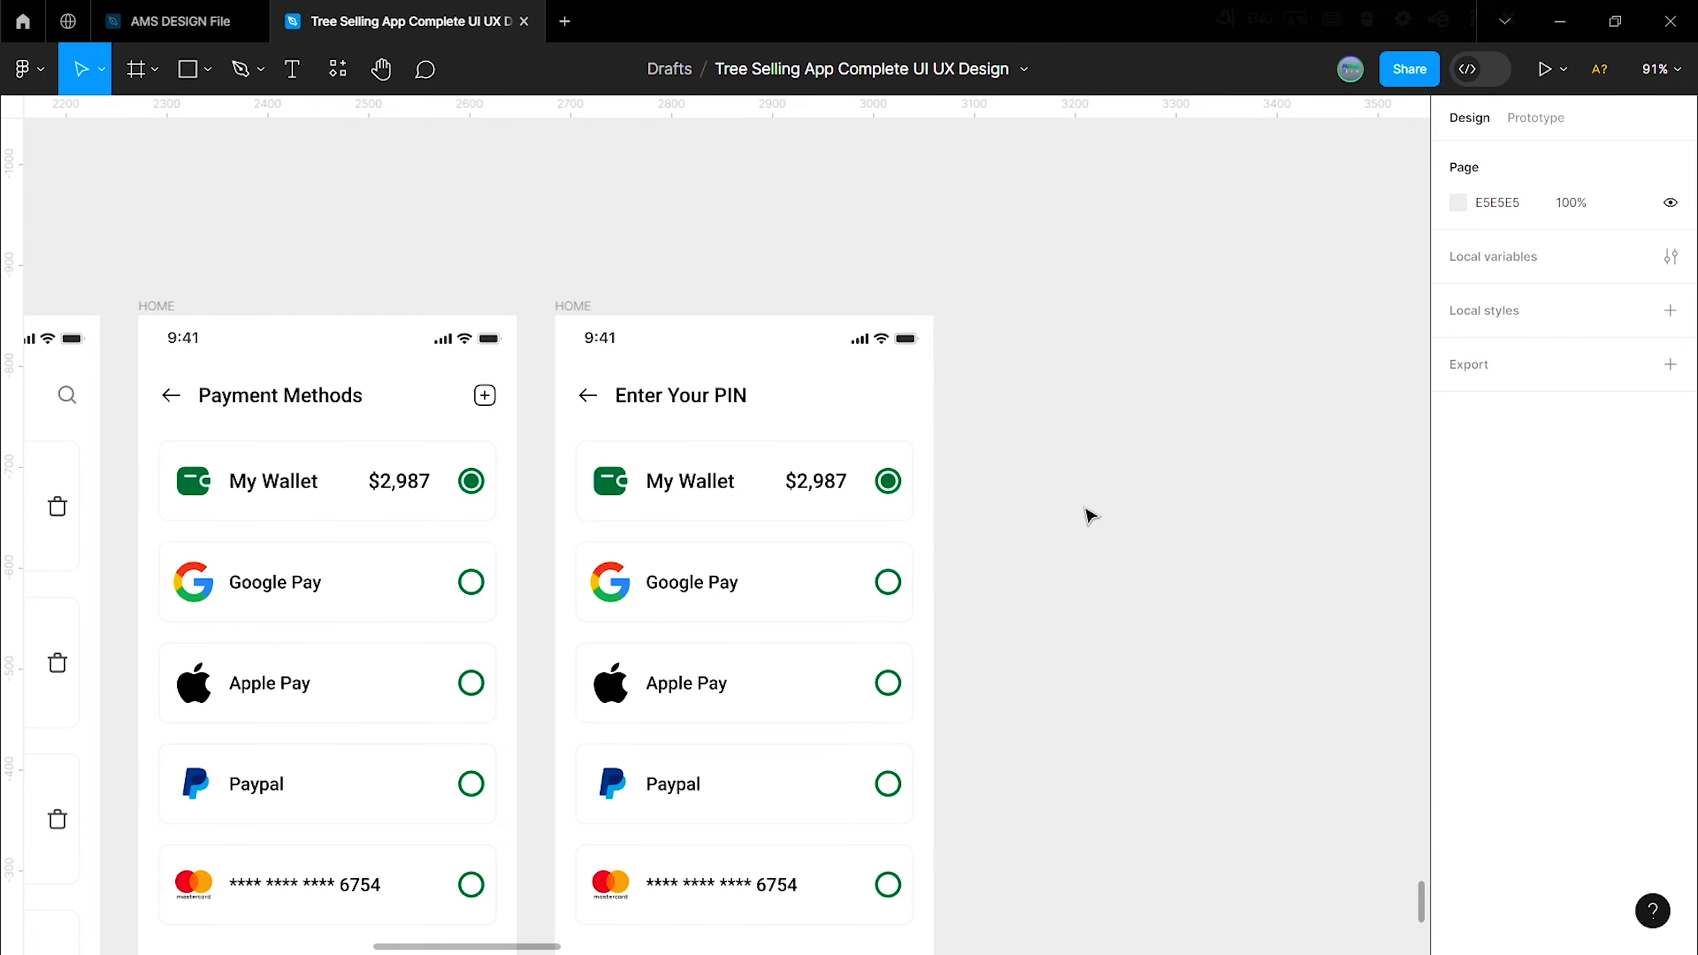
Step: Delete the payment card list from the Enter Your PIN screen
scroll(870, 542, "down", 2)
left_click(746, 565)
key("Delete")
scroll(869, 655, "down", 3)
scroll(936, 581, "up", 4)
scroll(806, 567, "up", 1)
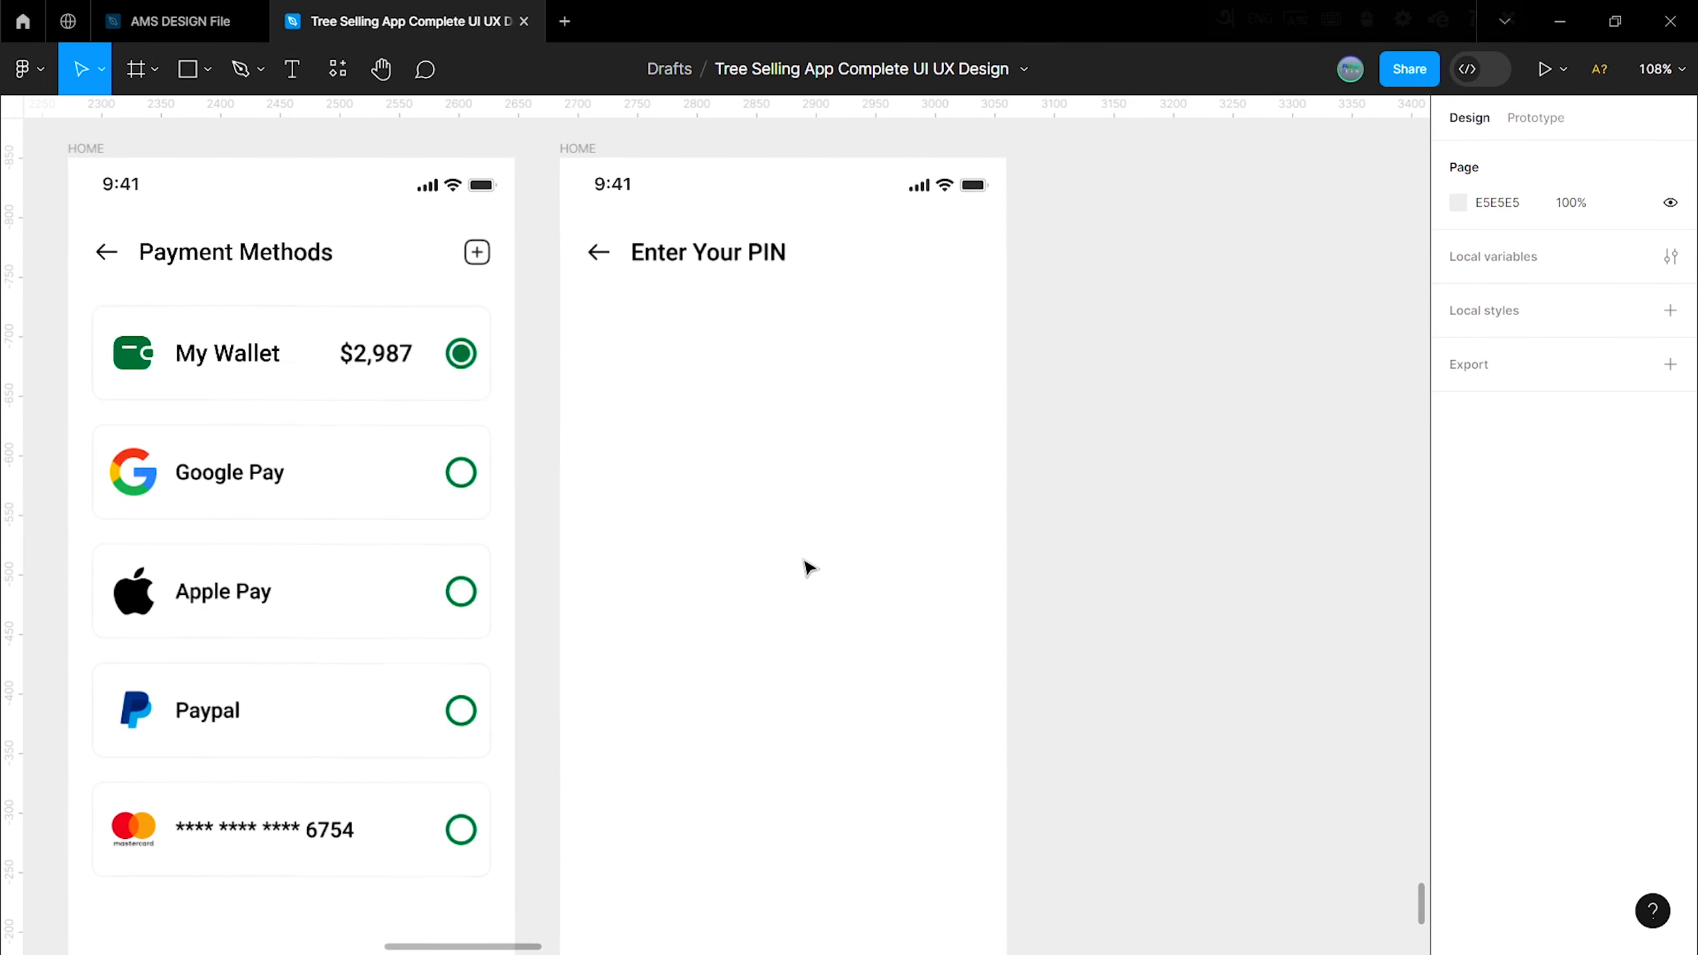
Step: Add the size 16 text "Enter ypur PIN to confirm payment" below the Enter Your PIN header
scroll(810, 567, "down", 1)
key("t")
left_click(689, 404)
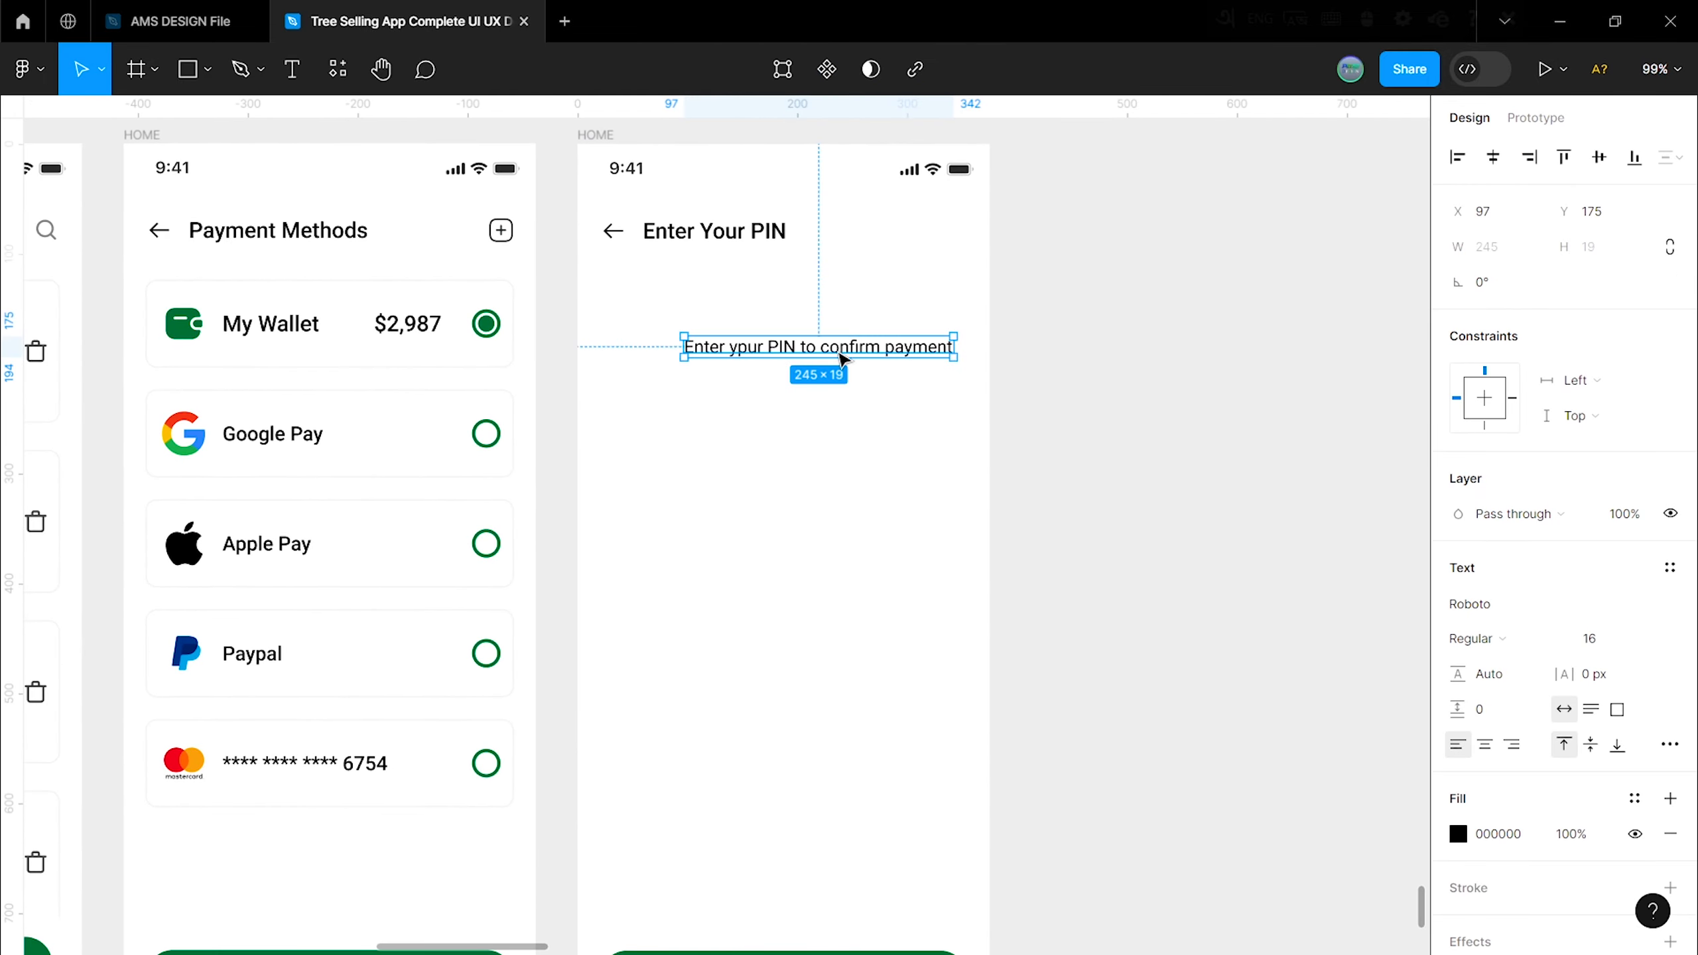
left_click_drag(842, 360, 789, 388)
scroll(1585, 723, "down", 2)
left_click(789, 475)
scroll(789, 474, "up", 1)
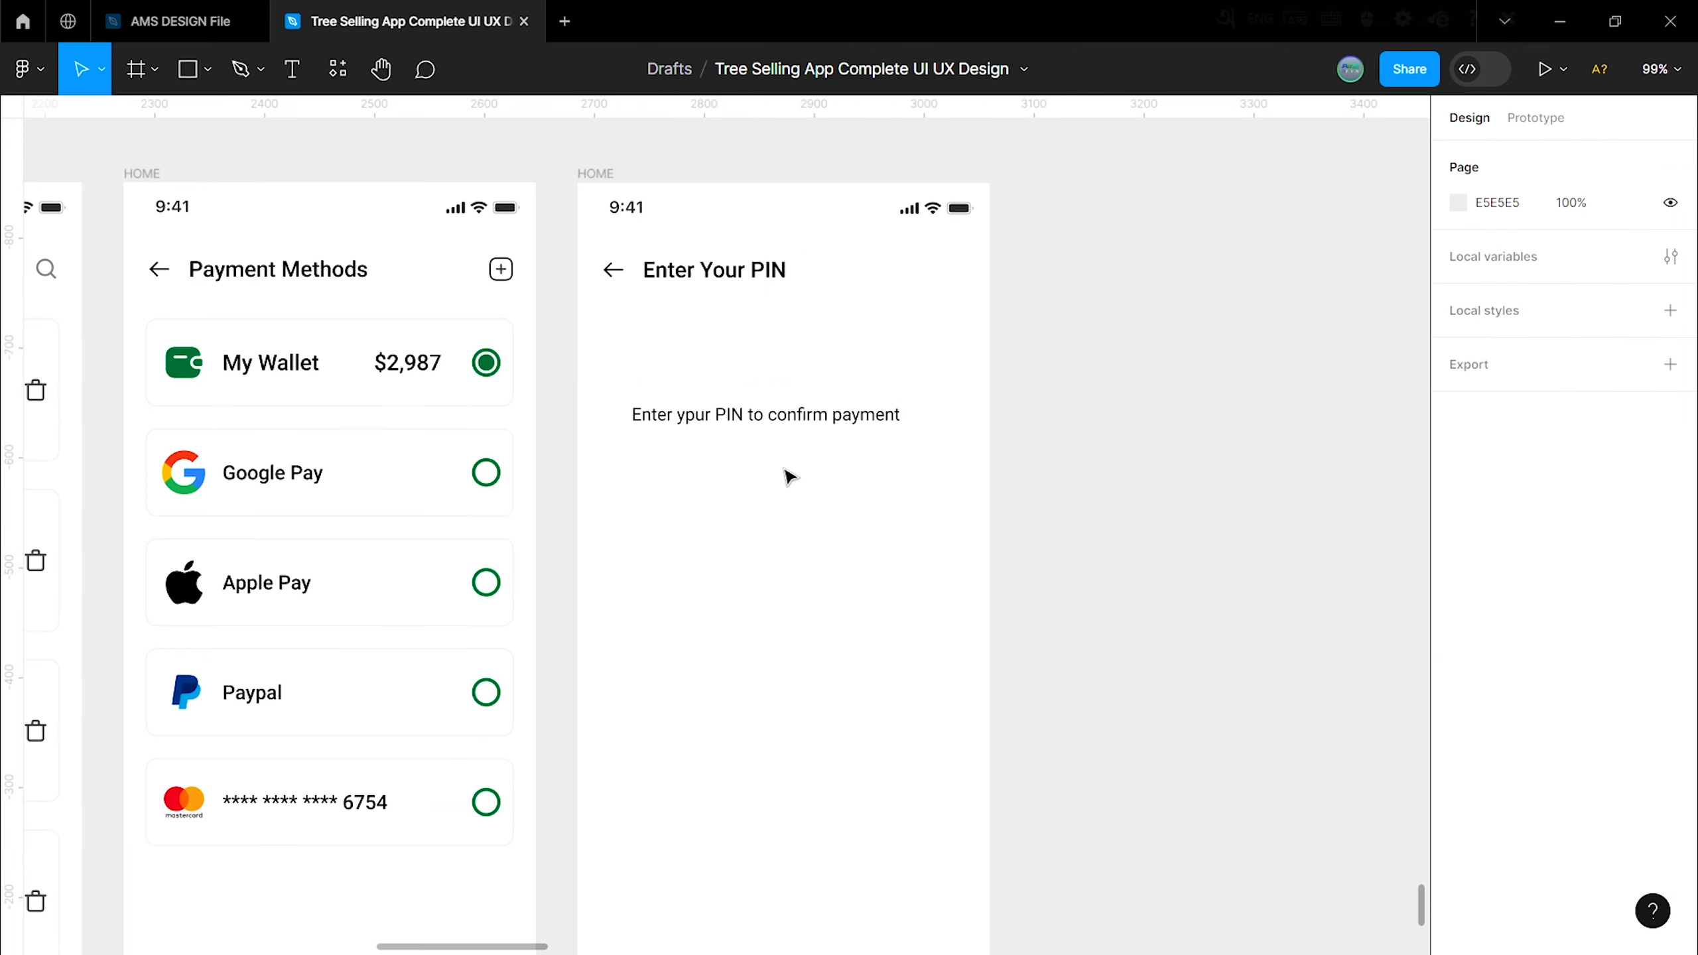
Step: Set the gap between the header and the instruction text to 80 and centre the text horizontally
left_click(796, 414)
left_click(775, 272, "shift")
left_click(1498, 393)
type("8")
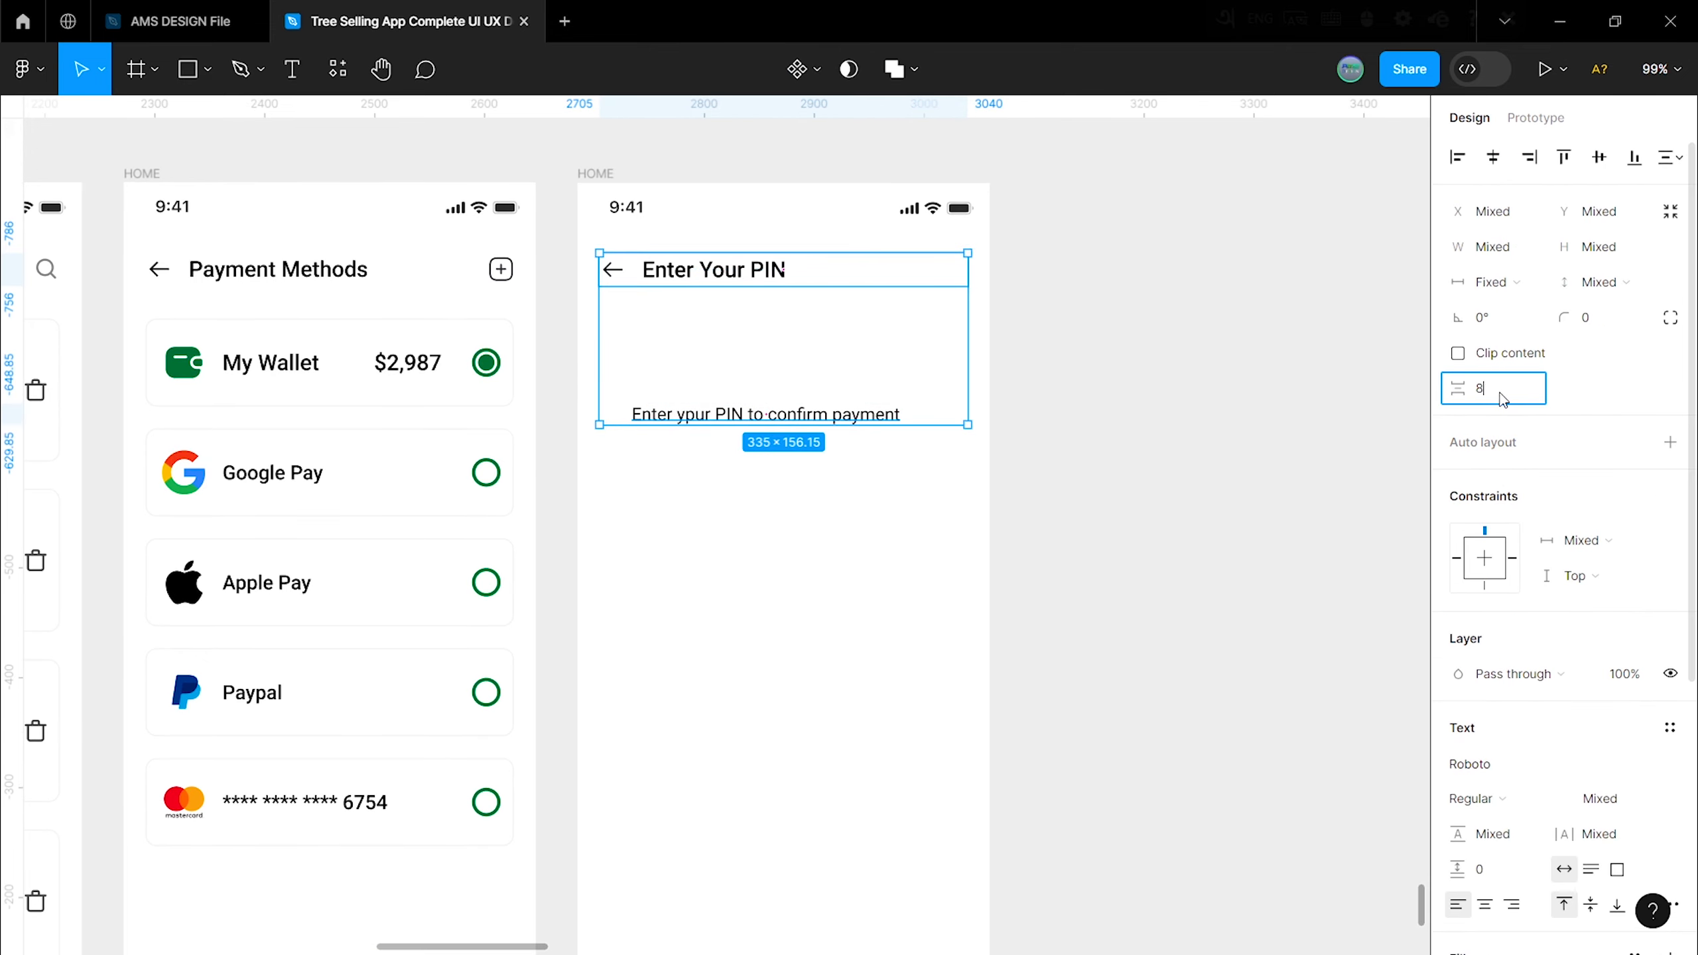
type("0")
left_click(944, 386)
left_click(881, 381)
left_click(1498, 158)
left_click(1070, 345)
Step: Add the digit 9 in Roboto SemiBold 32 below the instruction text on the Enter Your PIN screen
scroll(726, 555, "down", 1)
left_click_drag(726, 556, 908, 455)
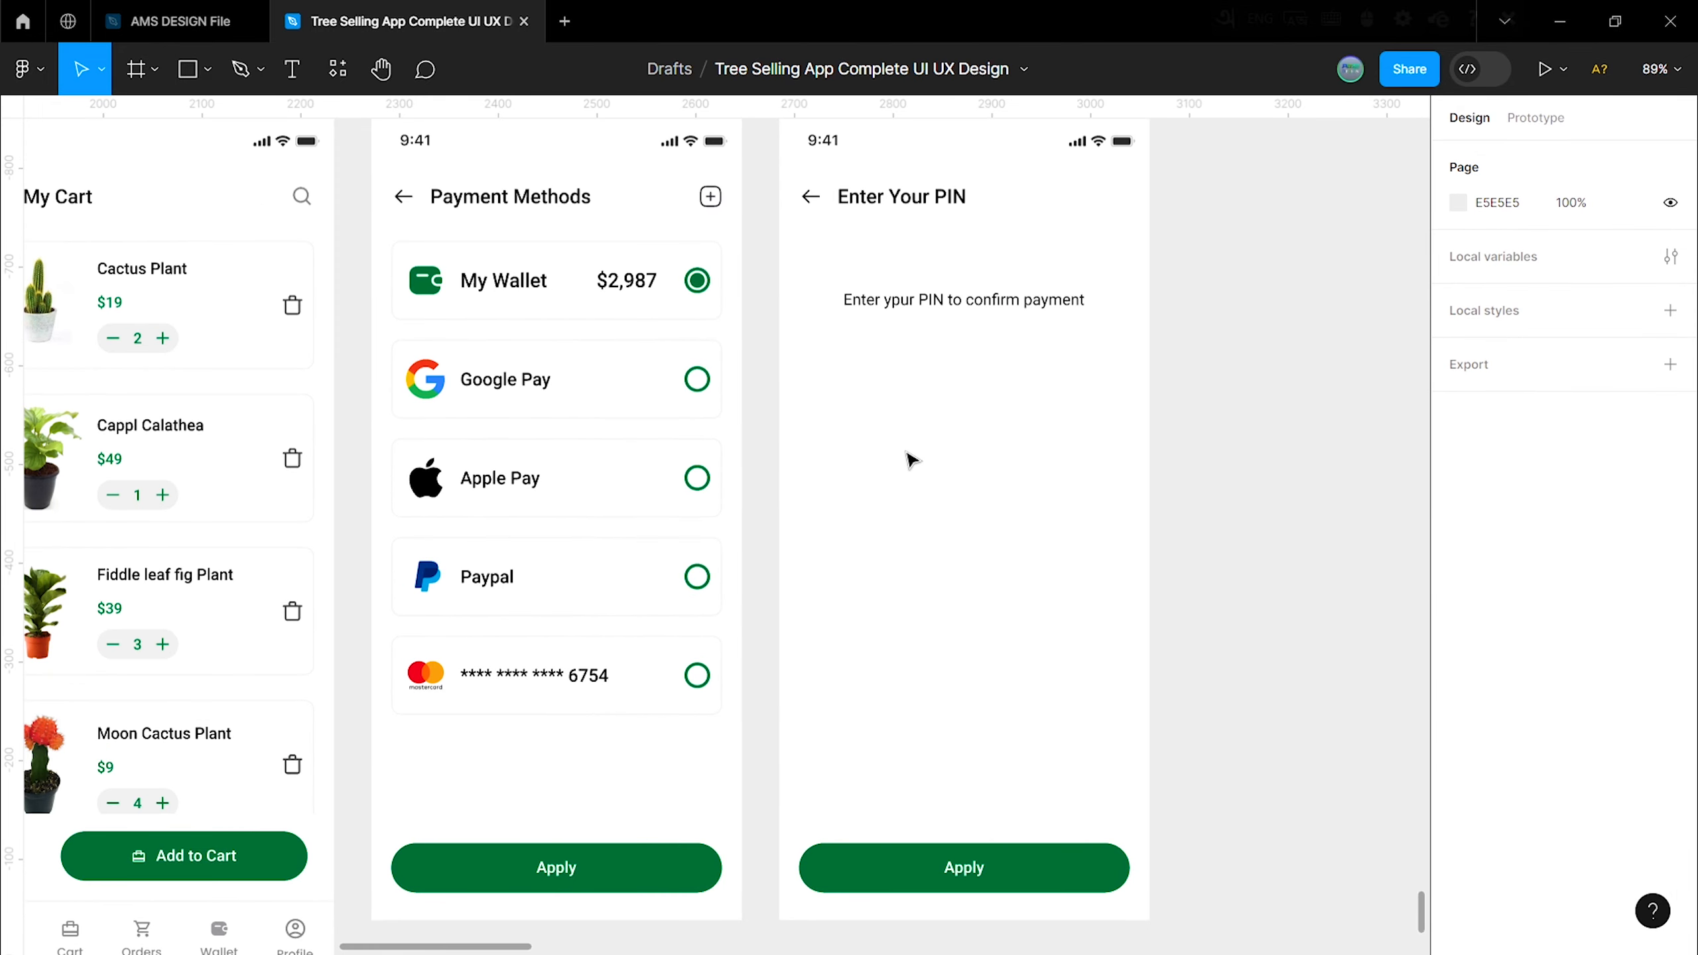
key("t")
left_click(910, 433)
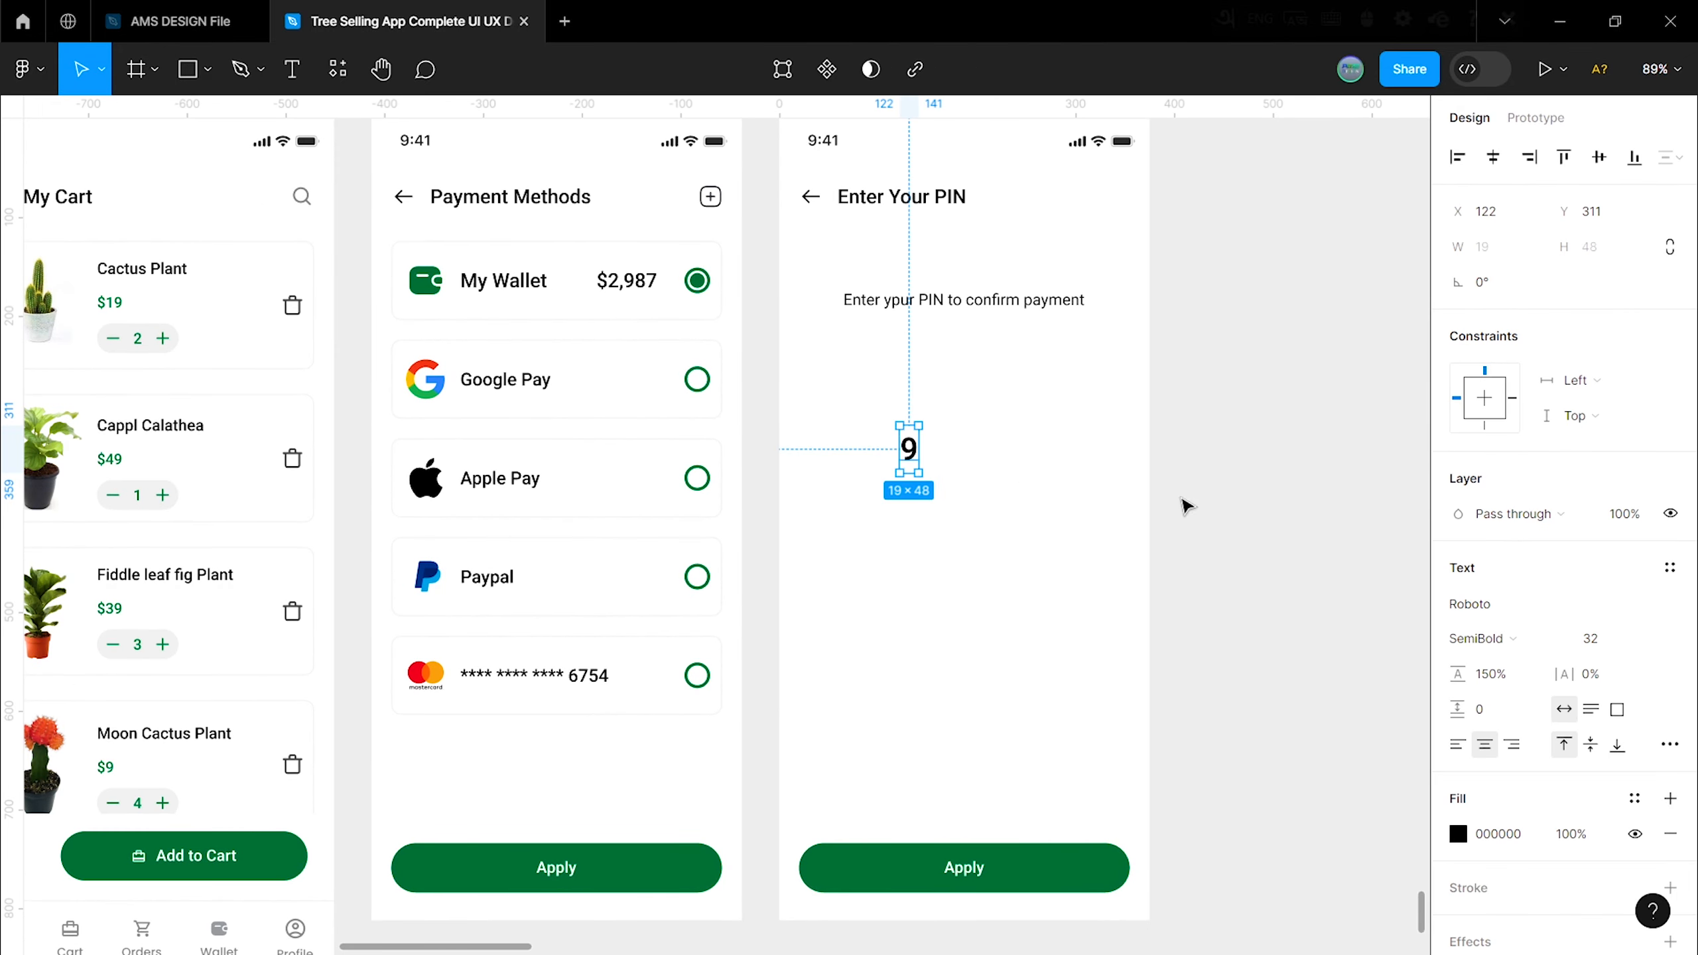
Step: Wrap the digit in a 60 × 60 auto layout box with rounded corners and a D5D5D5 inside stroke at 50% opacity
key("shift+a")
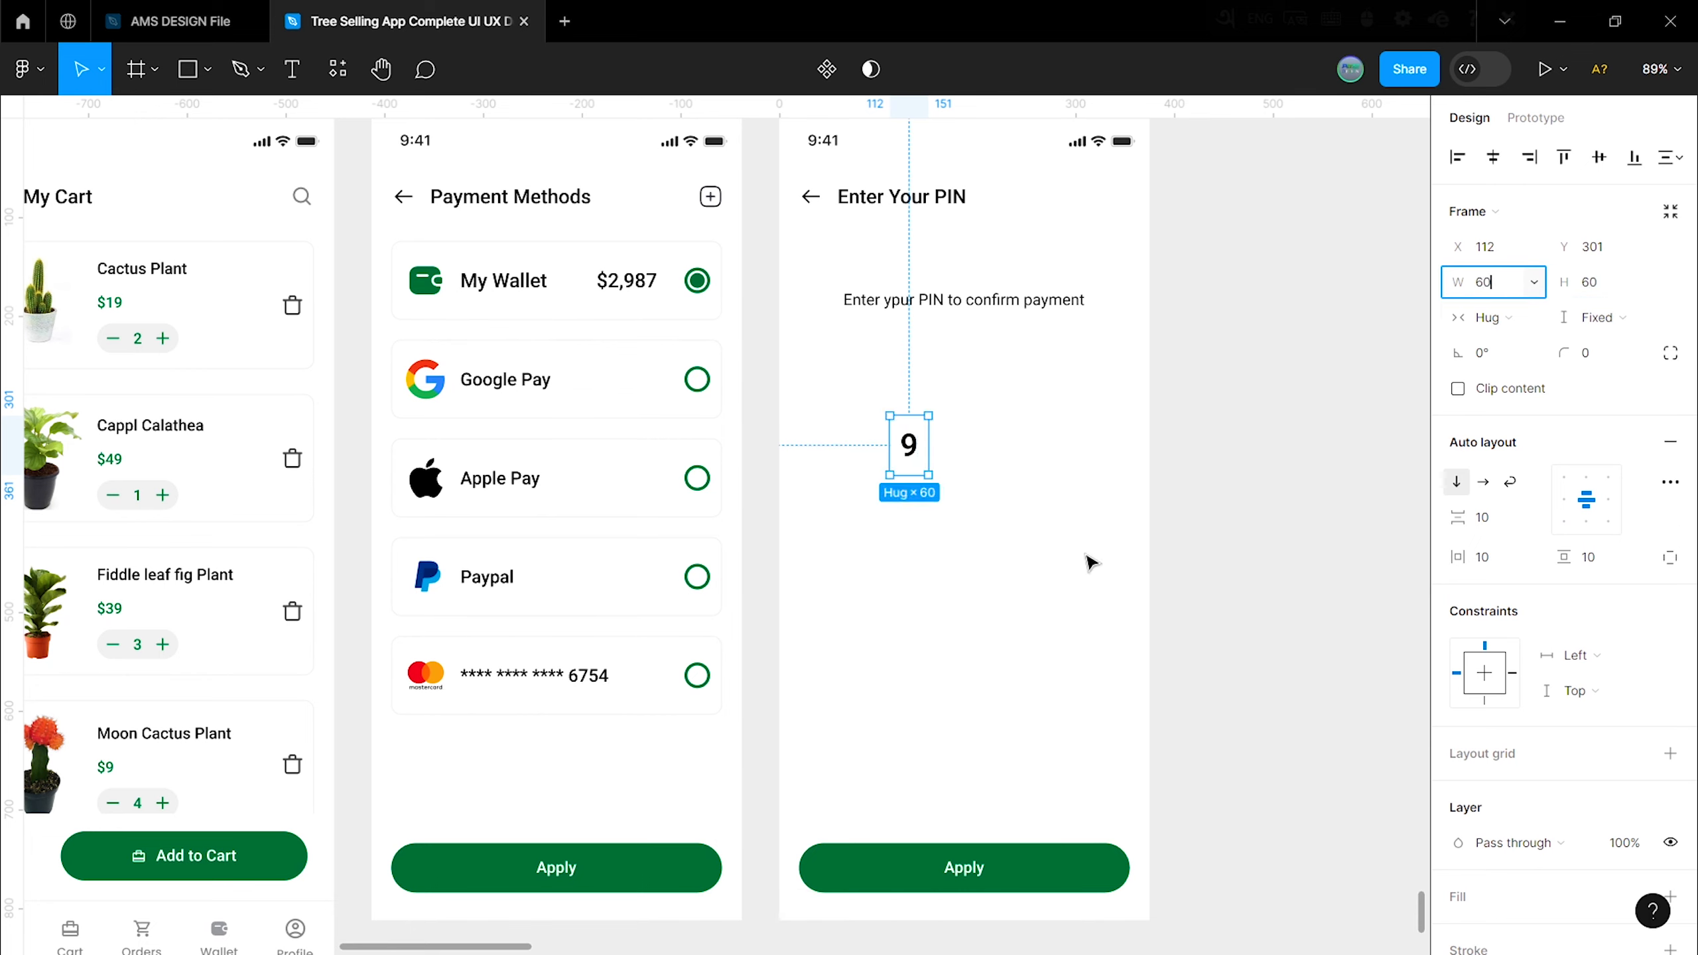
type("60")
key("Return")
scroll(1675, 722, "down", 3)
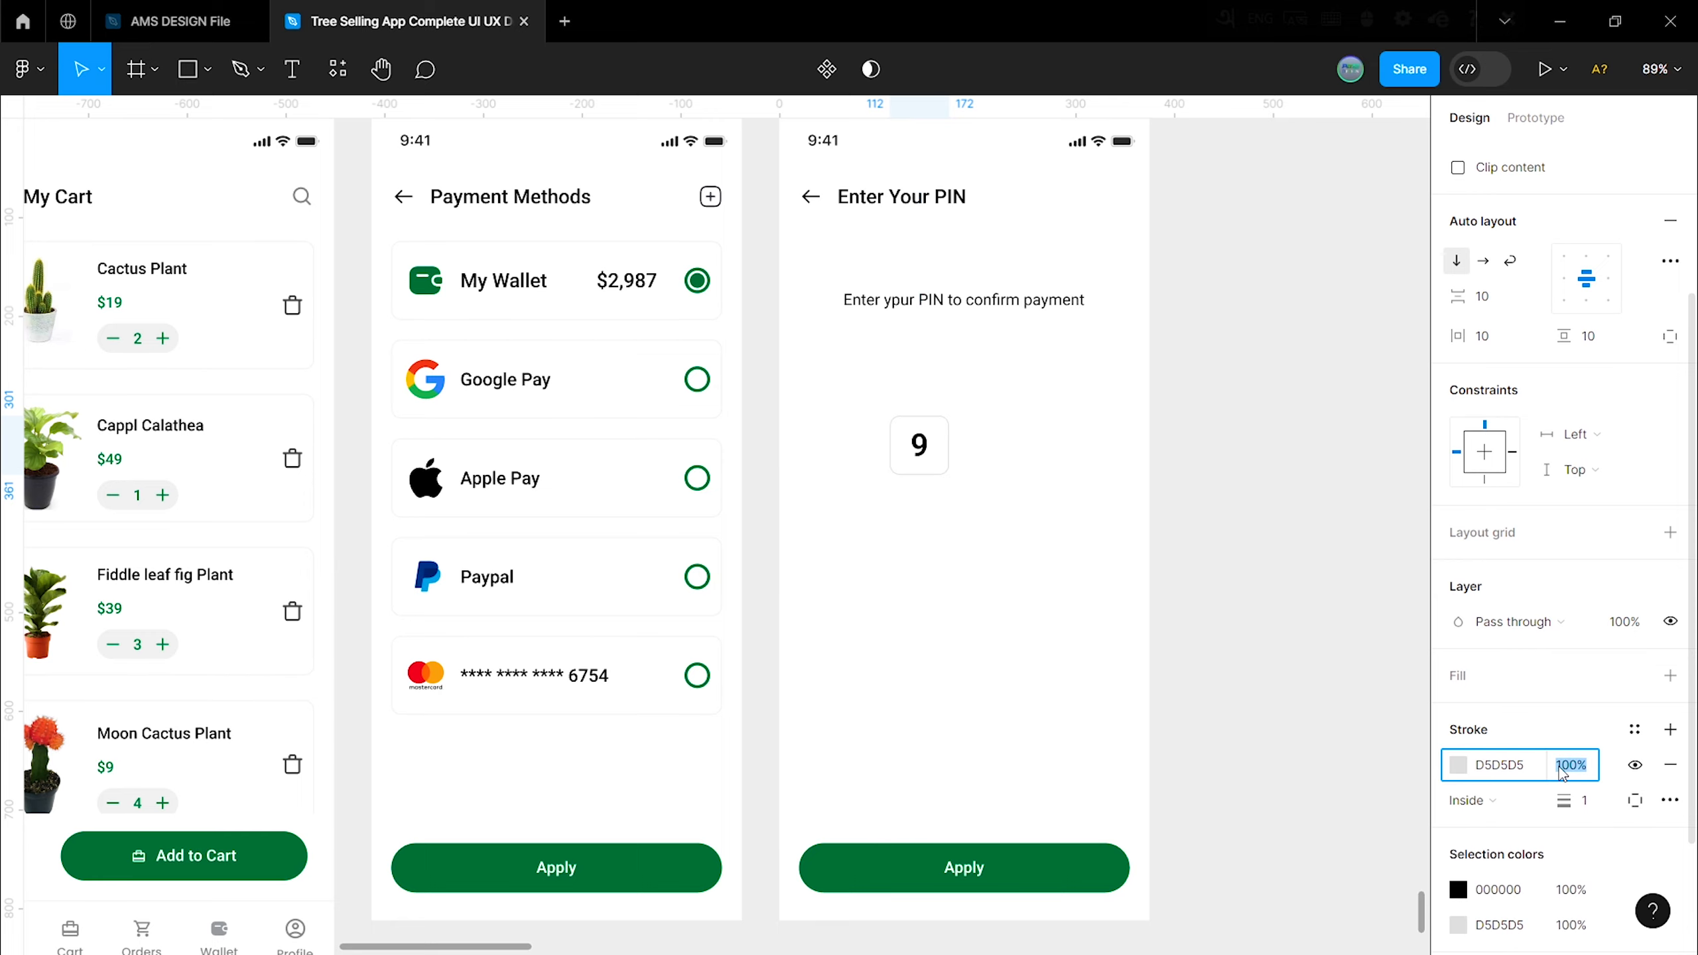
left_click(667, 325)
Step: Duplicate the digit box beside the original and give the copy a green fill at 10% opacity
scroll(981, 498, "up", 2)
left_click(921, 447)
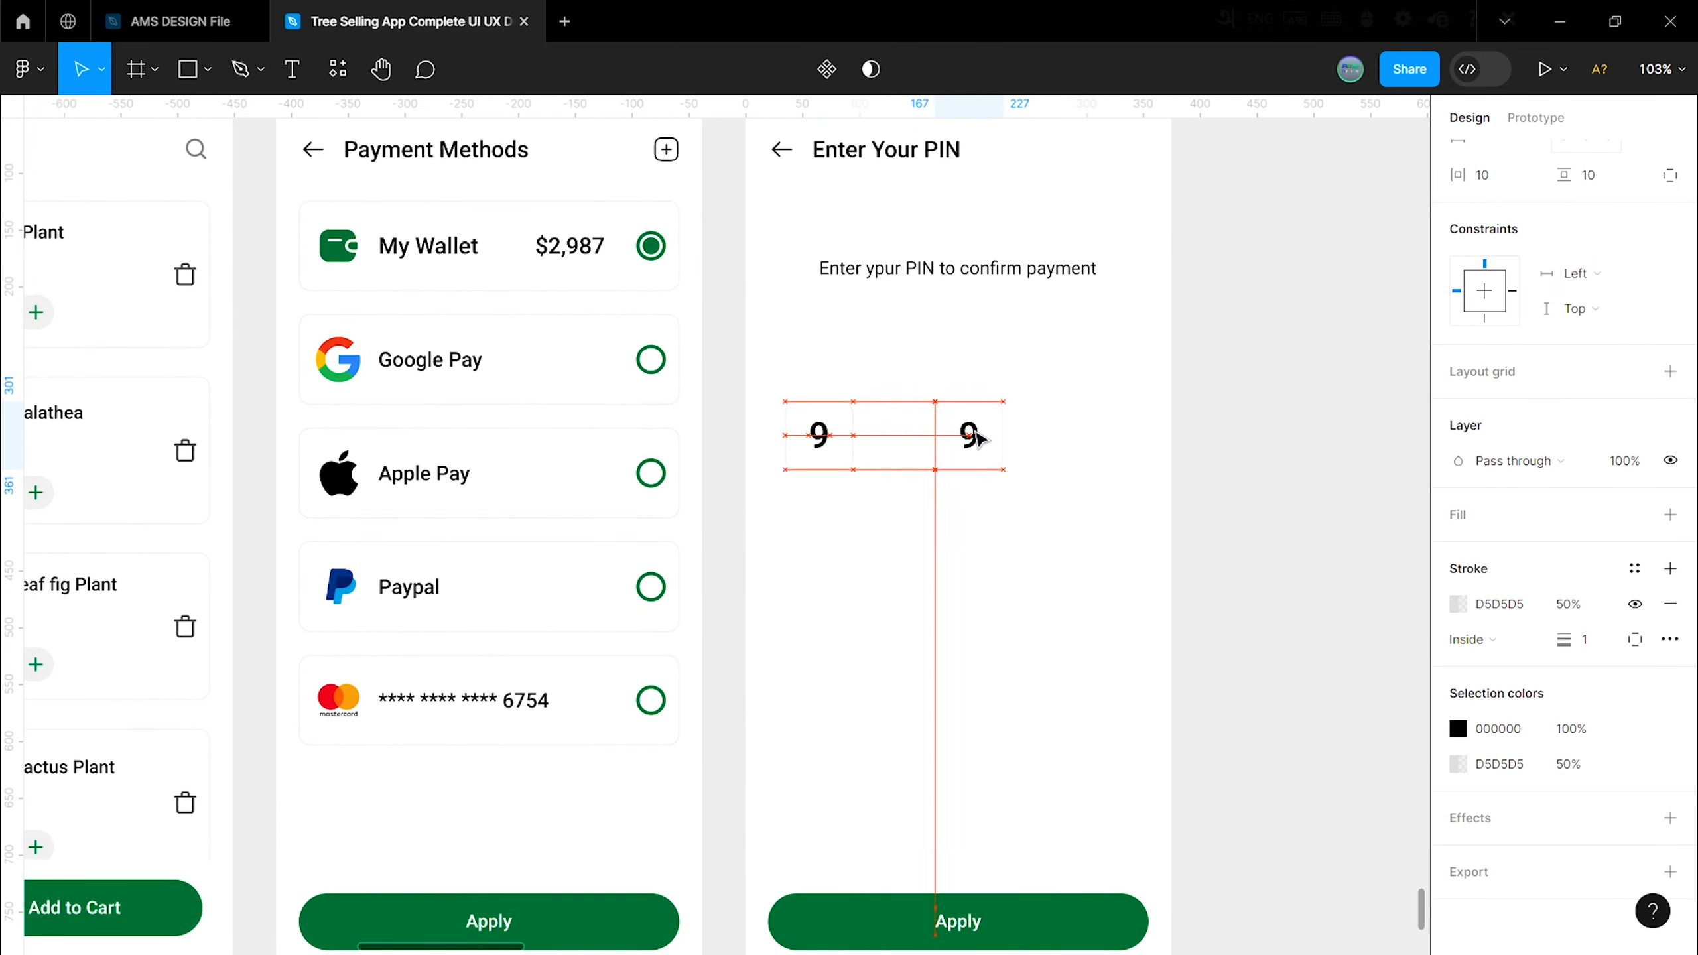
left_click(1671, 514)
left_click(1458, 550)
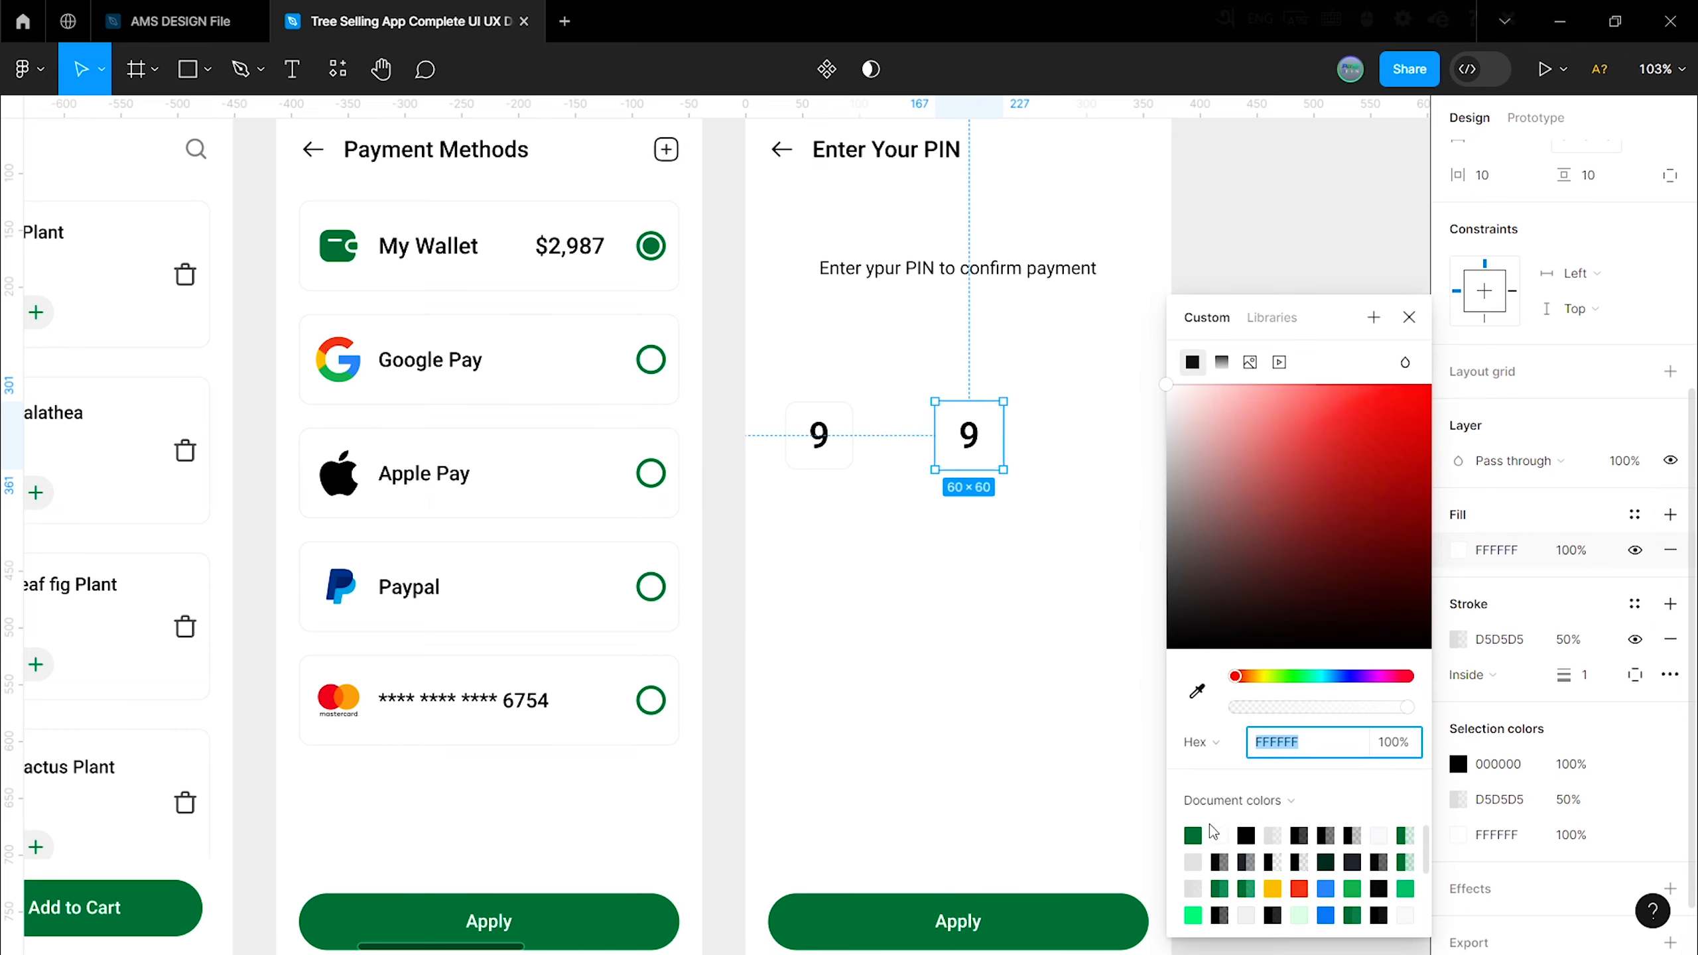
key("ctrl+v")
key("Return")
left_click(1573, 550)
type("10")
key("Return")
left_click(979, 611)
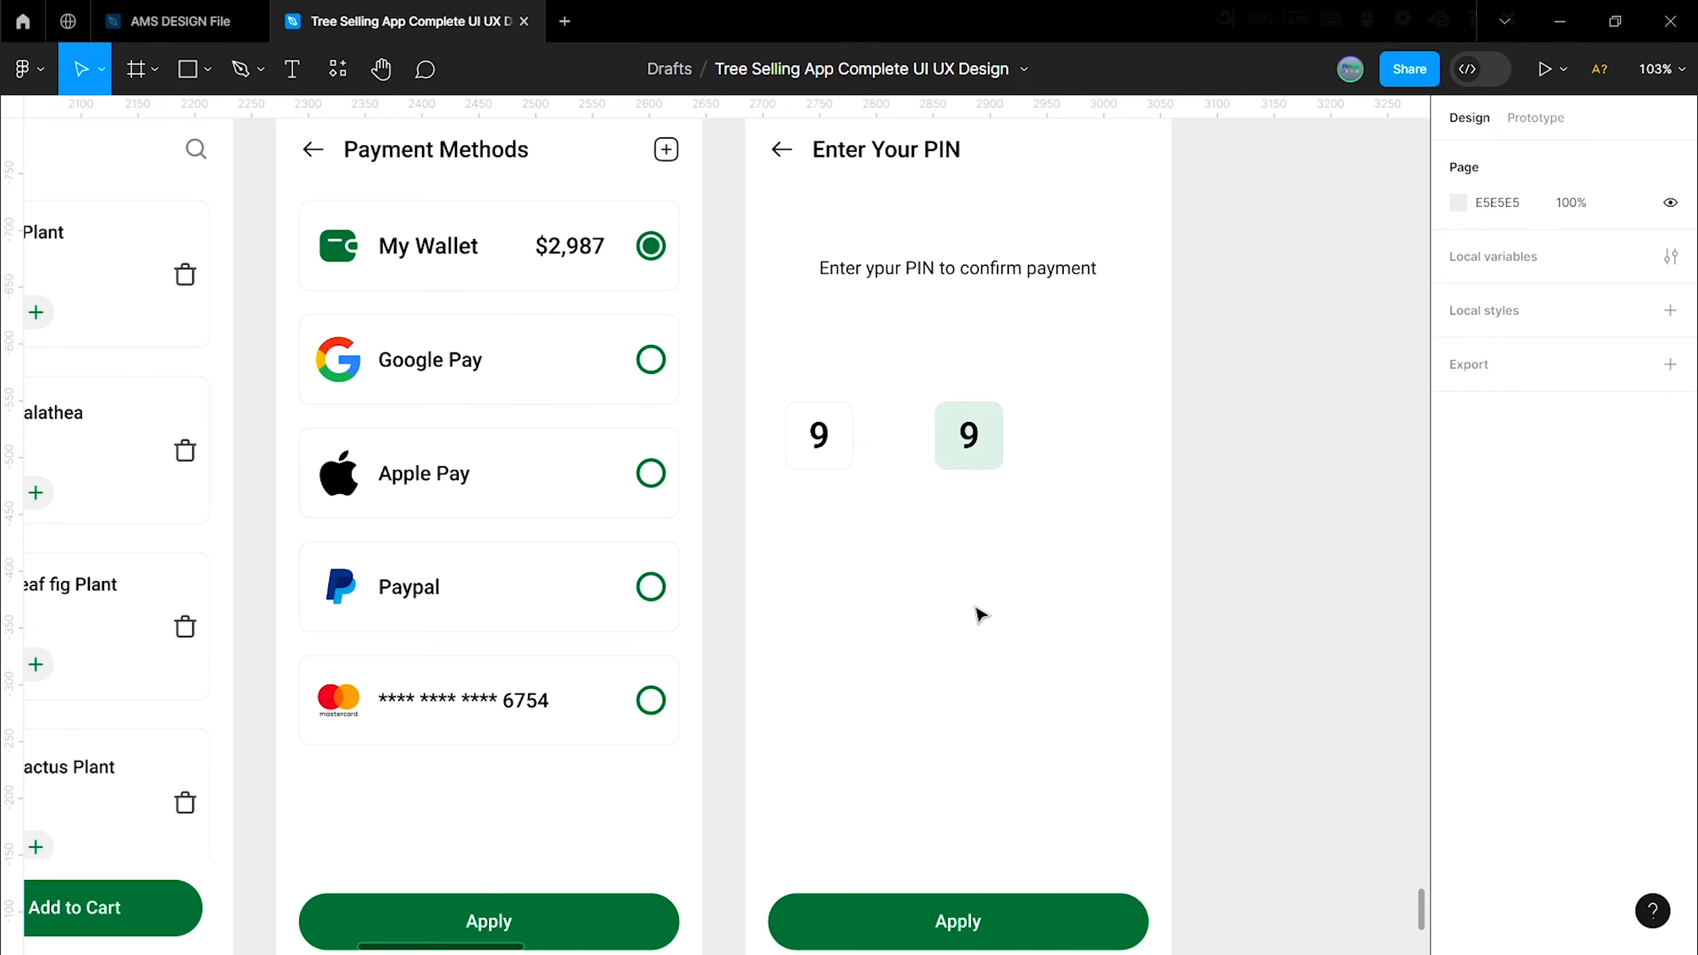
Step: Set the stroke colour of the green-filled digit box to 007336
scroll(979, 573, "up", 1)
scroll(1144, 570, "up", 2)
scroll(1144, 571, "up", 5)
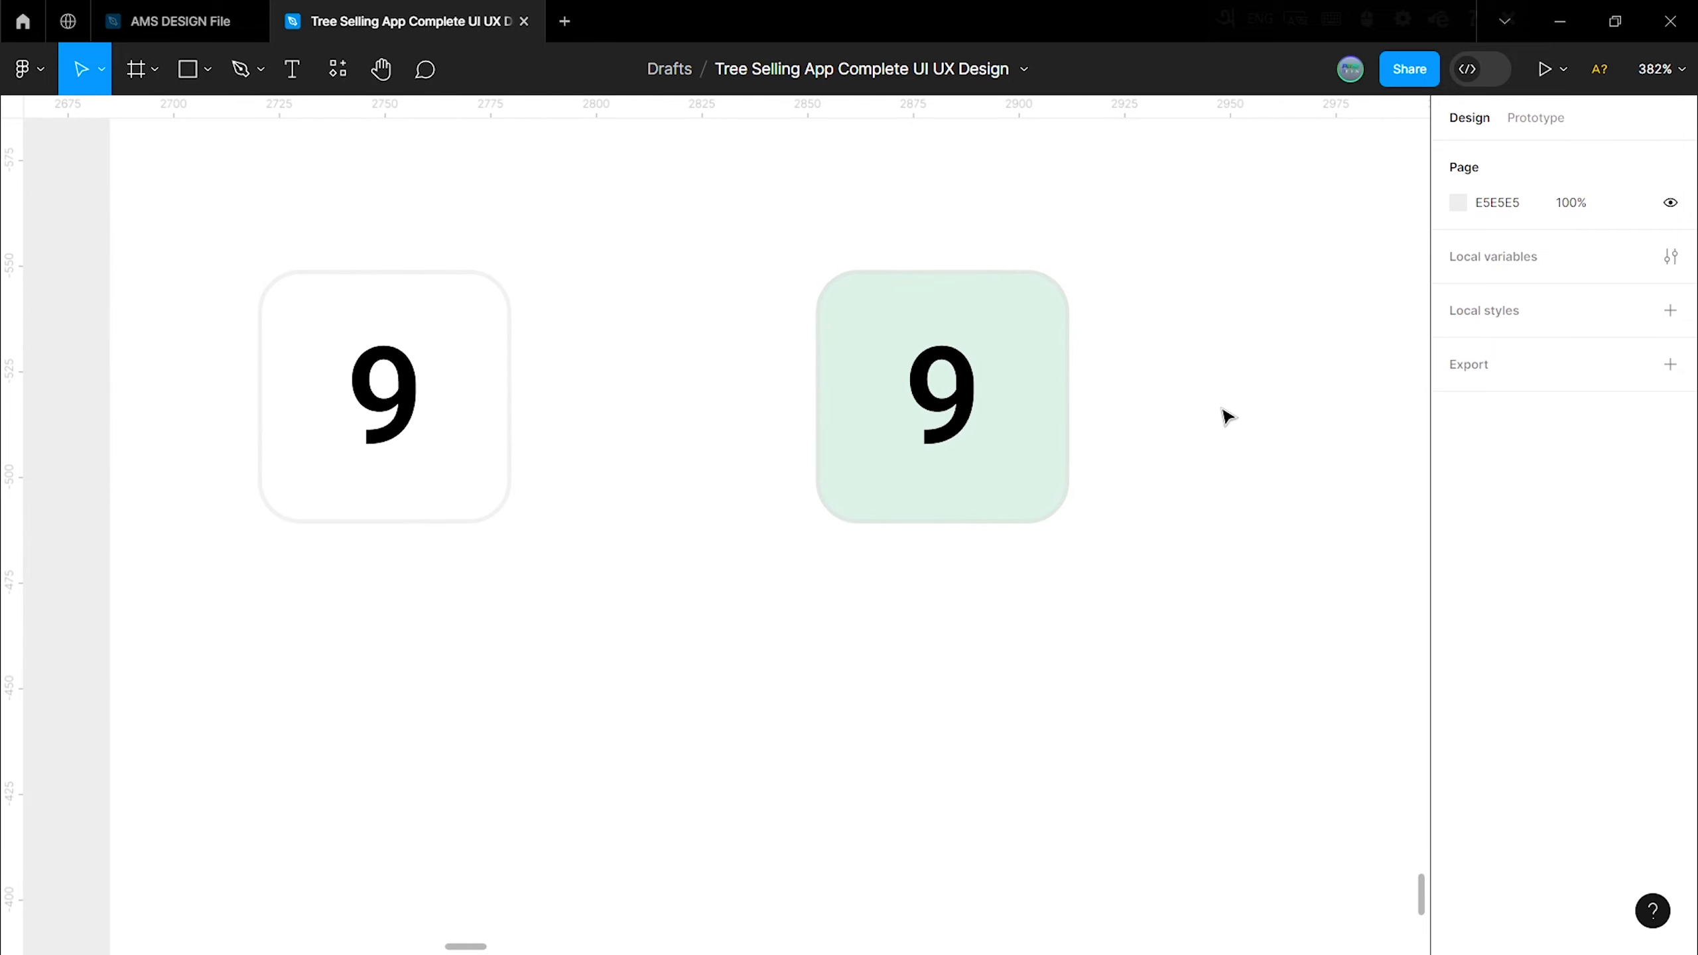
left_click(1057, 428)
left_click(1461, 579)
type("007336")
key("Return")
left_click(1145, 648)
Step: Draw a circle below the digit boxes, size it to 20 × 20 and fill it with 000000
scroll(1144, 648, "down", 5)
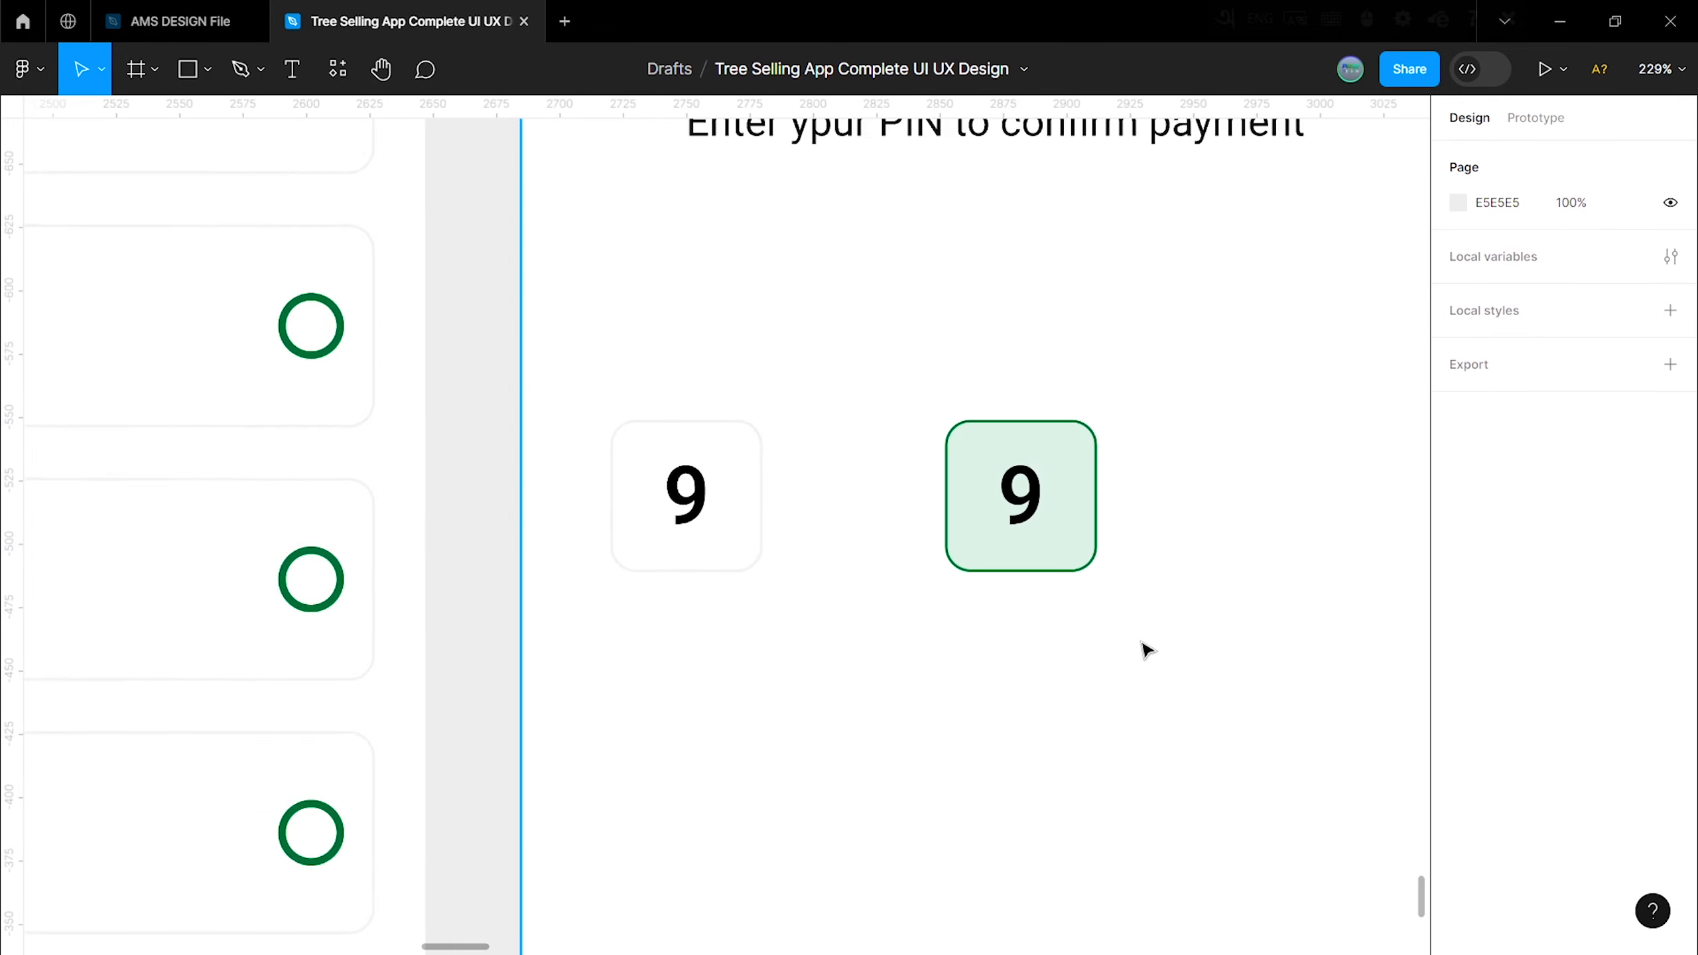
key("o")
left_click_drag(942, 566, 871, 496)
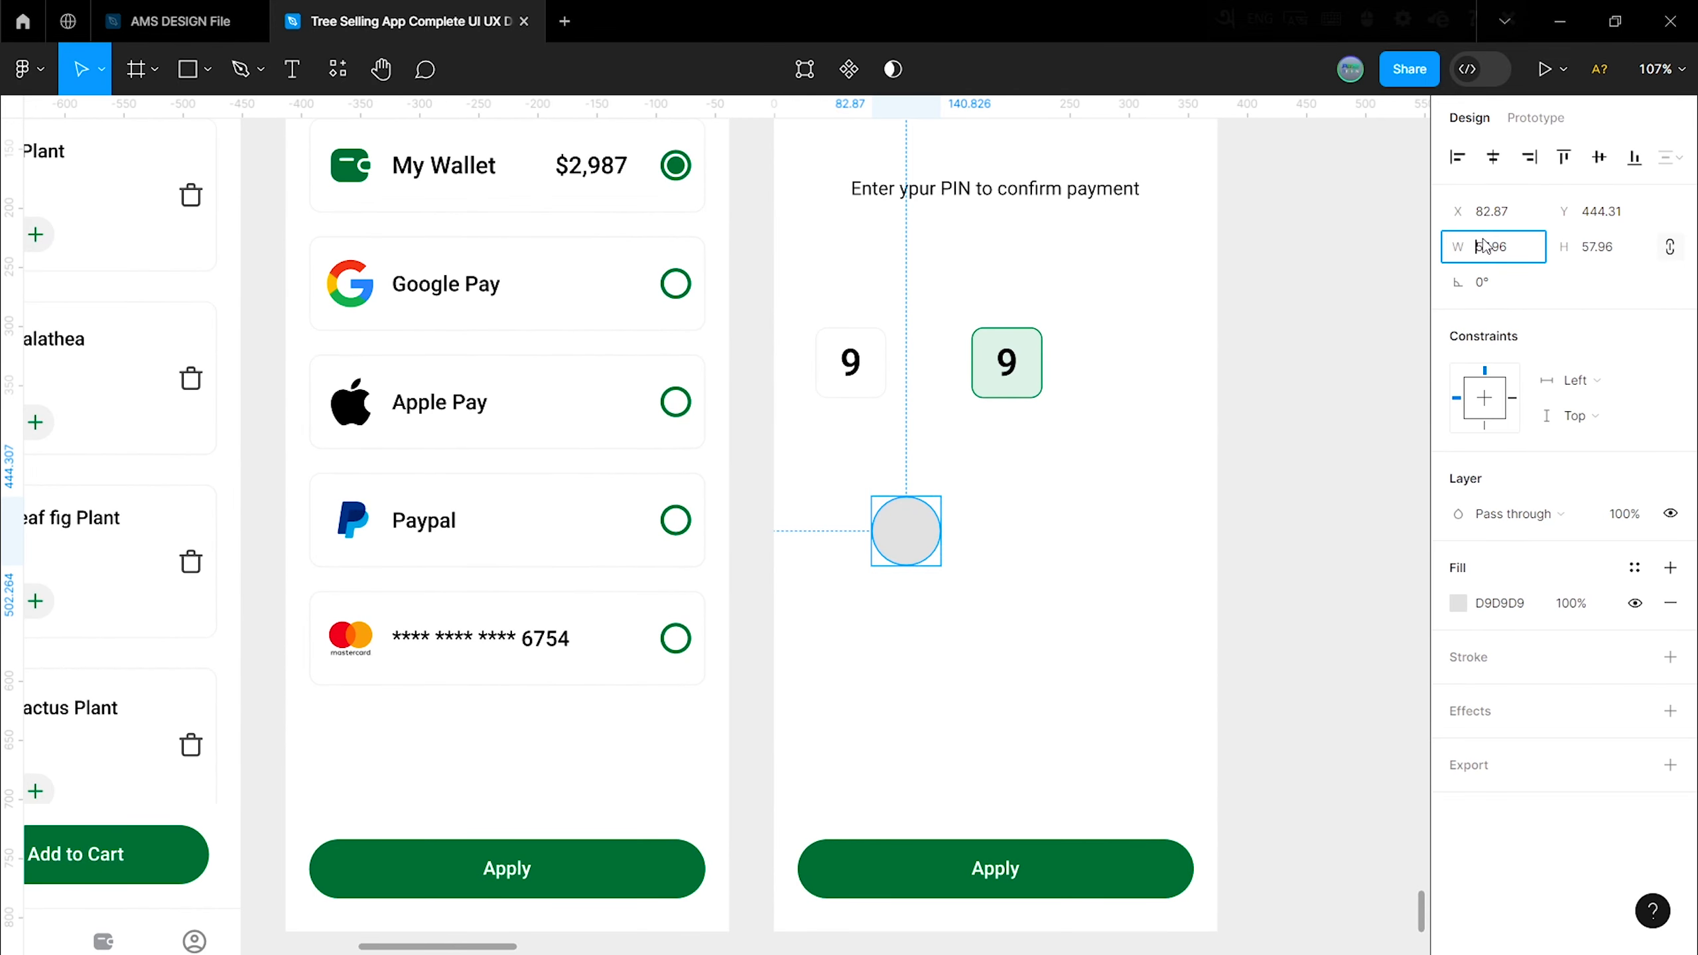
type("20")
left_click(928, 568)
left_click(884, 509)
left_click(1459, 603)
type("000000")
left_click(910, 539)
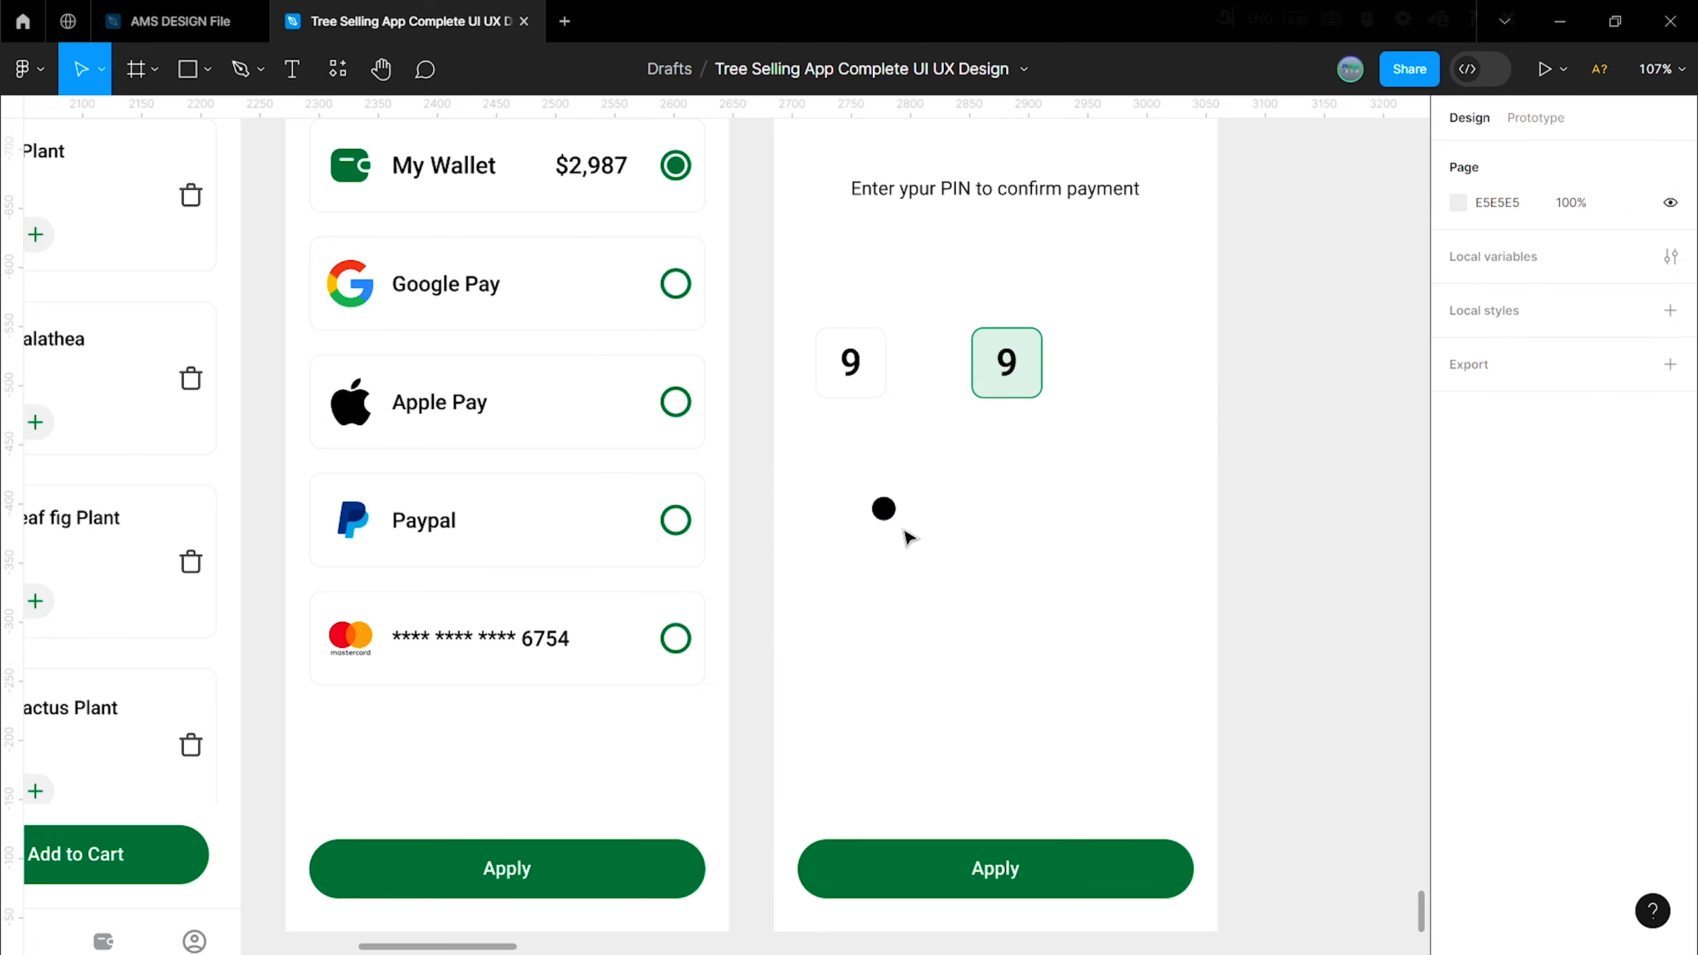
Step: Replace the digit in the unfilled box with a copy of the black circle and delete the loose circle
right_click(884, 510)
left_click(920, 337)
left_click(925, 456)
scroll(856, 420, "up", 1)
double_click(855, 417)
key("ctrl+shift+r")
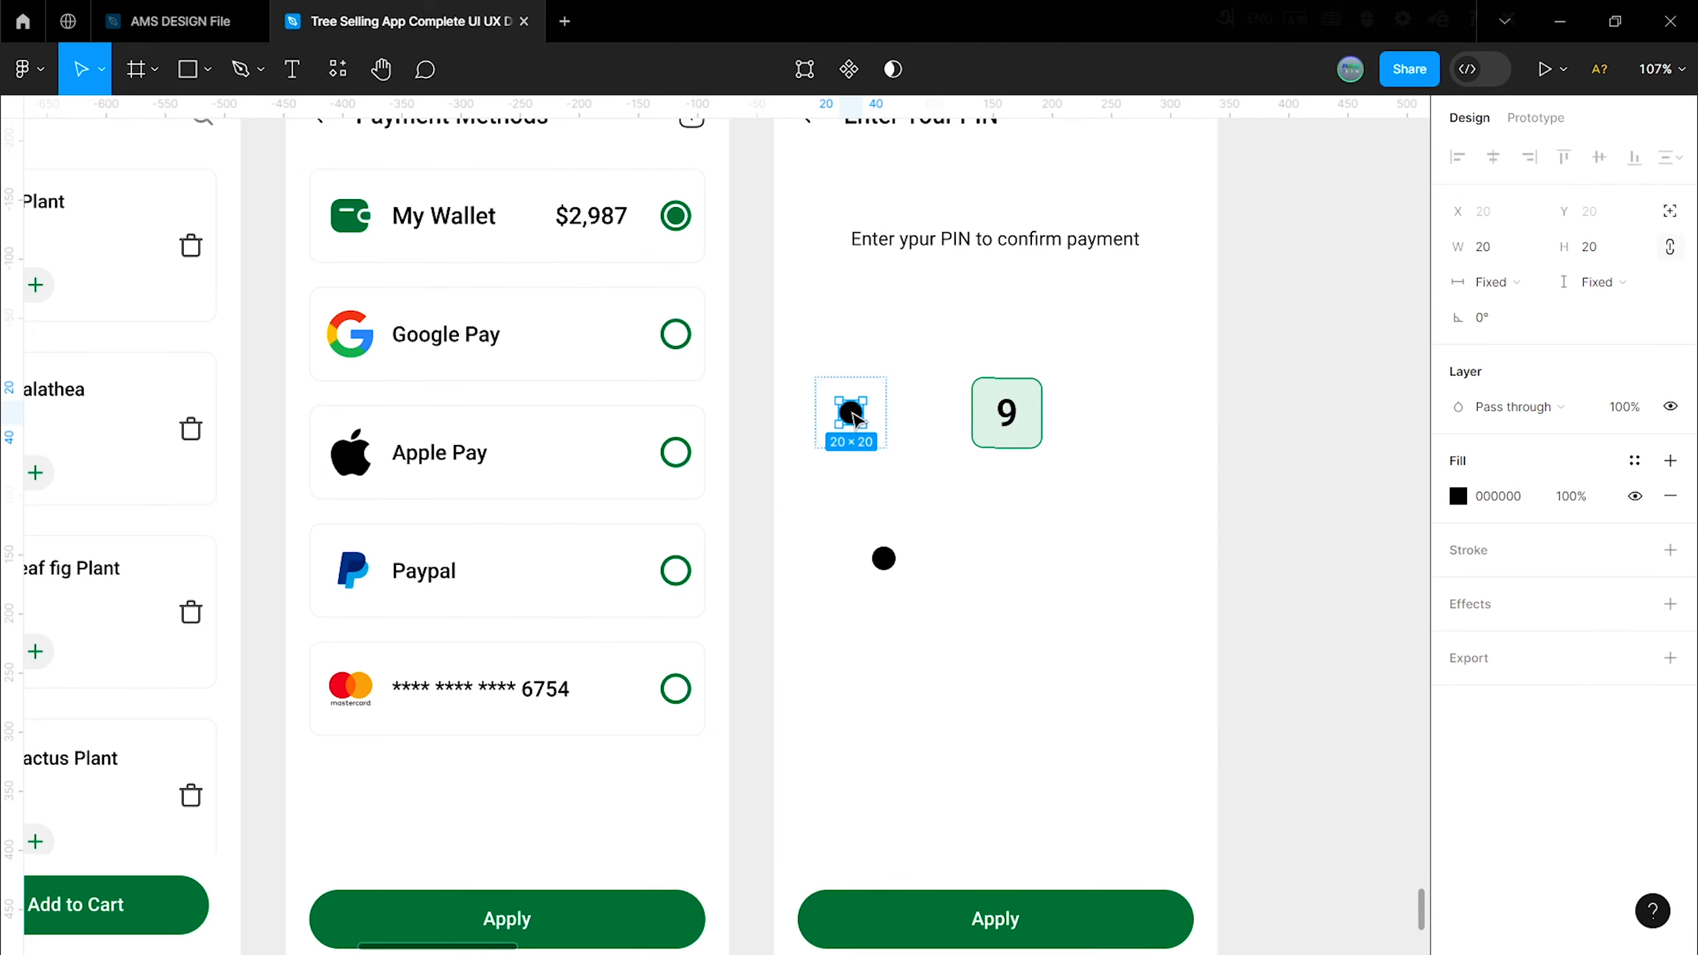
left_click(926, 495)
left_click(882, 566)
key("Delete")
Step: Duplicate the dot box on both sides of the green box to form a row of four, and empty the last one
left_click_drag(995, 419, 1023, 419)
left_click(940, 449)
left_click_drag(861, 412, 1138, 416)
double_click(1138, 415)
key("Delete")
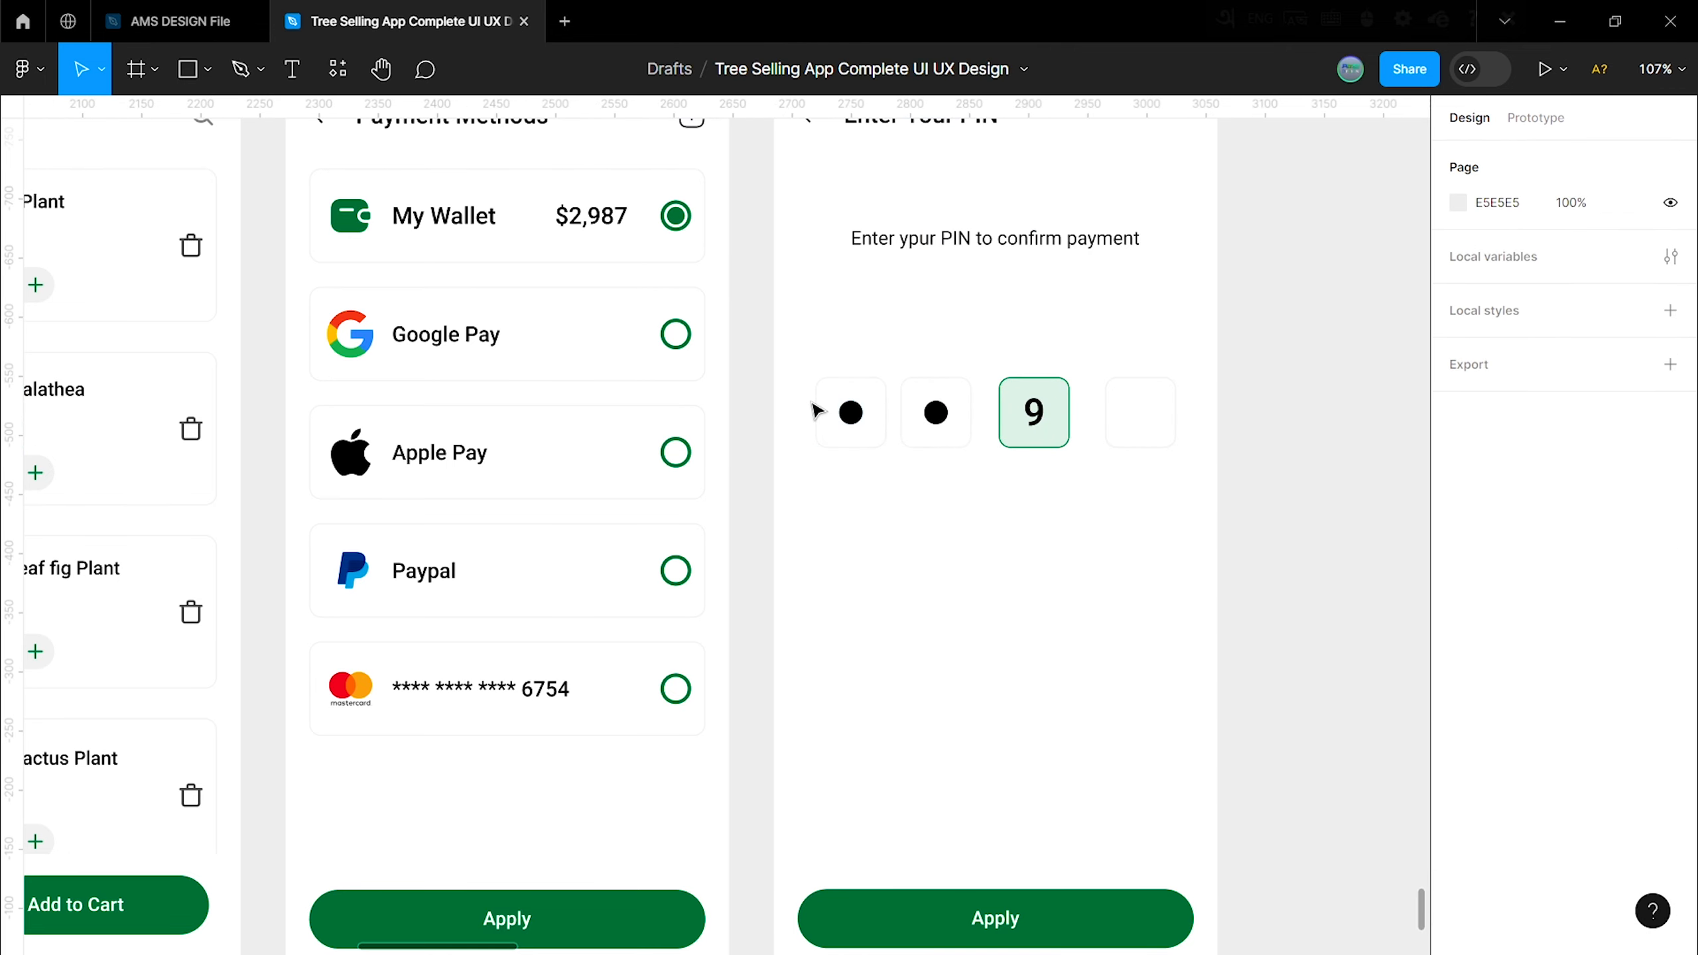
Step: Combine the four PIN boxes in a horizontal auto layout with Auto spacing and a width of 335
left_click_drag(797, 402, 1126, 421)
right_click(1055, 428)
left_click(1121, 701)
left_click(1493, 517)
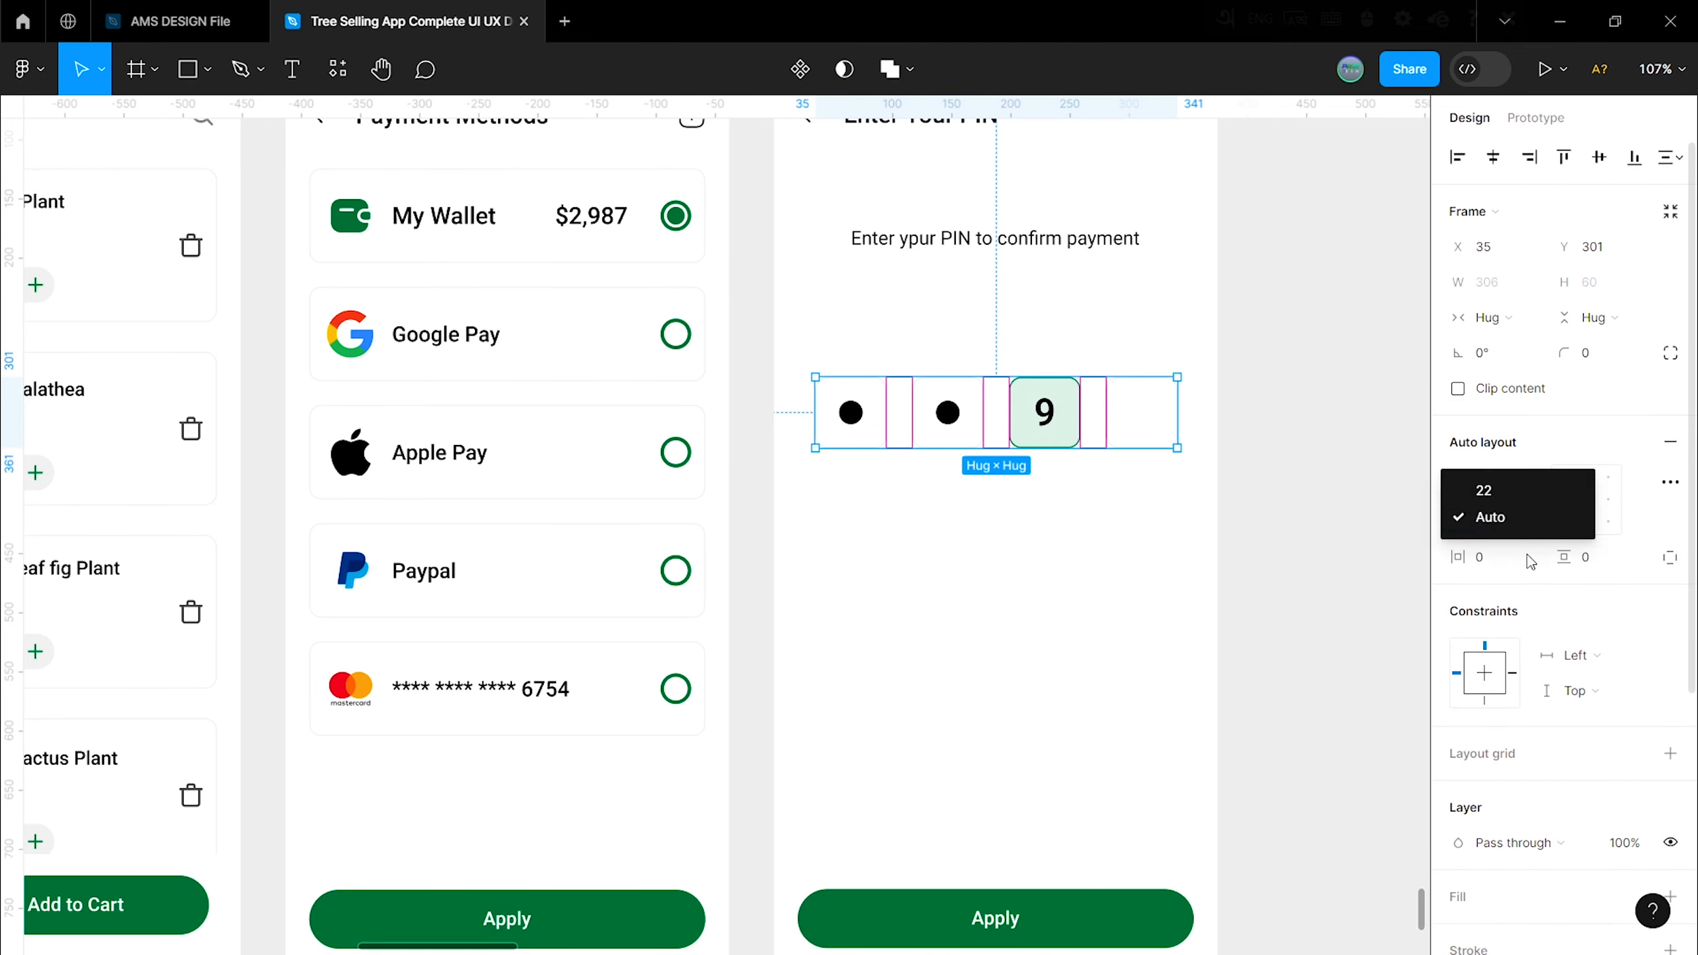
left_click(1491, 515)
type("335")
left_click(1334, 486)
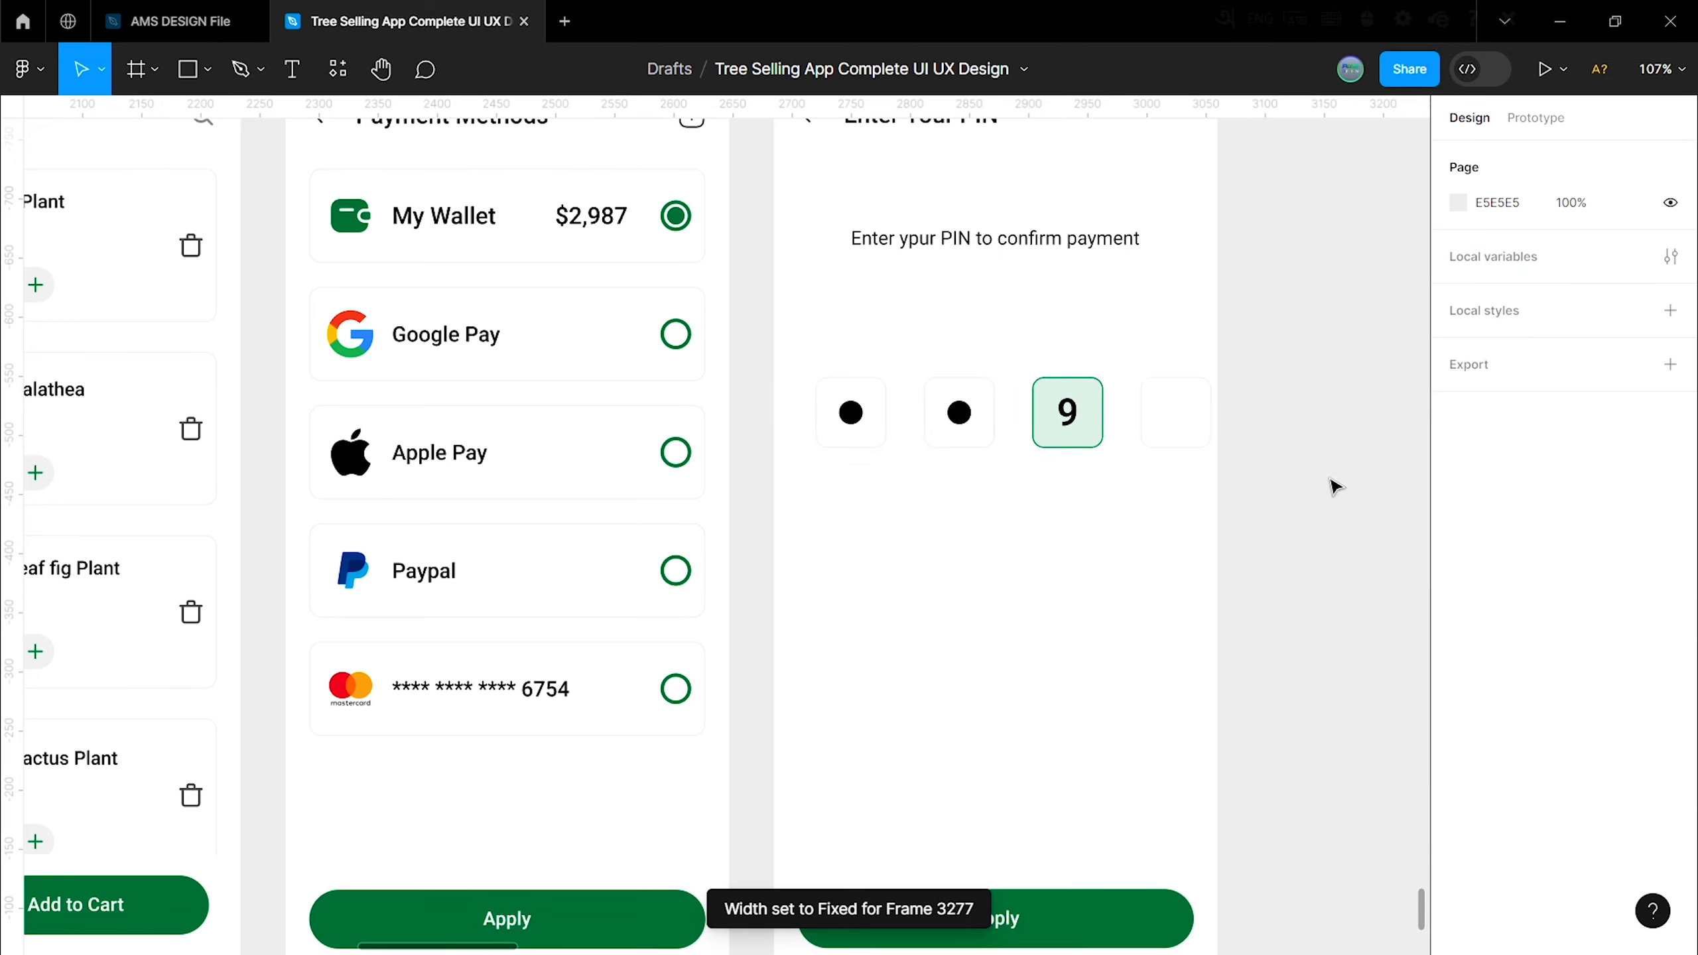
Step: Centre the PIN box row horizontally on the Enter Your PIN screen and reduce the gap between it and the confirmation text
left_click(1163, 418)
left_click(1493, 157)
left_click(1304, 321)
scroll(1003, 415, "down", 3)
scroll(973, 532, "up", 2)
left_click_drag(976, 588, 940, 361)
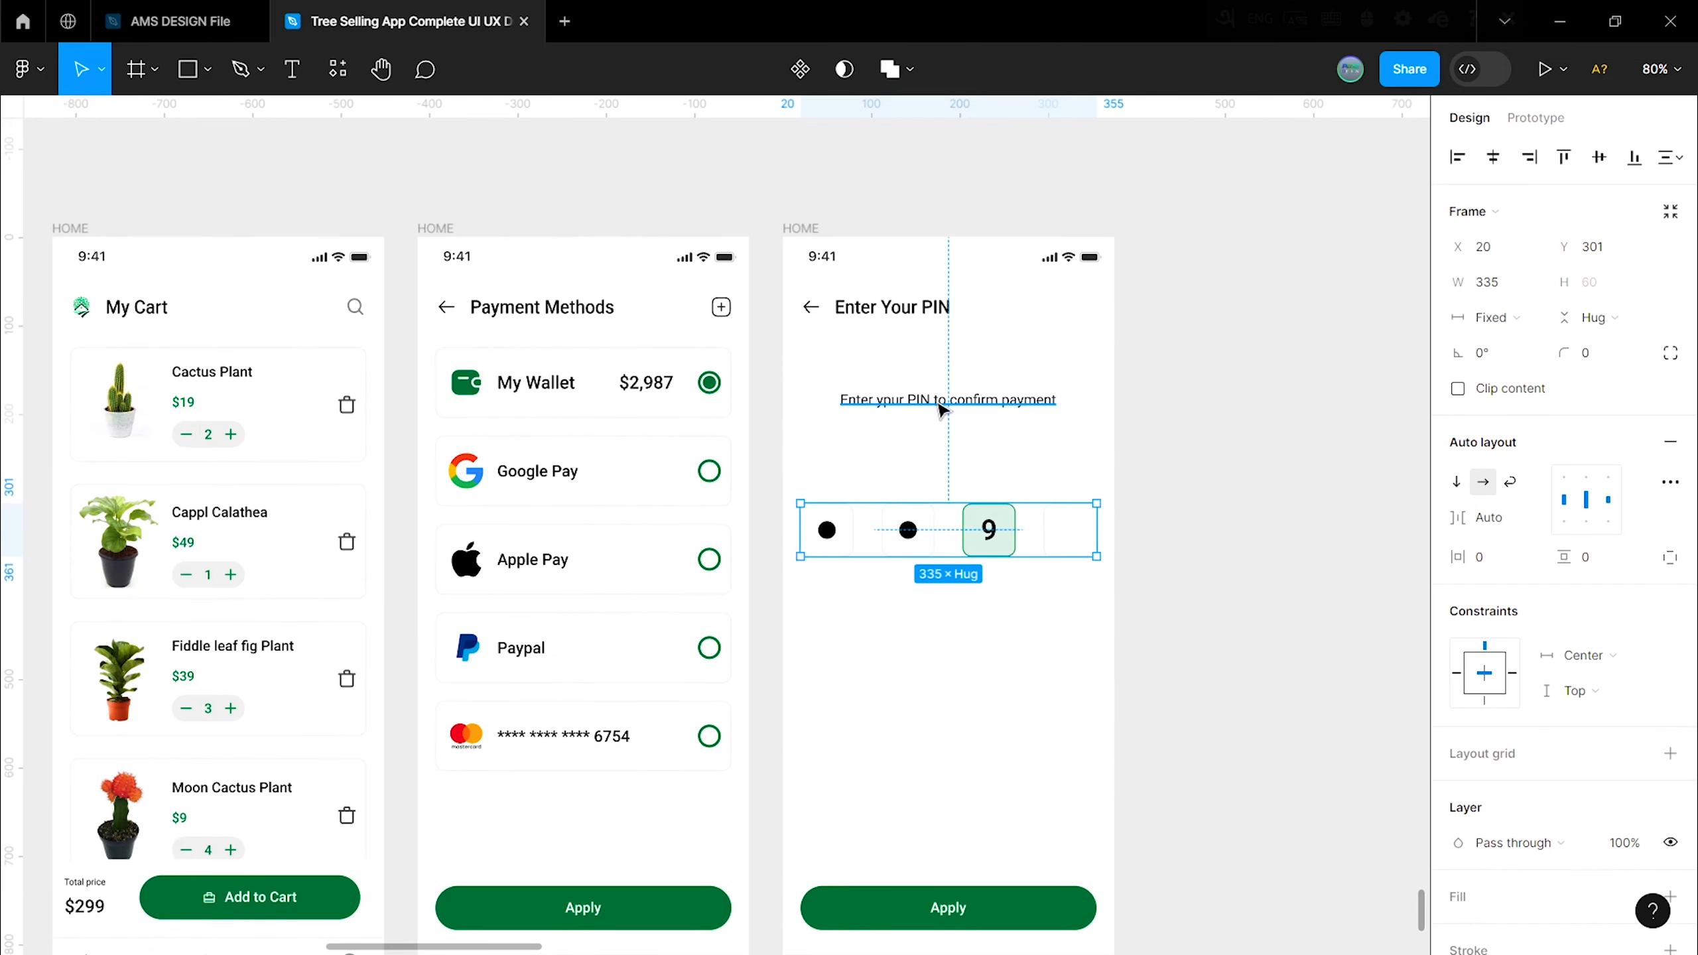
left_click(1498, 397)
type("4")
left_click(1183, 512)
scroll(1070, 603, "down", 2)
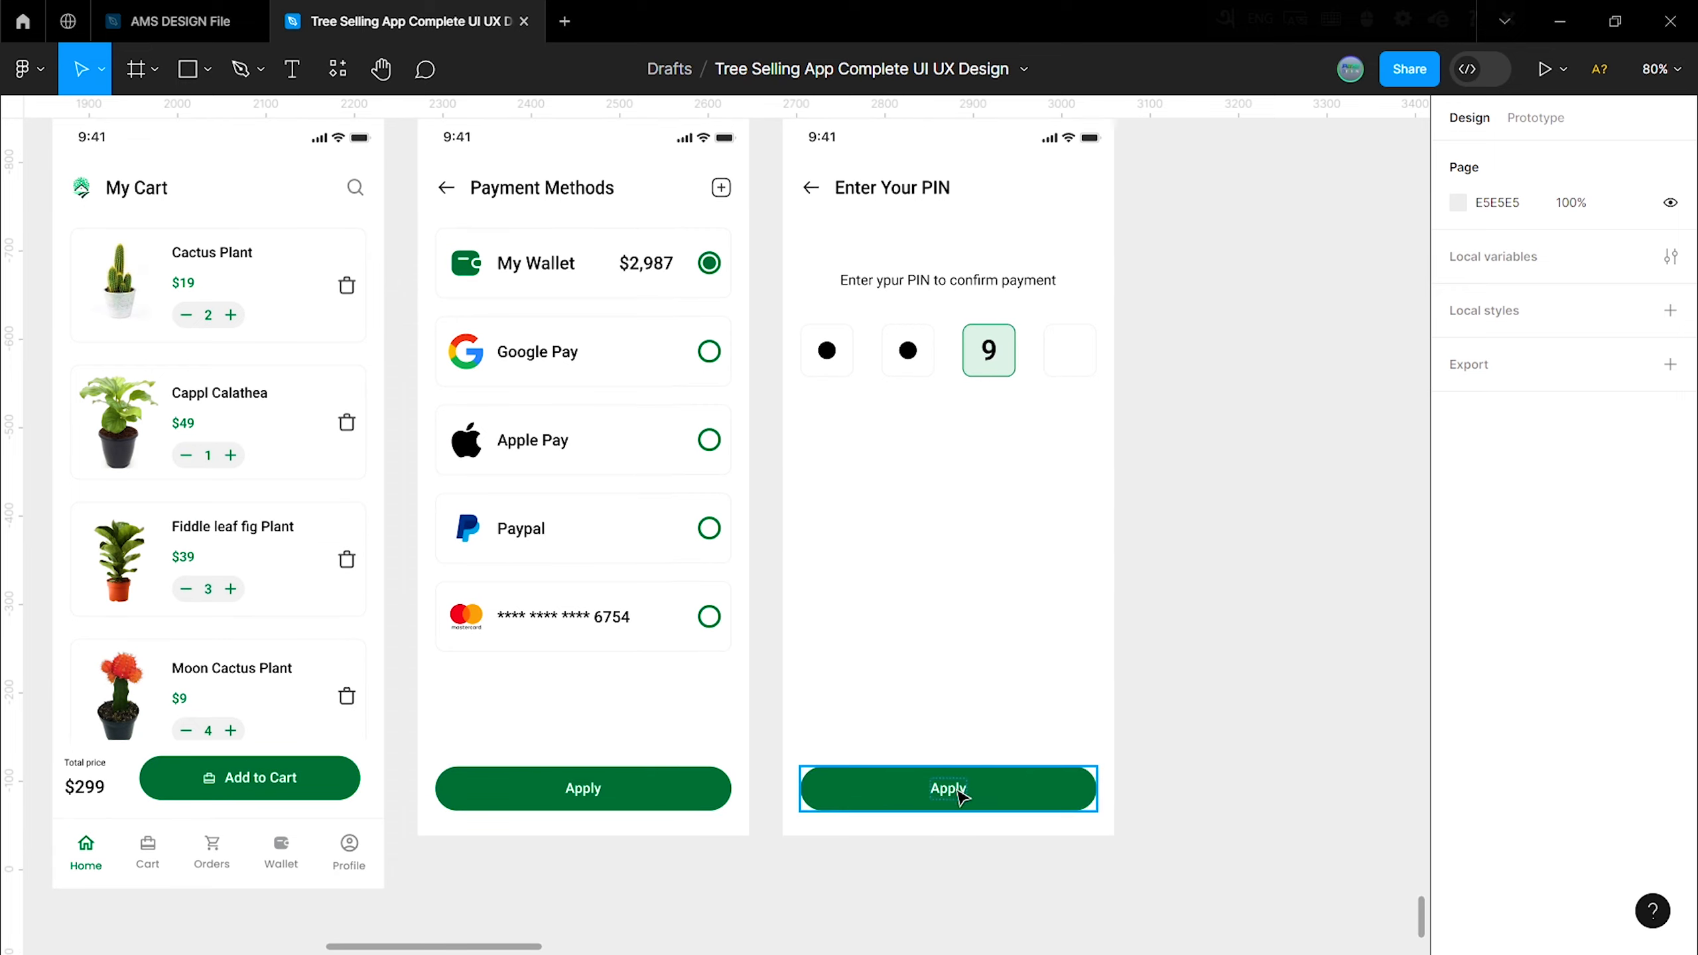
Step: Move the Apply button up beneath the PIN boxes and change its label to Continue
left_click_drag(961, 799, 966, 473)
left_click(911, 655)
scroll(912, 655, "down", 1)
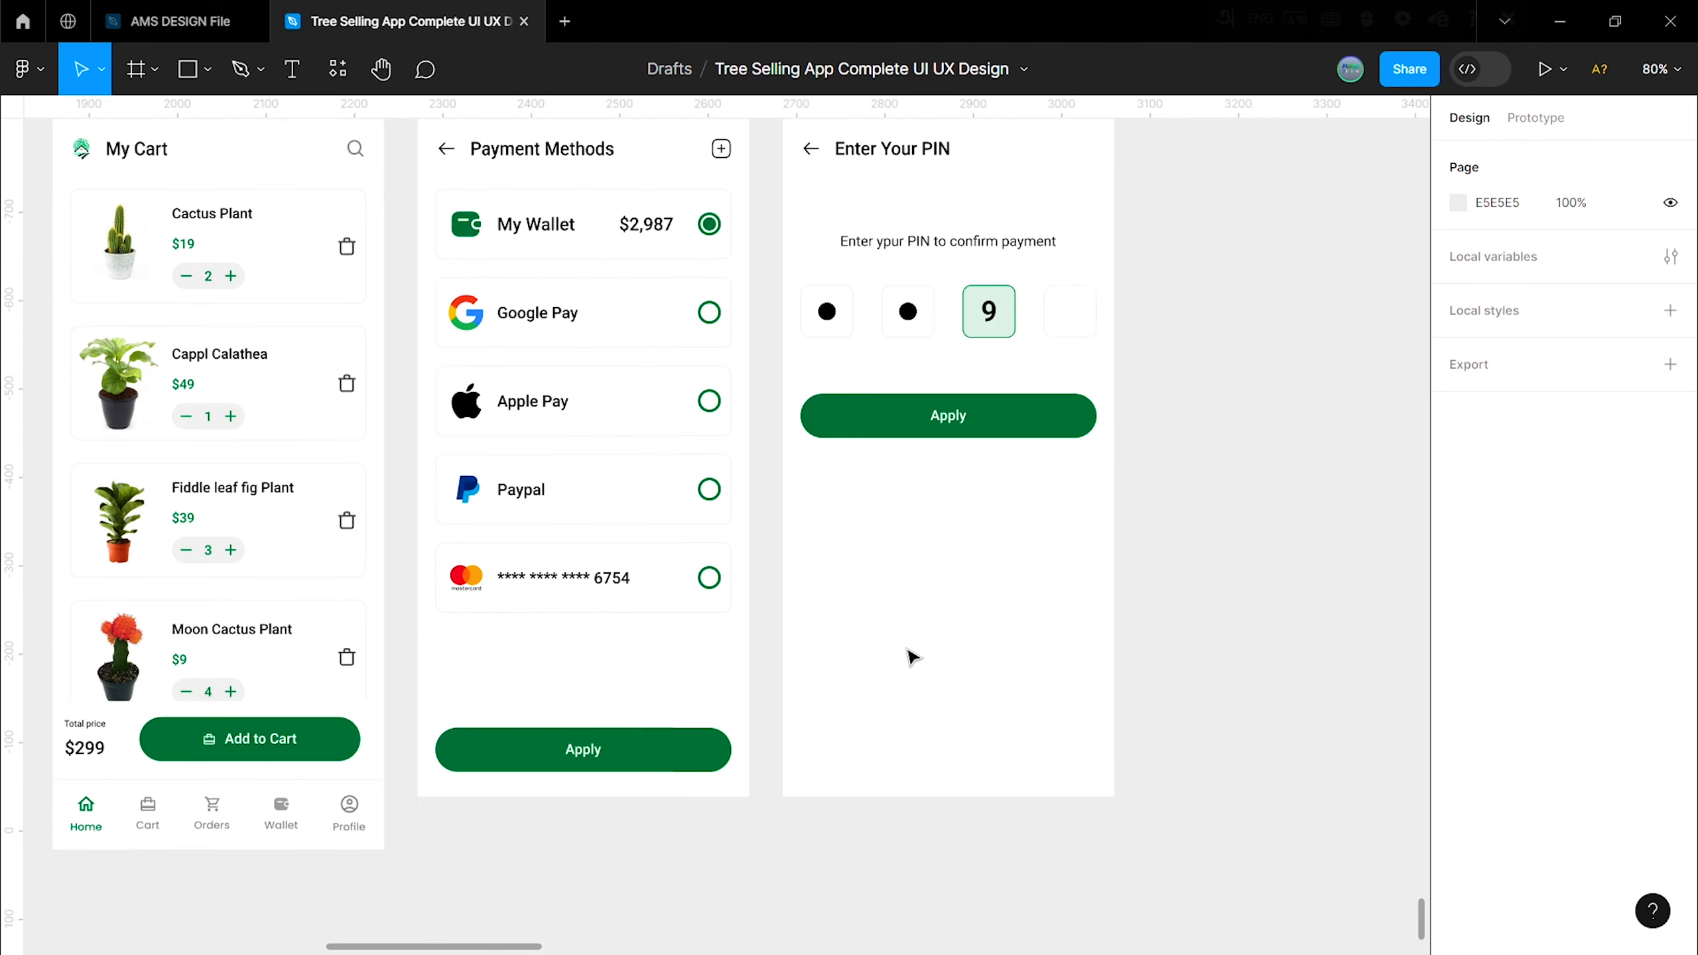
scroll(936, 589, "up", 2)
double_click(948, 518)
double_click(948, 517)
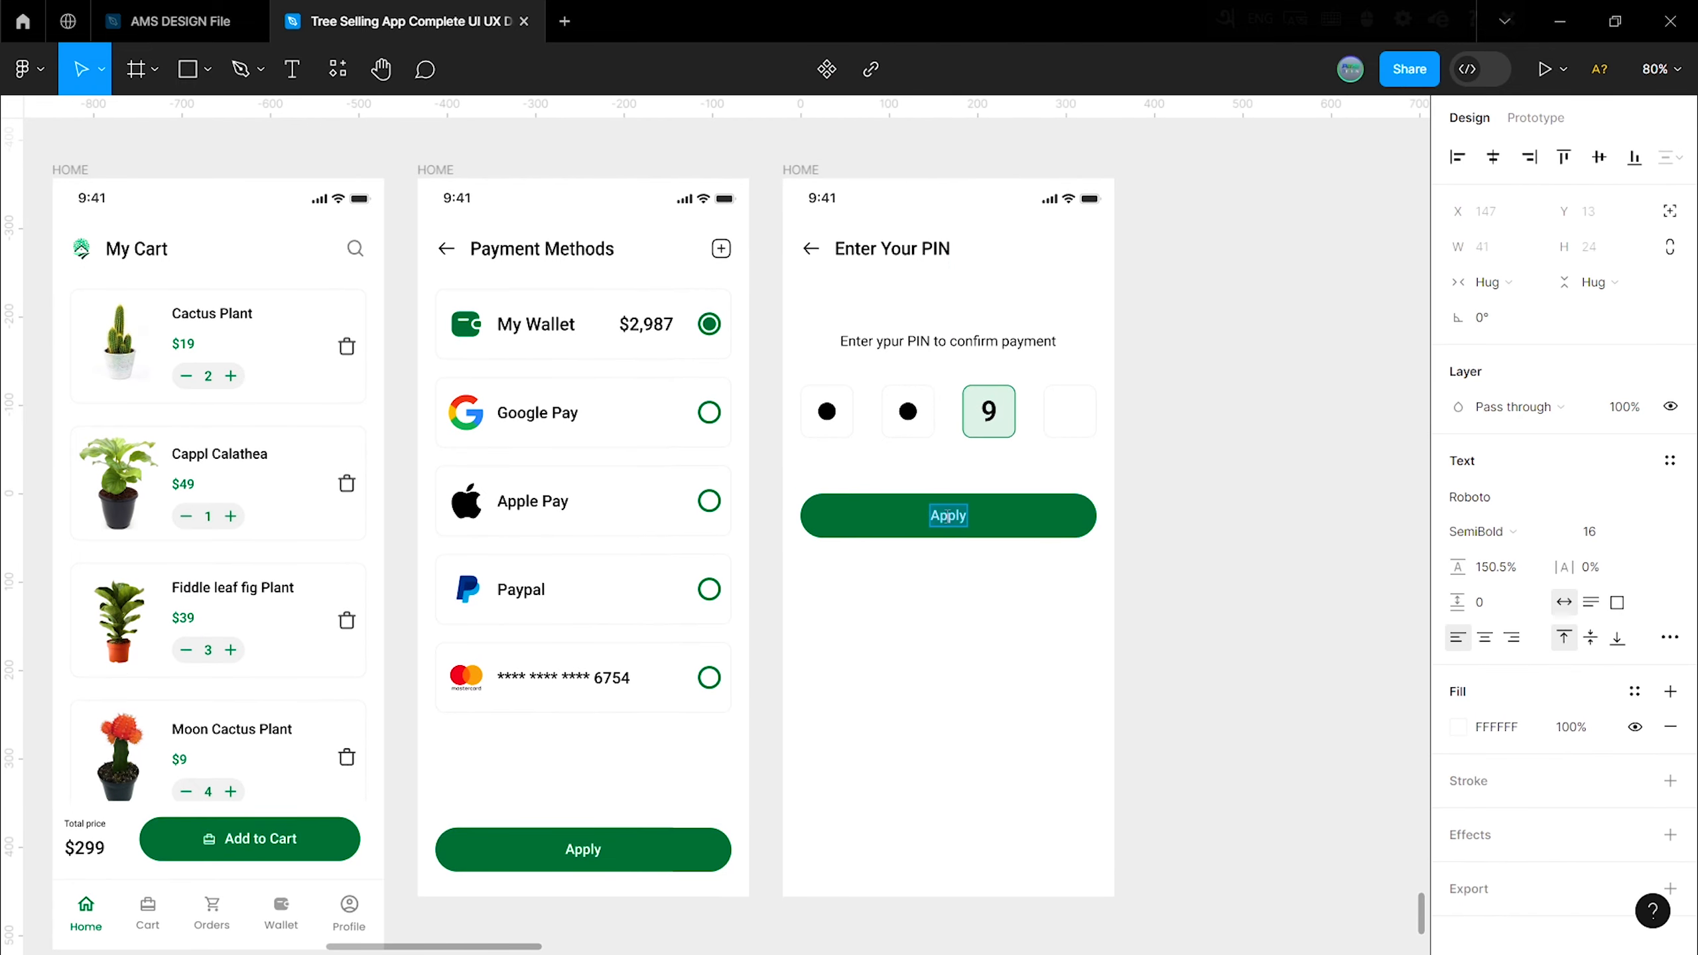
left_click(970, 599)
Step: Set the vertical spacing between the PIN box row and the Continue button to 50
left_click_drag(1003, 592, 1007, 418)
left_click(1519, 441)
type("50")
key("Return")
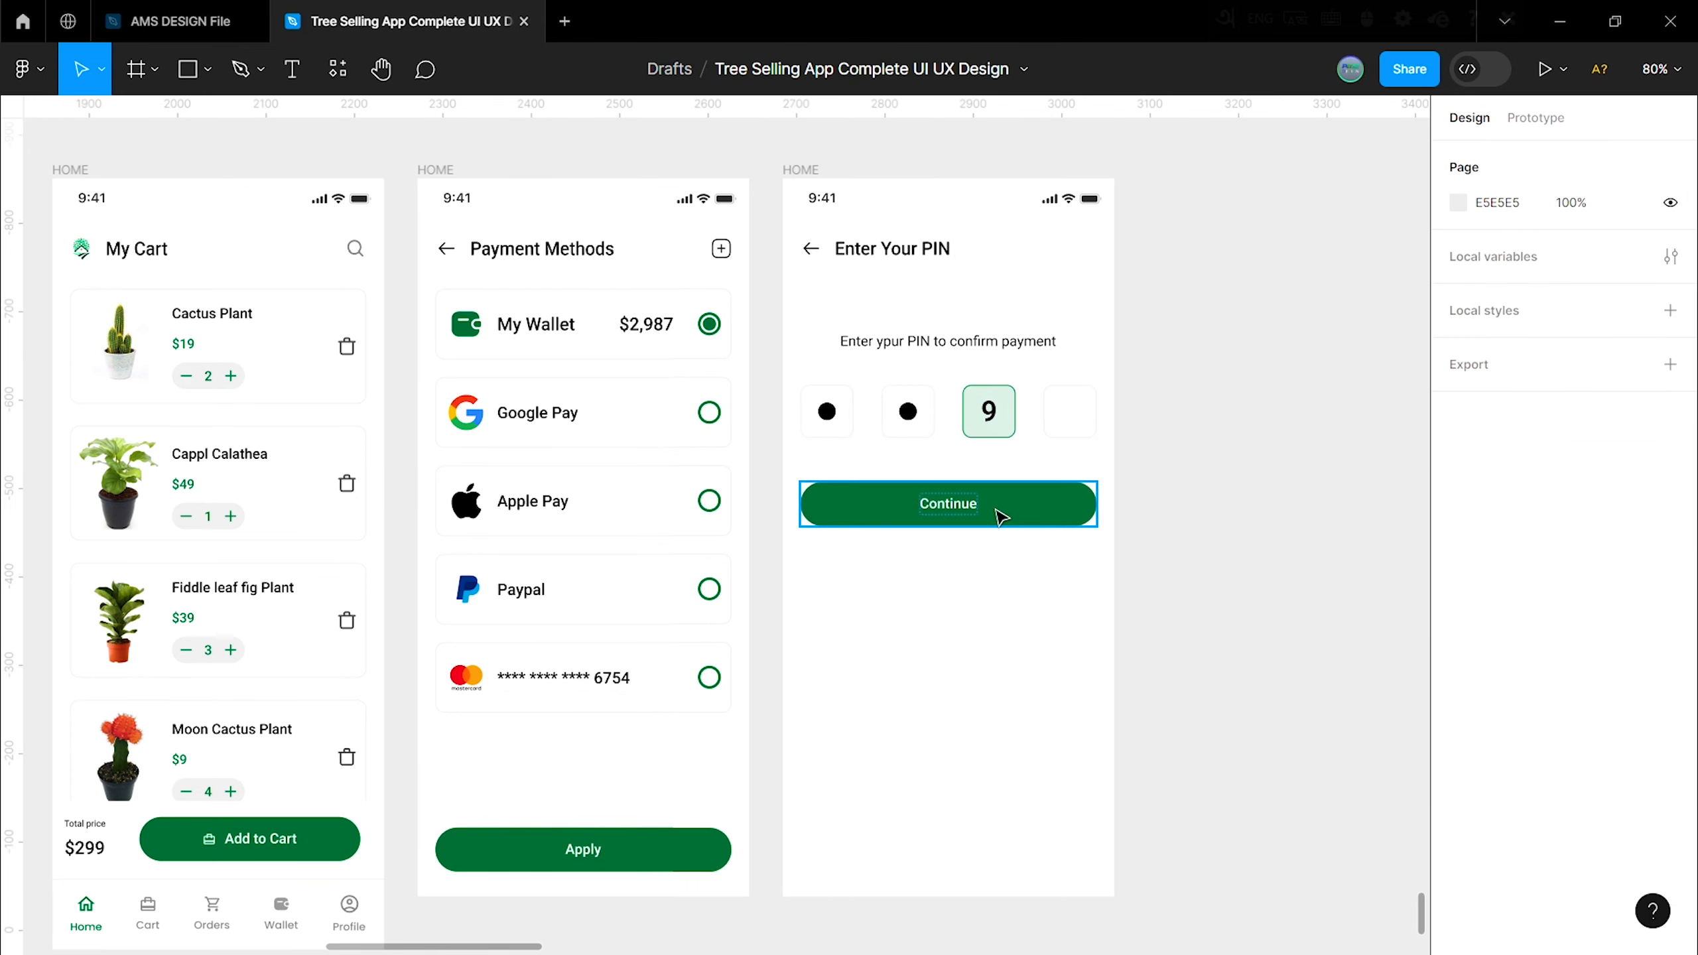
left_click(1092, 588)
Step: Add the numeric keypad image to the Enter Your PIN screen, fitted to its full width and aligned with its lower edge
scroll(1092, 587, "down", 5)
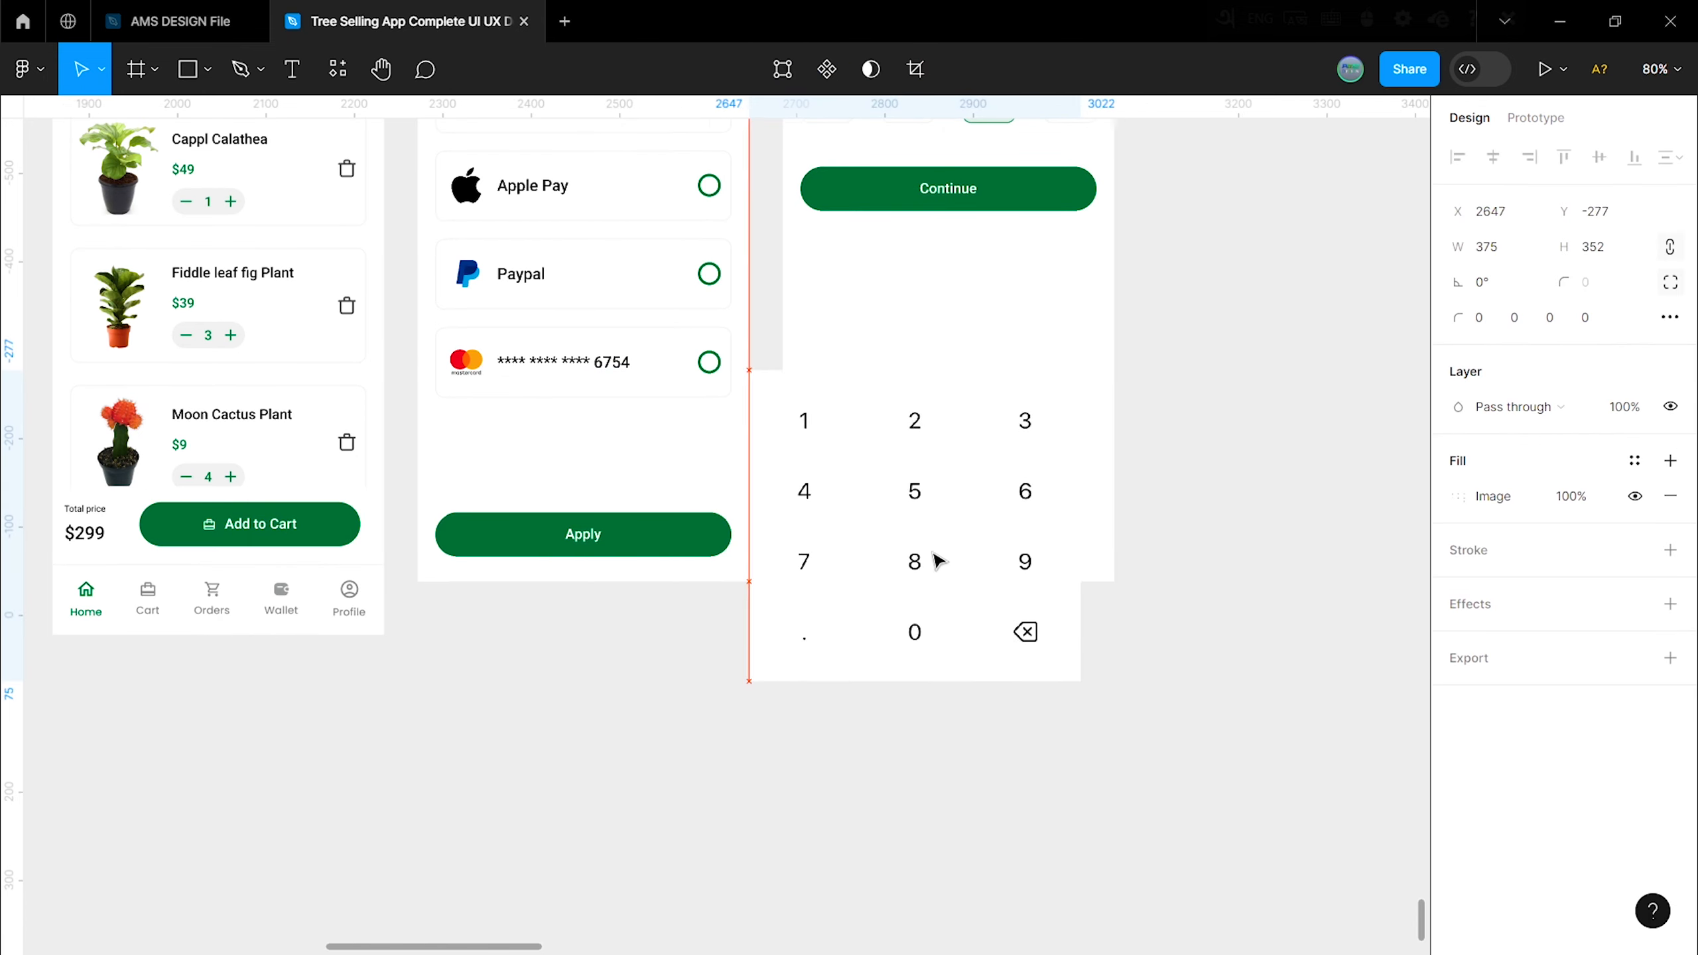
left_click(948, 462)
left_click(1014, 625)
mouse_move(967, 470)
left_mouse_down()
mouse_move(968, 448)
mouse_move(970, 463)
left_mouse_up()
left_click(1009, 690)
scroll(1010, 691, "up", 5)
Step: Try to adjust the vertical spacing between the Continue button and the numeric keypad
left_click(999, 662)
left_click(979, 514, "shift")
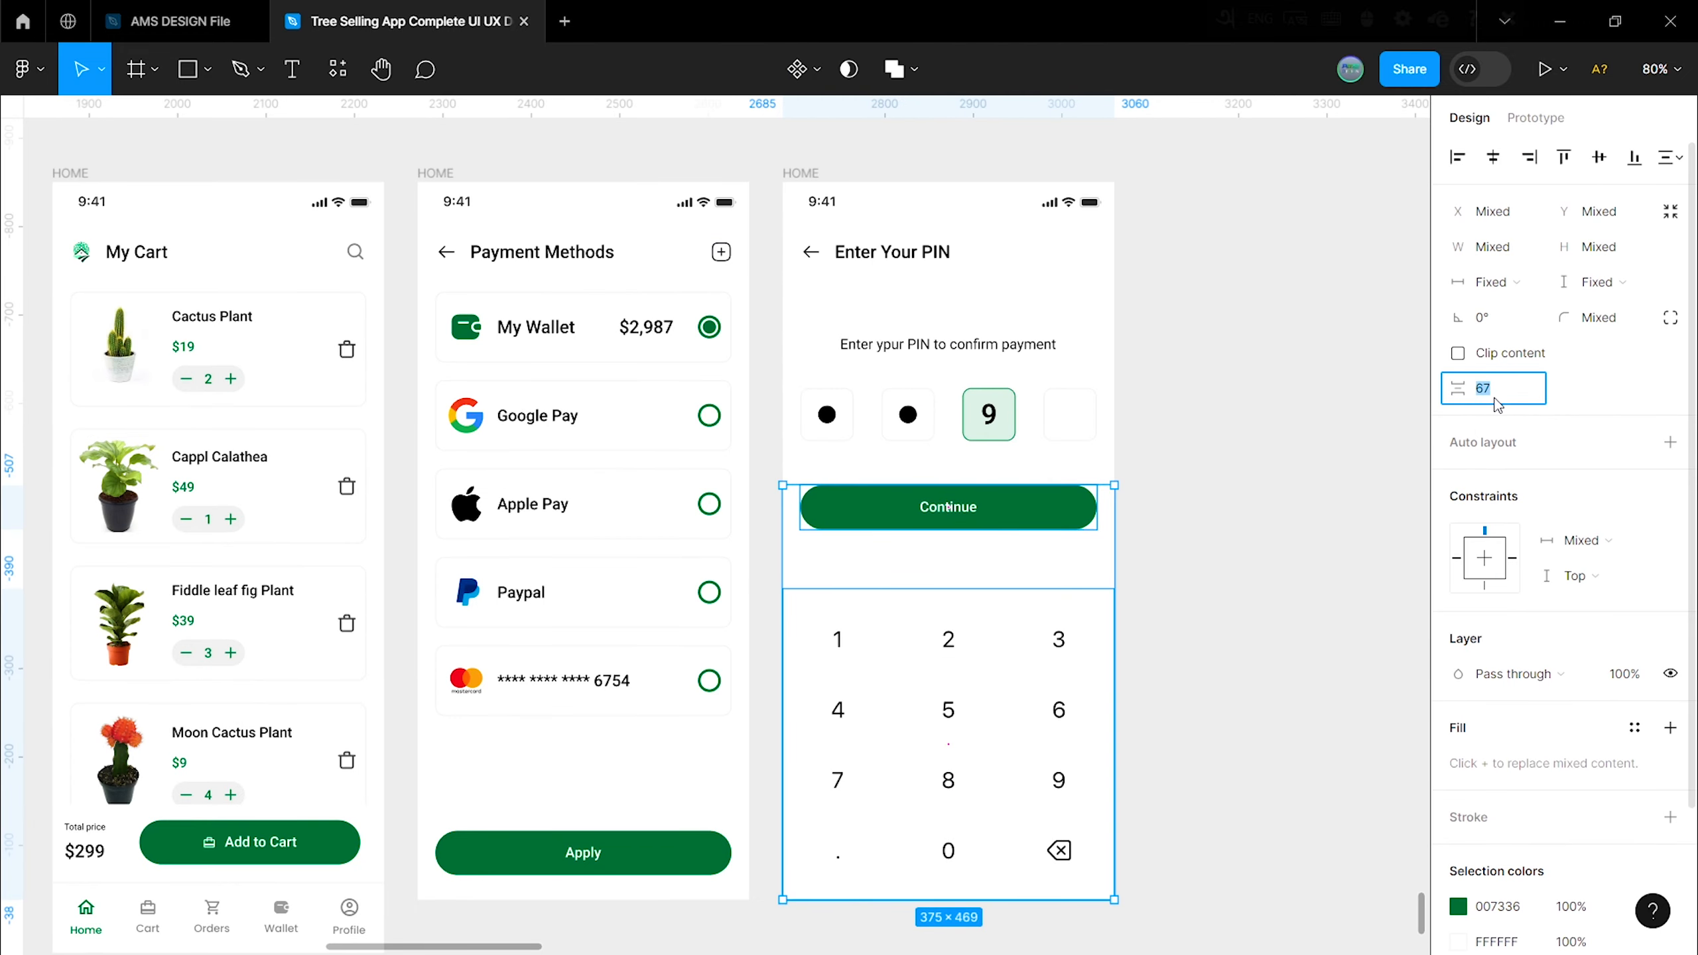
left_click(1370, 565)
key("ctrl+z")
key("ctrl+z")
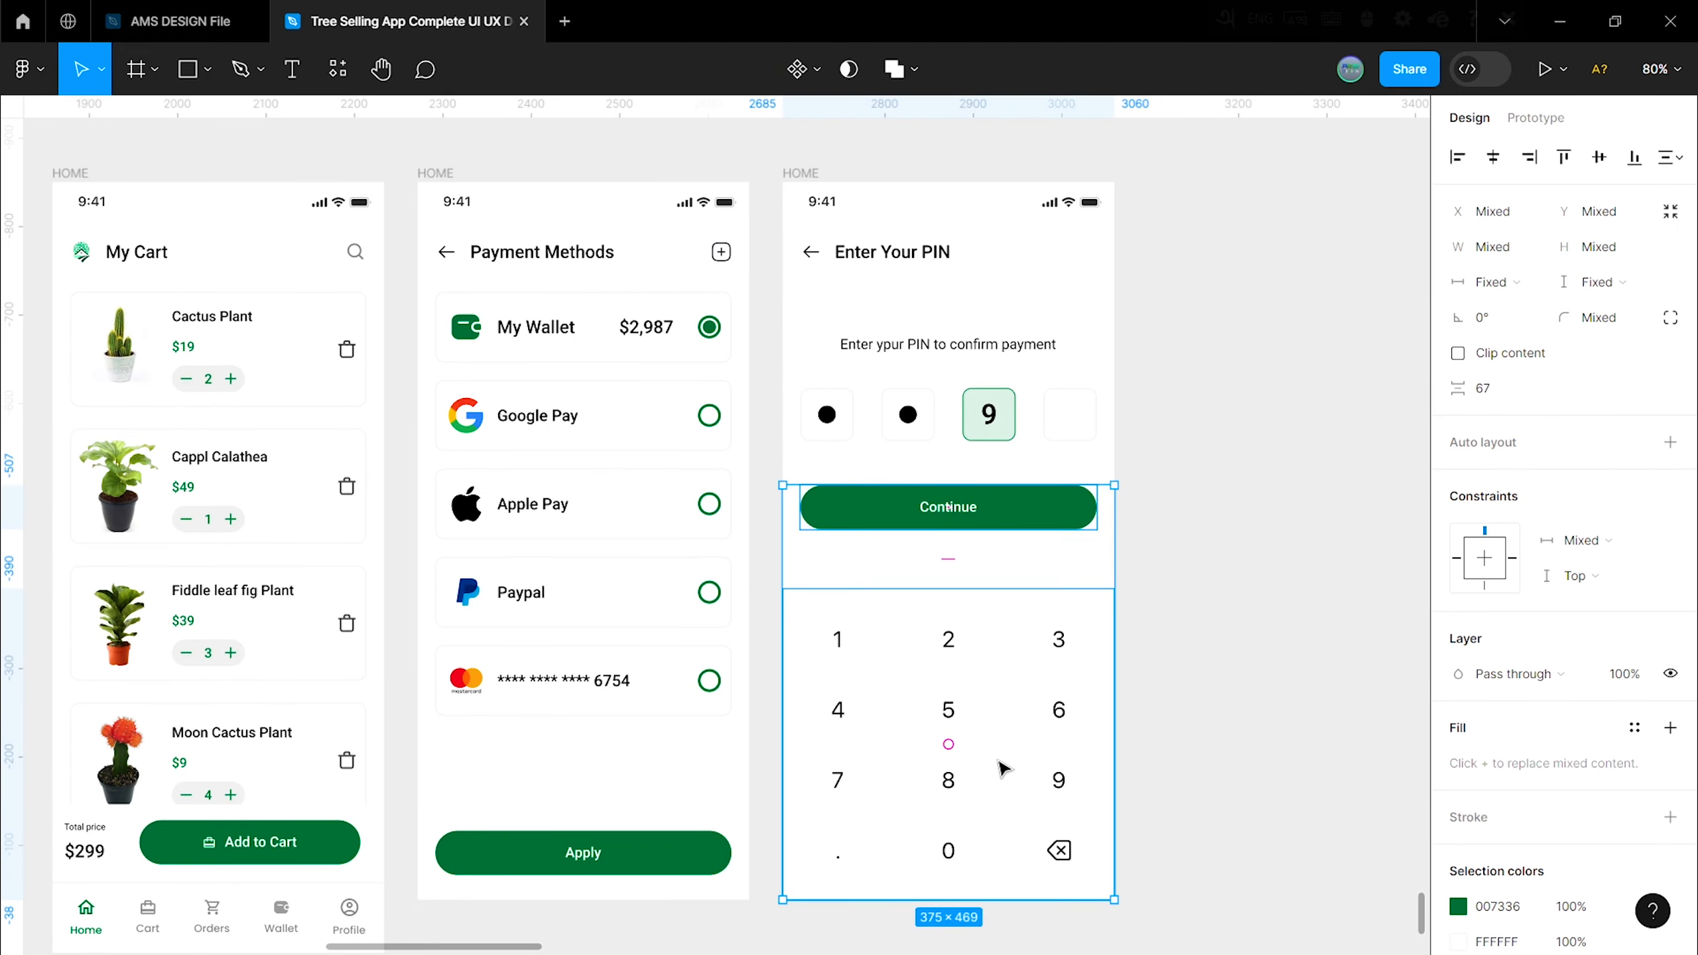
Step: Move the Continue button down so that it sits midway between the PIN boxes and the keypad
left_click(971, 561)
left_click_drag(960, 505, 962, 540)
left_click(1157, 590)
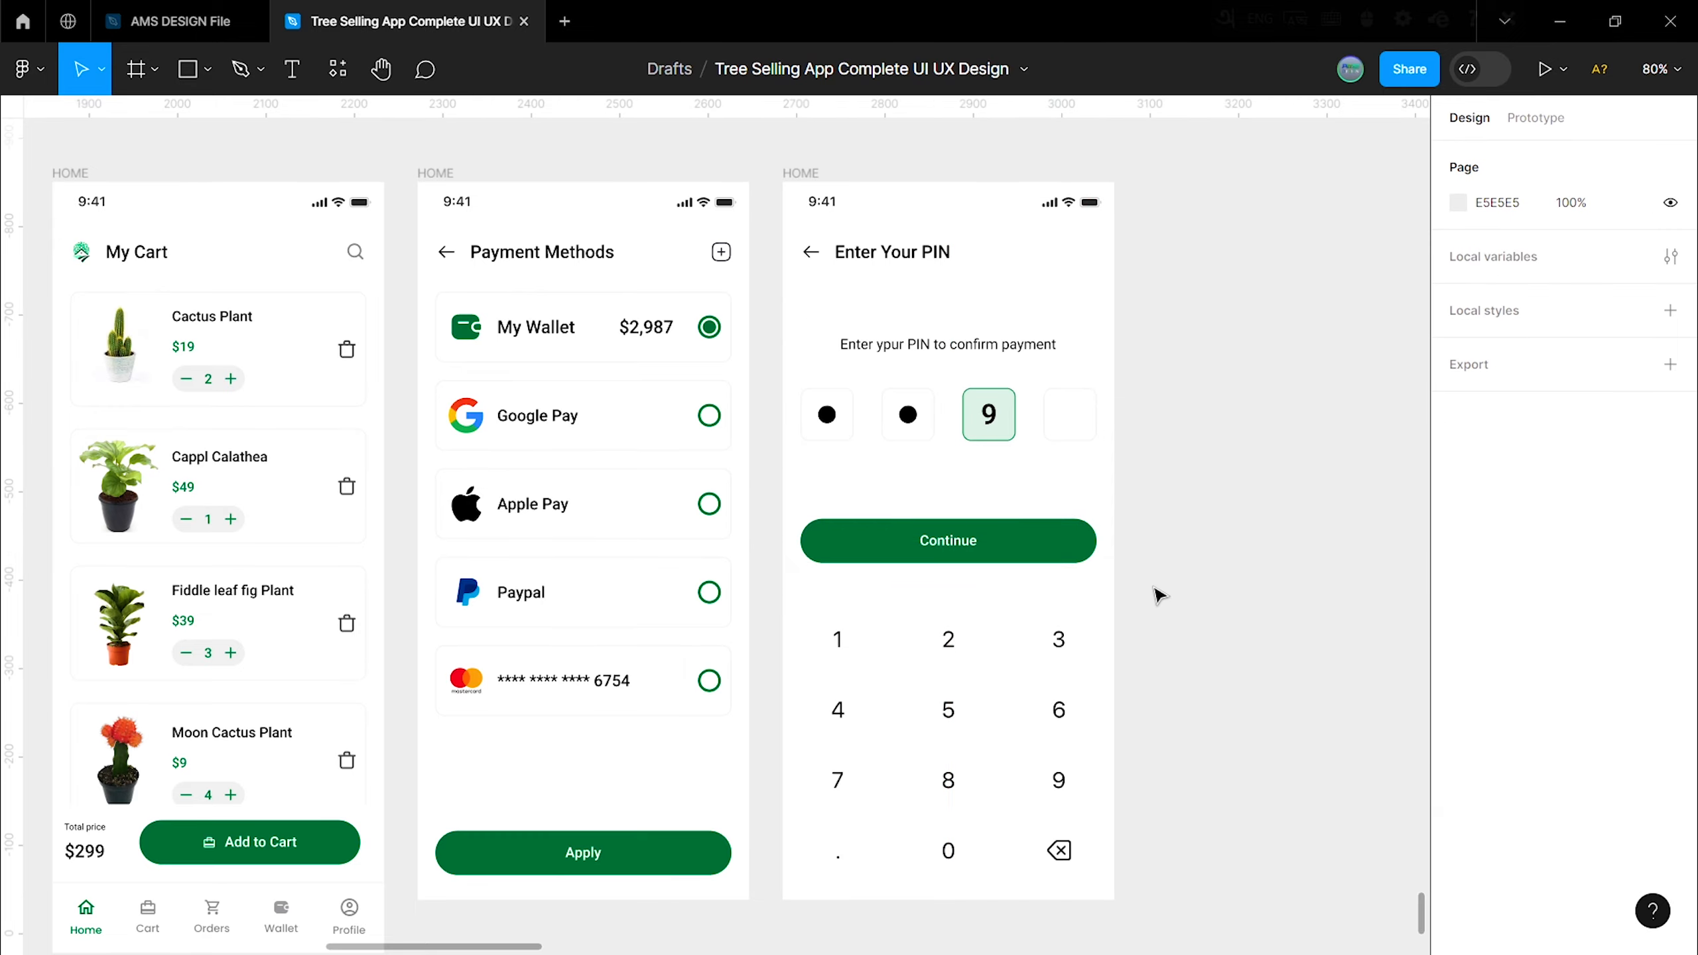
Step: Review the whole row of app screens, from the home screen through to Enter Your PIN
scroll(889, 511, "down", 3)
scroll(885, 510, "left", 3)
scroll(889, 519, "left", 6)
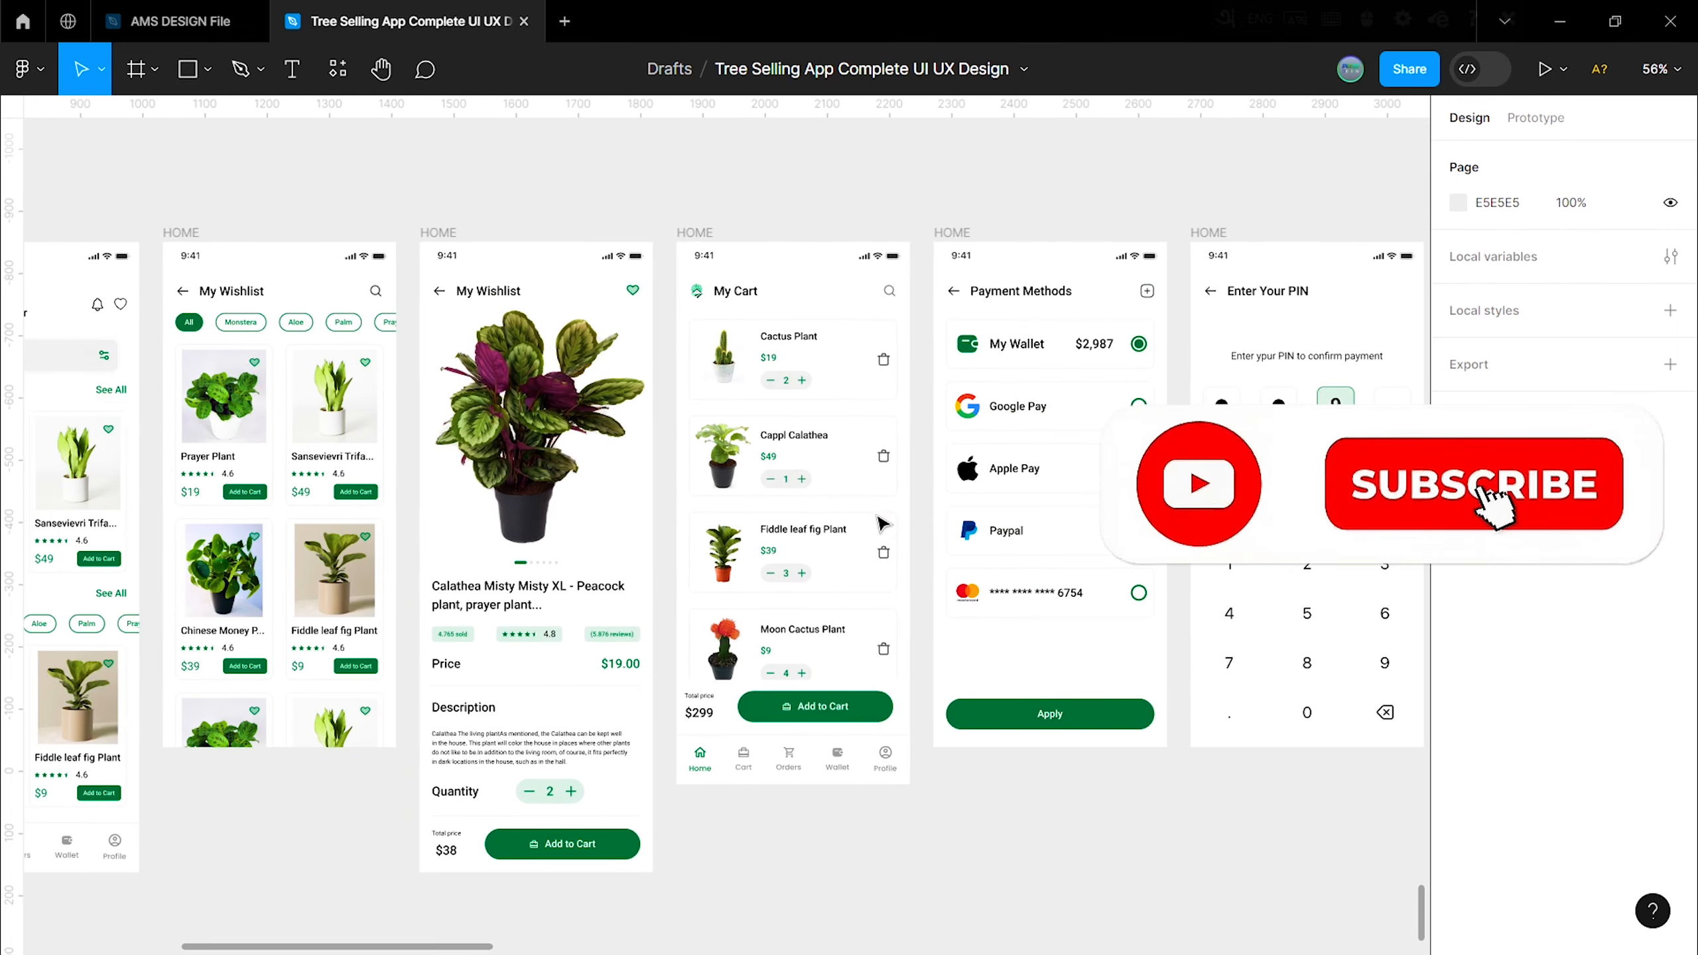
scroll(882, 529, "left", 4)
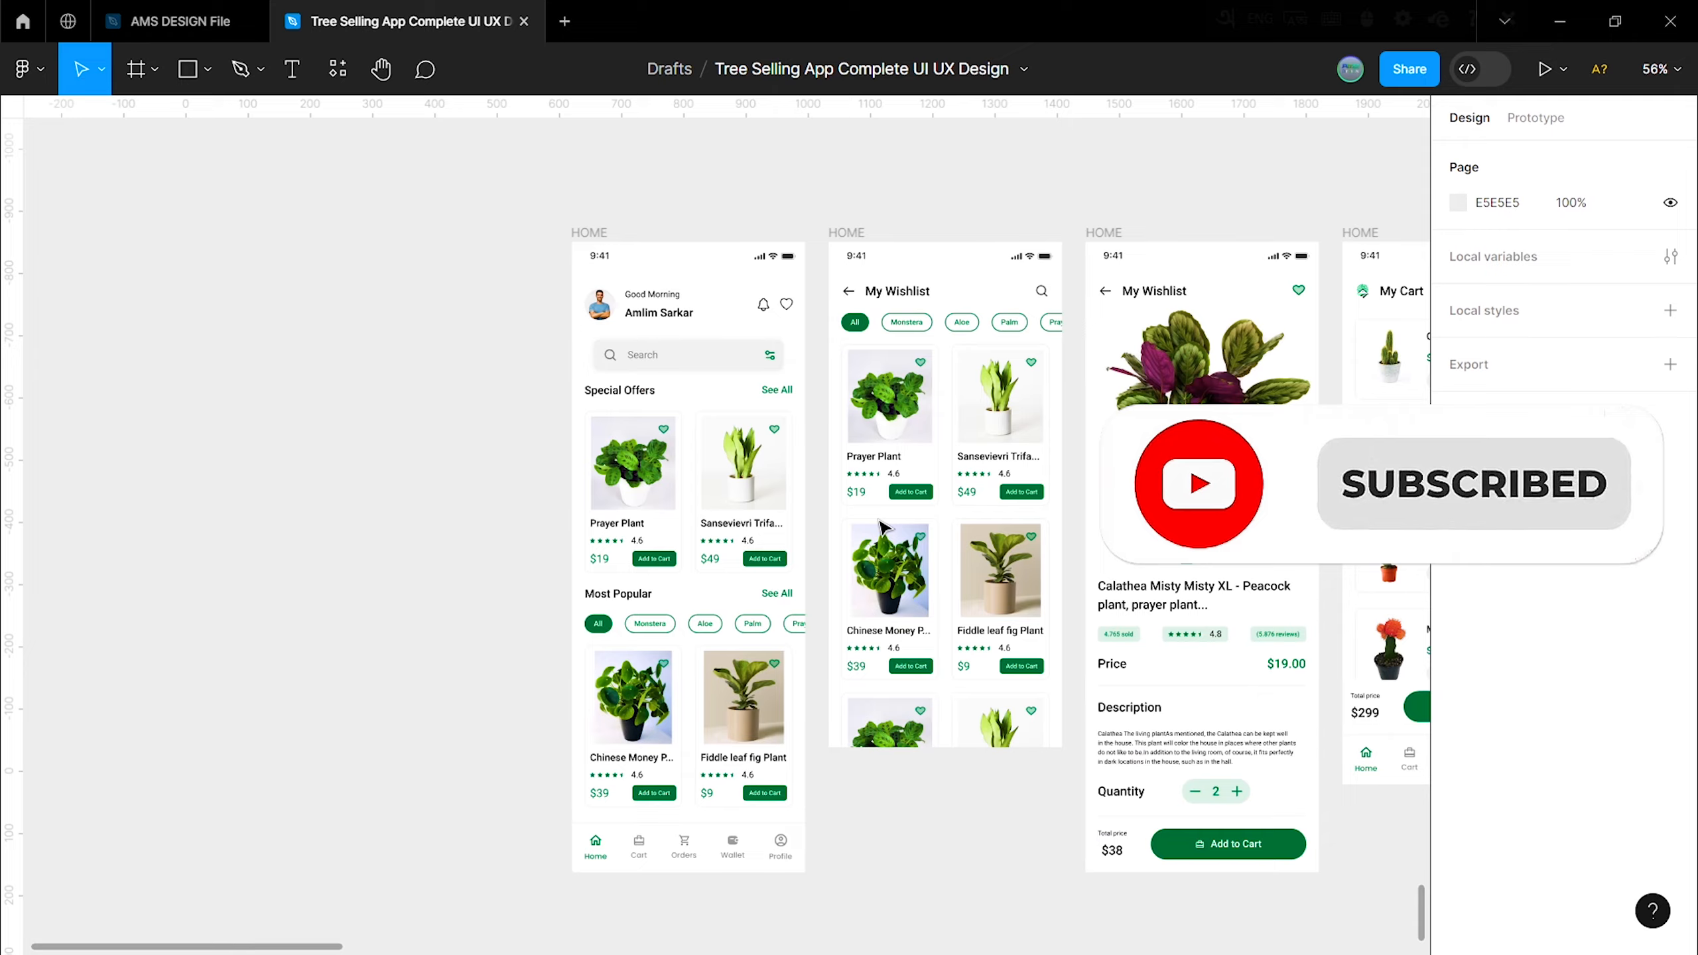
scroll(881, 529, "right", 15)
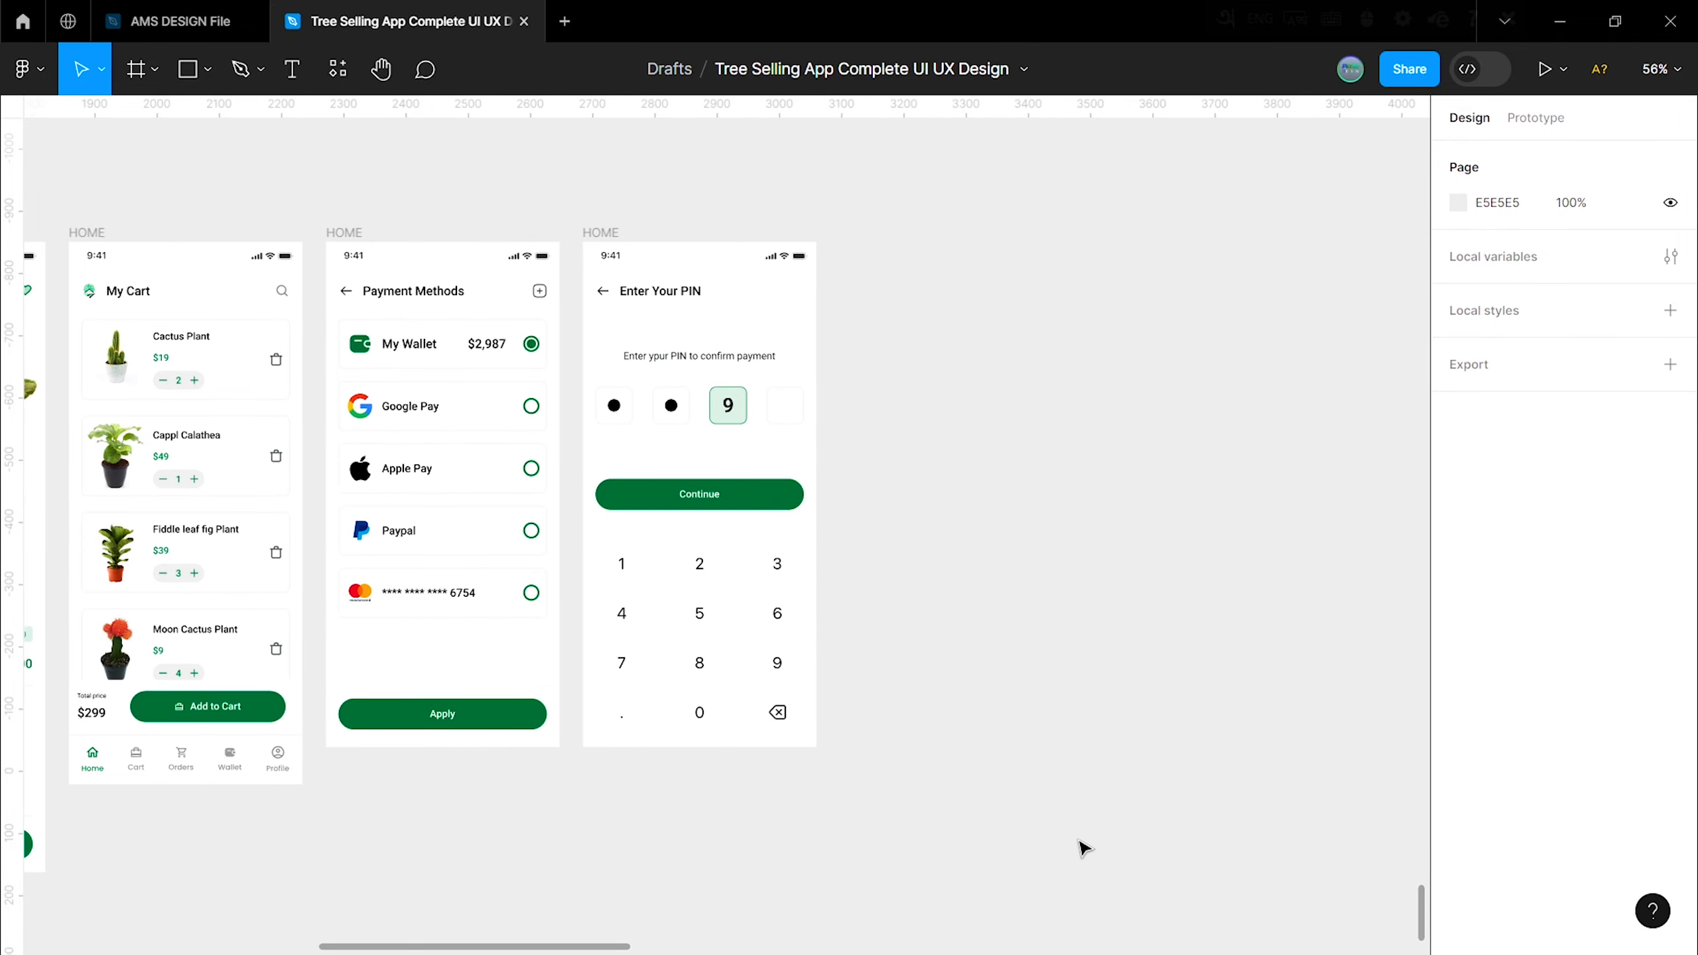
scroll(1067, 819, "left", 14)
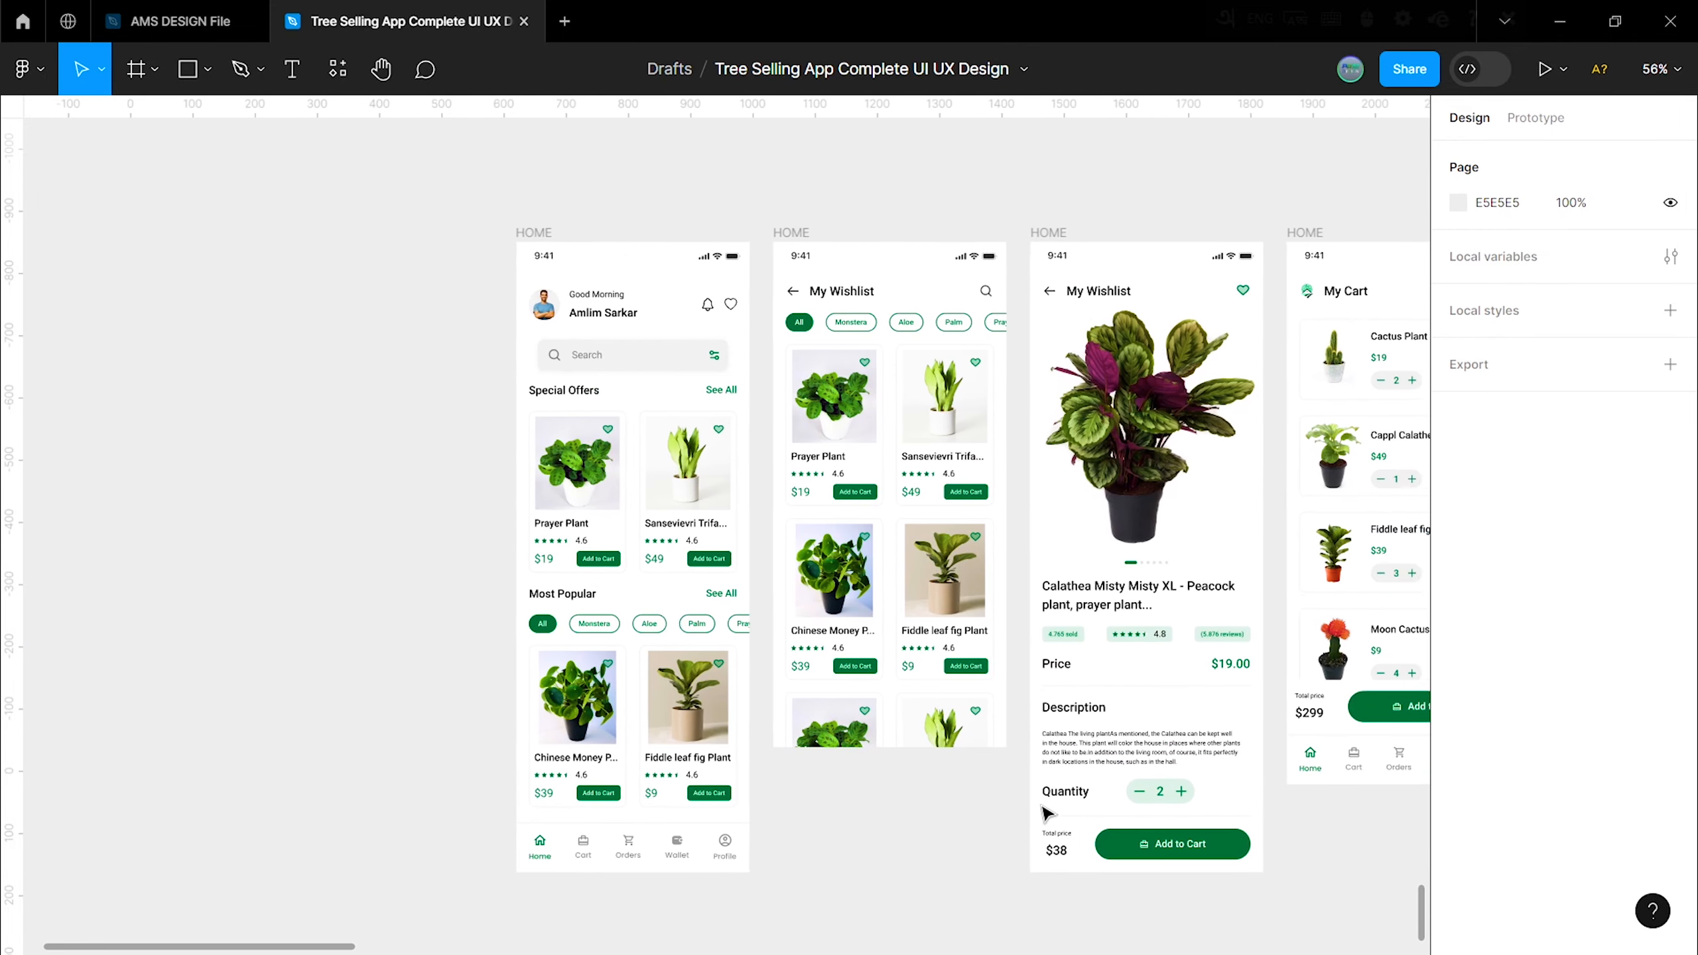
scroll(1043, 809, "right", 10)
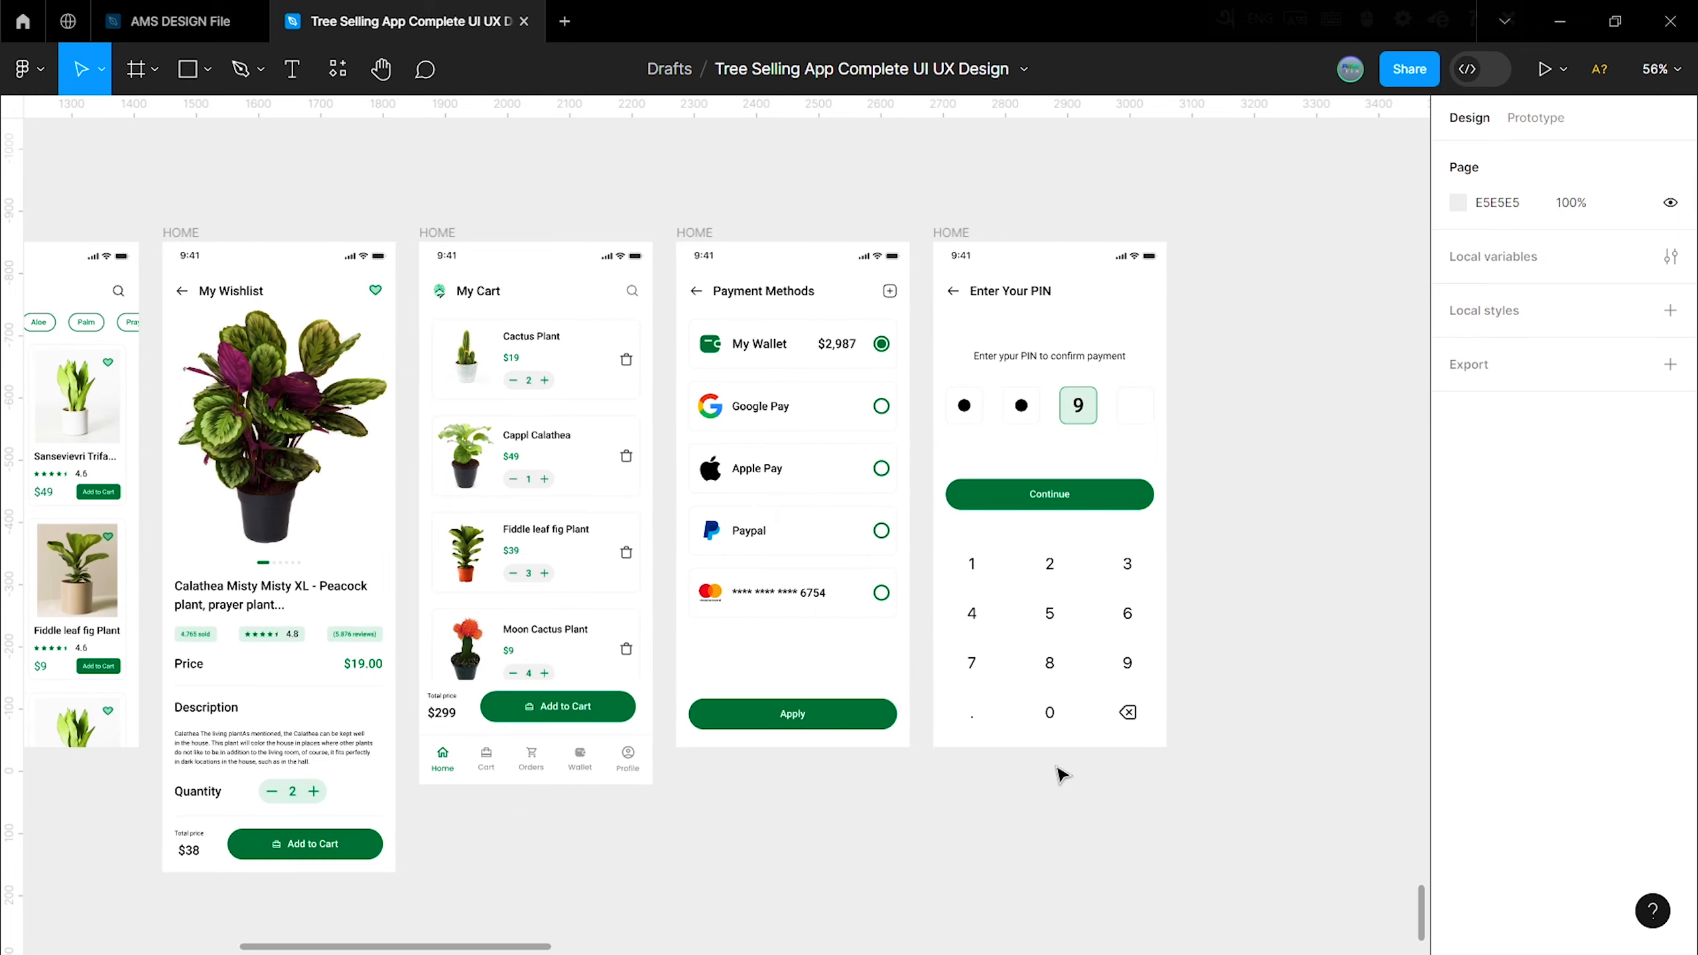